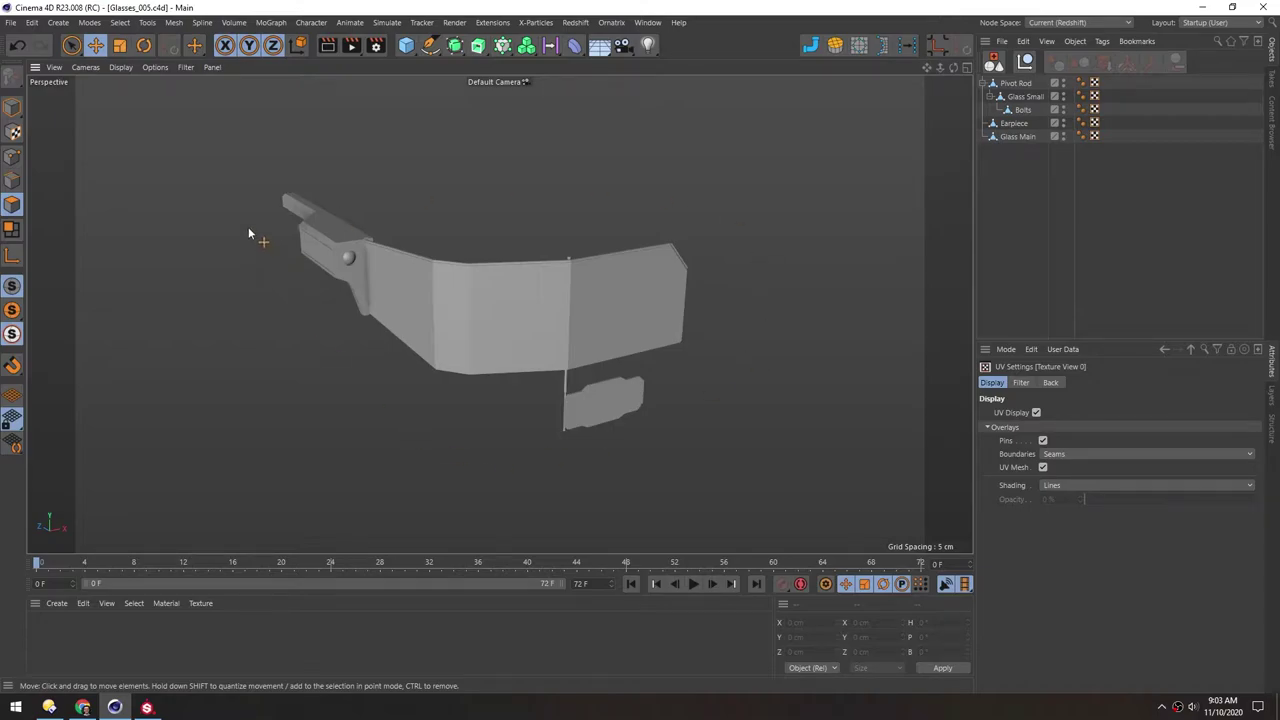
Export the glasses model in FBX format as Glasses_005.fbx in the exports folder
{"action": "left_click", "coordinate": [10, 22]}
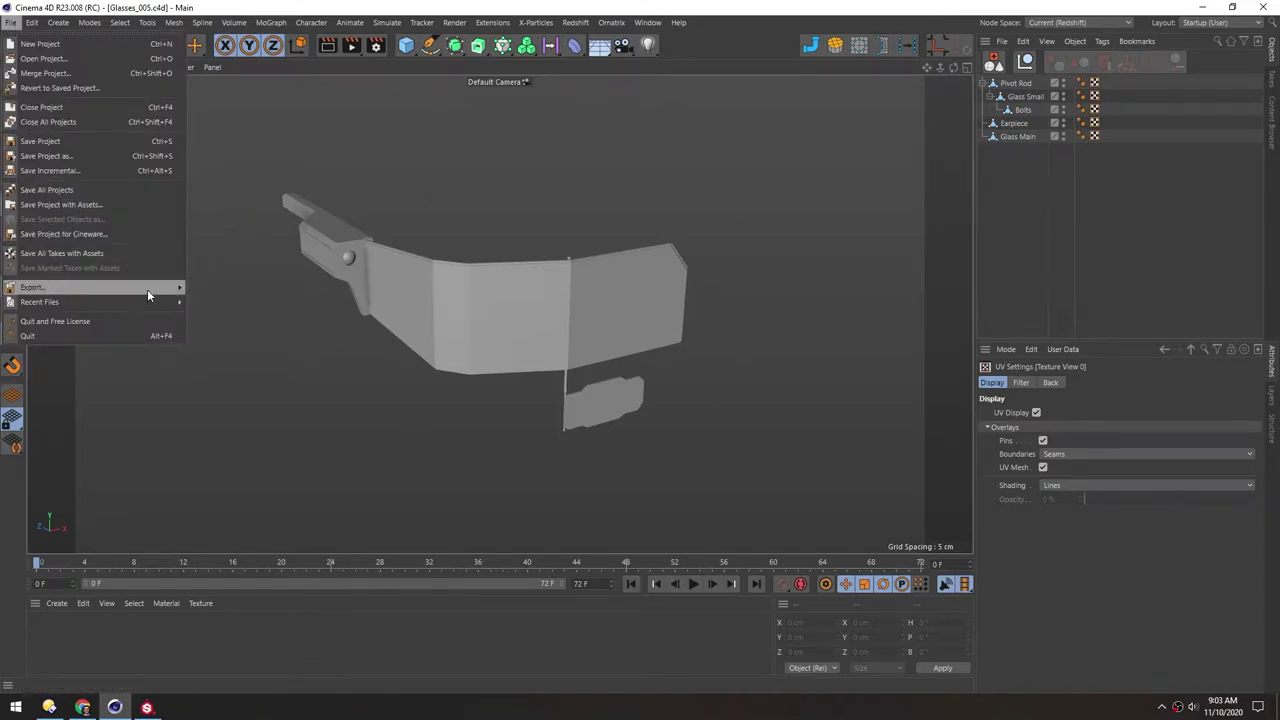
{"action": "mouse_move", "coordinate": [154, 290]}
{"action": "left_click", "coordinate": [205, 404]}
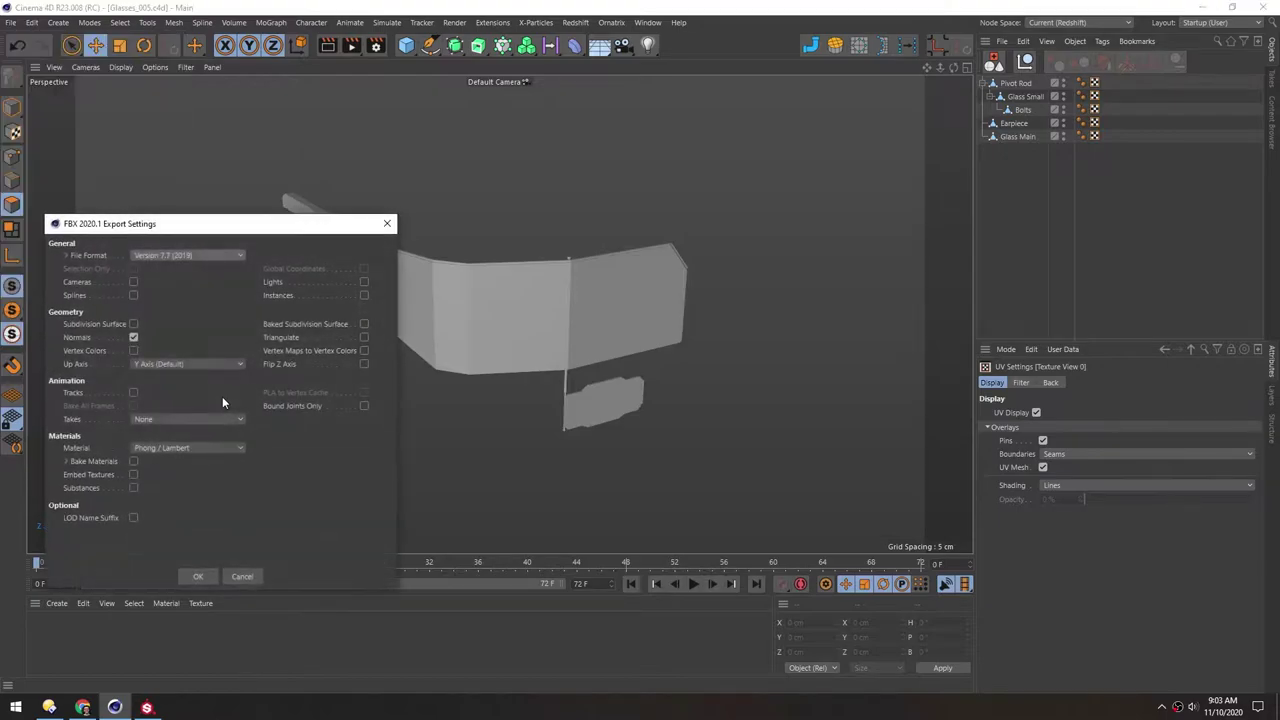
{"action": "left_click_drag", "start_coordinate": [204, 227], "coordinate": [630, 145]}
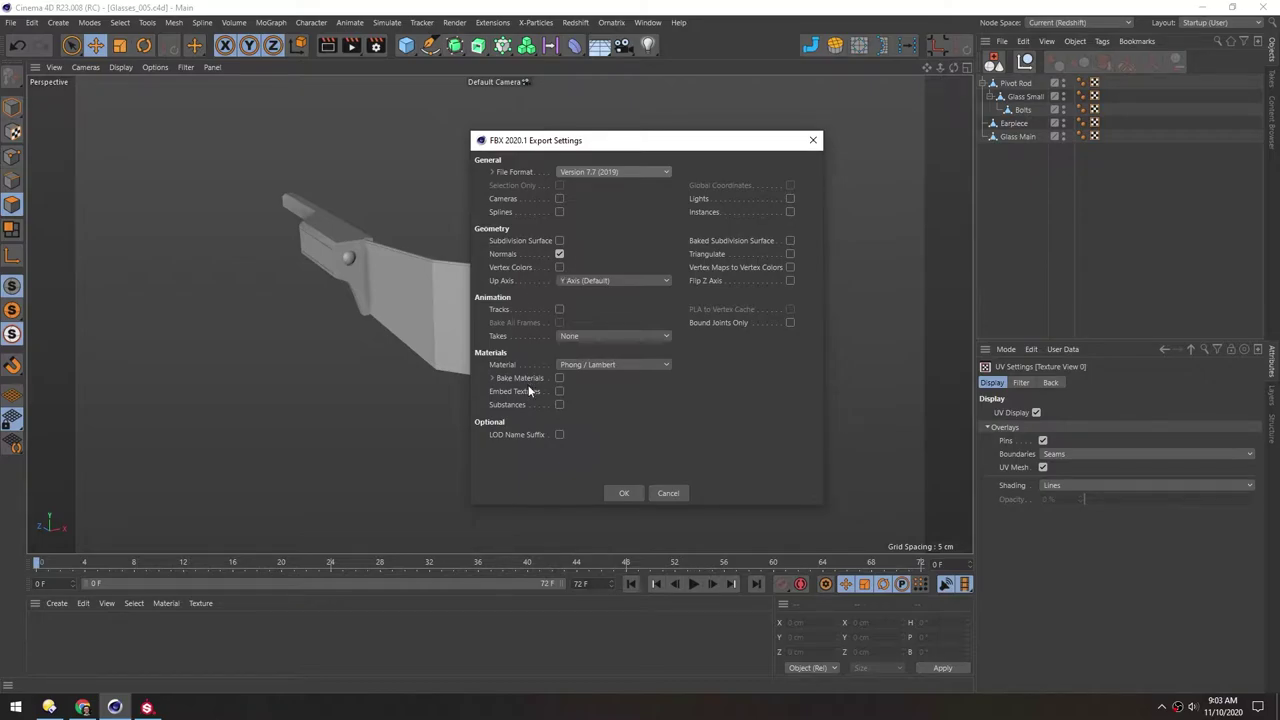
{"action": "left_click", "coordinate": [621, 494]}
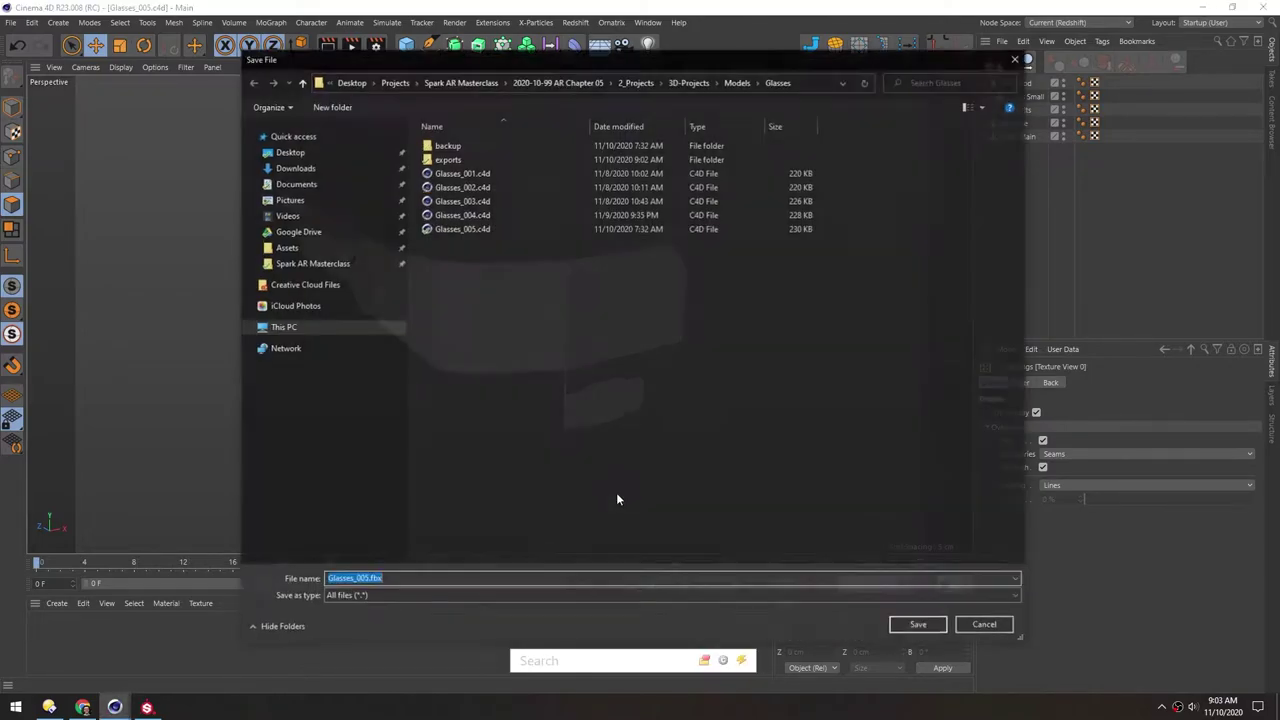
{"action": "left_click", "coordinate": [910, 625]}
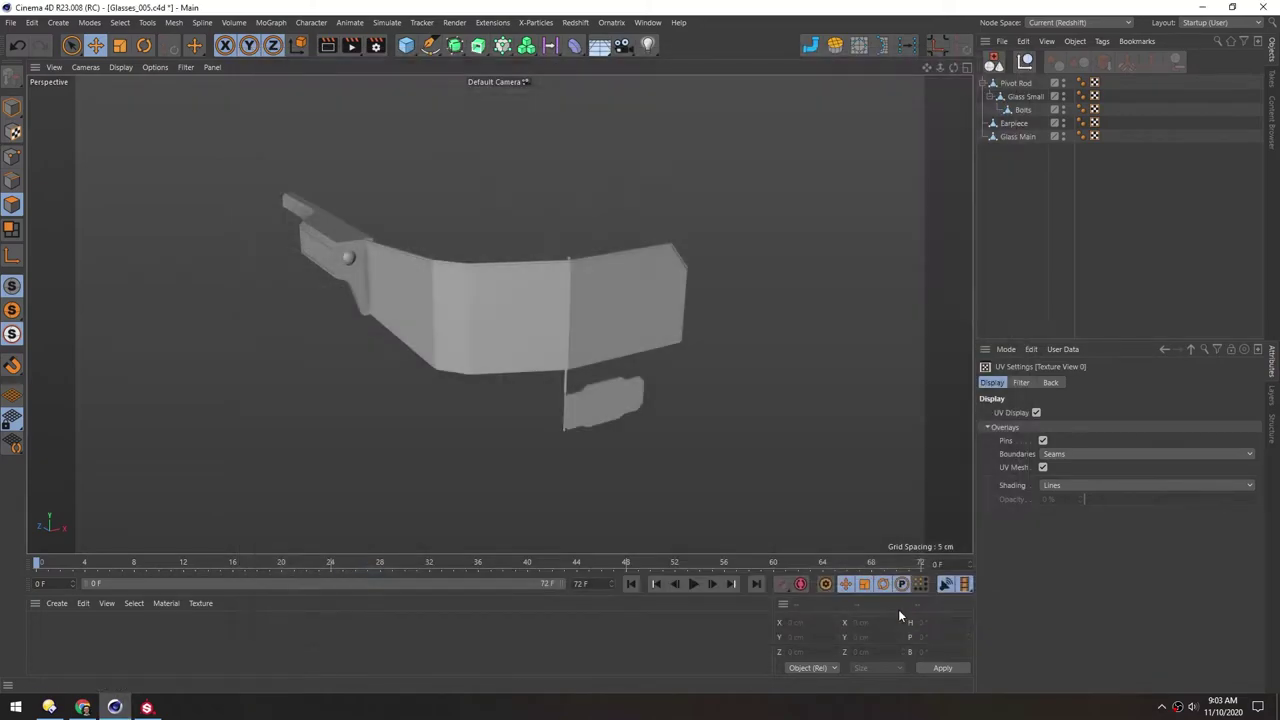
Switch to Substance Painter and create a project from Glasses_005.fbx with the Spark AR Studio template and a 2048 document resolution
{"action": "left_click", "coordinate": [147, 707]}
{"action": "left_click", "coordinate": [49, 707]}
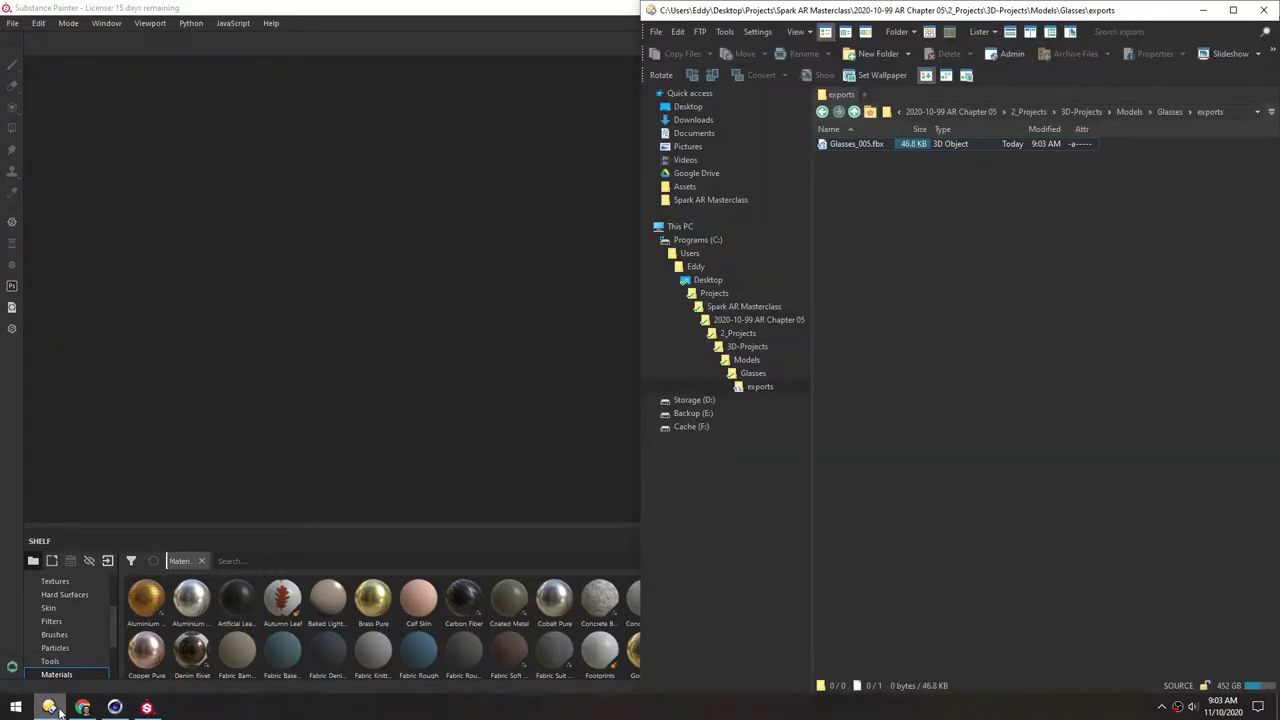
{"action": "left_click_drag", "start_coordinate": [823, 143], "coordinate": [316, 283]}
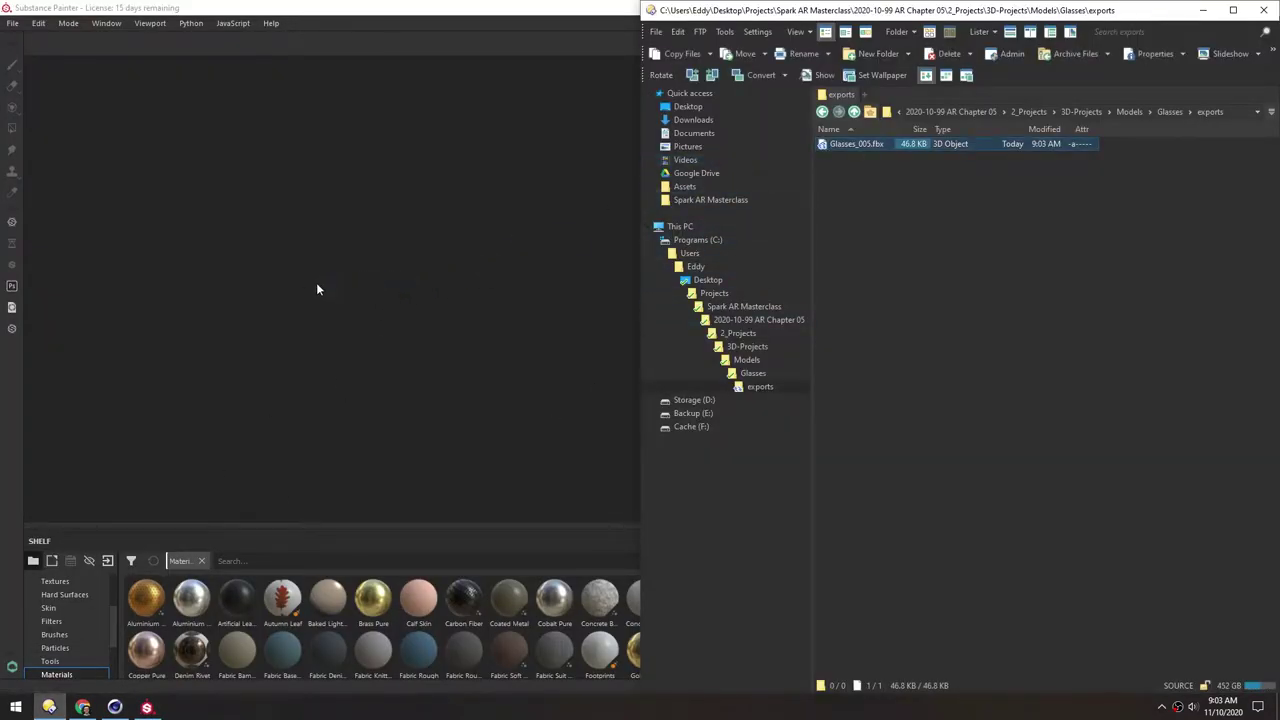
{"action": "left_click", "coordinate": [555, 126]}
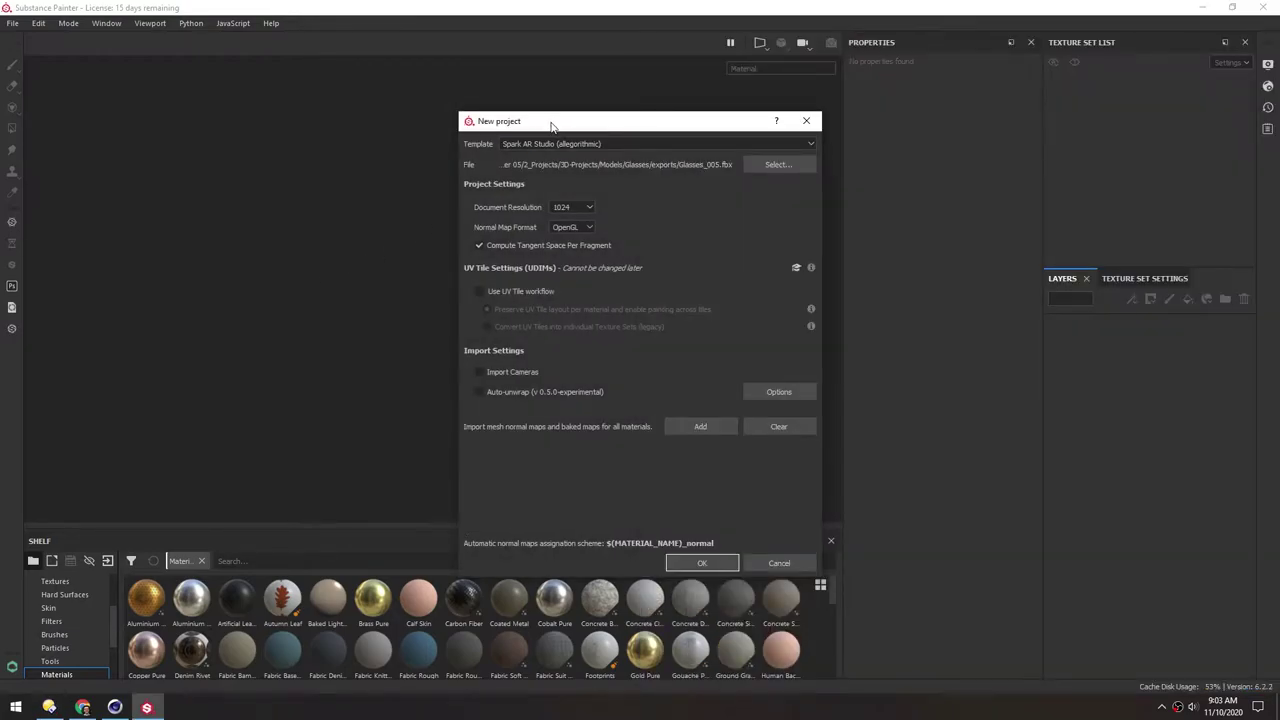
{"action": "left_click_drag", "start_coordinate": [551, 127], "coordinate": [432, 132]}
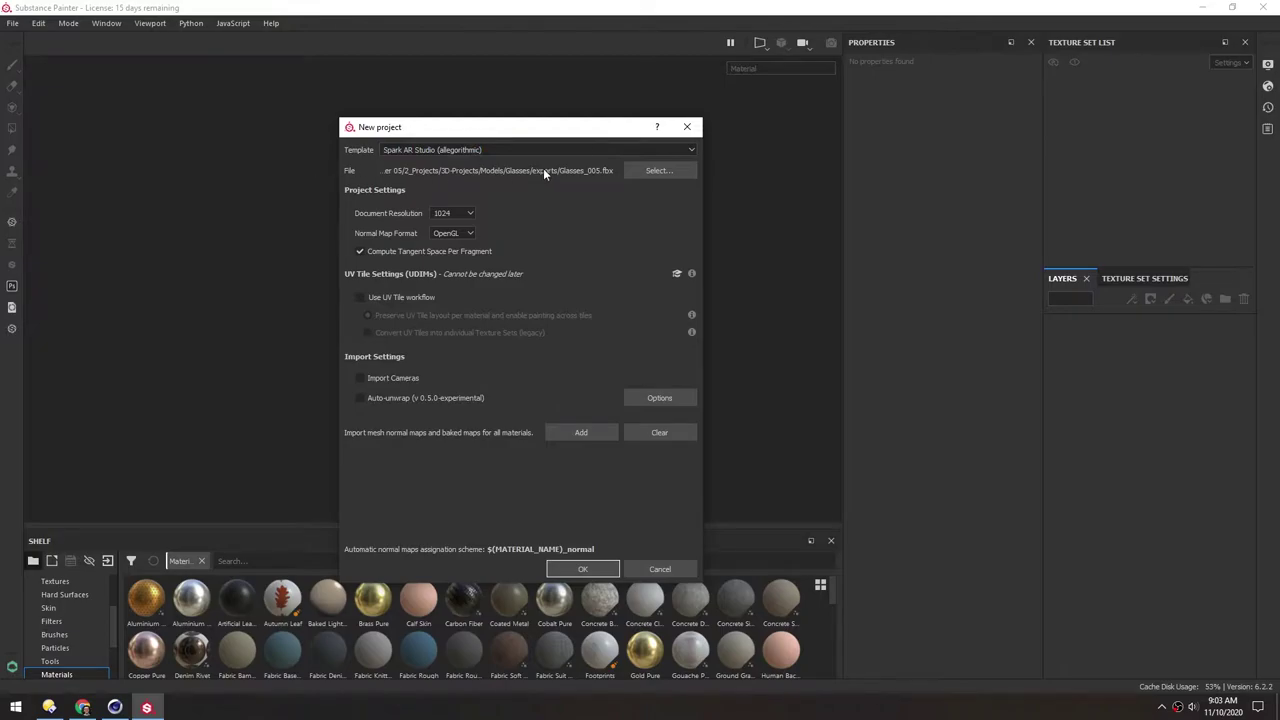
{"action": "left_click", "coordinate": [444, 214]}
{"action": "left_click", "coordinate": [448, 258]}
{"action": "left_click", "coordinate": [575, 567]}
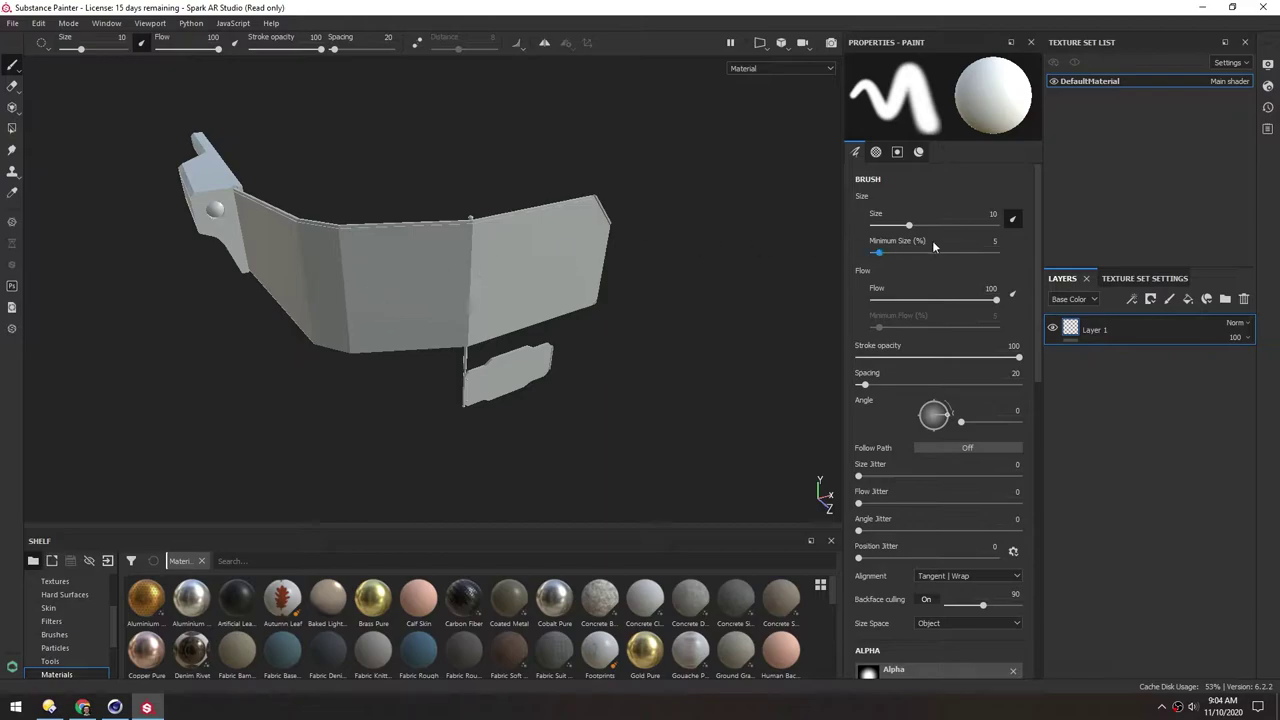
Bake the mesh maps for DefaultMaterial at an output size of 2048, leaving out the ID map
{"action": "left_click", "coordinate": [1140, 278]}
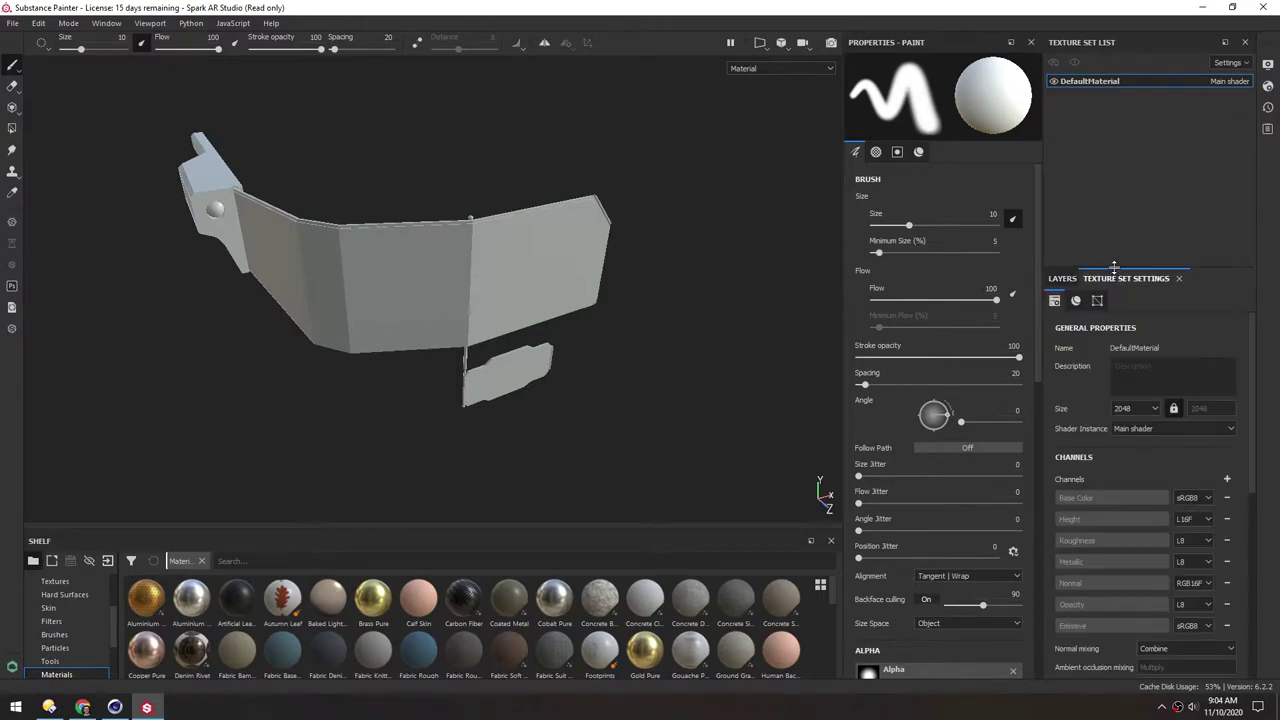
{"action": "left_click_drag", "start_coordinate": [1113, 268], "coordinate": [1106, 162]}
{"action": "scroll", "coordinate": [1247, 376], "scroll_direction": "down", "scroll_amount": 5}
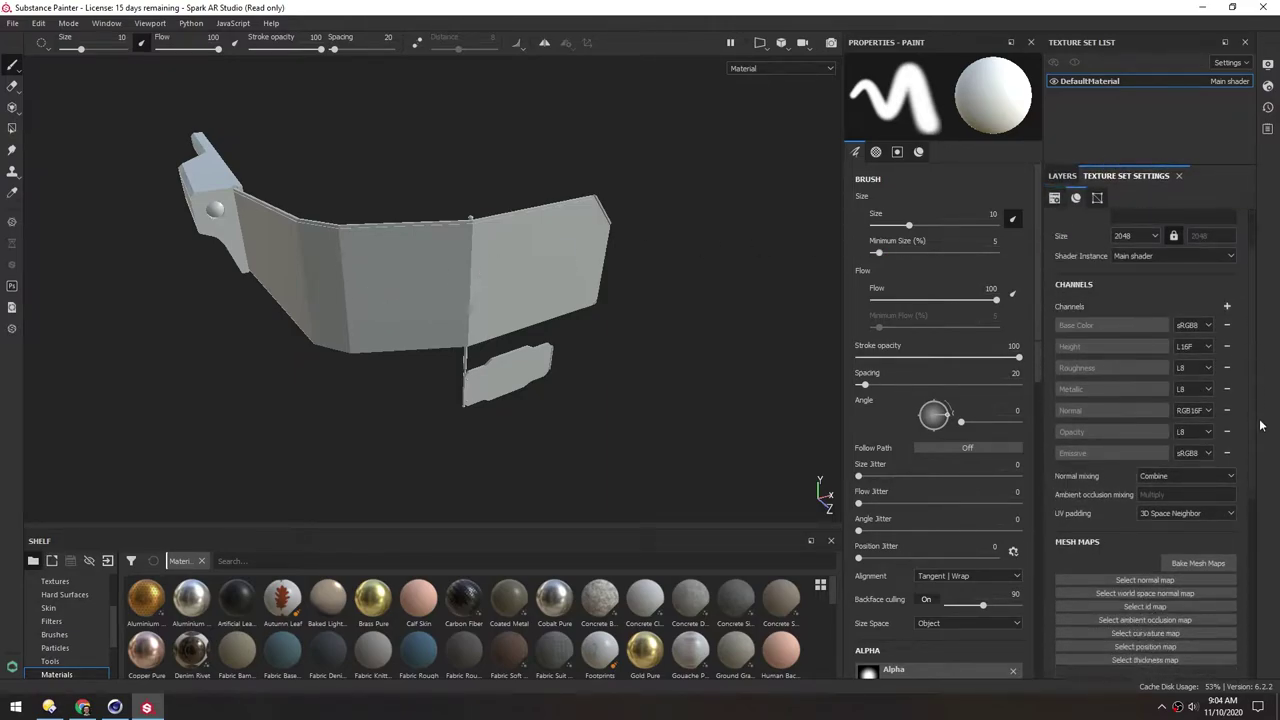
{"action": "left_click", "coordinate": [1179, 400]}
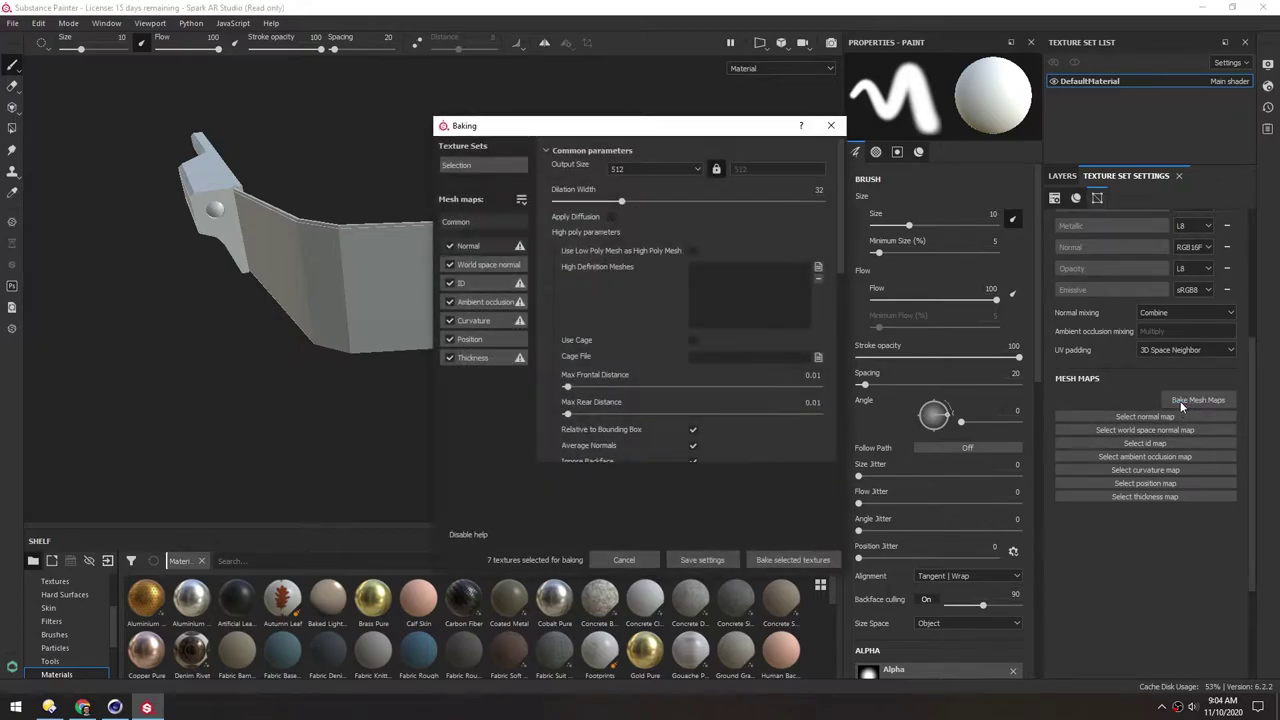
{"action": "left_click", "coordinate": [640, 170]}
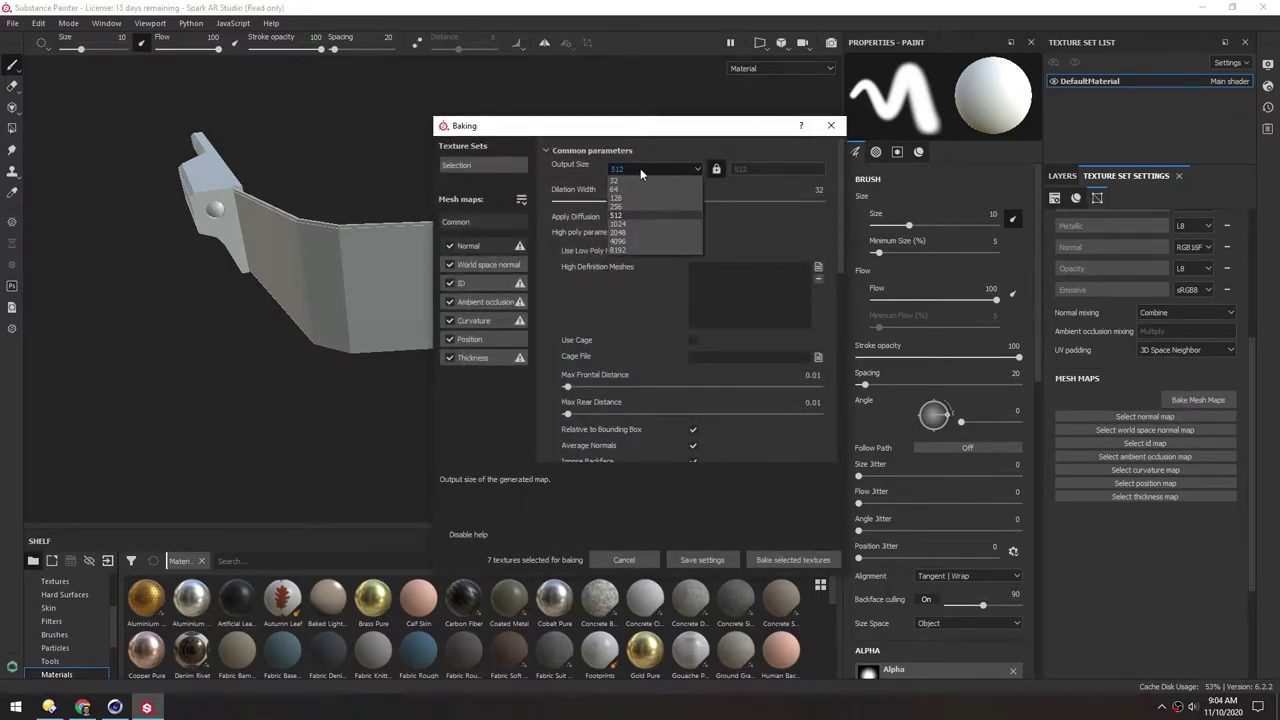
{"action": "left_click", "coordinate": [625, 232]}
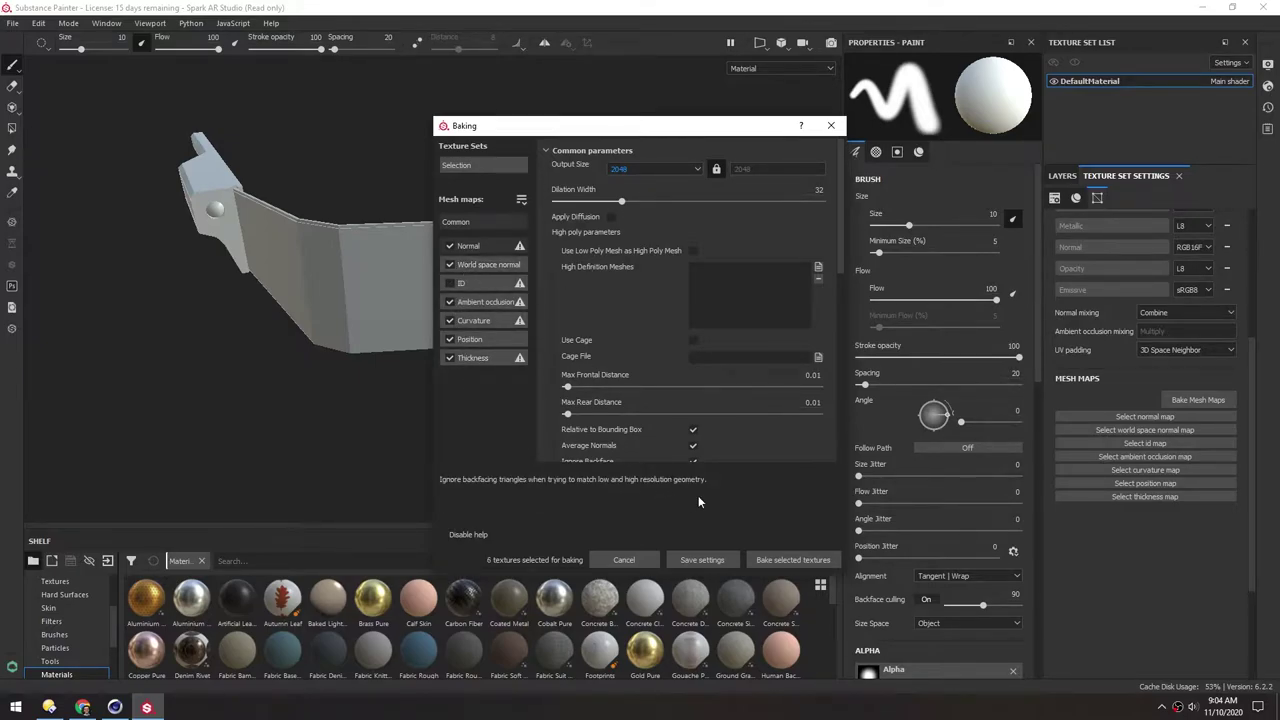
{"action": "left_click", "coordinate": [790, 559]}
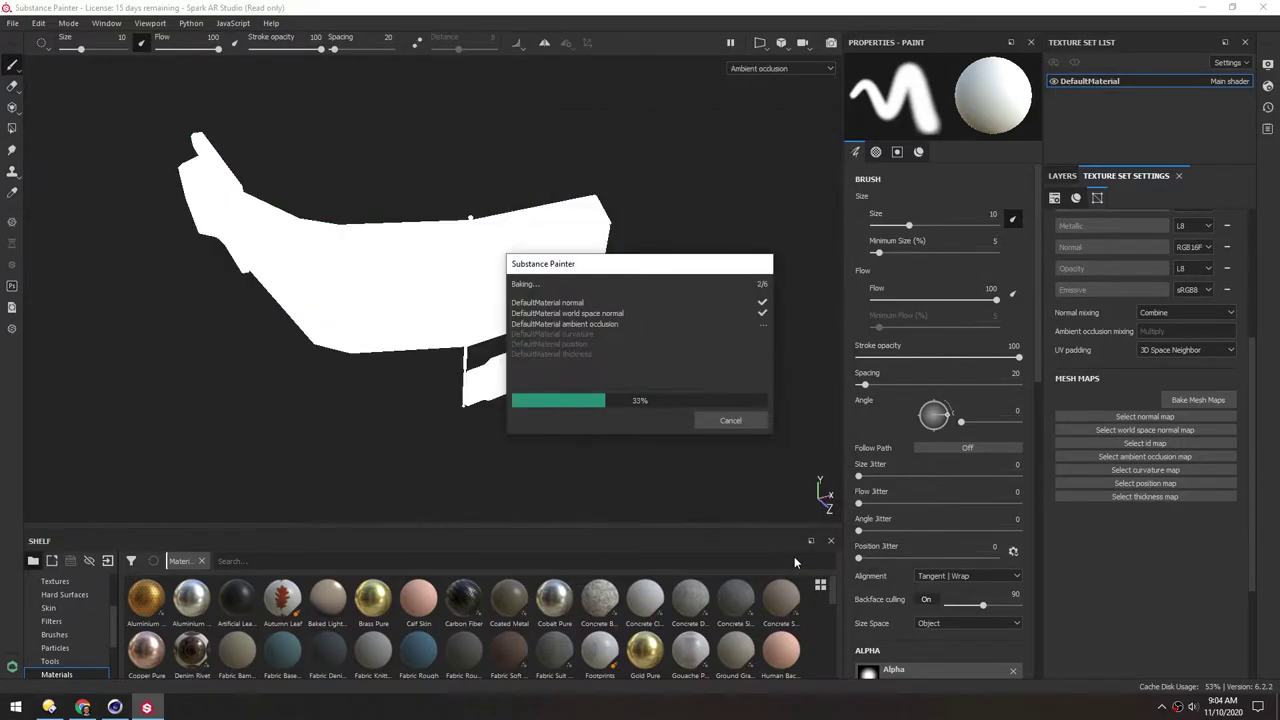
{"action": "left_click", "coordinate": [730, 420]}
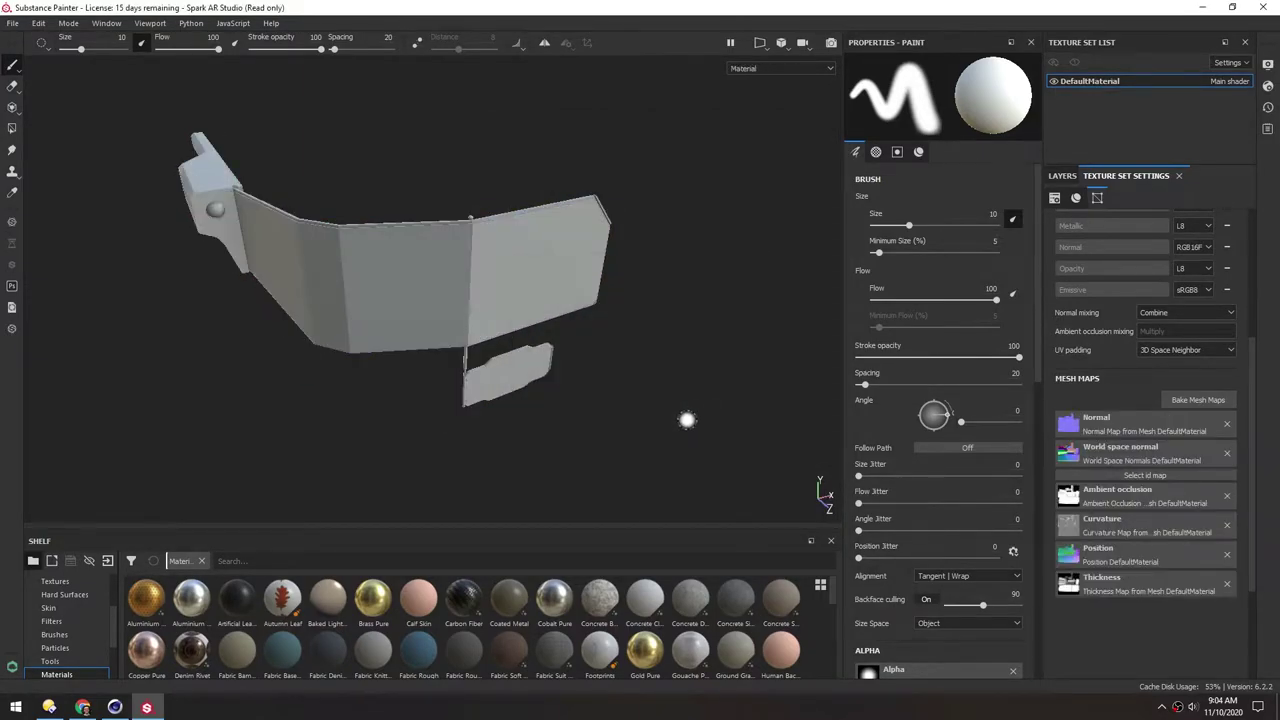
{"action": "key", "text": "f"}
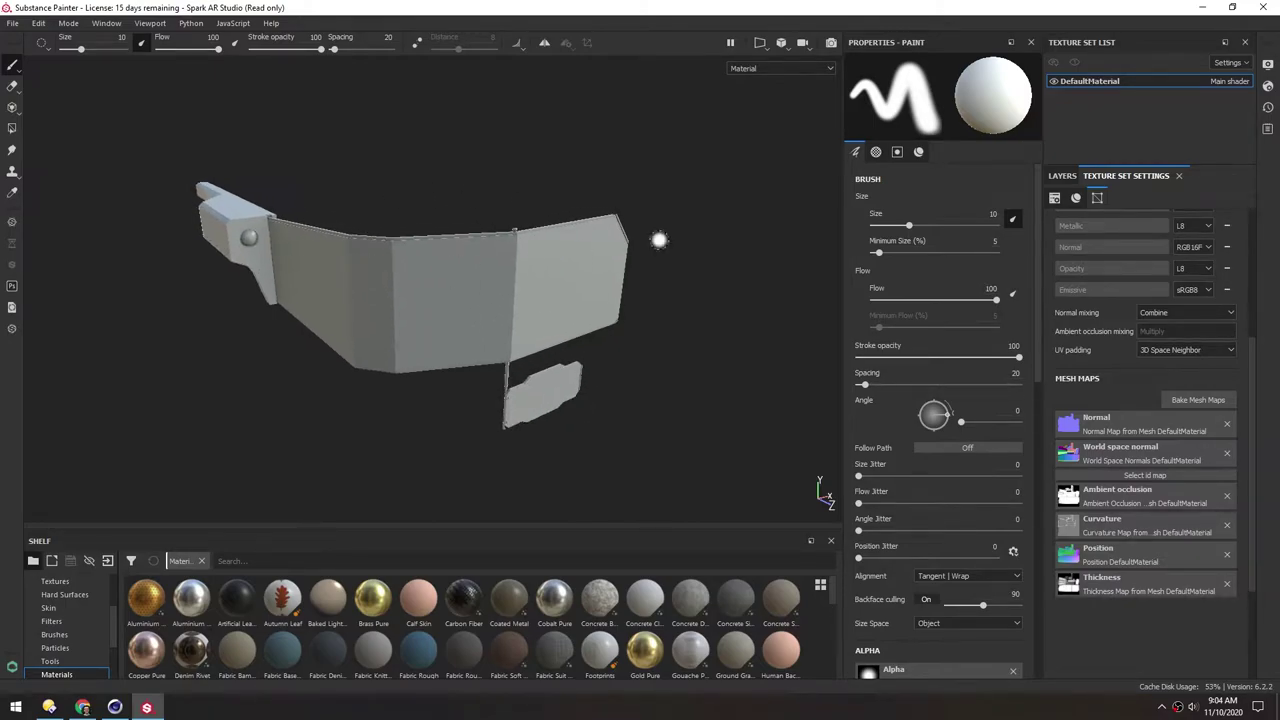
Add three folders above Layer 1 in the layer stack
{"action": "left_click", "coordinate": [1056, 176]}
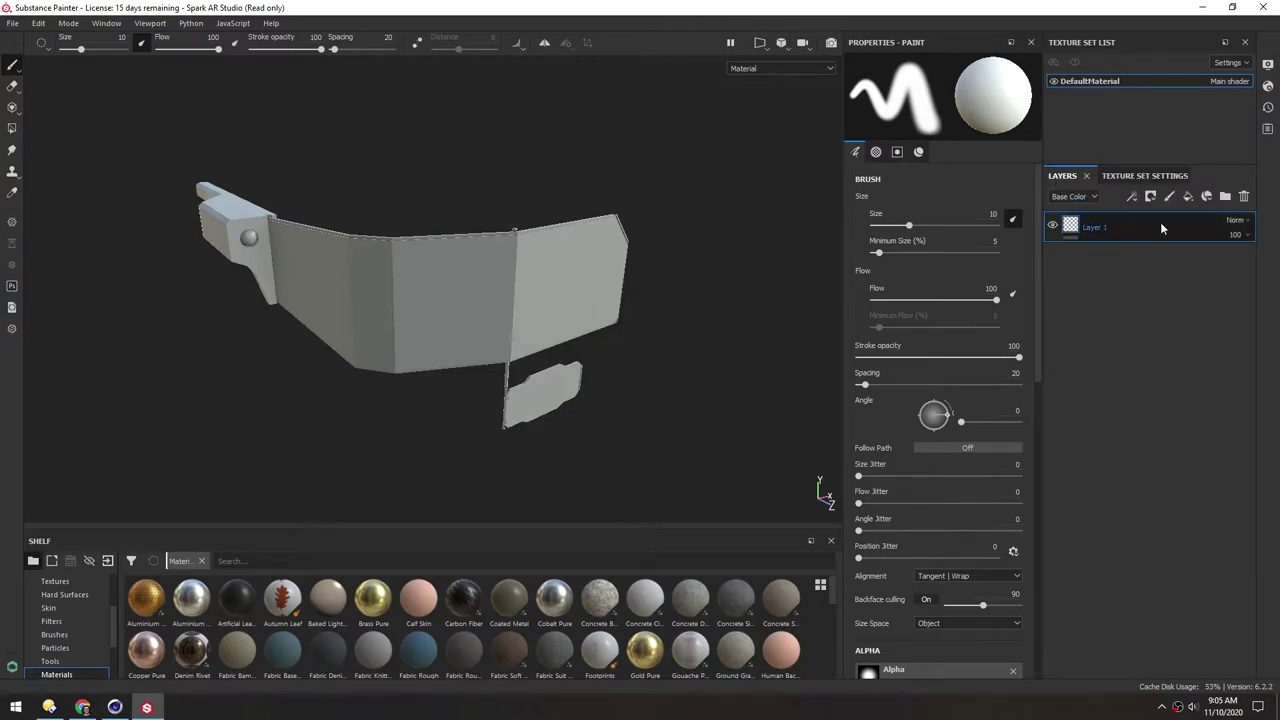
{"action": "left_click", "coordinate": [1225, 197]}
{"action": "left_click", "coordinate": [1225, 197]}
{"action": "left_click", "coordinate": [1225, 197]}
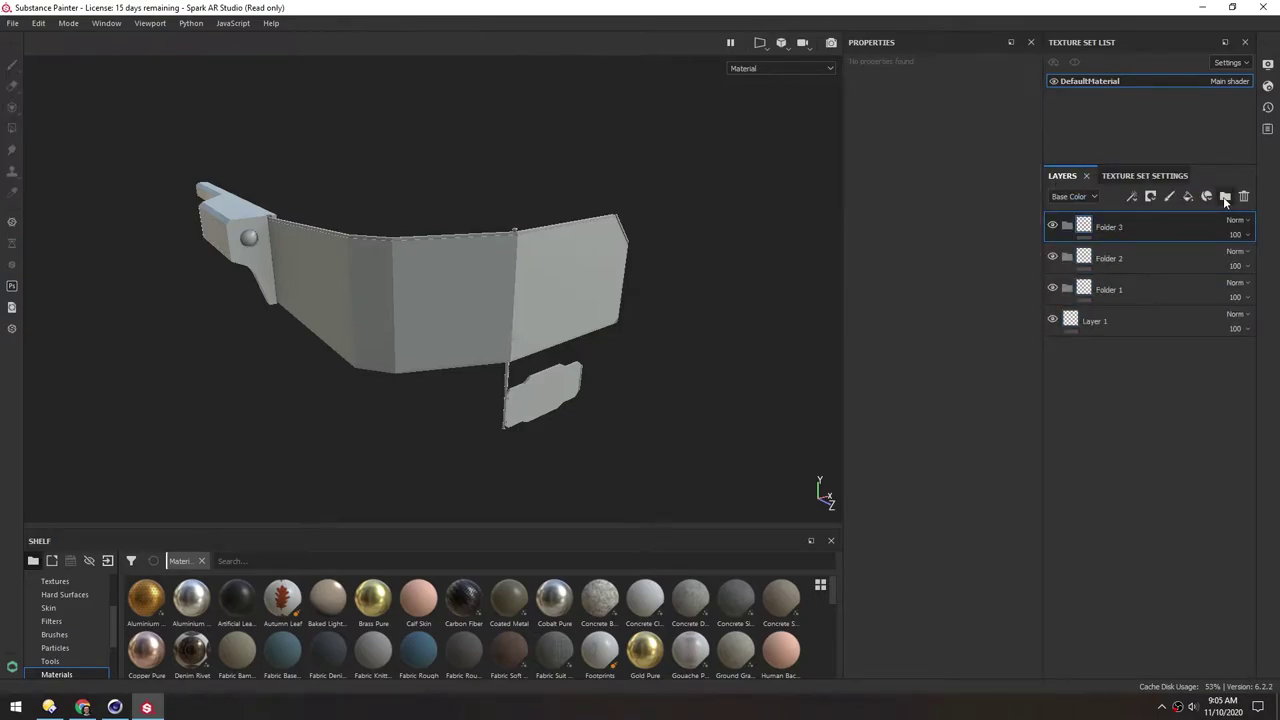
Rename the three folders Glass, Metal and Earpiece from top to bottom, and delete Layer 1
{"action": "double_click", "coordinate": [1110, 228]}
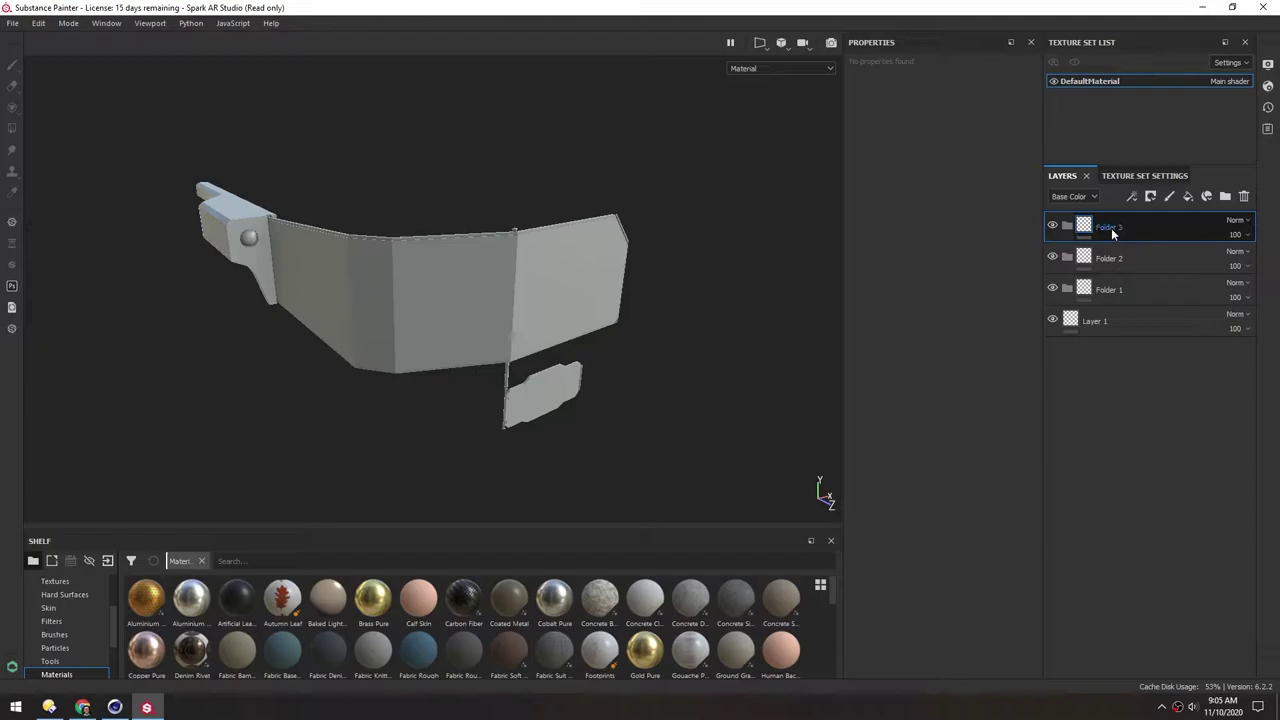
{"action": "type", "text": "Glass"}
{"action": "key", "text": "Return"}
{"action": "double_click", "coordinate": [1111, 259]}
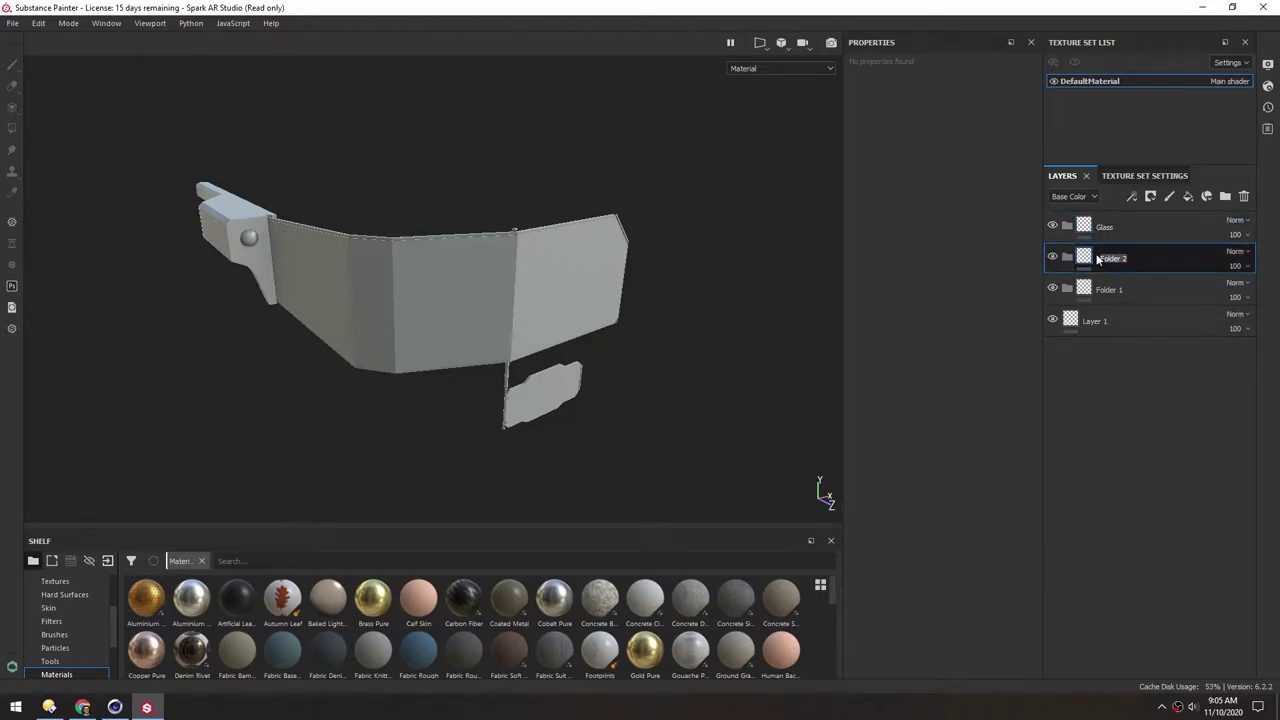
{"action": "double_click", "coordinate": [1114, 291]}
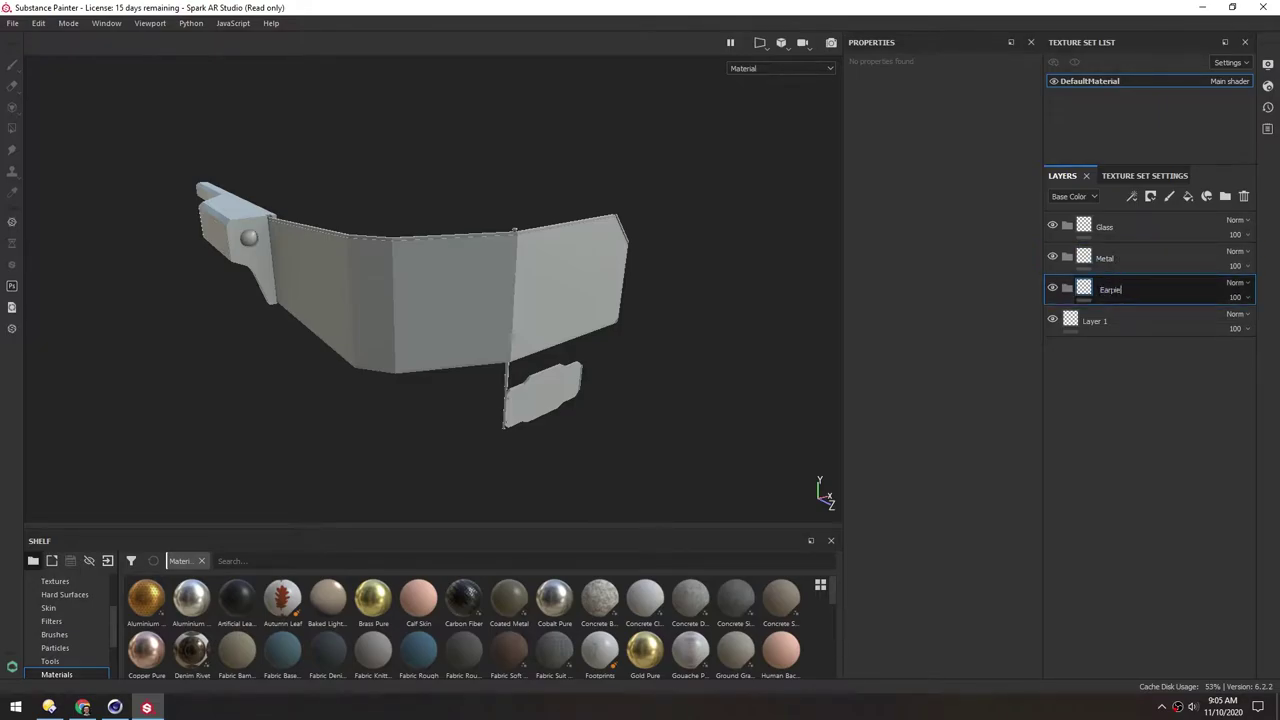
{"action": "key", "text": "Return"}
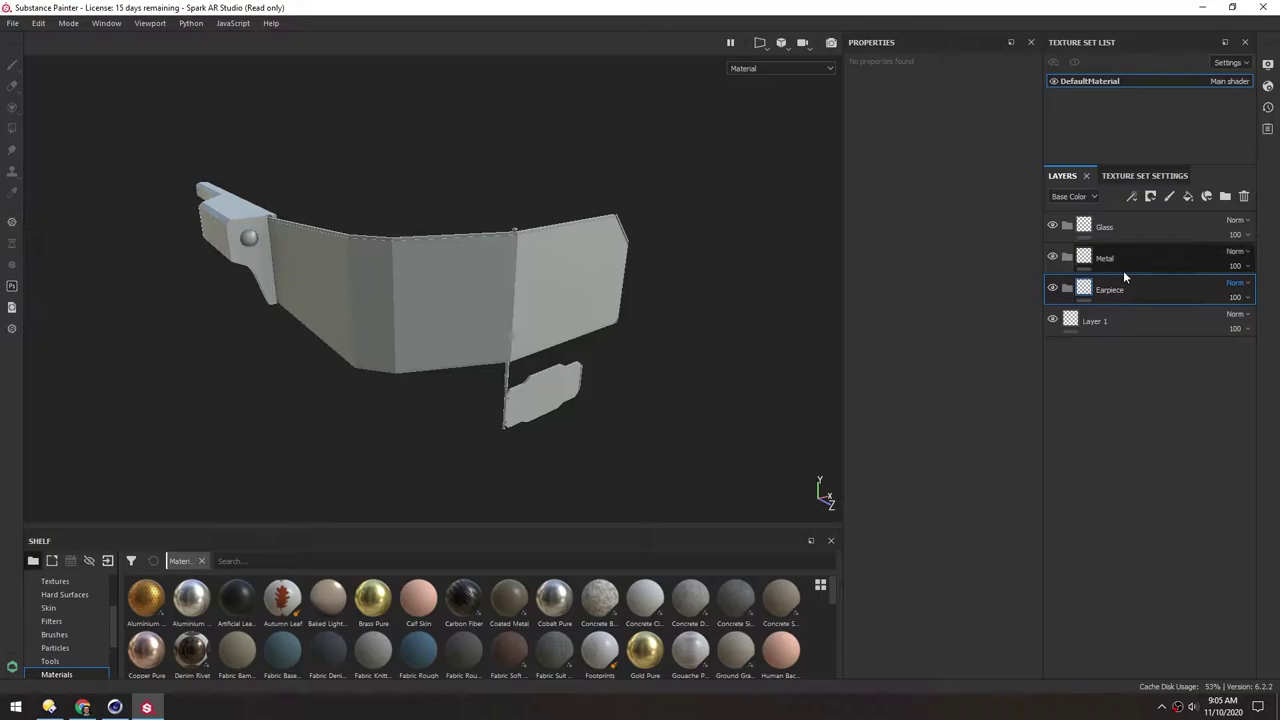
{"action": "left_click", "coordinate": [1131, 323]}
{"action": "key", "text": "Delete"}
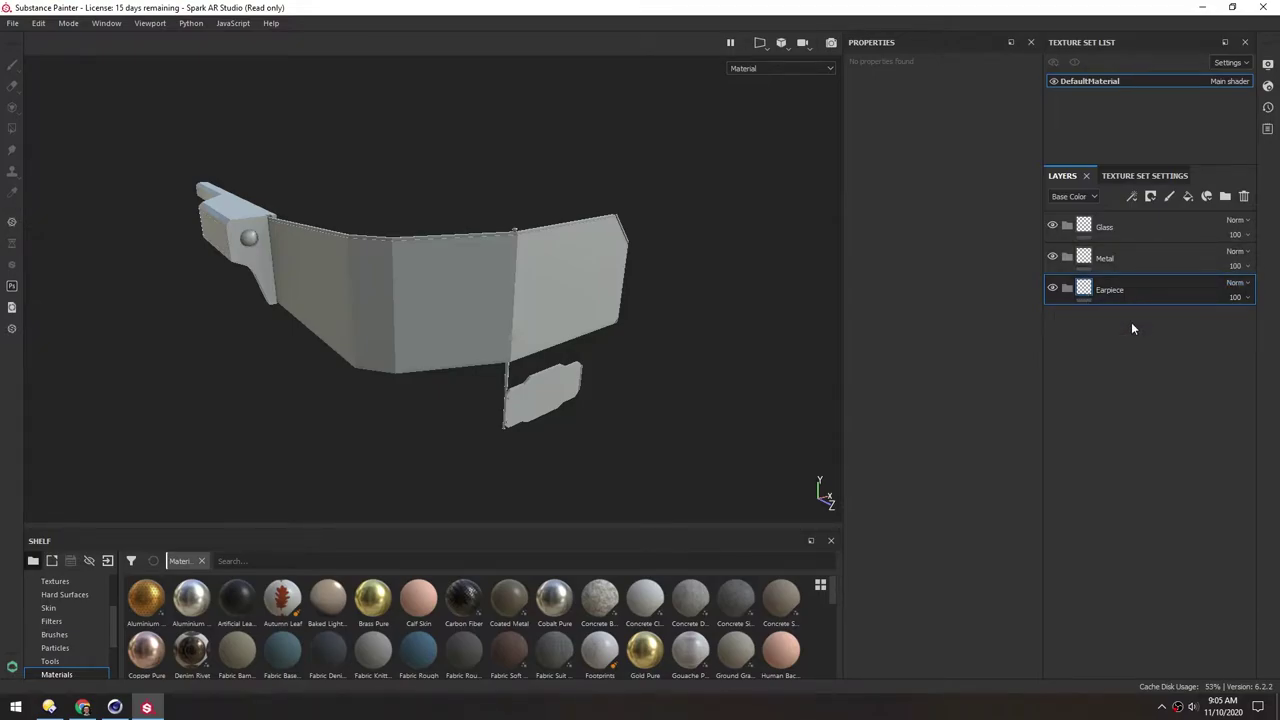
Add a black mask to the Earpiece folder
{"action": "right_click", "coordinate": [1084, 291]}
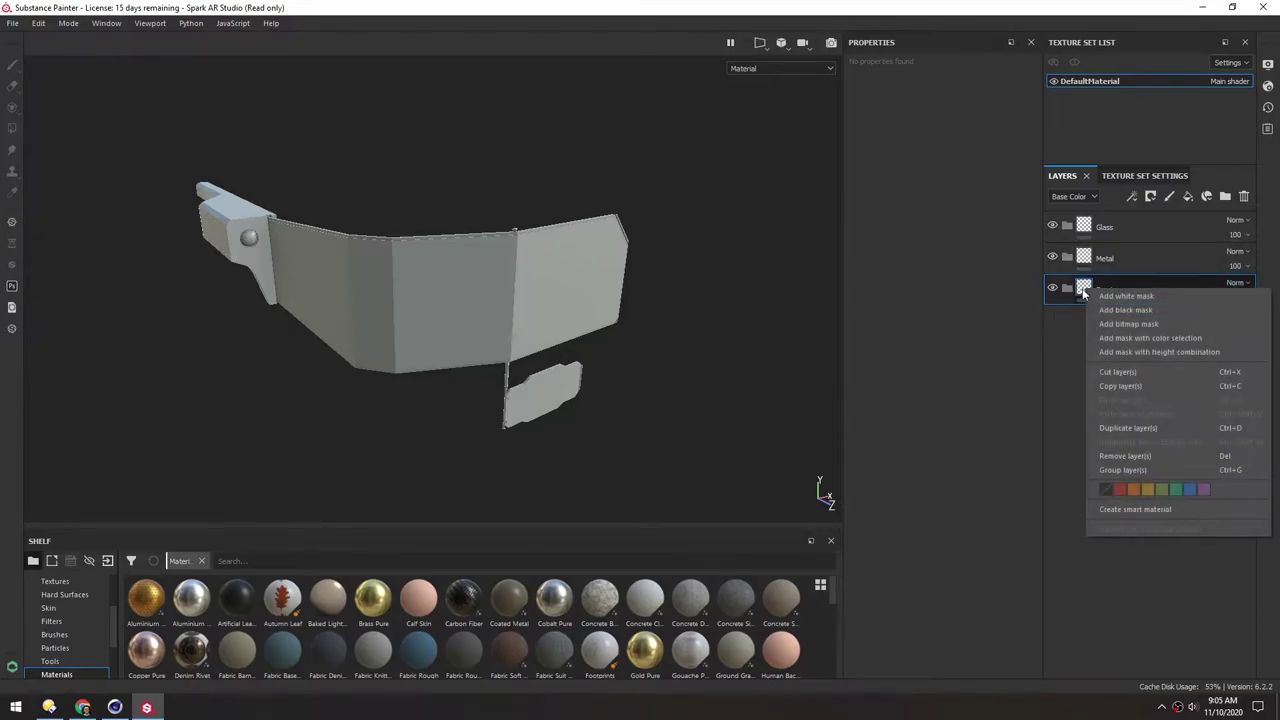
{"action": "left_click", "coordinate": [1116, 310]}
{"action": "mouse_move", "coordinate": [346, 274]}
{"action": "left_mouse_down", "text": "alt"}
{"action": "mouse_move", "coordinate": [569, 311]}
{"action": "mouse_move", "coordinate": [501, 277]}
{"action": "mouse_move", "coordinate": [533, 335]}
{"action": "mouse_move", "coordinate": [494, 313]}
{"action": "left_mouse_up", "text": "alt"}
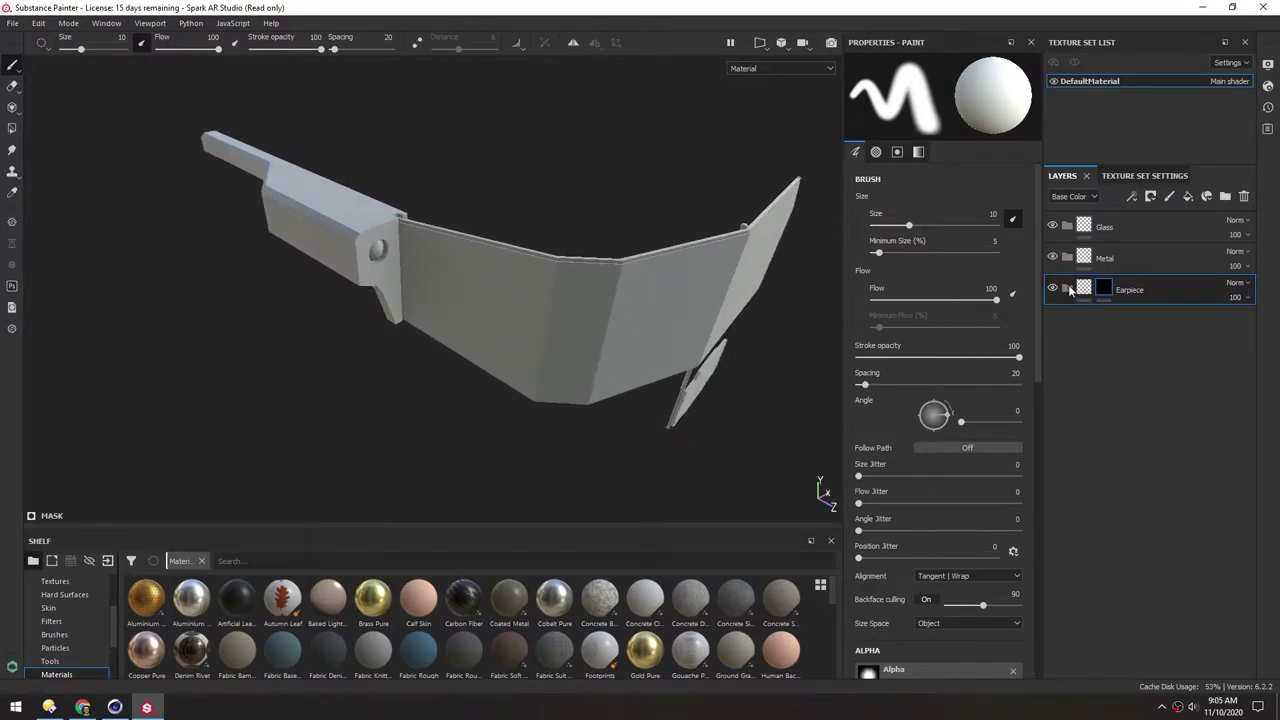
Add a fill layer inside the Earpiece folder and set its base color to bright red
{"action": "left_click", "coordinate": [1188, 197]}
{"action": "left_click_drag", "start_coordinate": [1072, 290], "coordinate": [1080, 327]}
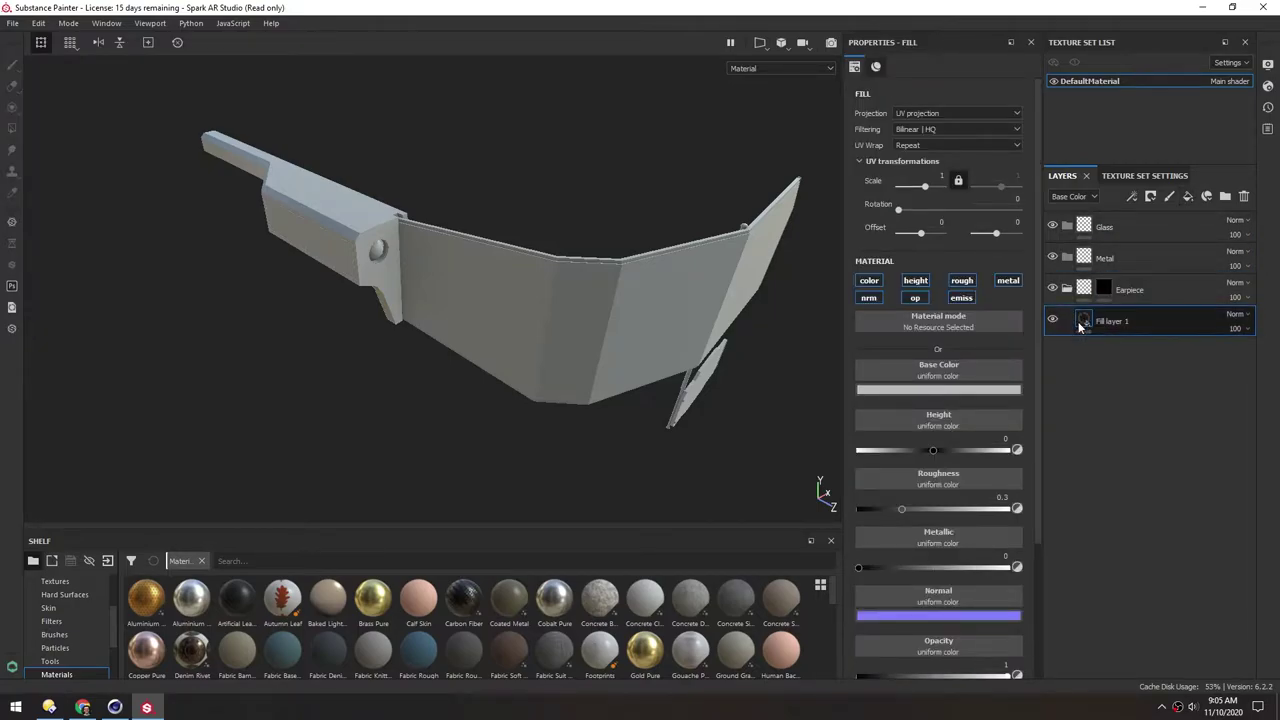
{"action": "left_click", "coordinate": [955, 390]}
{"action": "left_click_drag", "start_coordinate": [1022, 462], "coordinate": [1054, 421]}
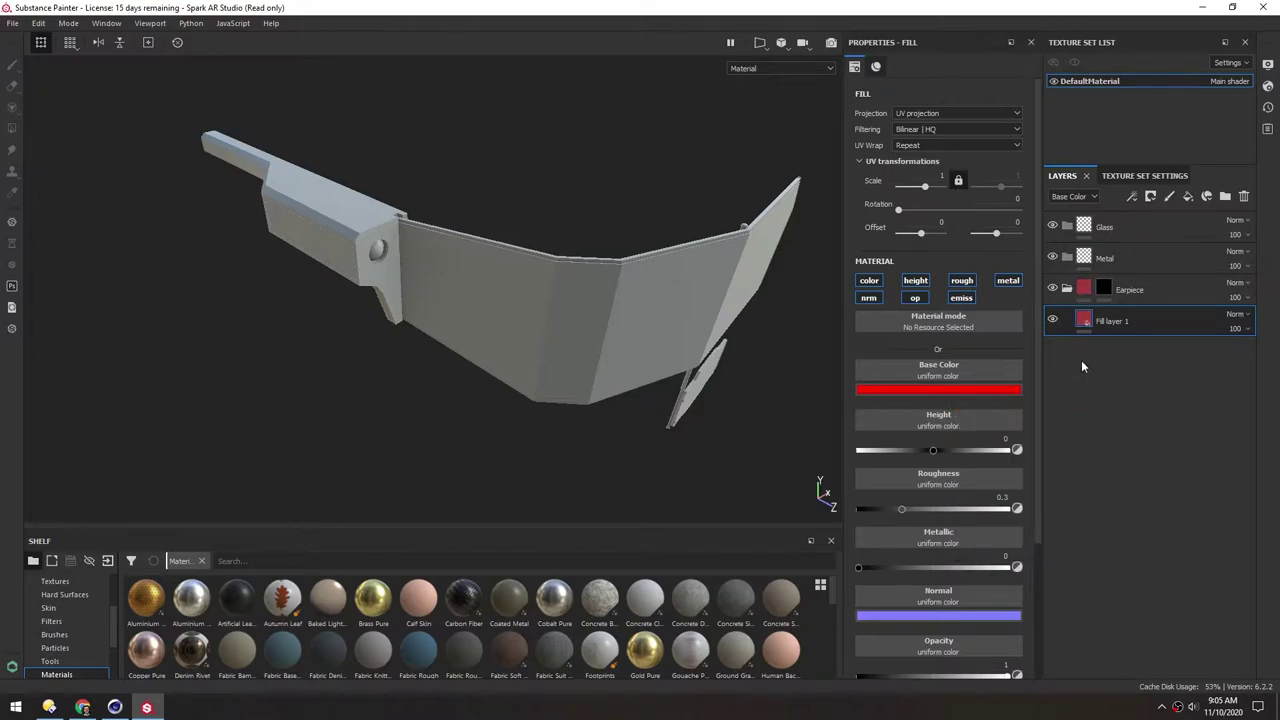
Reveal the side arm in the Earpiece folder's mask using Polygon Fill in Mesh fill mode, and collapse the folder
{"action": "left_click", "coordinate": [1103, 291]}
{"action": "left_click_drag", "start_coordinate": [523, 303], "coordinate": [526, 289], "text": "alt"}
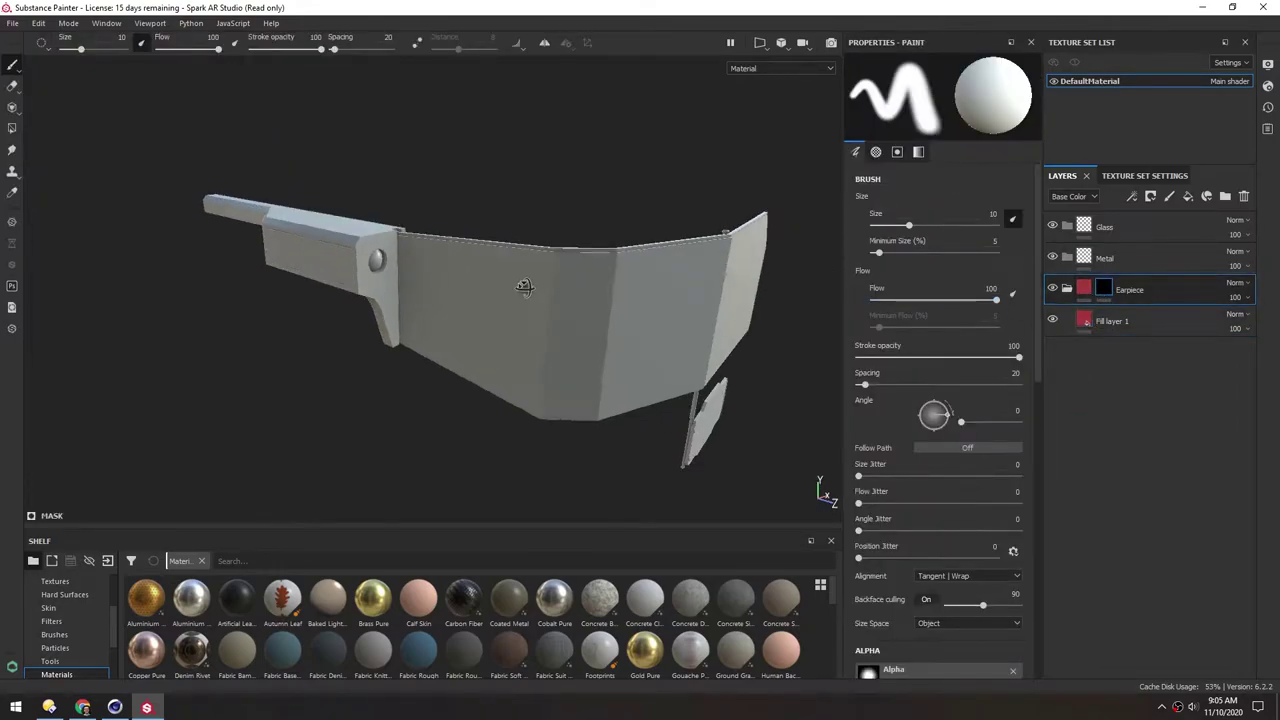
{"action": "middle_click_drag", "start_coordinate": [510, 286], "coordinate": [514, 304], "text": "alt"}
{"action": "left_click", "coordinate": [12, 129]}
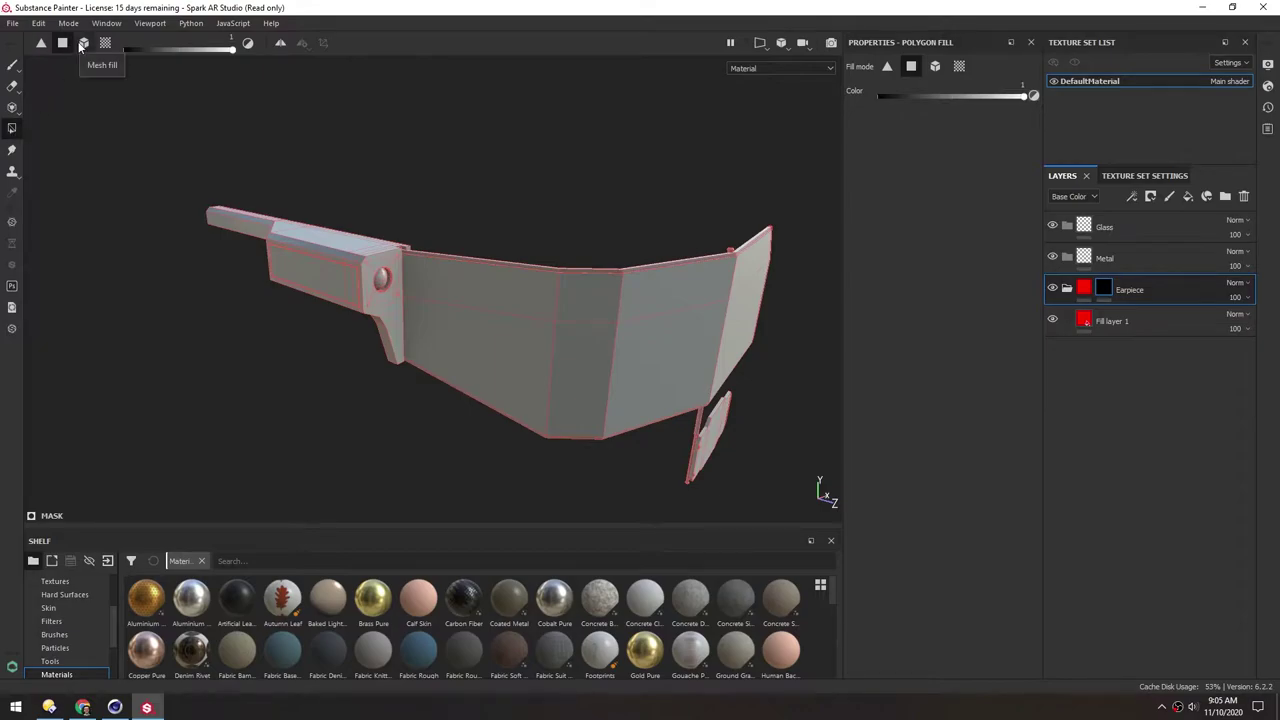
{"action": "left_click", "coordinate": [83, 44]}
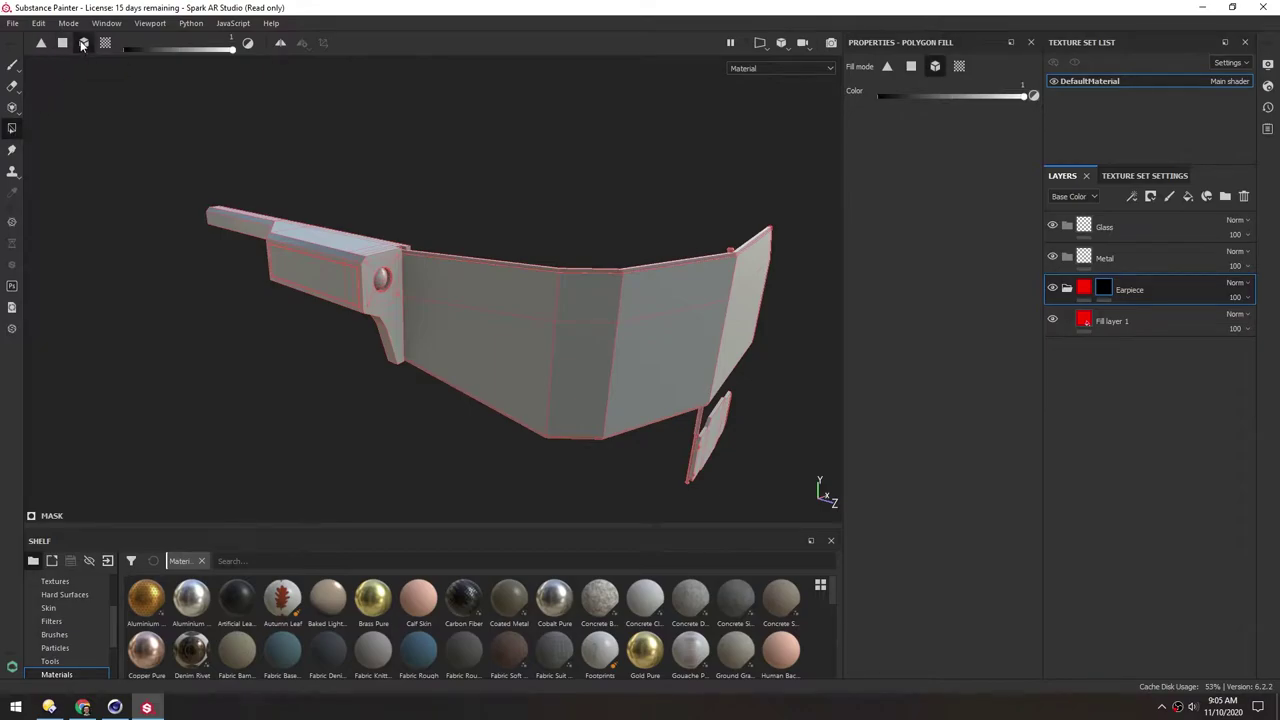
{"action": "left_click", "coordinate": [311, 252]}
{"action": "left_click_drag", "start_coordinate": [334, 256], "coordinate": [362, 251], "text": "alt"}
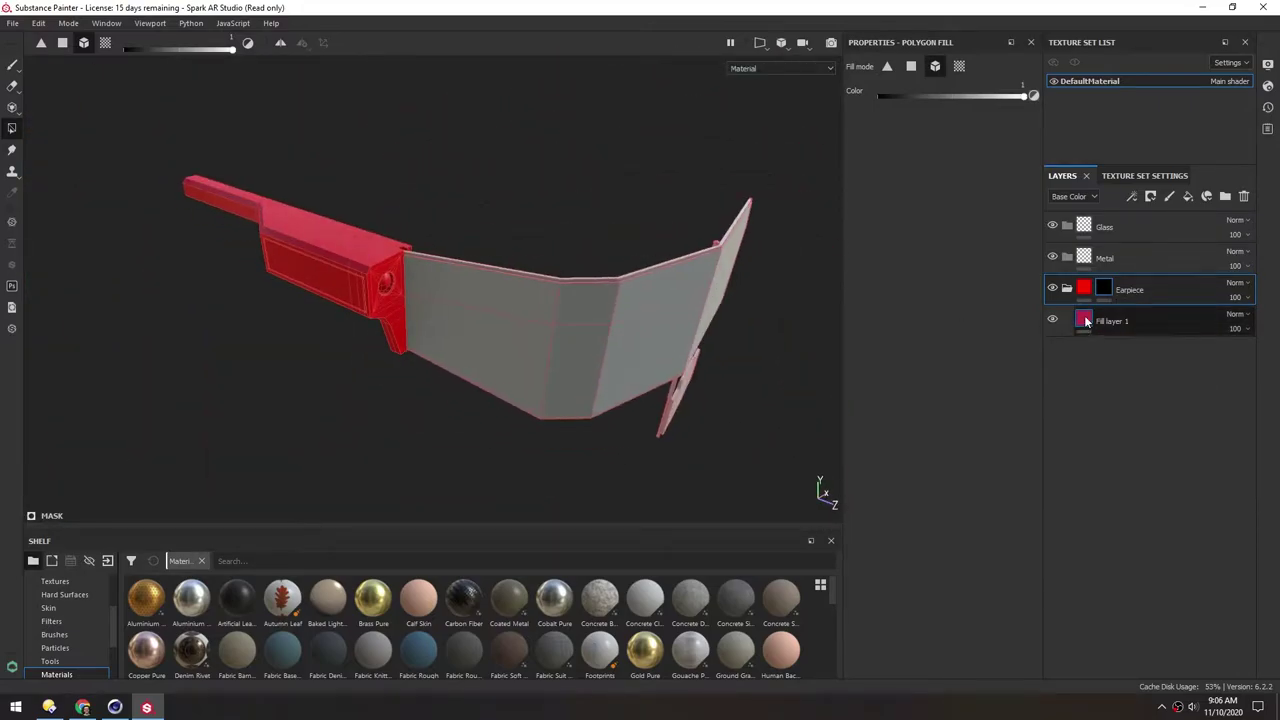
{"action": "left_click", "coordinate": [1084, 318]}
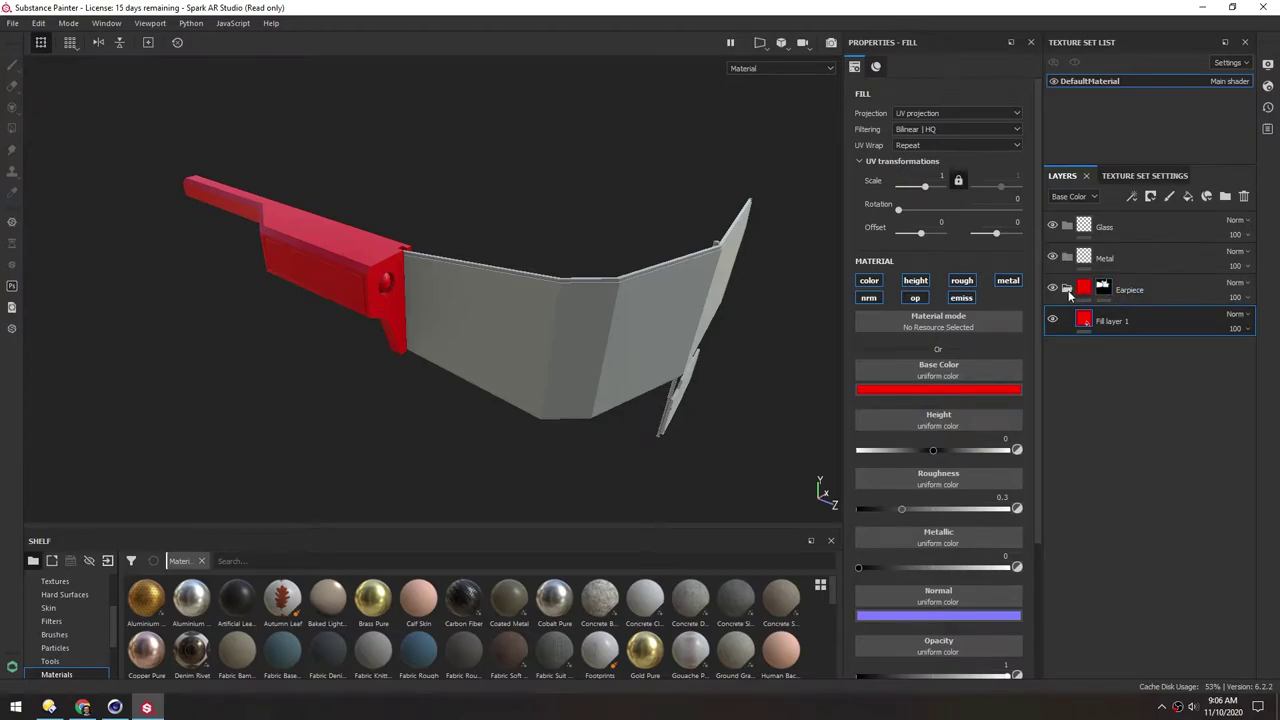
{"action": "left_click", "coordinate": [1067, 289]}
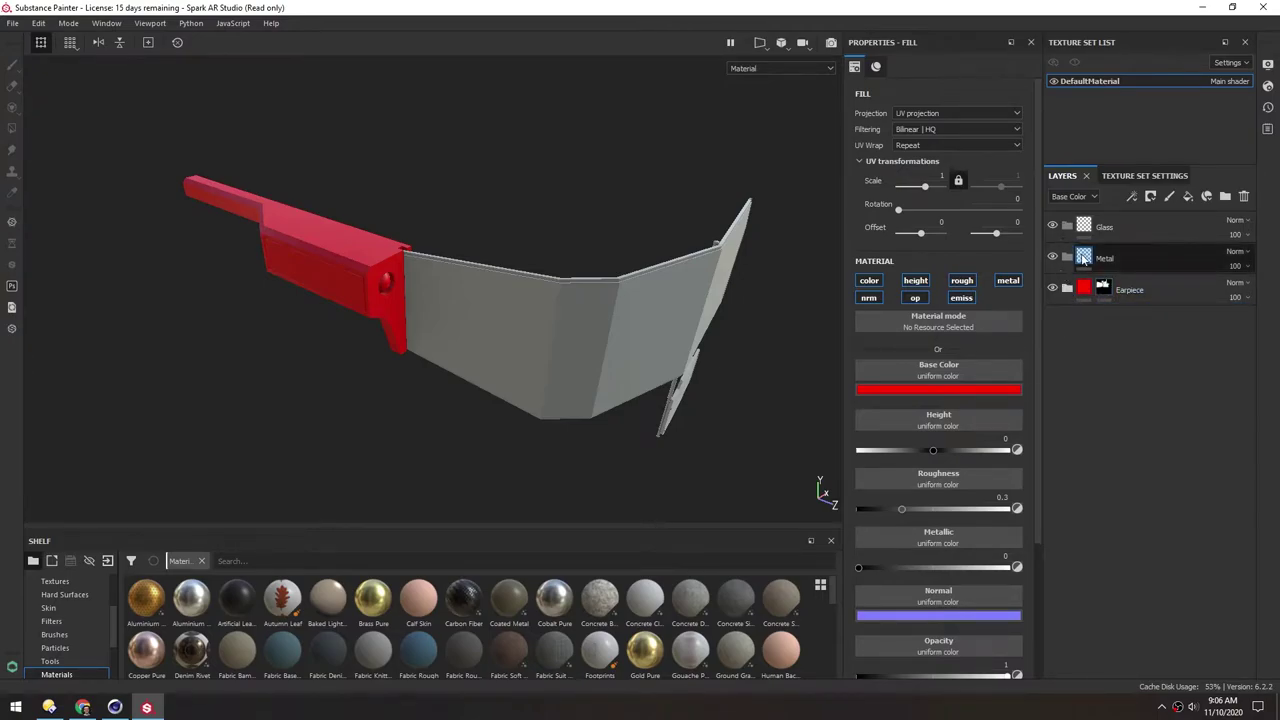
Add a black mask to the Metal folder and reveal the thin rod beneath the visor using Polygon Fill in Mesh fill mode
{"action": "right_click", "coordinate": [1087, 261]}
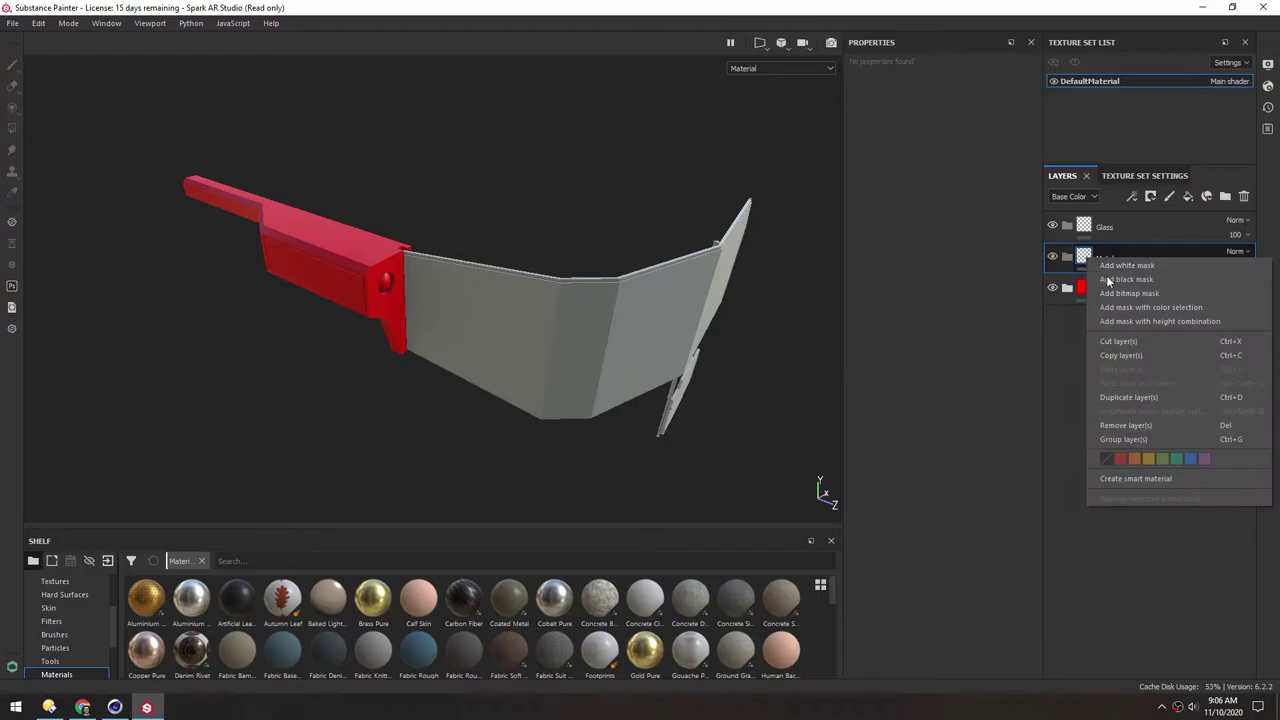
{"action": "left_click", "coordinate": [1108, 280]}
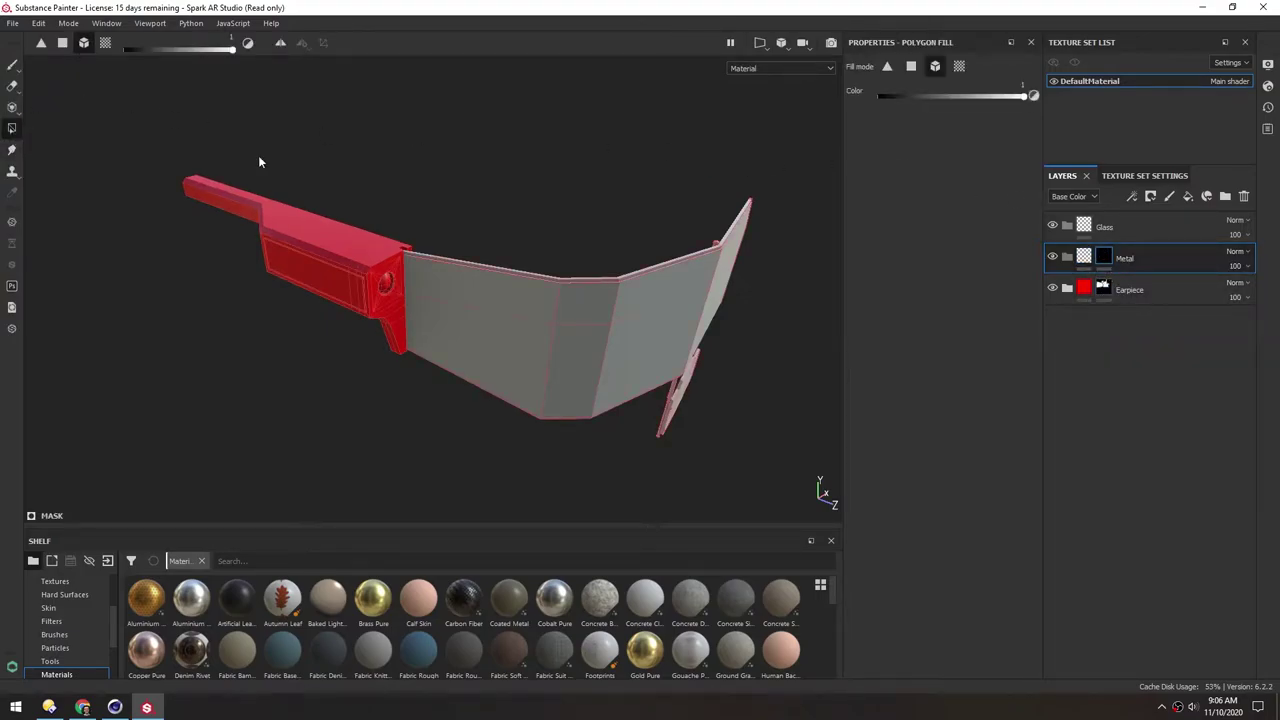
{"action": "scroll", "coordinate": [546, 328], "scroll_direction": "up", "scroll_amount": 1}
{"action": "left_click_drag", "start_coordinate": [548, 329], "coordinate": [573, 376], "text": "alt"}
{"action": "scroll", "coordinate": [541, 388], "scroll_direction": "up", "scroll_amount": 3}
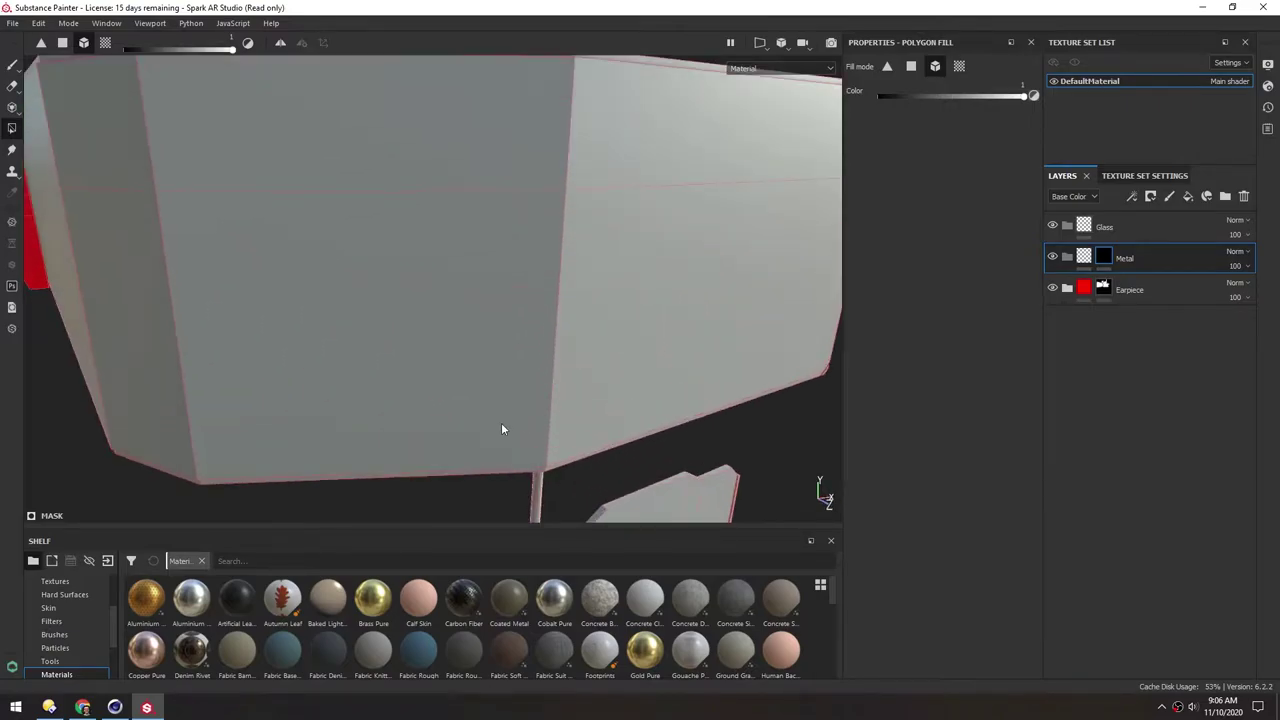
{"action": "middle_click_drag", "start_coordinate": [501, 423], "coordinate": [428, 232], "text": "alt"}
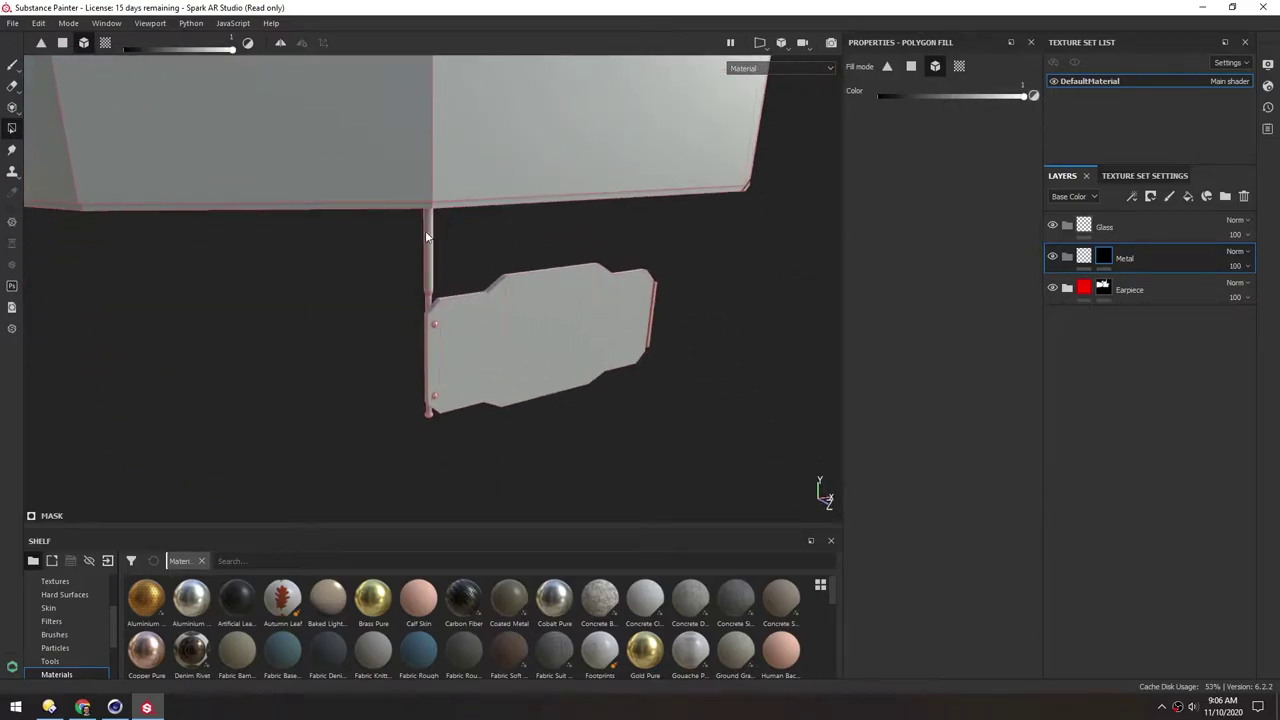
Add a fill layer inside the Metal folder and set its base color to saturated blue
{"action": "left_click", "coordinate": [1189, 197]}
{"action": "left_click_drag", "start_coordinate": [1074, 260], "coordinate": [1082, 291]}
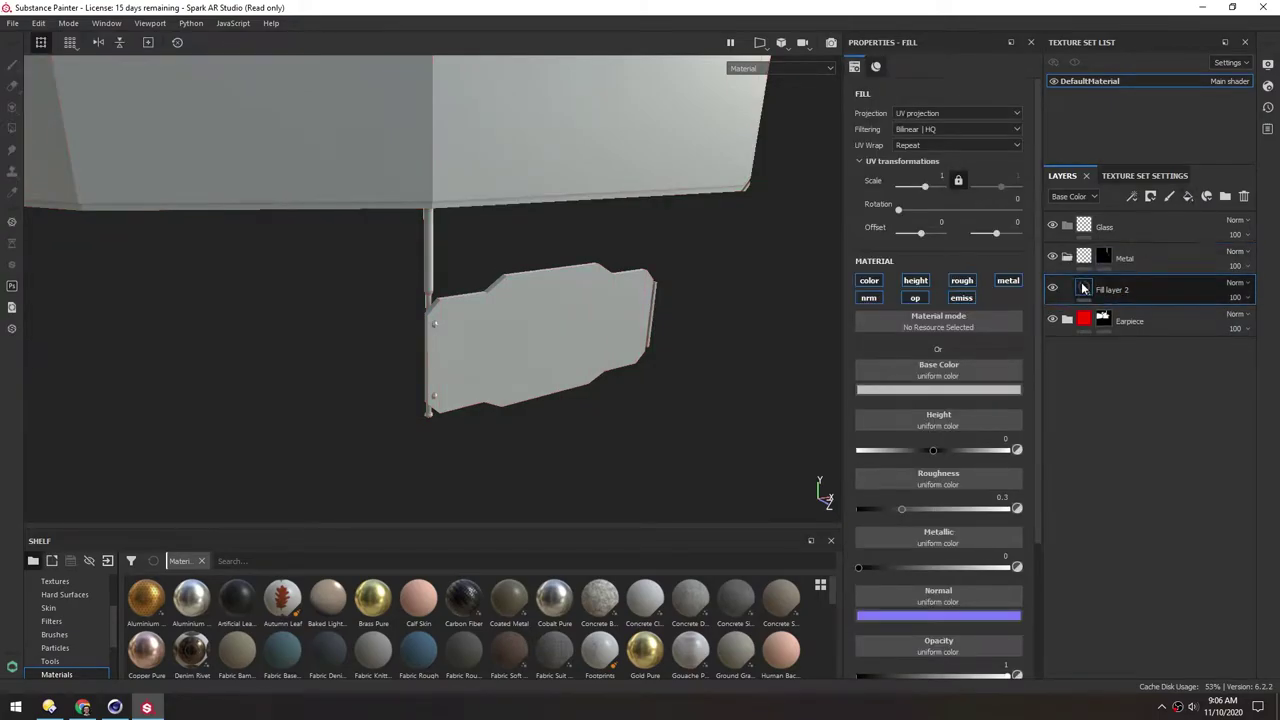
{"action": "left_click", "coordinate": [927, 391]}
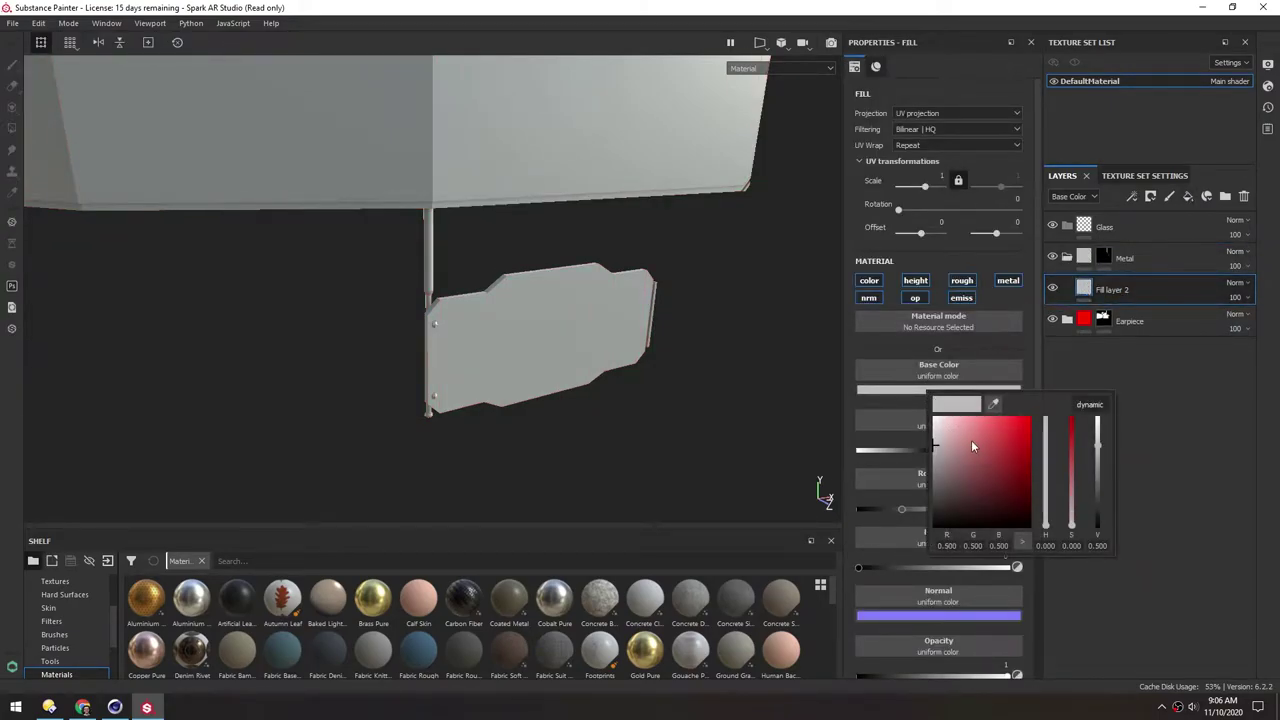
{"action": "left_click_drag", "start_coordinate": [971, 440], "coordinate": [1030, 416]}
{"action": "left_click", "coordinate": [1046, 458]}
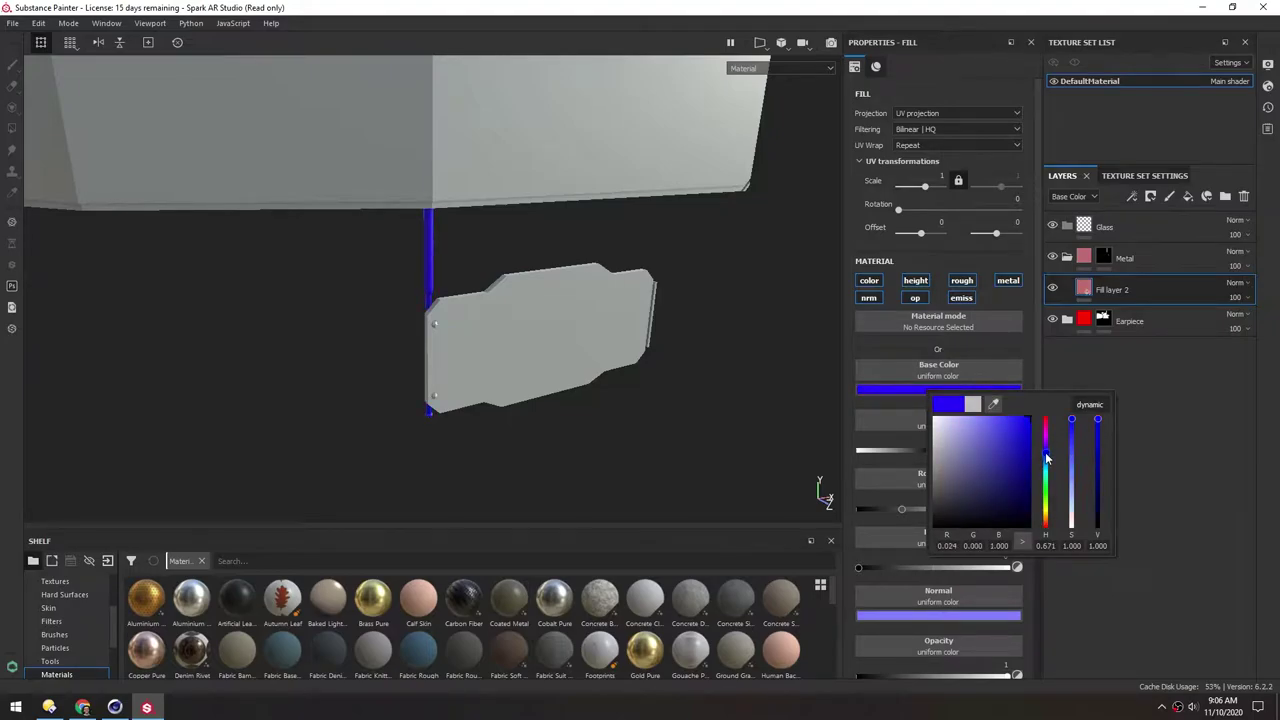
{"action": "left_click", "coordinate": [1093, 365]}
Reveal the small rivets on the lower plate in the Metal folder's mask using Polygon Fill
{"action": "scroll", "coordinate": [492, 352], "scroll_direction": "up", "scroll_amount": 1}
{"action": "left_click_drag", "start_coordinate": [515, 357], "coordinate": [488, 350], "text": "alt"}
{"action": "left_click", "coordinate": [1103, 258]}
{"action": "key", "text": "4"}
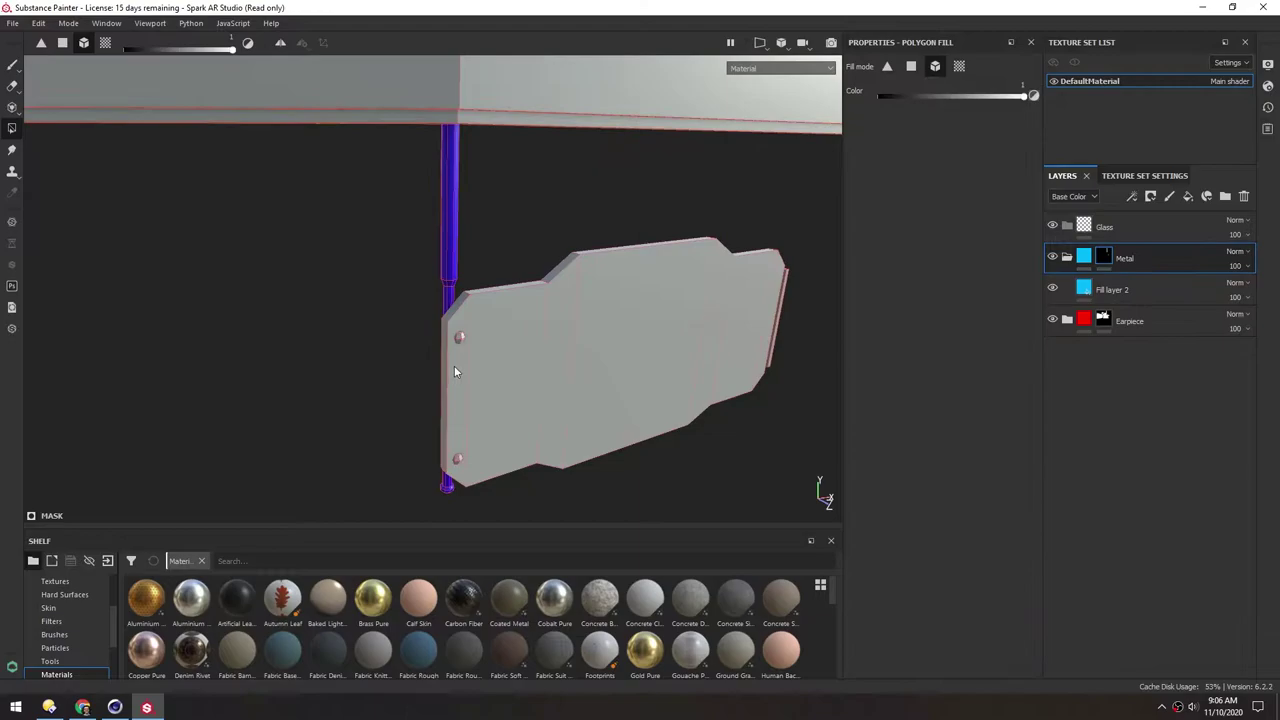
{"action": "scroll", "coordinate": [454, 365], "scroll_direction": "up", "scroll_amount": 3}
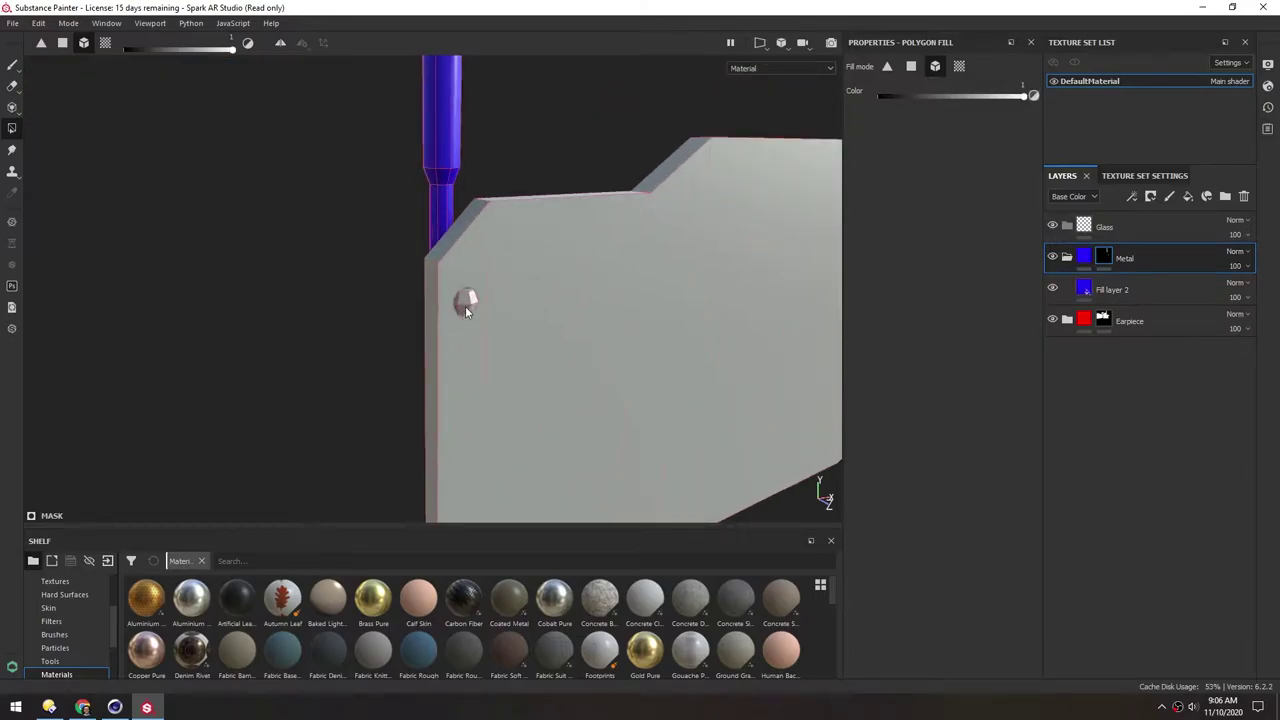
{"action": "left_click_drag", "start_coordinate": [465, 306], "coordinate": [651, 288], "text": "alt"}
{"action": "key", "text": "f"}
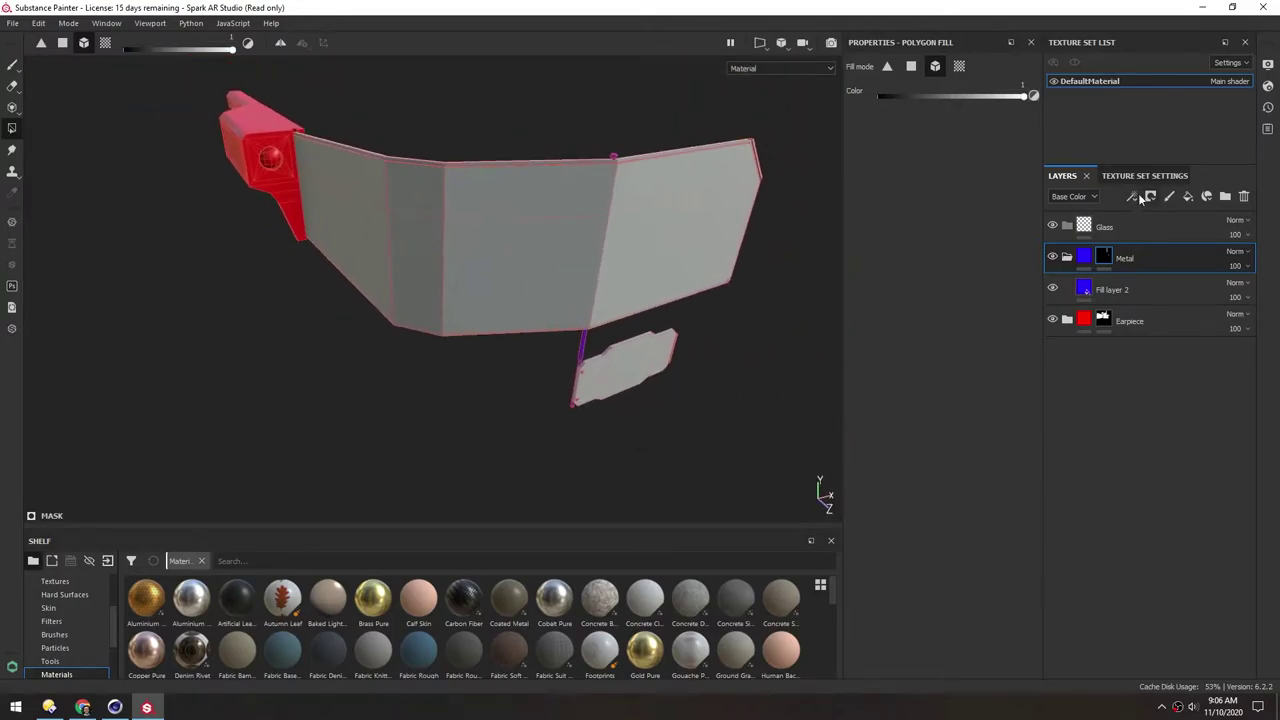
Add a fill layer inside the Glass folder and set its base color to bright green
{"action": "left_click", "coordinate": [1083, 227]}
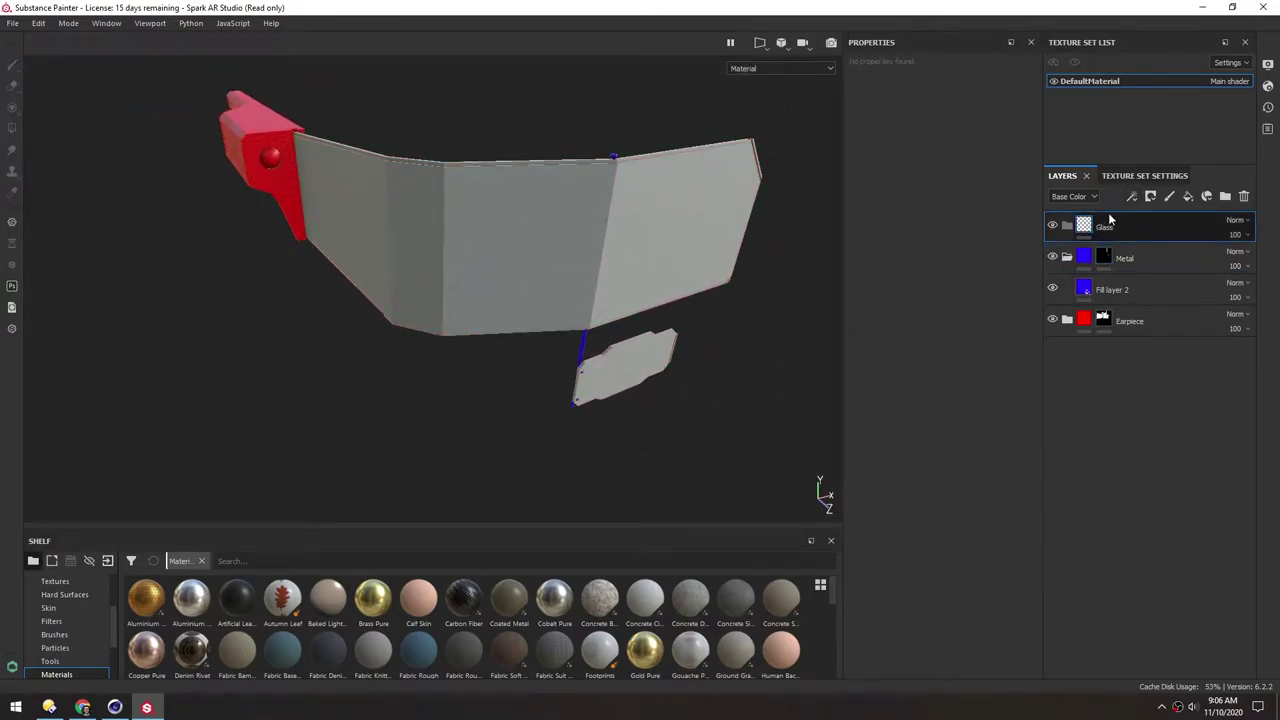
{"action": "left_click", "coordinate": [1188, 196]}
{"action": "left_click_drag", "start_coordinate": [1105, 228], "coordinate": [1108, 260]}
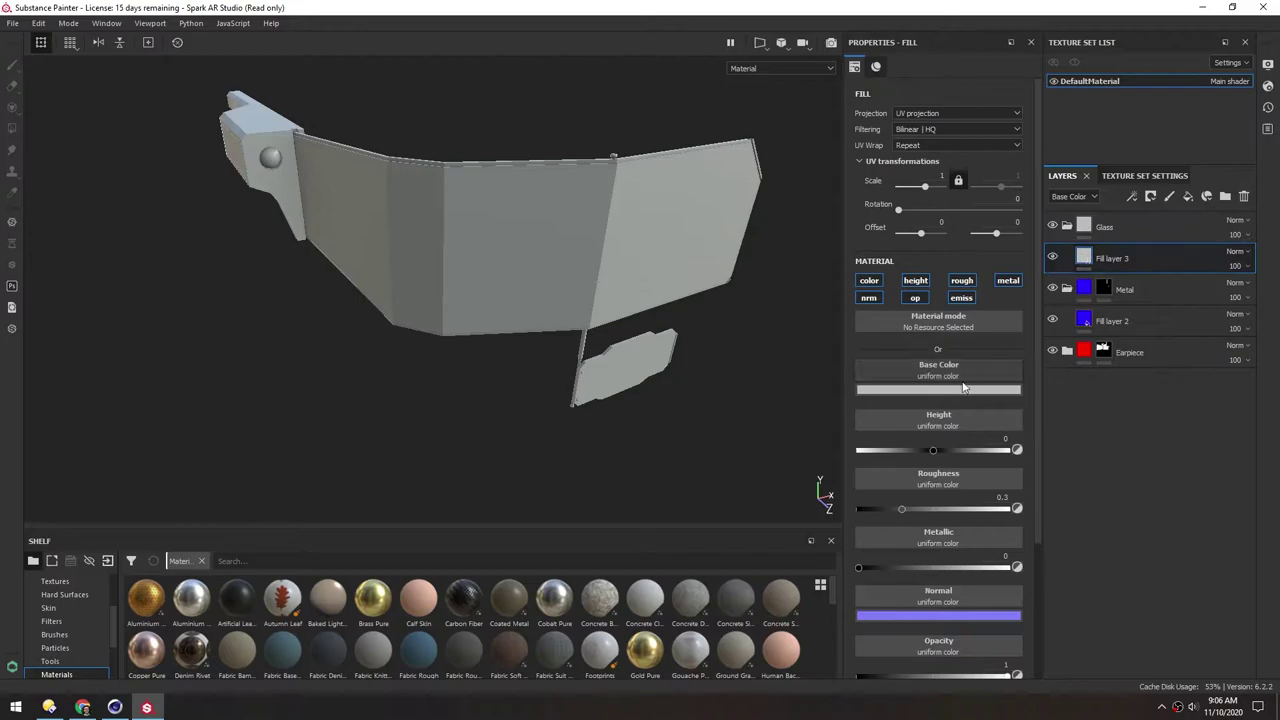
{"action": "left_click", "coordinate": [963, 389]}
{"action": "left_click_drag", "start_coordinate": [1040, 436], "coordinate": [1081, 393]}
{"action": "left_click", "coordinate": [1078, 494]}
Add a black mask to the Glass folder and reveal the visor and the small lower plate using Polygon Fill in Mesh fill mode
{"action": "right_click", "coordinate": [1084, 227]}
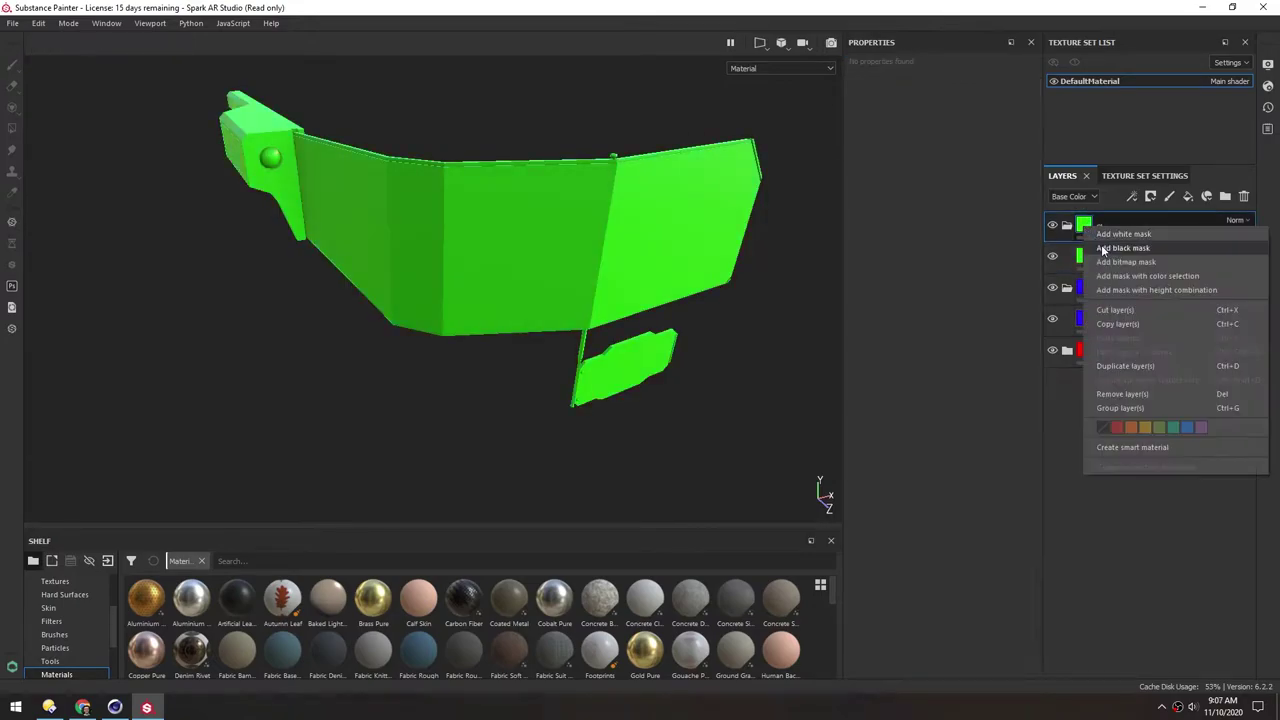
{"action": "left_click", "coordinate": [1101, 248]}
{"action": "left_click", "coordinate": [1101, 256]}
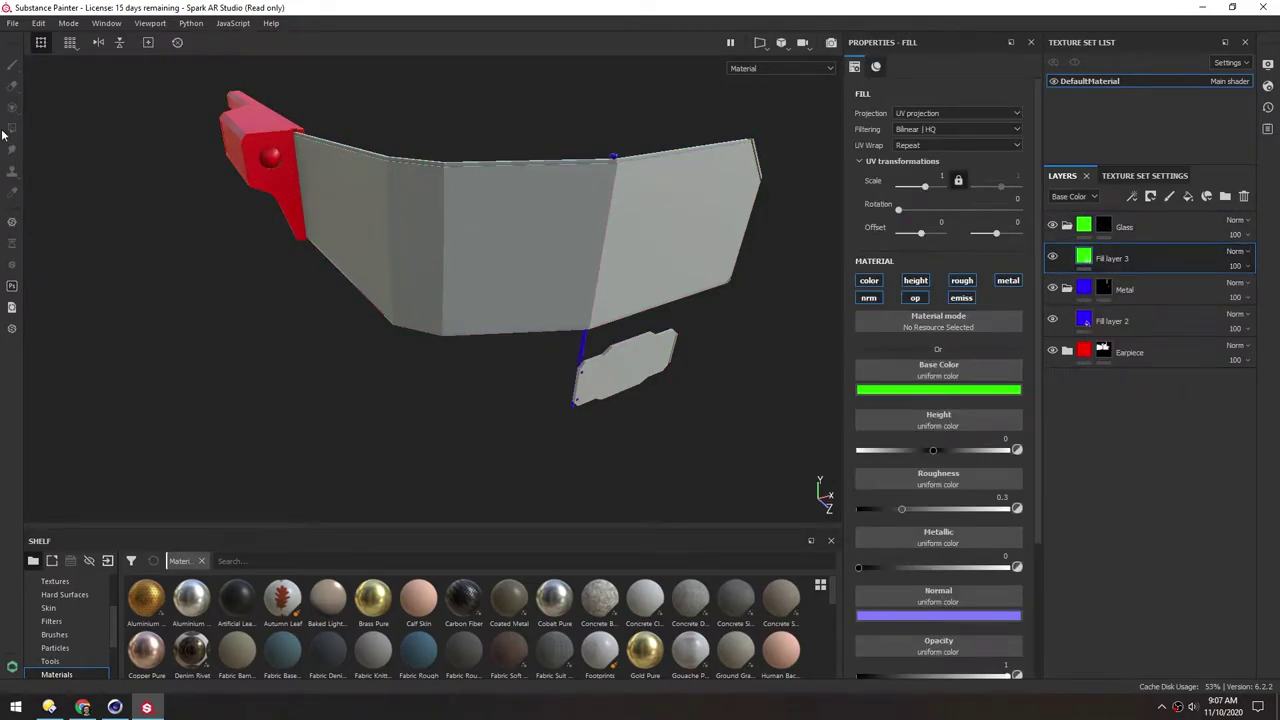
{"action": "left_click", "coordinate": [1112, 230]}
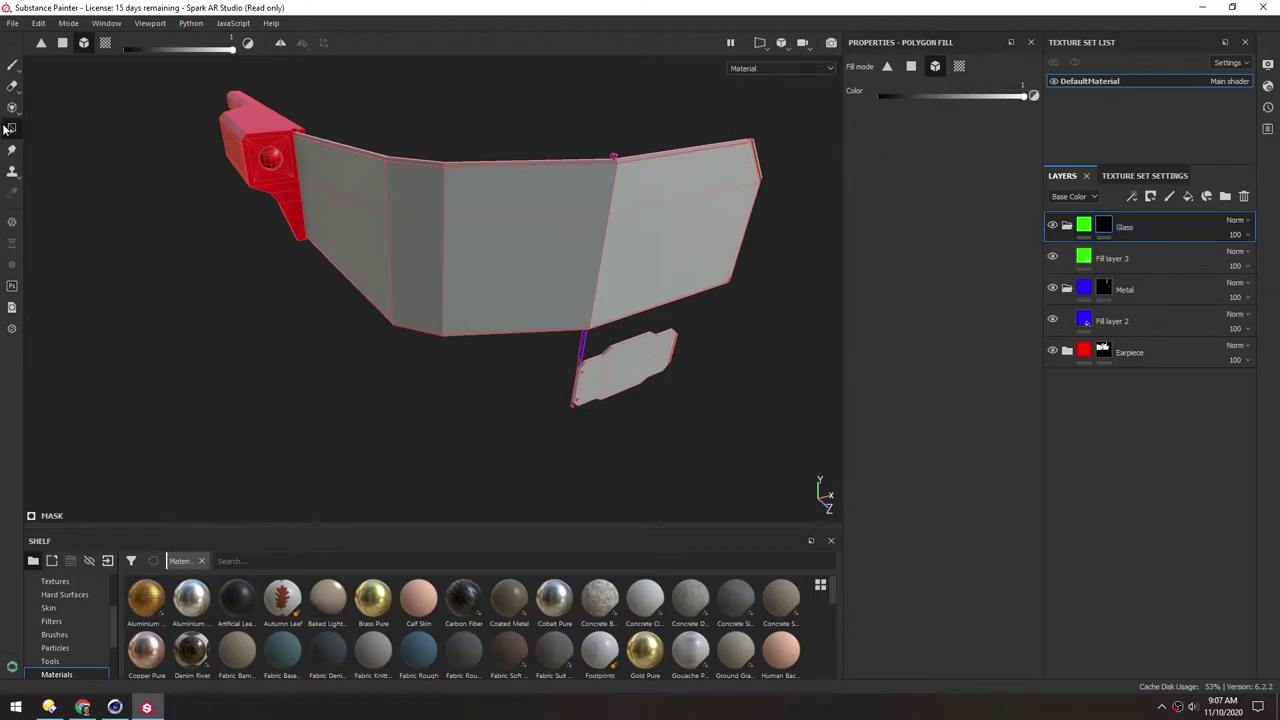
{"action": "left_click", "coordinate": [388, 205]}
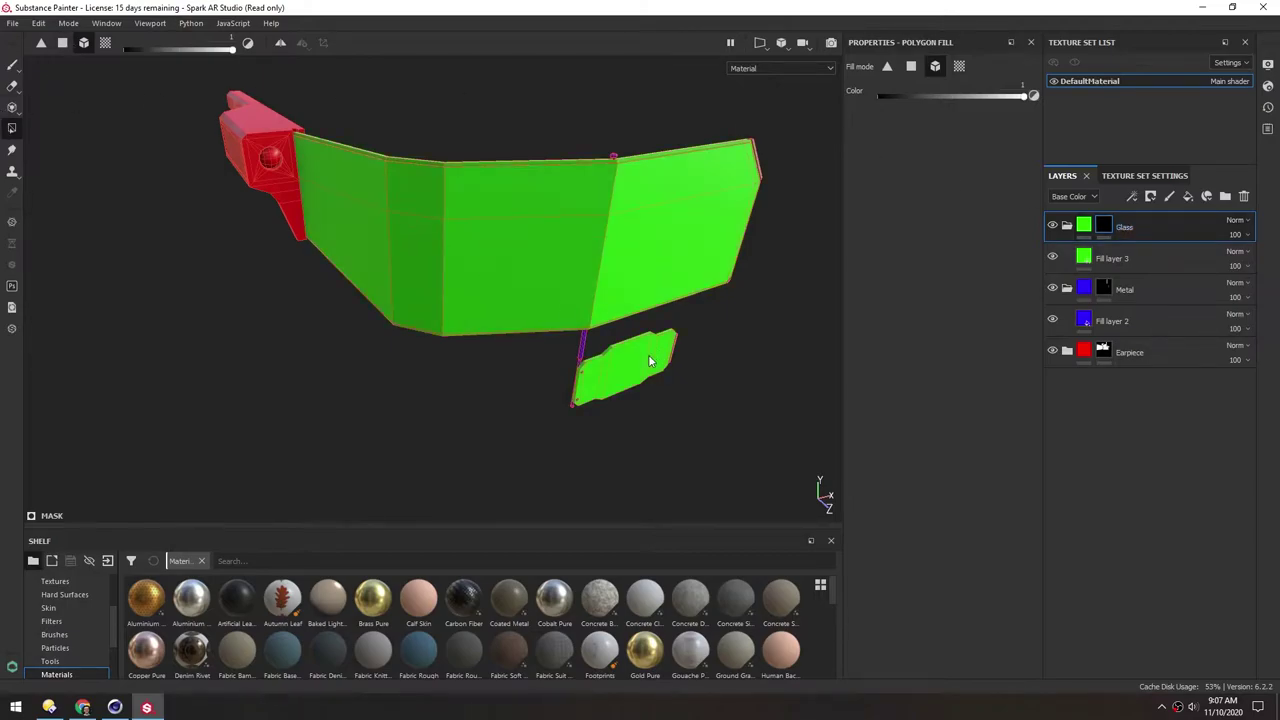
Reveal the remaining edge strips of the visor and lower plate in the Glass mask, and collapse the Glass and Metal folders
{"action": "left_click_drag", "start_coordinate": [649, 360], "coordinate": [379, 256], "text": "alt"}
{"action": "scroll", "coordinate": [521, 237], "scroll_direction": "up", "scroll_amount": 3}
{"action": "middle_click_drag", "start_coordinate": [580, 247], "coordinate": [593, 246], "text": "alt"}
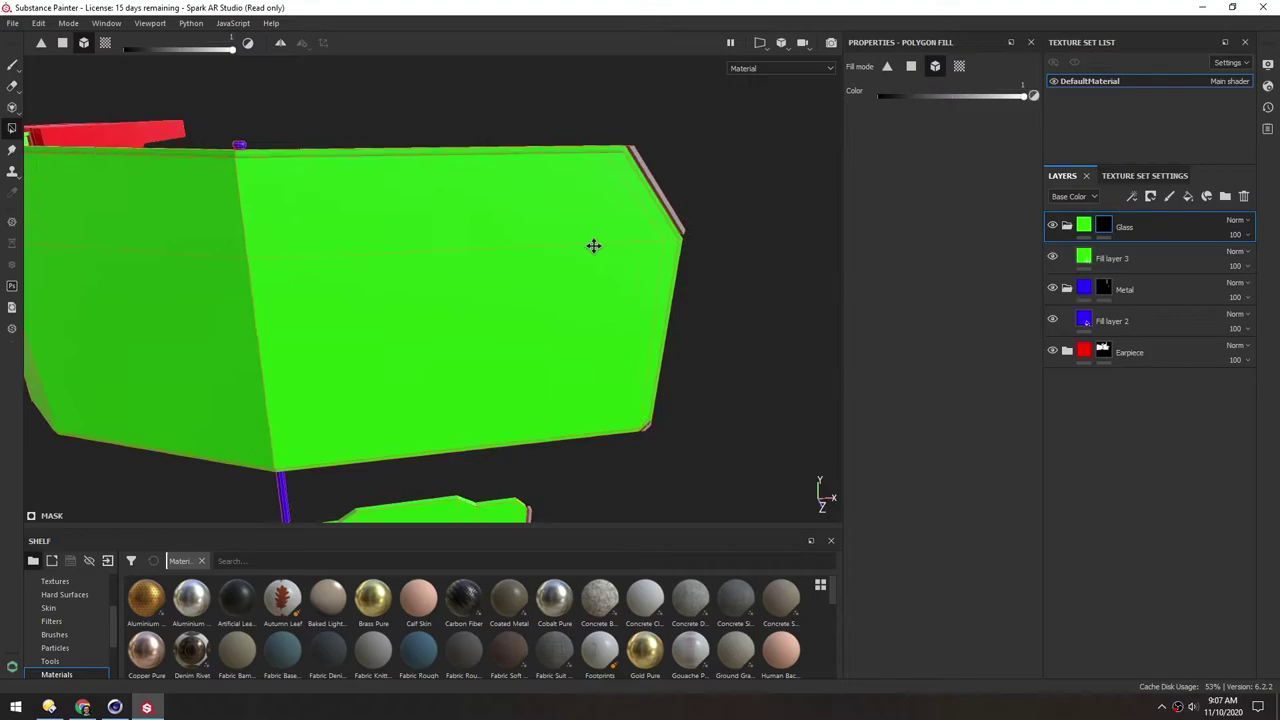
{"action": "left_click_drag", "start_coordinate": [593, 245], "coordinate": [588, 202], "text": "alt"}
{"action": "left_click_drag", "start_coordinate": [567, 320], "coordinate": [590, 207], "text": "alt"}
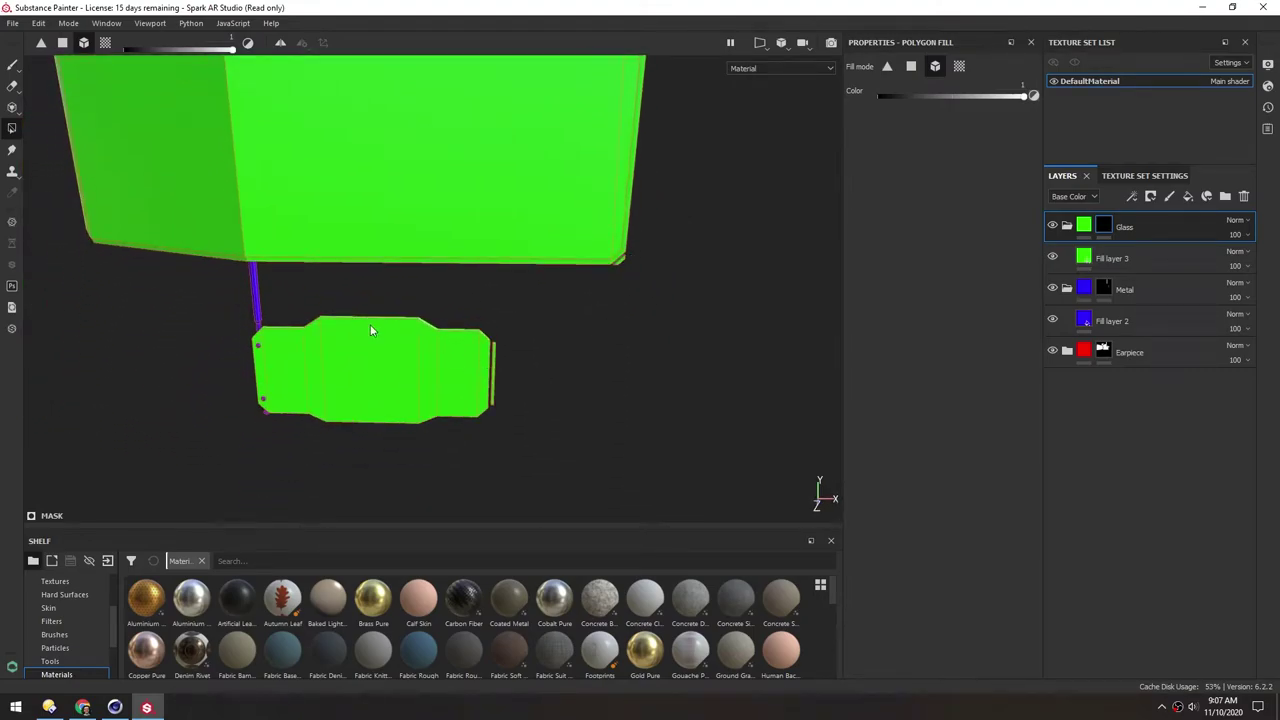
{"action": "left_click_drag", "start_coordinate": [370, 324], "coordinate": [607, 273], "text": "alt"}
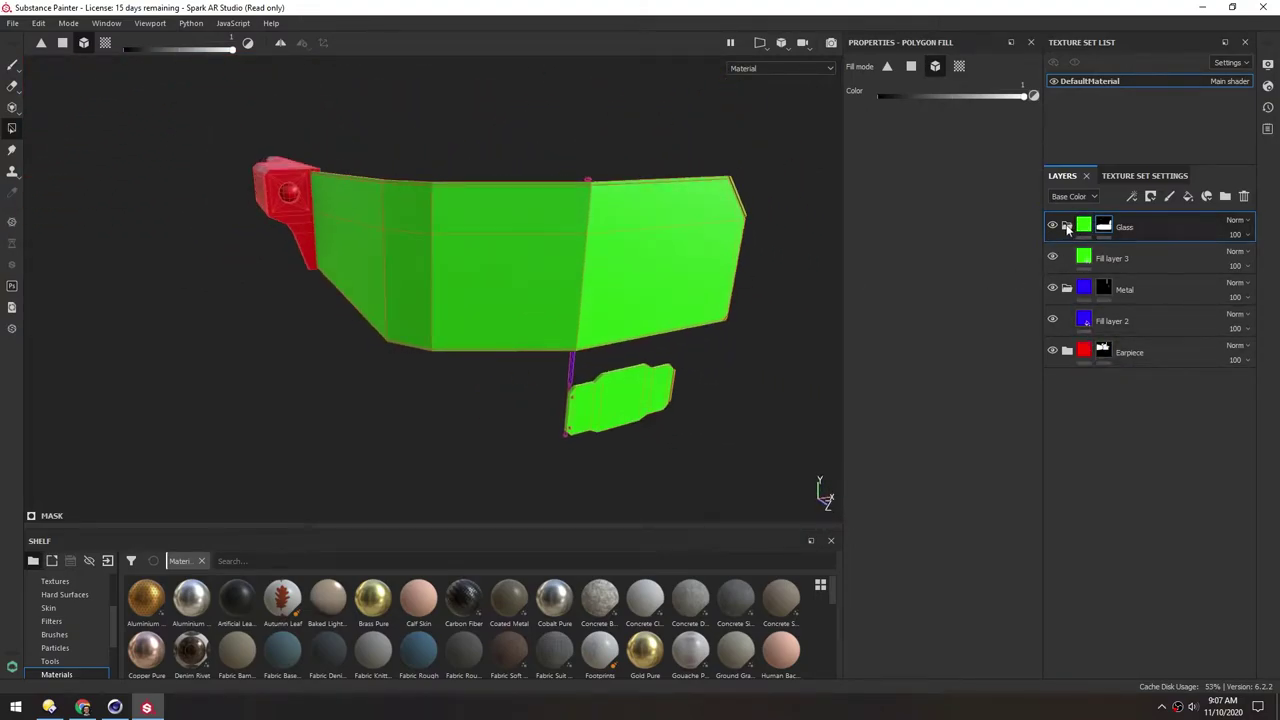
{"action": "left_click", "coordinate": [1067, 226]}
{"action": "left_click", "coordinate": [1067, 258]}
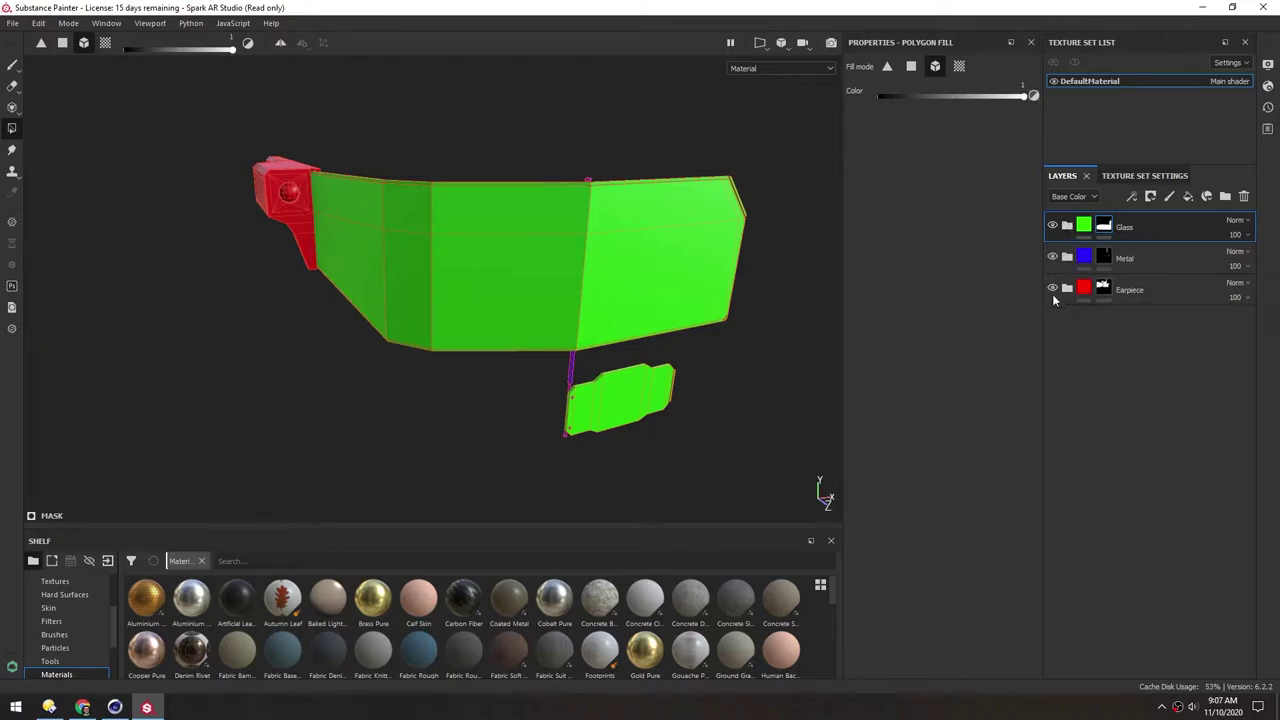
Create a folder named Lens above the Glass folder and add a black mask to it
{"action": "left_click_drag", "start_coordinate": [360, 214], "coordinate": [405, 235], "text": "alt"}
{"action": "scroll", "coordinate": [225, 172], "scroll_direction": "up", "scroll_amount": 3}
{"action": "middle_click_drag", "start_coordinate": [259, 168], "coordinate": [321, 185], "text": "alt"}
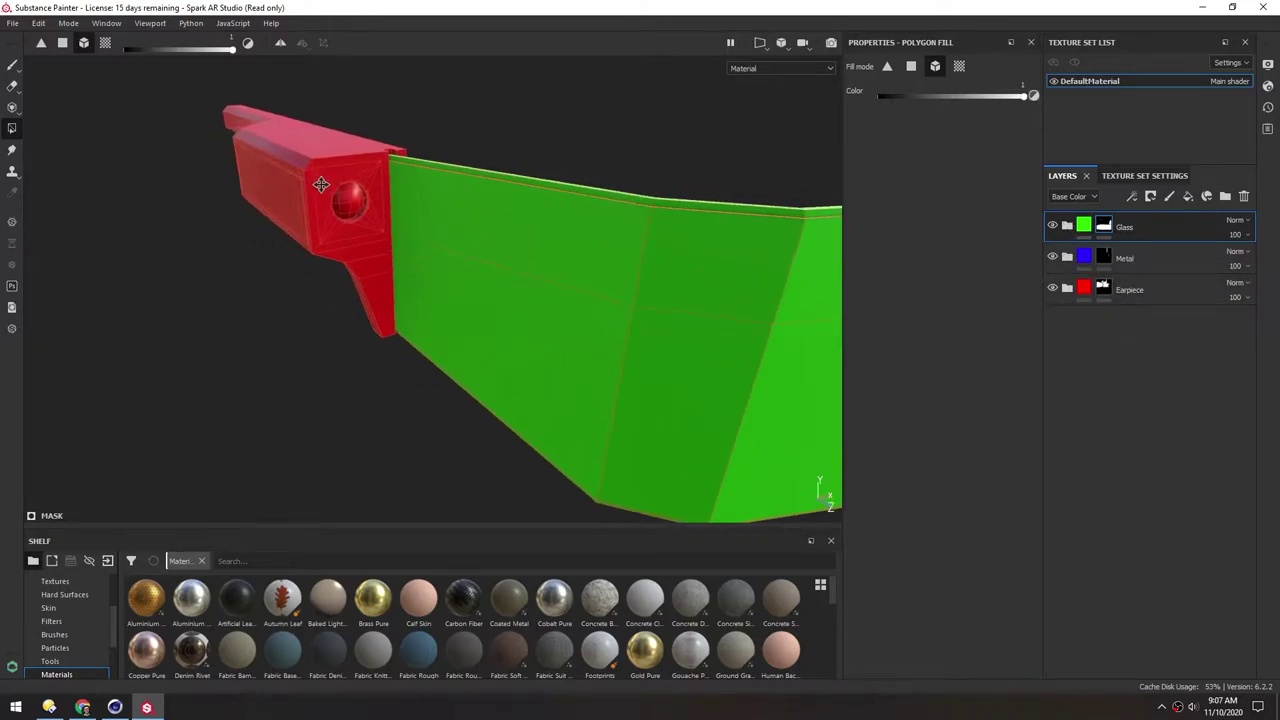
{"action": "left_click_drag", "start_coordinate": [320, 185], "coordinate": [365, 215], "text": "alt"}
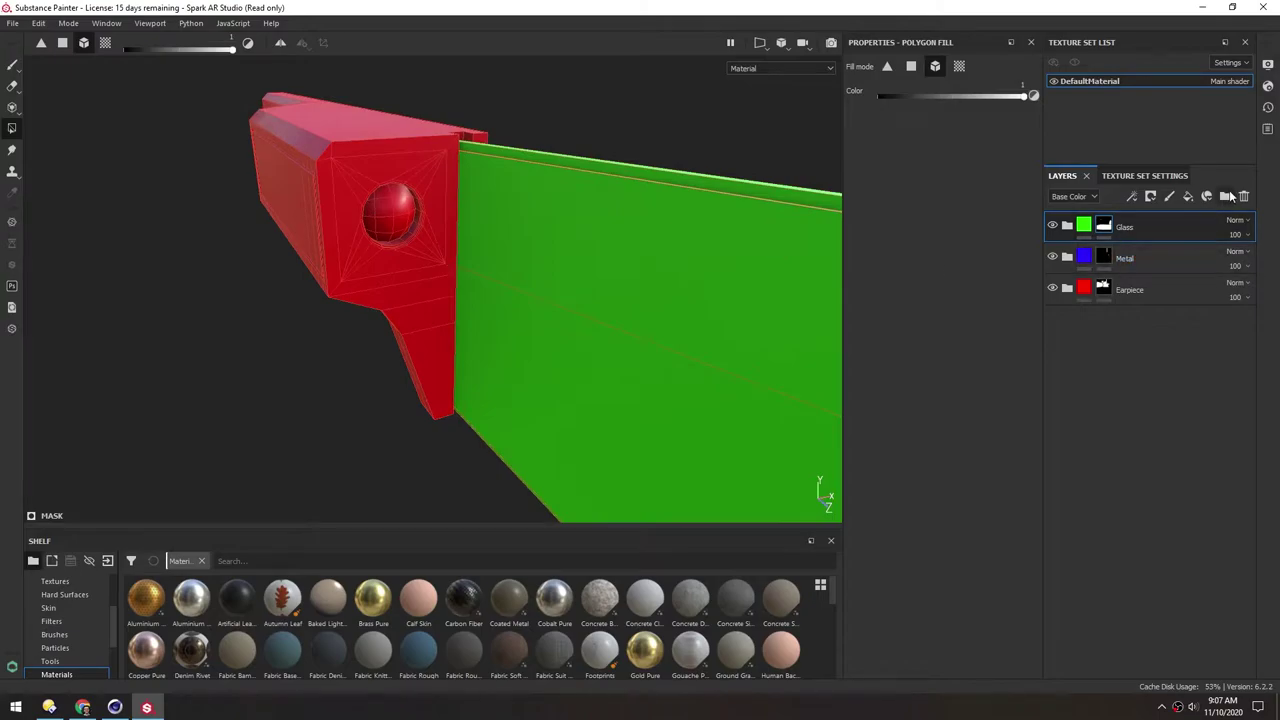
{"action": "left_click", "coordinate": [1226, 196]}
{"action": "double_click", "coordinate": [1110, 227]}
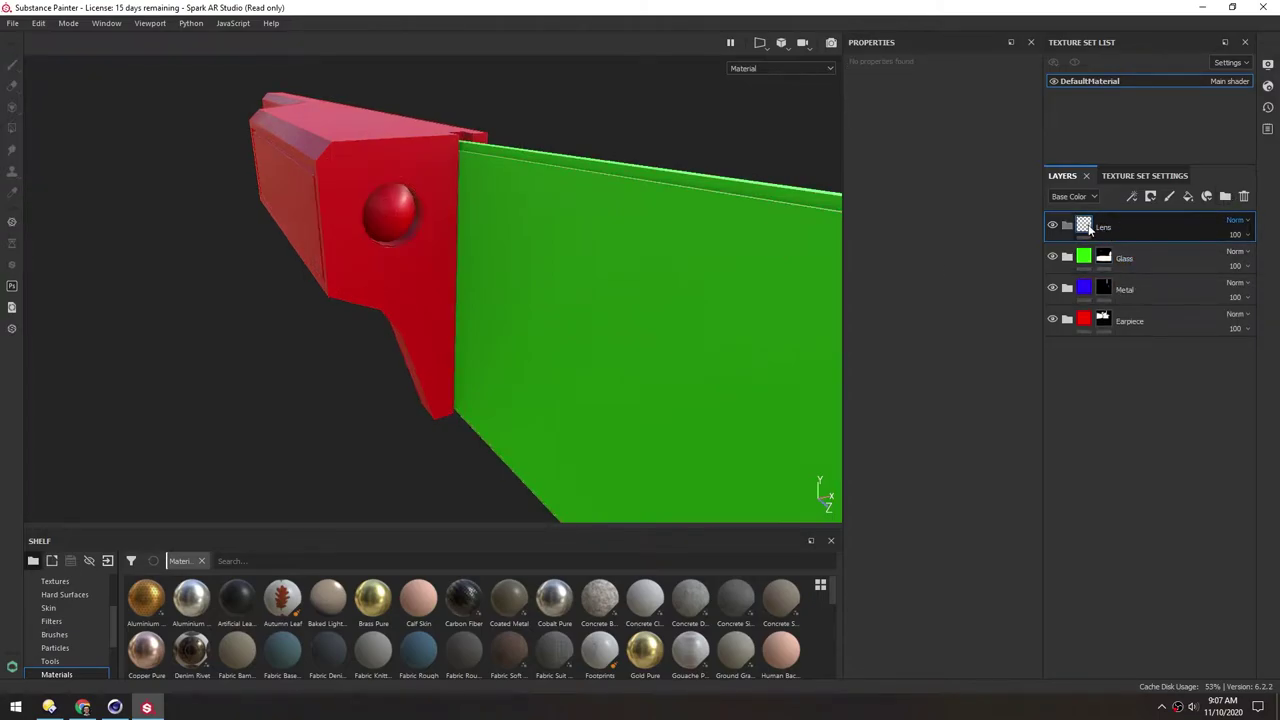
{"action": "right_click", "coordinate": [1089, 229]}
{"action": "left_click", "coordinate": [1112, 247]}
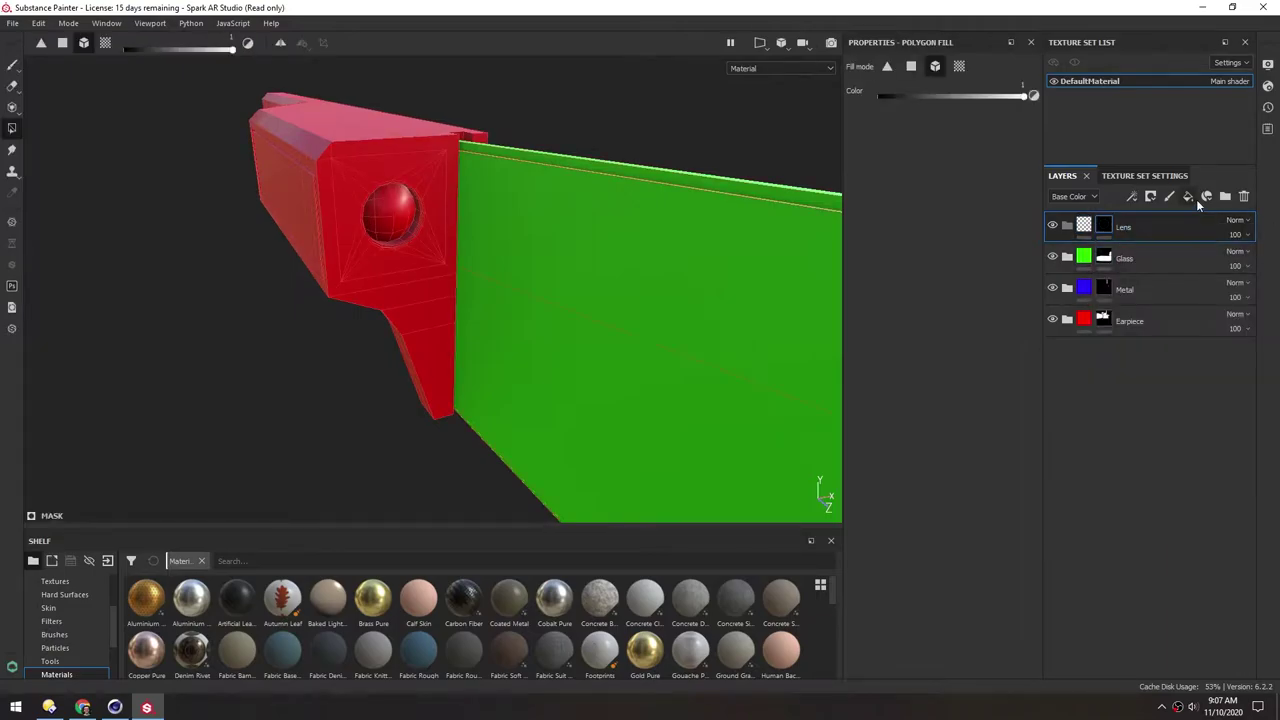
Add a fill layer inside the Lens folder and set its base color to bright magenta
{"action": "left_click", "coordinate": [1192, 197]}
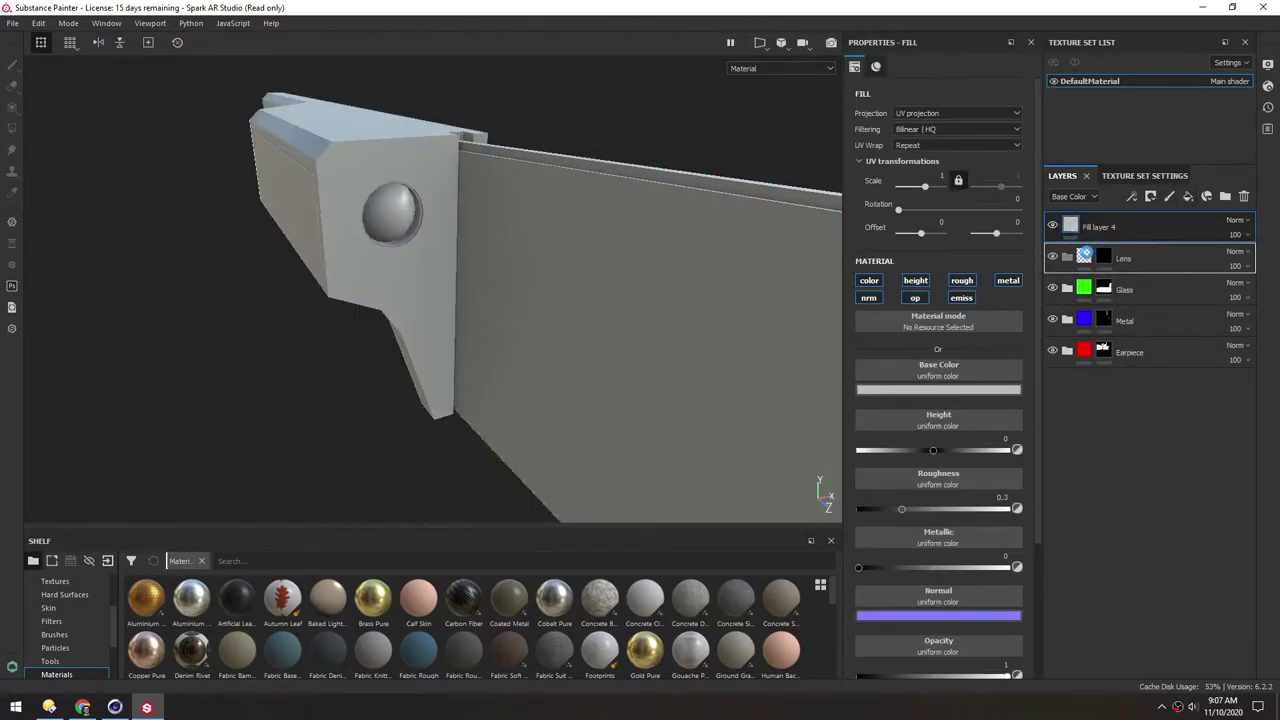
{"action": "left_click_drag", "start_coordinate": [1084, 256], "coordinate": [1085, 259]}
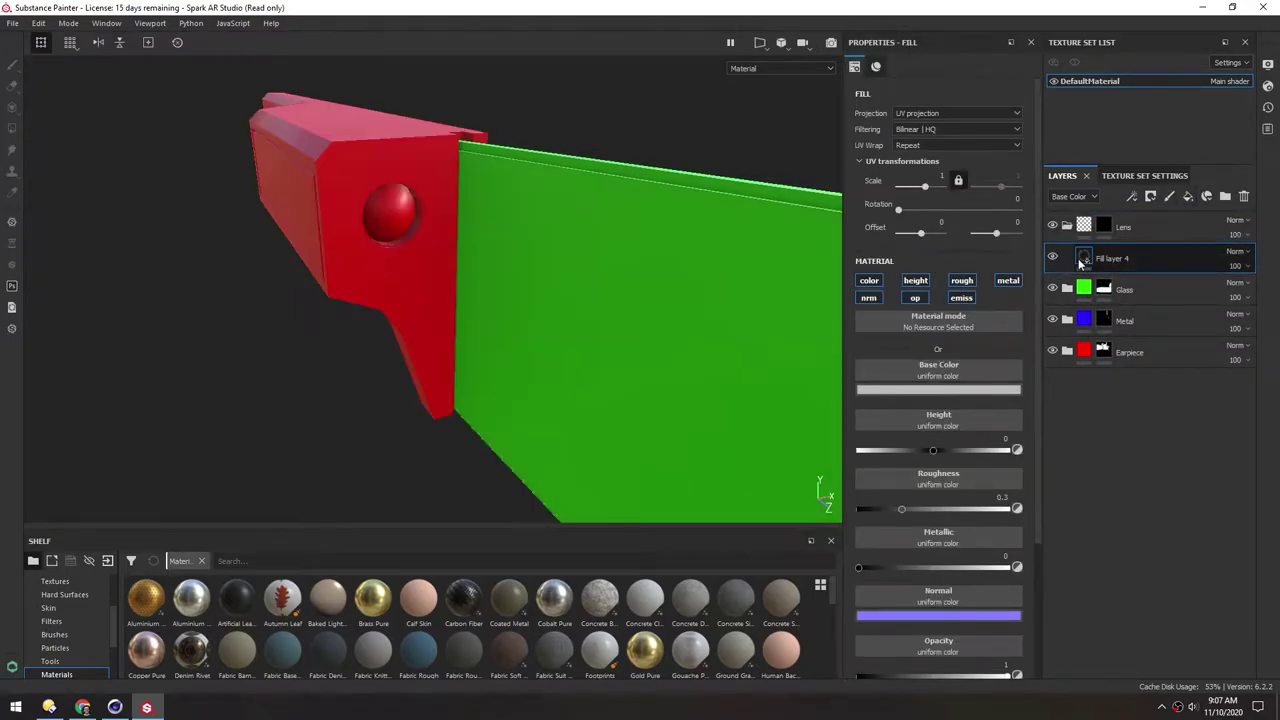
{"action": "left_click", "coordinate": [938, 389]}
{"action": "left_click_drag", "start_coordinate": [950, 425], "coordinate": [1051, 407]}
{"action": "left_click", "coordinate": [1057, 437]}
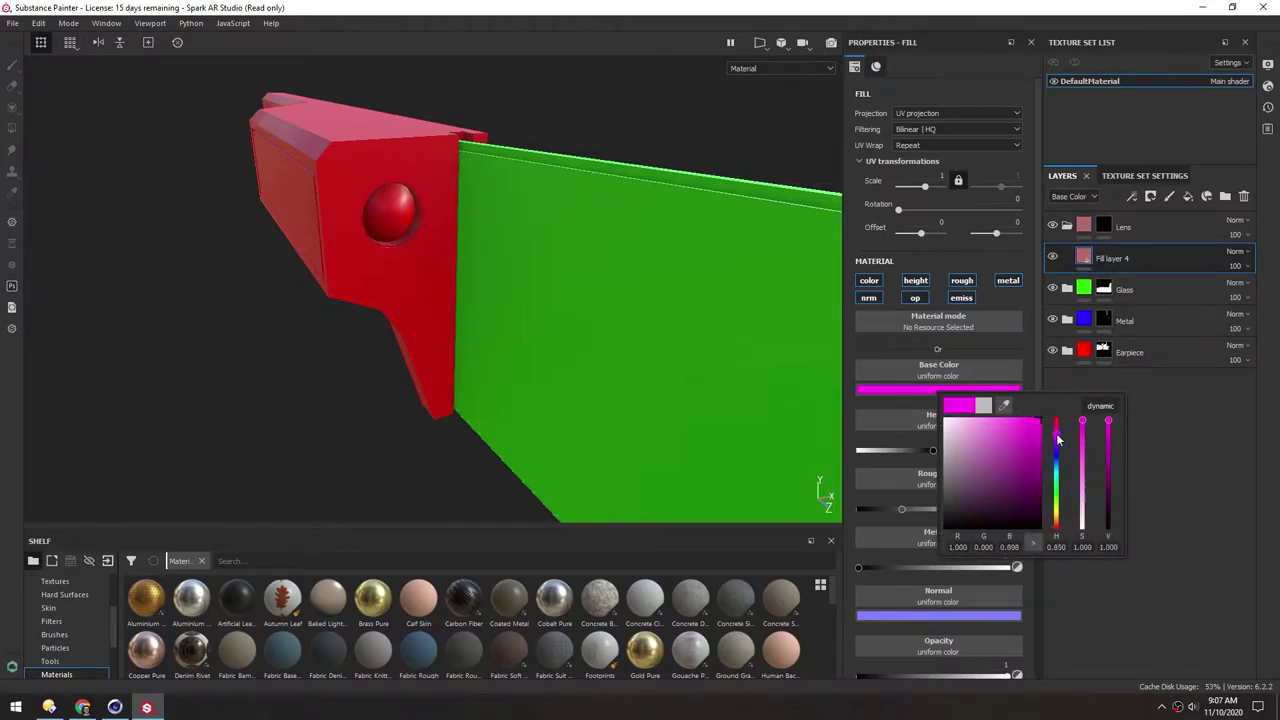
Reveal the round camera lens on the side arm in the Lens mask using UV Chunk fill mode, and collapse the Lens folder
{"action": "left_click", "coordinate": [1103, 227]}
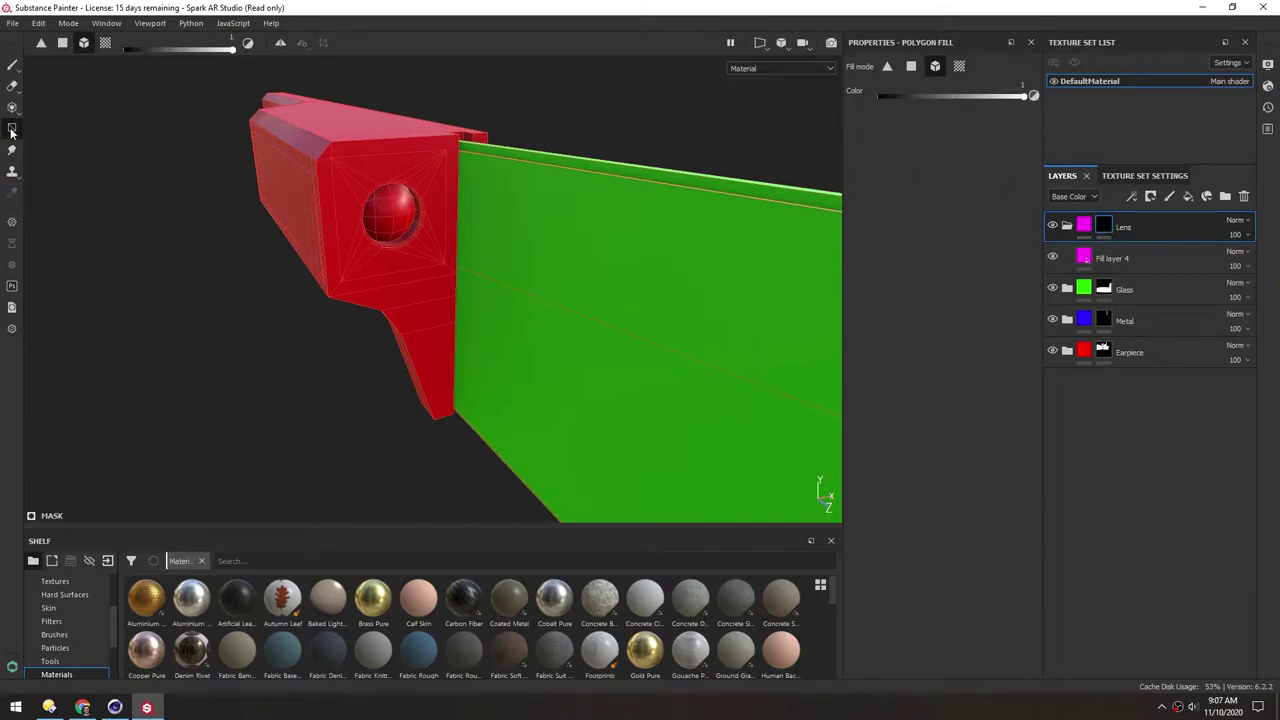
{"action": "left_click", "coordinate": [105, 42]}
{"action": "scroll", "coordinate": [357, 238], "scroll_direction": "up", "scroll_amount": 3}
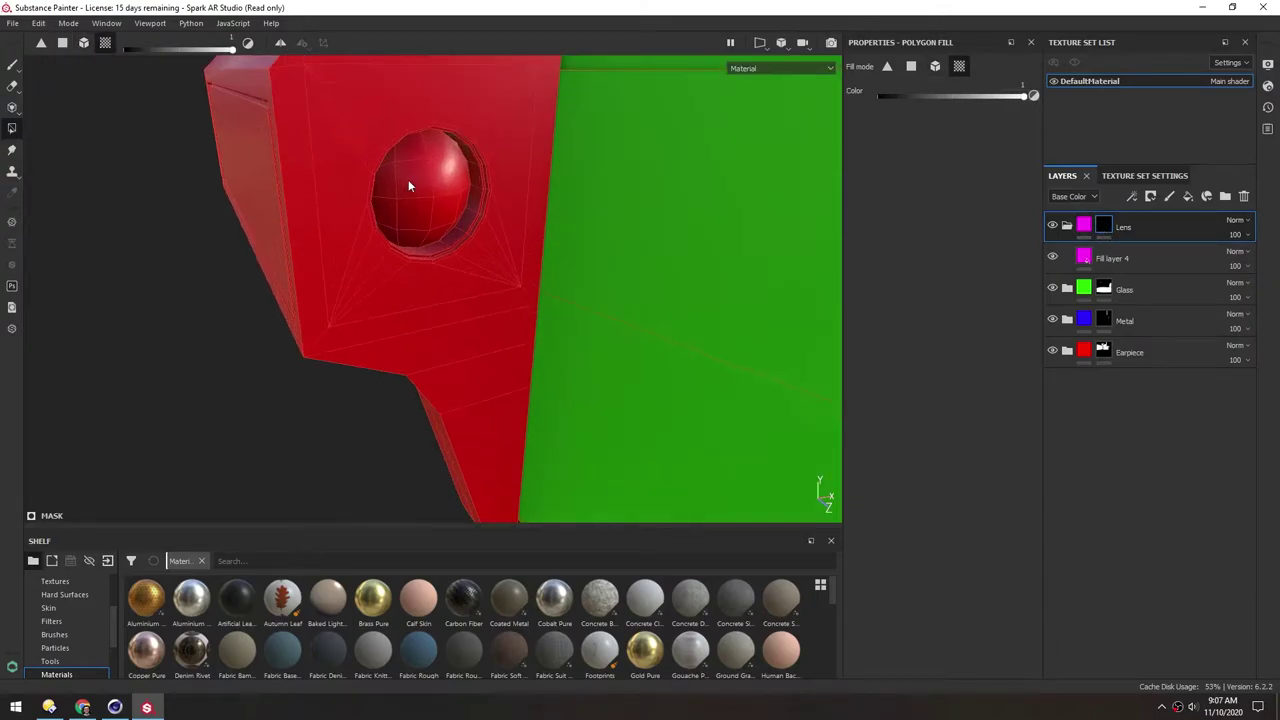
{"action": "left_click_drag", "start_coordinate": [447, 276], "coordinate": [468, 204], "text": "alt"}
{"action": "left_click", "coordinate": [459, 236]}
{"action": "scroll", "coordinate": [468, 206], "scroll_direction": "down", "scroll_amount": 3}
{"action": "left_click_drag", "start_coordinate": [362, 139], "coordinate": [527, 267], "text": "alt"}
{"action": "scroll", "coordinate": [410, 187], "scroll_direction": "down", "scroll_amount": 5}
{"action": "left_click", "coordinate": [1066, 228]}
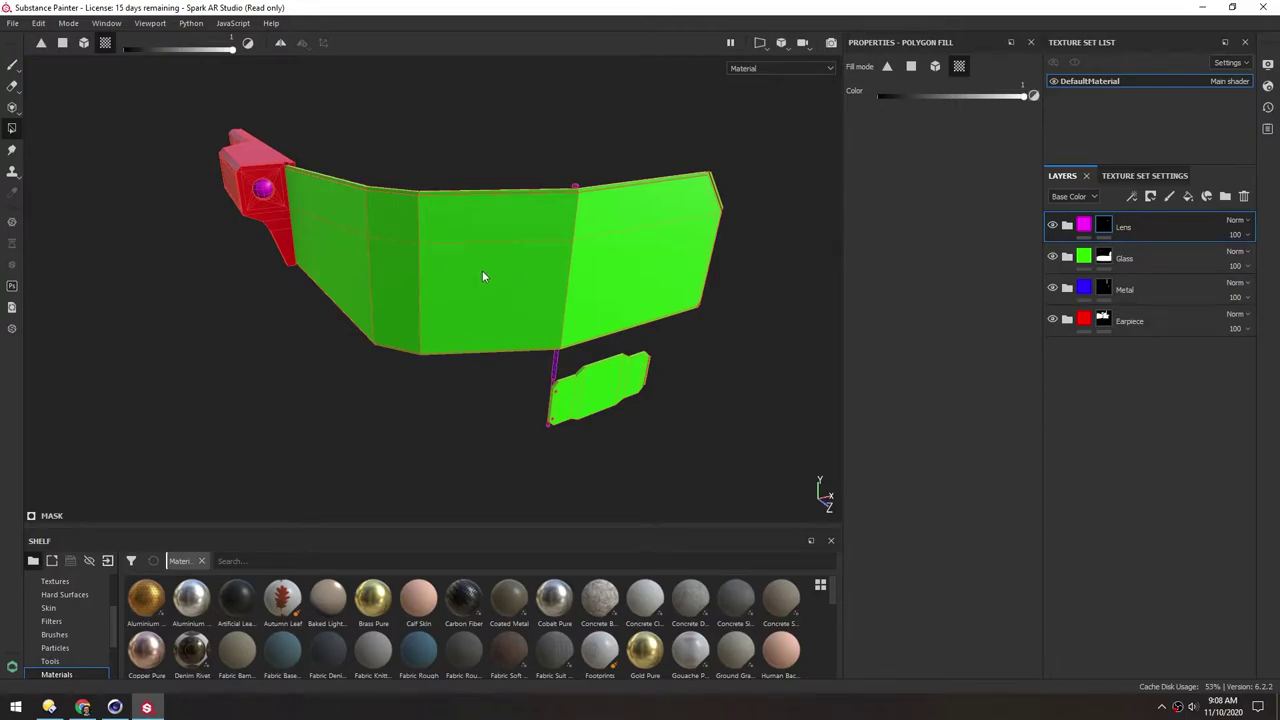
Expand the Metal folder, remove the shelf's Materials filter, search for "metal", and enlarge the shelf to browse the materials
{"action": "left_click", "coordinate": [1066, 289]}
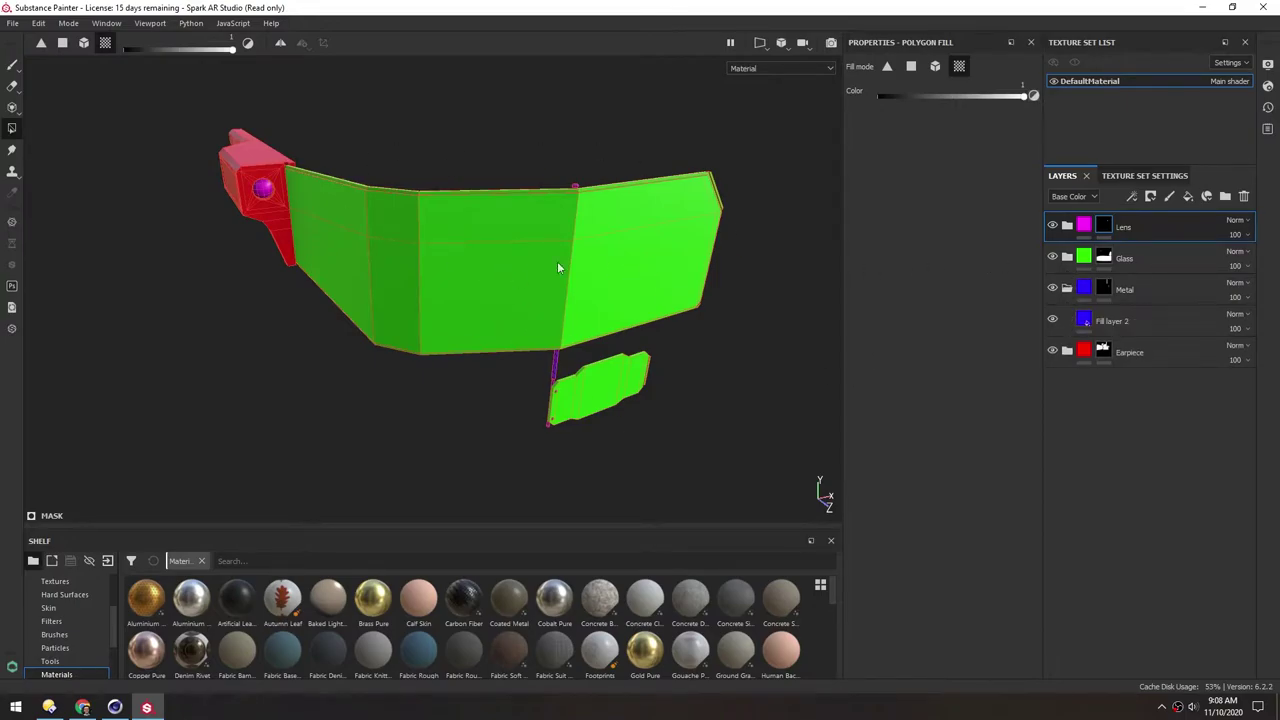
{"action": "left_click", "coordinate": [265, 561]}
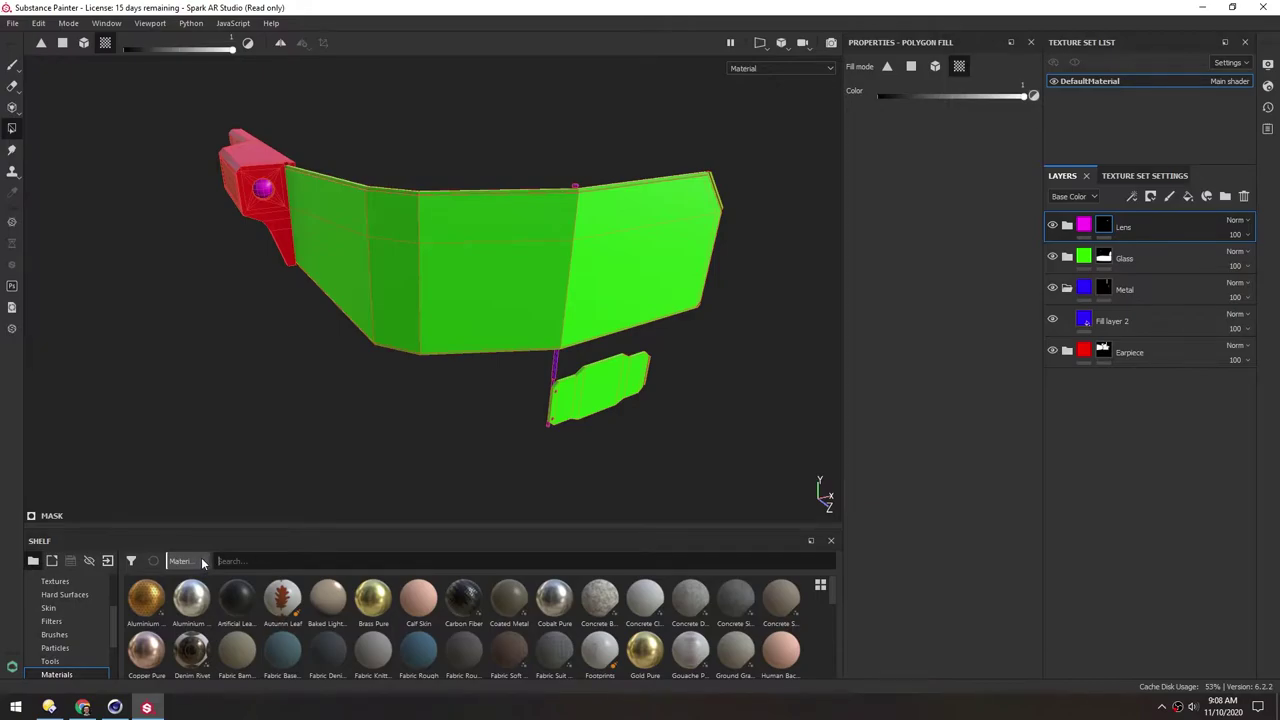
{"action": "key", "text": "BackSpace"}
{"action": "type", "text": "metal"}
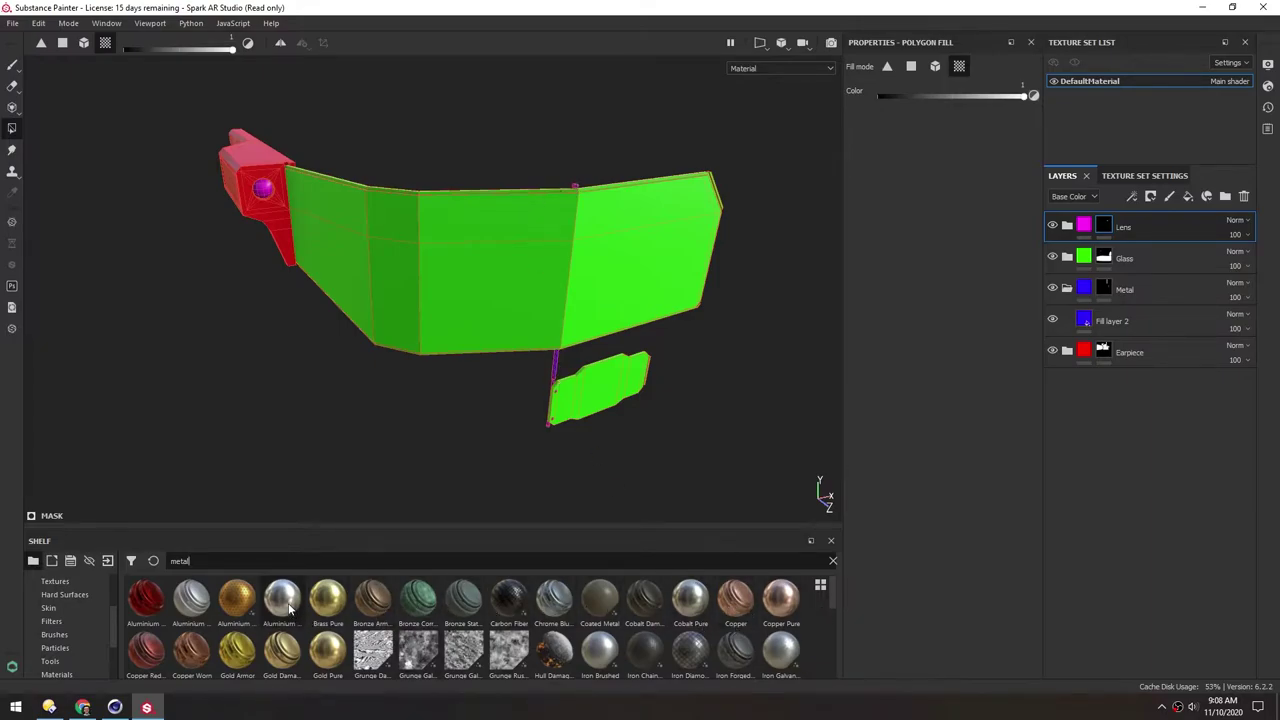
{"action": "left_click_drag", "start_coordinate": [569, 529], "coordinate": [569, 393]}
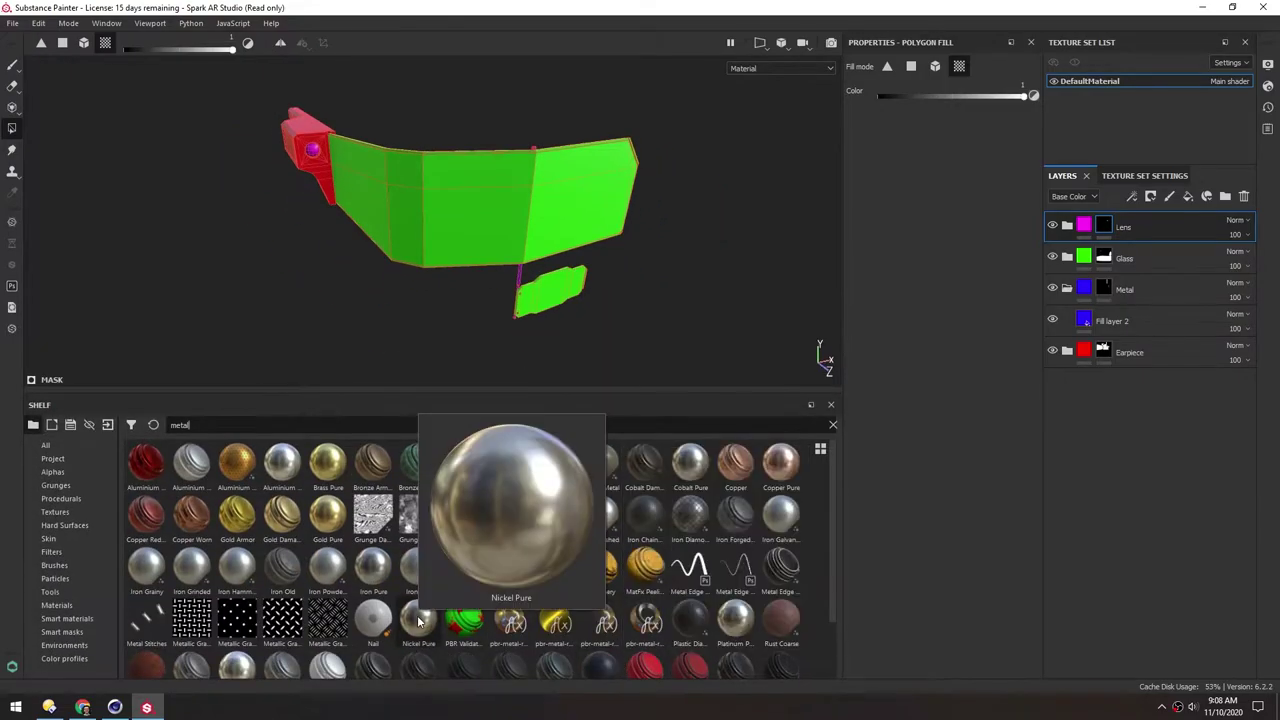
{"action": "mouse_move", "coordinate": [728, 630]}
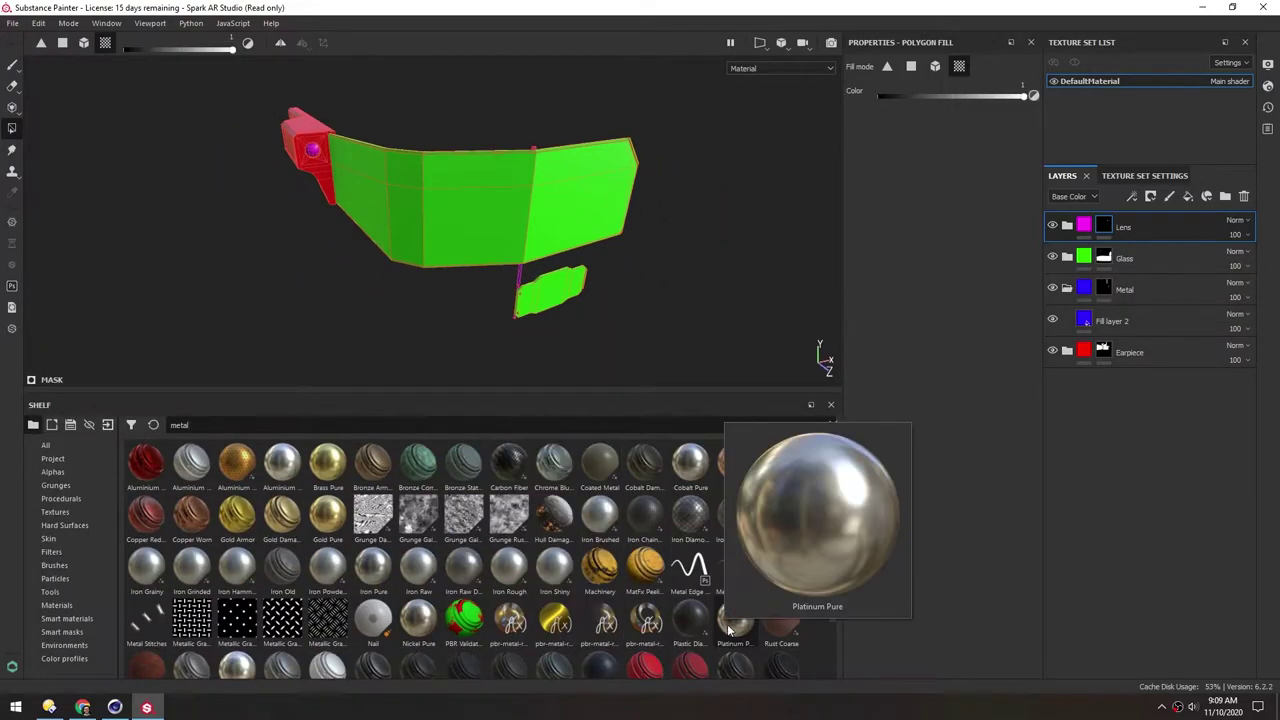
Replace the blue fill layer in the Metal folder with the Platinum Pure material and collapse the folder
{"action": "left_click_drag", "start_coordinate": [730, 630], "coordinate": [1113, 306]}
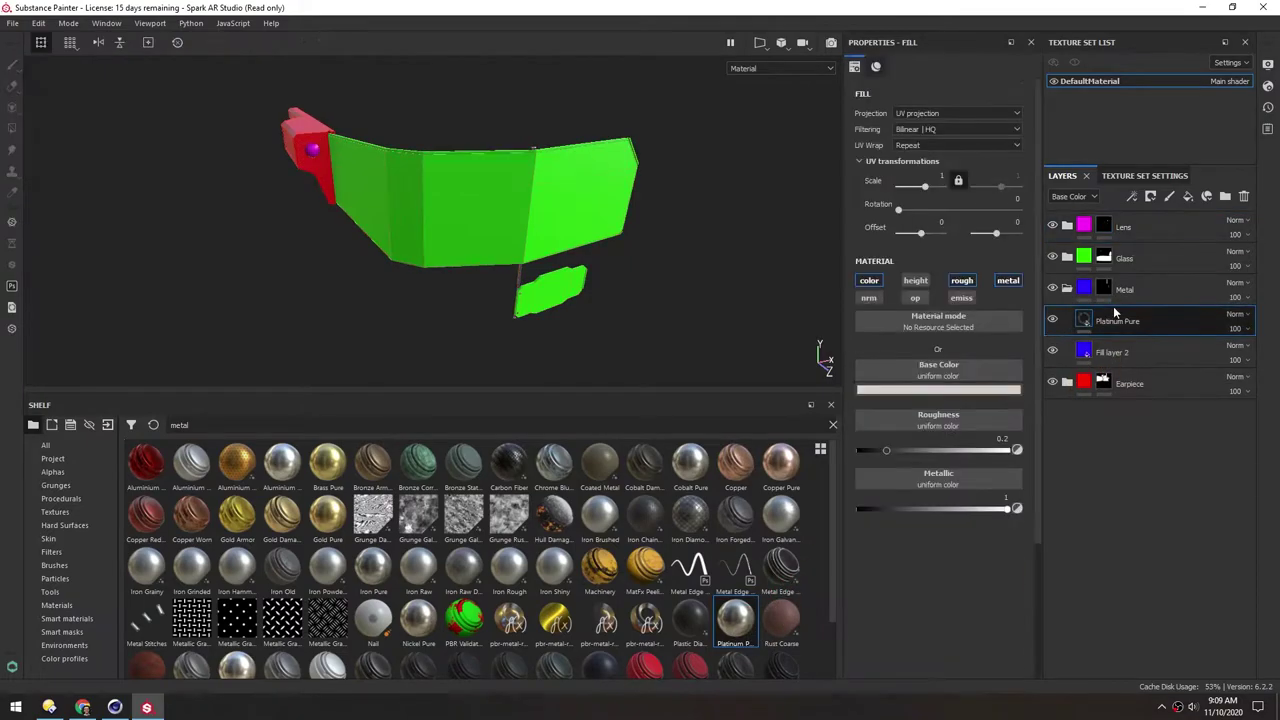
{"action": "scroll", "coordinate": [511, 256], "scroll_direction": "up", "scroll_amount": 10}
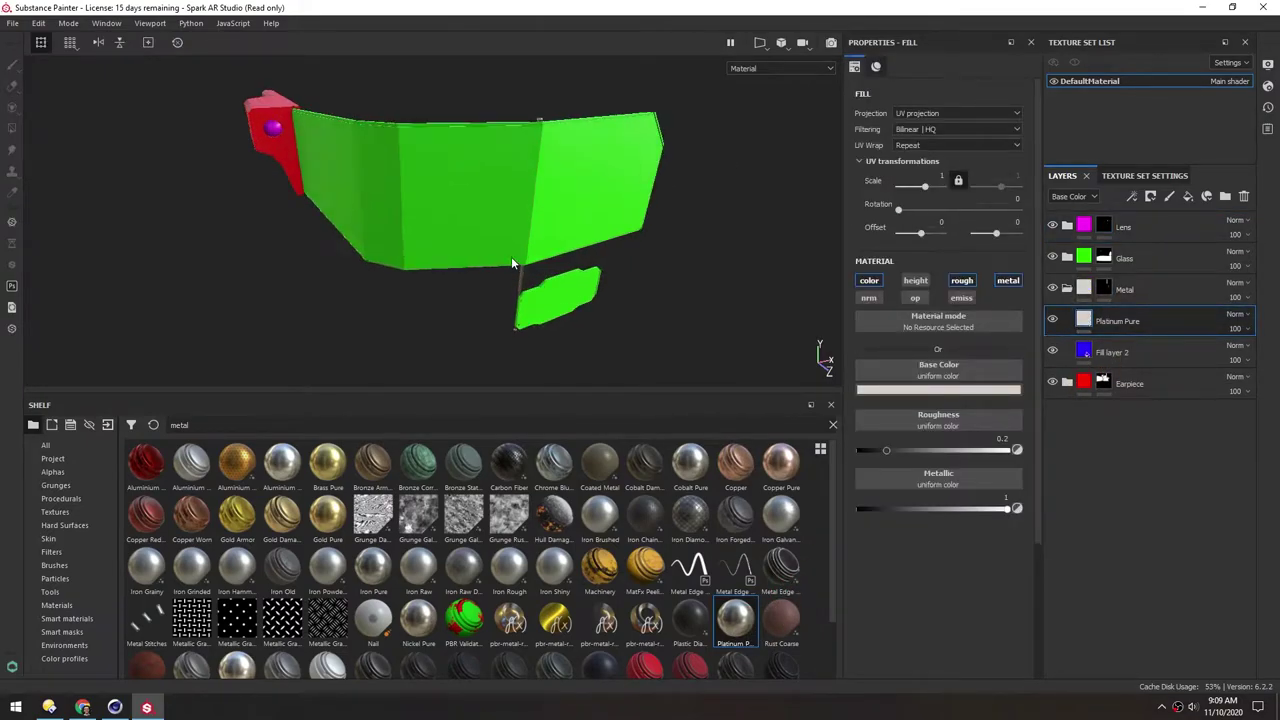
{"action": "left_click_drag", "start_coordinate": [507, 201], "coordinate": [488, 192], "text": "alt"}
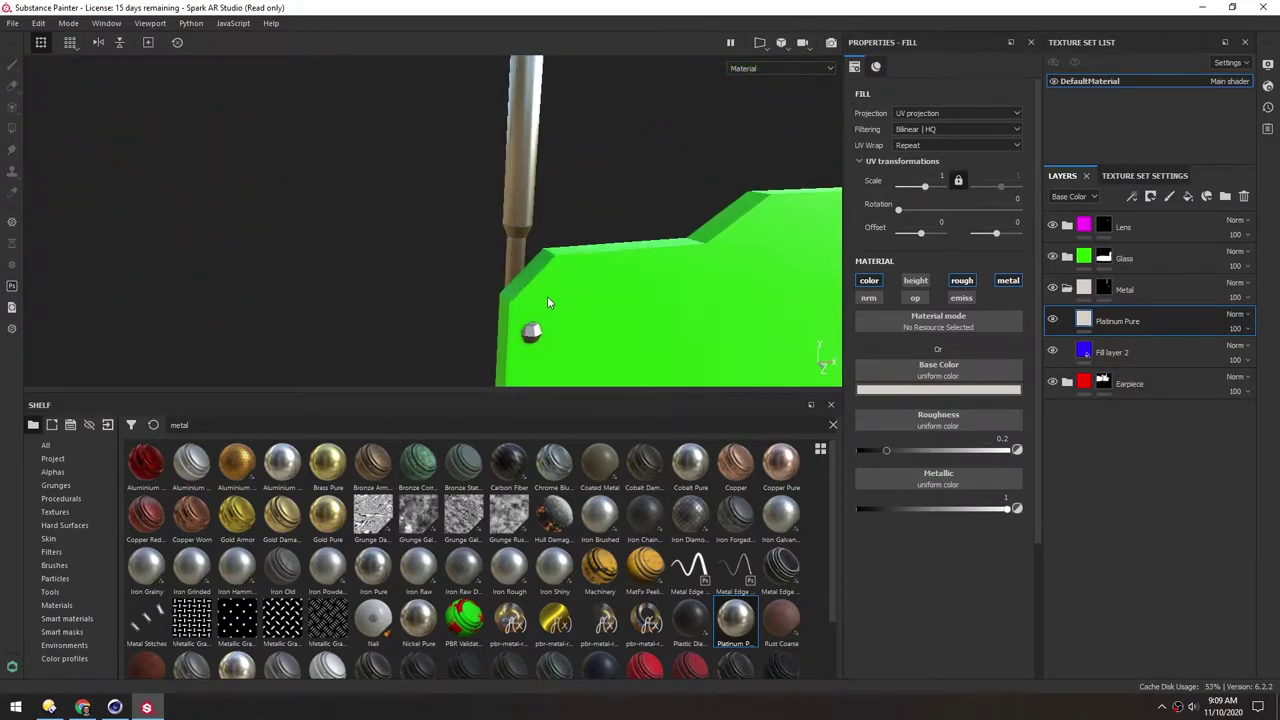
{"action": "scroll", "coordinate": [541, 269], "scroll_direction": "down", "scroll_amount": 10}
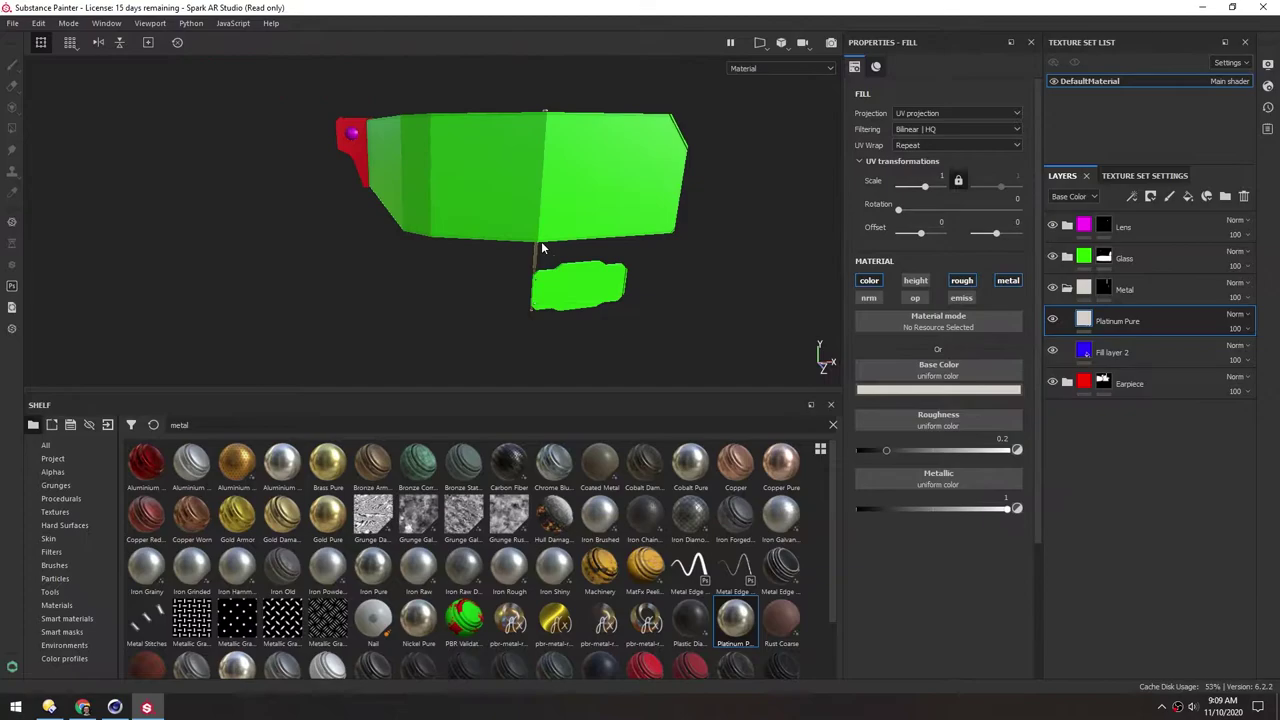
{"action": "scroll", "coordinate": [545, 245], "scroll_direction": "up", "scroll_amount": 10}
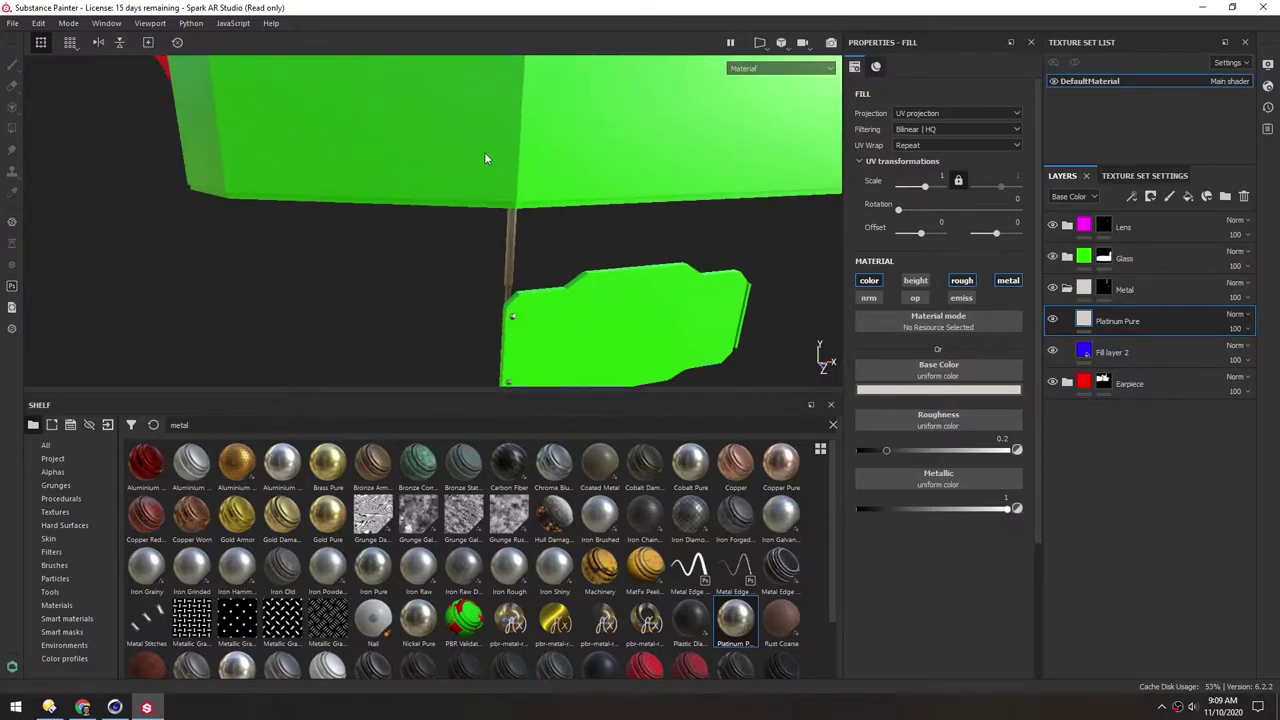
{"action": "left_click_drag", "start_coordinate": [503, 172], "coordinate": [485, 119], "text": "alt"}
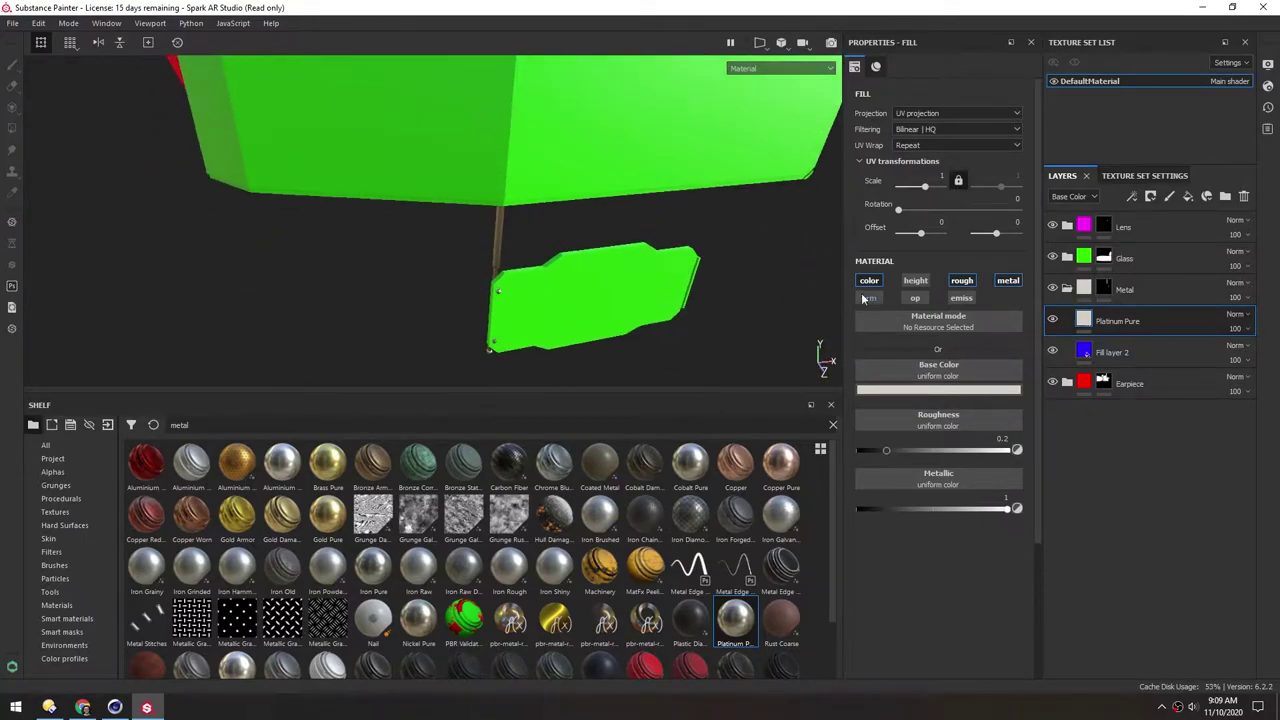
{"action": "left_click", "coordinate": [1075, 352]}
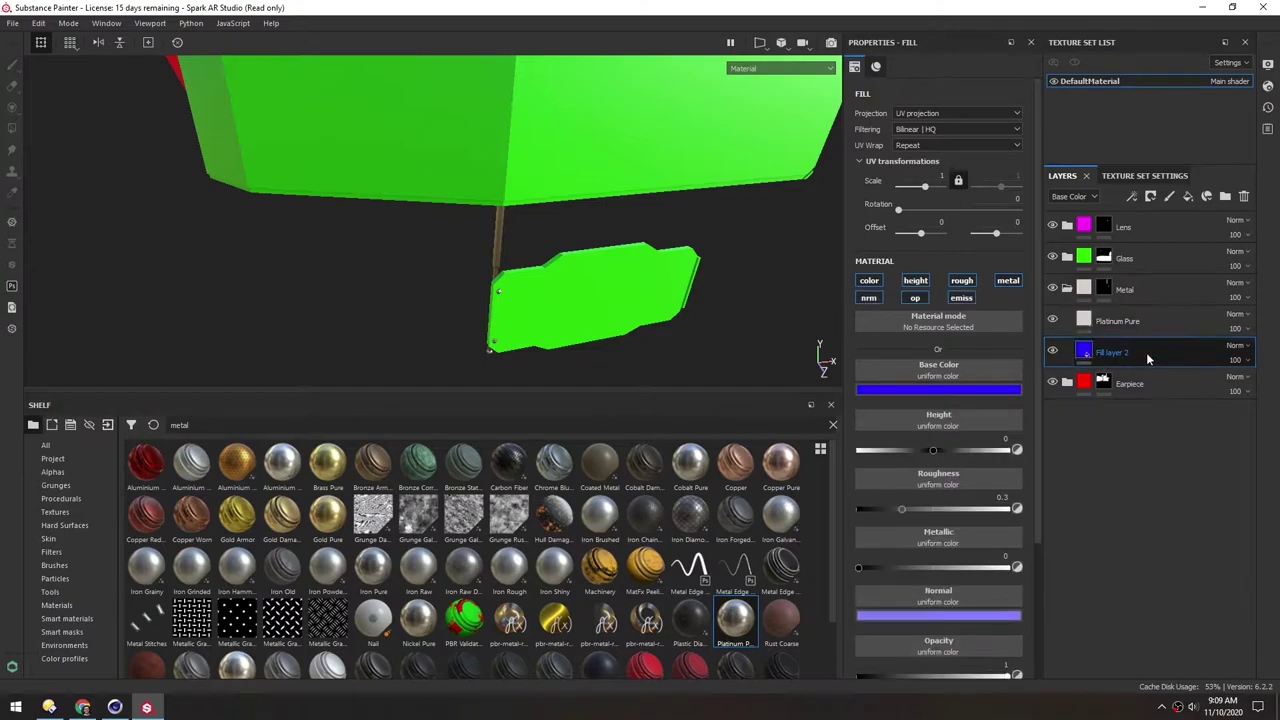
{"action": "left_click_drag", "start_coordinate": [1146, 352], "coordinate": [1086, 294]}
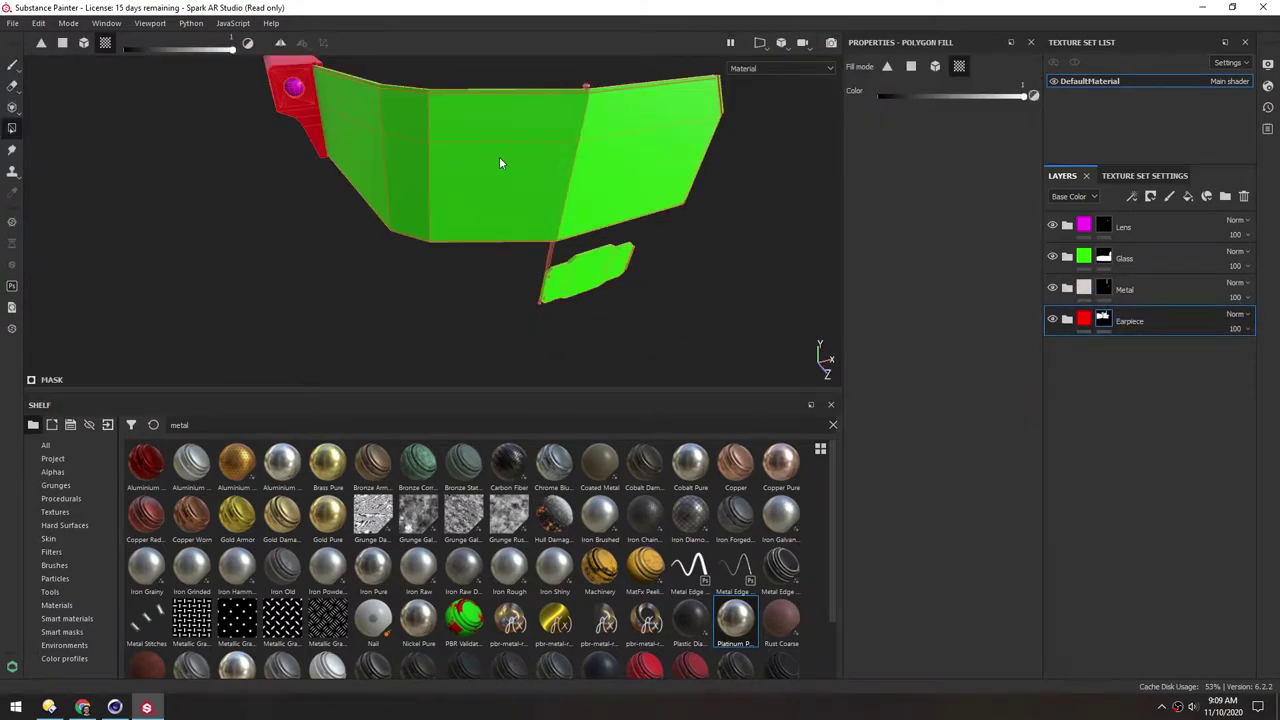
Expand the Lens folder and set the base color of its fill layer to black
{"action": "left_click_drag", "start_coordinate": [500, 158], "coordinate": [572, 234], "text": "alt"}
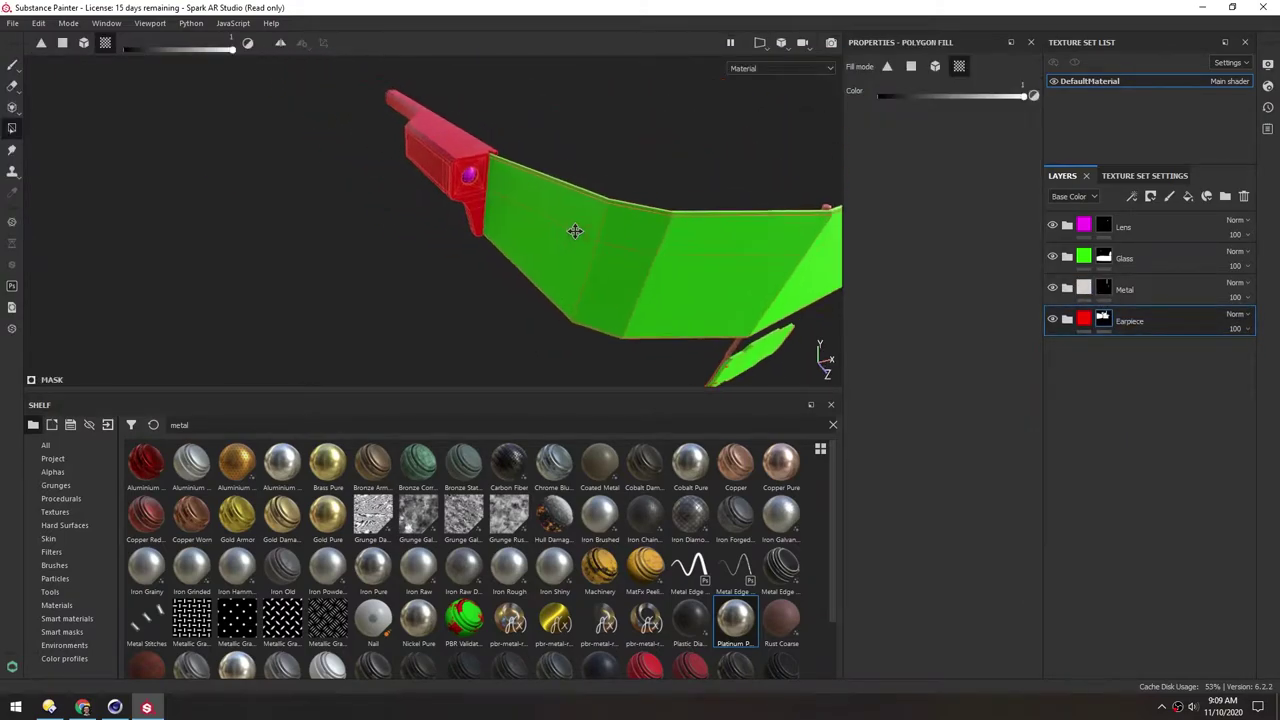
{"action": "scroll", "coordinate": [499, 178], "scroll_direction": "up", "scroll_amount": 2}
{"action": "left_click_drag", "start_coordinate": [395, 170], "coordinate": [460, 222], "text": "alt"}
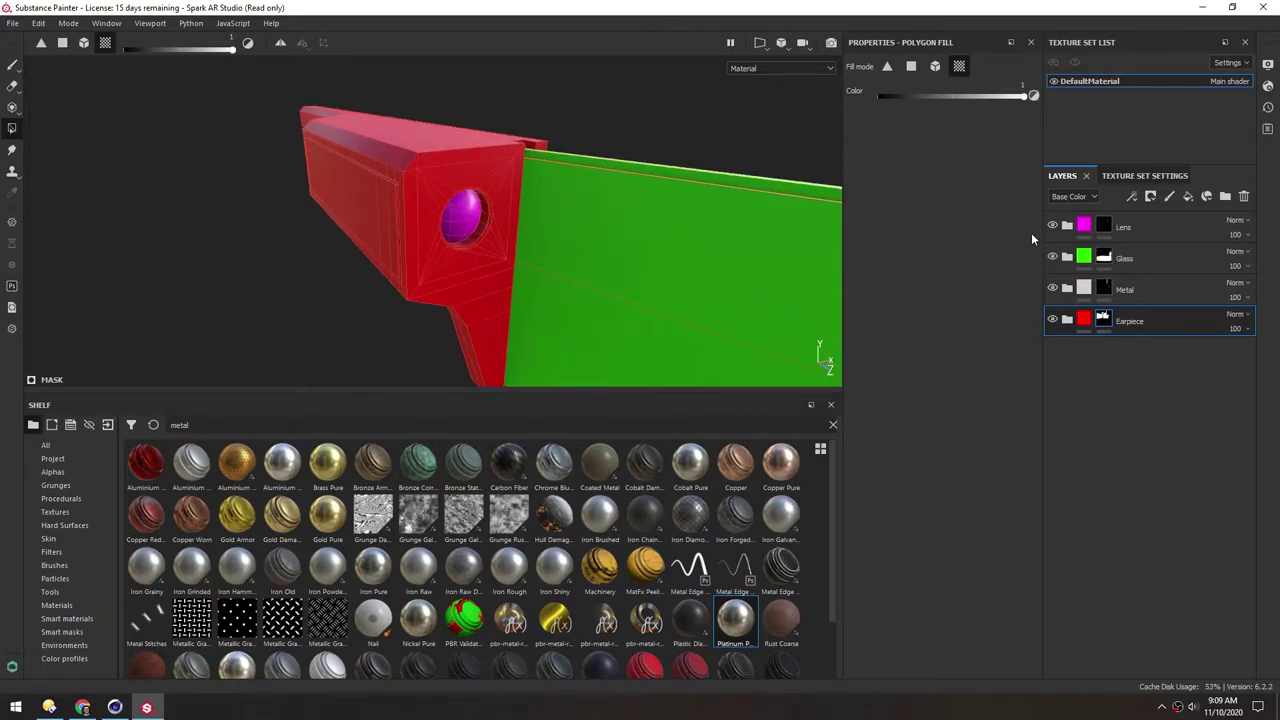
{"action": "left_click", "coordinate": [1067, 226]}
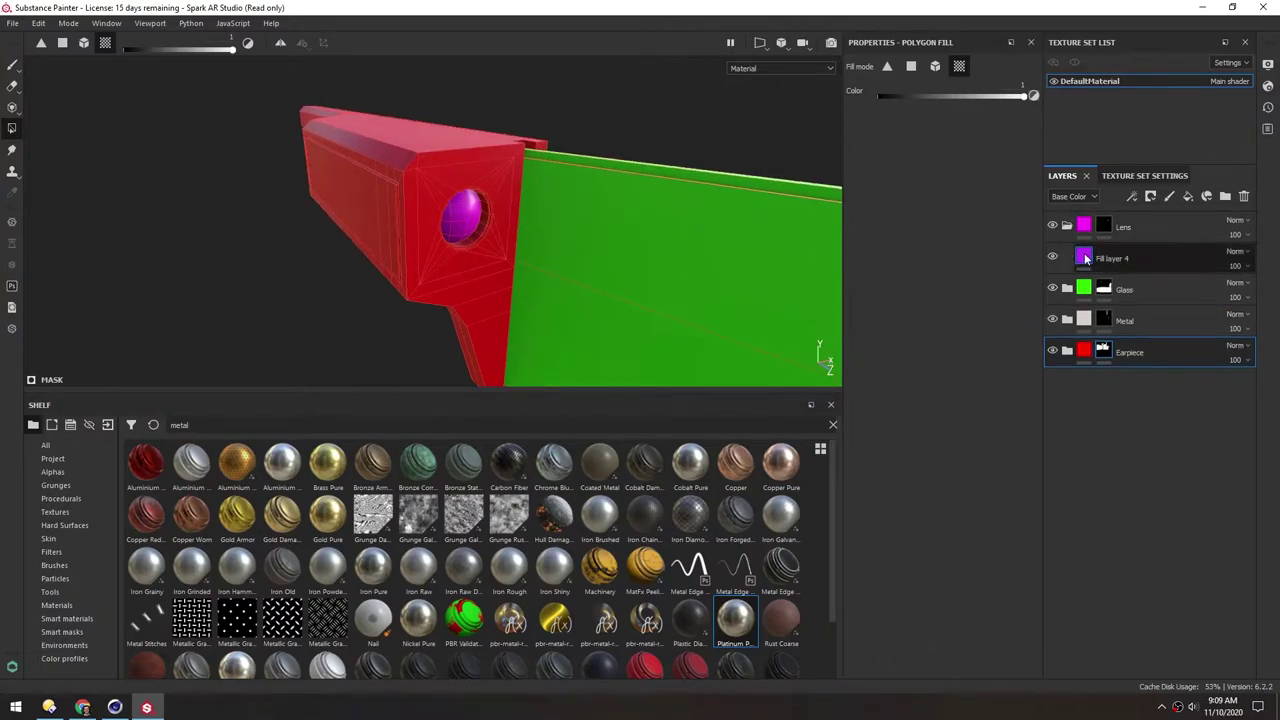
{"action": "left_click", "coordinate": [1086, 258]}
{"action": "left_click", "coordinate": [976, 391]}
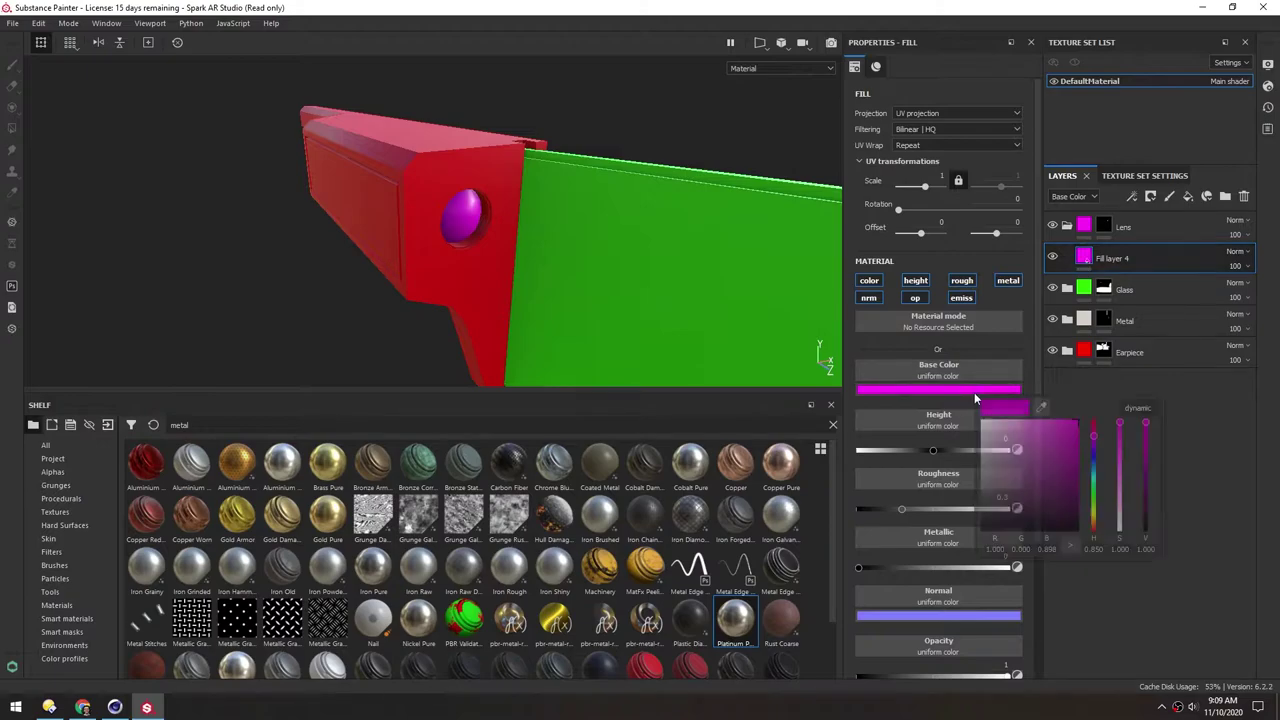
{"action": "left_click_drag", "start_coordinate": [1033, 456], "coordinate": [980, 532]}
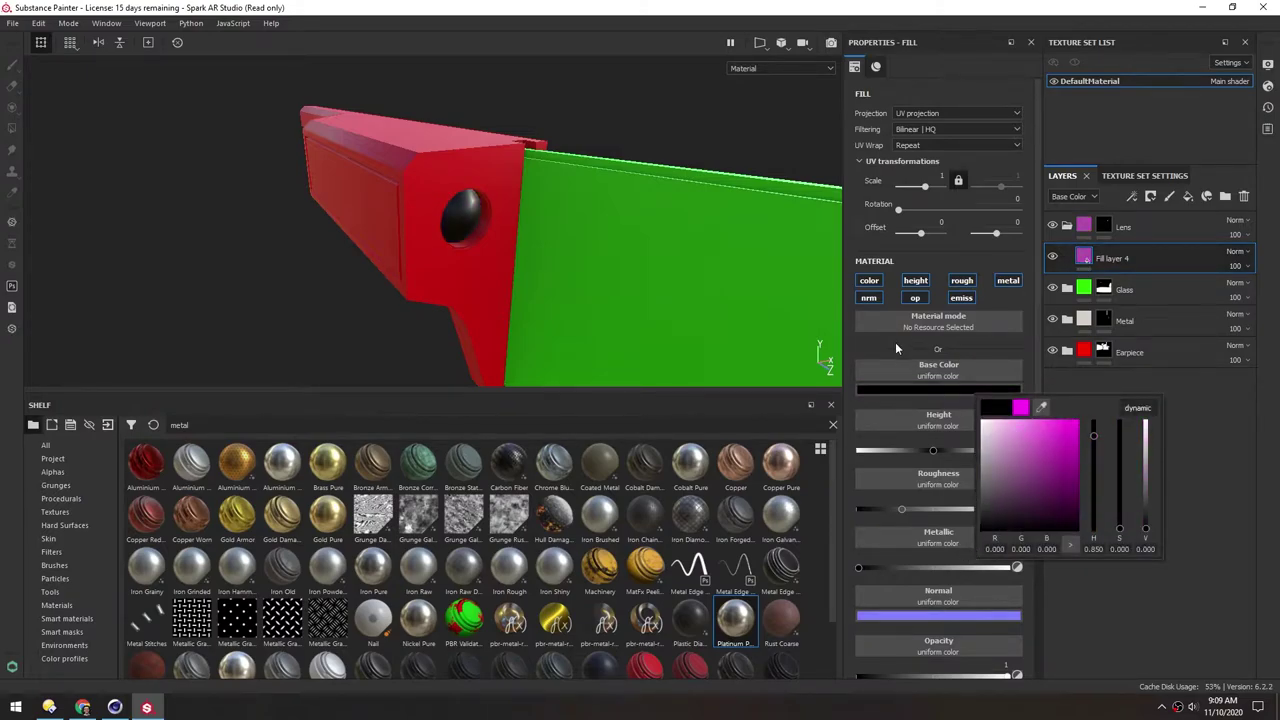
{"action": "left_click", "coordinate": [1040, 350]}
Set the lens fill layer's roughness to 0 and collapse the Lens folder
{"action": "left_click_drag", "start_coordinate": [1037, 334], "coordinate": [1042, 460]}
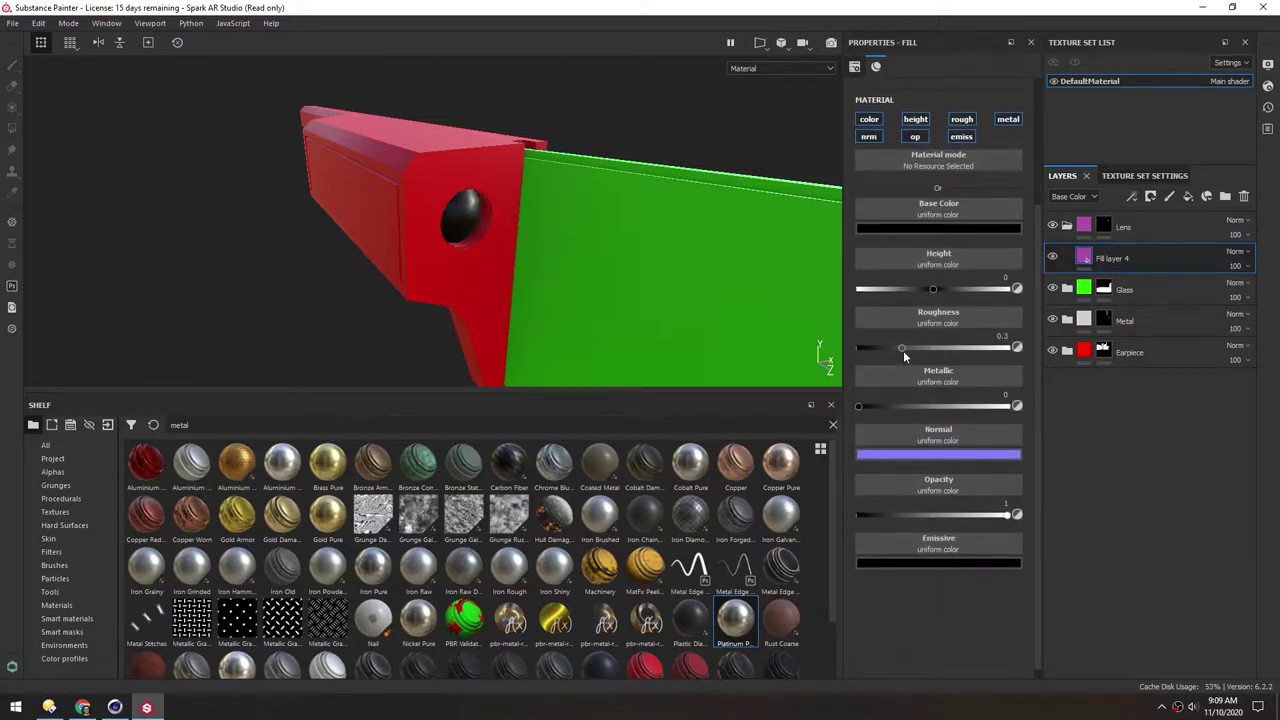
{"action": "left_click_drag", "start_coordinate": [903, 350], "coordinate": [824, 358]}
{"action": "scroll", "coordinate": [436, 221], "scroll_direction": "up", "scroll_amount": 4}
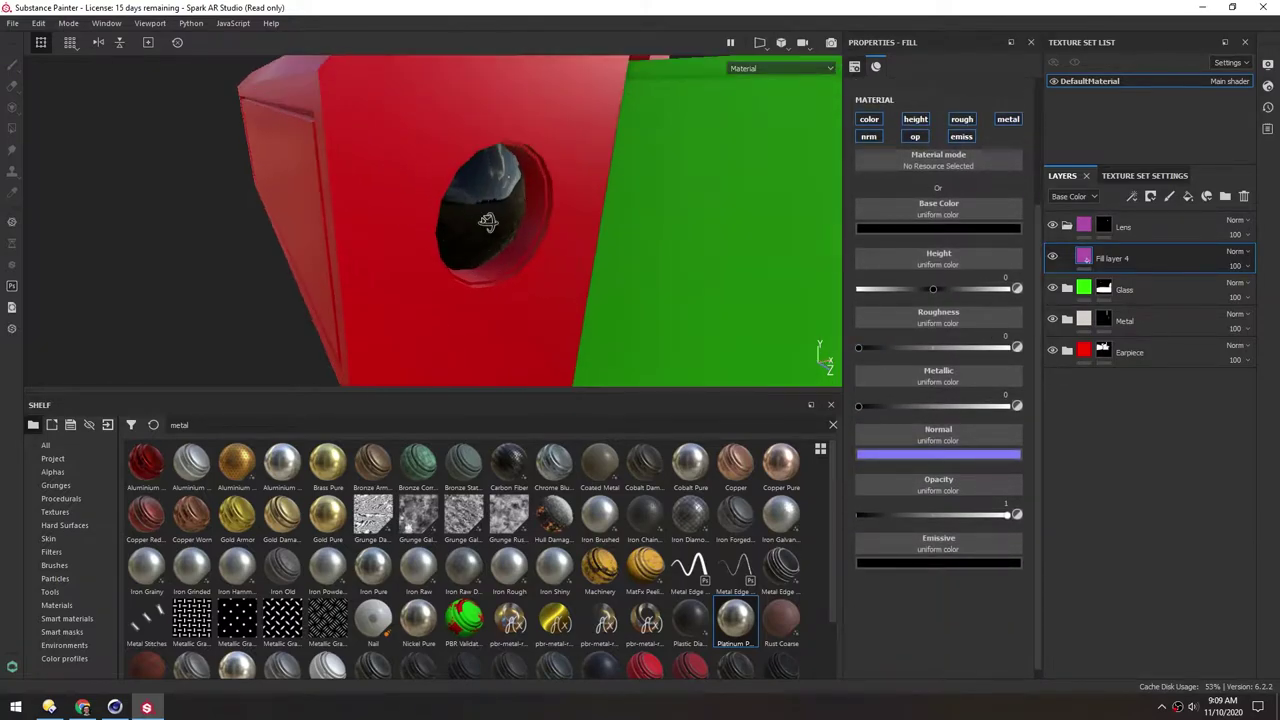
{"action": "left_click_drag", "start_coordinate": [486, 223], "coordinate": [459, 215], "text": "alt"}
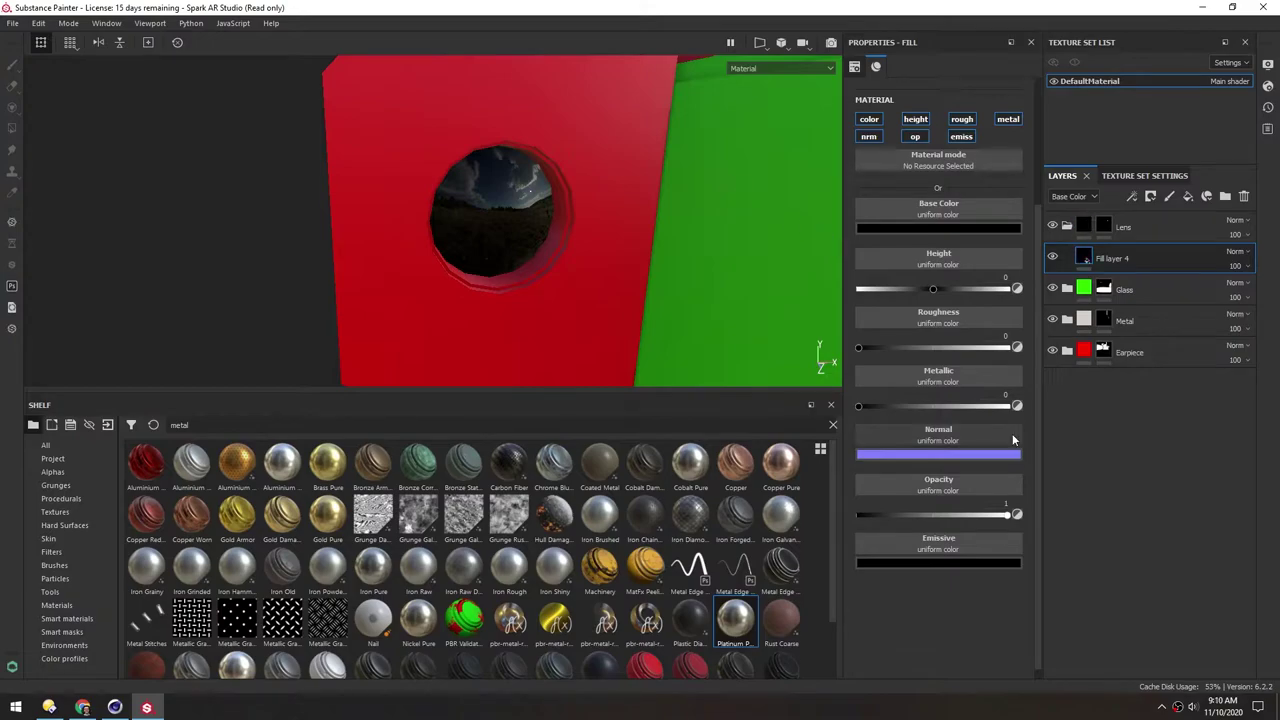
{"action": "scroll", "coordinate": [449, 214], "scroll_direction": "down", "scroll_amount": 6}
{"action": "left_click_drag", "start_coordinate": [449, 214], "coordinate": [472, 236], "text": "alt"}
{"action": "left_click", "coordinate": [1066, 226]}
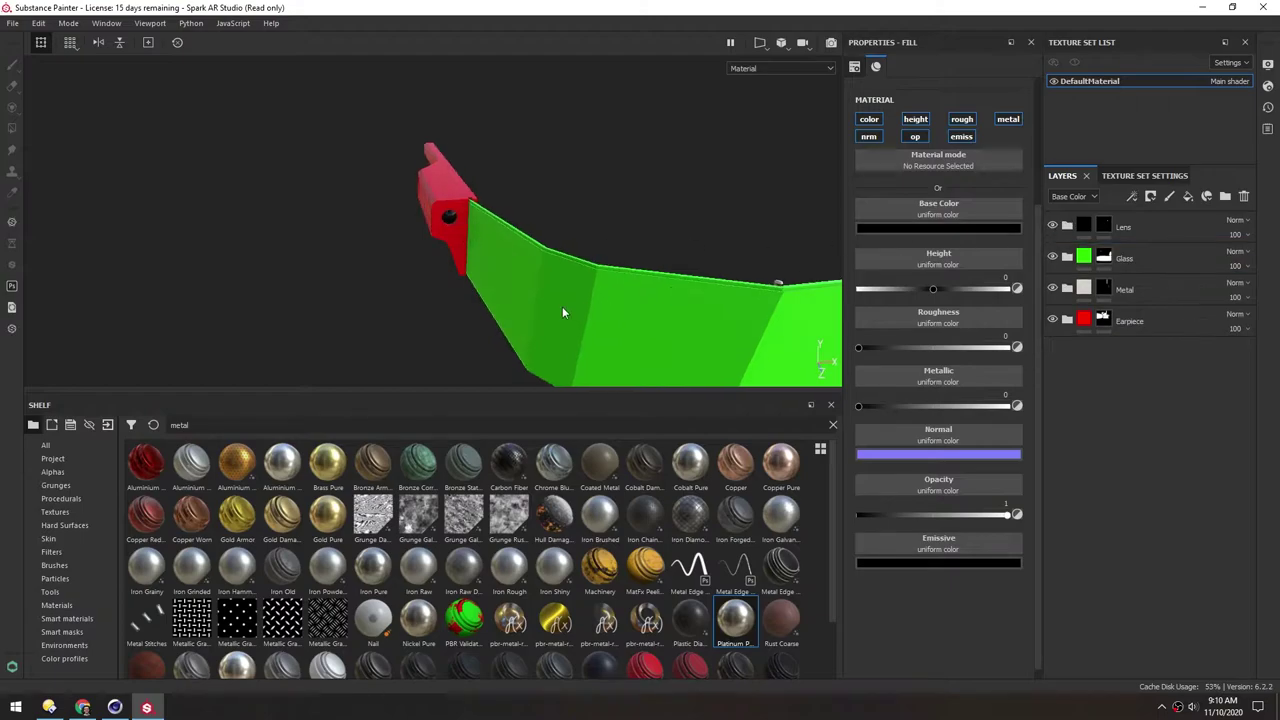
Add a new fill layer and move it out of the Lens folder to the top of the layer stack
{"action": "middle_click_drag", "start_coordinate": [562, 308], "coordinate": [409, 226], "text": "alt"}
{"action": "left_click_drag", "start_coordinate": [409, 226], "coordinate": [424, 232], "text": "alt"}
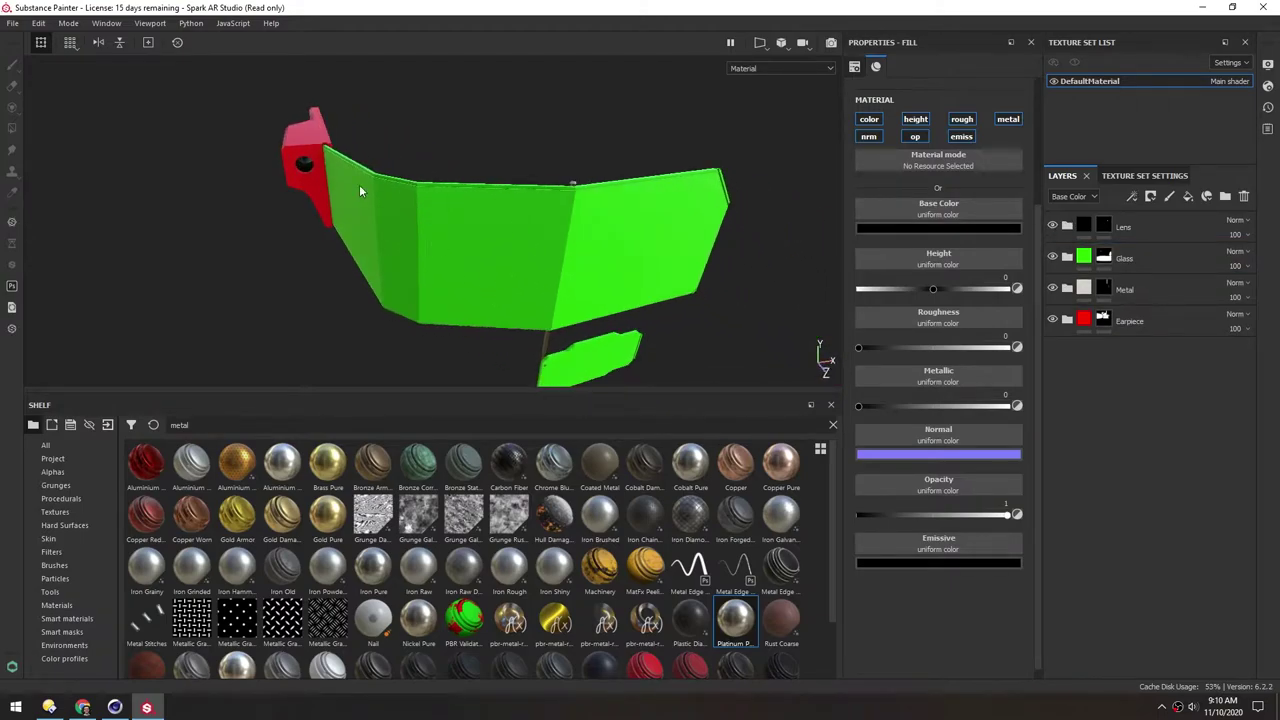
{"action": "left_click_drag", "start_coordinate": [360, 191], "coordinate": [360, 217], "text": "alt"}
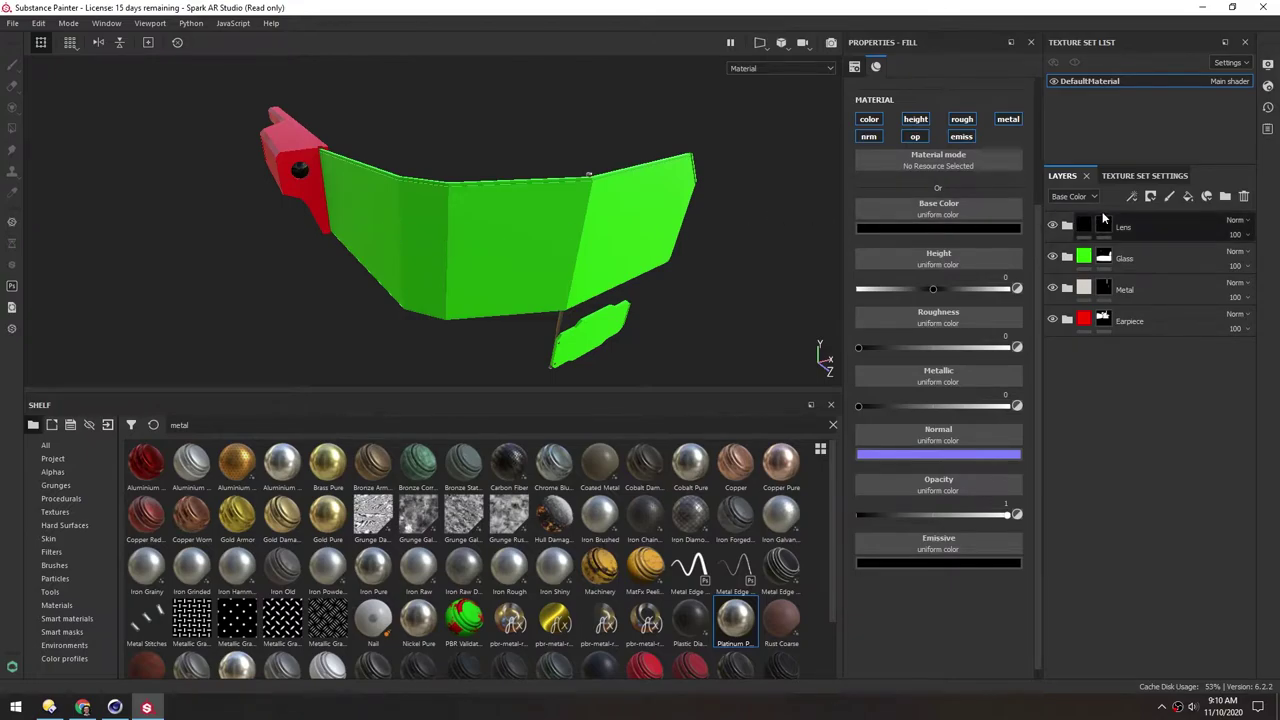
{"action": "left_click", "coordinate": [1188, 198]}
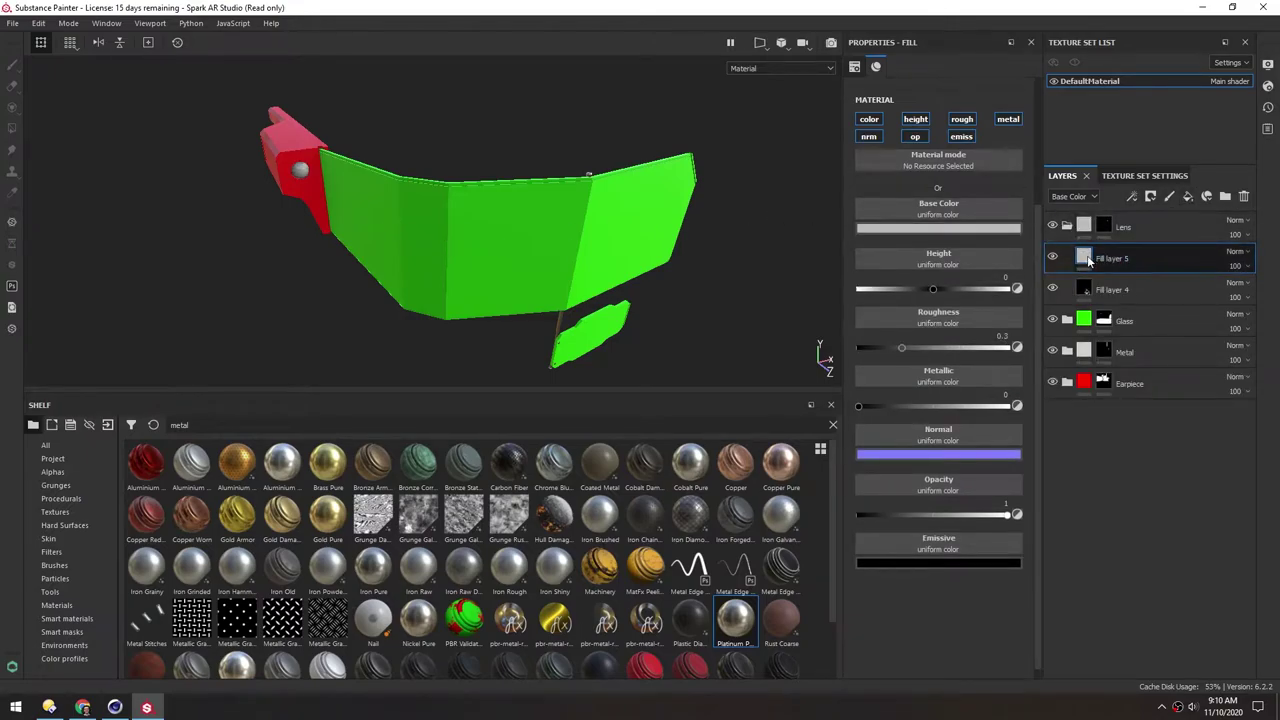
{"action": "left_click_drag", "start_coordinate": [1088, 260], "coordinate": [1085, 218]}
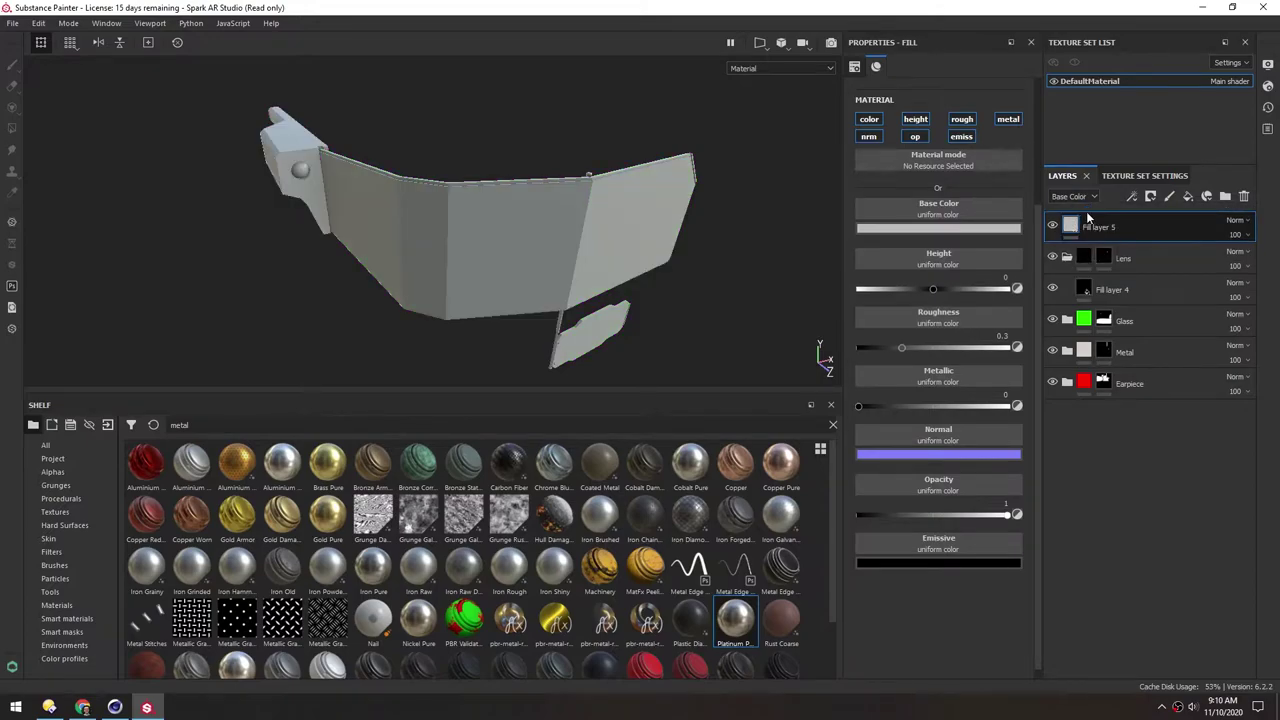
Show the project's baked maps as large thumbnails and assign the Curvature Map to the top fill layer's base color
{"action": "left_click", "coordinate": [53, 458]}
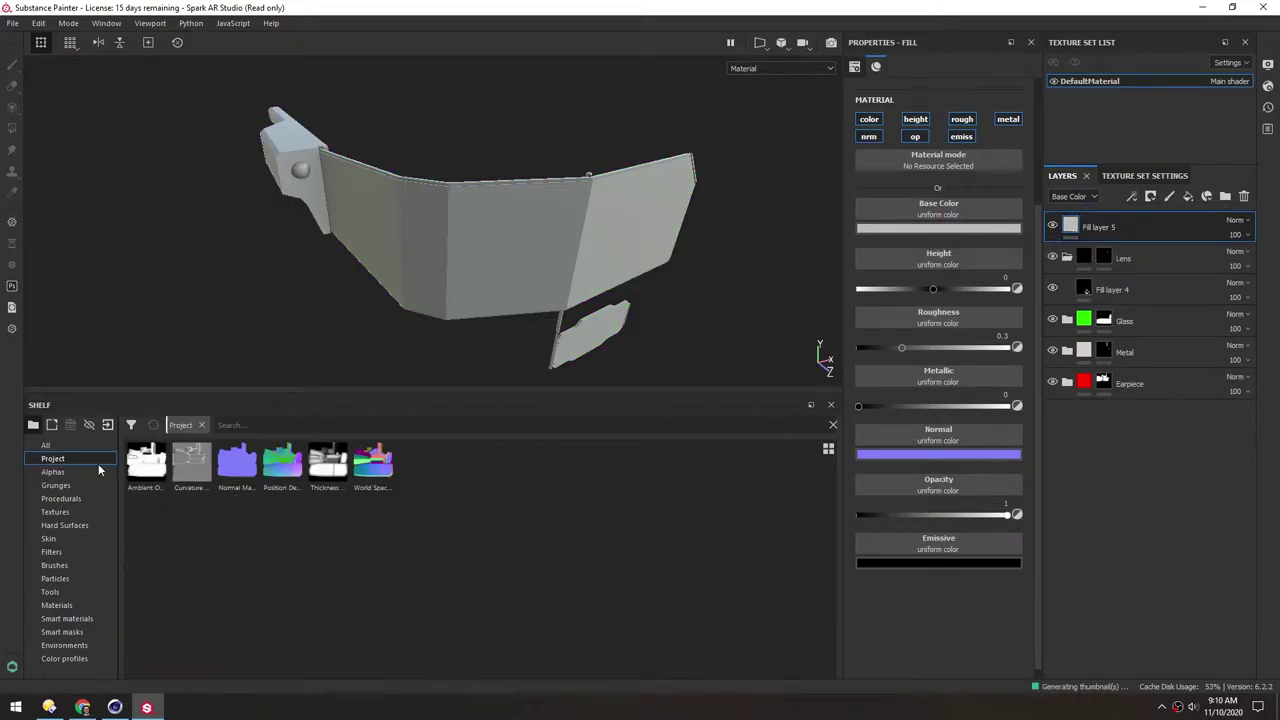
{"action": "left_click", "coordinate": [828, 449]}
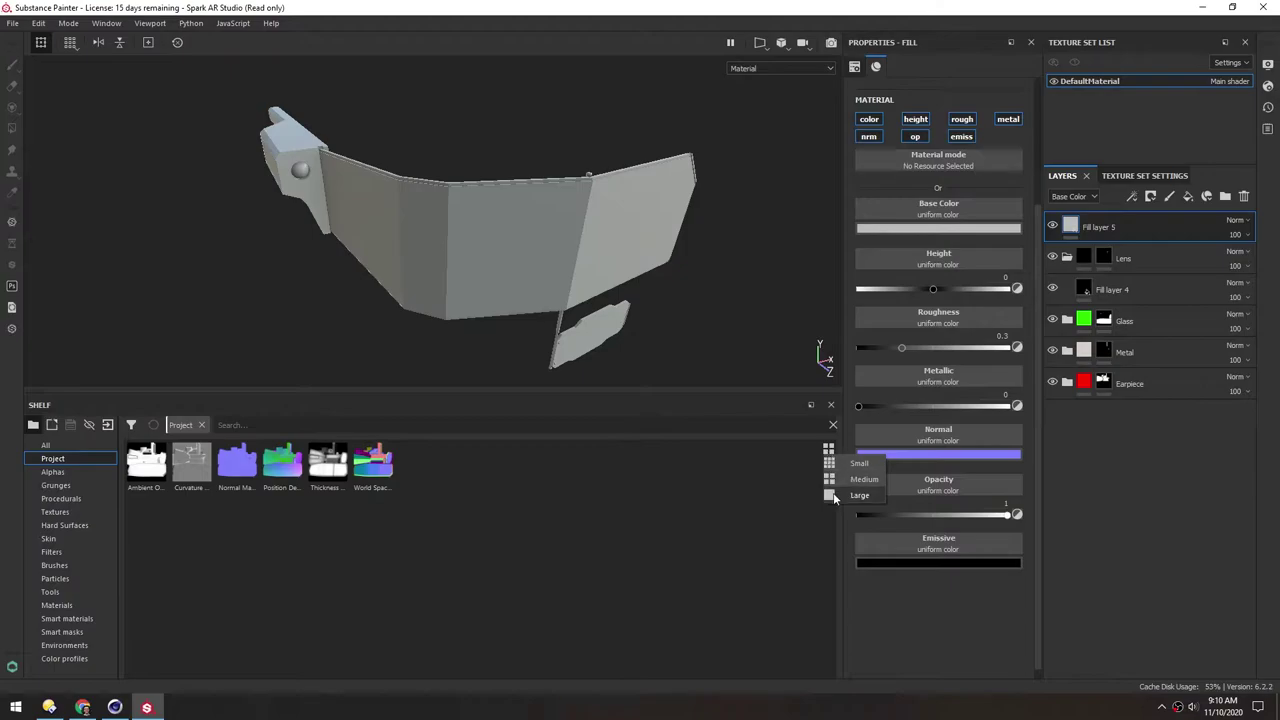
{"action": "left_click", "coordinate": [830, 498]}
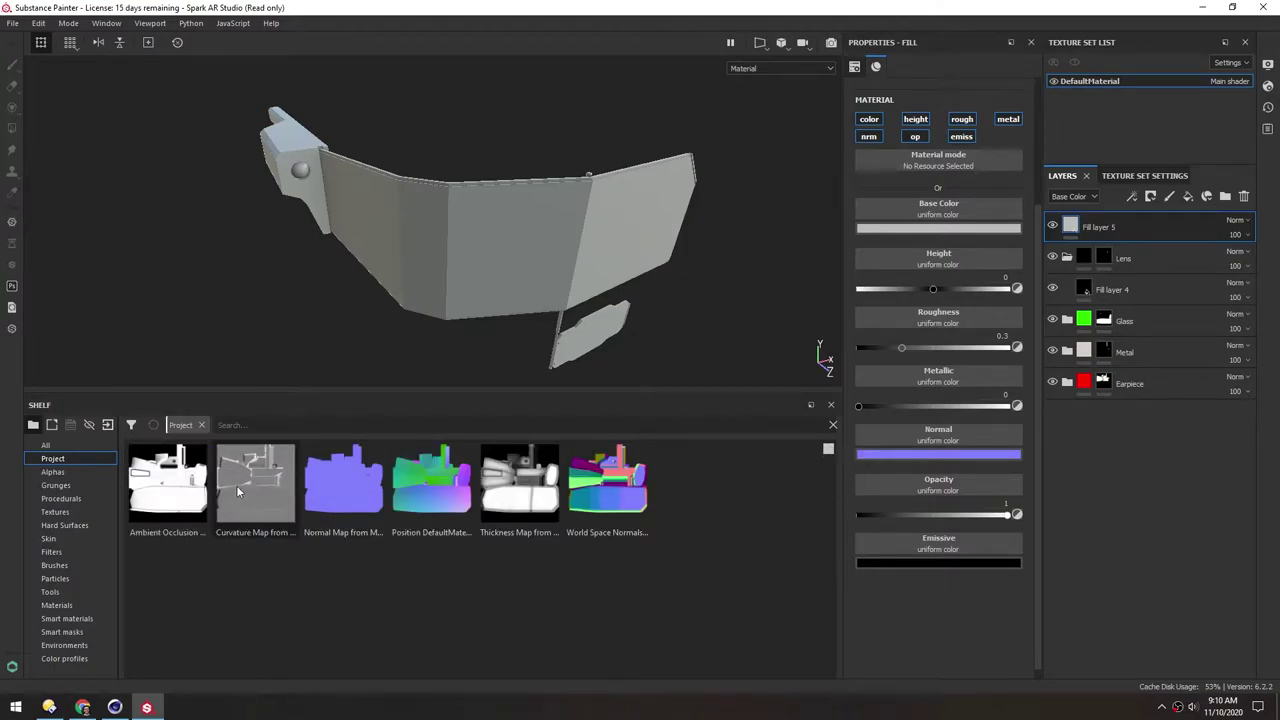
{"action": "left_click_drag", "start_coordinate": [236, 485], "coordinate": [920, 210]}
{"action": "scroll", "coordinate": [292, 148], "scroll_direction": "up", "scroll_amount": 5}
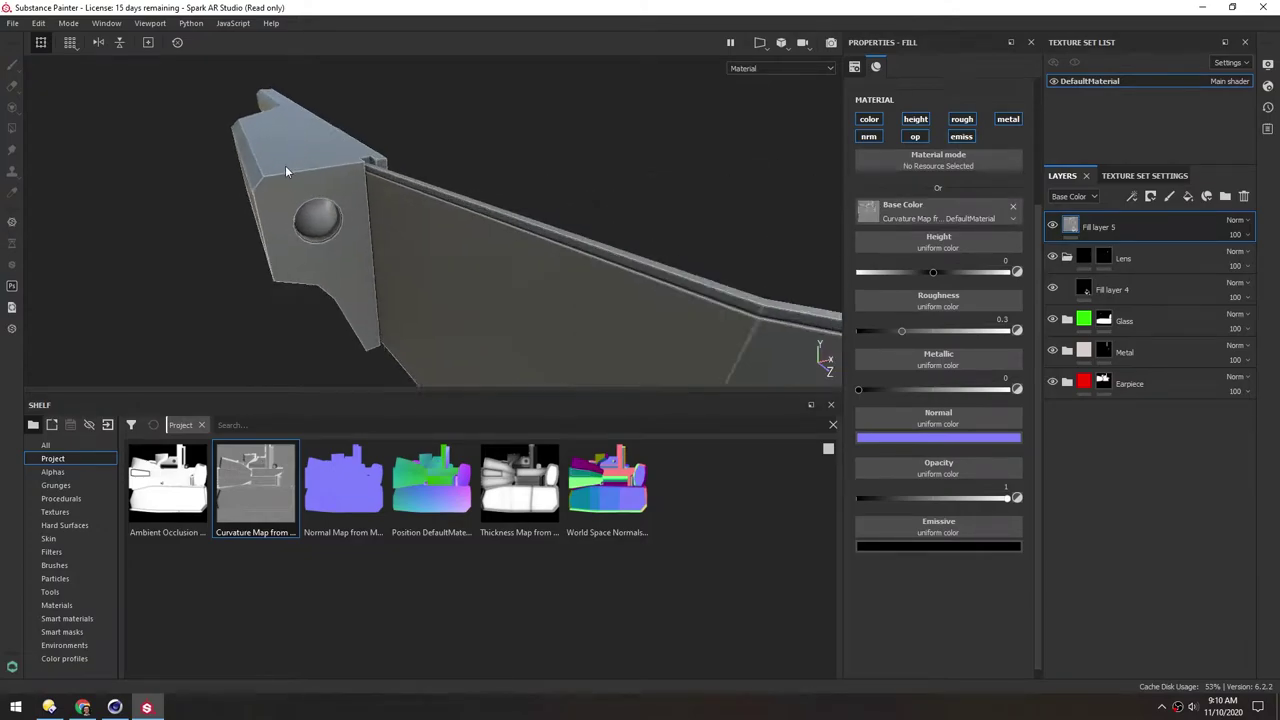
{"action": "left_click_drag", "start_coordinate": [257, 250], "coordinate": [444, 152], "text": "alt"}
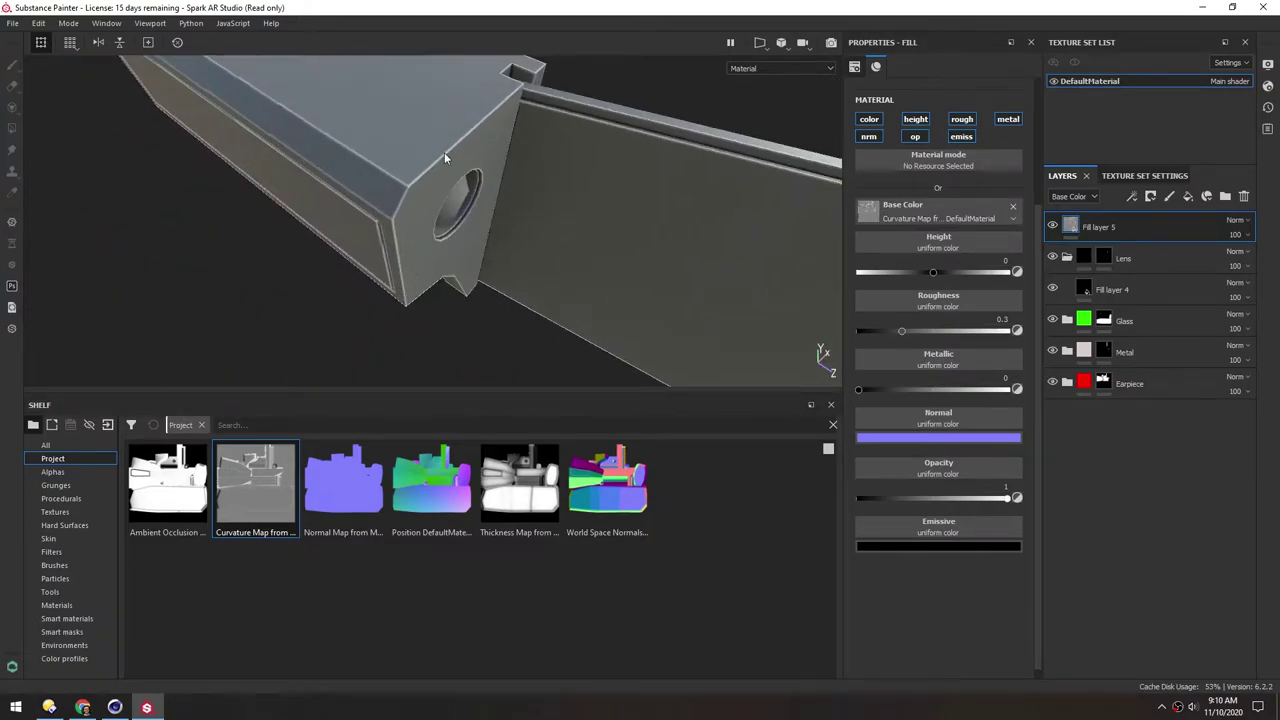
Display only the Base Color channel in the viewport and examine the curvature lines along the edges of the glasses
{"action": "left_click", "coordinate": [752, 70]}
{"action": "left_click", "coordinate": [751, 105]}
{"action": "left_click_drag", "start_coordinate": [474, 209], "coordinate": [460, 116], "text": "alt"}
{"action": "scroll", "coordinate": [464, 198], "scroll_direction": "down", "scroll_amount": 3}
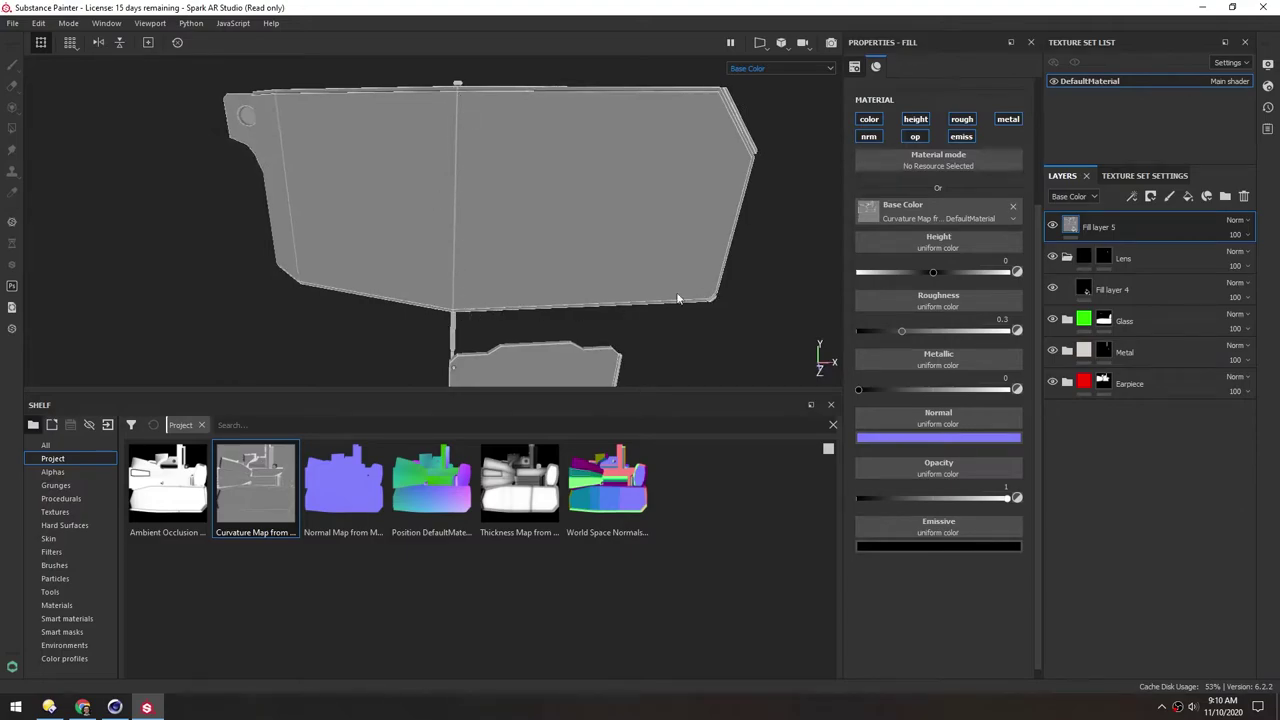
{"action": "left_click_drag", "start_coordinate": [677, 298], "coordinate": [492, 175], "text": "alt"}
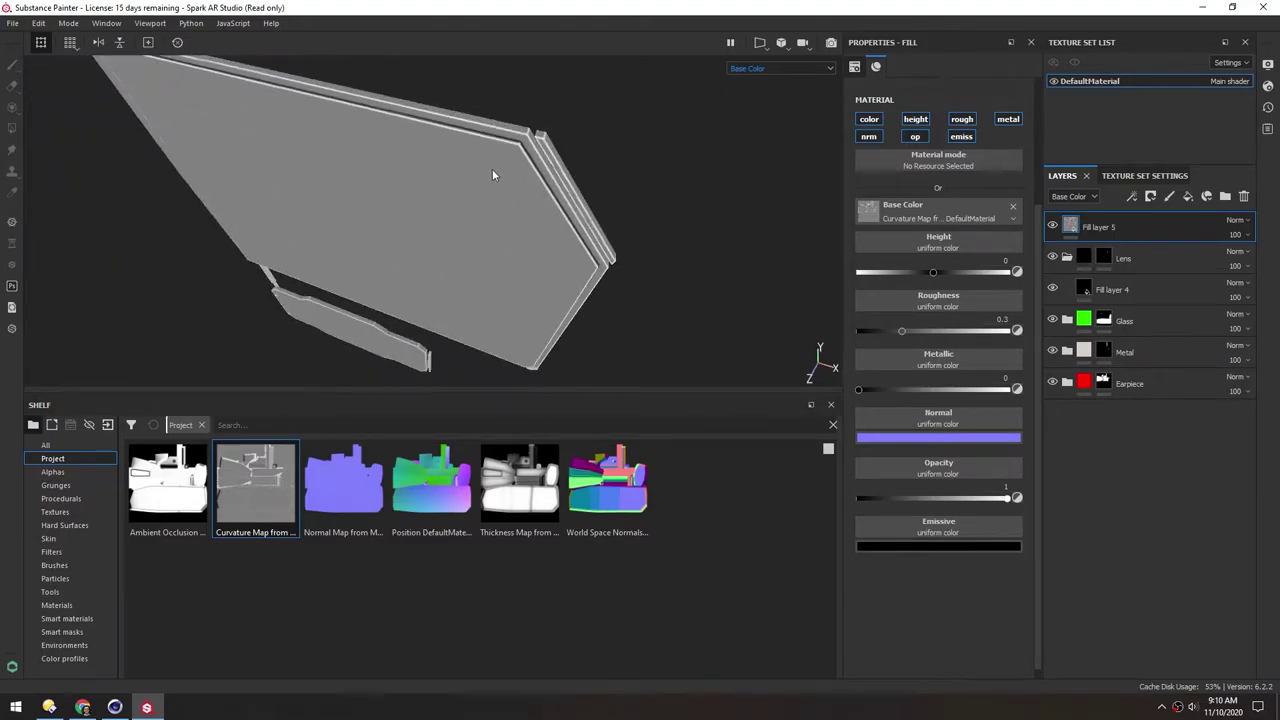
{"action": "left_click_drag", "start_coordinate": [371, 213], "coordinate": [466, 226], "text": "alt"}
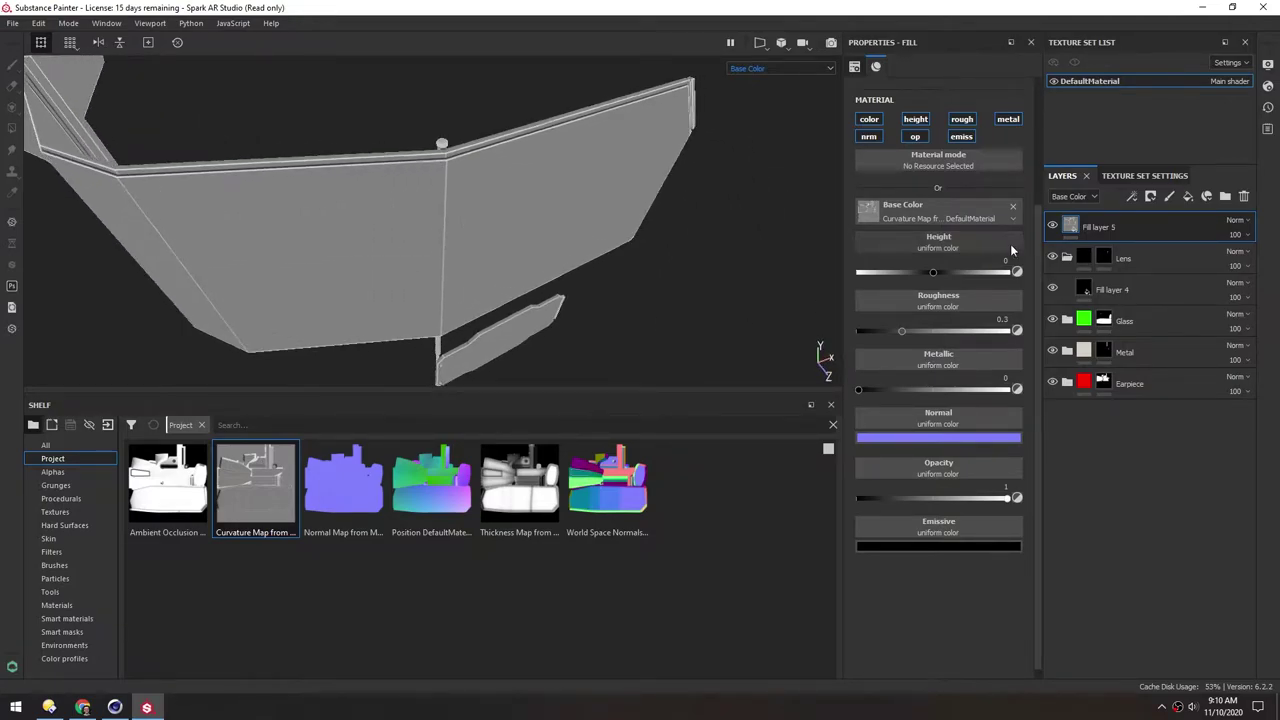
{"action": "middle_click_drag", "start_coordinate": [414, 234], "coordinate": [472, 197], "text": "alt"}
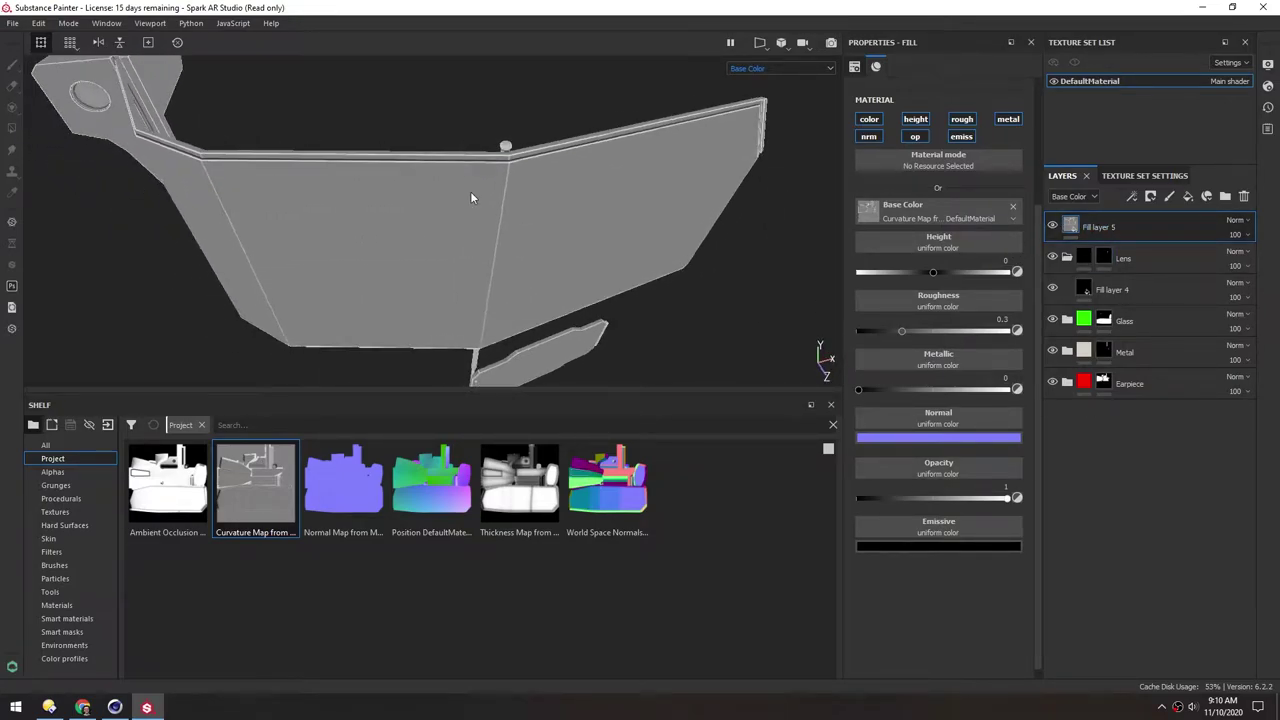
{"action": "left_click_drag", "start_coordinate": [463, 276], "coordinate": [450, 254], "text": "alt"}
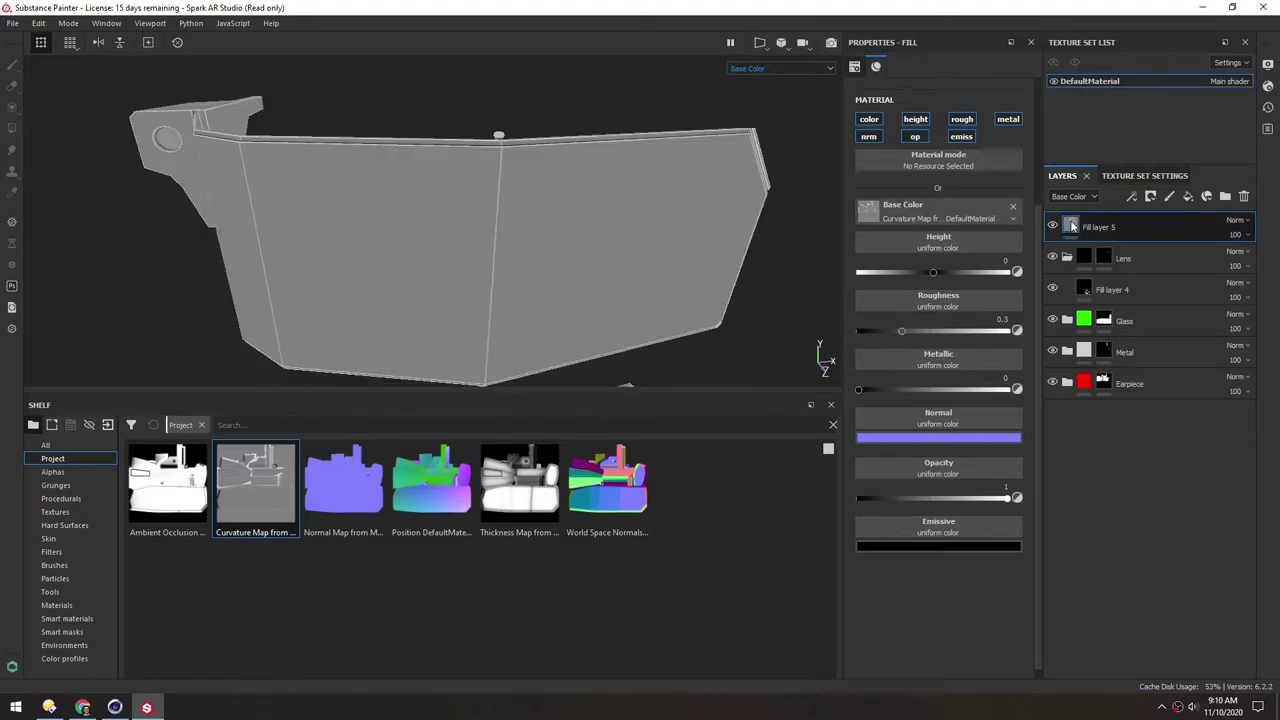
Add a Levels effect to the curvature fill layer's base color, setting the input black point to 0.245 and white point to 0.494
{"action": "right_click", "coordinate": [1071, 224]}
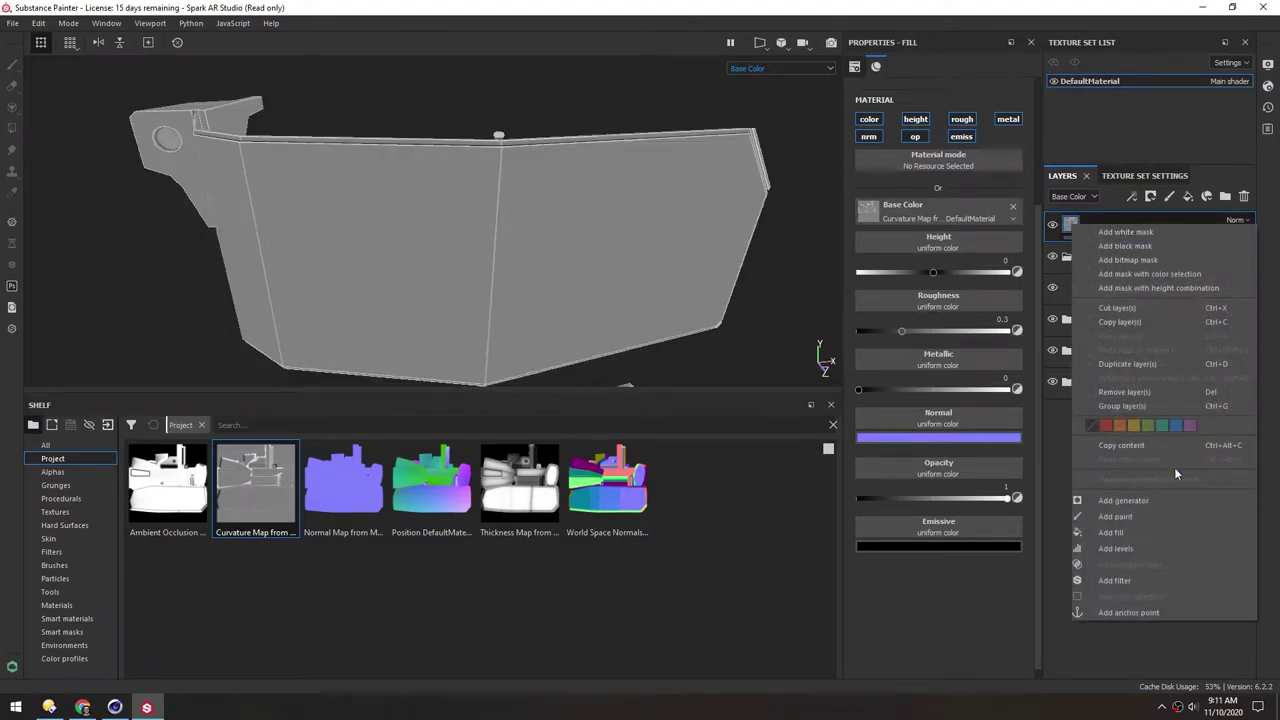
{"action": "left_click", "coordinate": [1132, 546]}
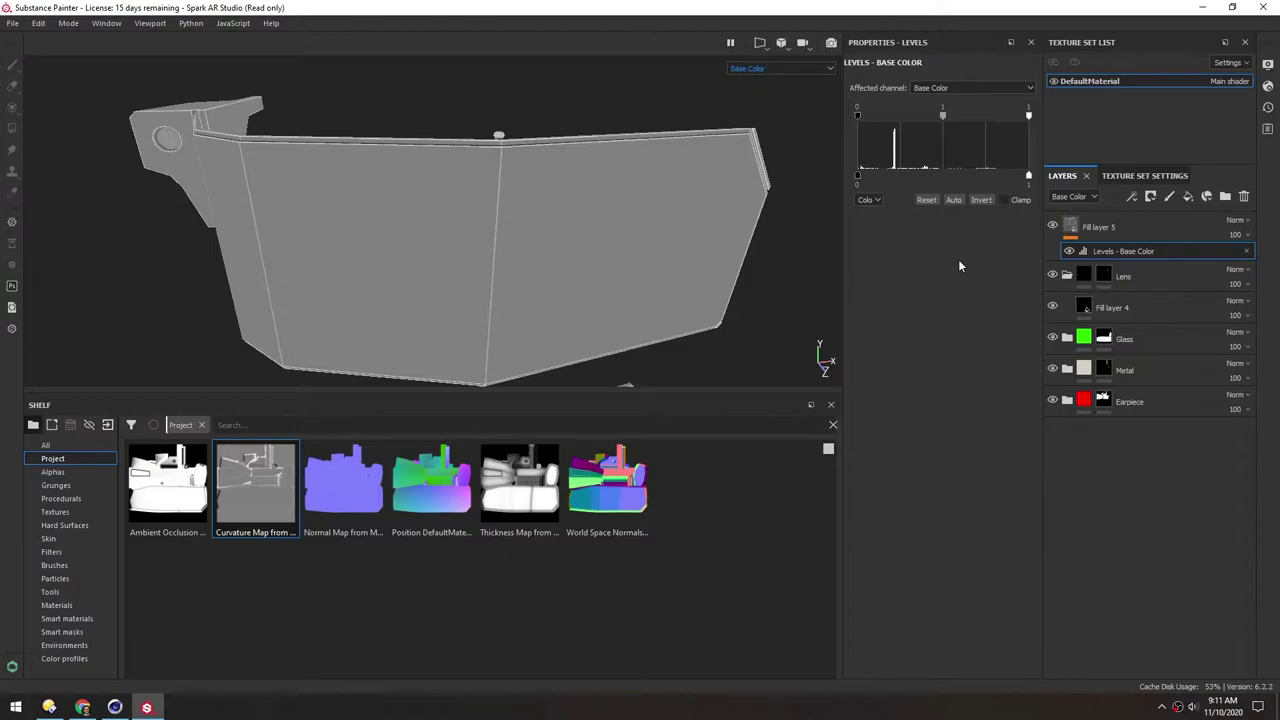
{"action": "left_click_drag", "start_coordinate": [857, 116], "coordinate": [901, 122]}
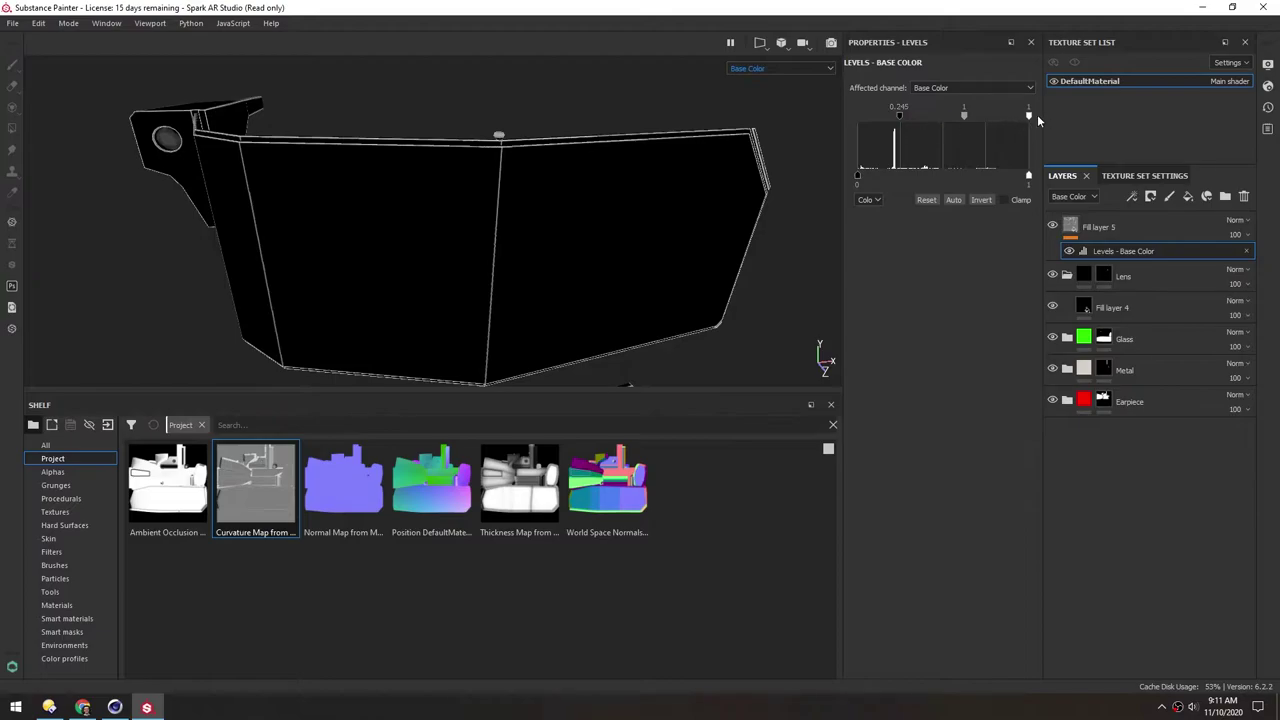
{"action": "left_click_drag", "start_coordinate": [1030, 117], "coordinate": [942, 121]}
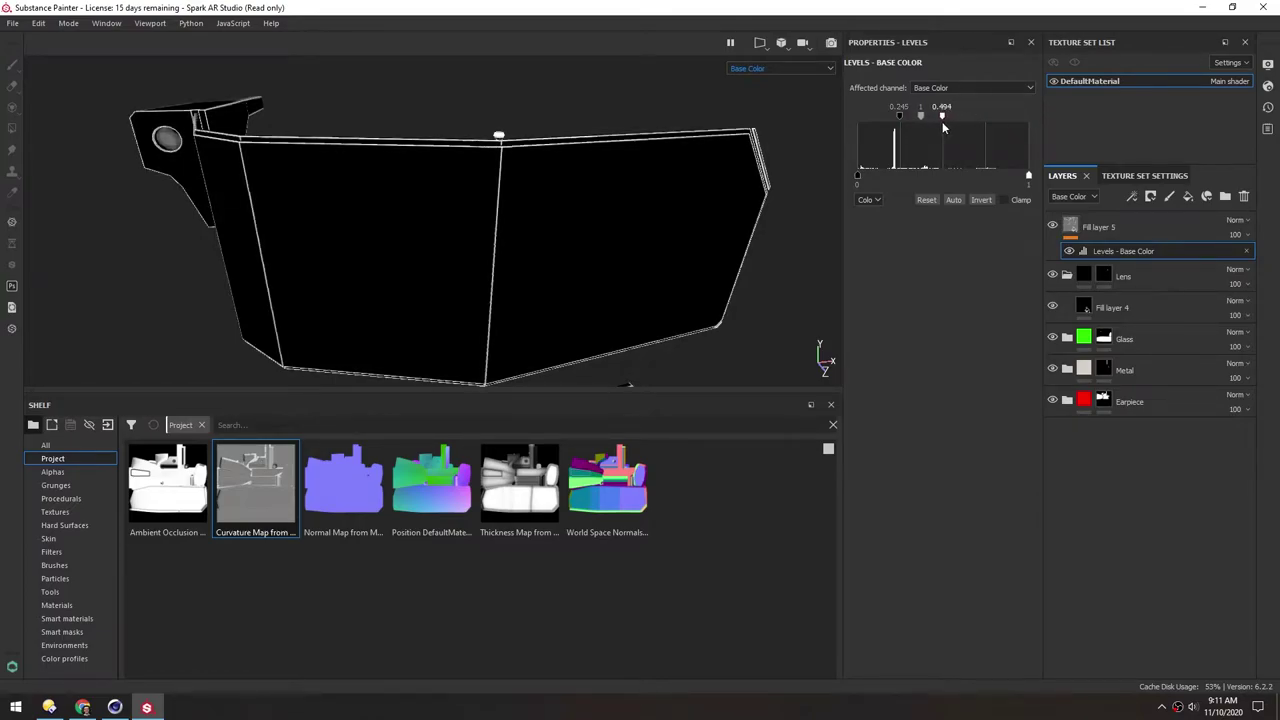
Add a Blur filter to the curvature fill layer above its Levels effect
{"action": "left_click_drag", "start_coordinate": [296, 215], "coordinate": [388, 197], "text": "alt"}
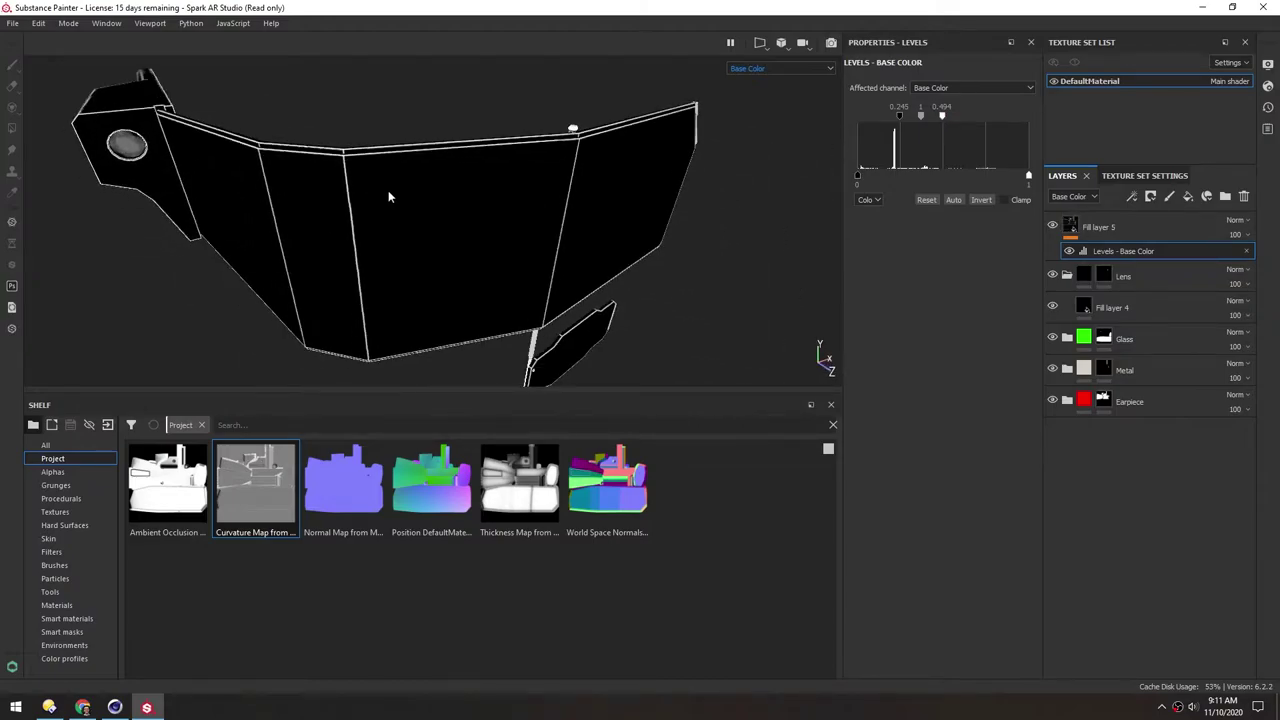
{"action": "right_click_drag", "start_coordinate": [347, 263], "coordinate": [478, 233], "text": "alt"}
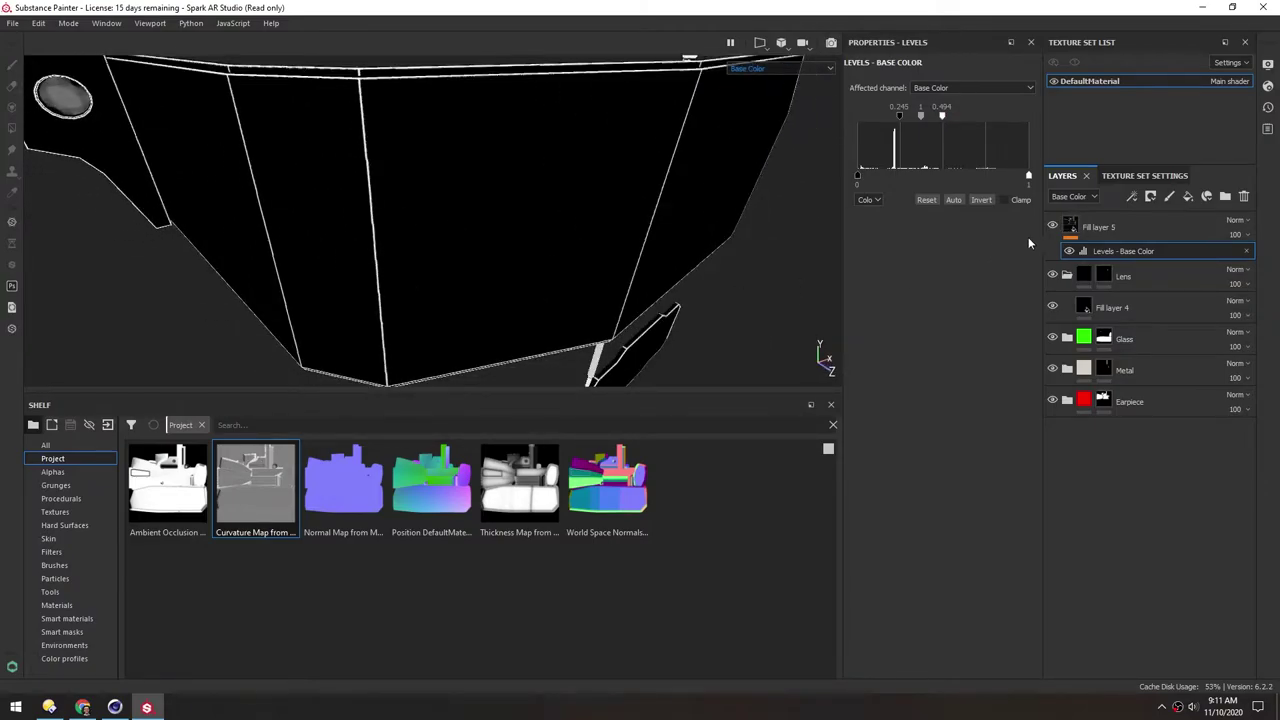
{"action": "right_click", "coordinate": [1070, 228]}
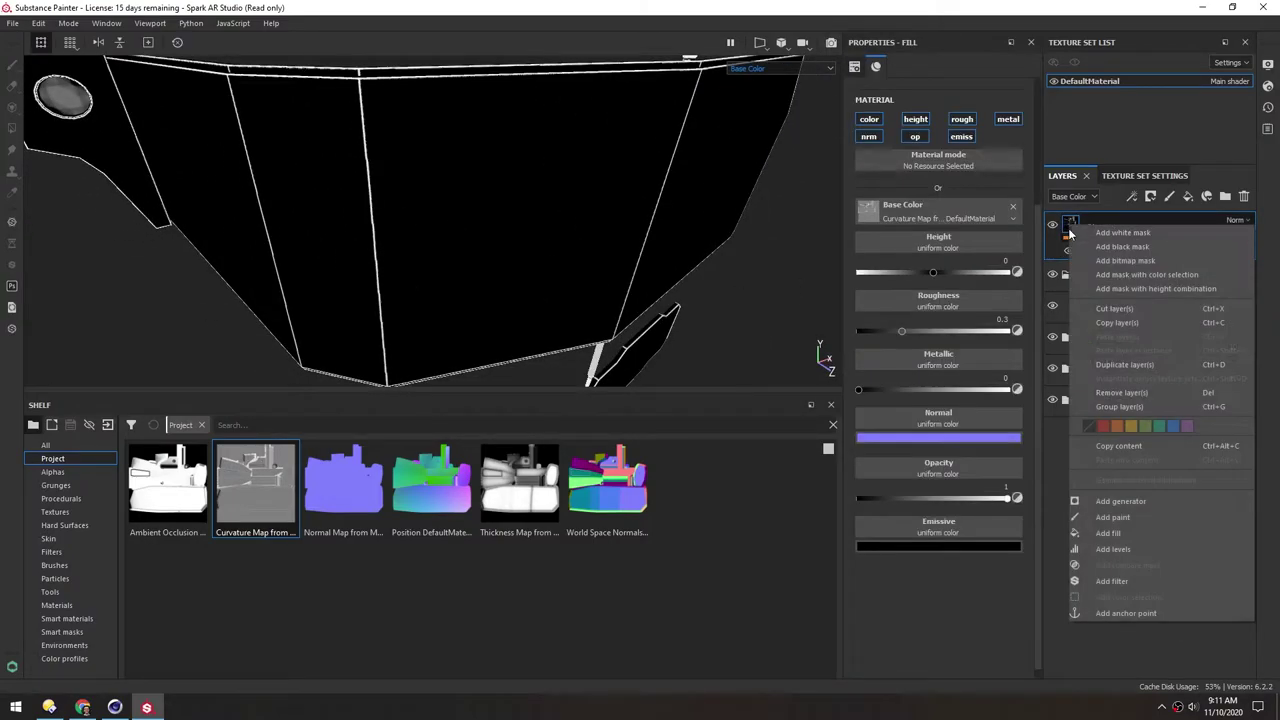
{"action": "left_click", "coordinate": [1112, 581]}
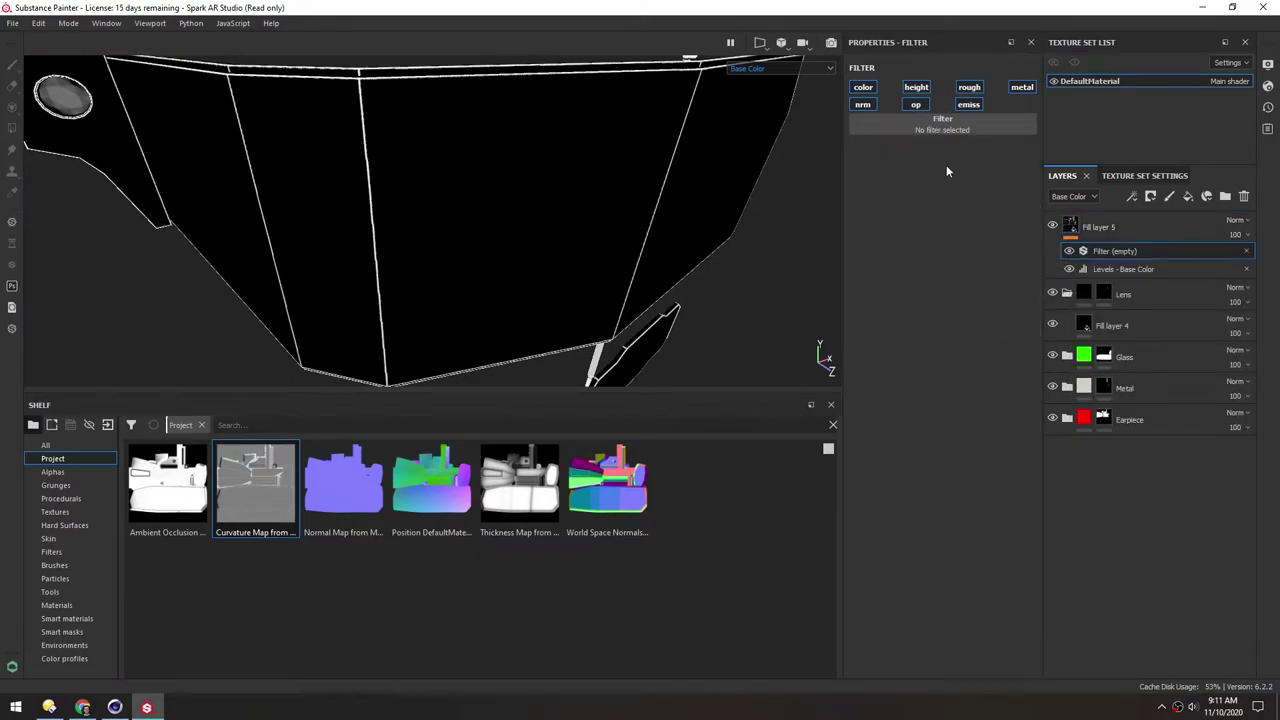
{"action": "left_click", "coordinate": [943, 121]}
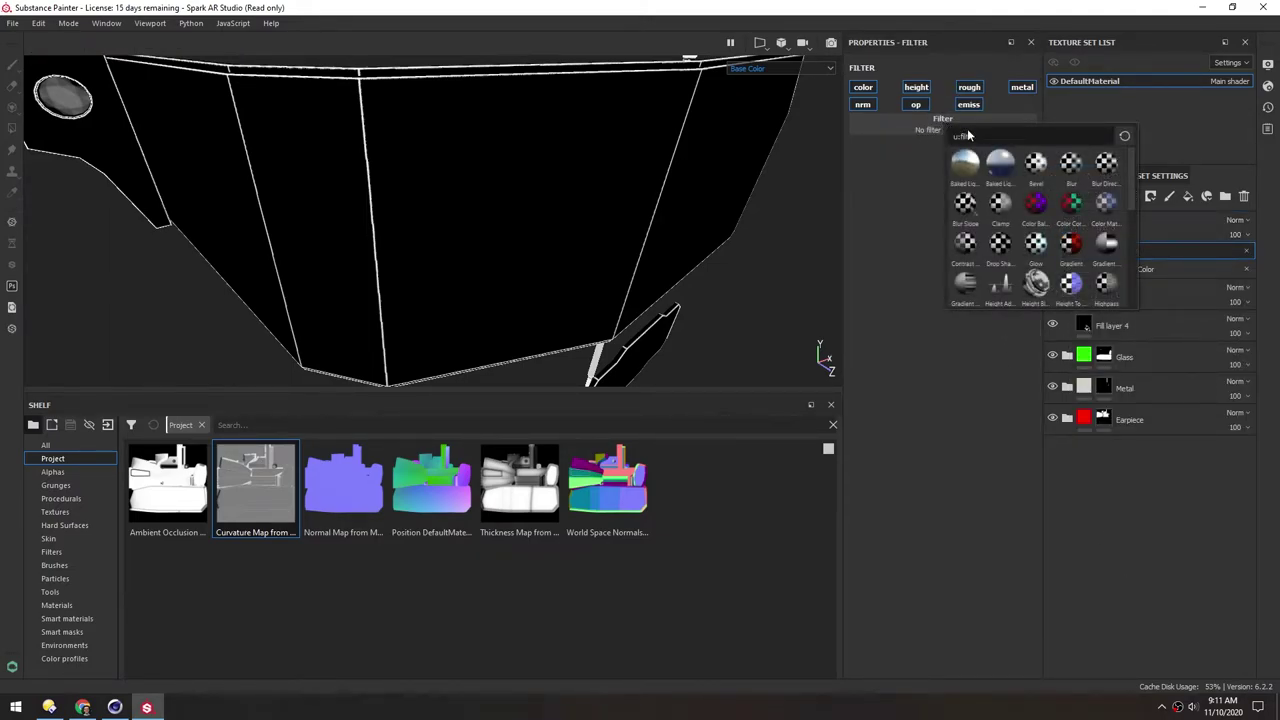
{"action": "left_click", "coordinate": [1068, 165]}
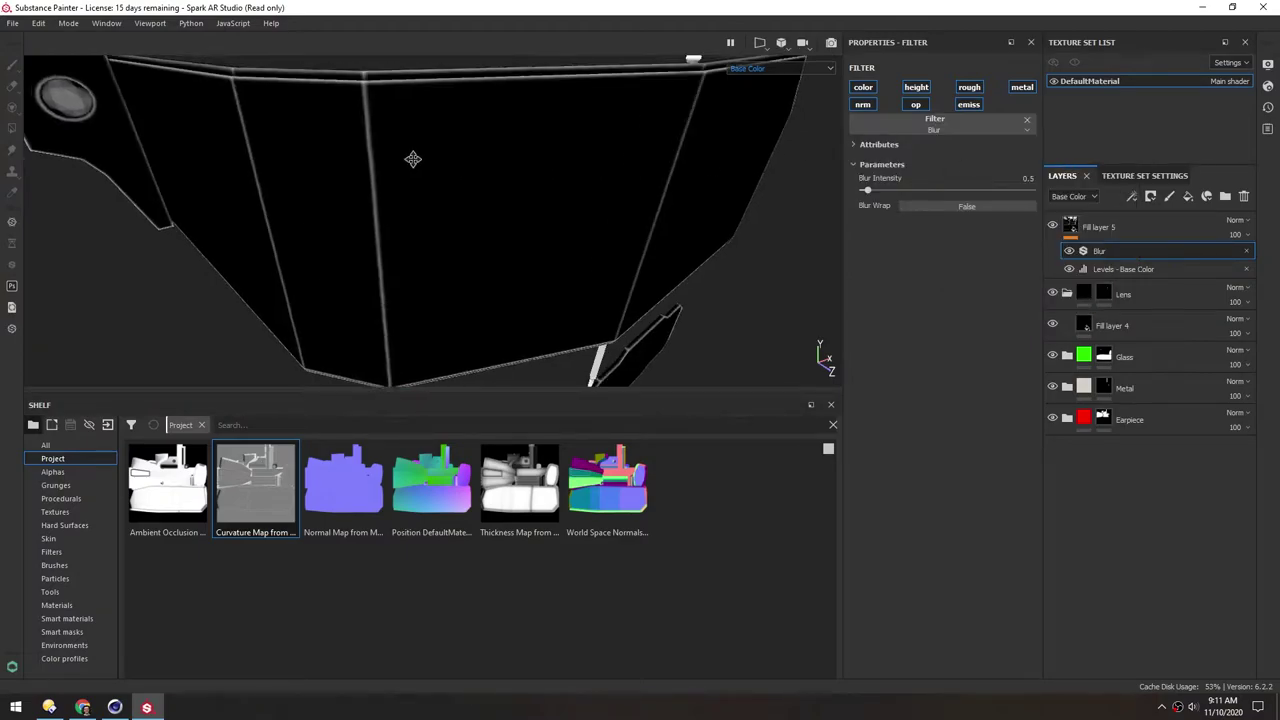
Try a Blur intensity of 2.78, and reduce it until the curvature lines are thin along the glasses' edges
{"action": "middle_click_drag", "start_coordinate": [411, 160], "coordinate": [506, 210], "text": "alt"}
{"action": "scroll", "coordinate": [477, 191], "scroll_direction": "up", "scroll_amount": 3}
{"action": "middle_click_drag", "start_coordinate": [462, 152], "coordinate": [479, 206], "text": "alt"}
{"action": "left_click_drag", "start_coordinate": [482, 225], "coordinate": [486, 216], "text": "alt"}
{"action": "left_click_drag", "start_coordinate": [867, 187], "coordinate": [902, 190]}
{"action": "scroll", "coordinate": [485, 267], "scroll_direction": "down", "scroll_amount": 3}
{"action": "left_click_drag", "start_coordinate": [485, 267], "coordinate": [506, 136], "text": "alt"}
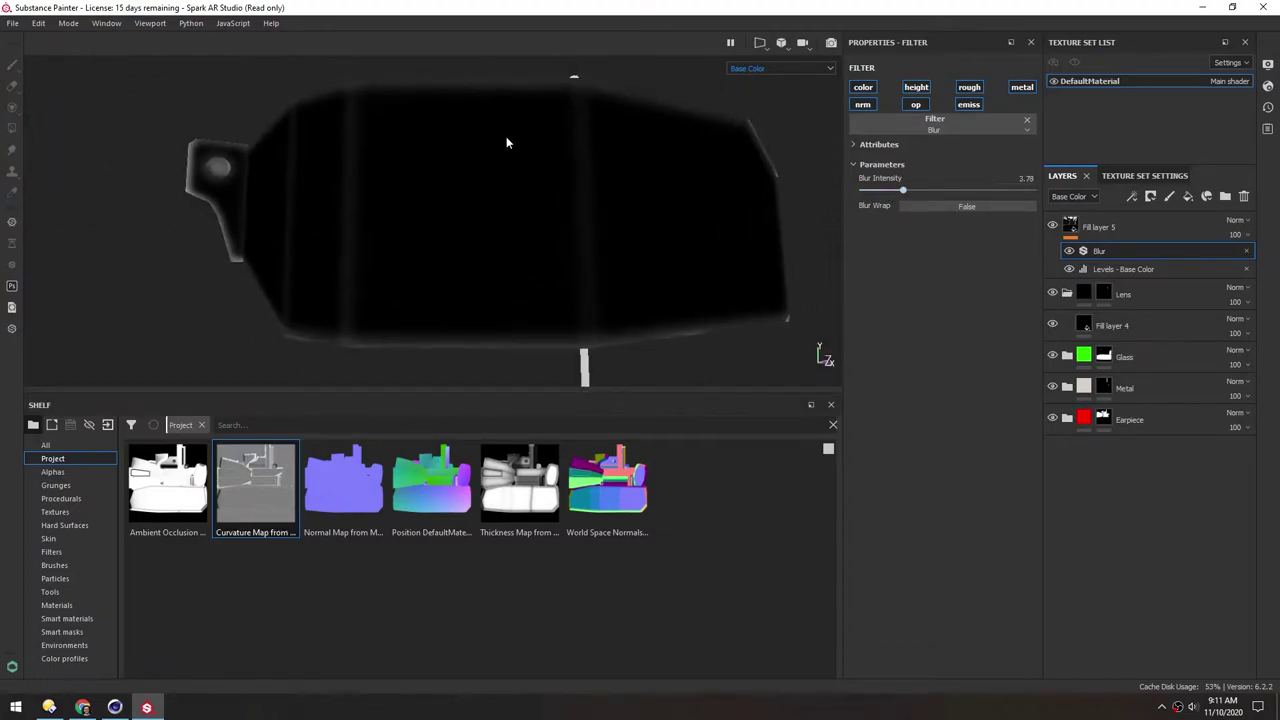
{"action": "mouse_move", "coordinate": [553, 248]}
{"action": "left_mouse_down", "text": "alt"}
{"action": "mouse_move", "coordinate": [526, 251]}
{"action": "mouse_move", "coordinate": [566, 251]}
{"action": "left_mouse_up", "text": "alt"}
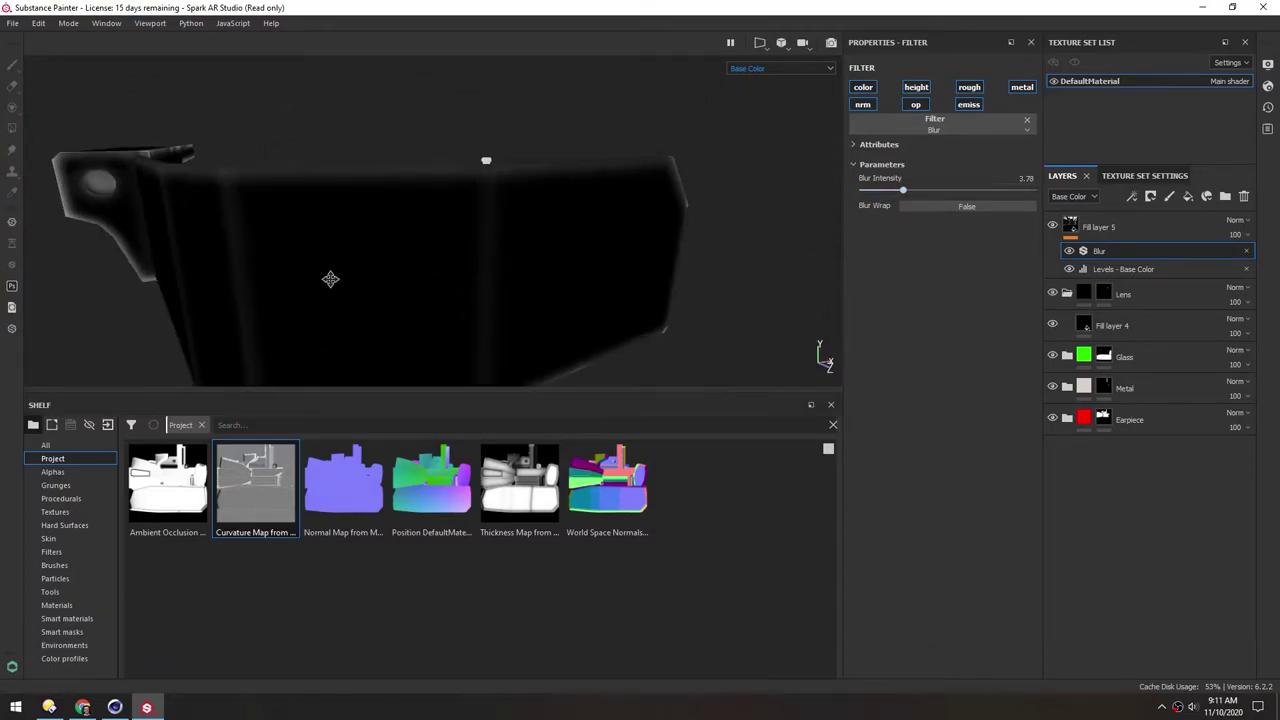
{"action": "left_click_drag", "start_coordinate": [331, 277], "coordinate": [502, 252], "text": "alt"}
{"action": "left_click_drag", "start_coordinate": [903, 191], "coordinate": [866, 191]}
{"action": "left_click_drag", "start_coordinate": [355, 205], "coordinate": [463, 214], "text": "alt"}
Set the curvature fill layer's blend mode to Screen and check the highlights on the earpiece edges
{"action": "left_click", "coordinate": [1161, 230]}
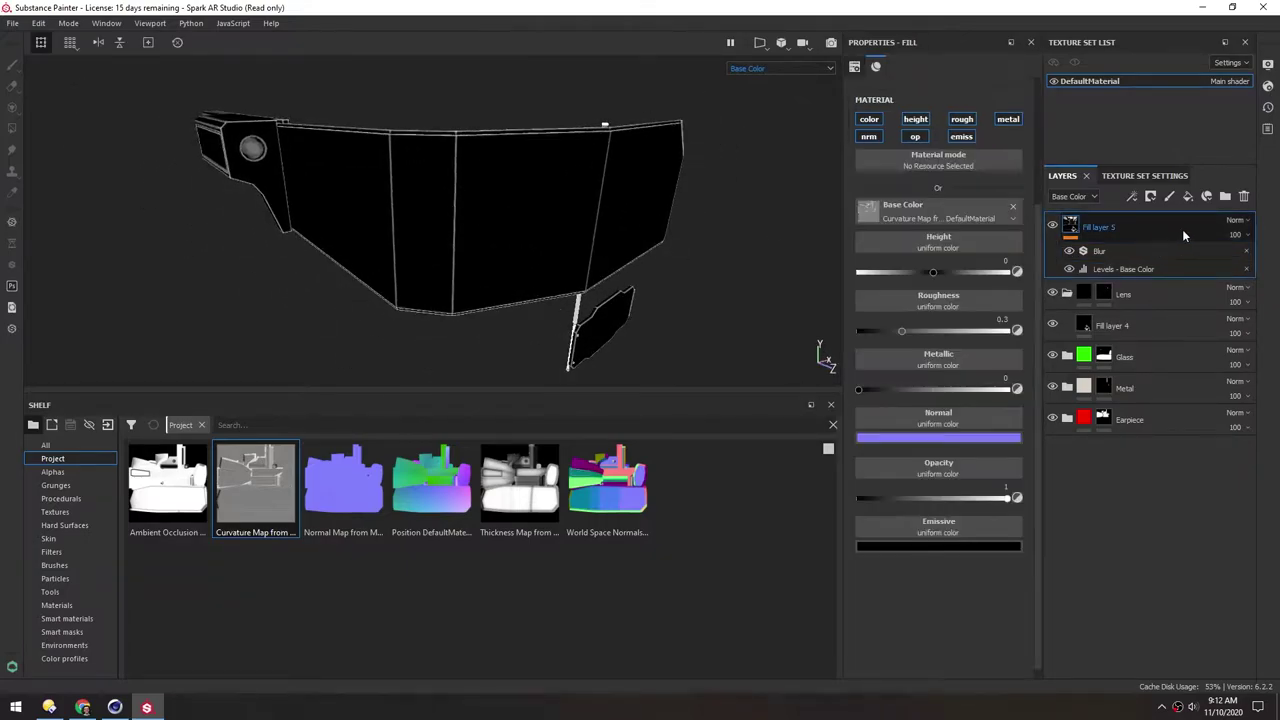
{"action": "left_click", "coordinate": [1237, 221]}
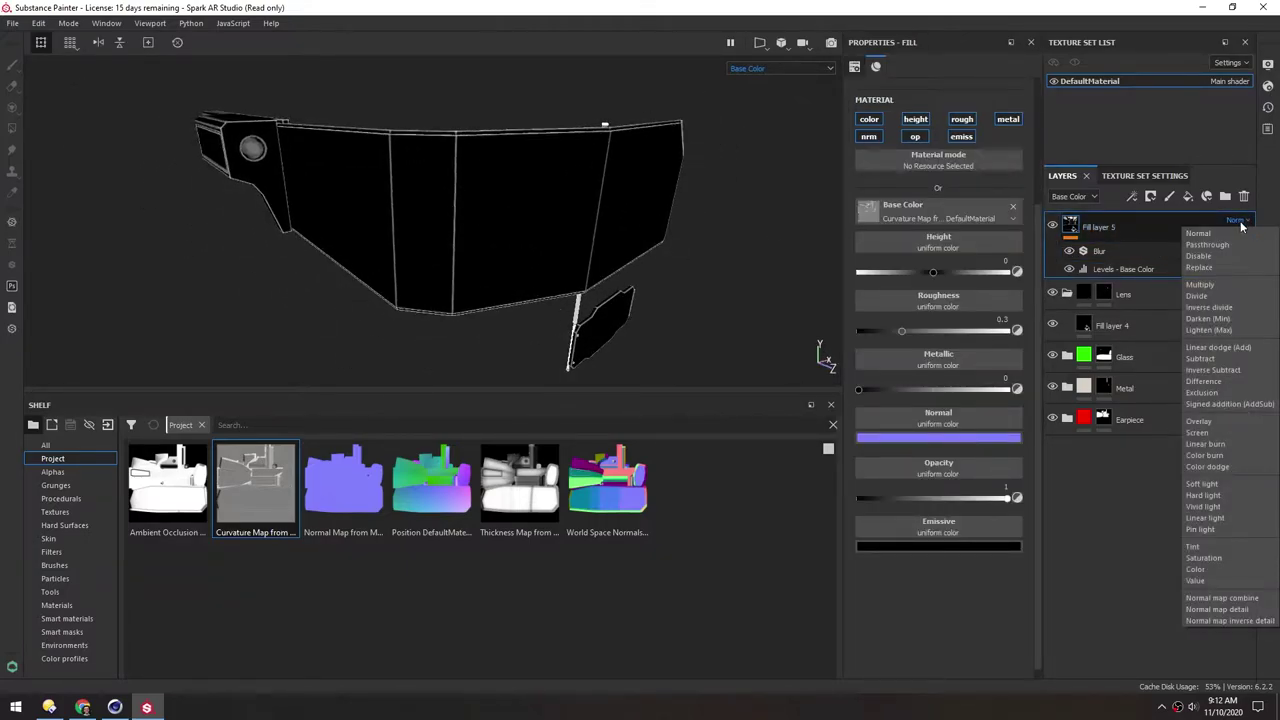
{"action": "left_click", "coordinate": [1226, 431]}
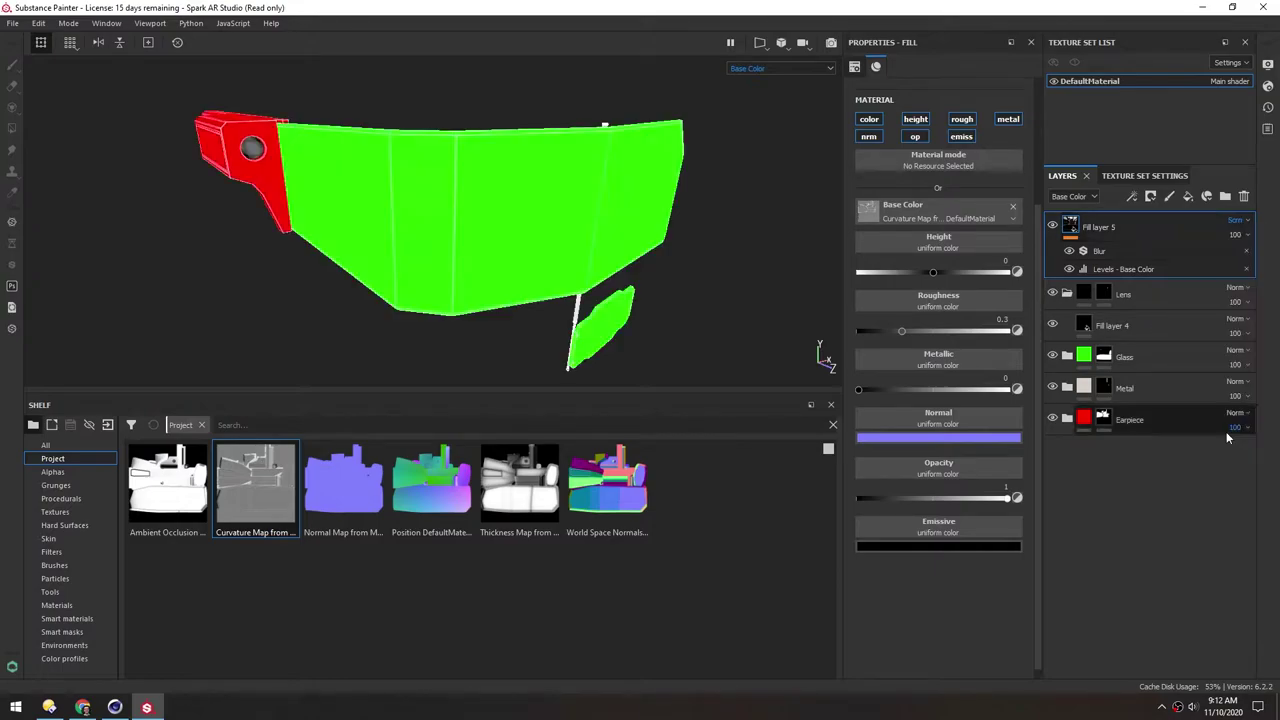
{"action": "left_click_drag", "start_coordinate": [294, 143], "coordinate": [372, 202], "text": "alt"}
{"action": "scroll", "coordinate": [372, 202], "scroll_direction": "up", "scroll_amount": 3}
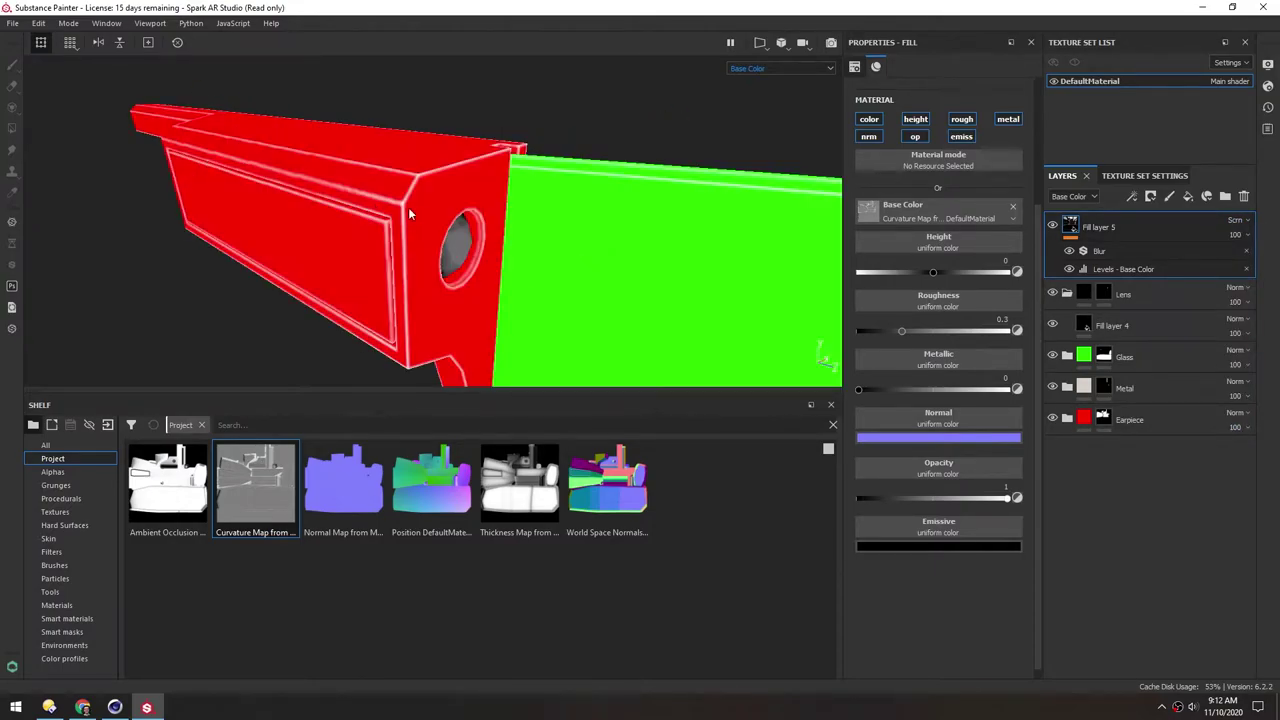
Set the curvature fill layer's opacity to 59
{"action": "left_click", "coordinate": [1236, 234]}
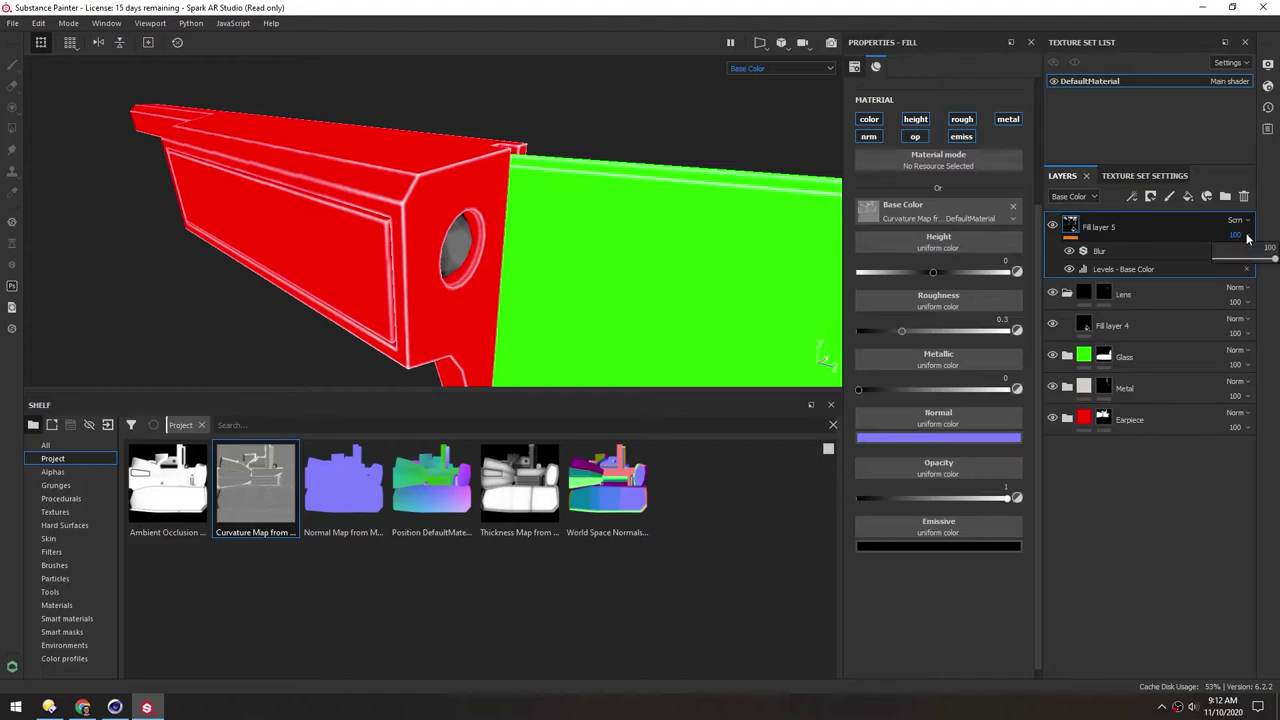
{"action": "mouse_move", "coordinate": [1272, 260]}
{"action": "left_mouse_down"}
{"action": "mouse_move", "coordinate": [1220, 257]}
{"action": "mouse_move", "coordinate": [1230, 266]}
{"action": "left_mouse_up"}
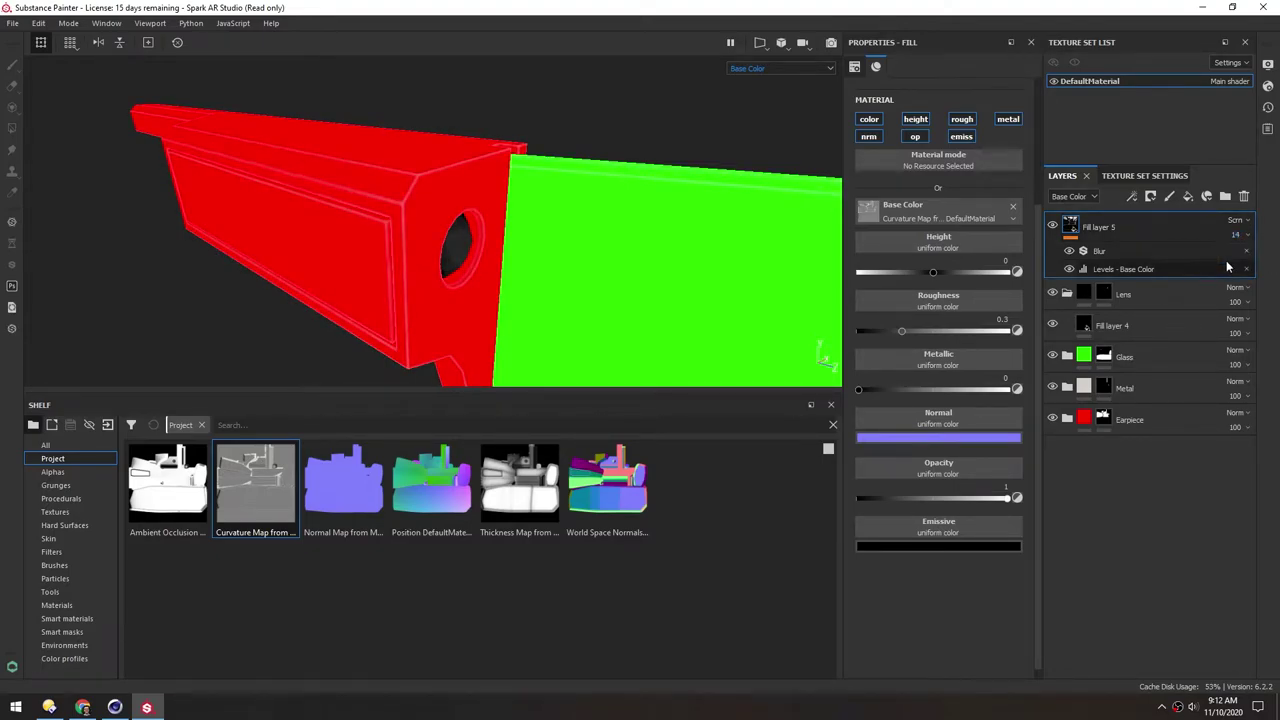
{"action": "key", "text": "ctrl+z"}
Add a white mask to the curvature fill layer and mask out the round lens using UV chunk polygon fill at value 0
{"action": "left_click_drag", "start_coordinate": [440, 210], "coordinate": [404, 232], "text": "alt"}
{"action": "right_click", "coordinate": [1070, 228]}
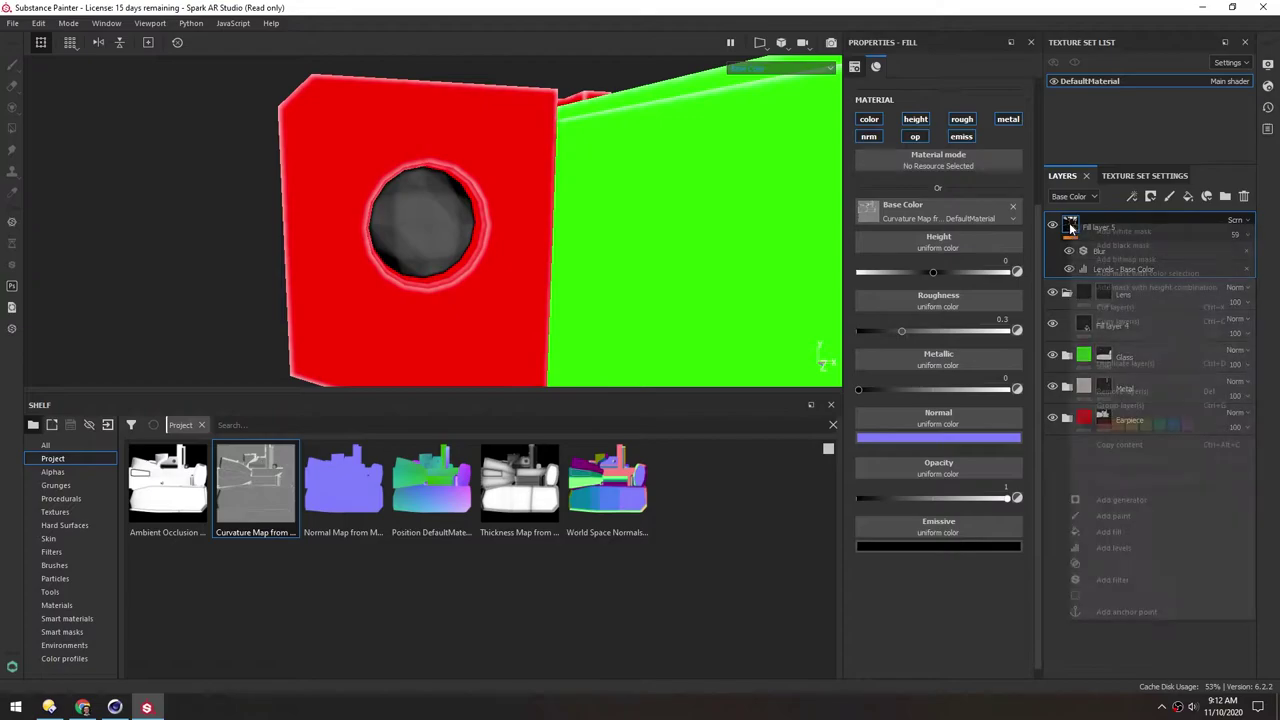
{"action": "left_click", "coordinate": [1124, 231]}
{"action": "key", "text": "4"}
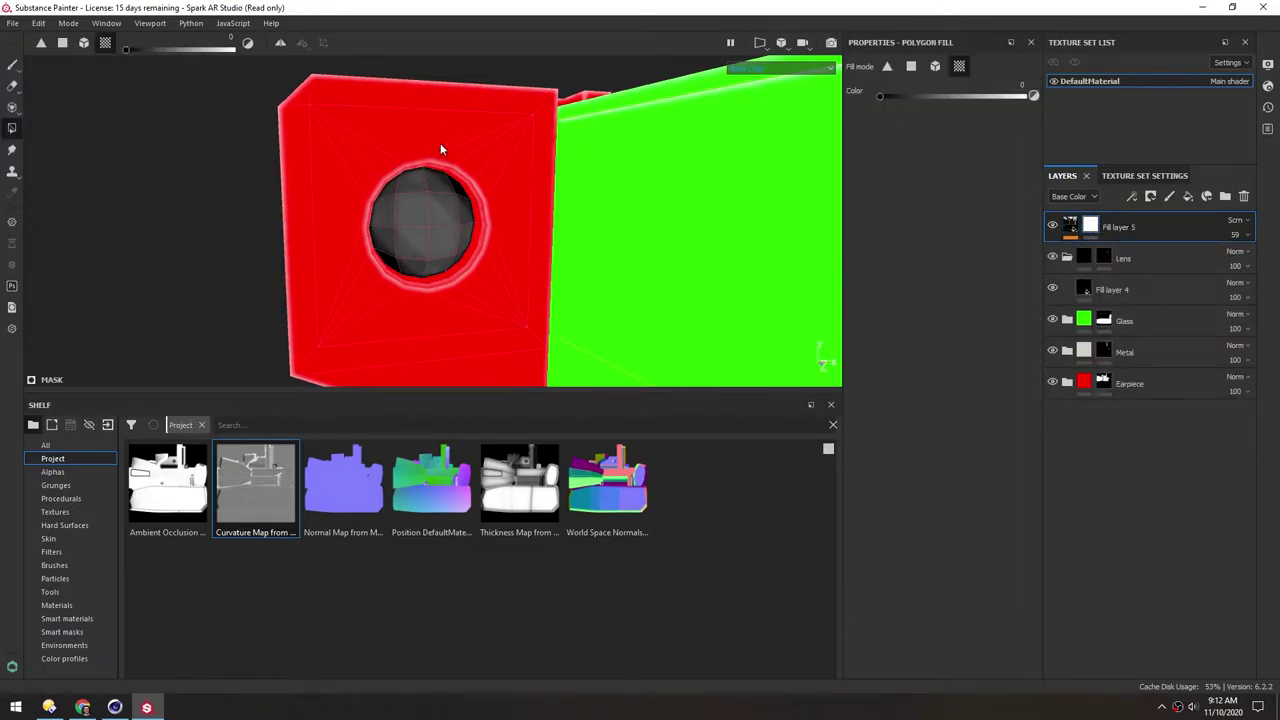
{"action": "left_click_drag", "start_coordinate": [441, 148], "coordinate": [453, 151], "text": "alt"}
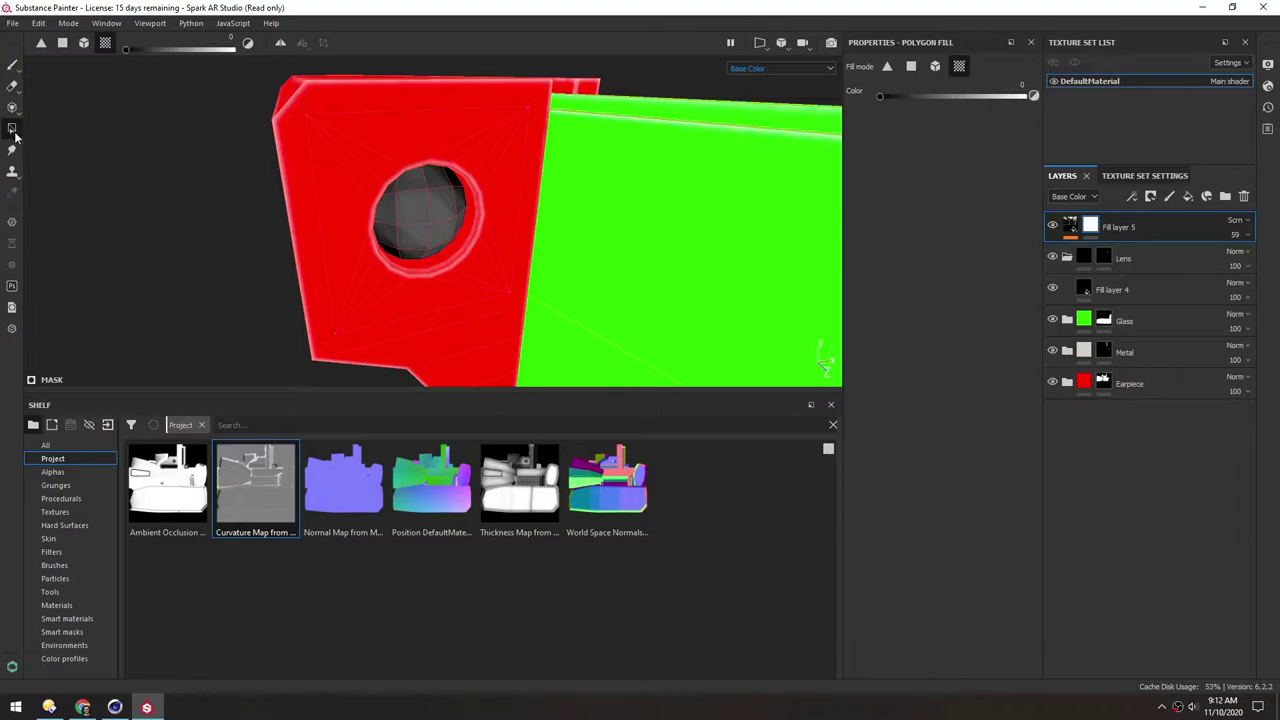
{"action": "left_click_drag", "start_coordinate": [126, 49], "coordinate": [122, 48]}
{"action": "left_click", "coordinate": [419, 220]}
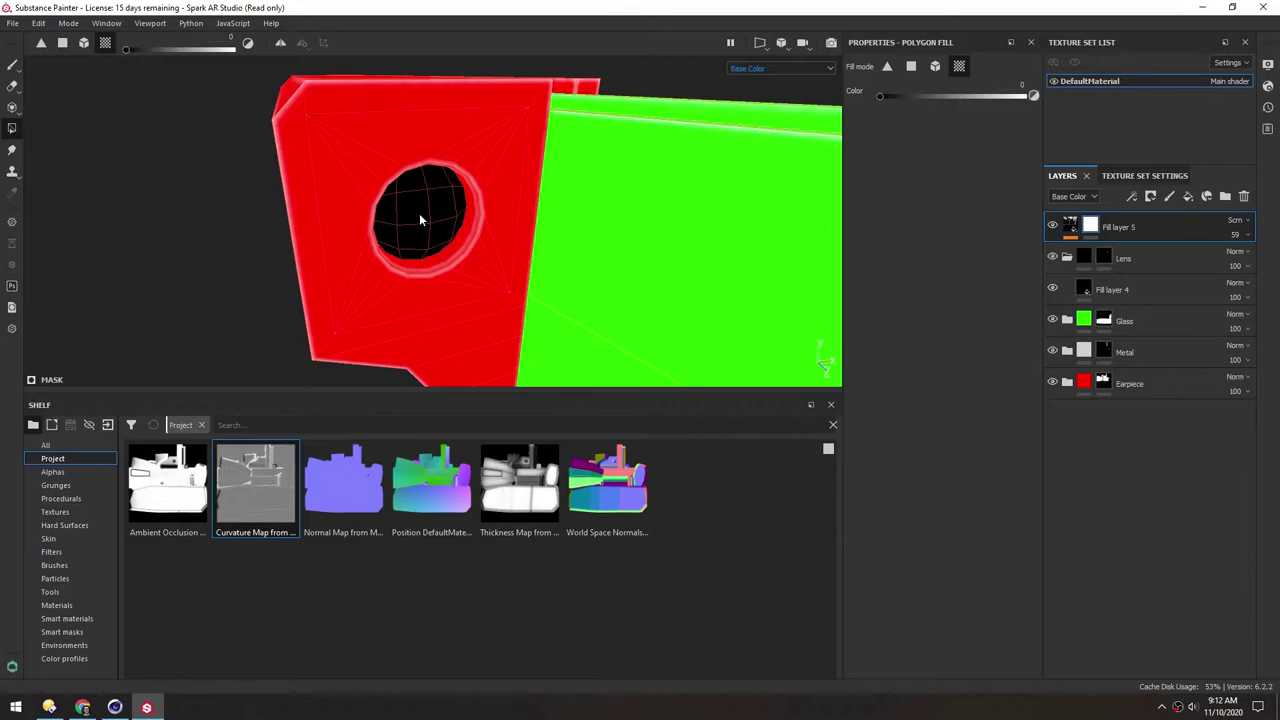
{"action": "left_click_drag", "start_coordinate": [419, 220], "coordinate": [409, 267], "text": "alt"}
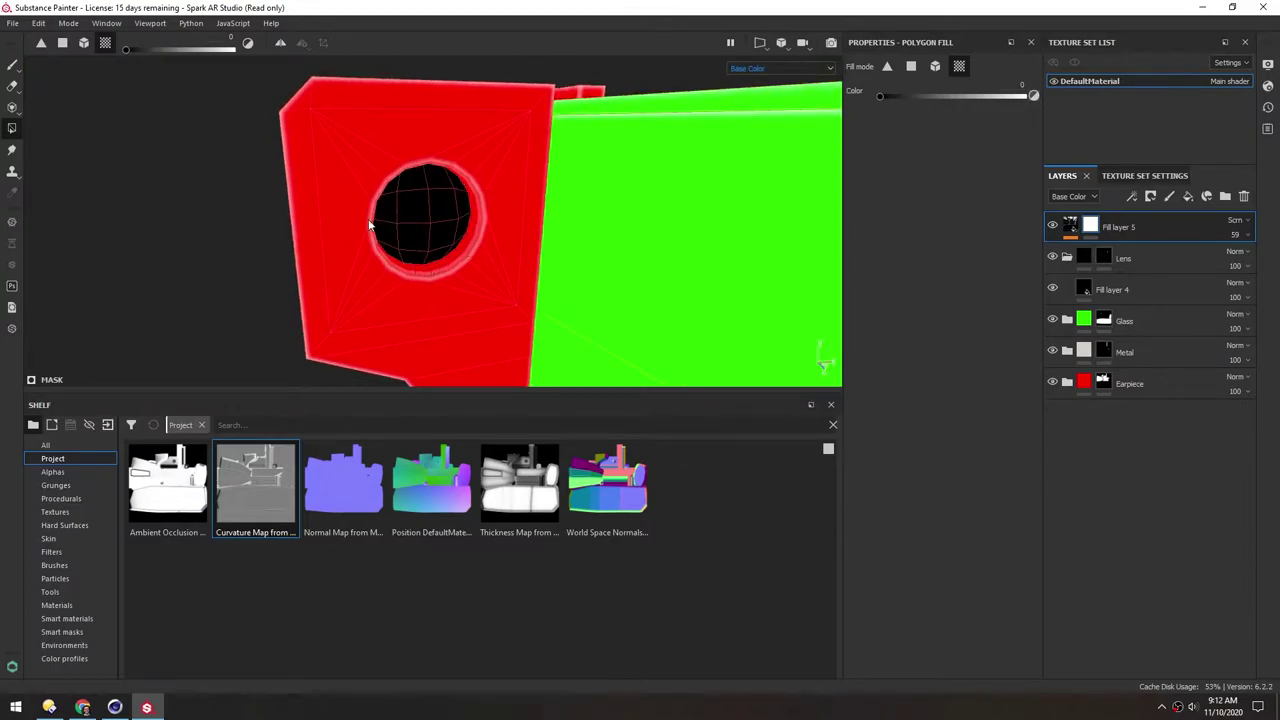
{"action": "left_click_drag", "start_coordinate": [395, 229], "coordinate": [239, 97], "text": "alt"}
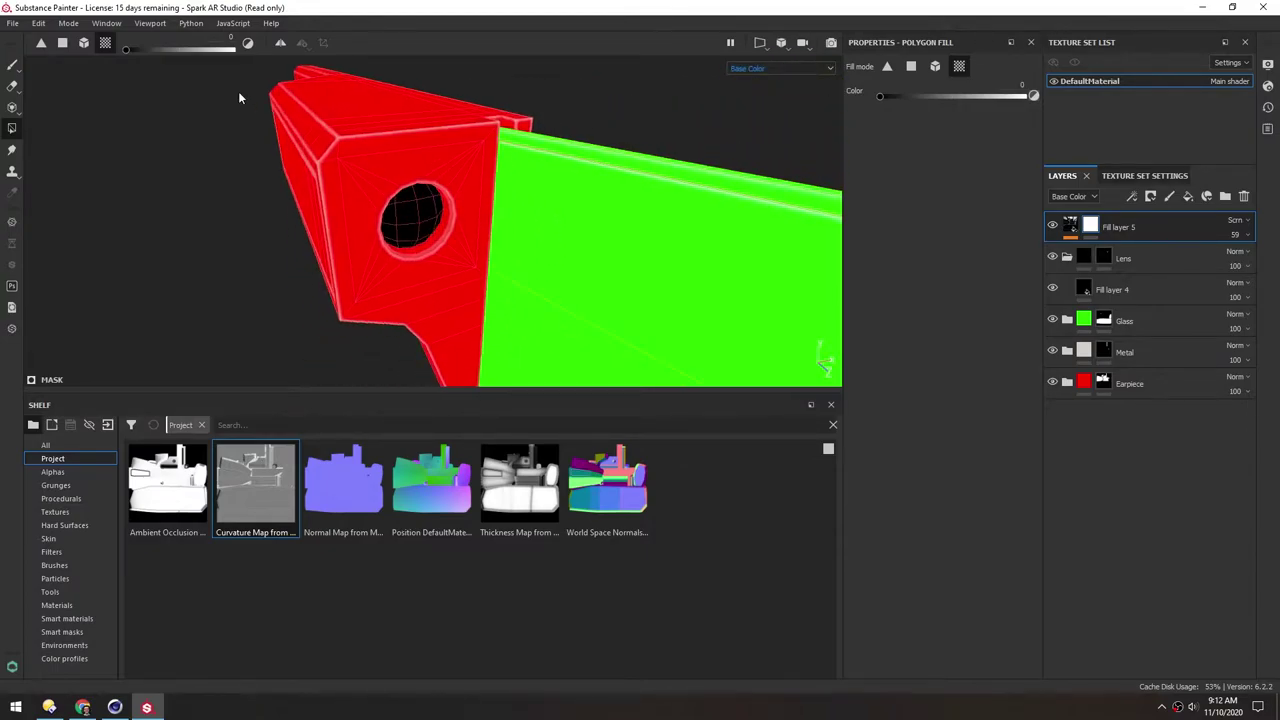
Disable the curvature fill layer's normal, opacity, emissive, metallic, roughness and height channels, keeping only color
{"action": "left_click", "coordinate": [1070, 224]}
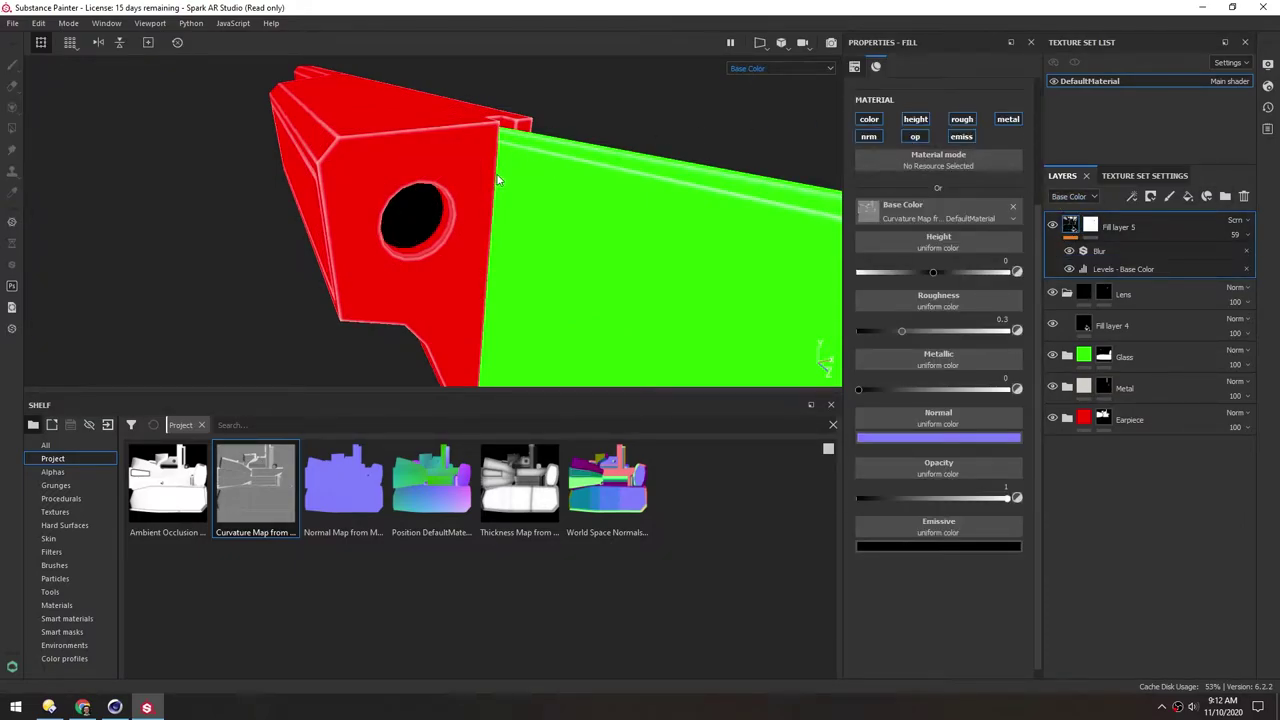
{"action": "left_click", "coordinate": [868, 137]}
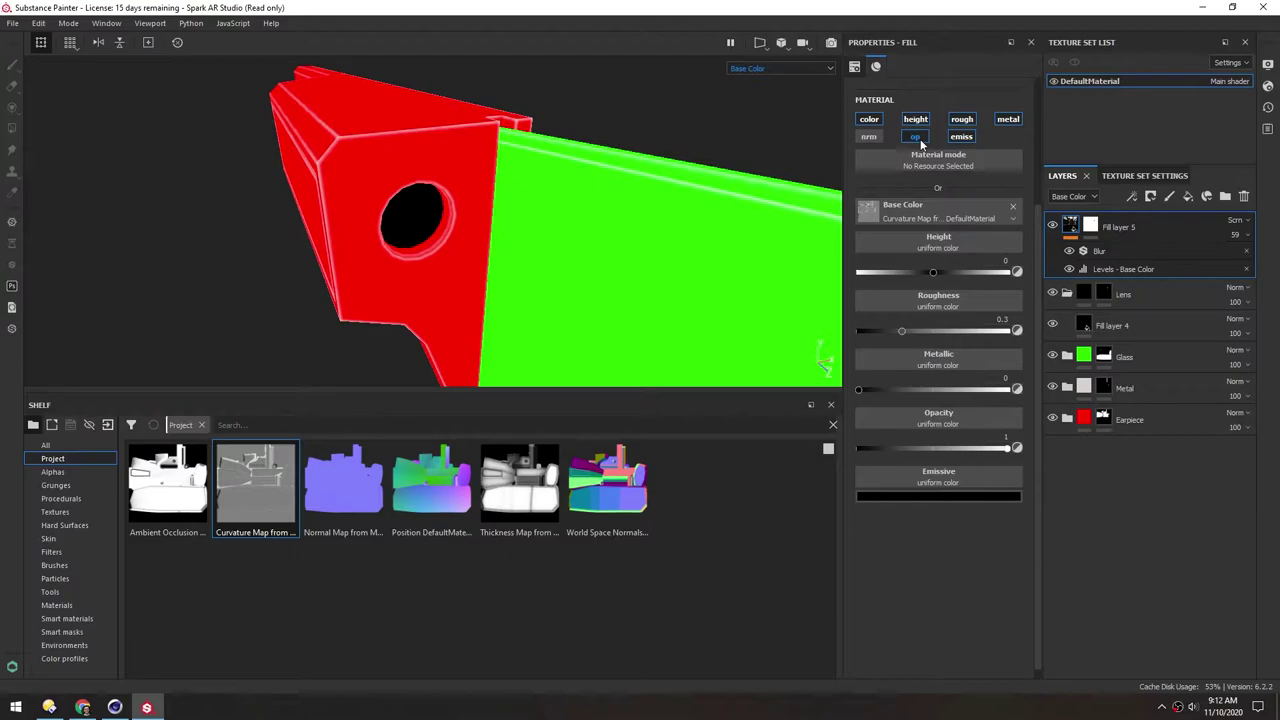
{"action": "left_click", "coordinate": [917, 137]}
{"action": "left_click", "coordinate": [961, 137]}
{"action": "left_click", "coordinate": [1005, 120]}
{"action": "left_click", "coordinate": [961, 119]}
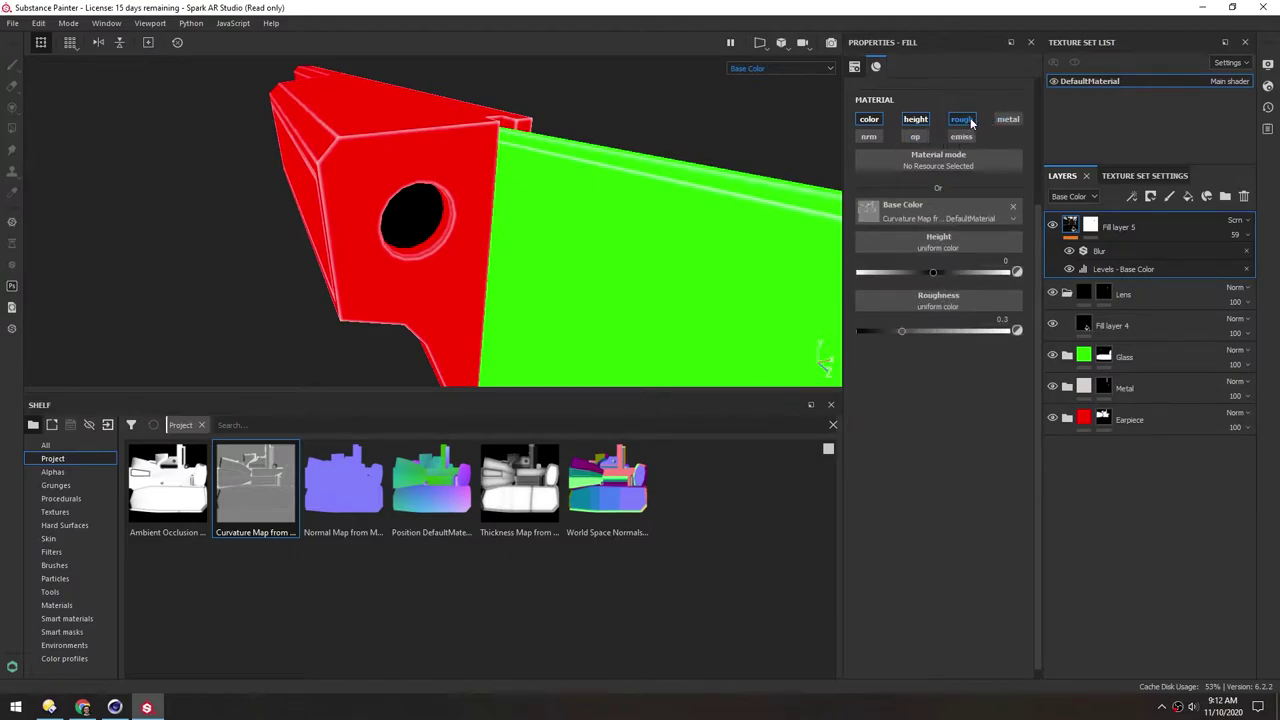
{"action": "left_click", "coordinate": [915, 119]}
Switch the viewport display to Material and inspect the edge highlights around the lens opening
{"action": "left_click_drag", "start_coordinate": [563, 178], "coordinate": [753, 88], "text": "alt"}
{"action": "left_click", "coordinate": [770, 68]}
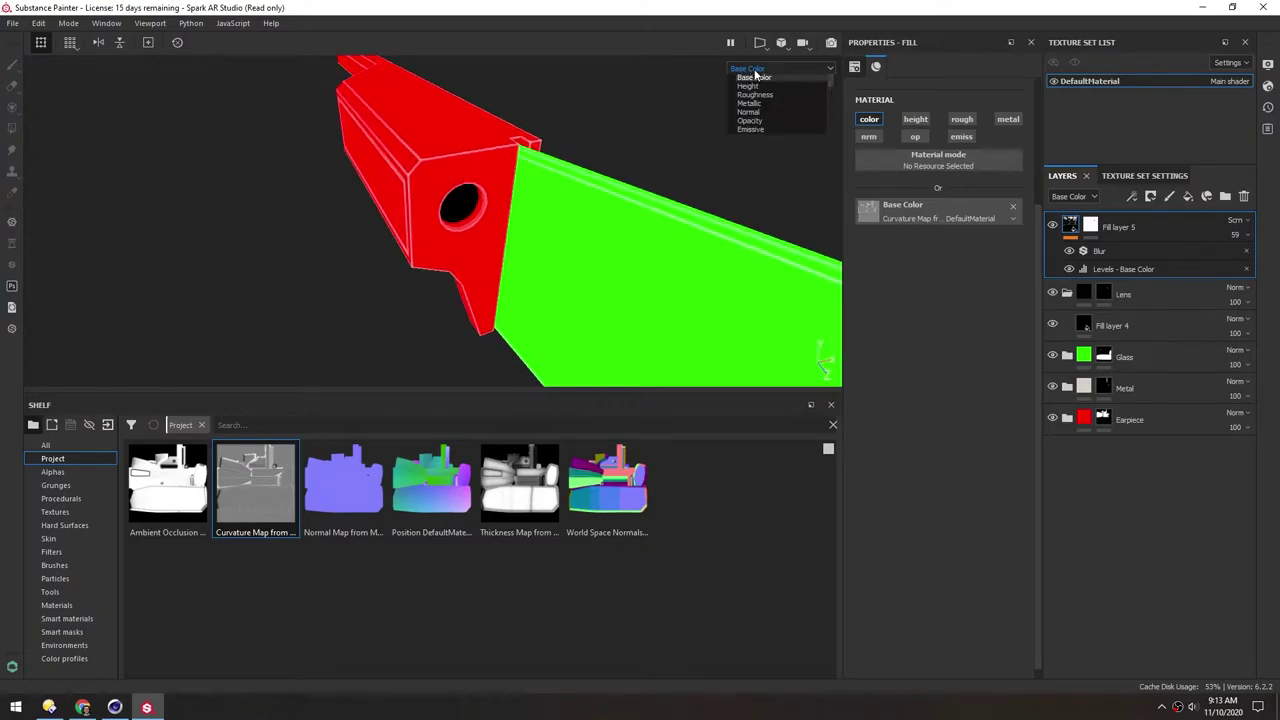
{"action": "left_click", "coordinate": [738, 81]}
{"action": "scroll", "coordinate": [467, 219], "scroll_direction": "up", "scroll_amount": 5}
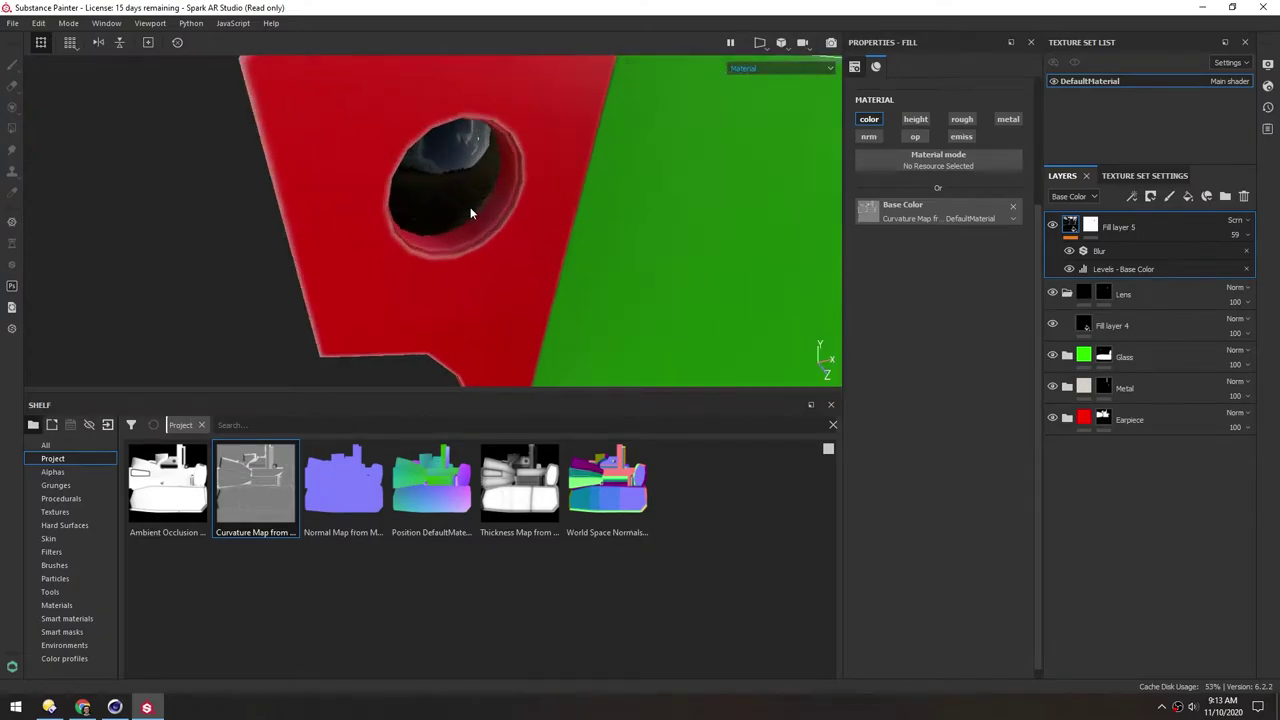
{"action": "left_click_drag", "start_coordinate": [470, 209], "coordinate": [458, 180], "text": "alt"}
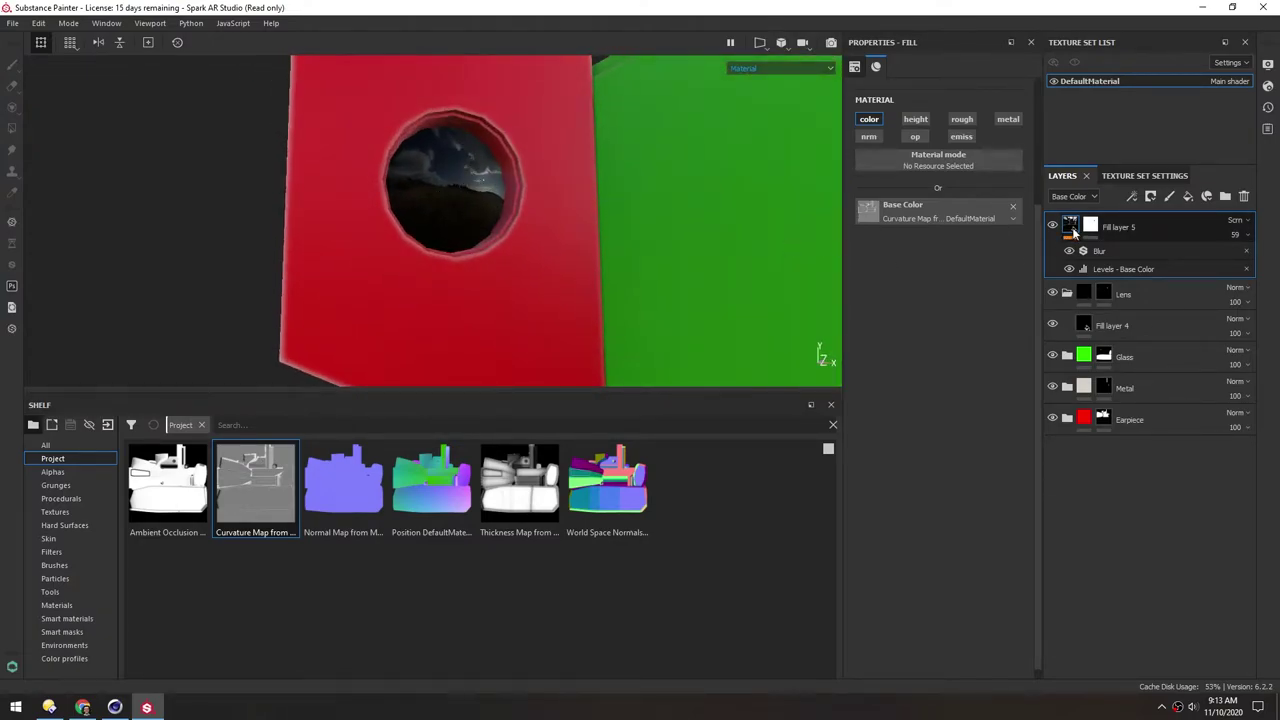
Try the curvature fill layer's roughness channel at 0.7783 and at a lower value, and switch the channel back off
{"action": "left_click", "coordinate": [960, 120]}
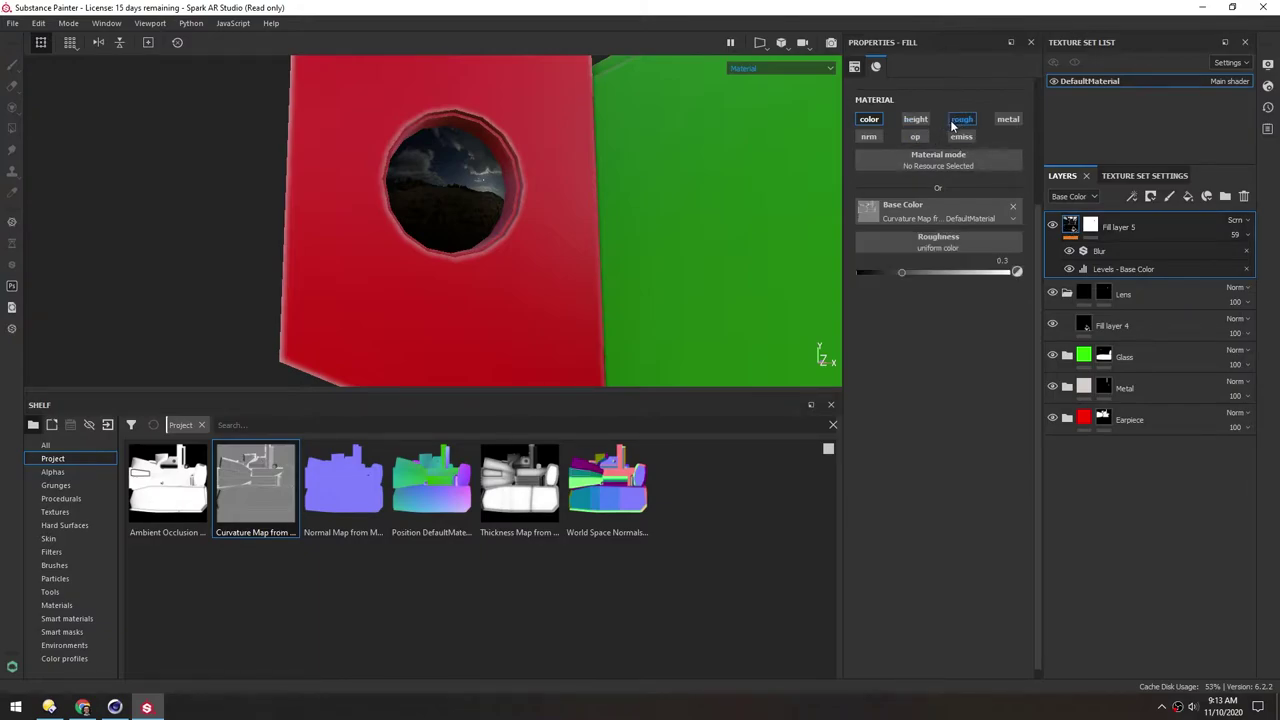
{"action": "left_click_drag", "start_coordinate": [906, 278], "coordinate": [976, 283]}
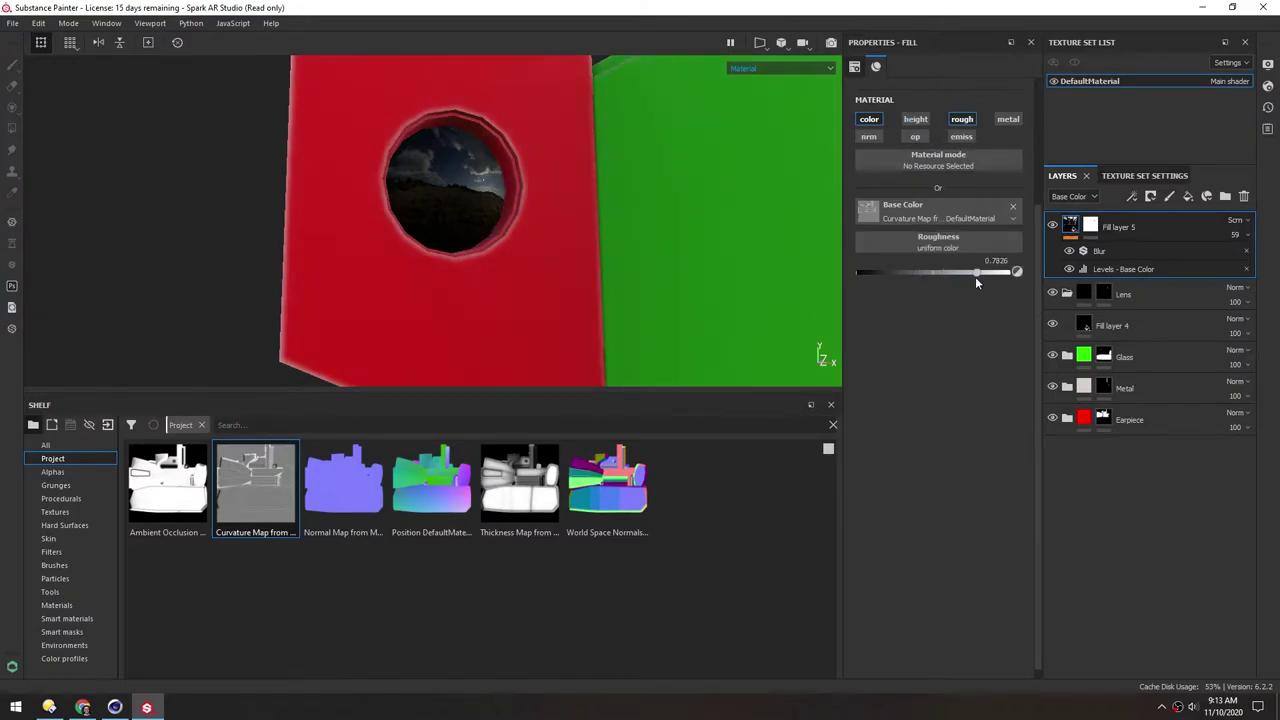
{"action": "left_click_drag", "start_coordinate": [603, 197], "coordinate": [463, 187], "text": "alt"}
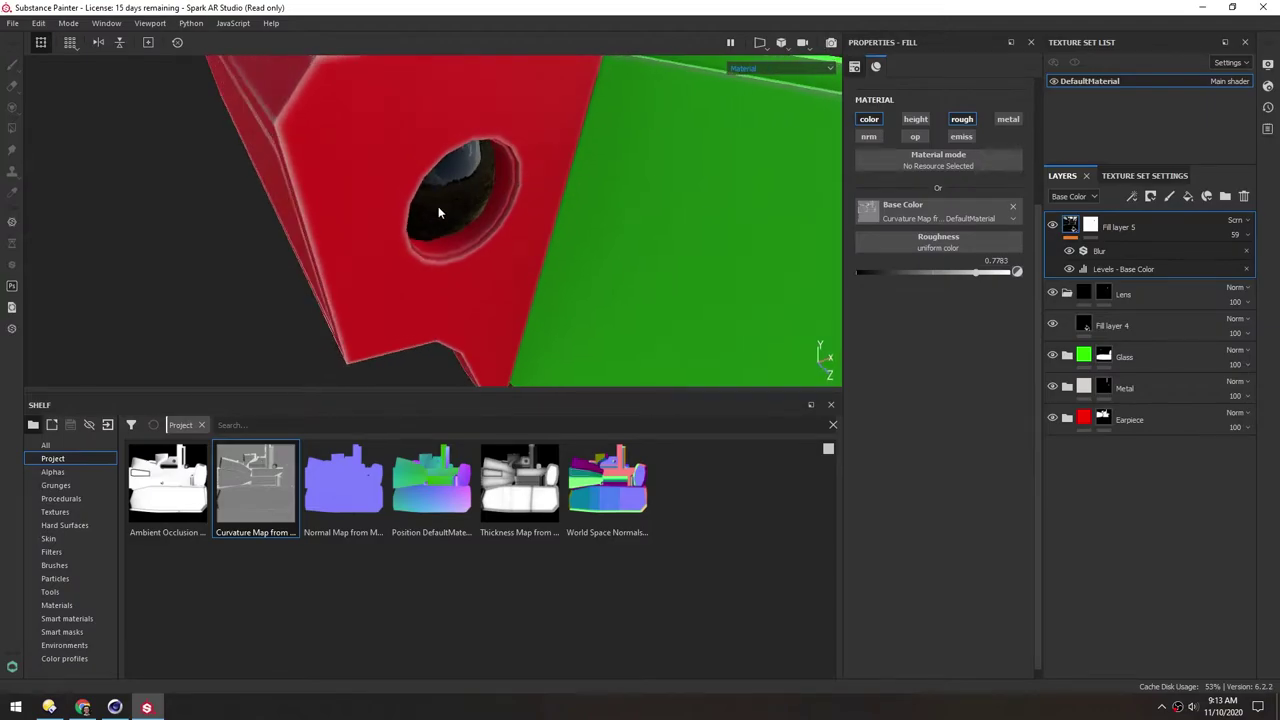
{"action": "scroll", "coordinate": [628, 181], "scroll_direction": "down", "scroll_amount": 3}
{"action": "left_click_drag", "start_coordinate": [628, 181], "coordinate": [563, 187], "text": "alt"}
{"action": "scroll", "coordinate": [614, 245], "scroll_direction": "down", "scroll_amount": 1}
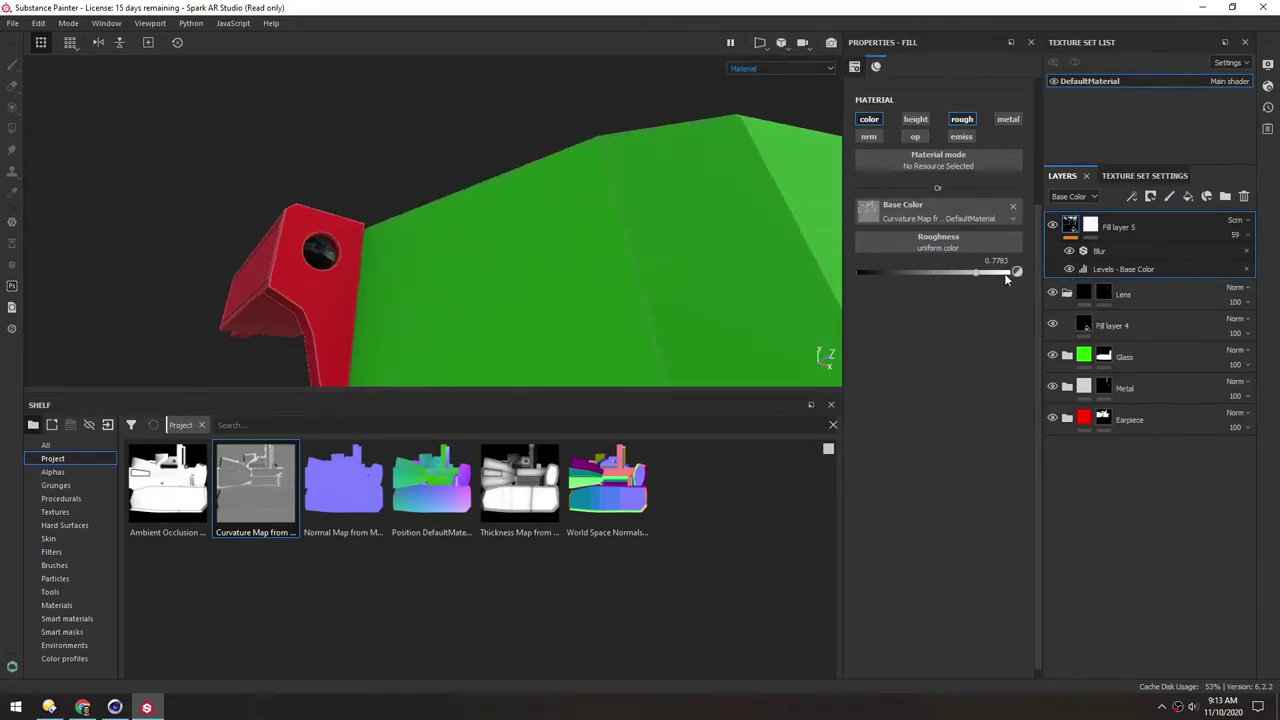
{"action": "mouse_move", "coordinate": [976, 280]}
{"action": "left_mouse_down"}
{"action": "mouse_move", "coordinate": [882, 272]}
{"action": "mouse_move", "coordinate": [971, 267]}
{"action": "mouse_move", "coordinate": [887, 272]}
{"action": "left_mouse_up"}
{"action": "left_click", "coordinate": [962, 119]}
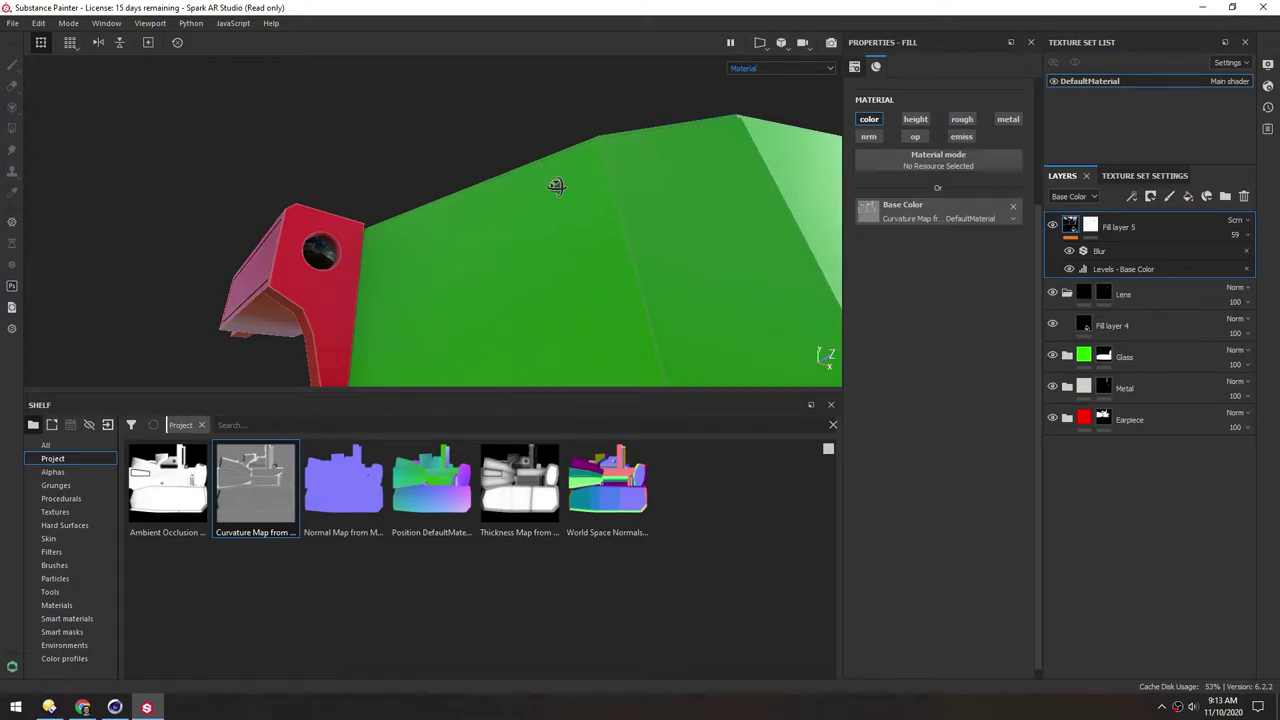
Change the base color of the Earpiece folder's fill layer from red to a neutral gray
{"action": "left_click_drag", "start_coordinate": [560, 189], "coordinate": [563, 219], "text": "alt"}
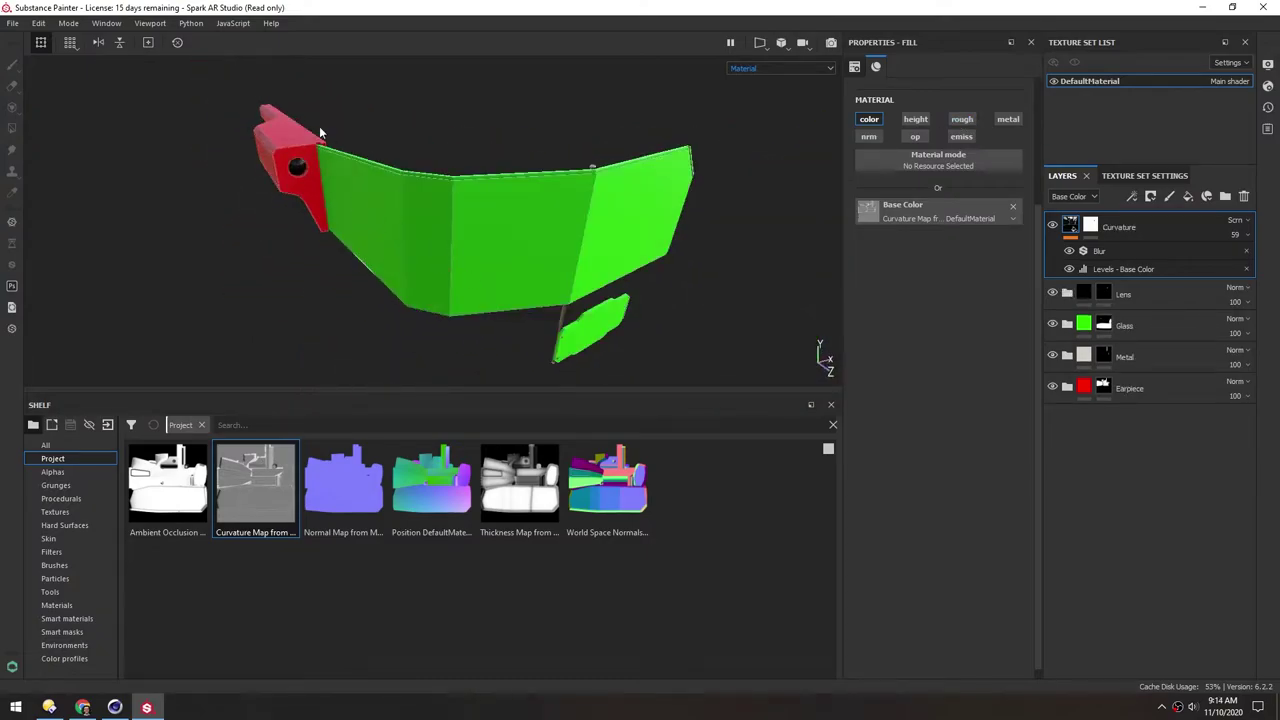
{"action": "left_click_drag", "start_coordinate": [319, 126], "coordinate": [421, 233], "text": "alt"}
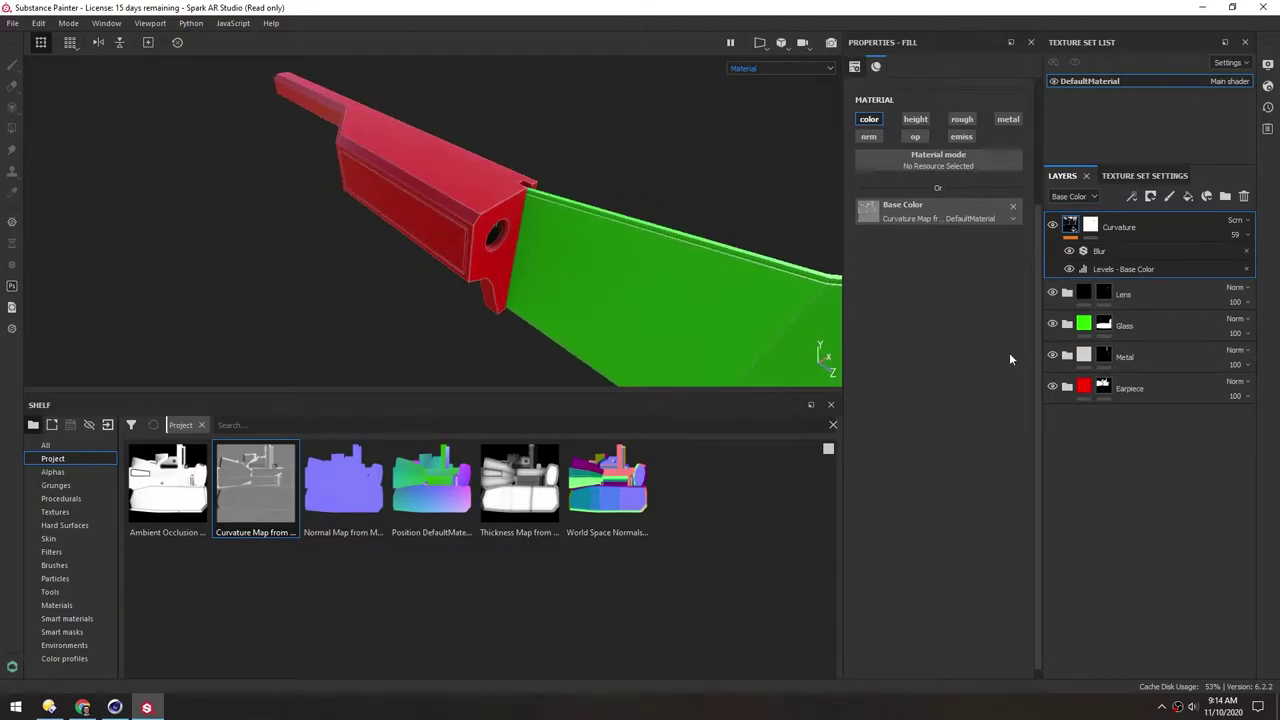
{"action": "left_click", "coordinate": [1084, 417]}
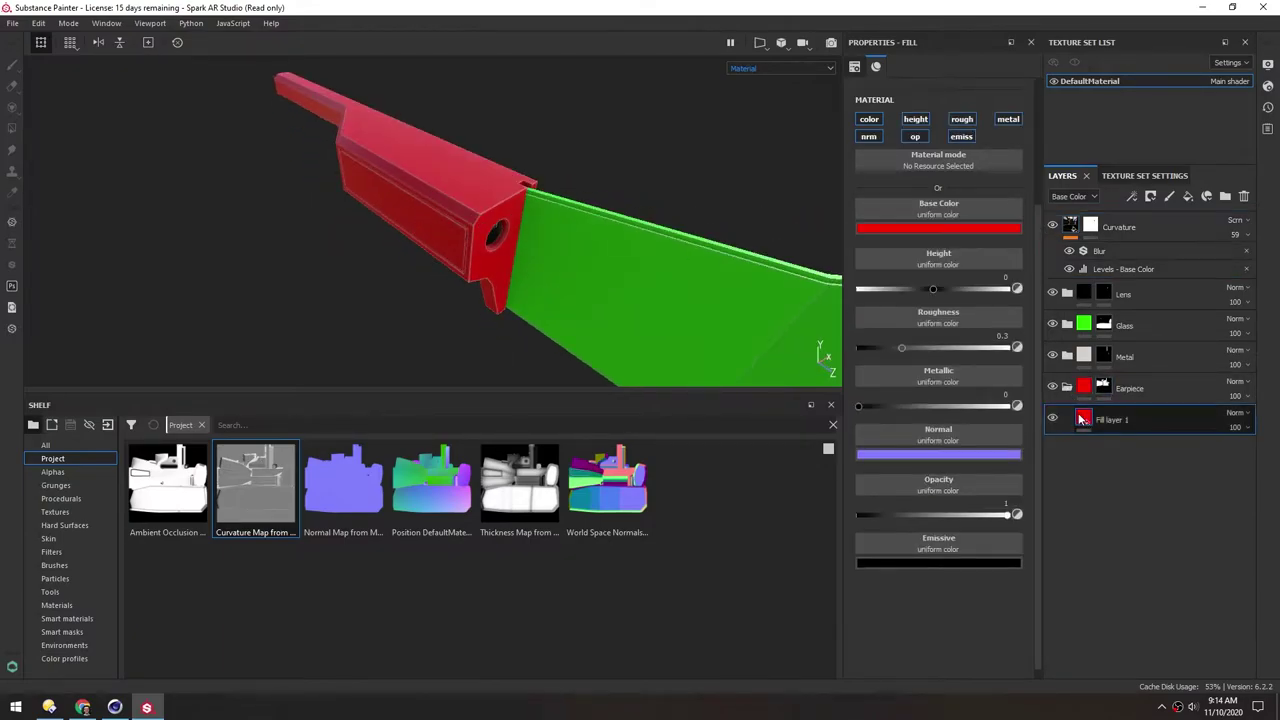
{"action": "left_click", "coordinate": [924, 231]}
{"action": "left_click_drag", "start_coordinate": [960, 296], "coordinate": [913, 305]}
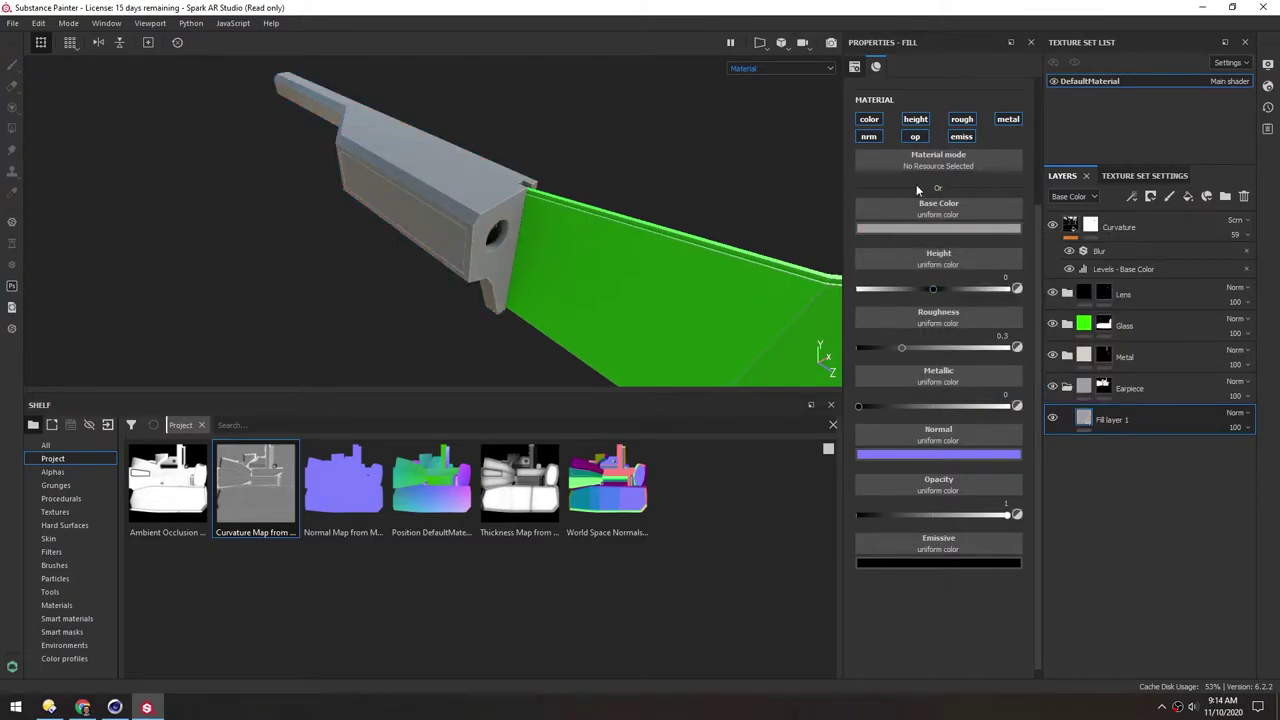
Disable the emissive, opacity and normal channels of the fill layer in the Earpiece folder
{"action": "left_click", "coordinate": [961, 136]}
{"action": "left_click", "coordinate": [909, 137]}
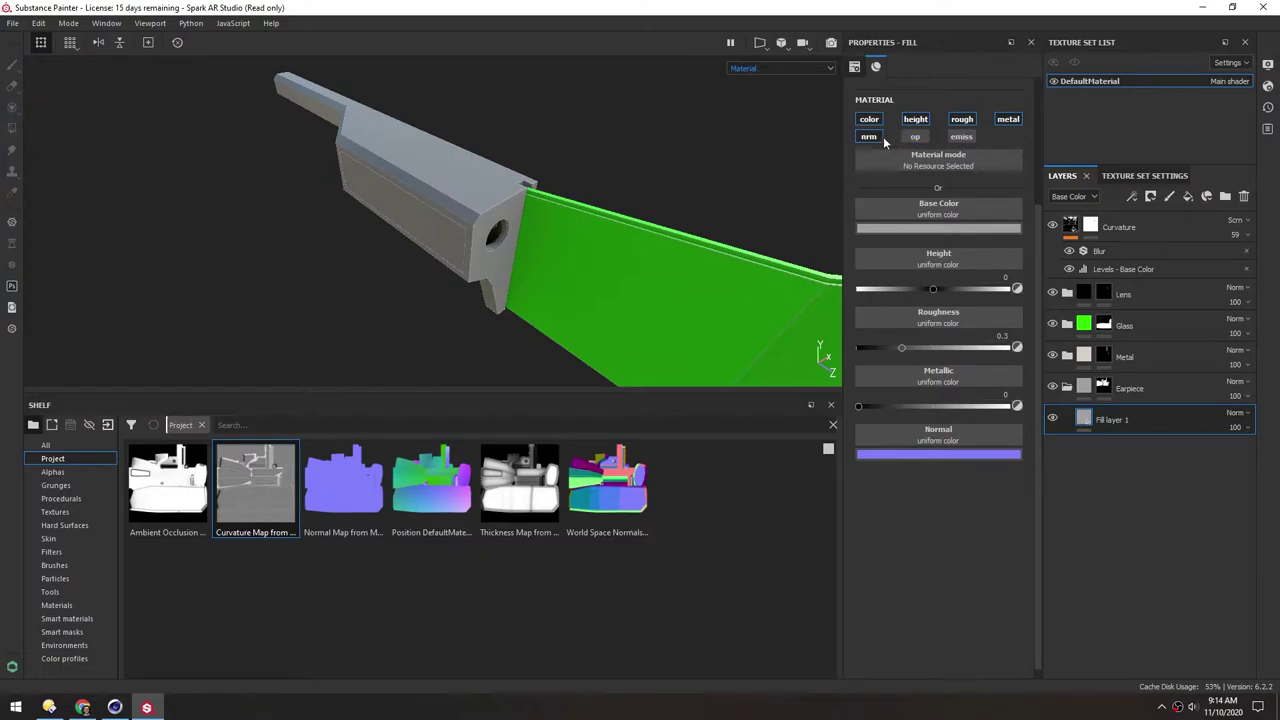
{"action": "left_click", "coordinate": [870, 137]}
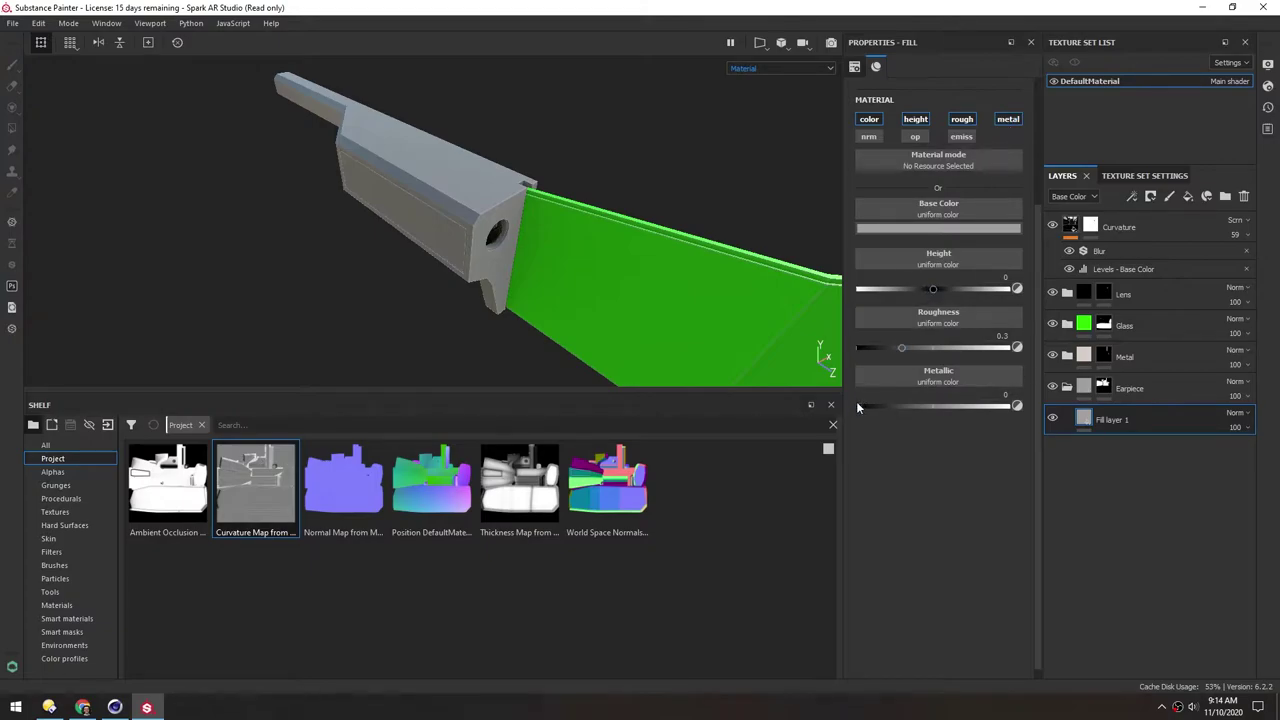
Set the Earpiece fill layer's metallic to 0.5087 and its roughness to 0.4652
{"action": "mouse_move", "coordinate": [857, 405]}
{"action": "left_mouse_down"}
{"action": "mouse_move", "coordinate": [980, 406]}
{"action": "mouse_move", "coordinate": [934, 406]}
{"action": "left_mouse_up"}
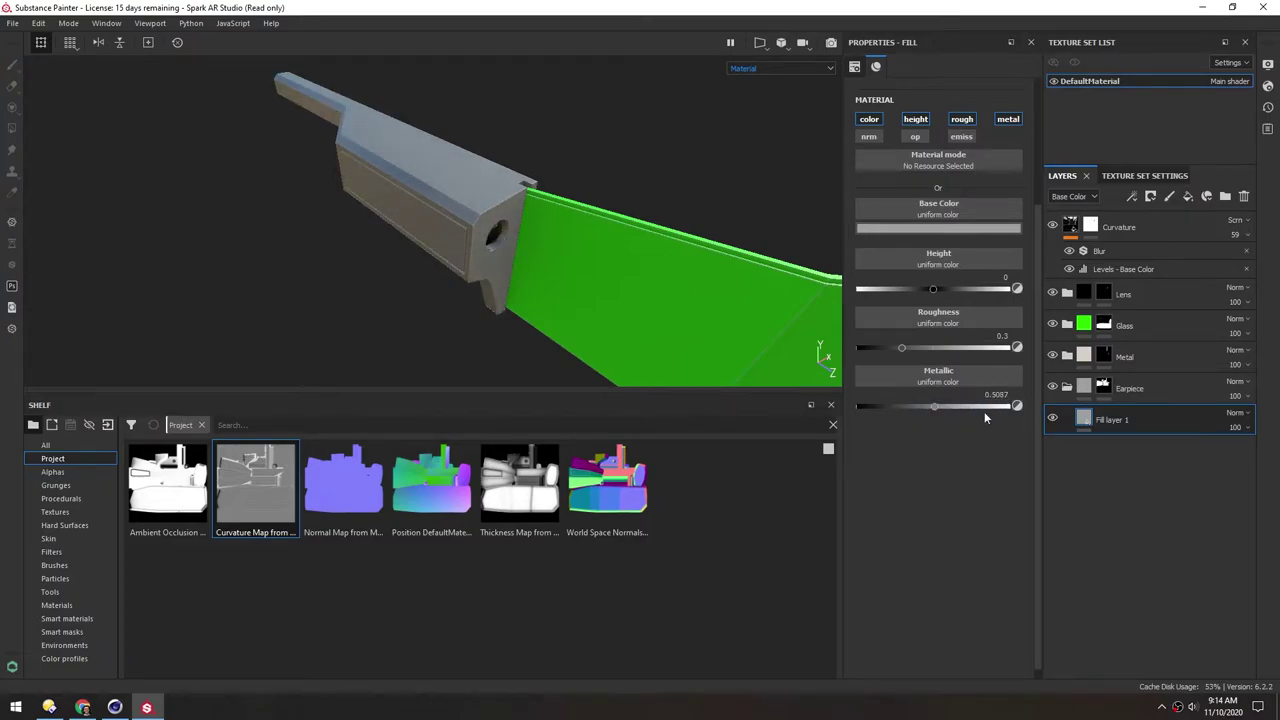
{"action": "mouse_move", "coordinate": [460, 176]}
{"action": "left_mouse_down", "text": "alt"}
{"action": "mouse_move", "coordinate": [443, 177]}
{"action": "mouse_move", "coordinate": [519, 170]}
{"action": "mouse_move", "coordinate": [560, 206]}
{"action": "mouse_move", "coordinate": [440, 213]}
{"action": "mouse_move", "coordinate": [453, 193]}
{"action": "left_mouse_up", "text": "alt"}
{"action": "left_click_drag", "start_coordinate": [902, 348], "coordinate": [927, 348]}
{"action": "left_click_drag", "start_coordinate": [396, 197], "coordinate": [432, 214], "text": "alt"}
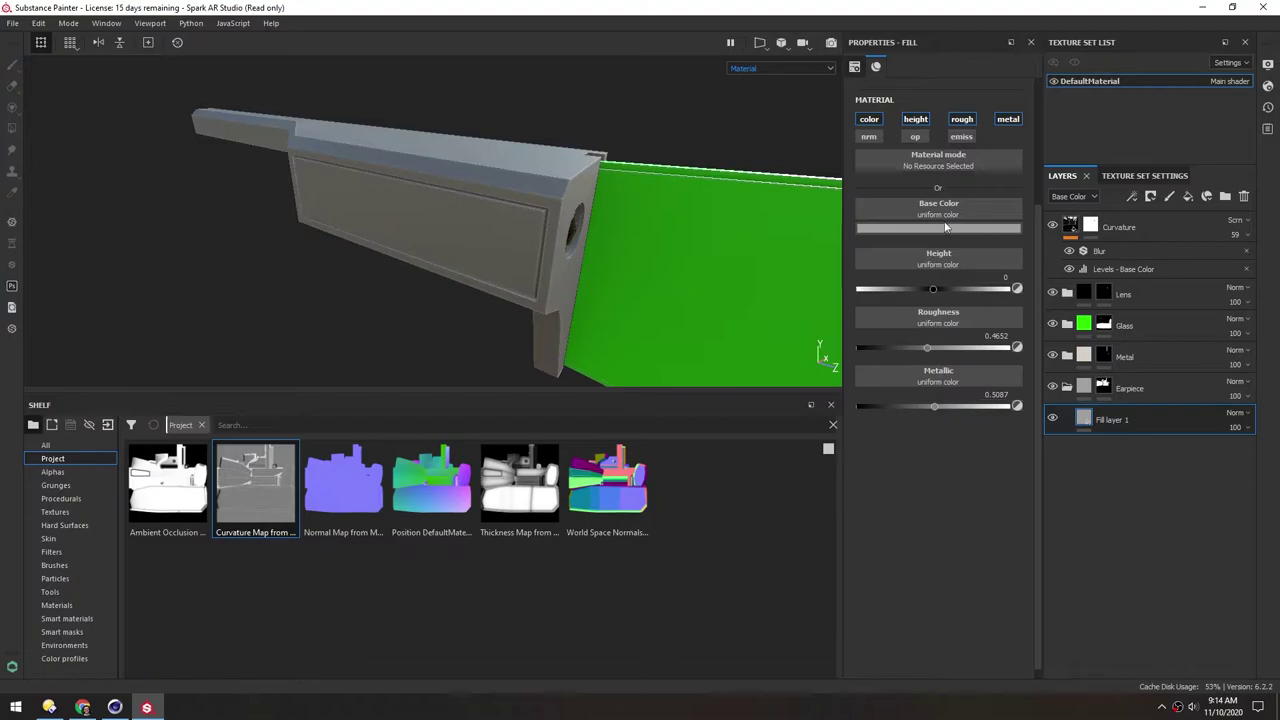
Add a new folder directly above the Earpiece folder and give it a black mask
{"action": "left_click", "coordinate": [1225, 196]}
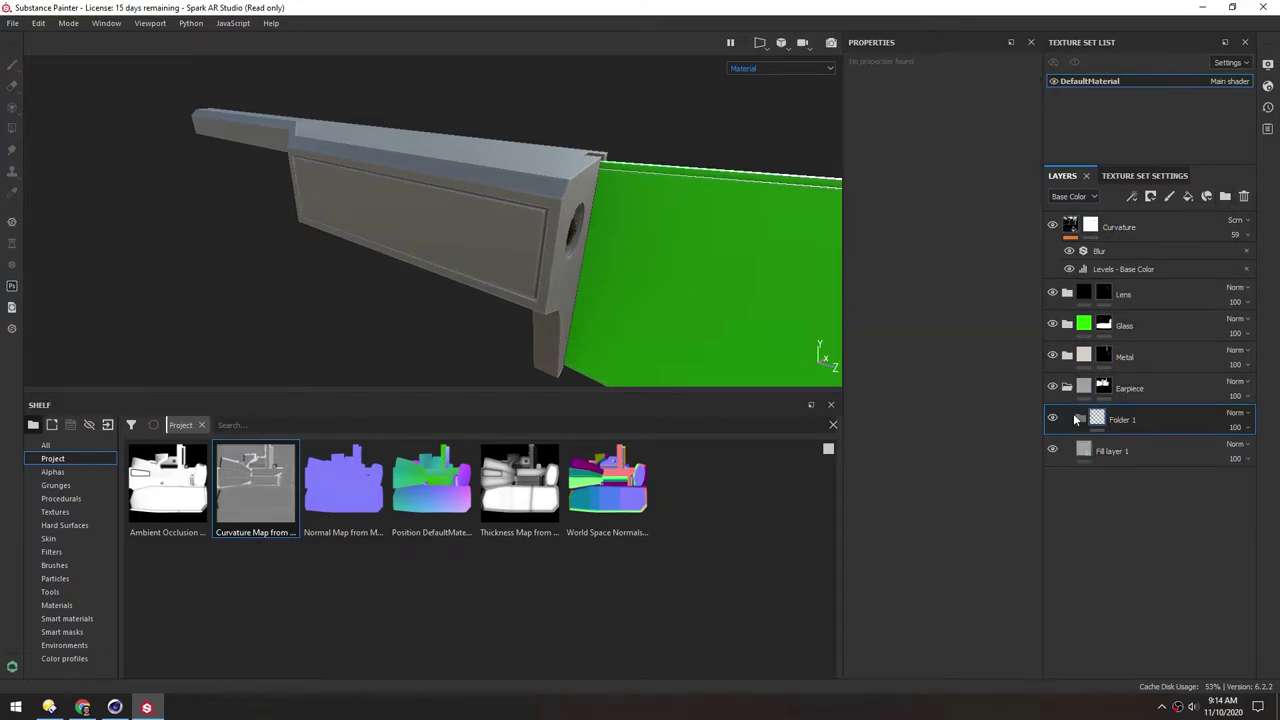
{"action": "double_click", "coordinate": [1122, 420]}
{"action": "left_click_drag", "start_coordinate": [1122, 424], "coordinate": [1121, 374]}
{"action": "right_click", "coordinate": [1080, 385]}
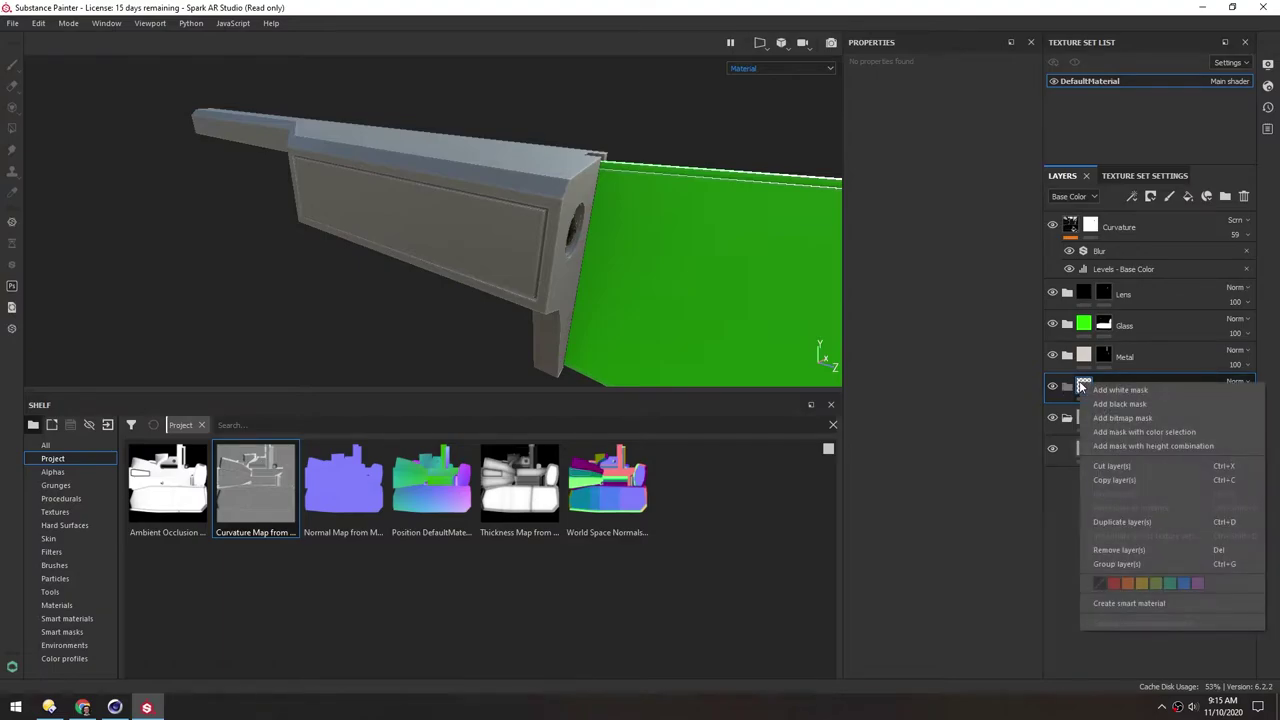
{"action": "left_click", "coordinate": [1119, 403]}
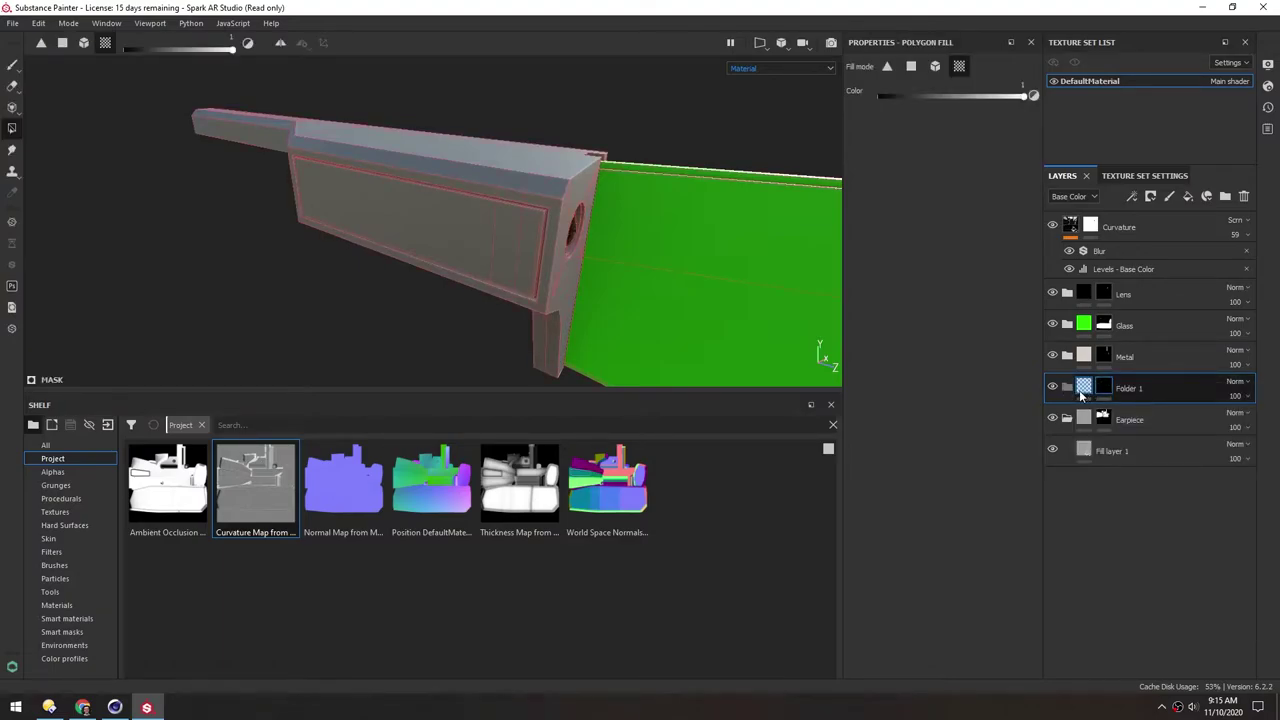
Put a fill layer with a pure white base color in the new folder and rename the folder Battery Panel
{"action": "left_click", "coordinate": [1188, 196]}
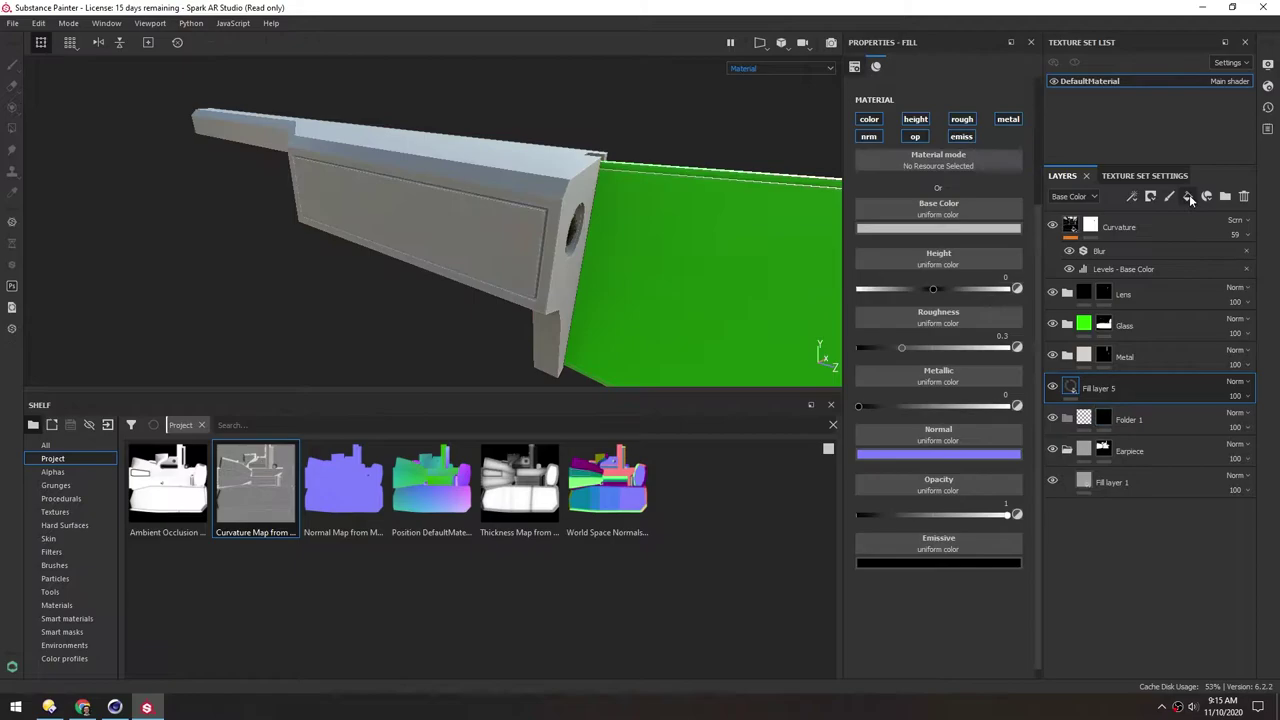
{"action": "left_click_drag", "start_coordinate": [1067, 400], "coordinate": [1095, 420]}
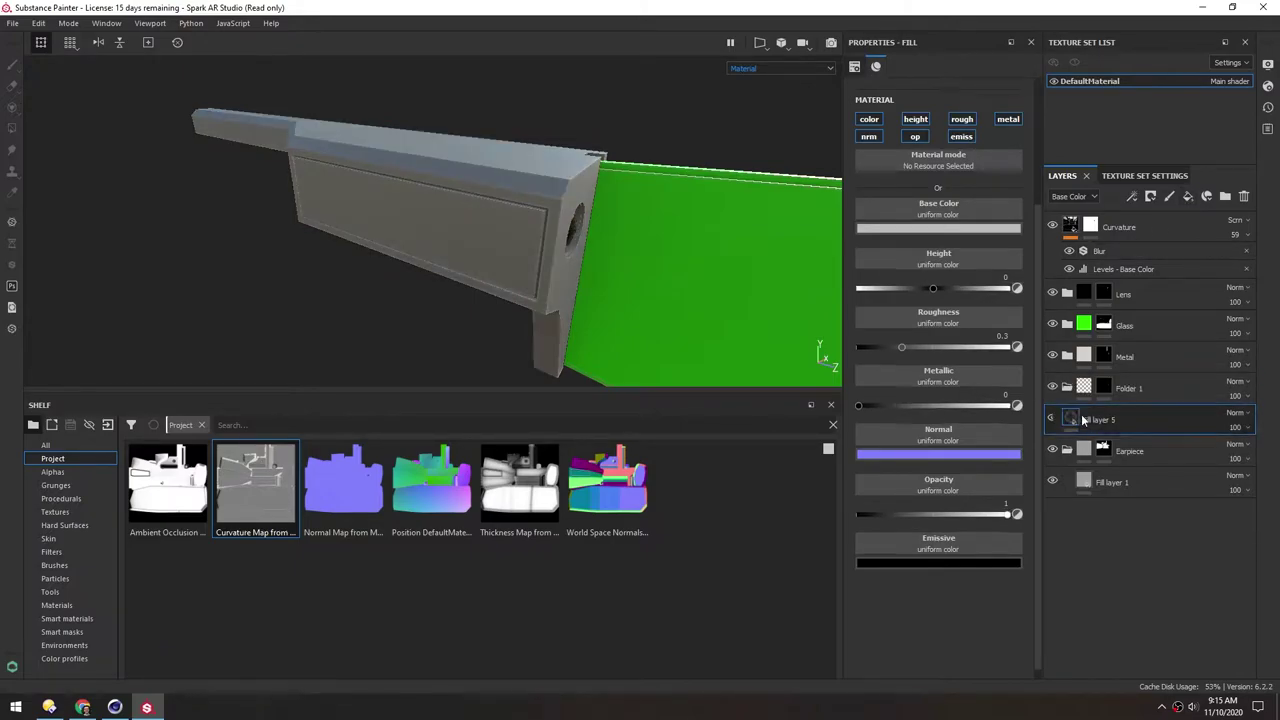
{"action": "left_click", "coordinate": [926, 230]}
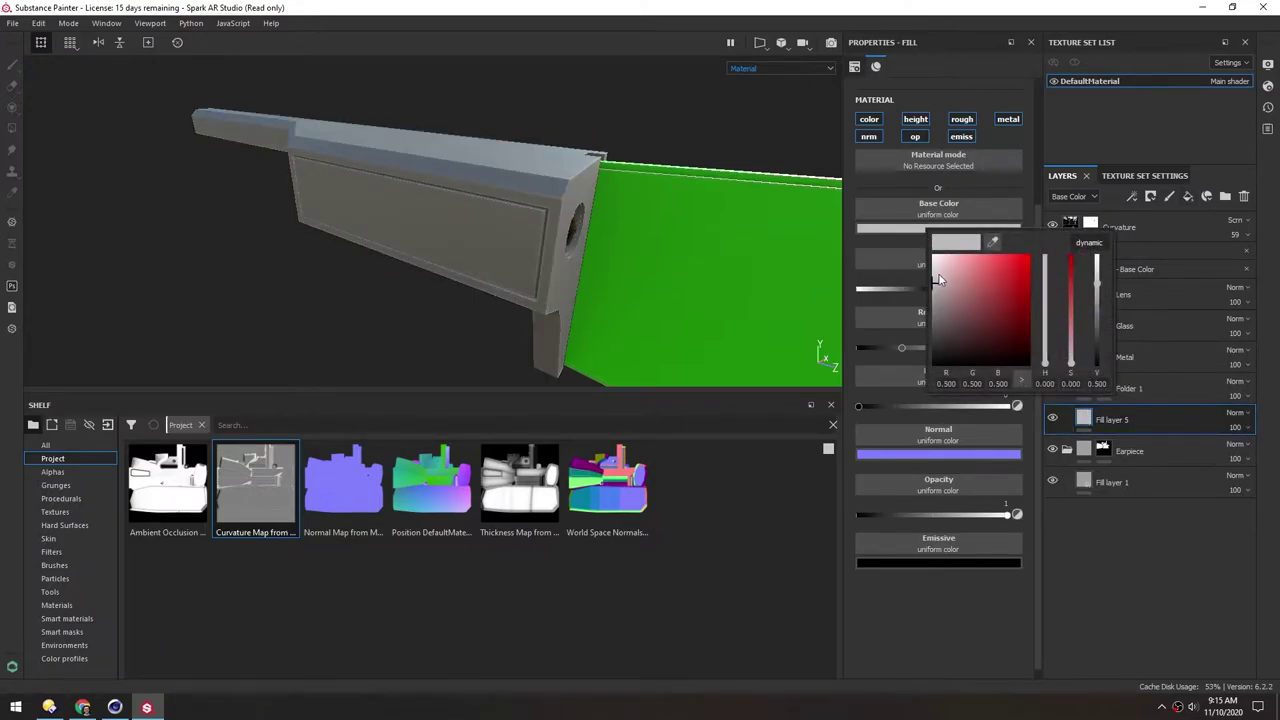
{"action": "mouse_move", "coordinate": [934, 271]}
{"action": "left_mouse_down"}
{"action": "mouse_move", "coordinate": [934, 323]}
{"action": "mouse_move", "coordinate": [928, 255]}
{"action": "left_mouse_up"}
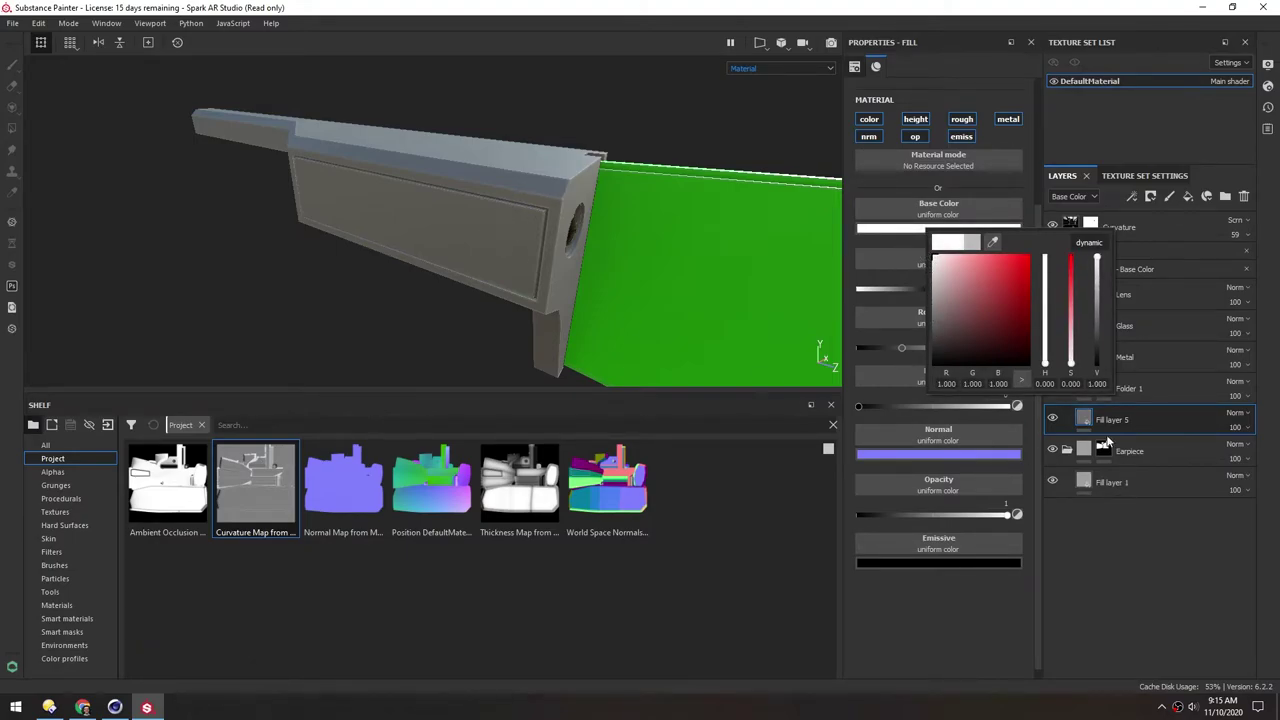
{"action": "left_click_drag", "start_coordinate": [1085, 424], "coordinate": [1122, 398]}
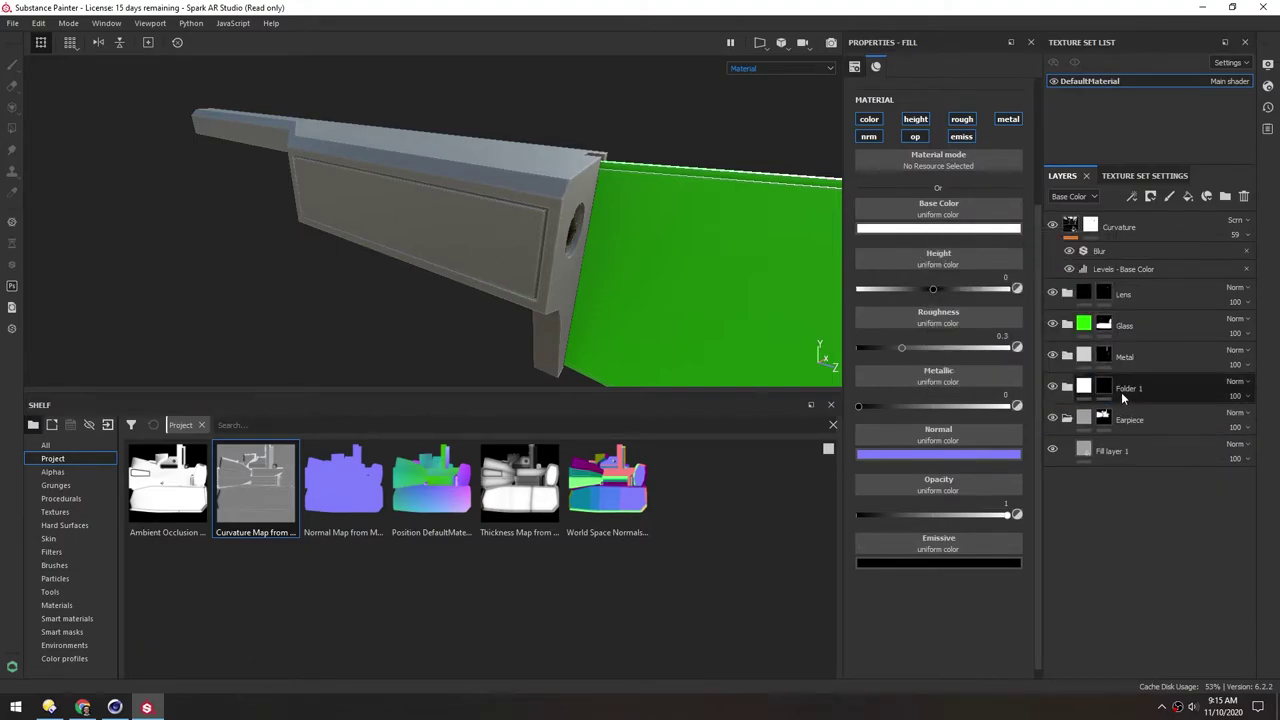
{"action": "double_click", "coordinate": [1126, 389]}
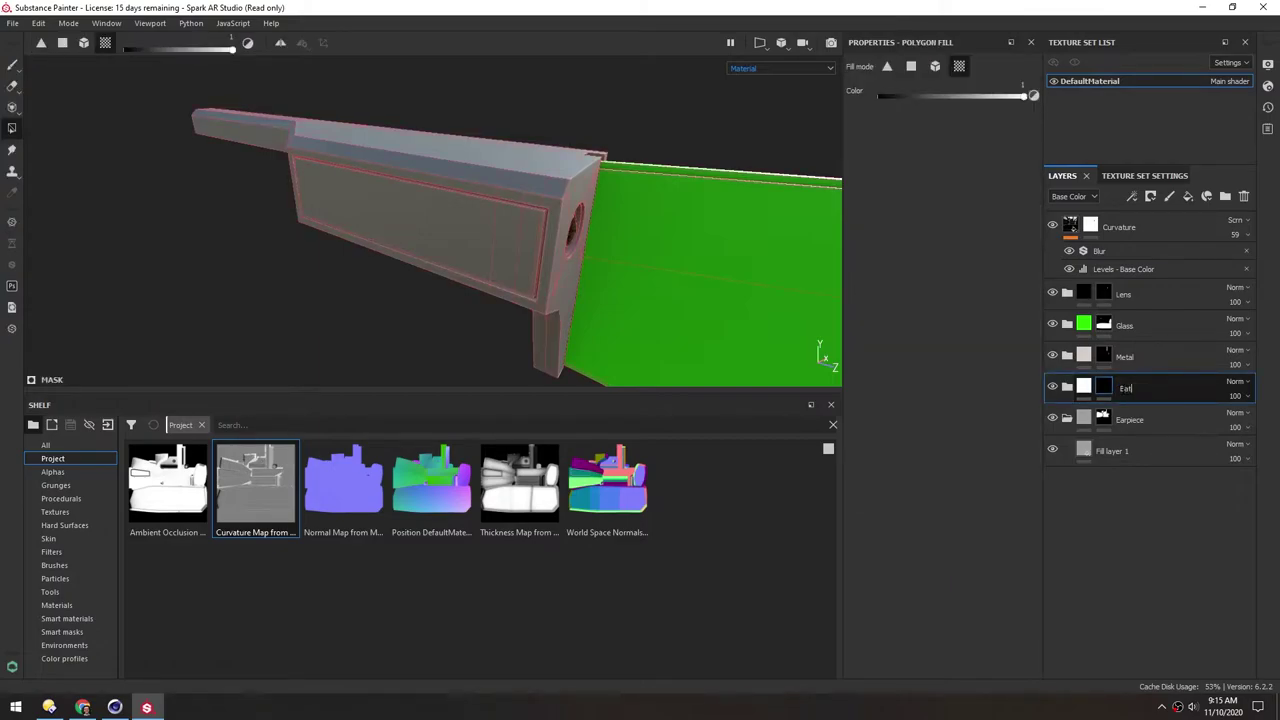
{"action": "key", "text": "Return"}
Fill the battery panel's large outer faces into the Battery Panel mask with quad polygon fill
{"action": "left_click", "coordinate": [62, 43]}
{"action": "mouse_move", "coordinate": [334, 188]}
{"action": "left_mouse_down", "text": "alt"}
{"action": "mouse_move", "coordinate": [424, 232]}
{"action": "mouse_move", "coordinate": [626, 230]}
{"action": "mouse_move", "coordinate": [620, 213]}
{"action": "mouse_move", "coordinate": [335, 182]}
{"action": "left_mouse_up", "text": "alt"}
{"action": "mouse_move", "coordinate": [335, 182]}
{"action": "left_mouse_down", "text": "alt"}
{"action": "mouse_move", "coordinate": [322, 177]}
{"action": "mouse_move", "coordinate": [405, 178]}
{"action": "mouse_move", "coordinate": [320, 184]}
{"action": "mouse_move", "coordinate": [440, 175]}
{"action": "mouse_move", "coordinate": [222, 172]}
{"action": "mouse_move", "coordinate": [226, 143]}
{"action": "mouse_move", "coordinate": [229, 189]}
{"action": "mouse_move", "coordinate": [446, 160]}
{"action": "mouse_move", "coordinate": [456, 174]}
{"action": "left_mouse_up", "text": "alt"}
{"action": "scroll", "coordinate": [562, 209], "scroll_direction": "up", "scroll_amount": 6}
{"action": "left_click_drag", "start_coordinate": [546, 194], "coordinate": [544, 157], "text": "alt"}
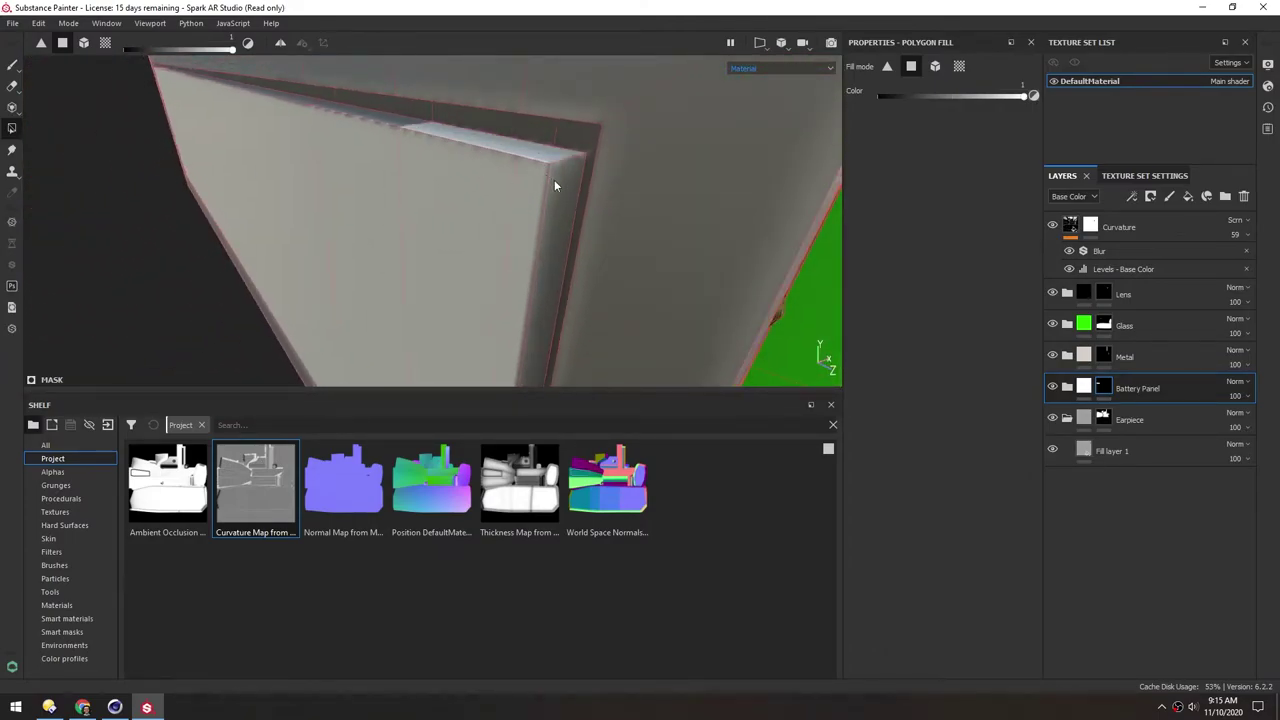
{"action": "left_click_drag", "start_coordinate": [292, 111], "coordinate": [409, 172], "text": "alt"}
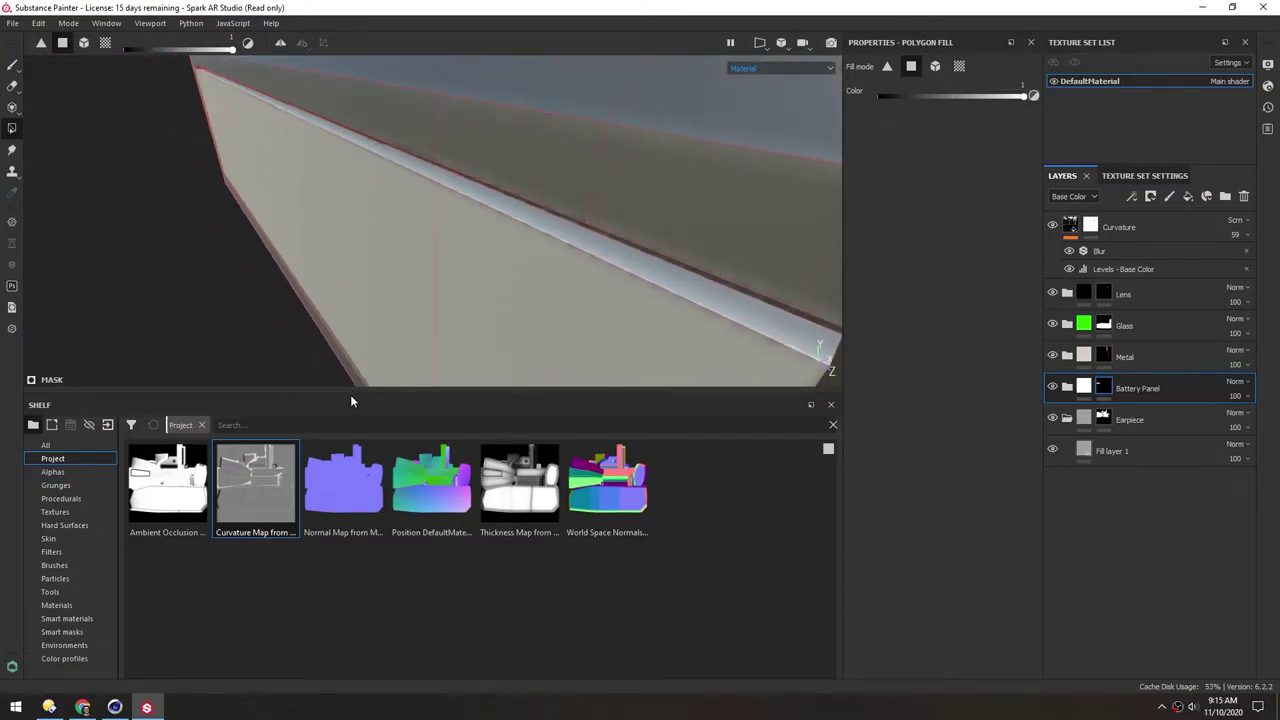
Enlarge the viewport and show the panel's UV island in the 2D-only view with the Base Color display
{"action": "left_click_drag", "start_coordinate": [351, 396], "coordinate": [350, 511]}
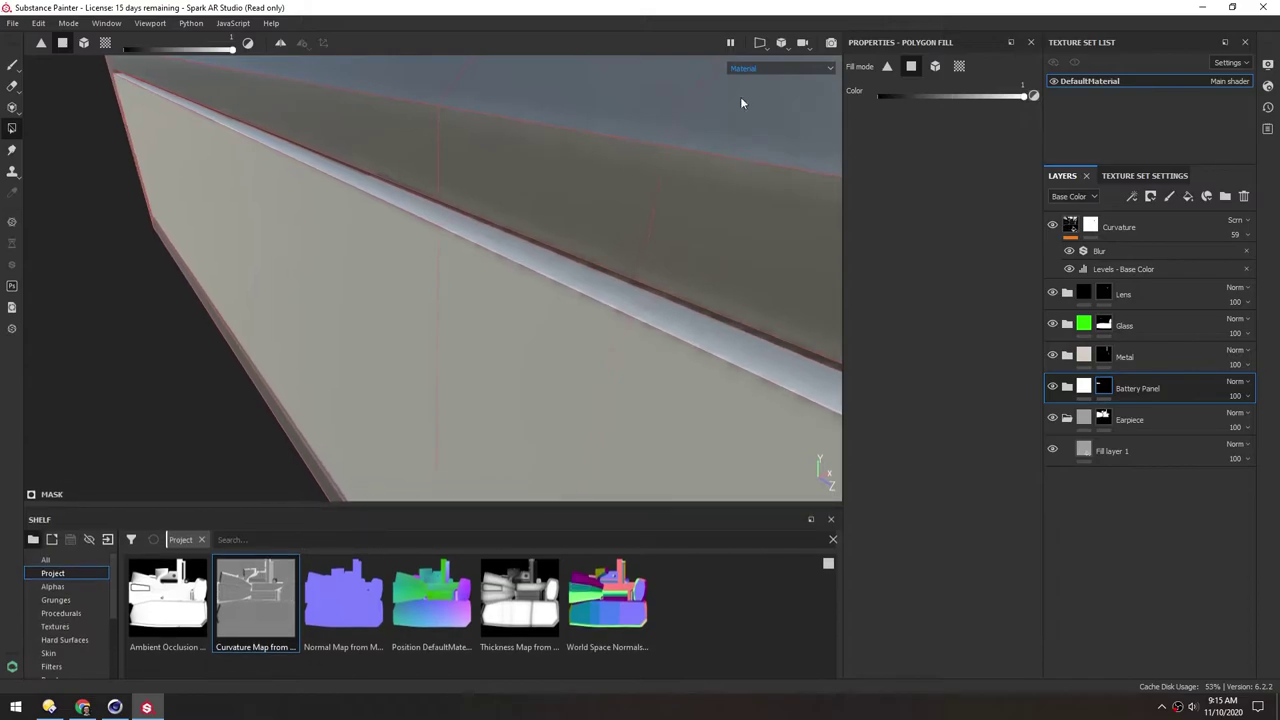
{"action": "left_click", "coordinate": [762, 44]}
{"action": "left_click", "coordinate": [778, 95]}
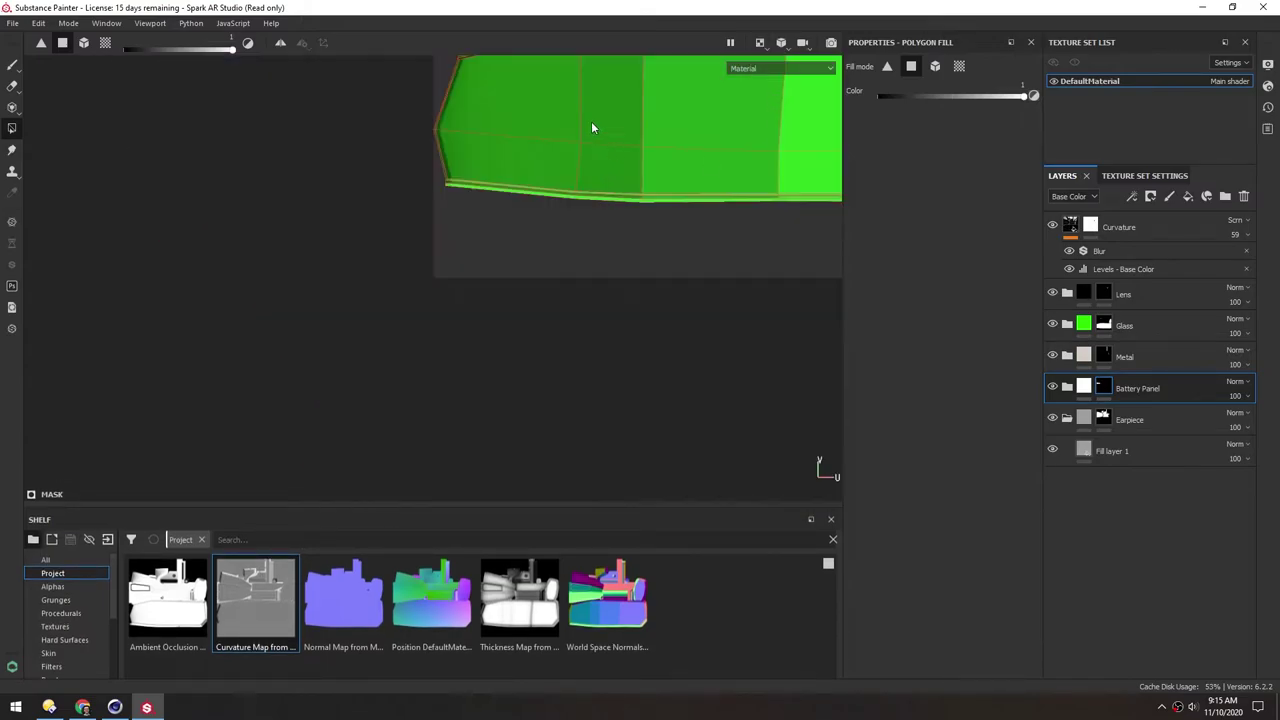
{"action": "scroll", "coordinate": [448, 200], "scroll_direction": "up", "scroll_amount": 5}
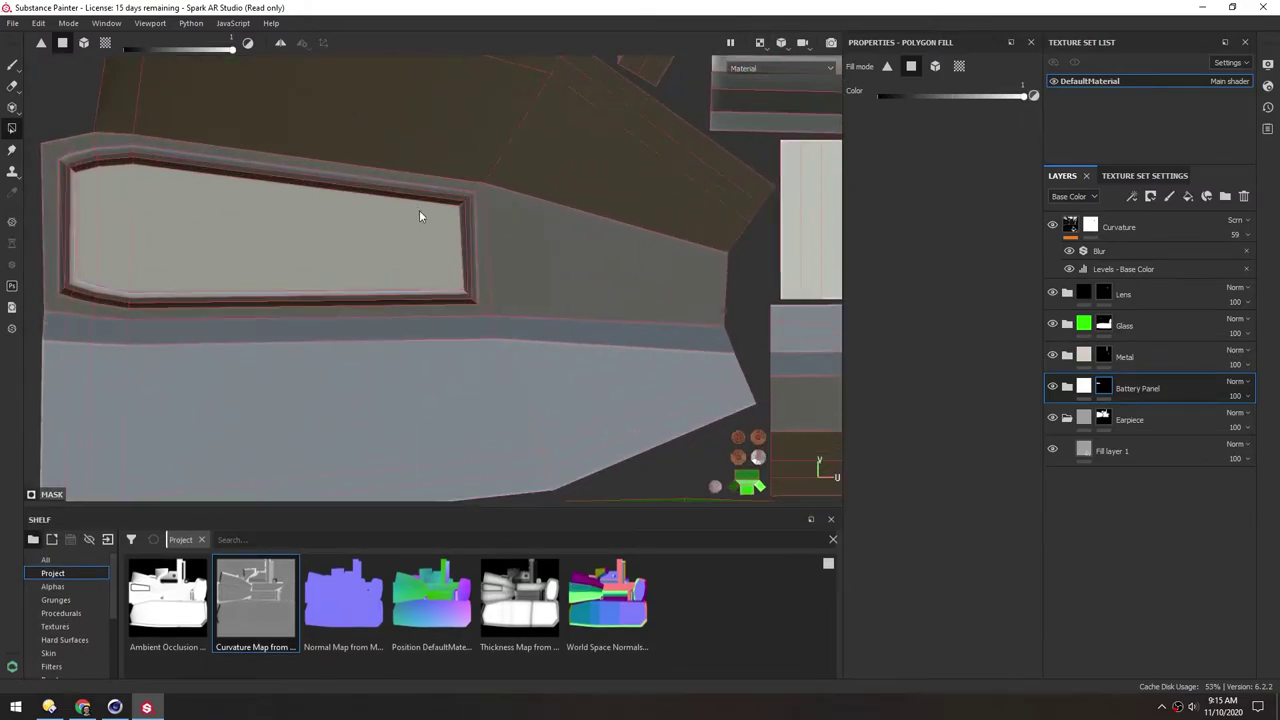
{"action": "scroll", "coordinate": [434, 218], "scroll_direction": "up", "scroll_amount": 4}
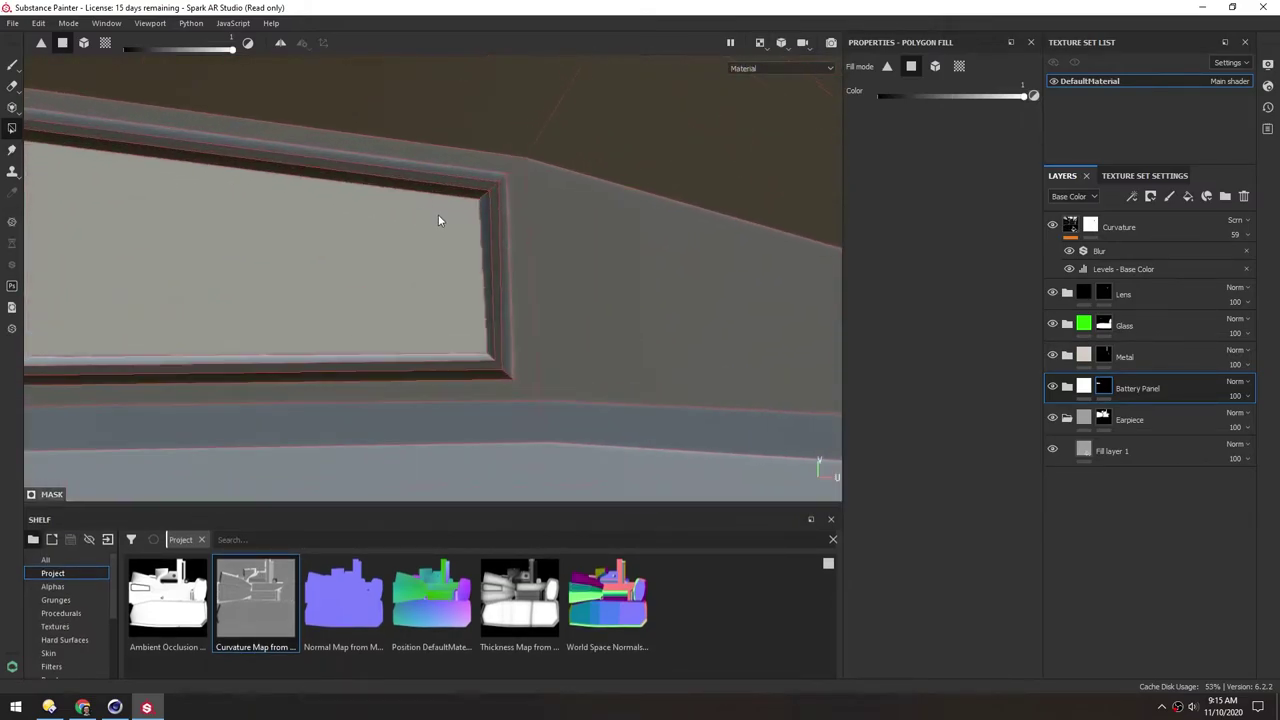
{"action": "left_click", "coordinate": [754, 69]}
{"action": "left_click", "coordinate": [765, 110]}
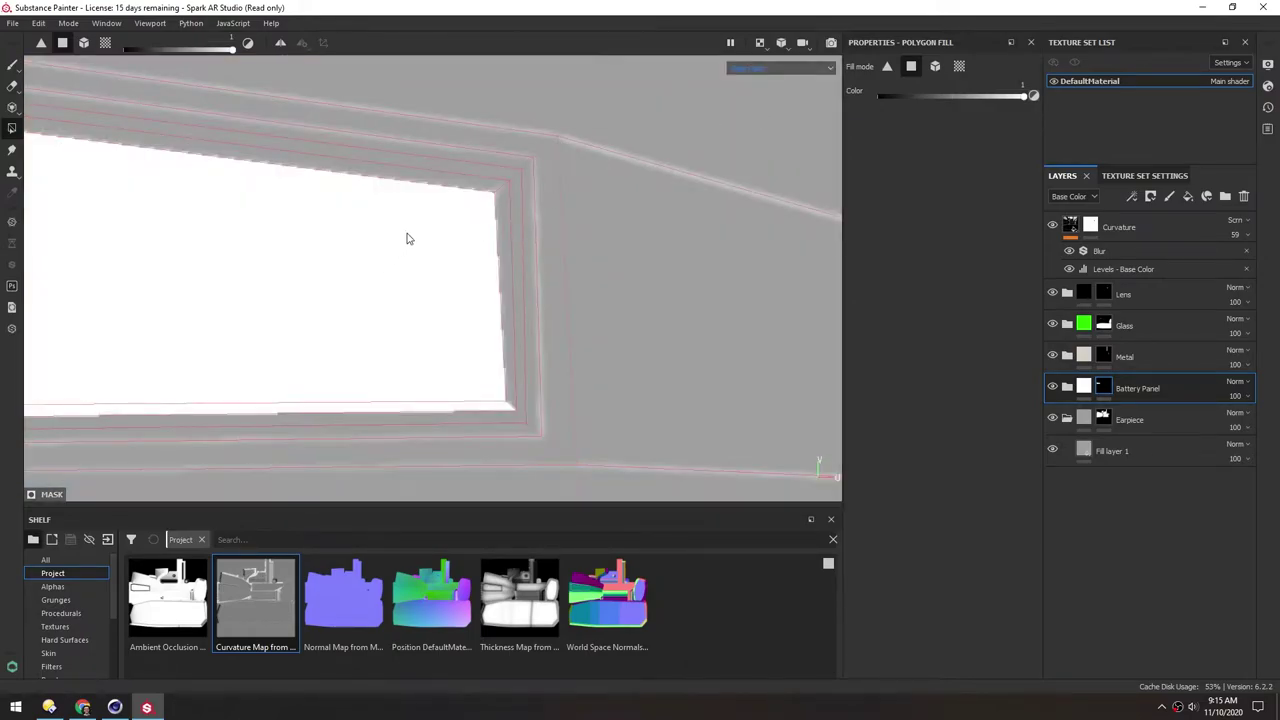
Fill the bevel faces along the battery panel's long upper edge and narrow end into the mask
{"action": "scroll", "coordinate": [407, 238], "scroll_direction": "up", "scroll_amount": 2}
{"action": "left_click", "coordinate": [550, 197]}
{"action": "left_click", "coordinate": [567, 208]}
{"action": "scroll", "coordinate": [506, 225], "scroll_direction": "down", "scroll_amount": 5}
Fill the short bevel faces around the battery panel's upper corner at its wide end into the mask
{"action": "middle_click_drag", "start_coordinate": [250, 218], "coordinate": [548, 252], "text": "alt"}
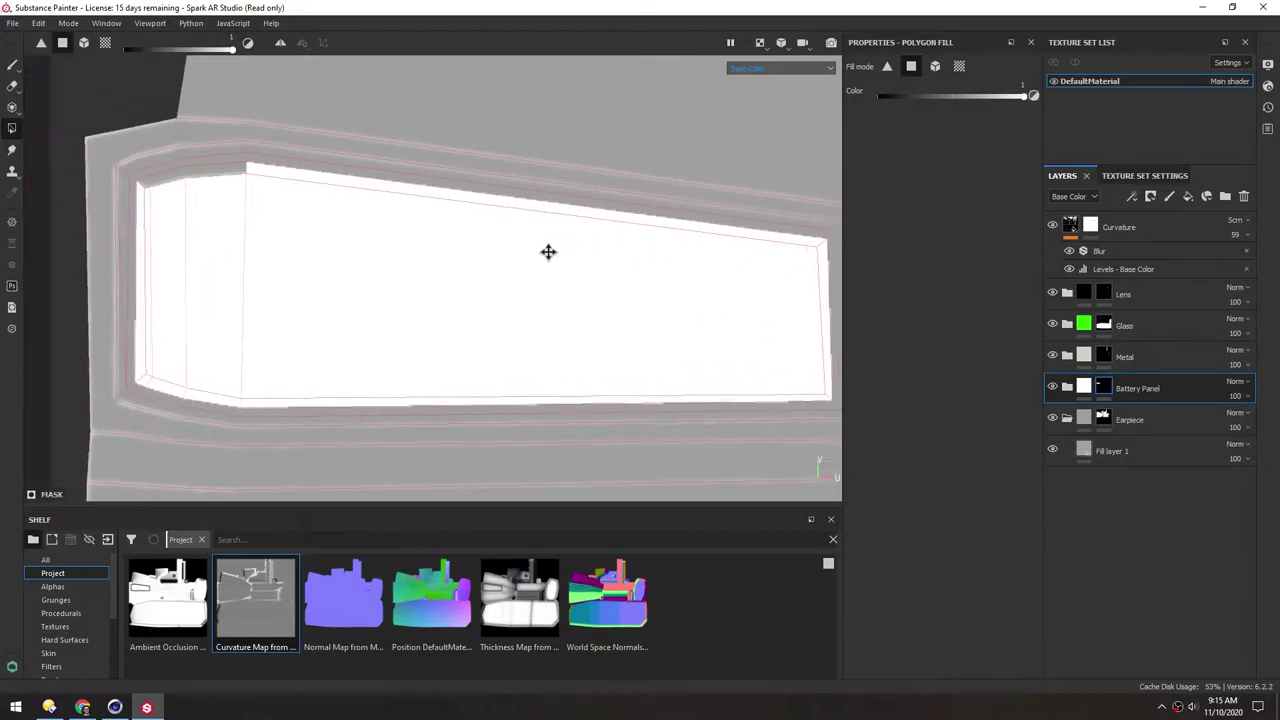
{"action": "middle_click_drag", "start_coordinate": [298, 240], "coordinate": [423, 246], "text": "alt"}
{"action": "scroll", "coordinate": [271, 203], "scroll_direction": "up", "scroll_amount": 3}
{"action": "left_click", "coordinate": [273, 177]}
{"action": "left_click", "coordinate": [325, 166]}
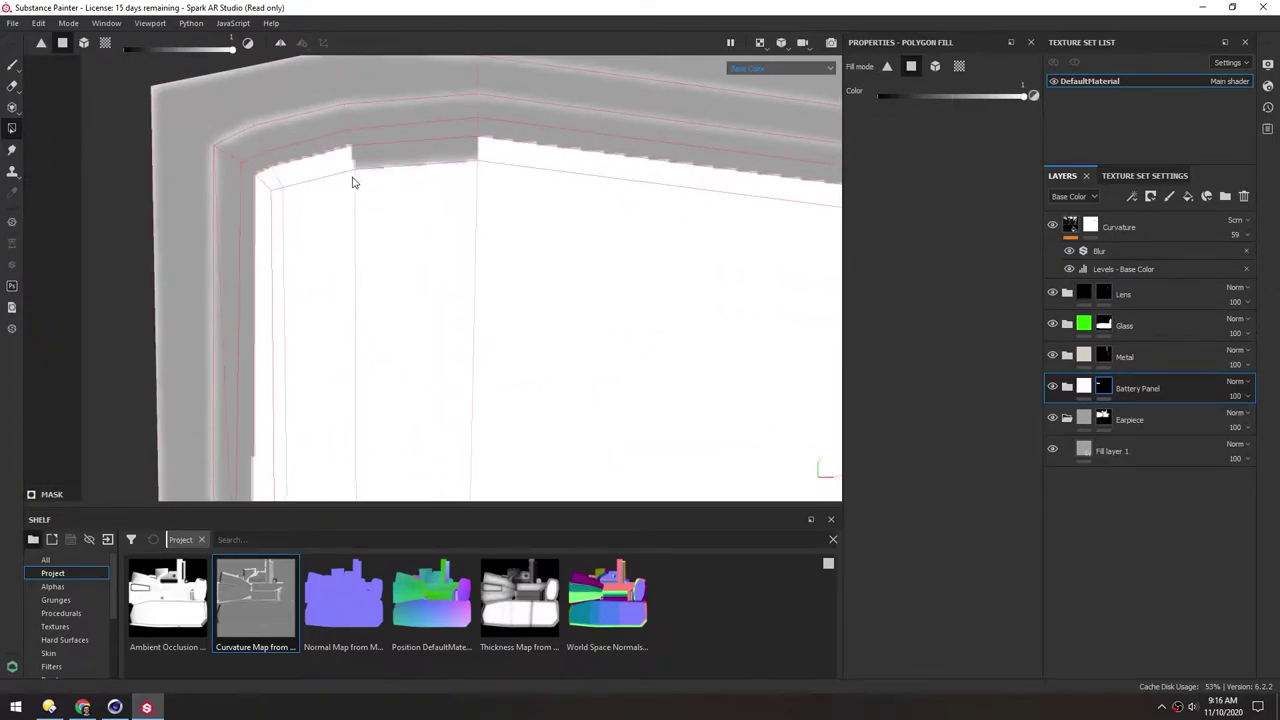
{"action": "left_click", "coordinate": [389, 160]}
{"action": "scroll", "coordinate": [426, 229], "scroll_direction": "down", "scroll_amount": 4}
{"action": "middle_click_drag", "start_coordinate": [628, 256], "coordinate": [455, 229], "text": "alt"}
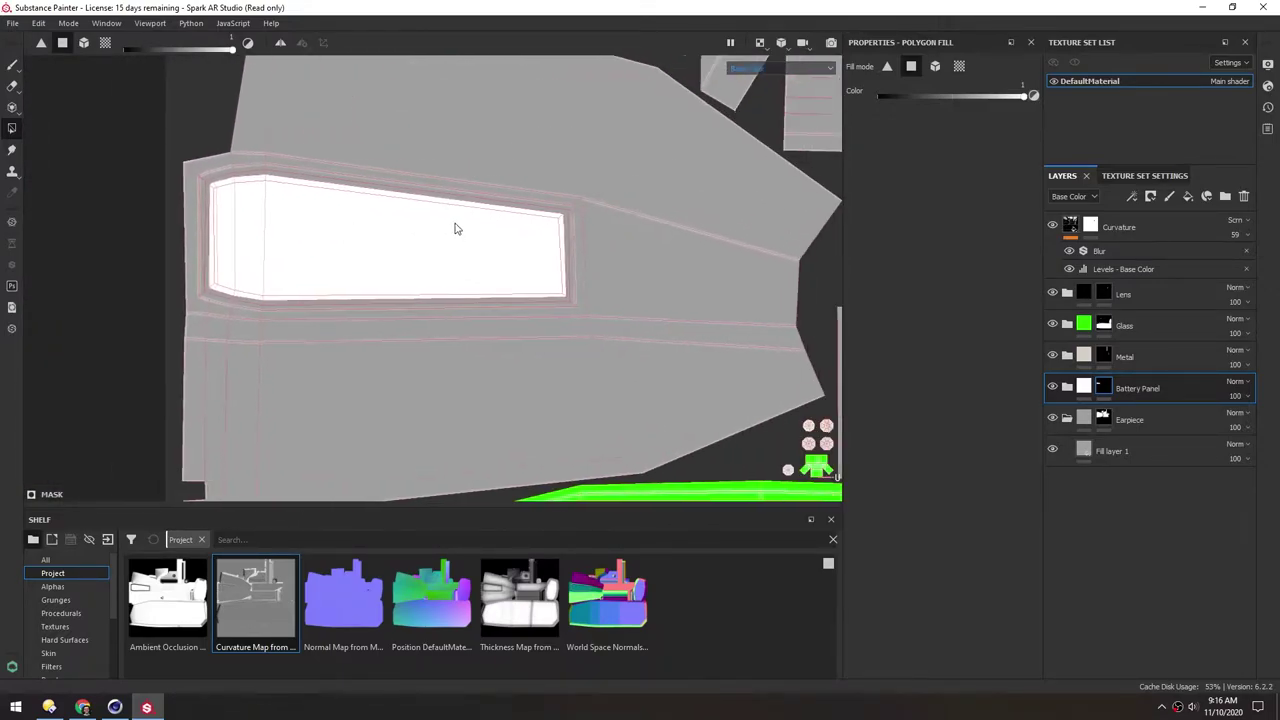
Return to the 3D-only view with the Material display and bring the whole battery panel into view
{"action": "scroll", "coordinate": [455, 229], "scroll_direction": "down", "scroll_amount": 2}
{"action": "scroll", "coordinate": [639, 287], "scroll_direction": "down", "scroll_amount": 3}
{"action": "middle_click_drag", "start_coordinate": [625, 281], "coordinate": [480, 263], "text": "alt"}
{"action": "scroll", "coordinate": [533, 265], "scroll_direction": "down", "scroll_amount": 1}
{"action": "left_click", "coordinate": [781, 42]}
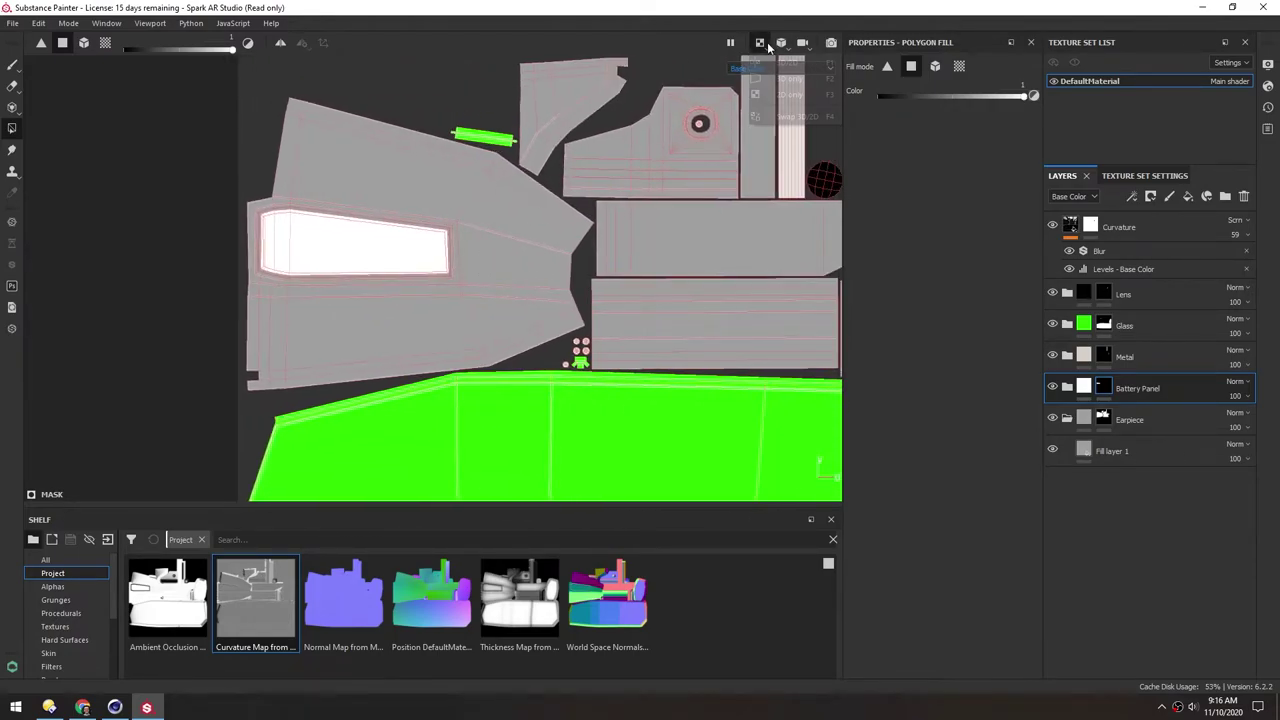
{"action": "left_click", "coordinate": [781, 83]}
{"action": "scroll", "coordinate": [429, 254], "scroll_direction": "down", "scroll_amount": 5}
{"action": "mouse_move", "coordinate": [429, 254]}
{"action": "left_mouse_down", "text": "alt"}
{"action": "mouse_move", "coordinate": [403, 246]}
{"action": "mouse_move", "coordinate": [434, 334]}
{"action": "mouse_move", "coordinate": [374, 326]}
{"action": "mouse_move", "coordinate": [381, 273]}
{"action": "left_mouse_up", "text": "alt"}
{"action": "left_click", "coordinate": [750, 68]}
{"action": "left_click", "coordinate": [742, 84]}
{"action": "scroll", "coordinate": [424, 263], "scroll_direction": "up", "scroll_amount": 1}
{"action": "key", "text": "1"}
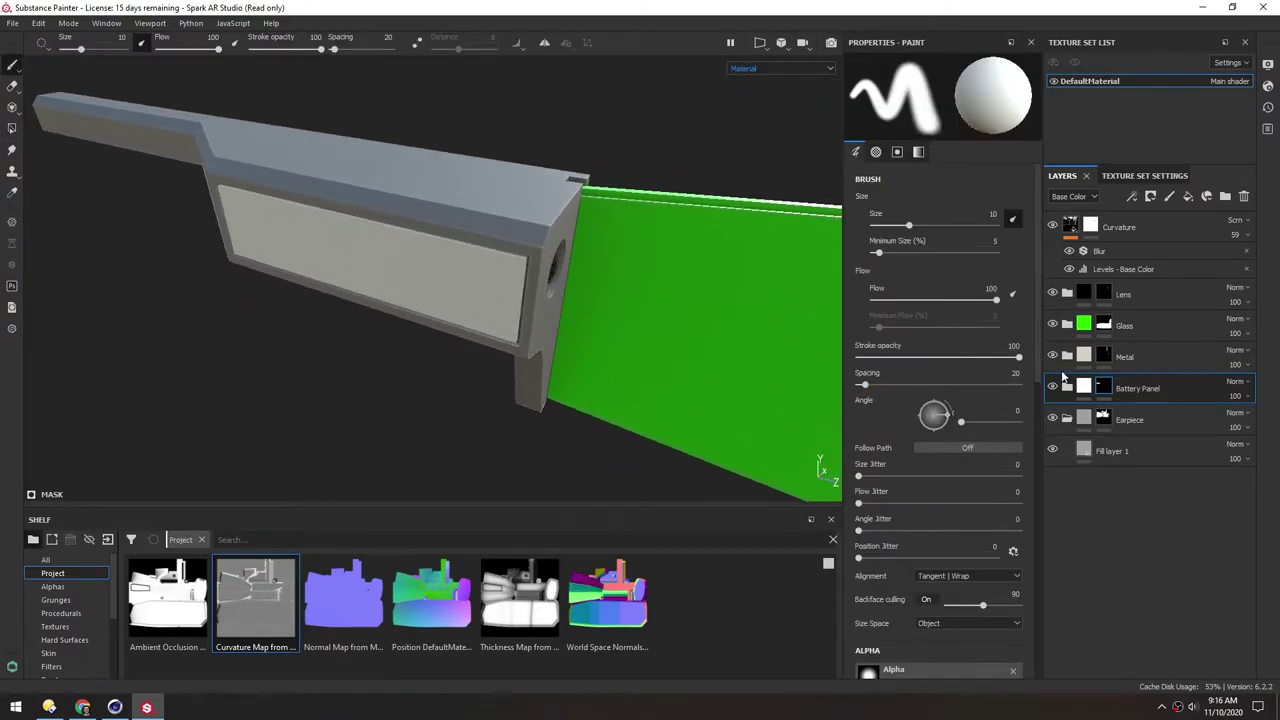
Open the Battery Panel folder and adjust the brightness of its fill layer's white base color
{"action": "left_click", "coordinate": [1067, 387]}
{"action": "left_click", "coordinate": [1090, 417]}
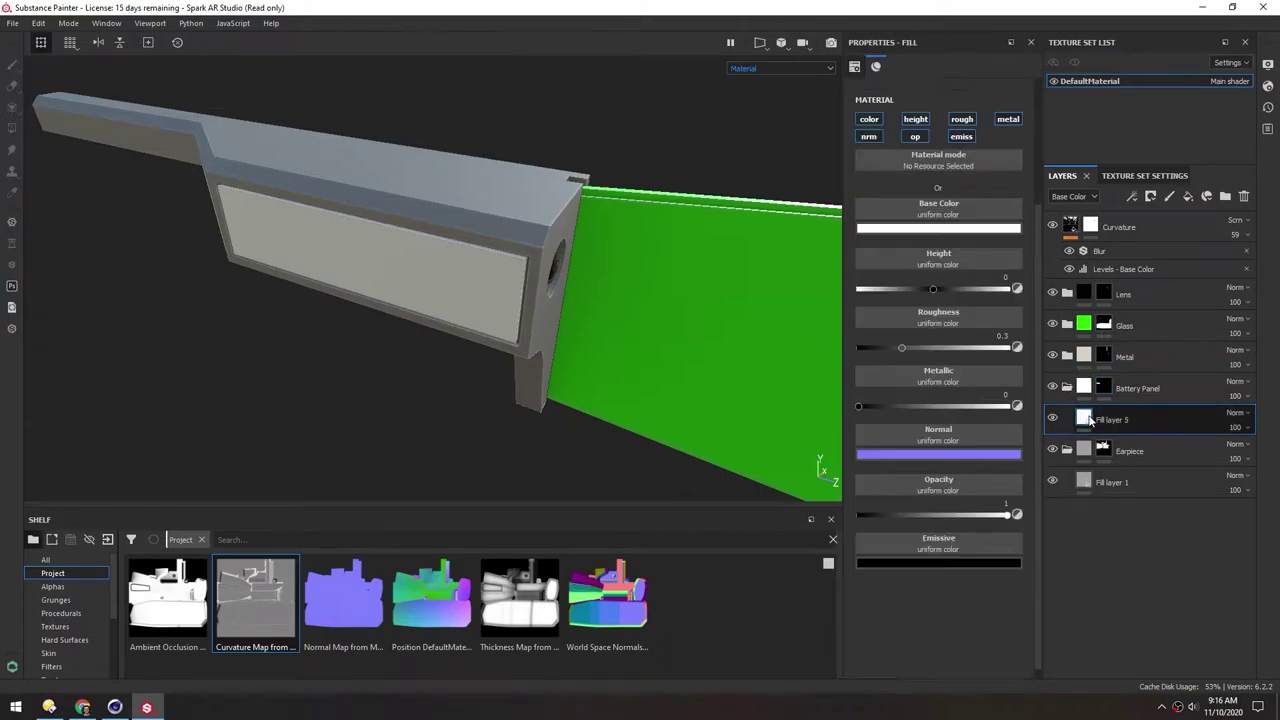
{"action": "left_click", "coordinate": [918, 229]}
{"action": "mouse_move", "coordinate": [1089, 264]}
{"action": "left_mouse_down"}
{"action": "mouse_move", "coordinate": [1096, 340]}
{"action": "mouse_move", "coordinate": [1086, 258]}
{"action": "left_mouse_up"}
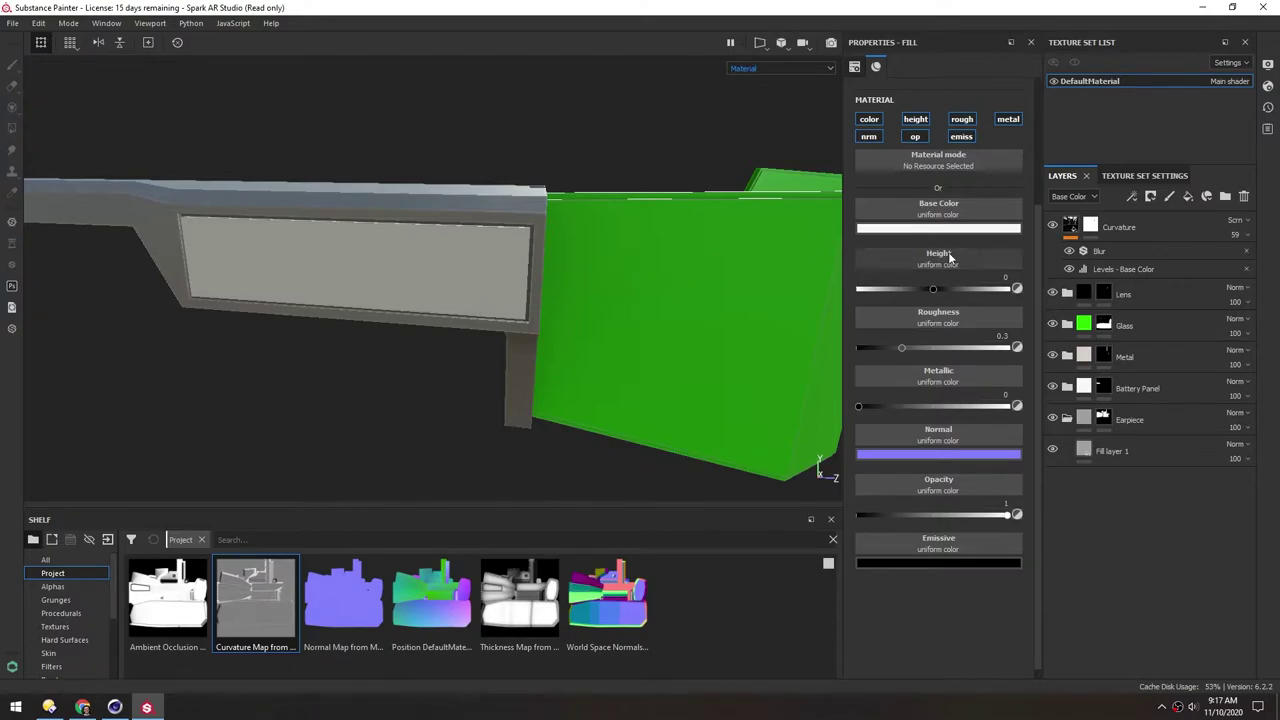
{"action": "left_click", "coordinate": [1225, 196]}
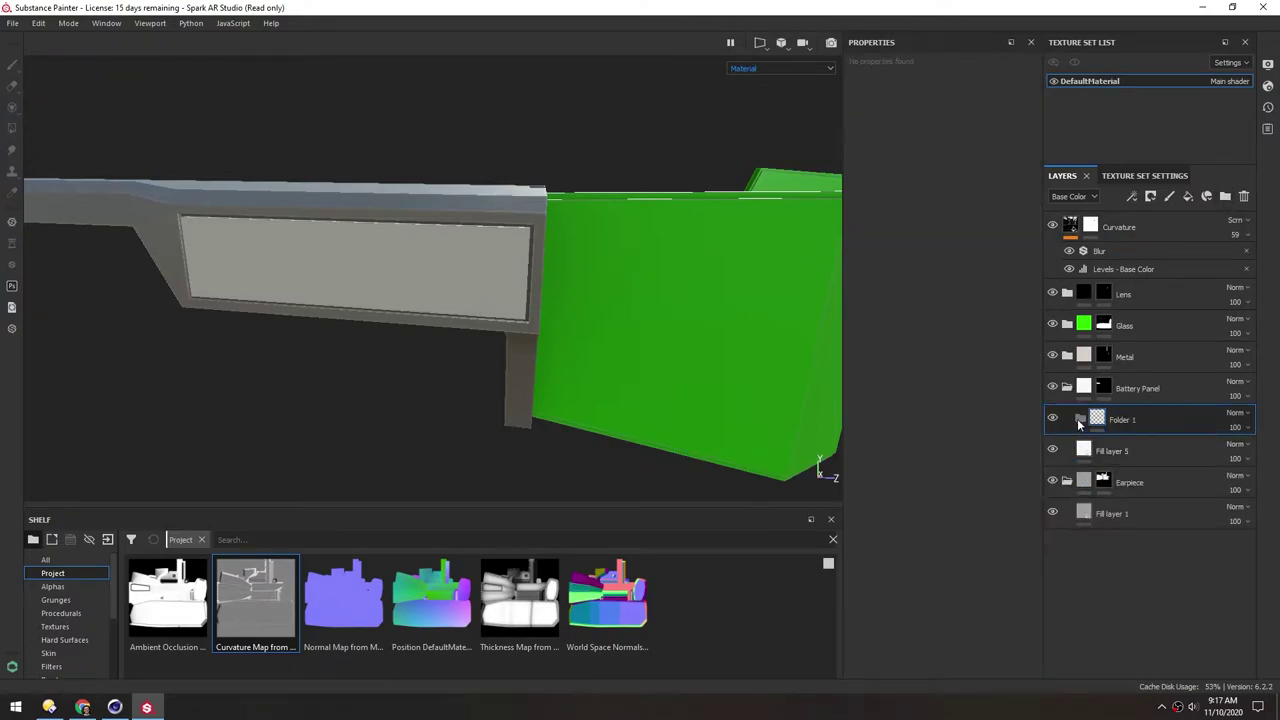
{"action": "double_click", "coordinate": [1120, 422]}
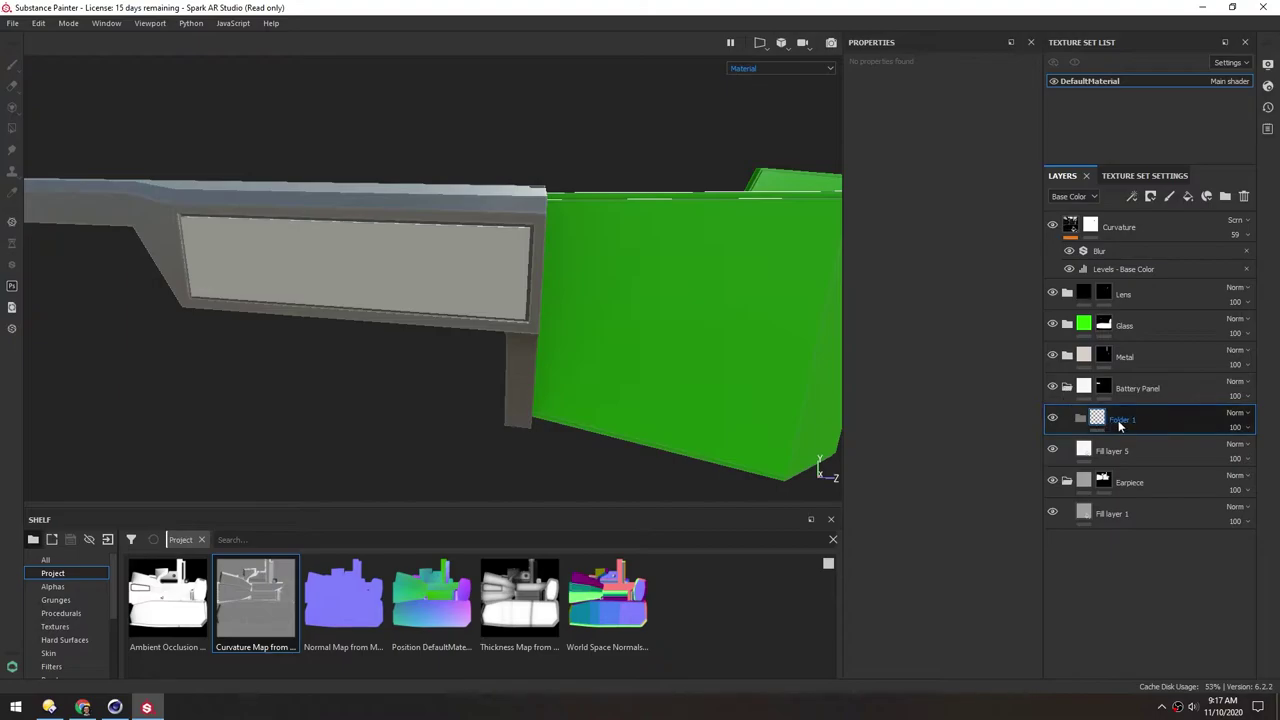
{"action": "left_click_drag", "start_coordinate": [1118, 421], "coordinate": [1104, 375]}
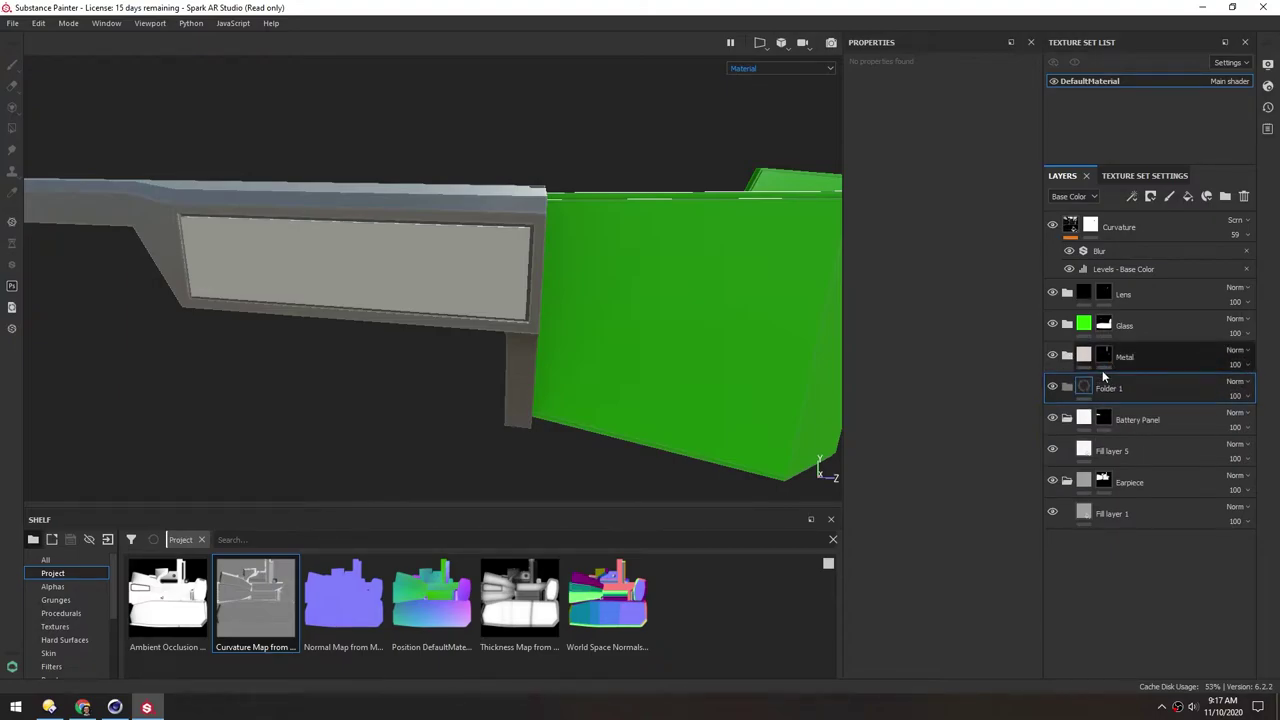
{"action": "double_click", "coordinate": [1108, 388]}
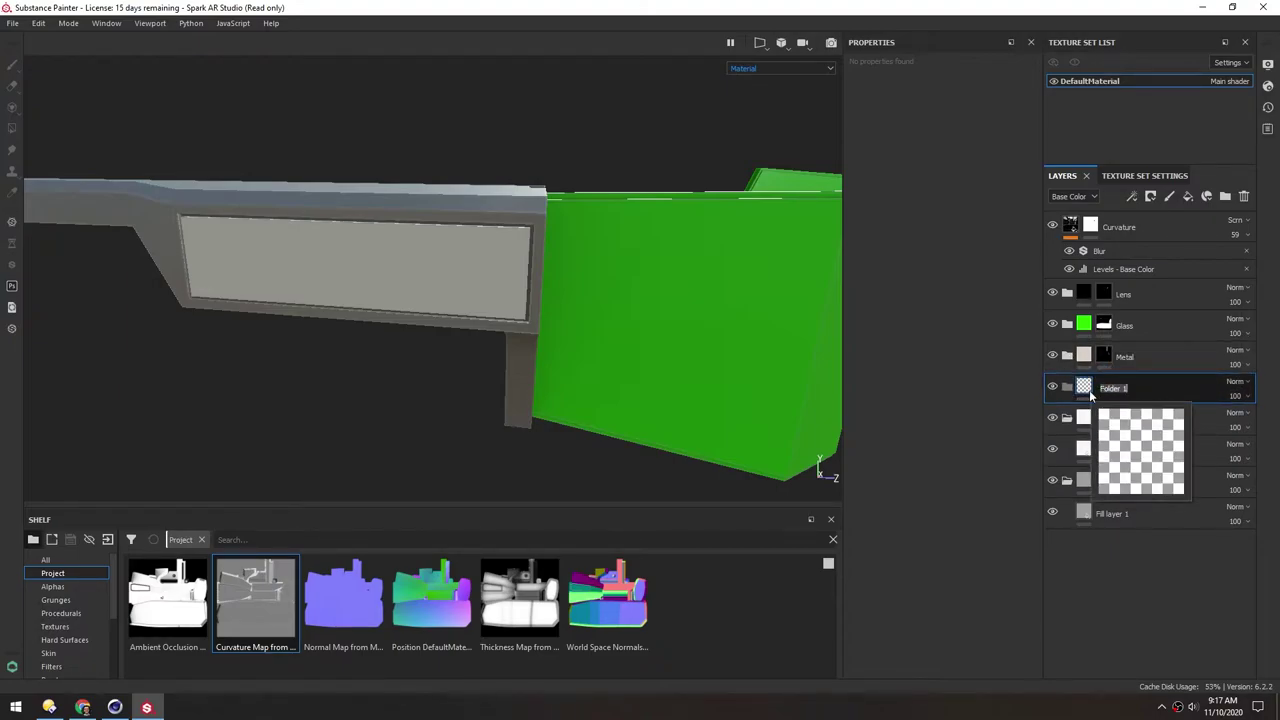
{"action": "type", "text": "Battery Panel Details"}
{"action": "key", "text": "Return"}
{"action": "key", "text": "Delete"}
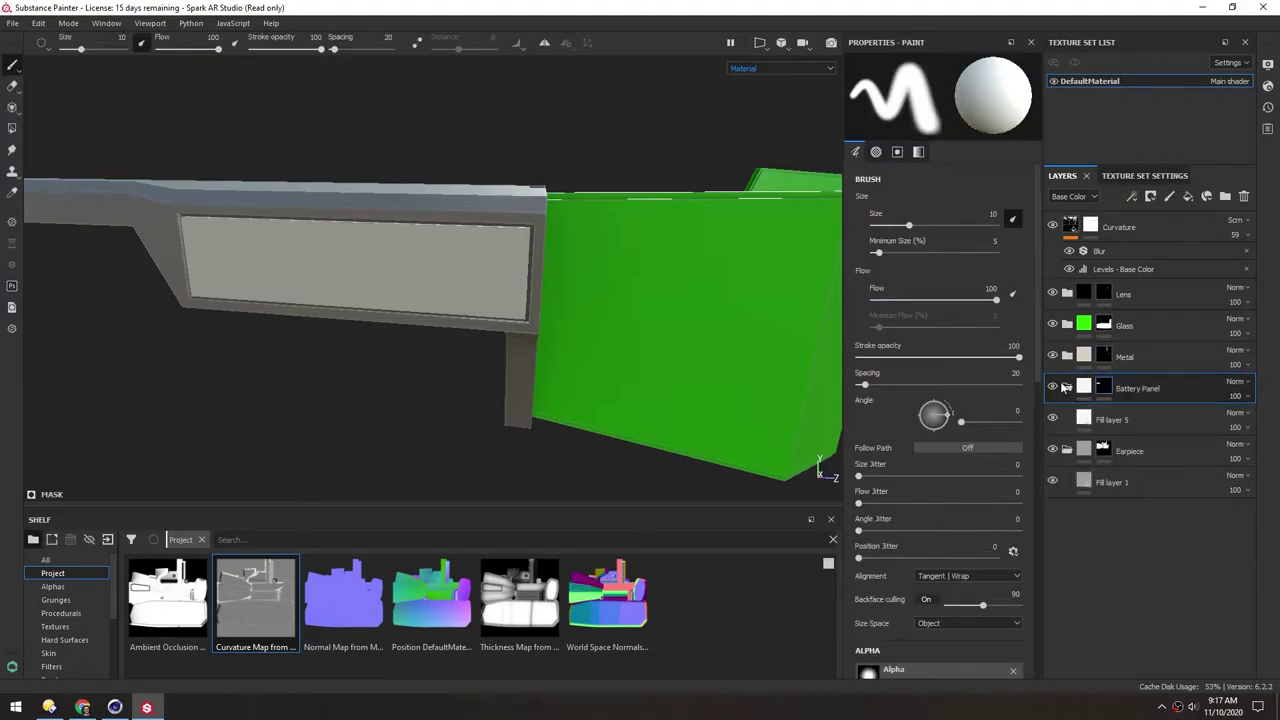
Add a second fill layer above the white one in the Battery Panel folder and leave only its normal channel enabled
{"action": "left_click", "coordinate": [1187, 197]}
{"action": "left_click_drag", "start_coordinate": [1072, 389], "coordinate": [1093, 424]}
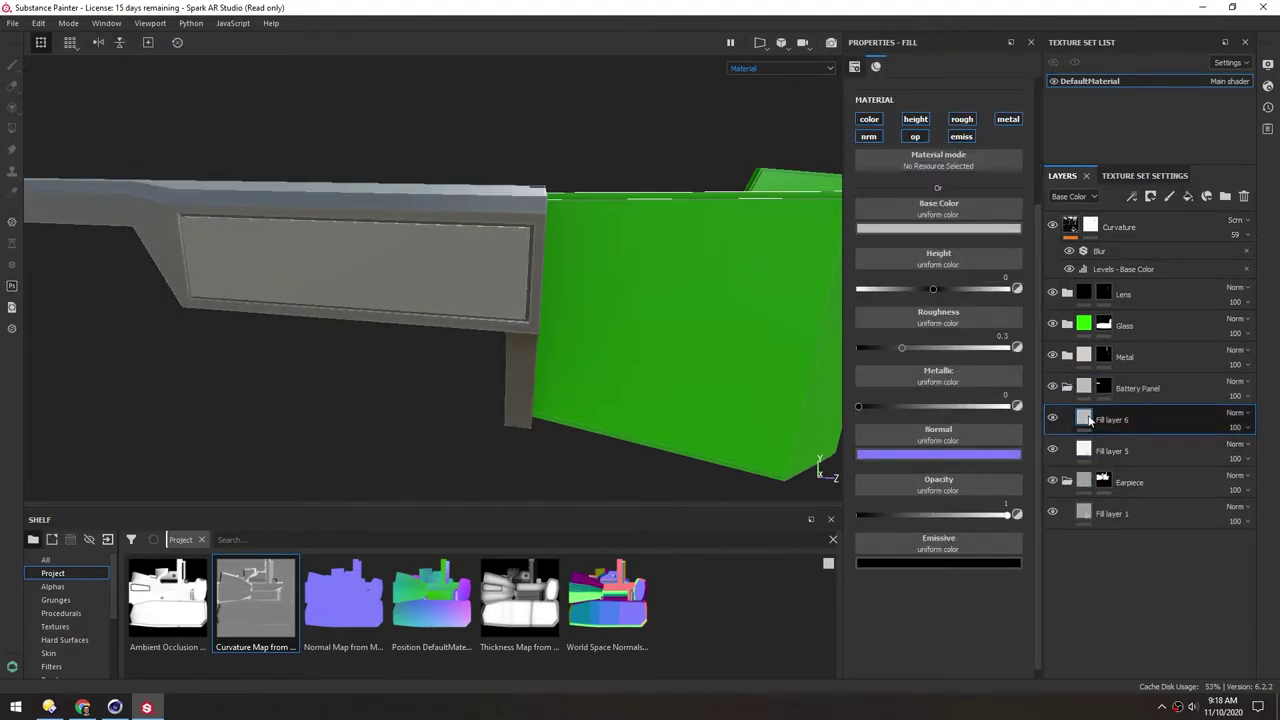
{"action": "left_click", "coordinate": [867, 119]}
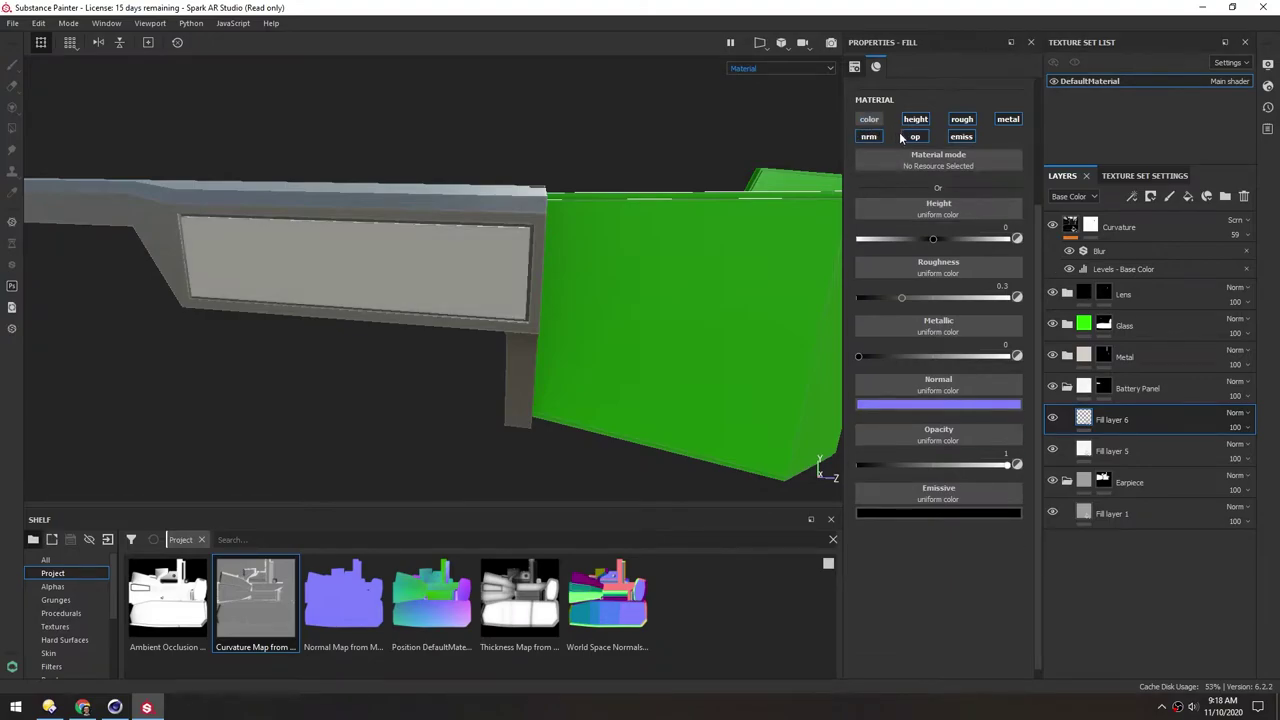
{"action": "left_click", "coordinate": [915, 119]}
{"action": "left_click", "coordinate": [915, 136]}
{"action": "left_click", "coordinate": [960, 136]}
{"action": "left_click", "coordinate": [961, 119]}
{"action": "left_click", "coordinate": [1007, 119]}
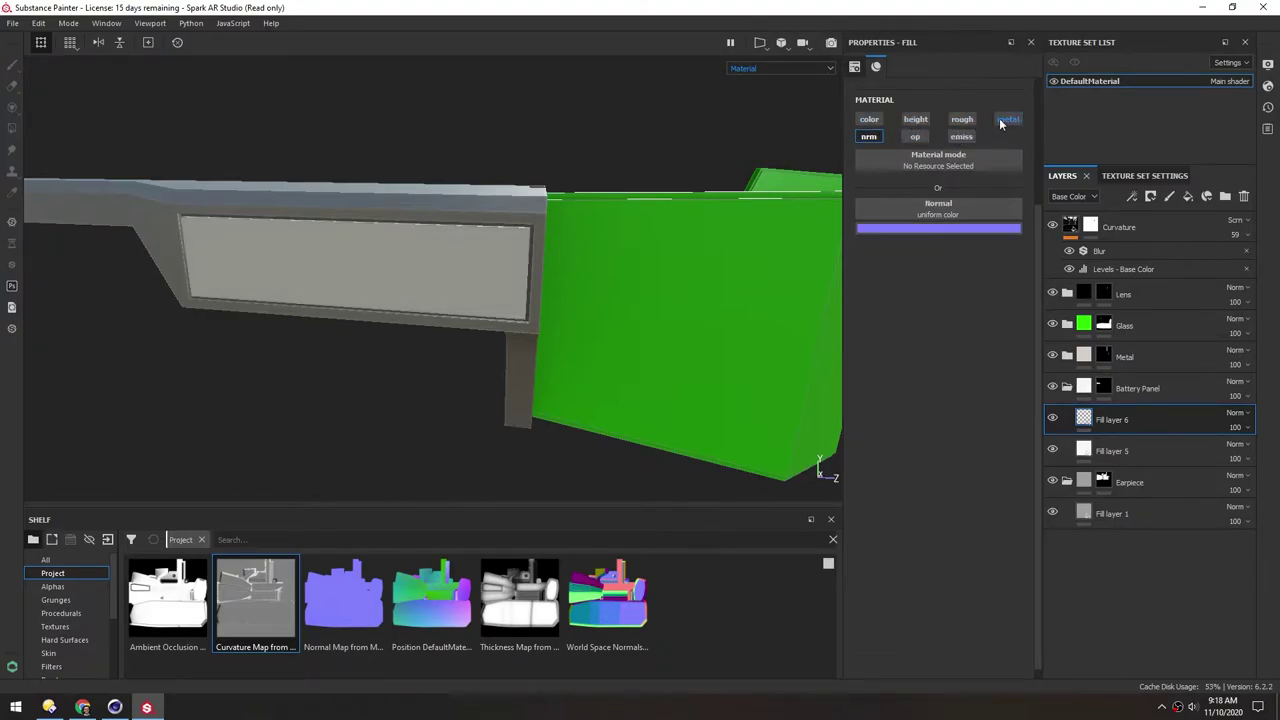
Make height the only enabled channel of the new fill layer, set it to 0.1826, and add a black mask
{"action": "left_click", "coordinate": [915, 119]}
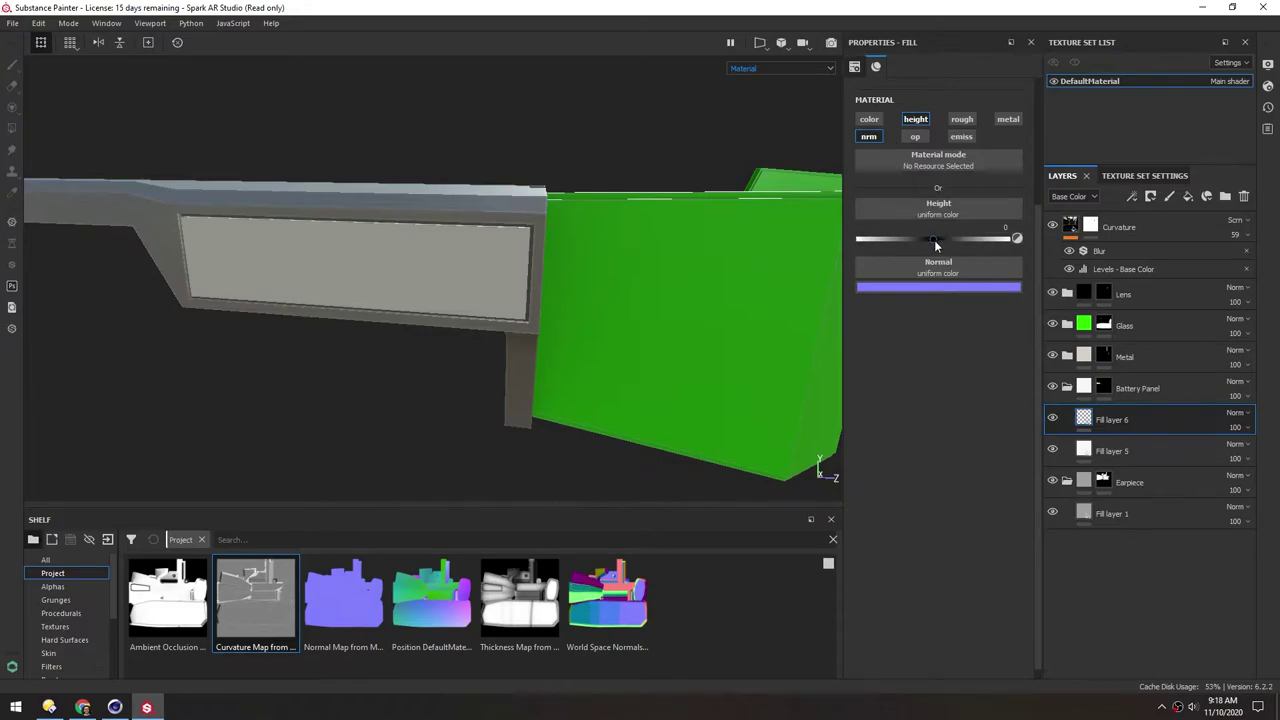
{"action": "left_click_drag", "start_coordinate": [933, 240], "coordinate": [944, 240]}
{"action": "left_click", "coordinate": [870, 138]}
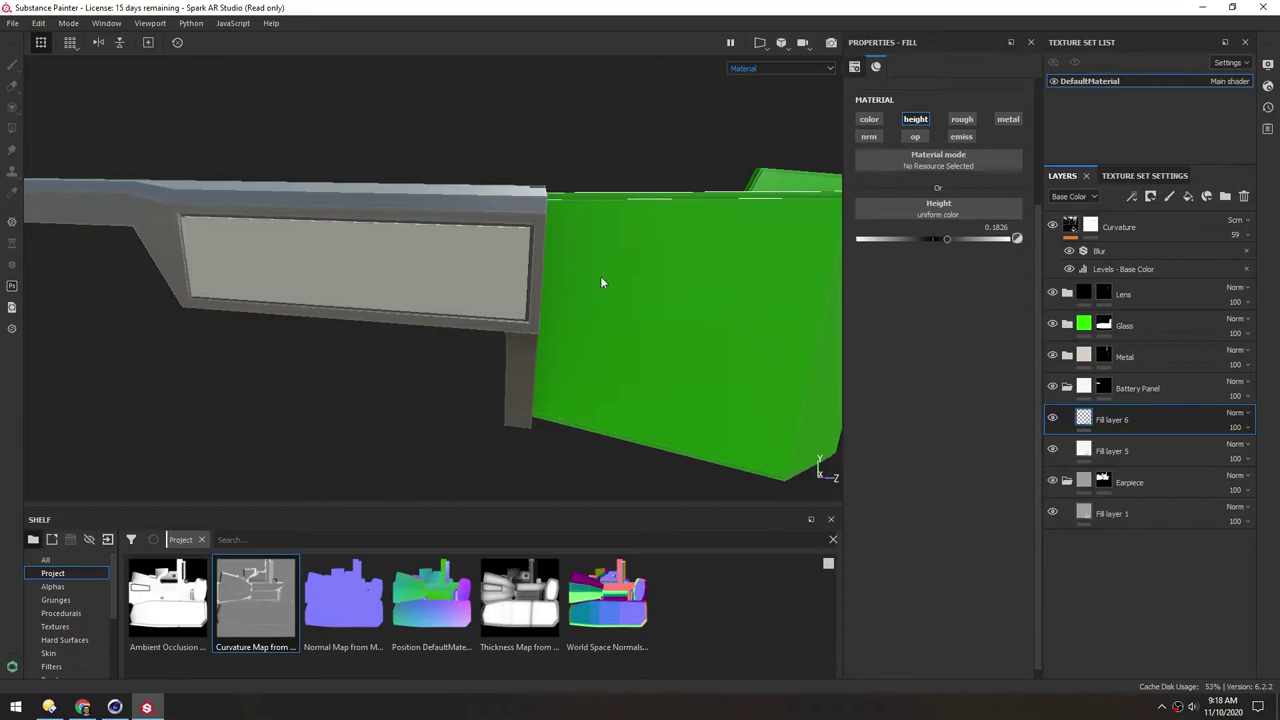
{"action": "left_click_drag", "start_coordinate": [409, 250], "coordinate": [484, 264], "text": "alt"}
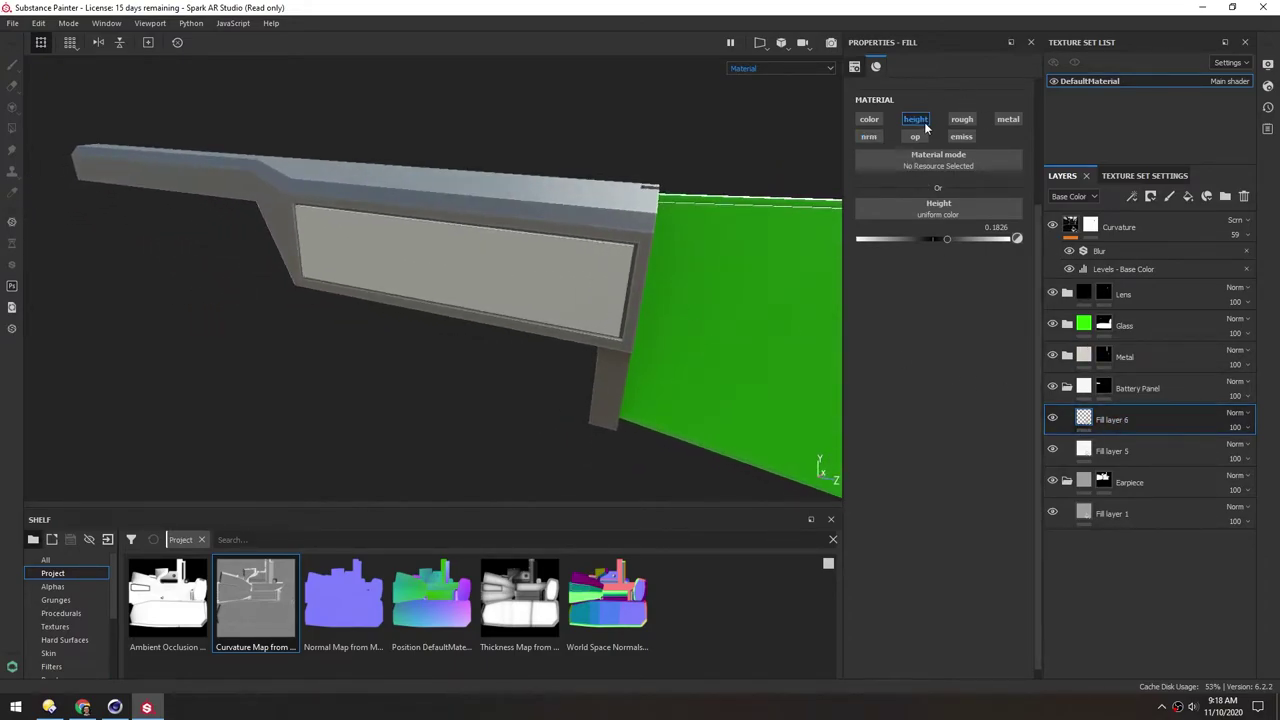
{"action": "left_click_drag", "start_coordinate": [506, 269], "coordinate": [488, 255], "text": "alt"}
{"action": "right_click", "coordinate": [1083, 420]}
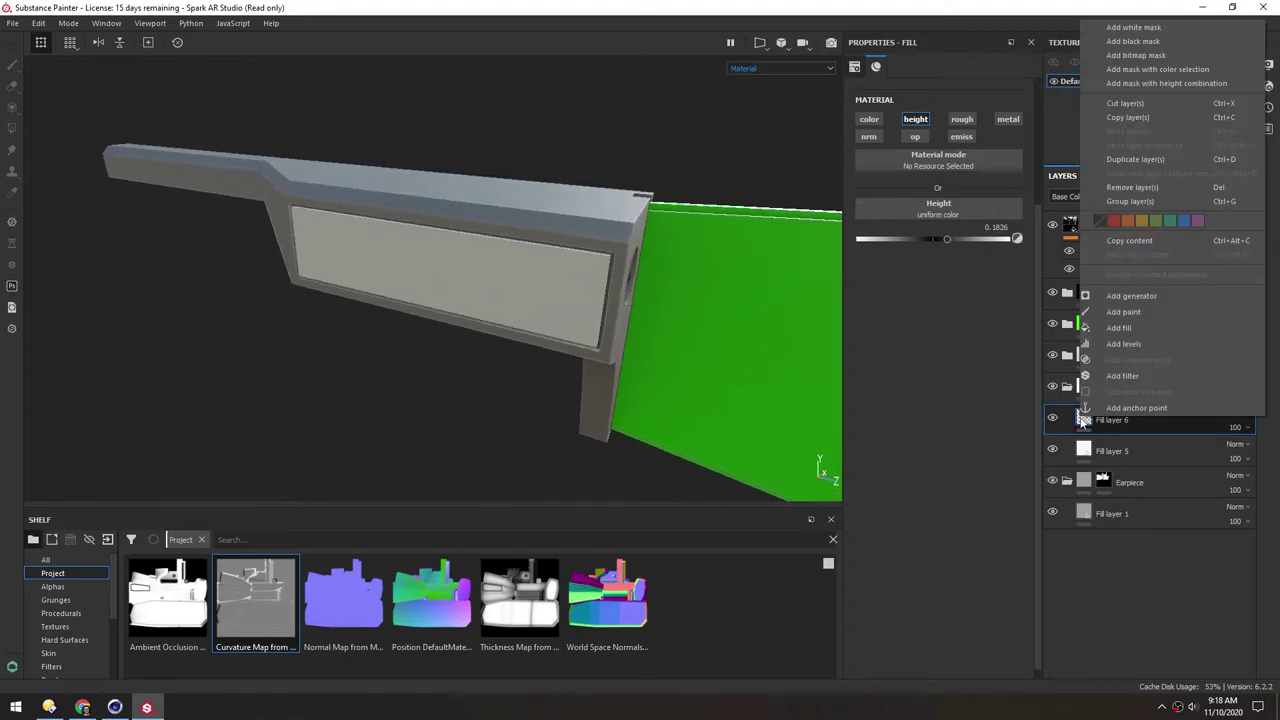
{"action": "left_click", "coordinate": [1139, 42]}
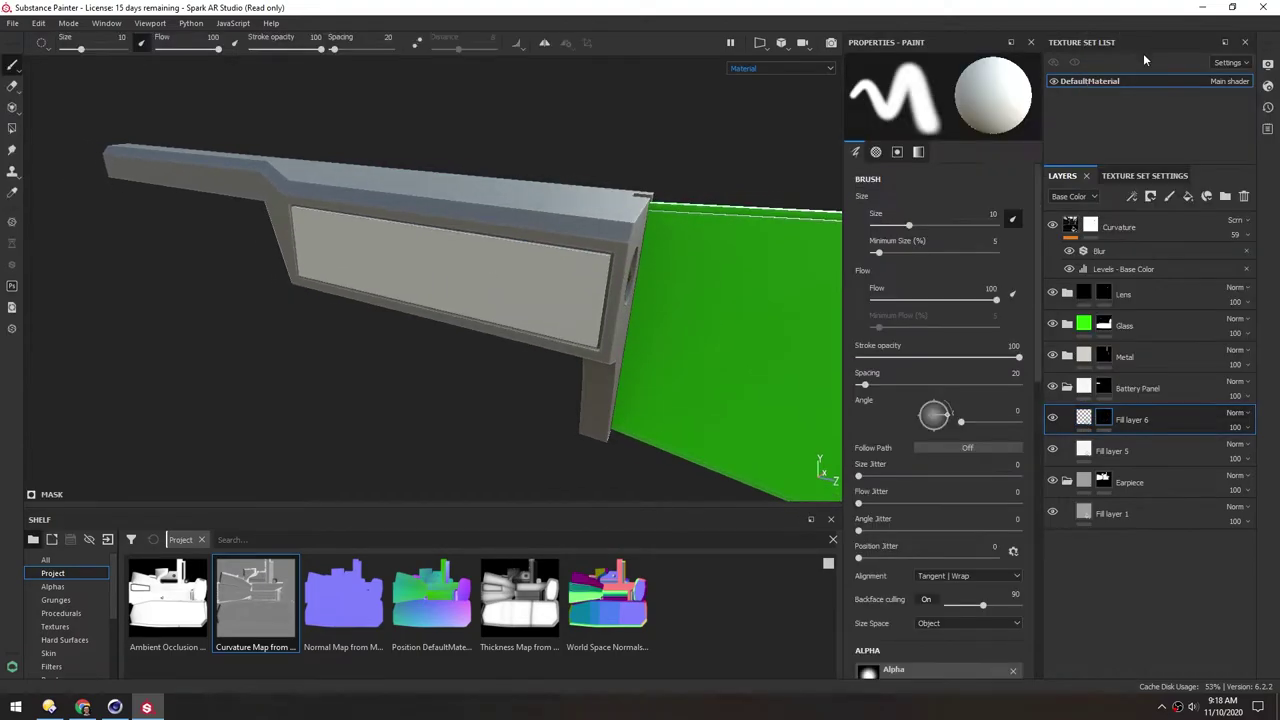
Filter the alphas to the JRO Hardsurface collection and choose JRO_Connector07_in as the mask brush's alpha
{"action": "left_click", "coordinate": [52, 587]}
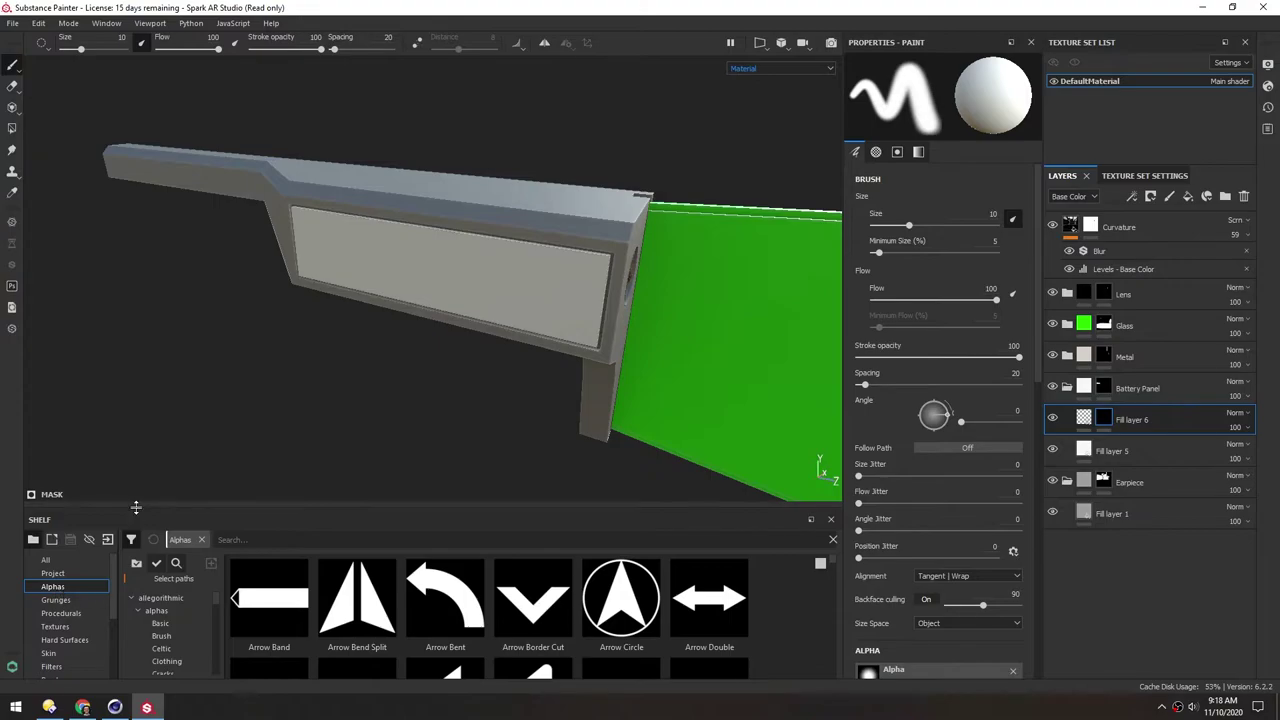
{"action": "left_click_drag", "start_coordinate": [136, 507], "coordinate": [135, 150]}
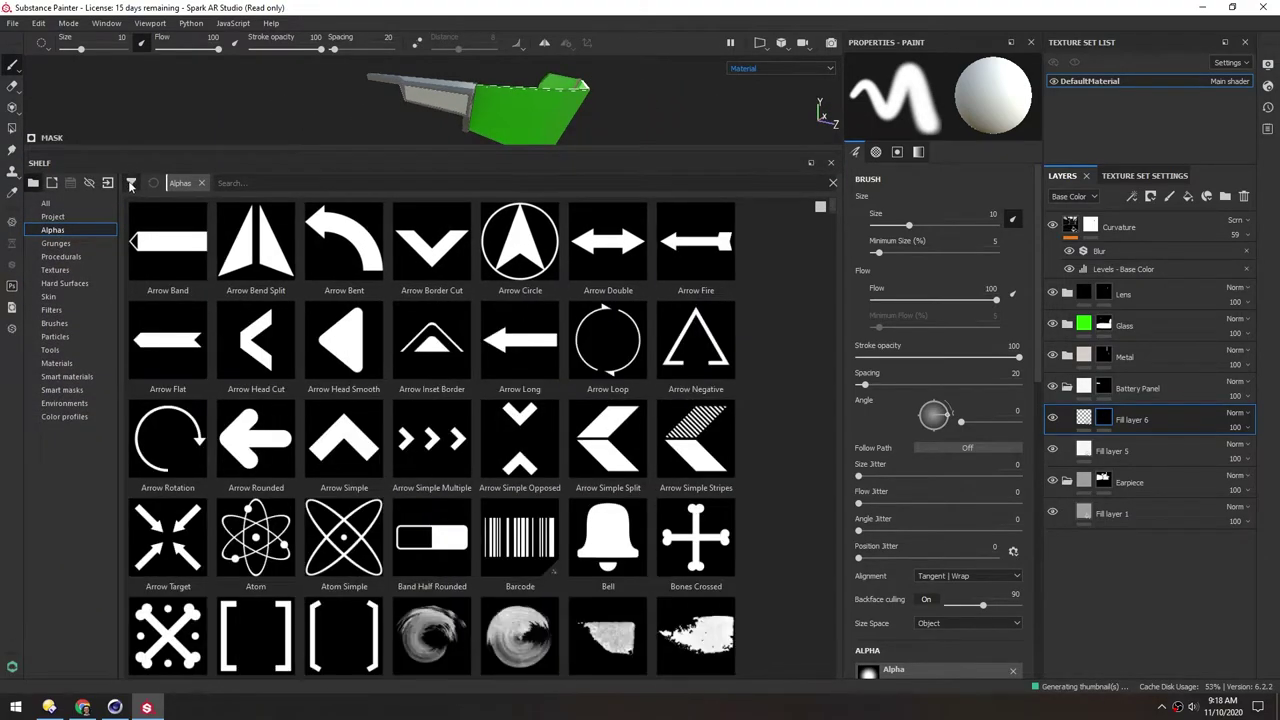
{"action": "left_click", "coordinate": [130, 185]}
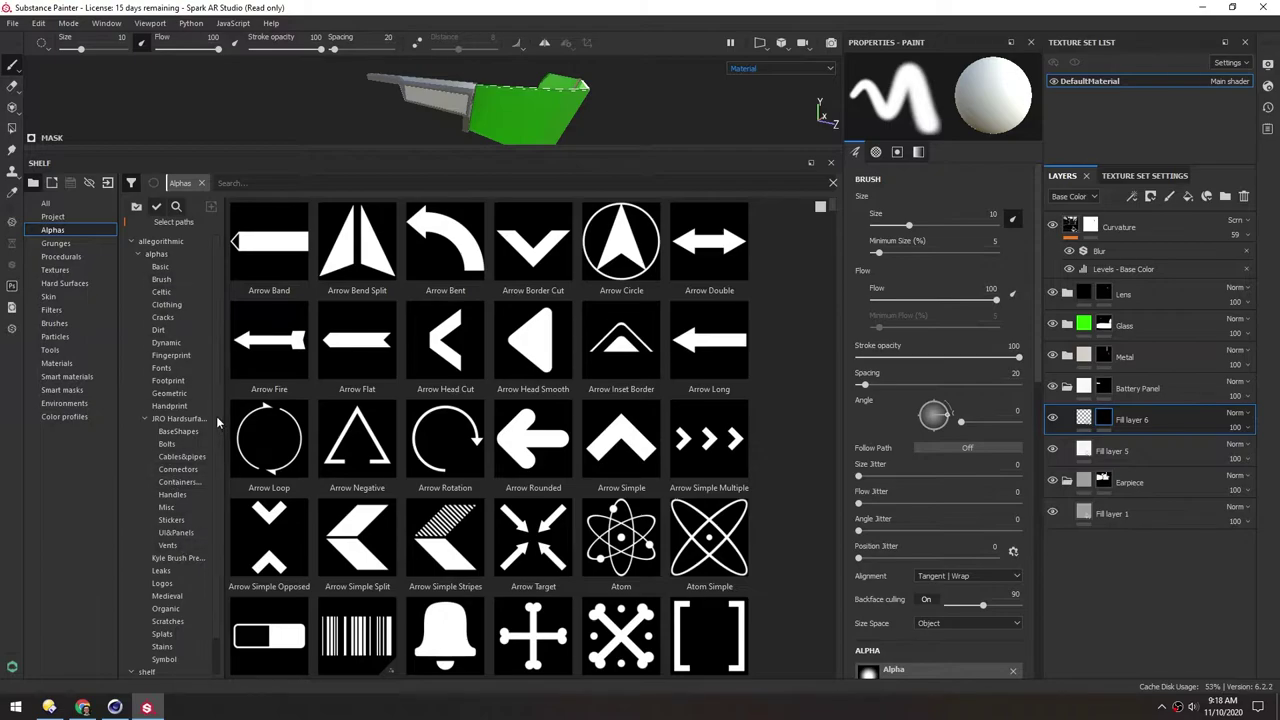
{"action": "scroll", "coordinate": [218, 425], "scroll_direction": "down", "scroll_amount": 2}
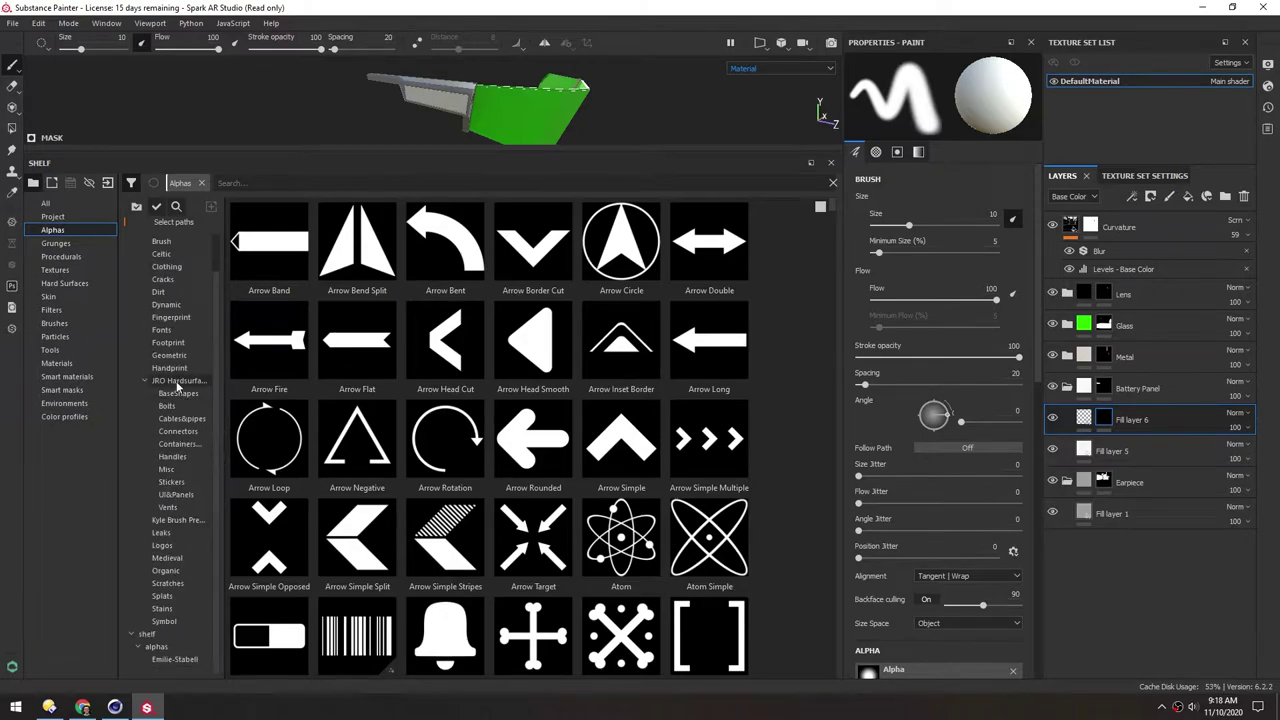
{"action": "left_click", "coordinate": [178, 381]}
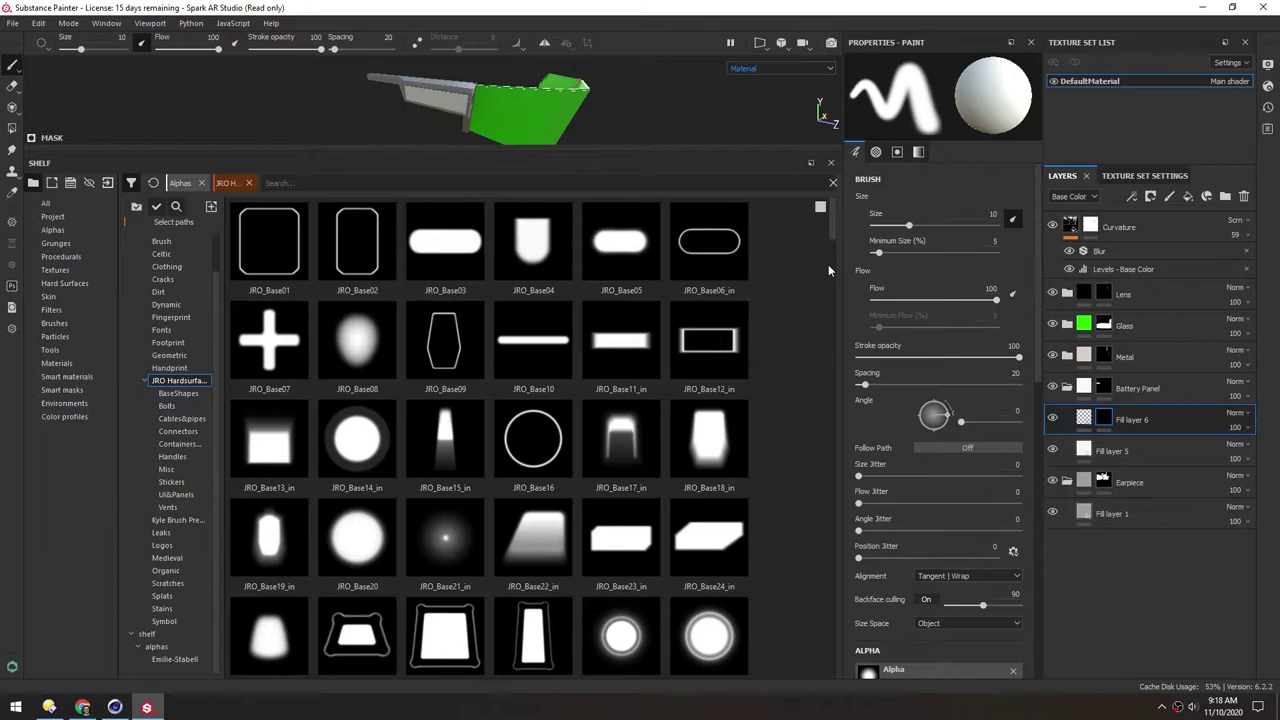
{"action": "left_click_drag", "start_coordinate": [833, 224], "coordinate": [838, 405]}
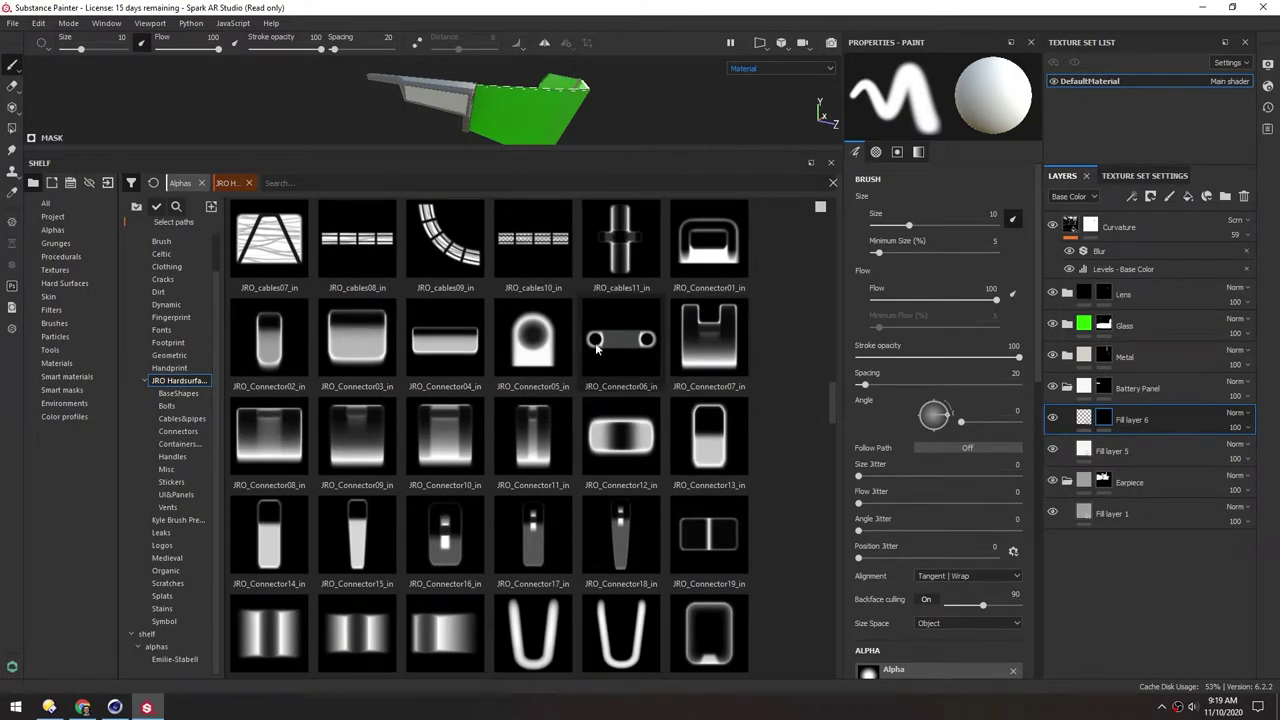
{"action": "left_click", "coordinate": [707, 347]}
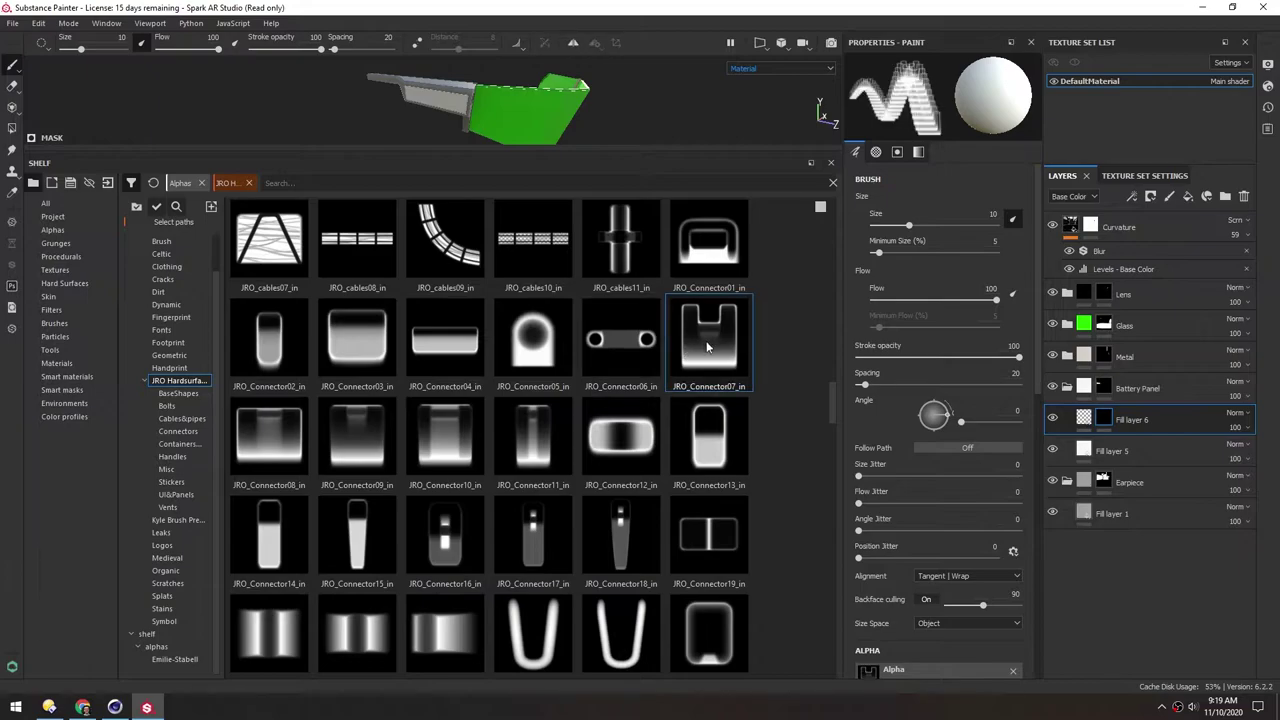
{"action": "scroll", "coordinate": [1041, 410], "scroll_direction": "down", "scroll_amount": 5}
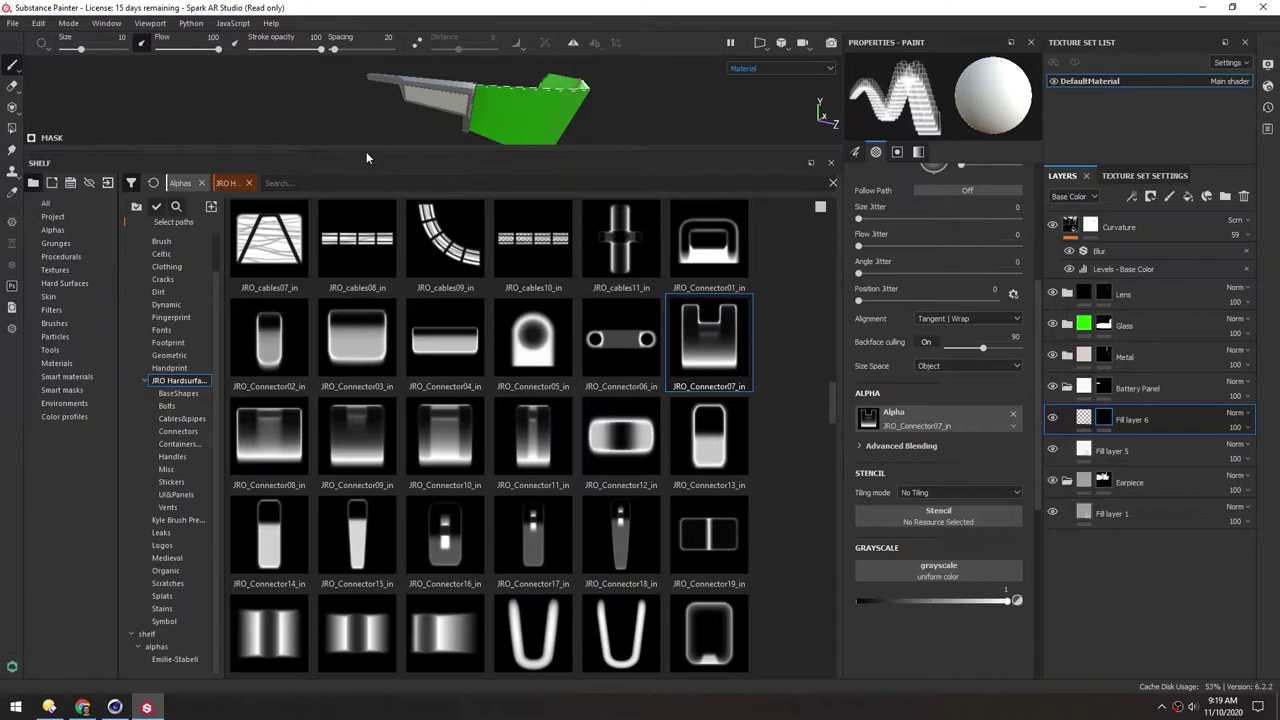
Try a single stamp of the notched connector alpha on the battery panel, toward its wide end
{"action": "left_click_drag", "start_coordinate": [366, 152], "coordinate": [385, 497]}
{"action": "scroll", "coordinate": [450, 290], "scroll_direction": "up", "scroll_amount": 3}
{"action": "left_click_drag", "start_coordinate": [450, 290], "coordinate": [499, 277], "text": "alt"}
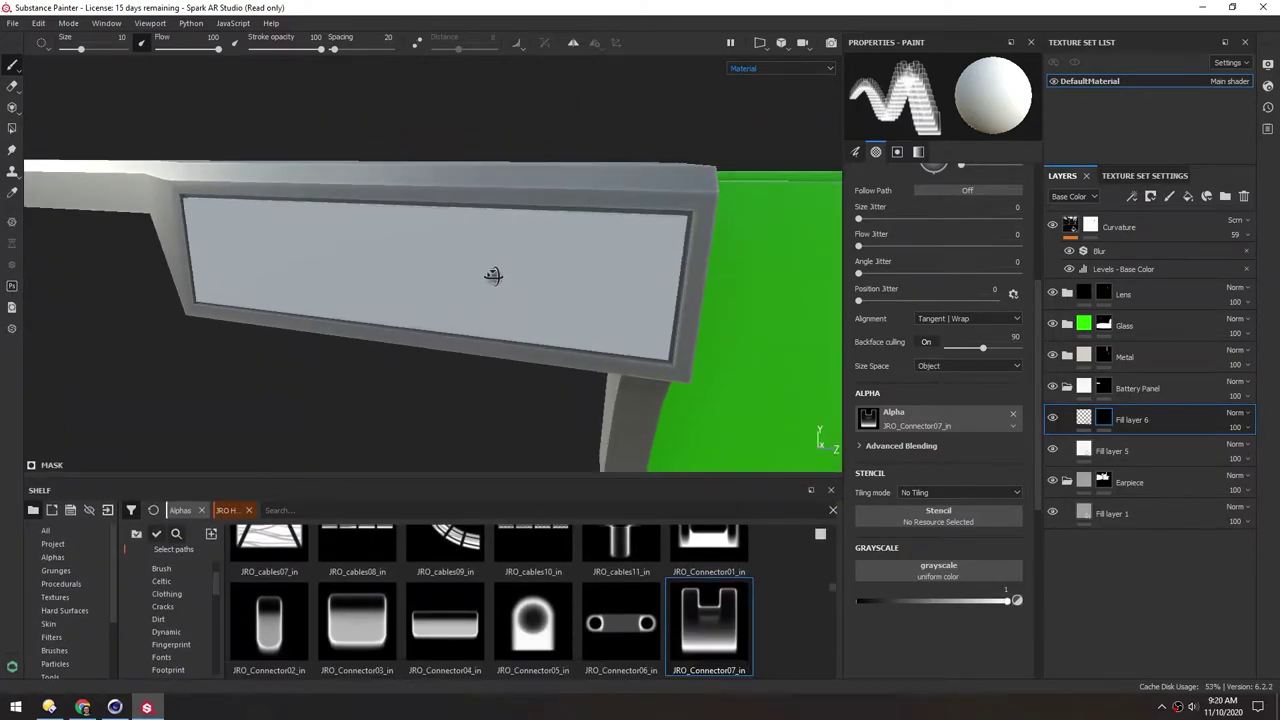
{"action": "left_click", "coordinate": [515, 272]}
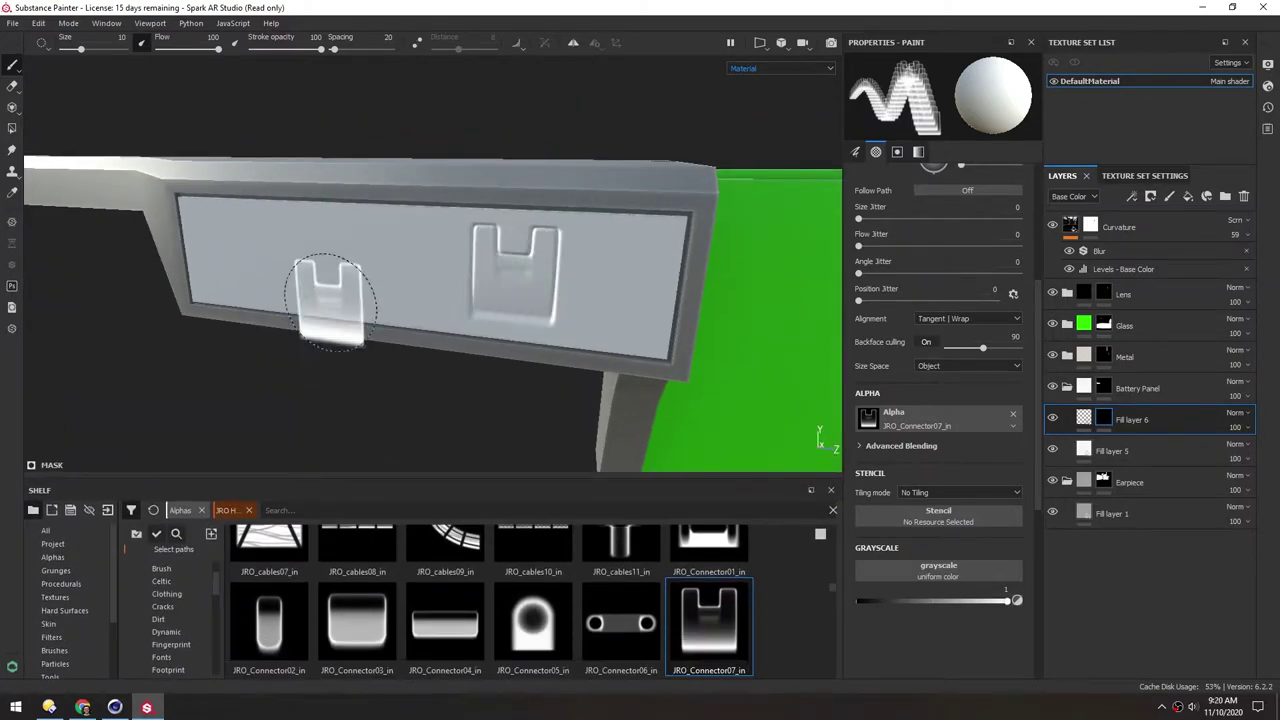
{"action": "mouse_move", "coordinate": [346, 290]}
{"action": "left_mouse_down", "text": "alt"}
{"action": "mouse_move", "coordinate": [357, 271]}
{"action": "mouse_move", "coordinate": [394, 276]}
{"action": "left_mouse_up", "text": "alt"}
{"action": "scroll", "coordinate": [400, 277], "scroll_direction": "up", "scroll_amount": 3}
Lower the height of the masked fill layer in the Battery Panel folder to a negative value
{"action": "left_click", "coordinate": [1090, 423]}
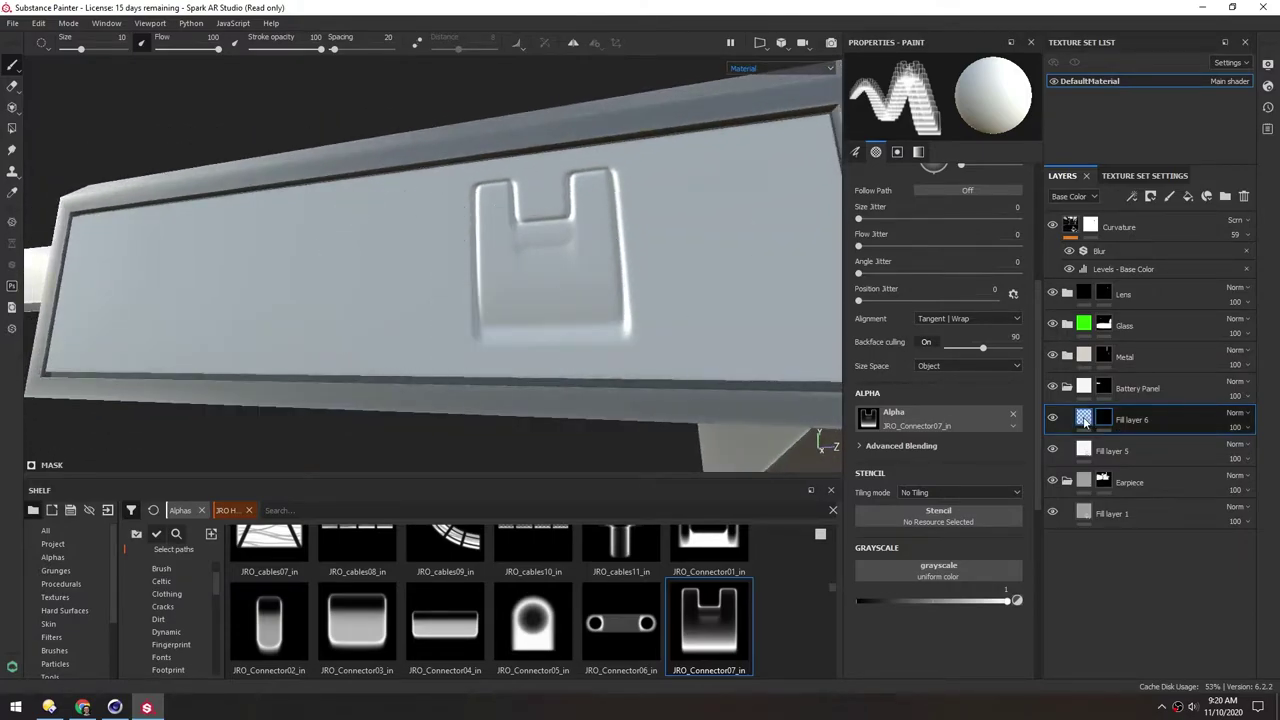
{"action": "left_click", "coordinate": [1085, 420]}
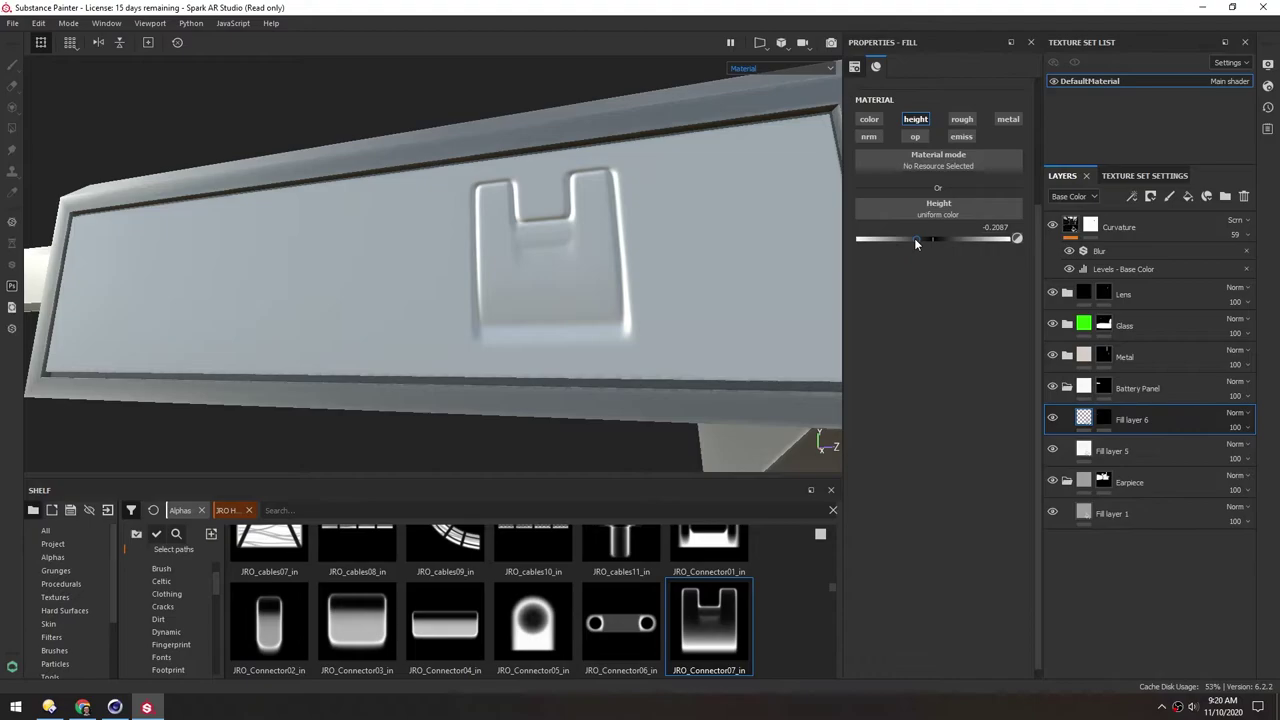
{"action": "left_click_drag", "start_coordinate": [914, 241], "coordinate": [846, 248]}
{"action": "left_click_drag", "start_coordinate": [540, 236], "coordinate": [362, 259], "text": "alt"}
{"action": "mouse_move", "coordinate": [361, 259]}
{"action": "right_mouse_down", "text": "shift"}
{"action": "mouse_move", "coordinate": [449, 255]}
{"action": "mouse_move", "coordinate": [349, 254]}
{"action": "mouse_move", "coordinate": [360, 256]}
{"action": "right_mouse_up", "text": "shift"}
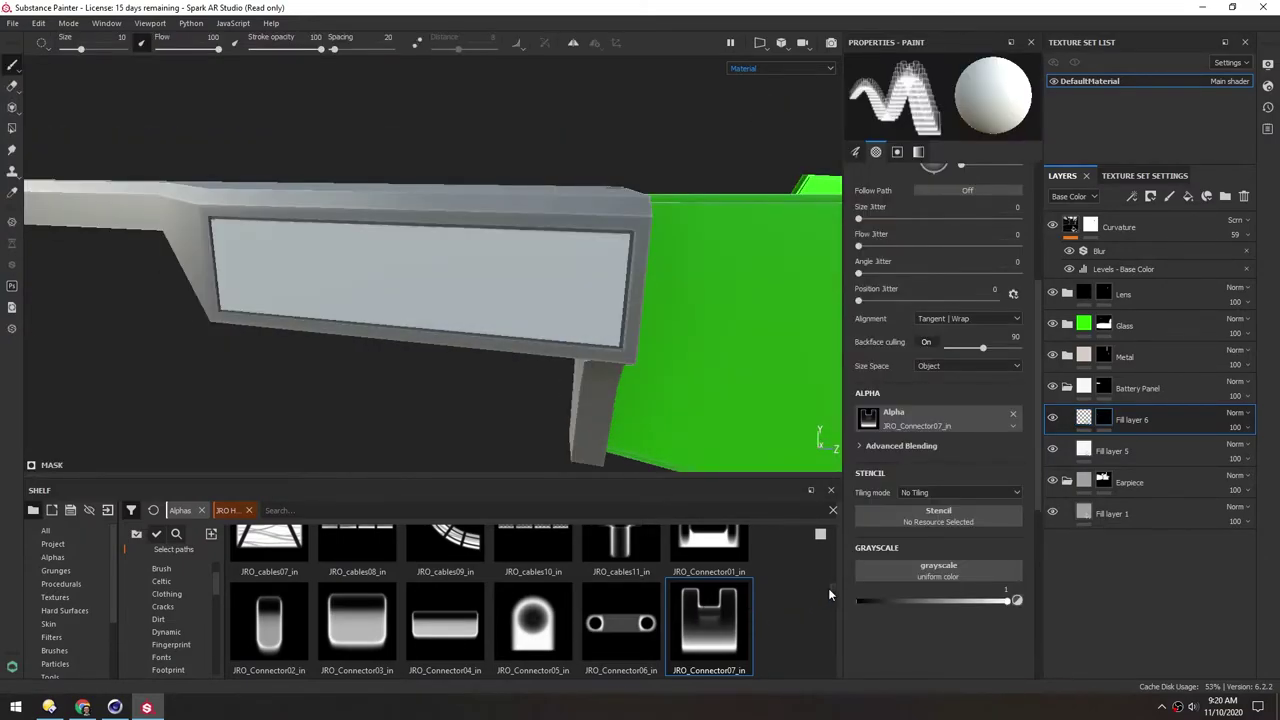
Stamp the JRO_Connector03_in alpha, turned sideways at brush size 10.52, near the battery panel's wide end
{"action": "left_click", "coordinate": [361, 620]}
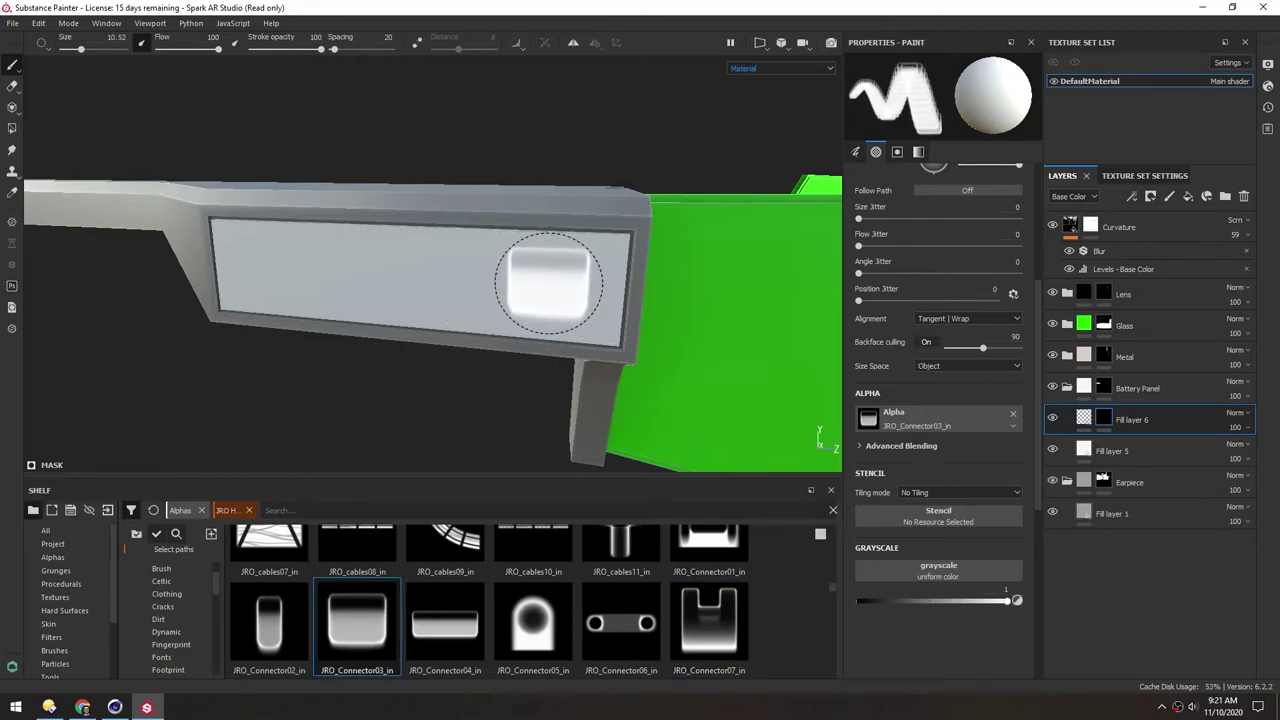
{"action": "left_click_drag", "start_coordinate": [549, 285], "coordinate": [549, 365], "text": "ctrl"}
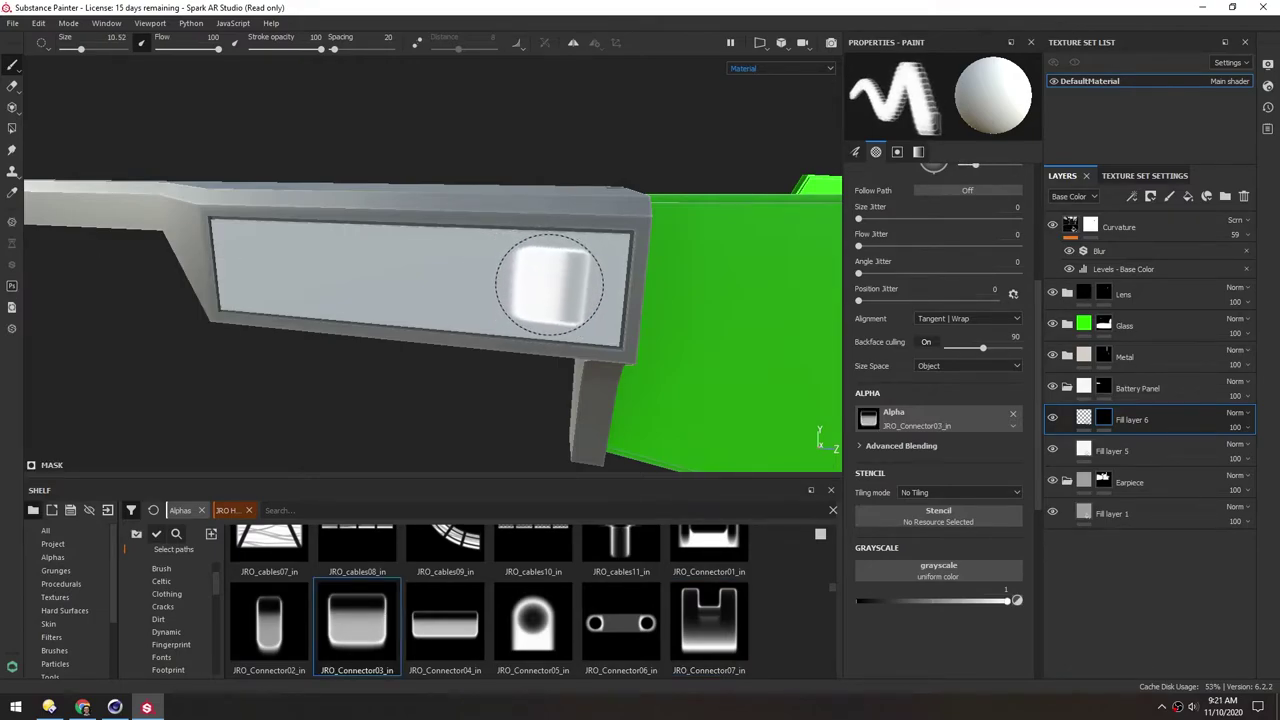
{"action": "mouse_move", "coordinate": [566, 280]}
{"action": "left_mouse_down", "text": "alt"}
{"action": "mouse_move", "coordinate": [509, 277]}
{"action": "mouse_move", "coordinate": [533, 283]}
{"action": "left_mouse_up", "text": "alt"}
{"action": "left_click", "coordinate": [533, 283]}
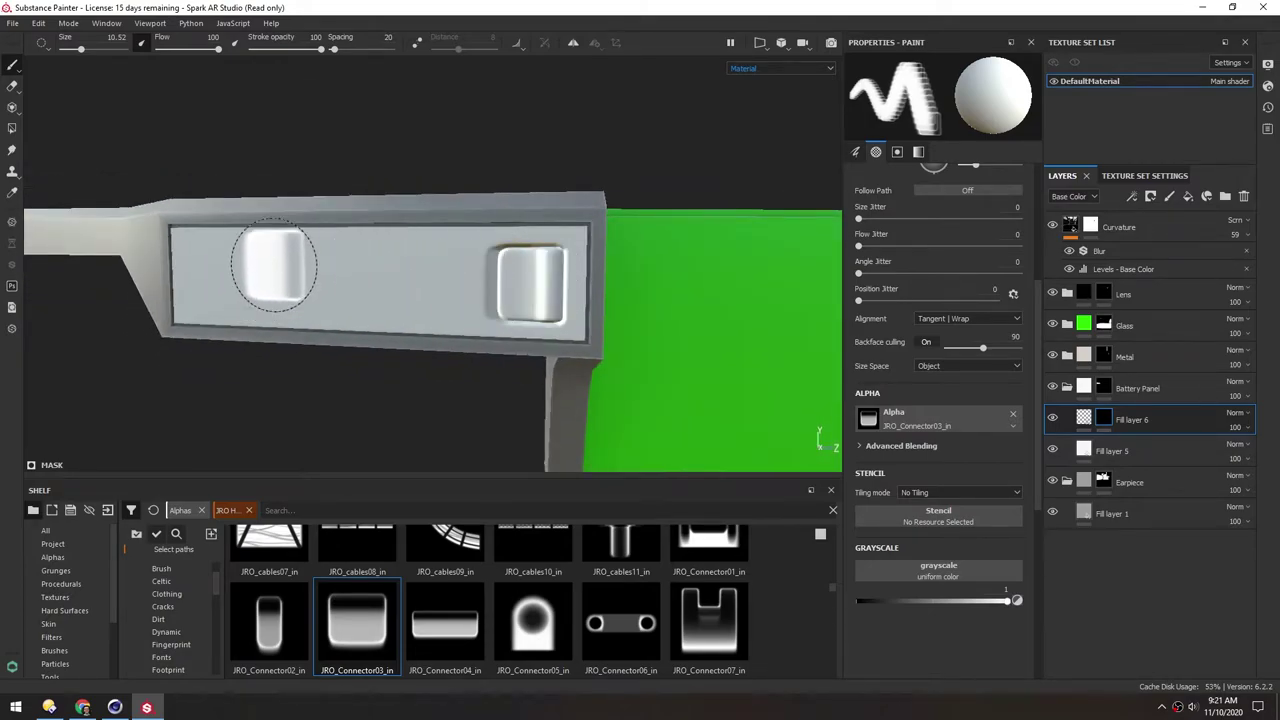
Stamp the JRO_Connector19_in alpha across the battery panel's edge at its narrow end
{"action": "mouse_move", "coordinate": [337, 280]}
{"action": "left_mouse_down", "text": "alt"}
{"action": "mouse_move", "coordinate": [305, 284]}
{"action": "mouse_move", "coordinate": [415, 285]}
{"action": "mouse_move", "coordinate": [338, 277]}
{"action": "left_mouse_up", "text": "alt"}
{"action": "left_click", "coordinate": [693, 541]}
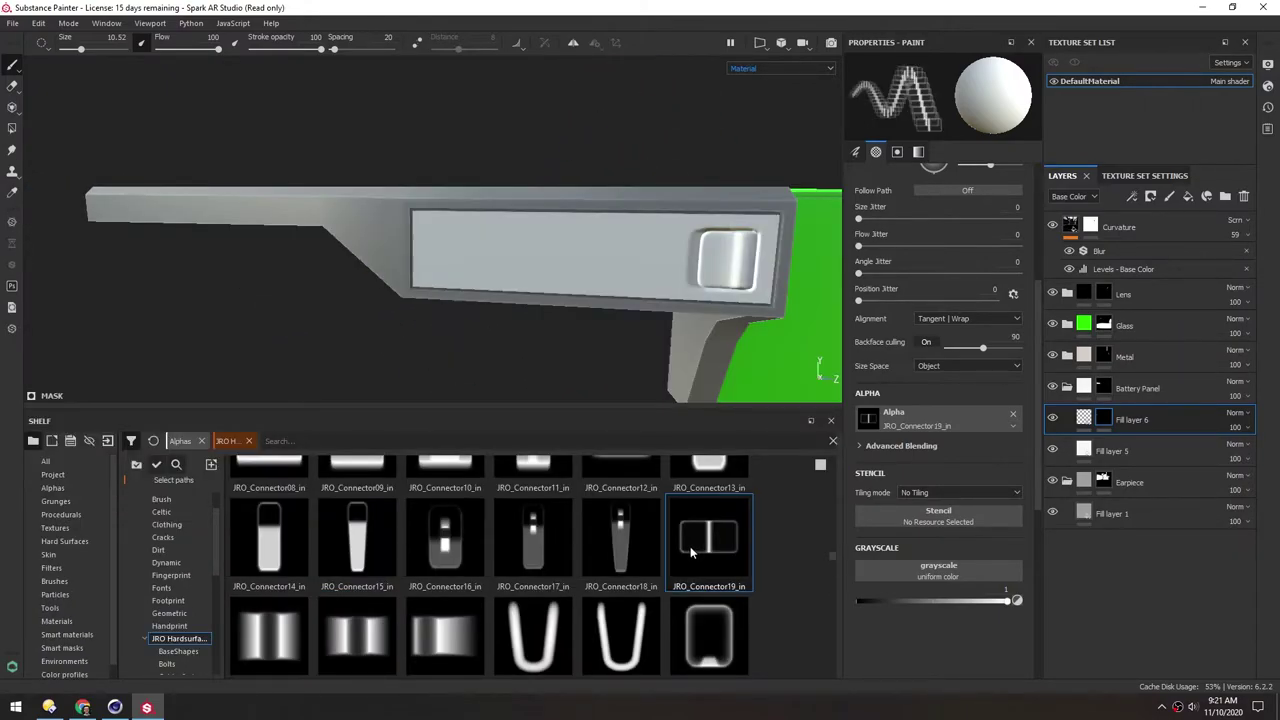
{"action": "scroll", "coordinate": [451, 266], "scroll_direction": "up", "scroll_amount": 1}
{"action": "left_click_drag", "start_coordinate": [451, 266], "coordinate": [394, 237], "text": "alt"}
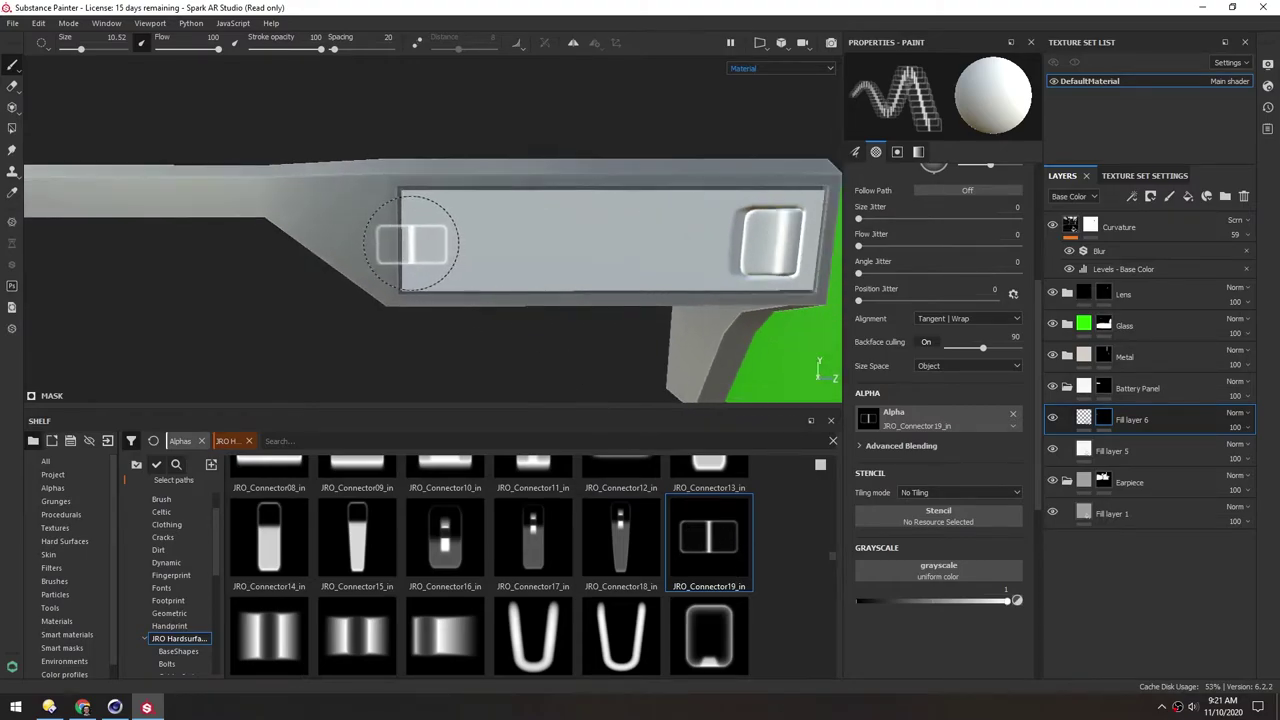
{"action": "left_click", "coordinate": [403, 242]}
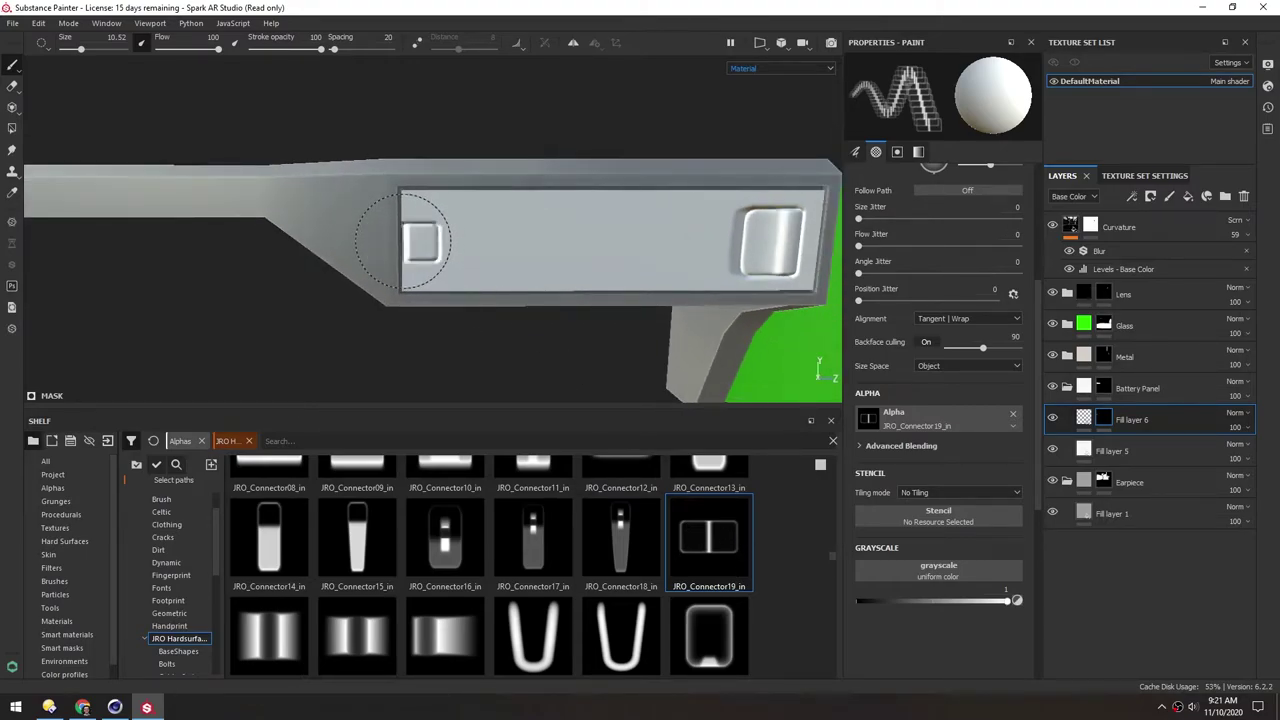
Move the masked height fill layer out of the Battery Panel folder to directly above it
{"action": "mouse_move", "coordinate": [508, 278]}
{"action": "left_mouse_down", "text": "alt"}
{"action": "mouse_move", "coordinate": [471, 251]}
{"action": "mouse_move", "coordinate": [516, 260]}
{"action": "mouse_move", "coordinate": [430, 226]}
{"action": "left_mouse_up", "text": "alt"}
{"action": "scroll", "coordinate": [474, 244], "scroll_direction": "down", "scroll_amount": 3}
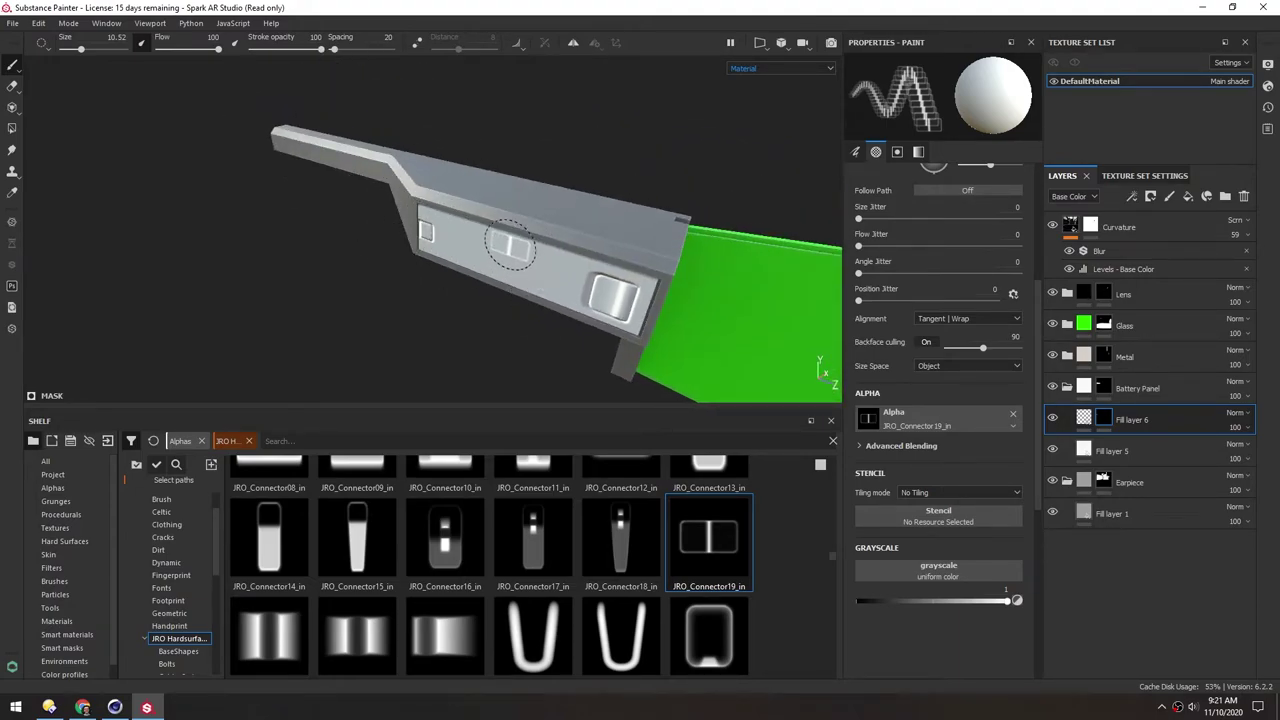
{"action": "mouse_move", "coordinate": [510, 245]}
{"action": "left_mouse_down", "text": "alt"}
{"action": "mouse_move", "coordinate": [551, 226]}
{"action": "mouse_move", "coordinate": [546, 237]}
{"action": "left_mouse_up", "text": "alt"}
{"action": "scroll", "coordinate": [546, 237], "scroll_direction": "up", "scroll_amount": 3}
{"action": "key", "text": "x"}
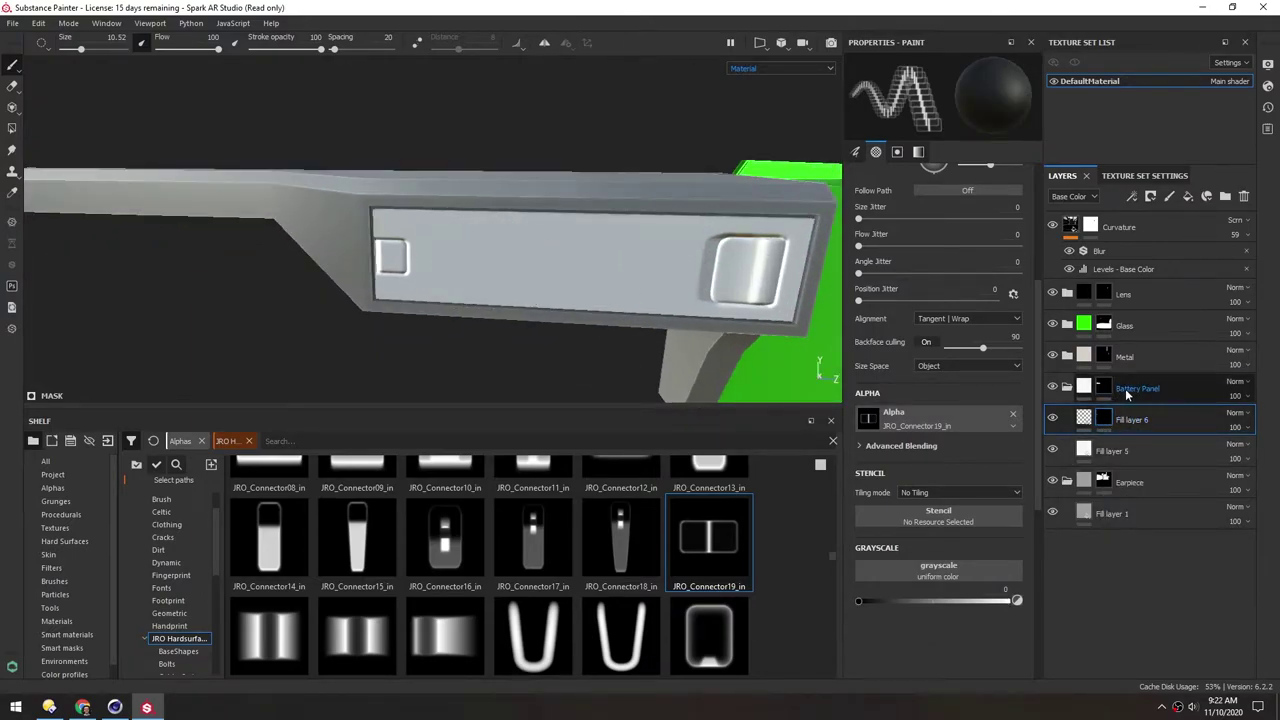
{"action": "left_click_drag", "start_coordinate": [1127, 420], "coordinate": [1127, 380]}
{"action": "scroll", "coordinate": [406, 213], "scroll_direction": "up", "scroll_amount": 3}
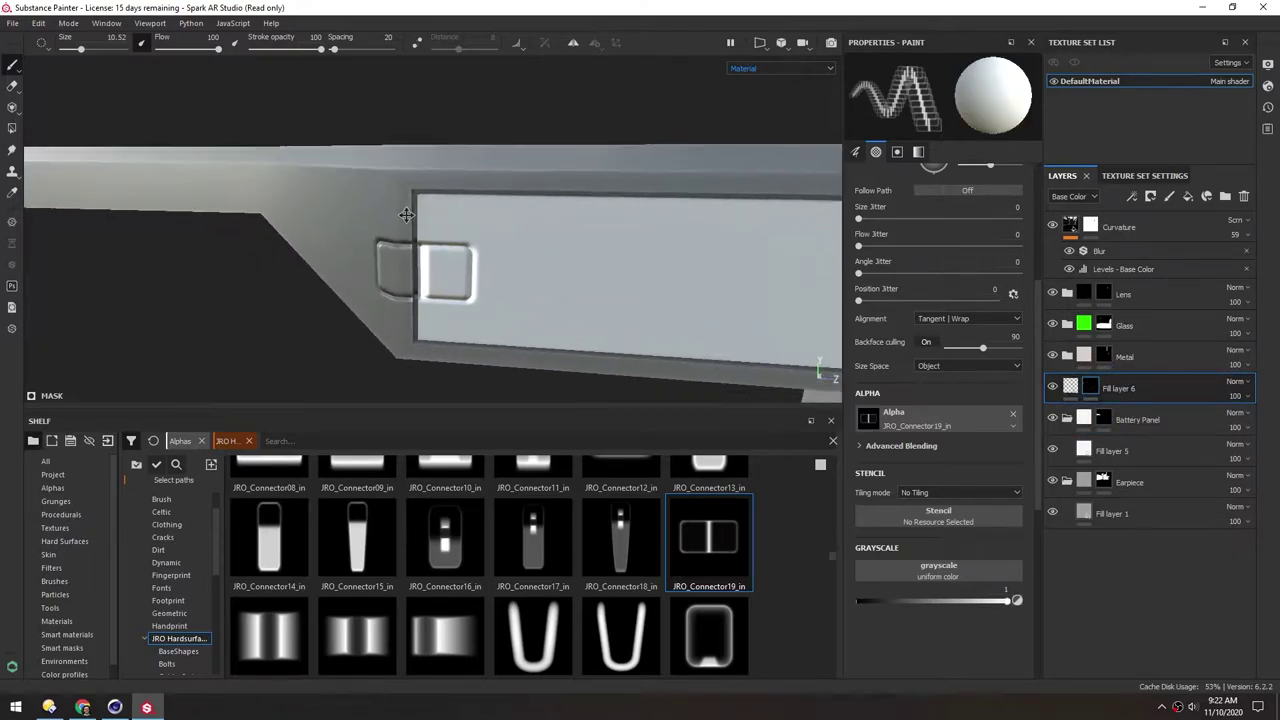
{"action": "left_click_drag", "start_coordinate": [406, 217], "coordinate": [463, 191], "text": "alt"}
{"action": "scroll", "coordinate": [491, 234], "scroll_direction": "down", "scroll_amount": 3}
{"action": "middle_click_drag", "start_coordinate": [566, 232], "coordinate": [466, 251], "text": "alt"}
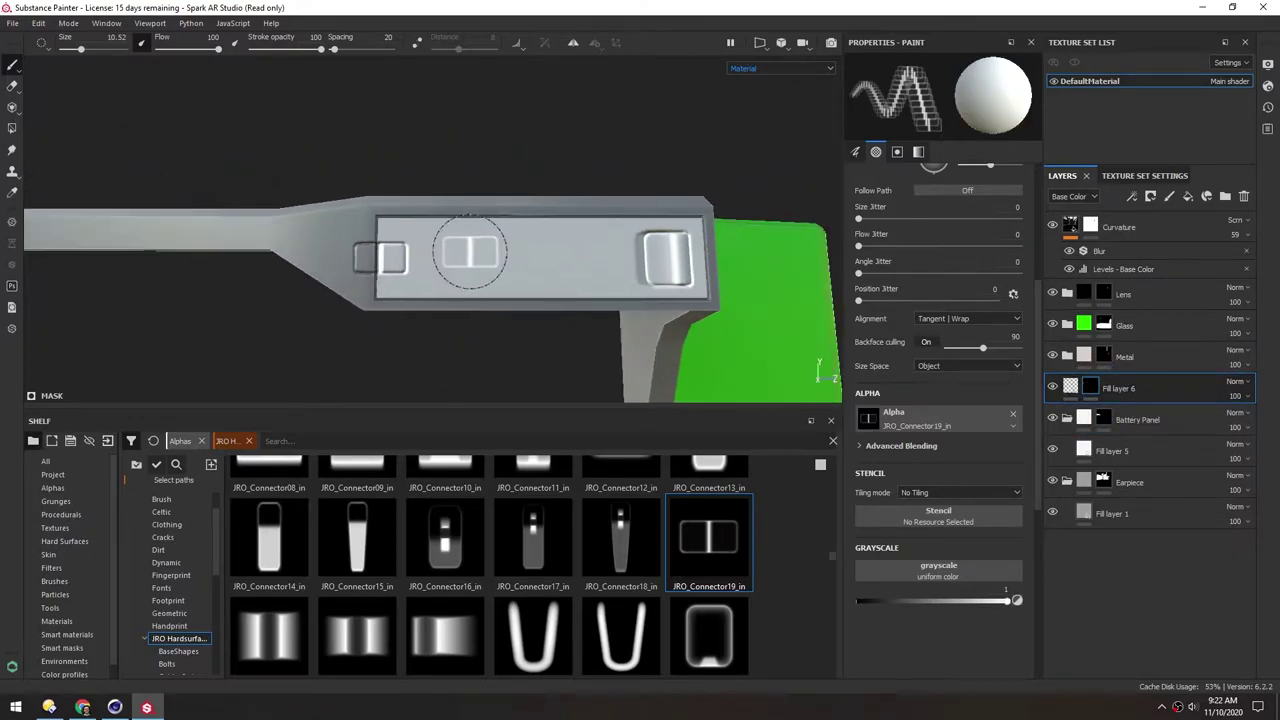
{"action": "mouse_move", "coordinate": [466, 251]}
{"action": "left_mouse_down", "text": "alt"}
{"action": "mouse_move", "coordinate": [543, 242]}
{"action": "mouse_move", "coordinate": [520, 262]}
{"action": "mouse_move", "coordinate": [390, 240]}
{"action": "left_mouse_up", "text": "alt"}
In an orthographic front view, stamp the JRO_Vent54_06_out alpha around the round lens hole with Camera alignment and brush size 18.54
{"action": "scroll", "coordinate": [543, 242], "scroll_direction": "down", "scroll_amount": 3}
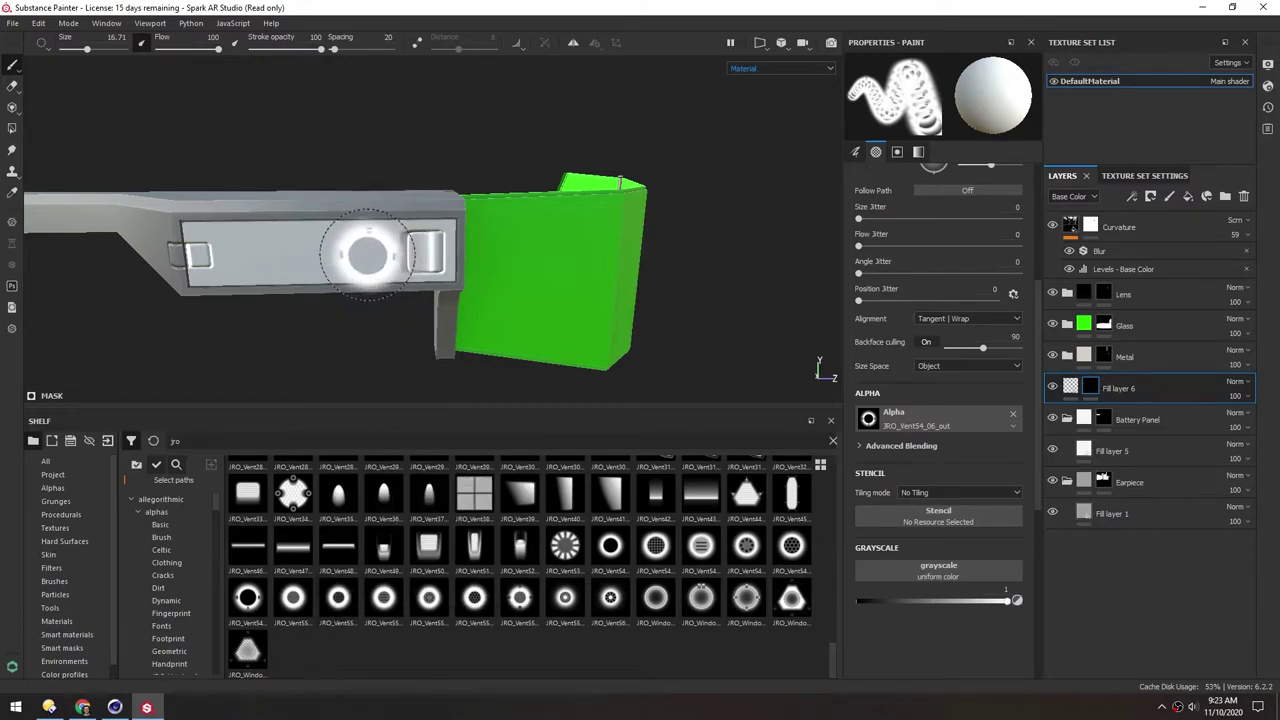
{"action": "mouse_move", "coordinate": [363, 249]}
{"action": "left_mouse_down", "text": "alt"}
{"action": "mouse_move", "coordinate": [278, 245]}
{"action": "mouse_move", "coordinate": [434, 262]}
{"action": "mouse_move", "coordinate": [425, 252]}
{"action": "mouse_move", "coordinate": [408, 281]}
{"action": "mouse_move", "coordinate": [393, 274]}
{"action": "left_mouse_up", "text": "alt"}
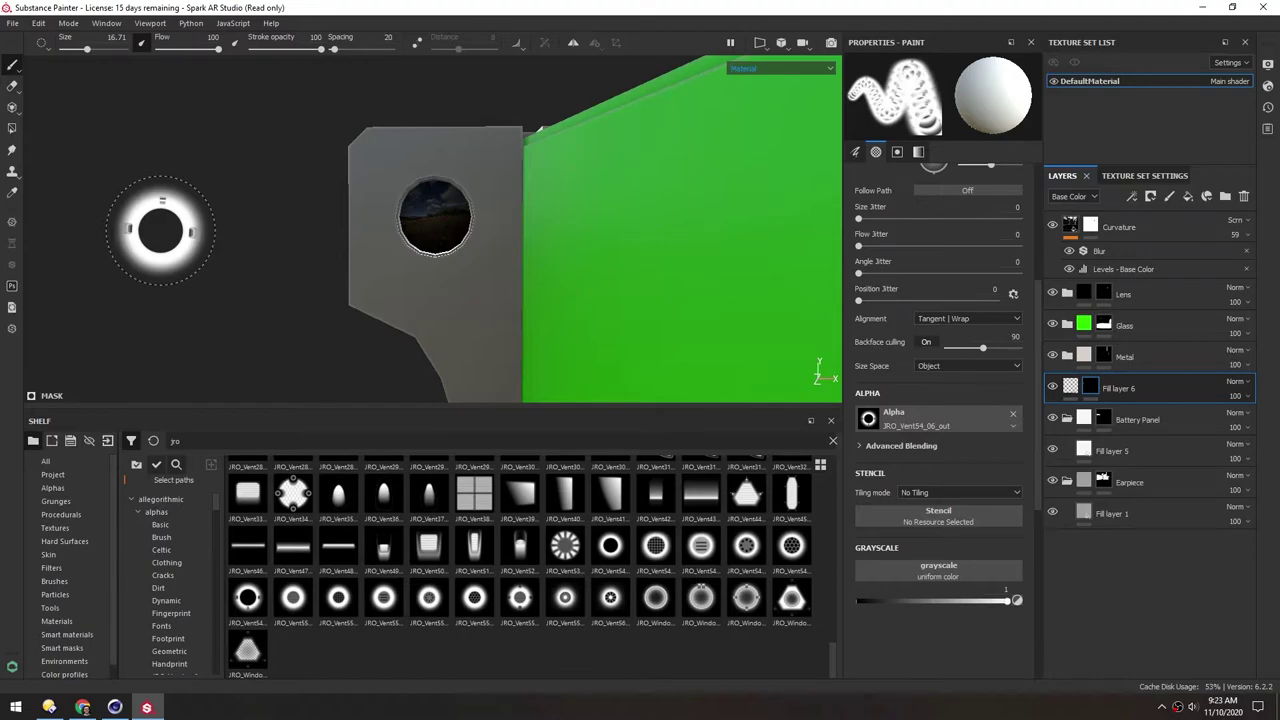
{"action": "key", "text": "F6"}
{"action": "scroll", "coordinate": [357, 171], "scroll_direction": "down", "scroll_amount": 6}
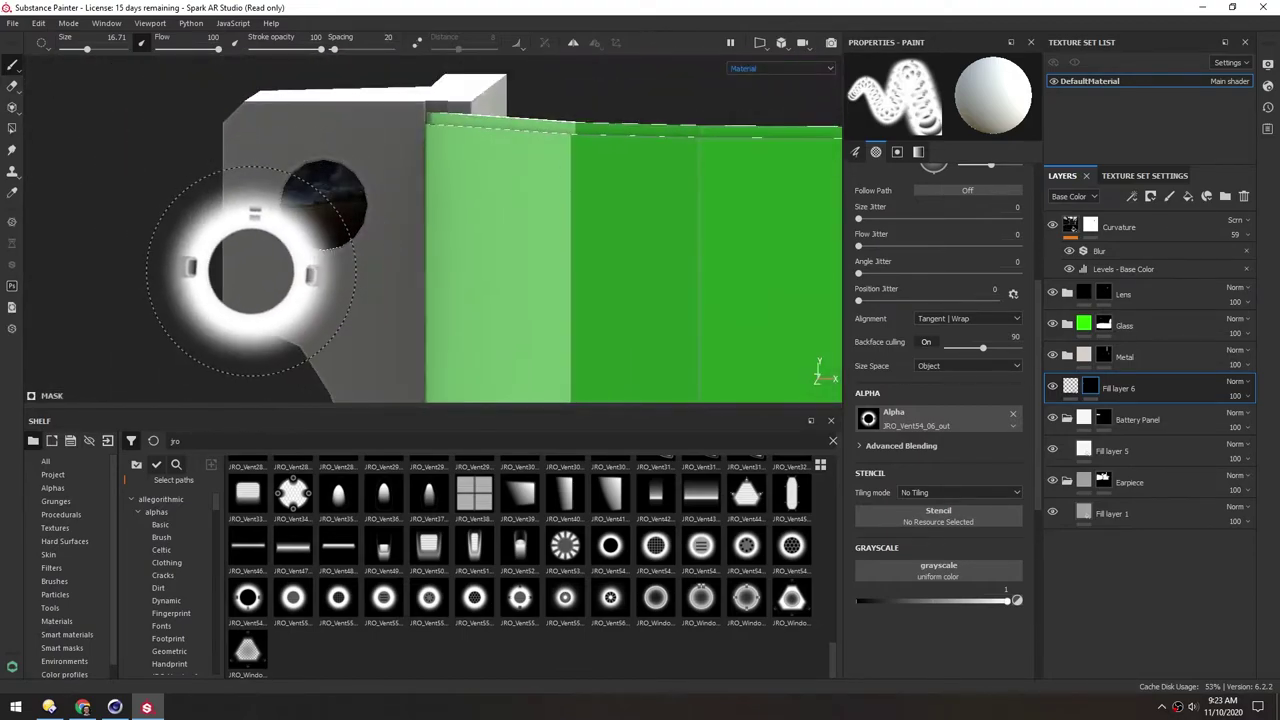
{"action": "mouse_move", "coordinate": [229, 243]}
{"action": "left_mouse_down", "text": "alt"}
{"action": "mouse_move", "coordinate": [354, 251]}
{"action": "mouse_move", "coordinate": [338, 265]}
{"action": "mouse_move", "coordinate": [350, 274]}
{"action": "mouse_move", "coordinate": [358, 260]}
{"action": "left_mouse_up", "text": "alt"}
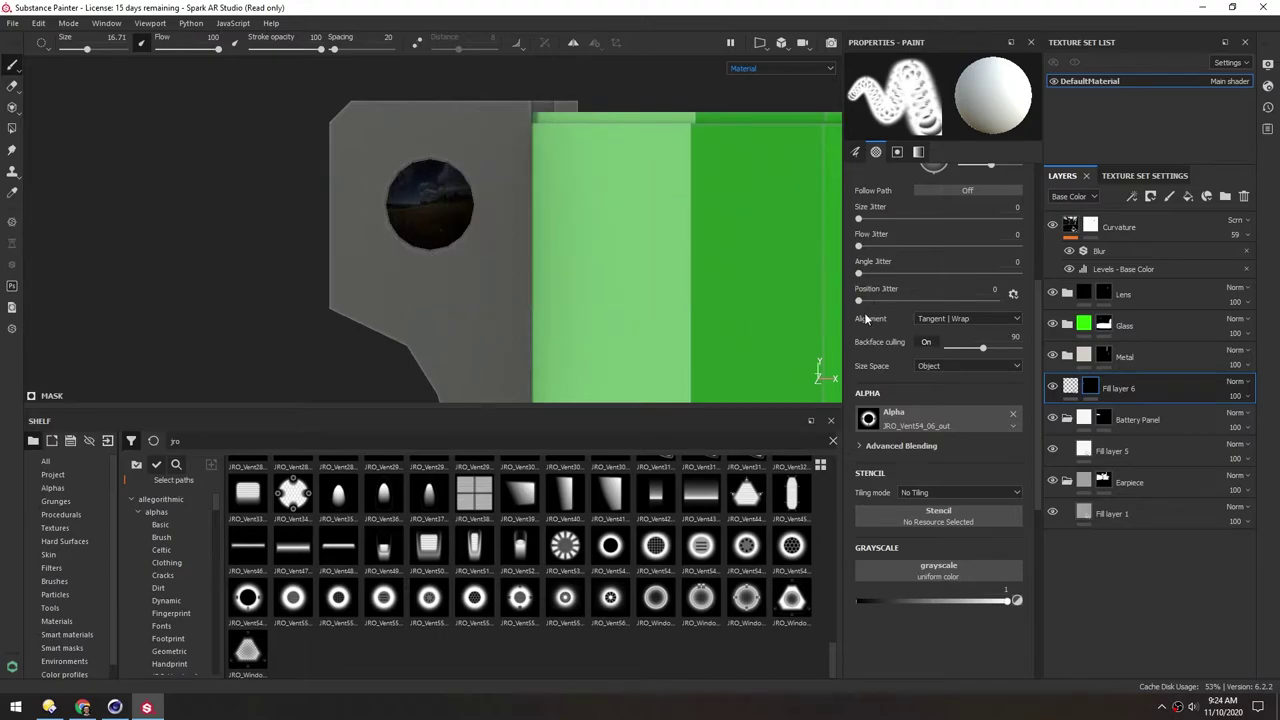
{"action": "left_click", "coordinate": [925, 319]}
{"action": "left_click", "coordinate": [935, 385]}
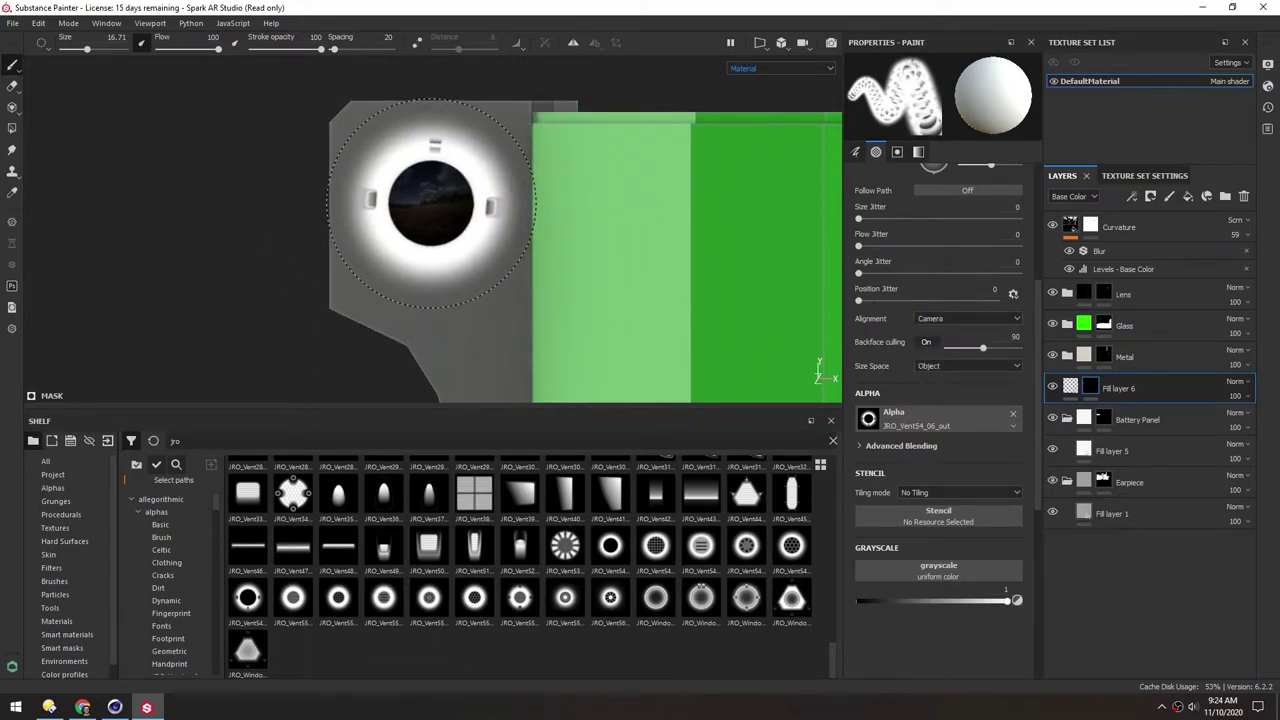
{"action": "right_click_drag", "start_coordinate": [431, 203], "coordinate": [442, 204], "text": "ctrl"}
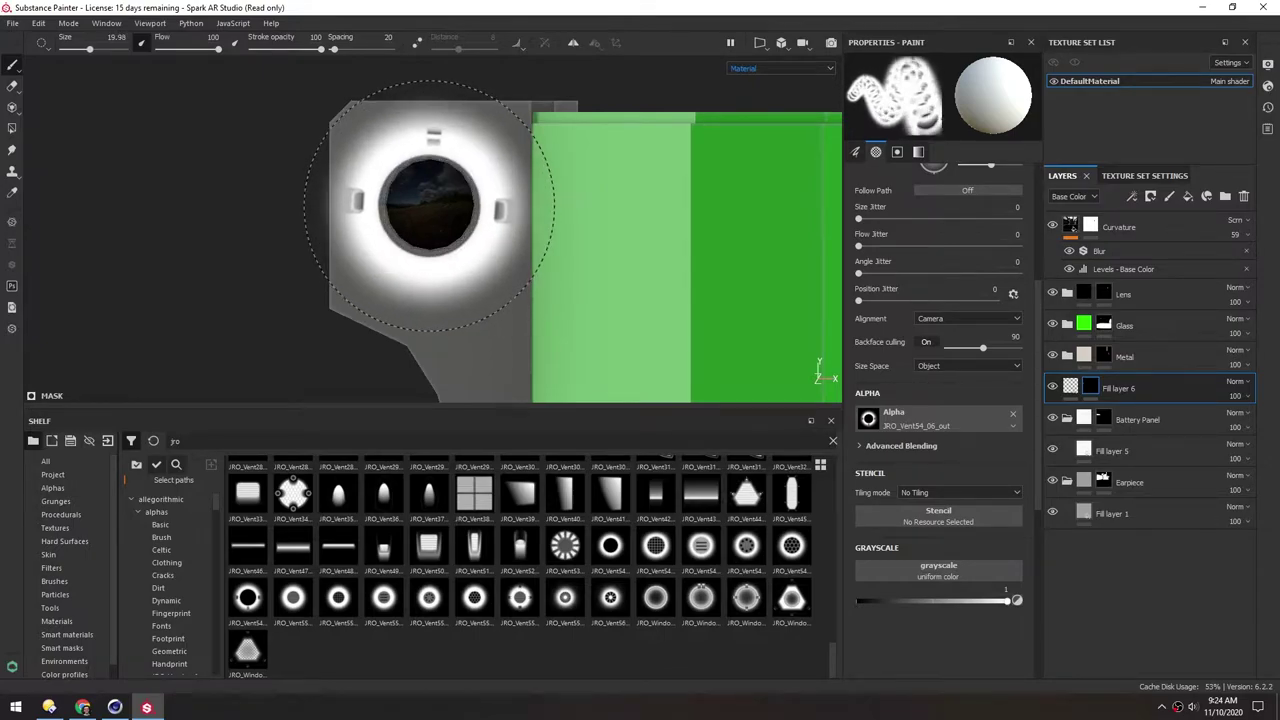
{"action": "right_click_drag", "start_coordinate": [430, 206], "coordinate": [425, 205], "text": "ctrl"}
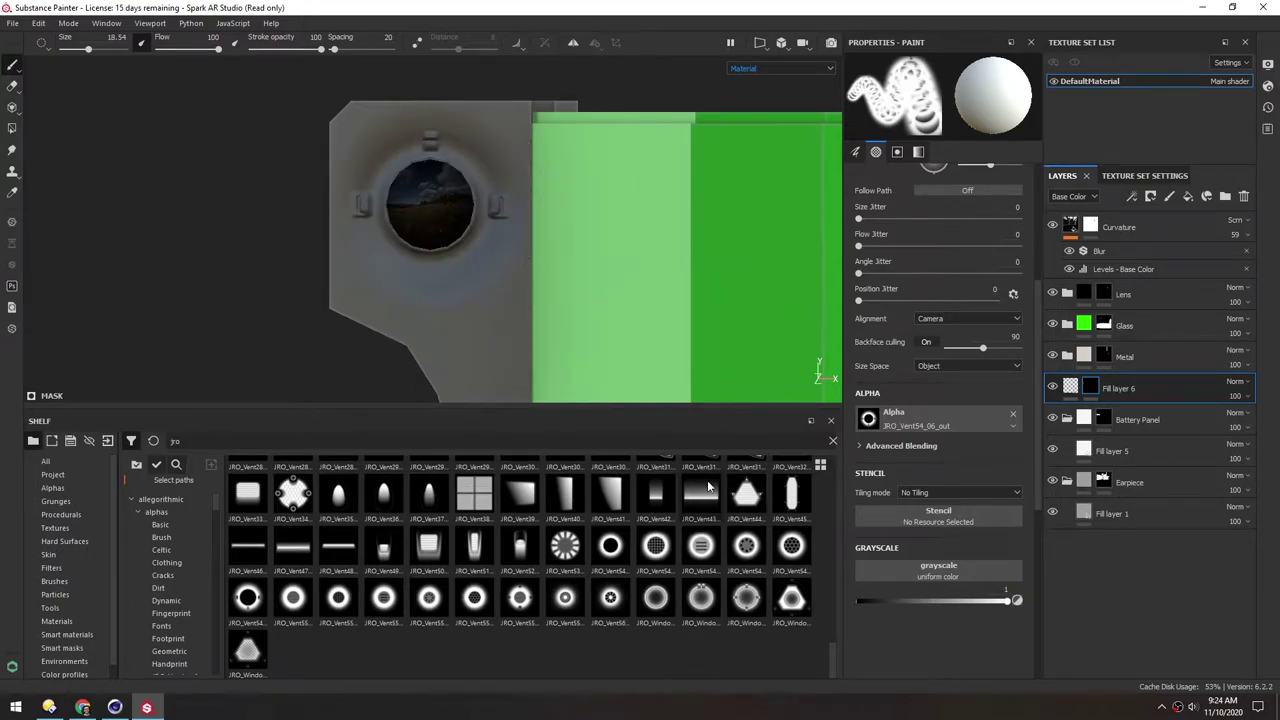
Inspect the stamped ring around the lens hole and the whole glasses model from several angles
{"action": "scroll", "coordinate": [233, 159], "scroll_direction": "down", "scroll_amount": 5}
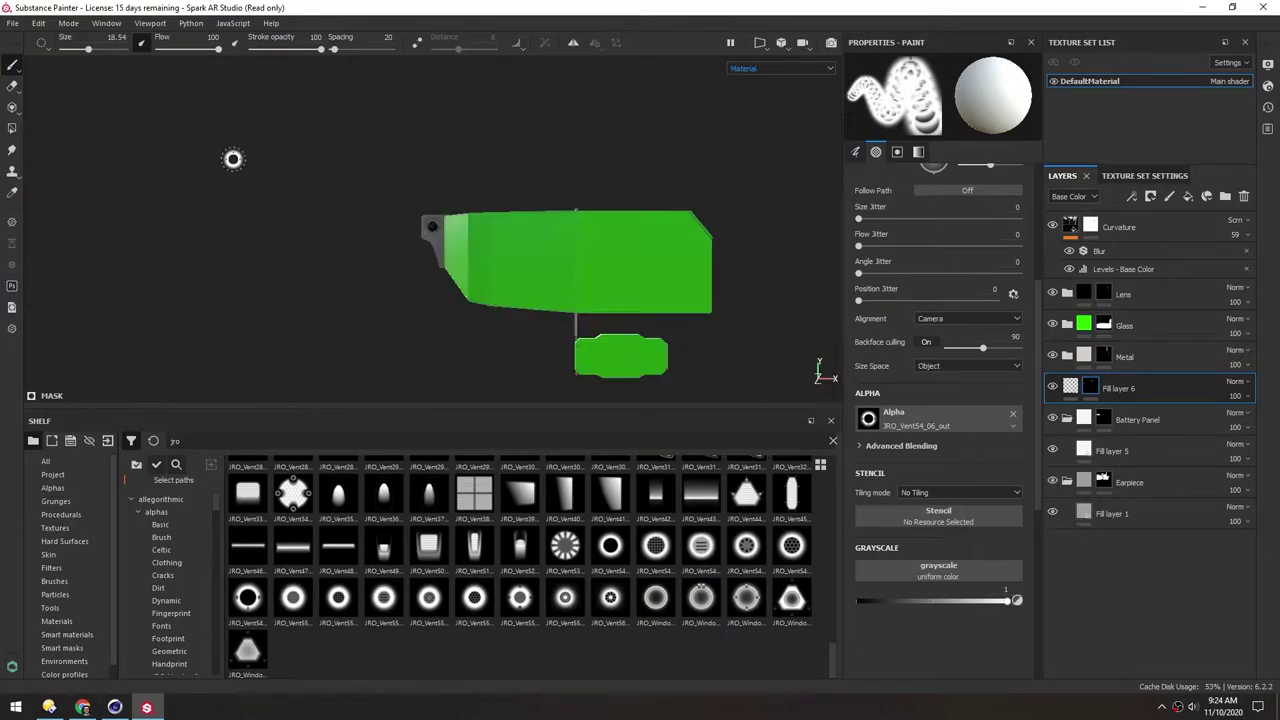
{"action": "left_click_drag", "start_coordinate": [233, 159], "coordinate": [419, 400], "text": "alt"}
{"action": "scroll", "coordinate": [386, 208], "scroll_direction": "up", "scroll_amount": 5}
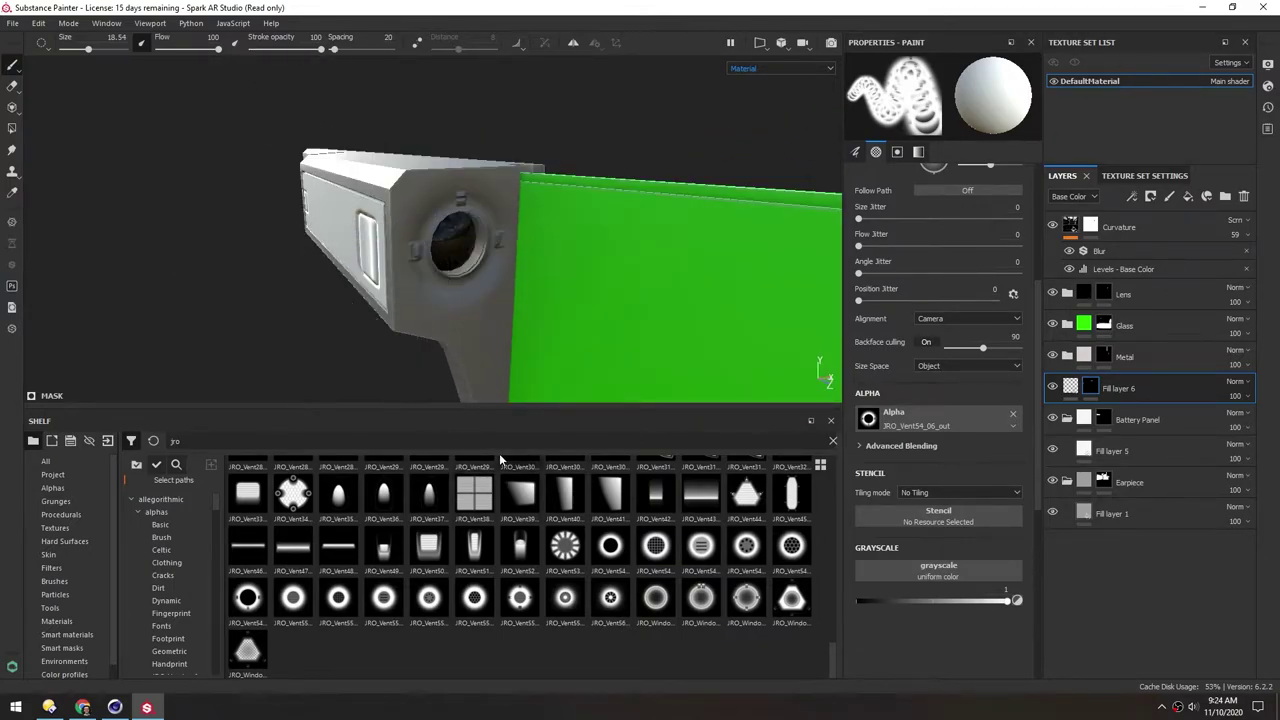
{"action": "left_click_drag", "start_coordinate": [449, 294], "coordinate": [441, 237], "text": "alt"}
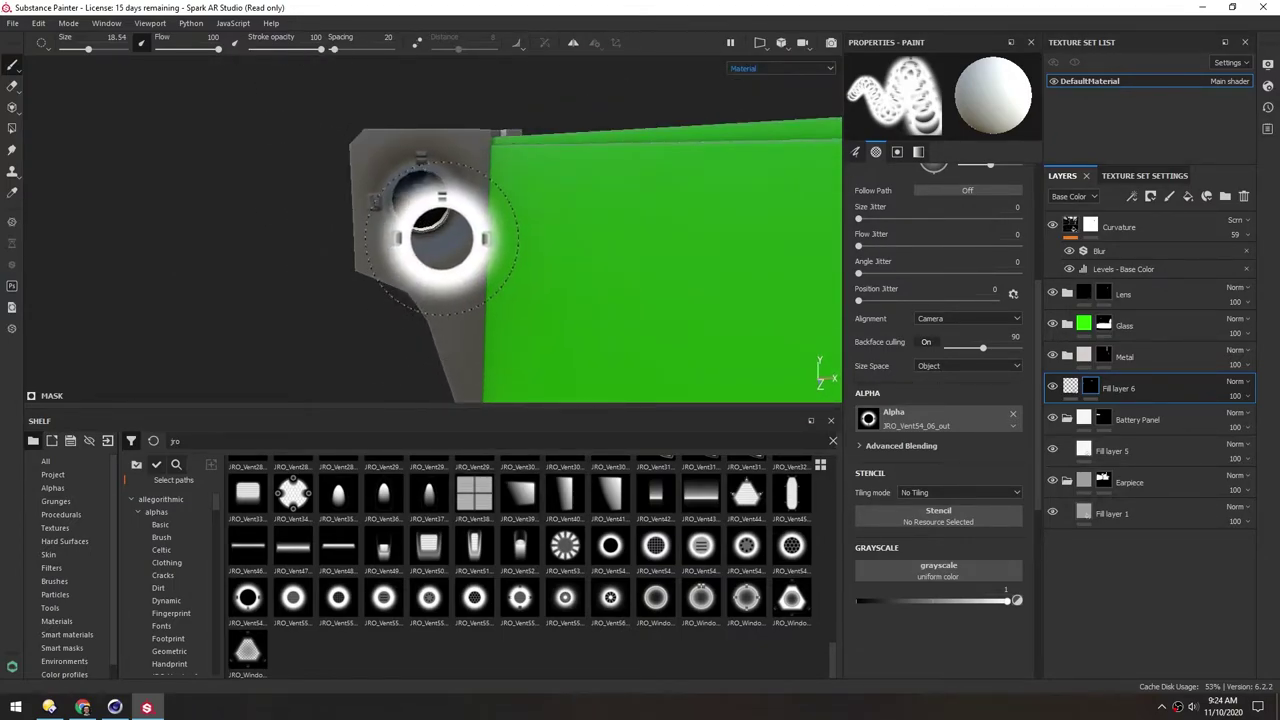
{"action": "mouse_move", "coordinate": [409, 323]}
{"action": "left_mouse_down", "text": "alt"}
{"action": "mouse_move", "coordinate": [485, 305]}
{"action": "mouse_move", "coordinate": [463, 280]}
{"action": "mouse_move", "coordinate": [480, 269]}
{"action": "mouse_move", "coordinate": [449, 269]}
{"action": "mouse_move", "coordinate": [466, 294]}
{"action": "mouse_move", "coordinate": [445, 288]}
{"action": "mouse_move", "coordinate": [500, 291]}
{"action": "mouse_move", "coordinate": [380, 244]}
{"action": "left_mouse_up", "text": "alt"}
{"action": "scroll", "coordinate": [485, 305], "scroll_direction": "down", "scroll_amount": 3}
{"action": "scroll", "coordinate": [449, 269], "scroll_direction": "down", "scroll_amount": 3}
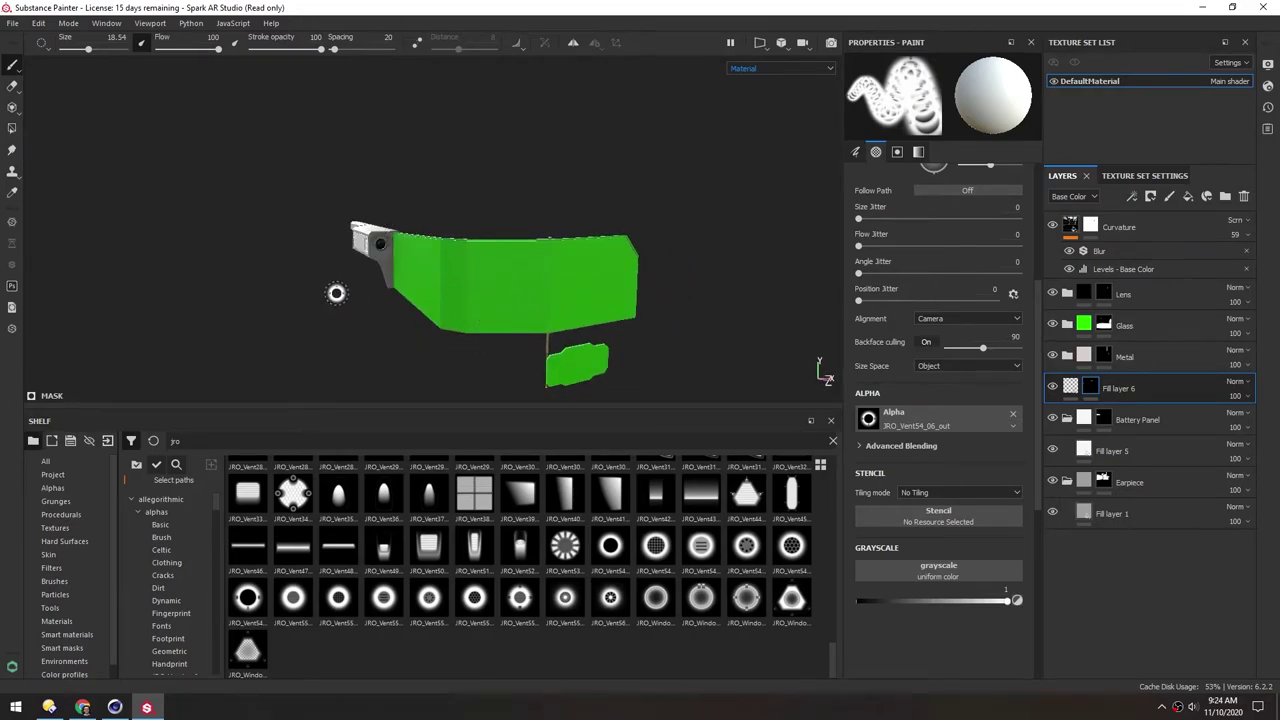
{"action": "left_click_drag", "start_coordinate": [418, 265], "coordinate": [437, 263], "text": "alt"}
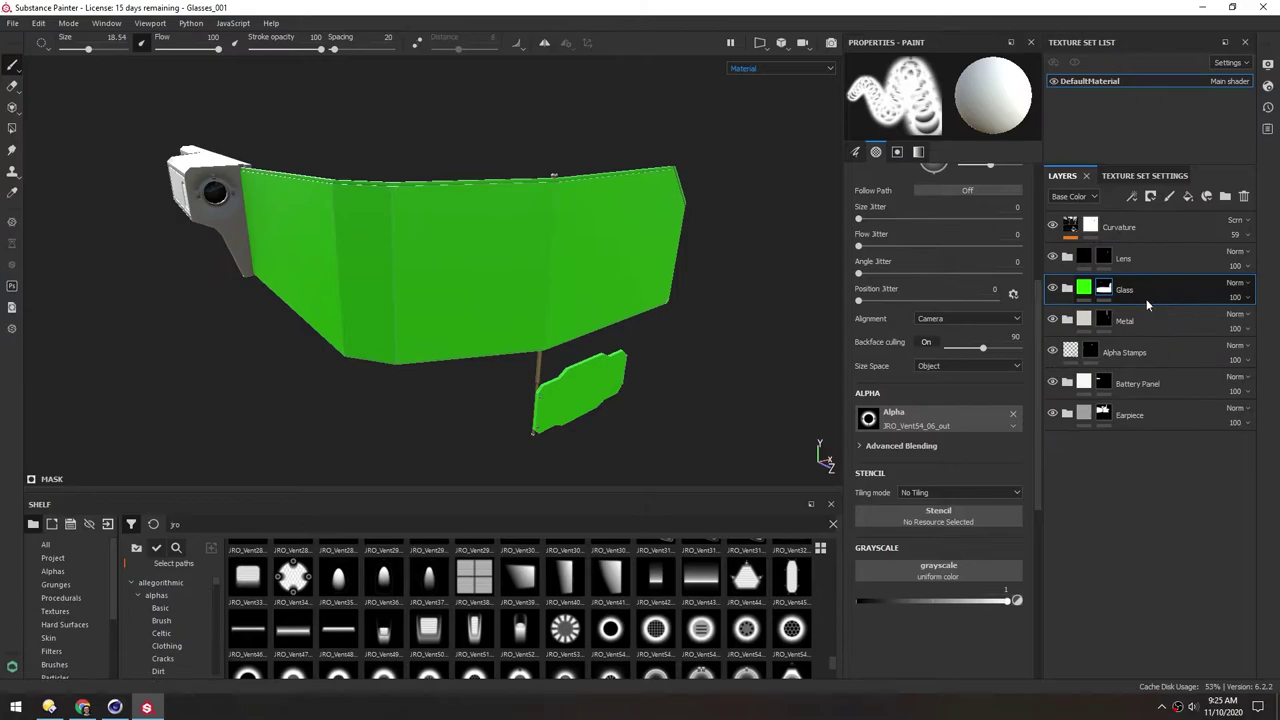
Set the base color of the fill layer inside the Glass folder to white
{"action": "left_click", "coordinate": [1176, 301]}
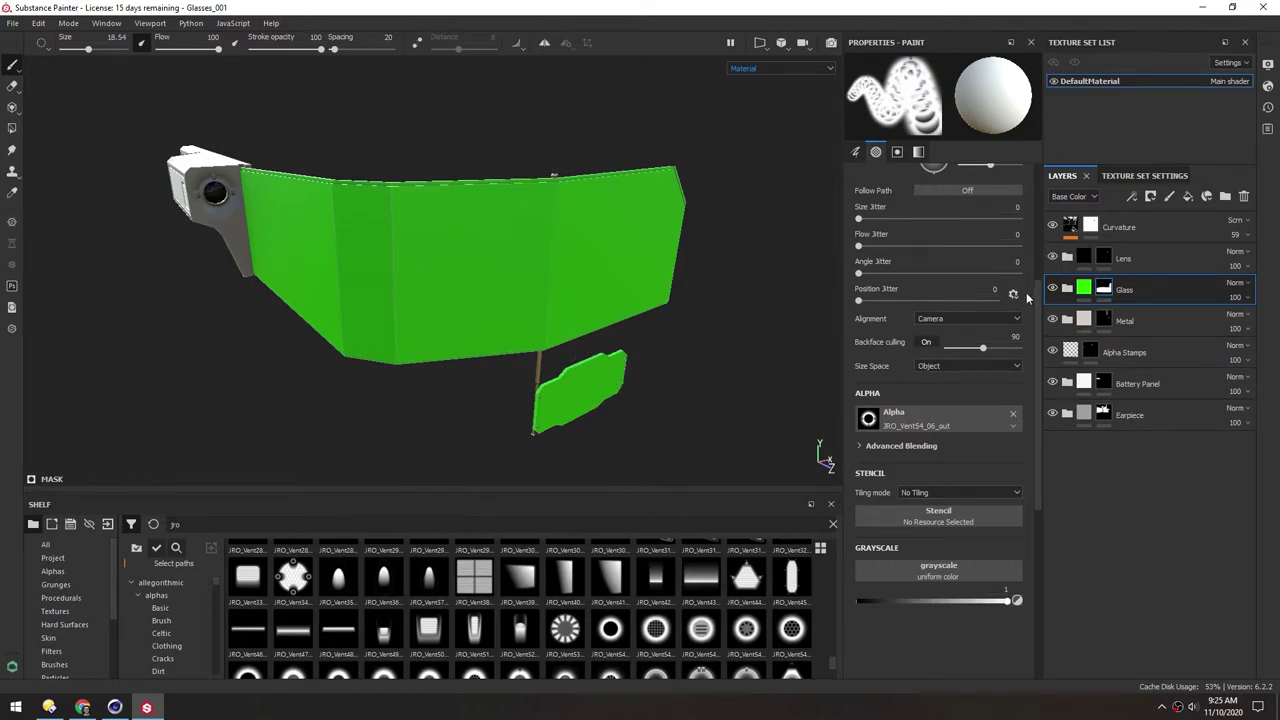
{"action": "left_click", "coordinate": [1084, 289]}
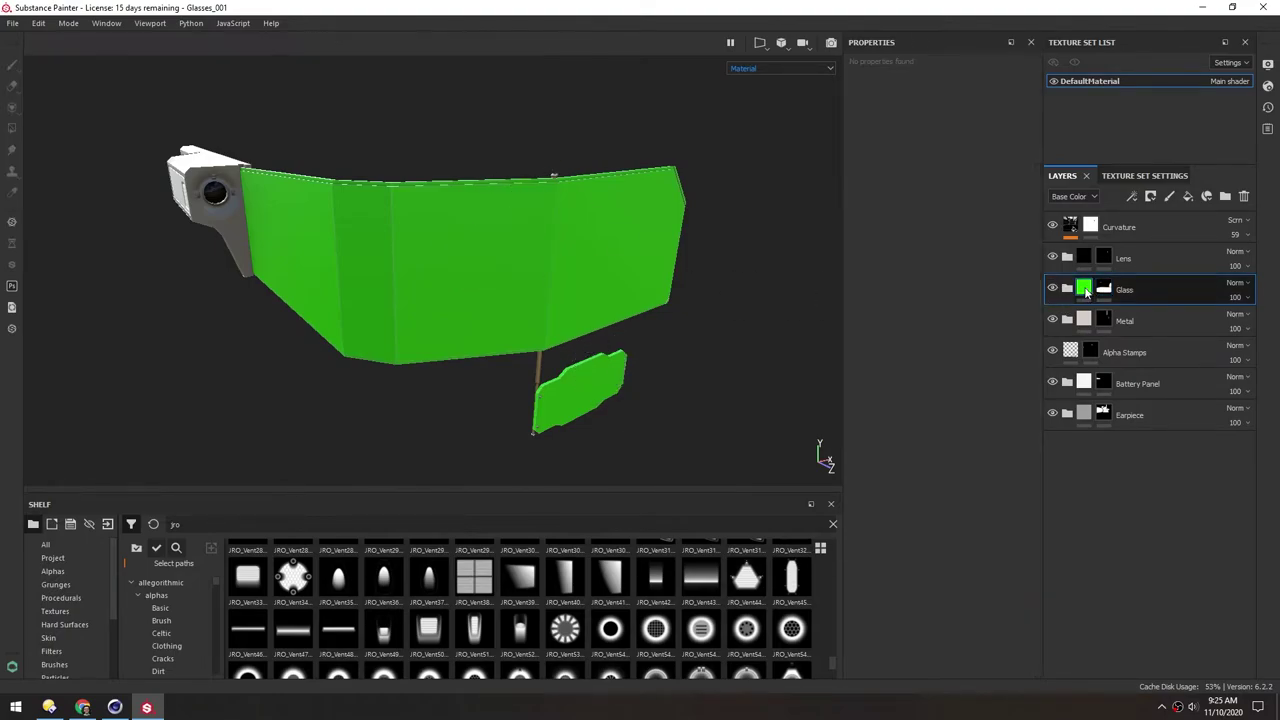
{"action": "left_click", "coordinate": [1067, 289]}
{"action": "left_click", "coordinate": [1086, 320]}
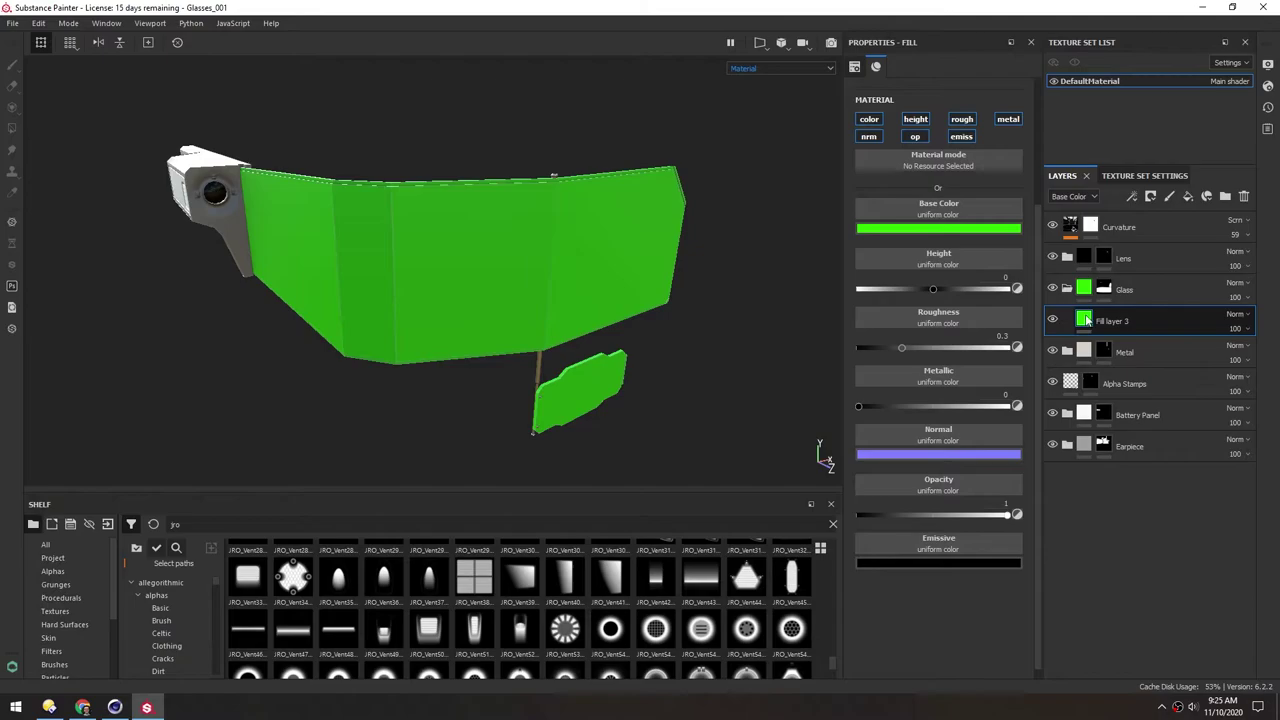
{"action": "left_click", "coordinate": [938, 228]}
{"action": "left_click_drag", "start_coordinate": [969, 282], "coordinate": [942, 253]}
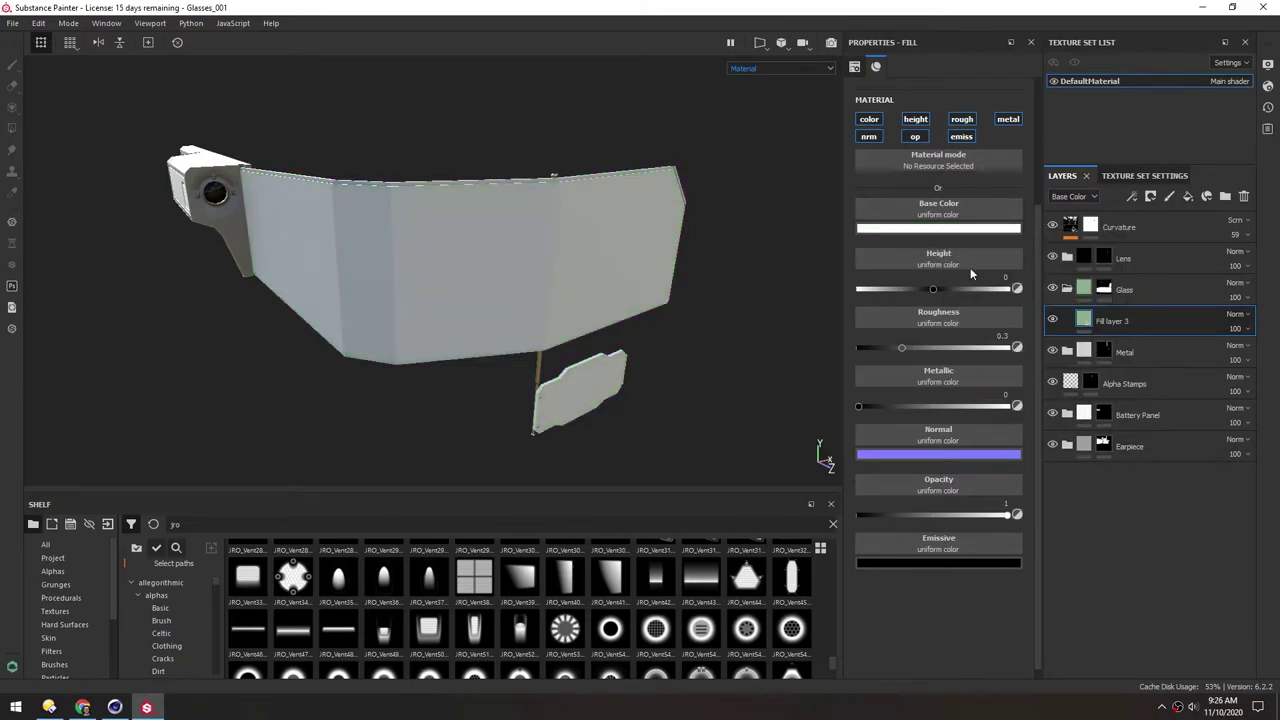
Add a bitmap mask to the Glass folder's fill layer using the baked Curvature map
{"action": "right_click", "coordinate": [1079, 320]}
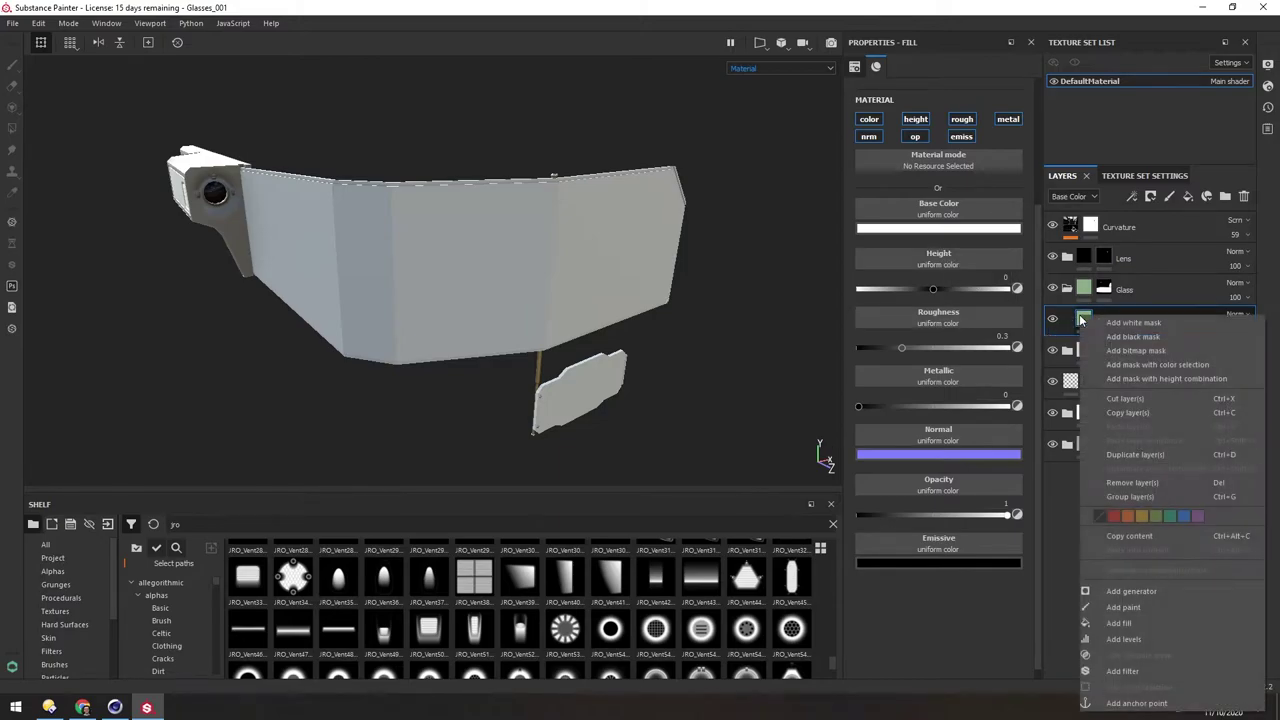
{"action": "left_click", "coordinate": [1131, 351]}
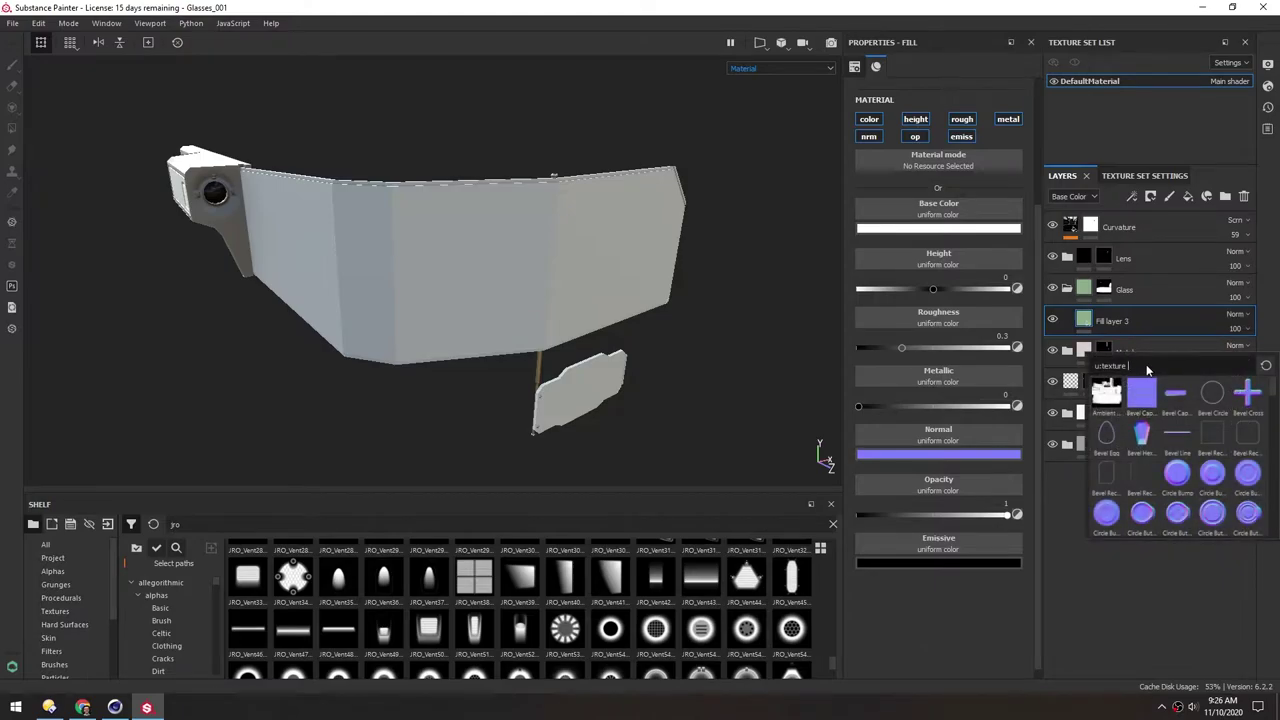
{"action": "type", "text": "curv"}
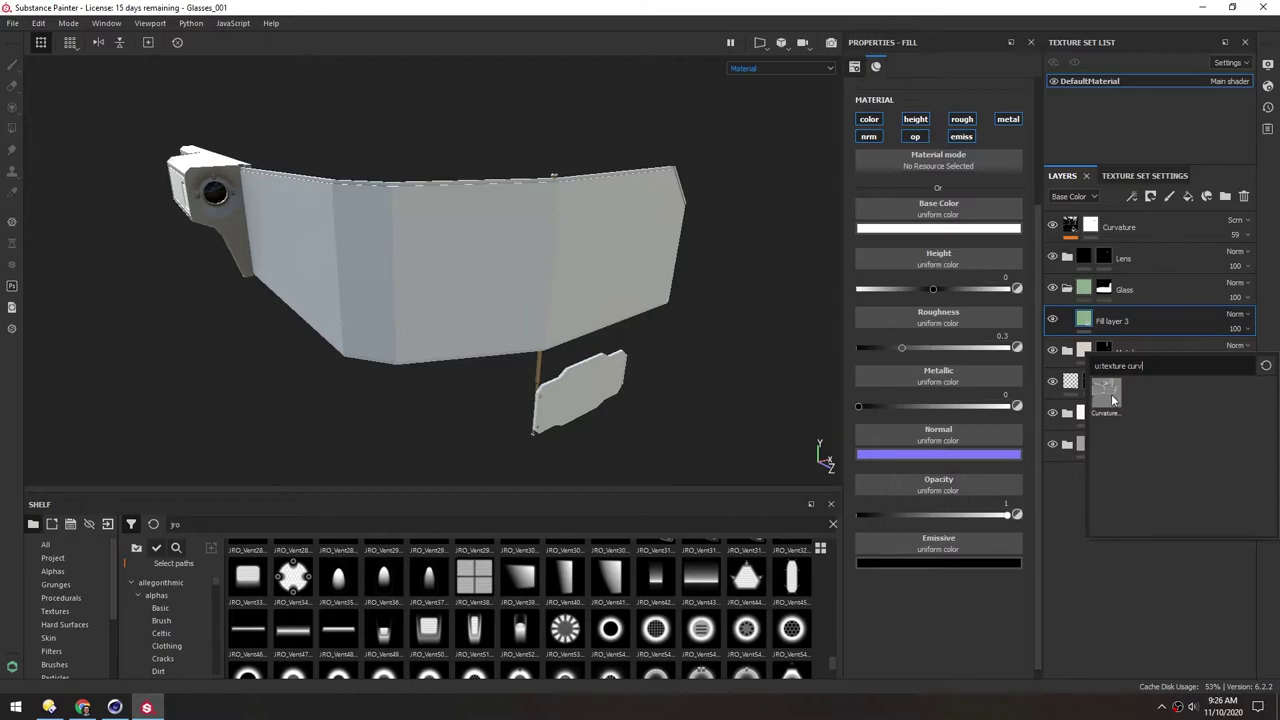
{"action": "left_click", "coordinate": [1111, 398]}
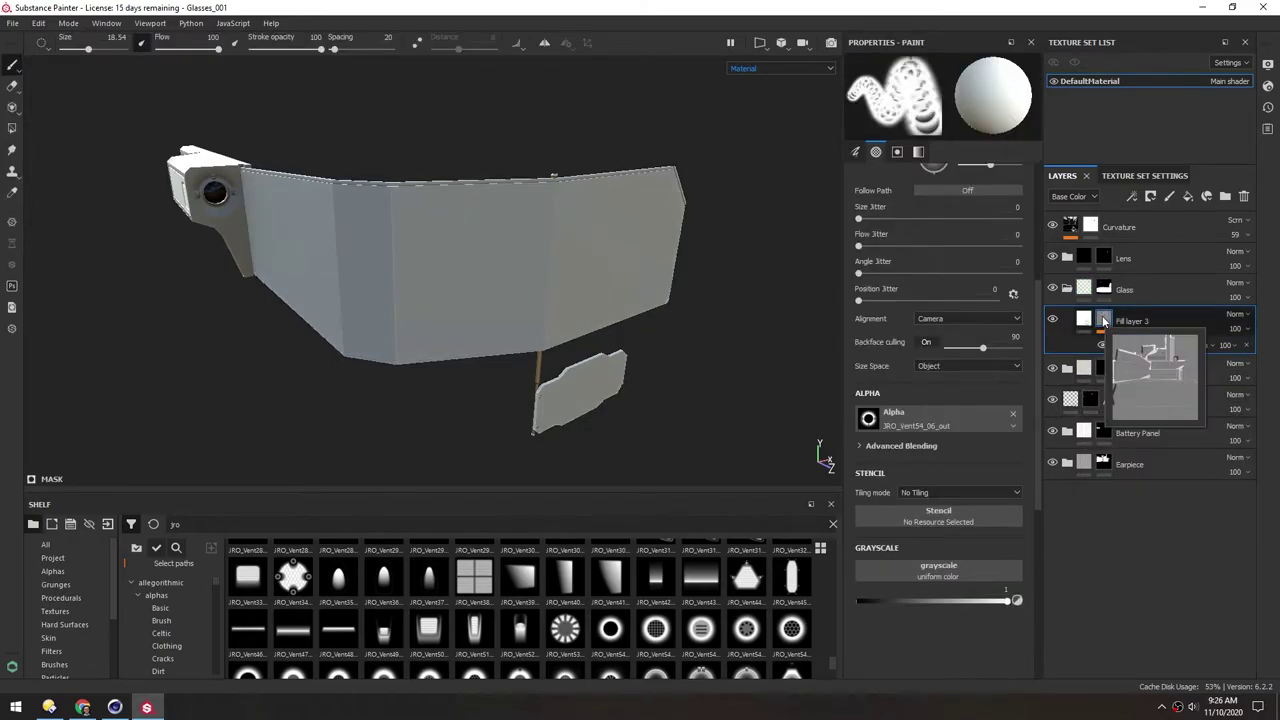
Add a Levels effect to the glass fill layer's curvature mask and raise its input black point to 0.572
{"action": "right_click", "coordinate": [1104, 320]}
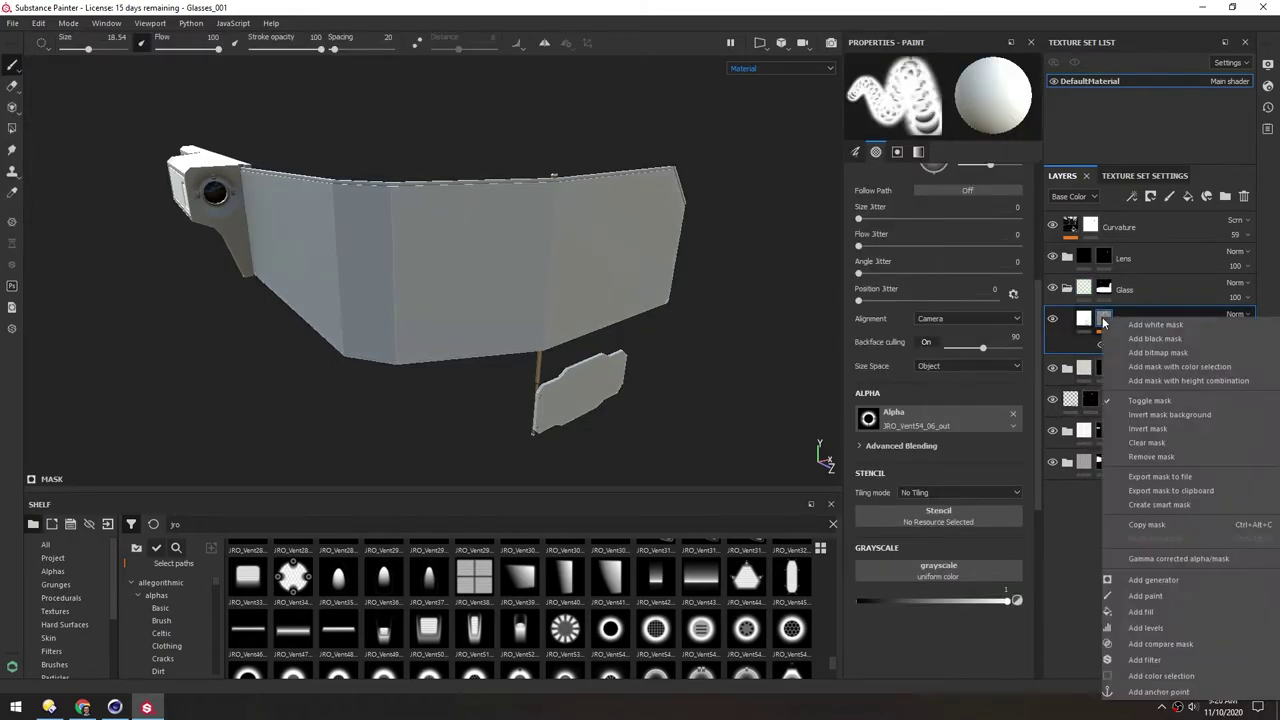
{"action": "left_click", "coordinate": [1171, 627]}
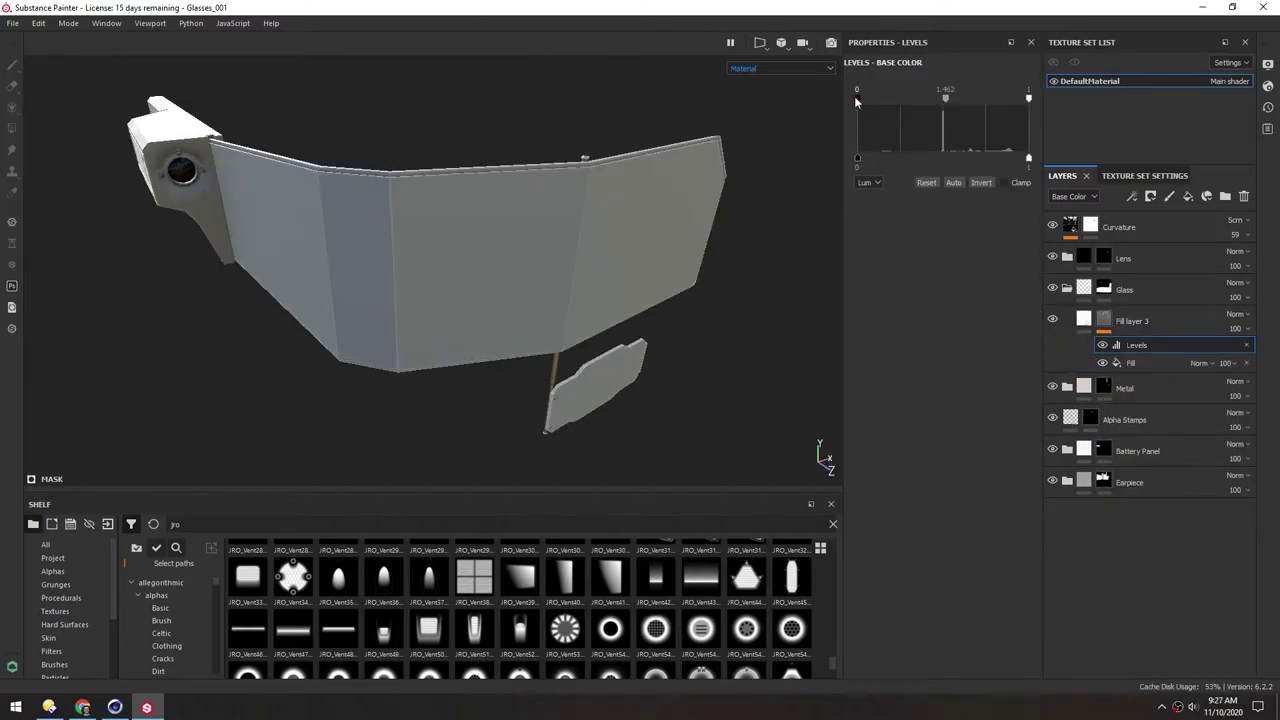
{"action": "left_click_drag", "start_coordinate": [870, 99], "coordinate": [948, 110]}
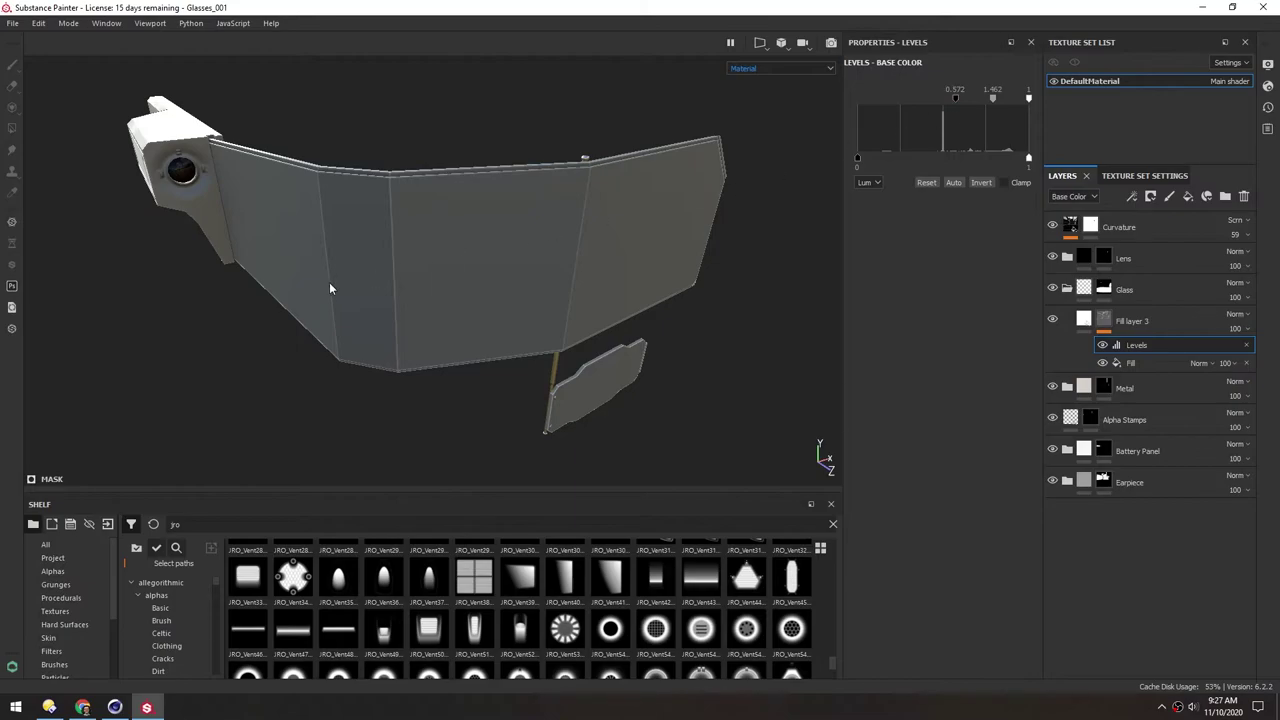
Display only the Base Color channel and examine the glass edge lines up close and from several angles
{"action": "mouse_move", "coordinate": [316, 272]}
{"action": "left_mouse_down", "text": "alt"}
{"action": "mouse_move", "coordinate": [311, 257]}
{"action": "mouse_move", "coordinate": [320, 272]}
{"action": "left_mouse_up", "text": "alt"}
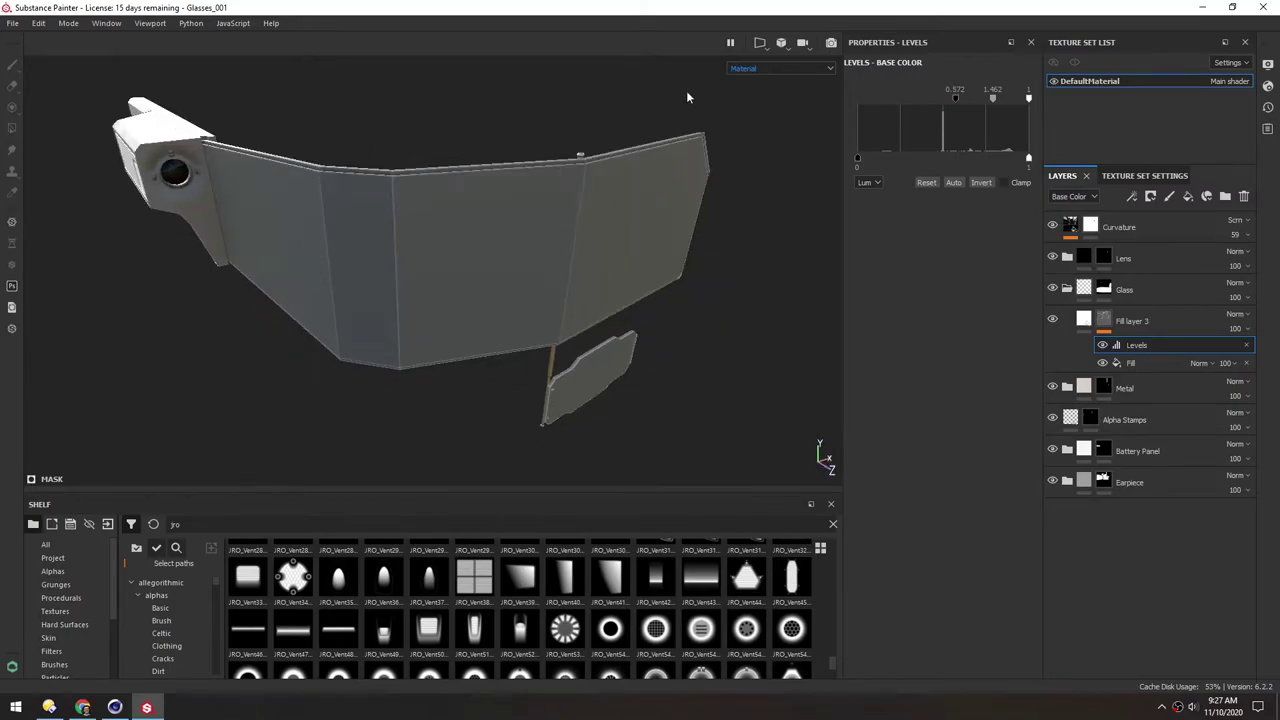
{"action": "left_click", "coordinate": [740, 69]}
{"action": "left_click", "coordinate": [753, 105]}
{"action": "left_click_drag", "start_coordinate": [370, 254], "coordinate": [403, 209], "text": "alt"}
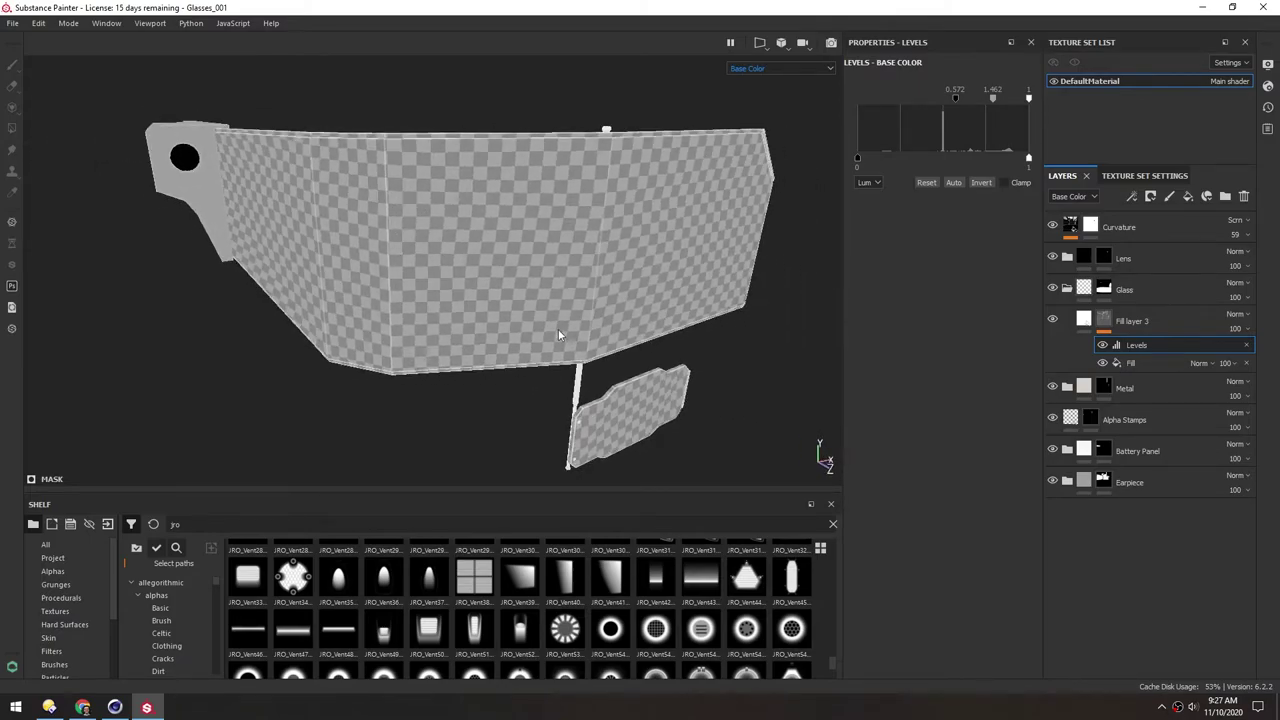
{"action": "scroll", "coordinate": [433, 215], "scroll_direction": "up", "scroll_amount": 3}
{"action": "middle_click_drag", "start_coordinate": [392, 162], "coordinate": [431, 202], "text": "alt"}
{"action": "scroll", "coordinate": [433, 200], "scroll_direction": "up", "scroll_amount": 4}
{"action": "left_click_drag", "start_coordinate": [388, 158], "coordinate": [444, 170], "text": "alt"}
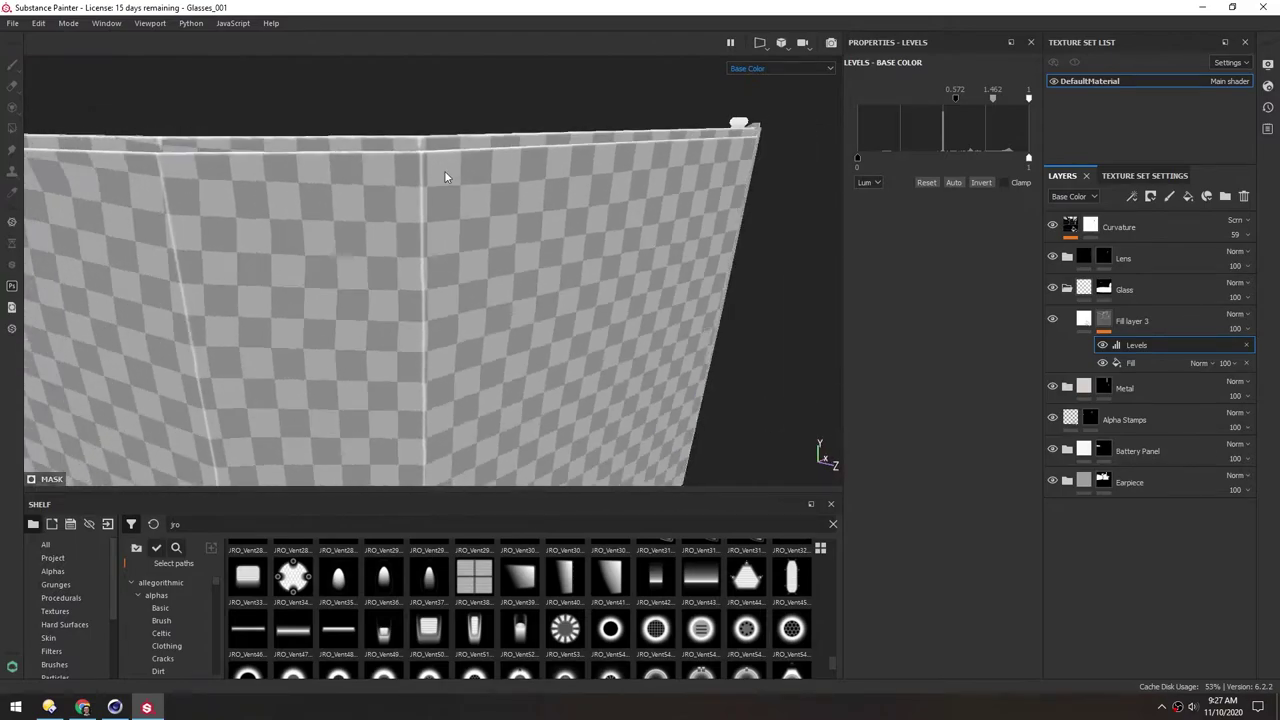
{"action": "scroll", "coordinate": [406, 213], "scroll_direction": "down", "scroll_amount": 3}
{"action": "left_click_drag", "start_coordinate": [514, 331], "coordinate": [493, 232], "text": "alt"}
{"action": "left_click_drag", "start_coordinate": [551, 266], "coordinate": [498, 256], "text": "alt"}
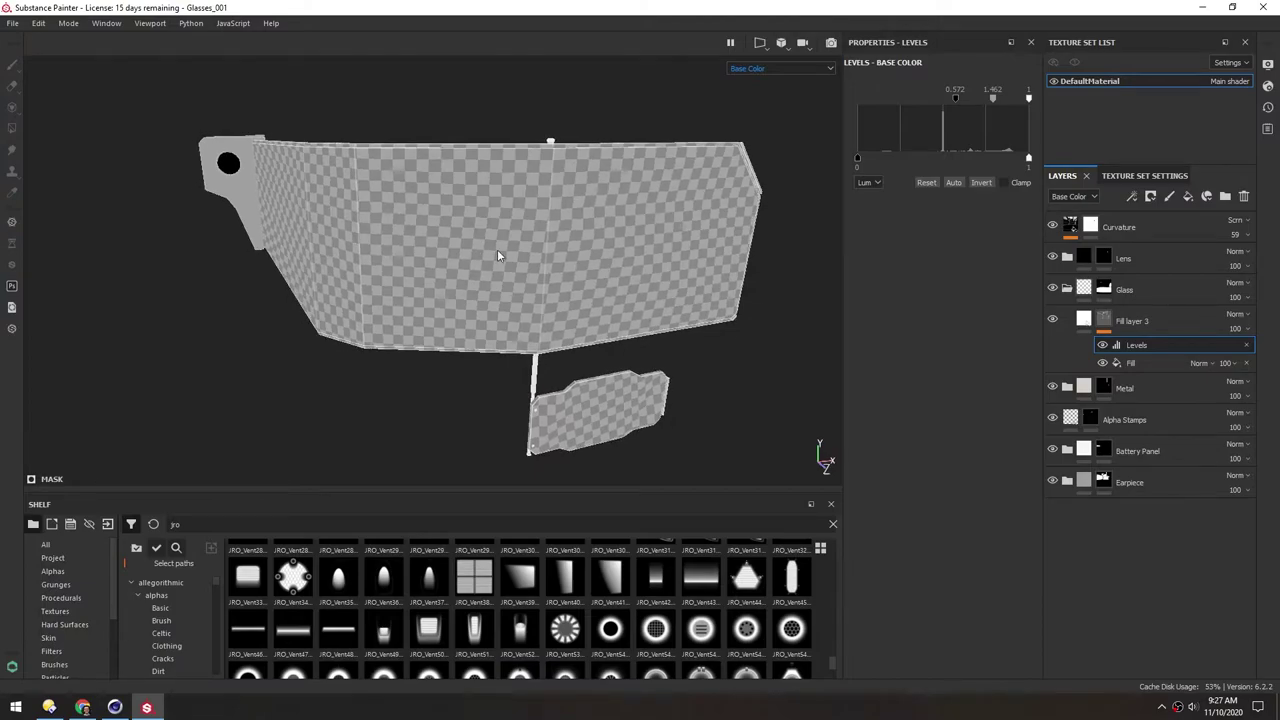
Narrow the input range of the glass mask's Levels to sharpen the edges, and add a Blur filter above it
{"action": "scroll", "coordinate": [510, 220], "scroll_direction": "up", "scroll_amount": 5}
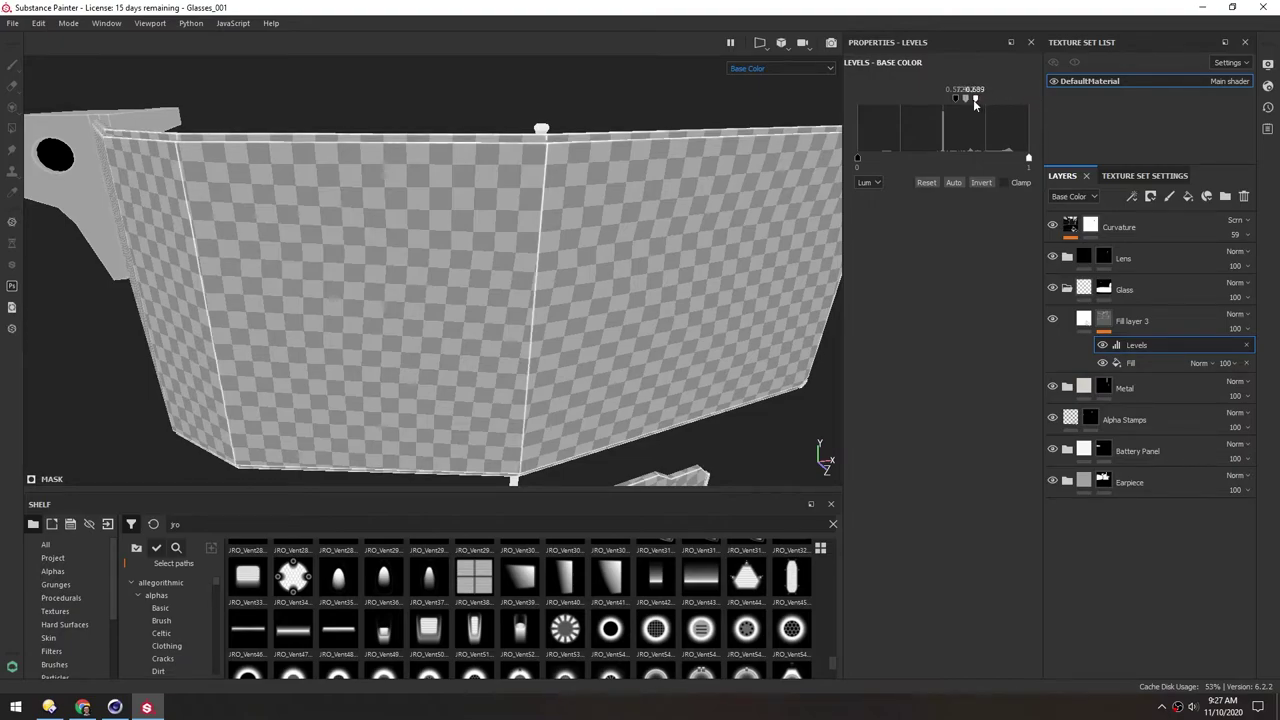
{"action": "left_click_drag", "start_coordinate": [958, 101], "coordinate": [951, 103]}
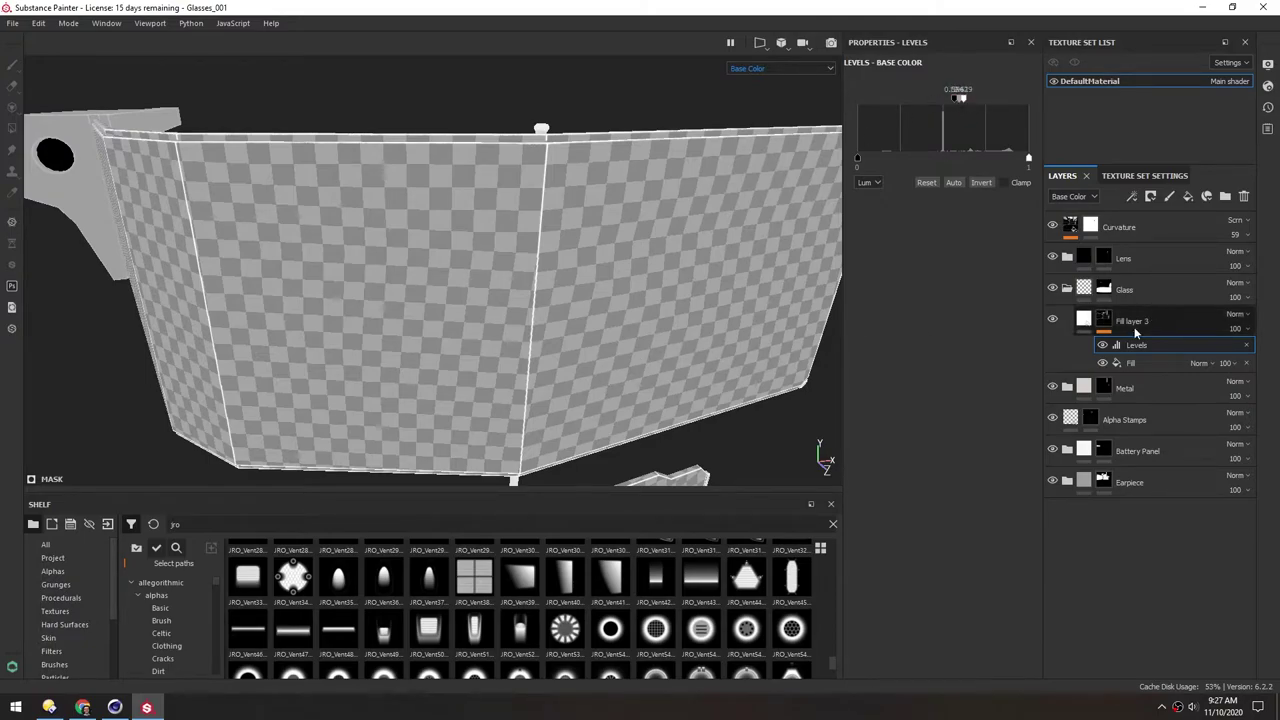
{"action": "right_click", "coordinate": [1105, 326]}
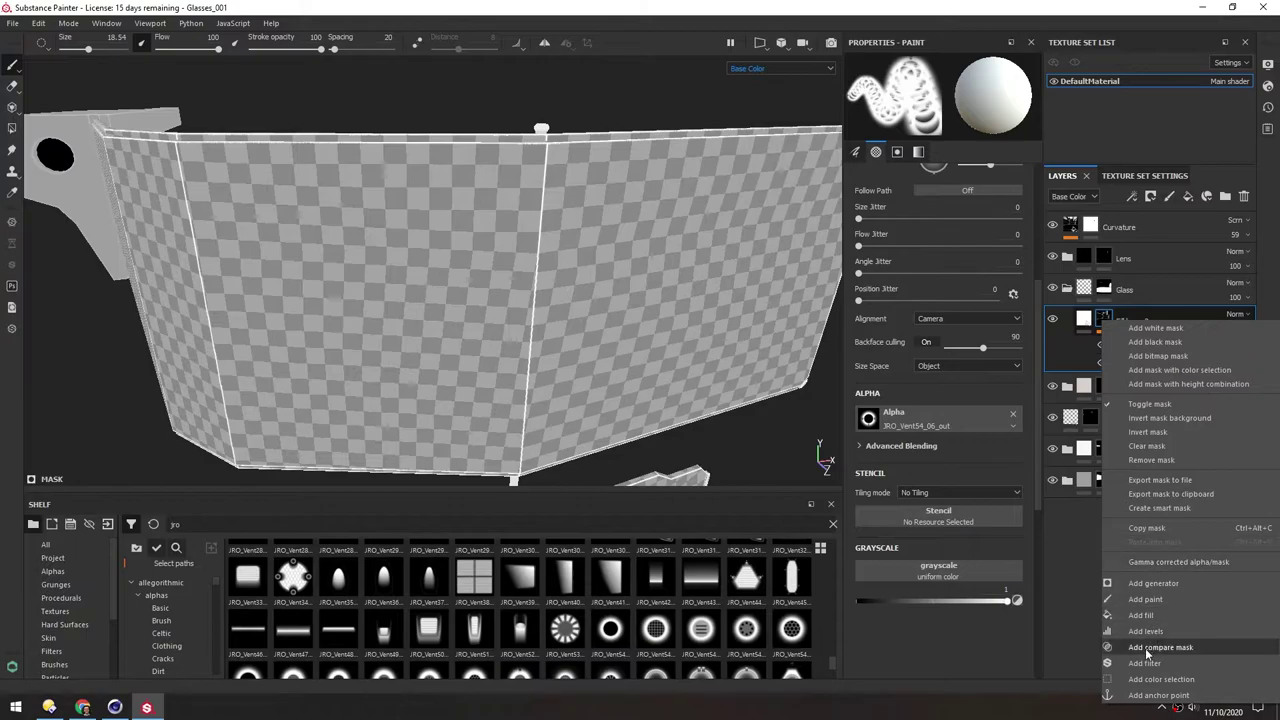
{"action": "left_click", "coordinate": [1135, 664]}
{"action": "left_click", "coordinate": [940, 90]}
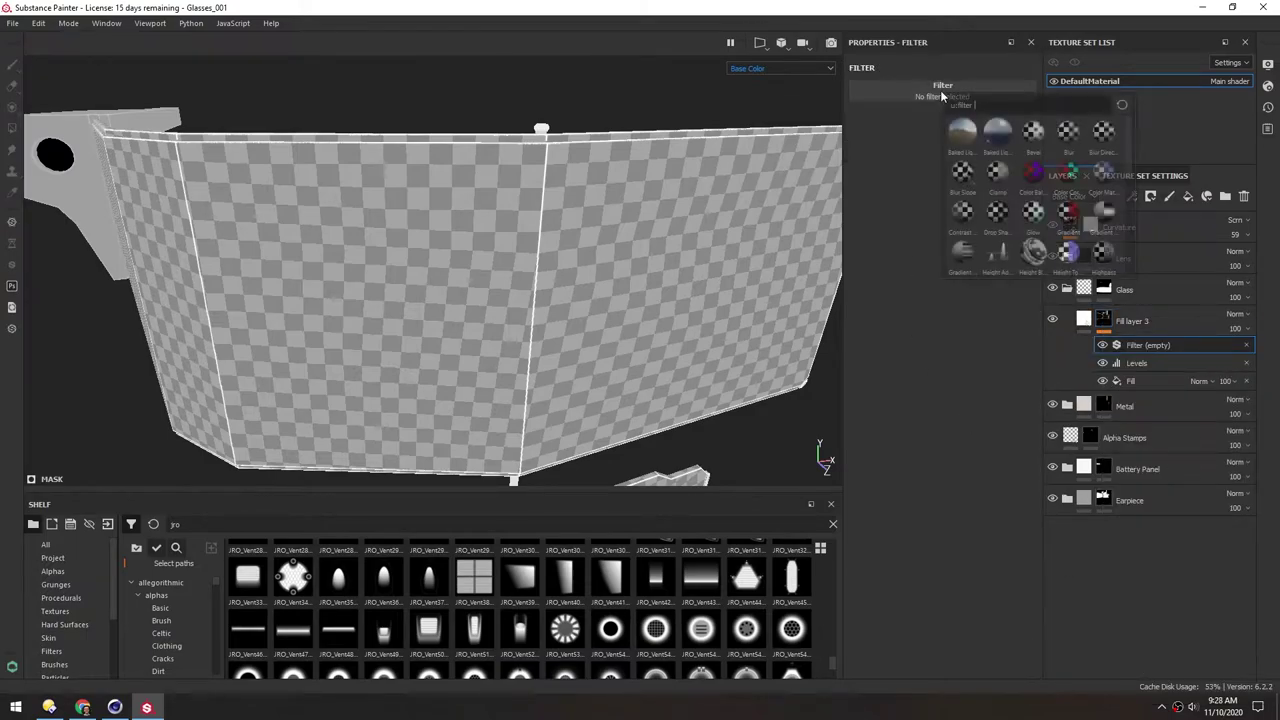
{"action": "left_click", "coordinate": [1067, 133]}
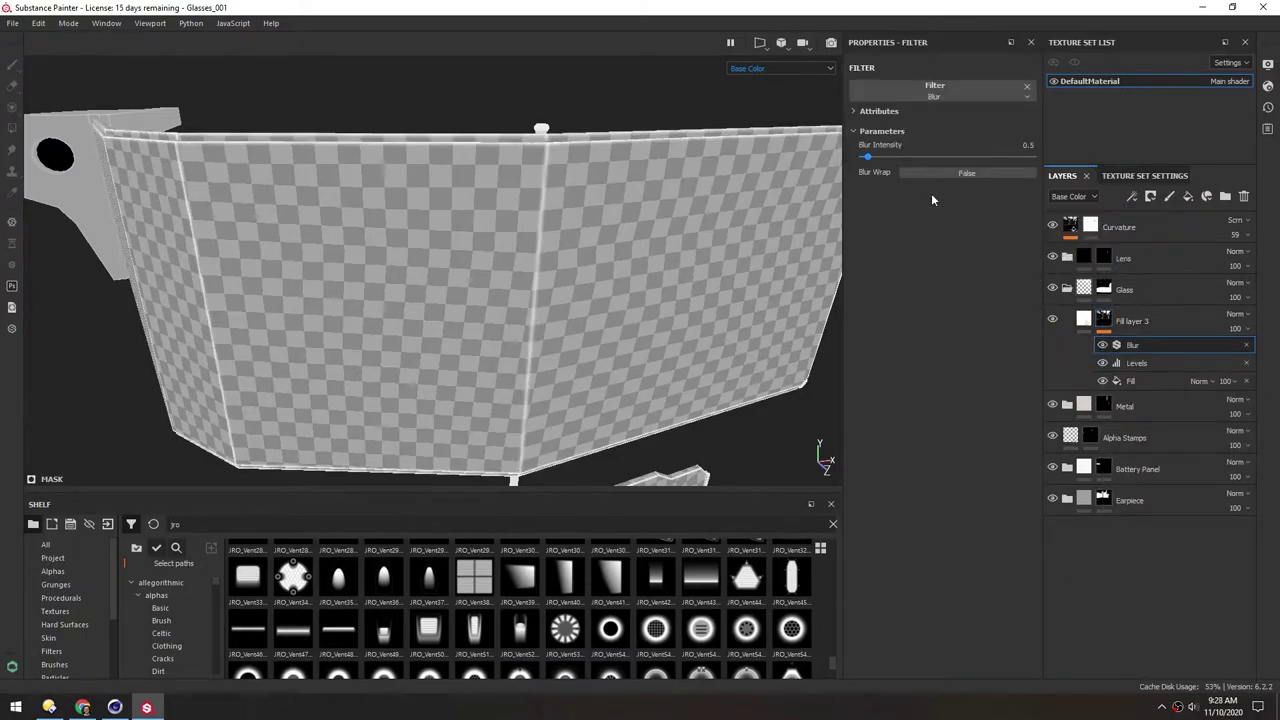
Add a second Levels effect above the Blur on the glass mask and lower its input white point to 0.16
{"action": "right_click", "coordinate": [1103, 320]}
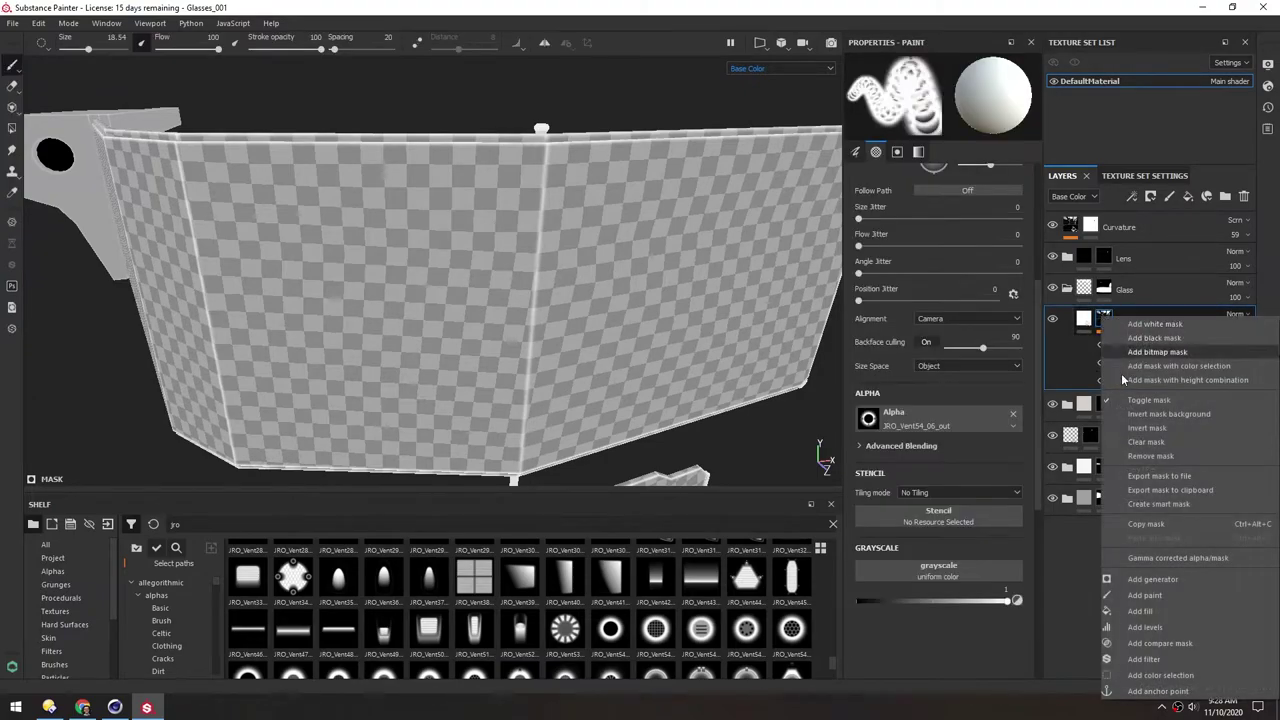
{"action": "left_click", "coordinate": [1170, 628]}
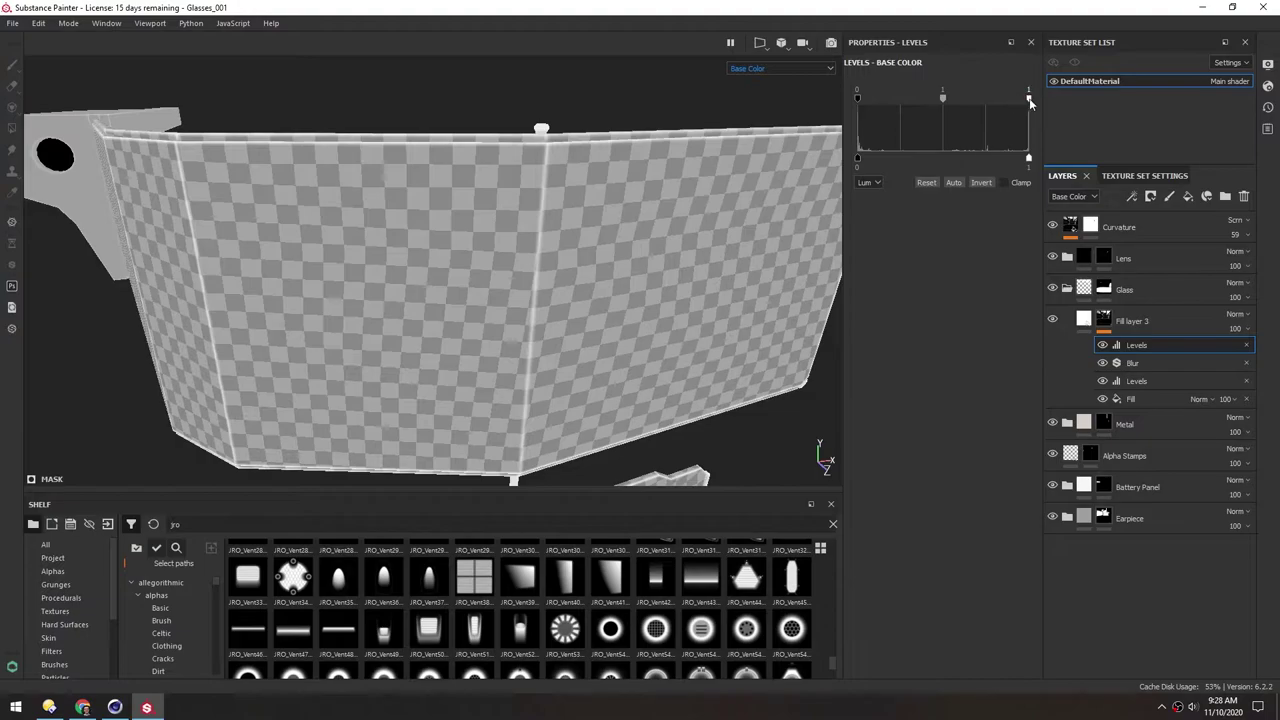
{"action": "left_click_drag", "start_coordinate": [1005, 106], "coordinate": [885, 104]}
Compare the glass edge lines with the mask's Blur and upper Levels effects switched off and on
{"action": "scroll", "coordinate": [482, 229], "scroll_direction": "down", "scroll_amount": 2}
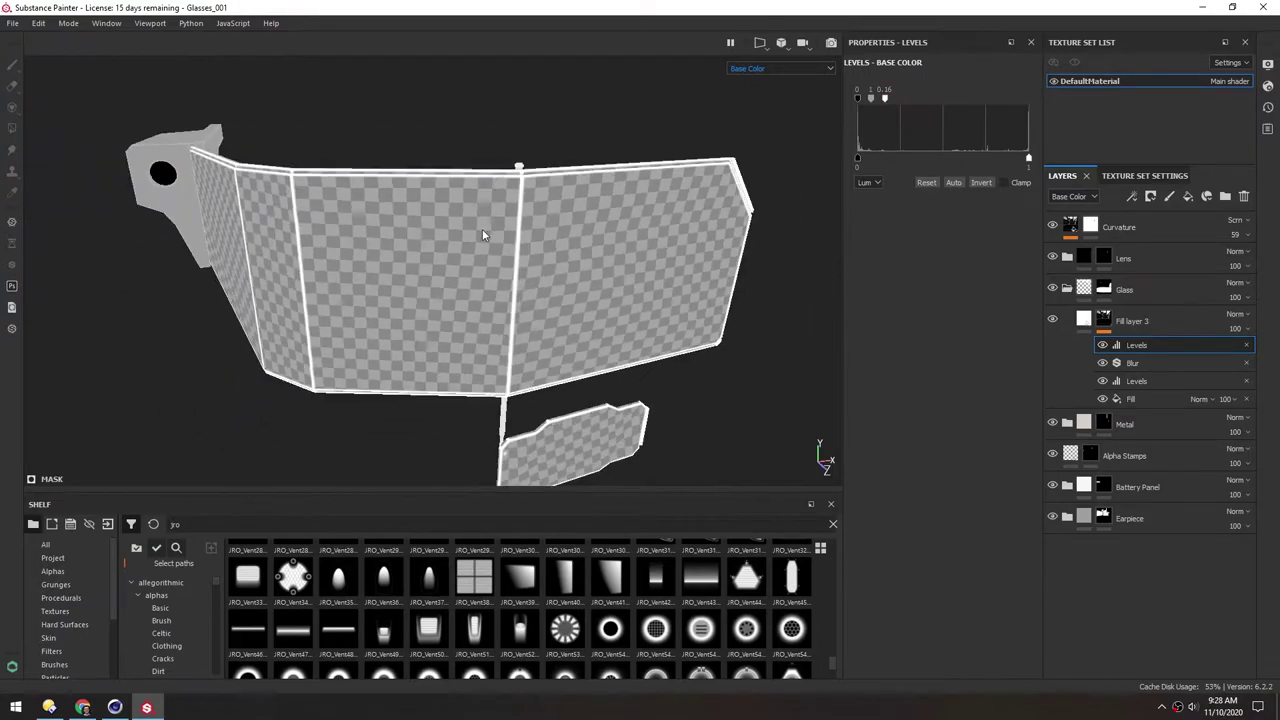
{"action": "middle_click_drag", "start_coordinate": [482, 229], "coordinate": [477, 160], "text": "alt"}
{"action": "left_click_drag", "start_coordinate": [477, 160], "coordinate": [560, 205], "text": "alt"}
{"action": "left_click", "coordinate": [1103, 364]}
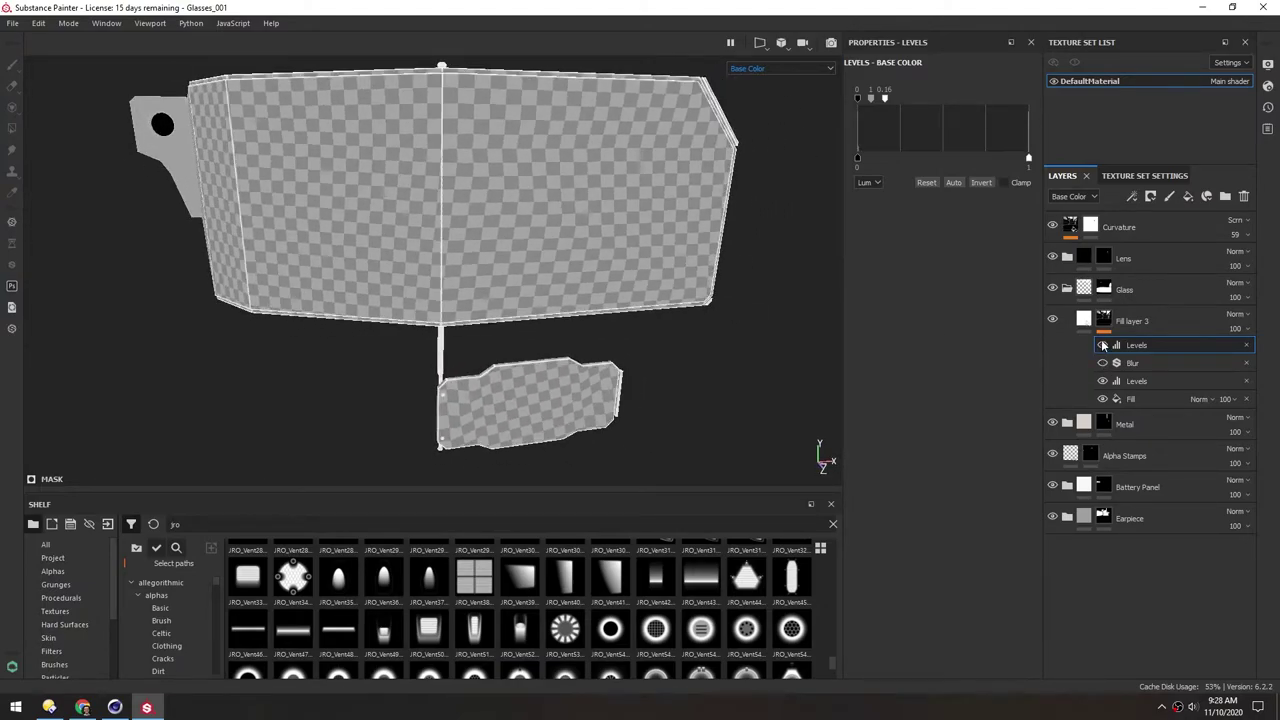
{"action": "left_click_drag", "start_coordinate": [420, 192], "coordinate": [470, 233], "text": "alt"}
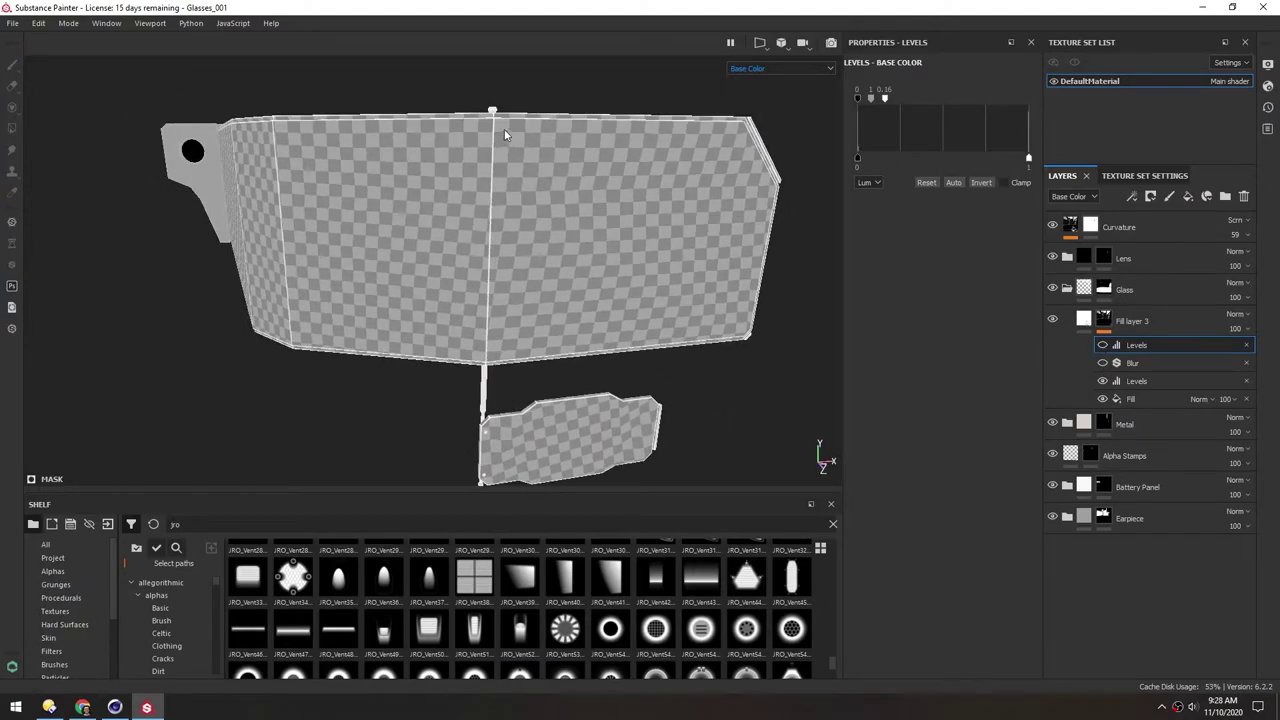
{"action": "left_click", "coordinate": [1102, 345]}
{"action": "left_click_drag", "start_coordinate": [365, 268], "coordinate": [441, 280], "text": "alt"}
{"action": "left_click_drag", "start_coordinate": [660, 215], "coordinate": [444, 200], "text": "alt"}
{"action": "left_click_drag", "start_coordinate": [567, 220], "coordinate": [363, 134], "text": "alt"}
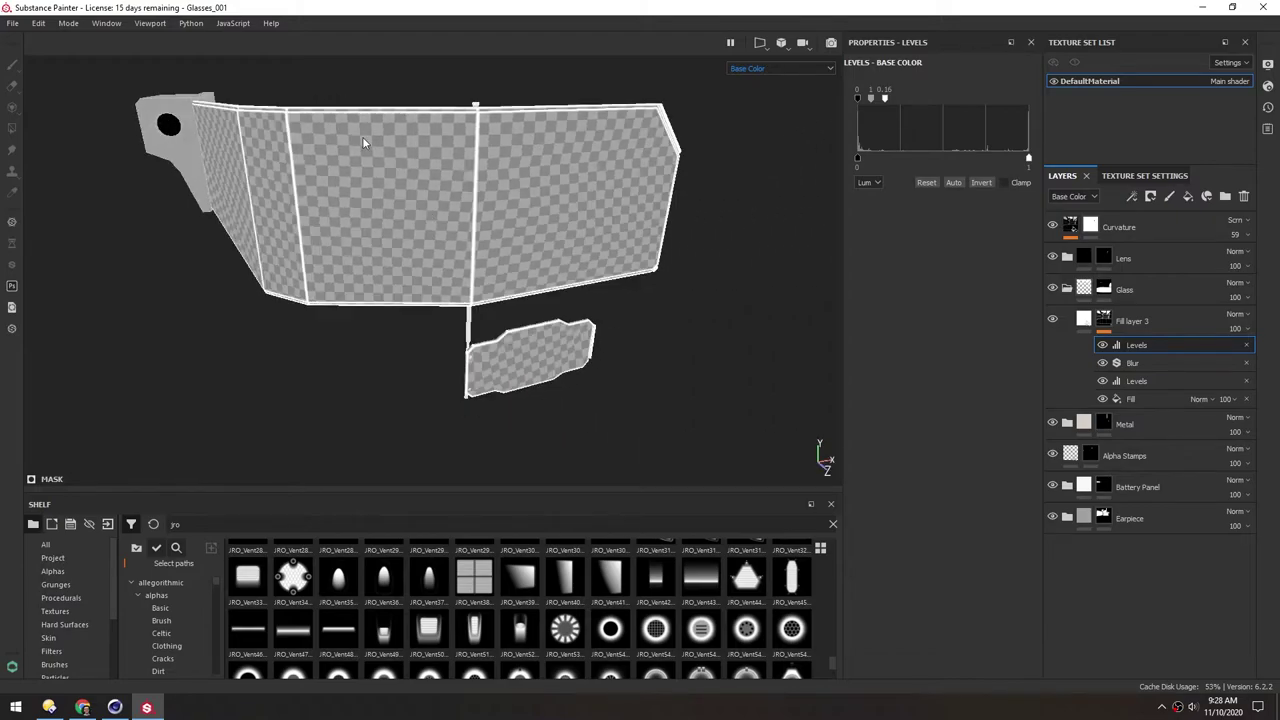
{"action": "left_click_drag", "start_coordinate": [349, 200], "coordinate": [374, 200], "text": "alt"}
Display the Opacity channel on the model and enable opacity on the fill layer inside the Earpiece folder
{"action": "left_click", "coordinate": [741, 72]}
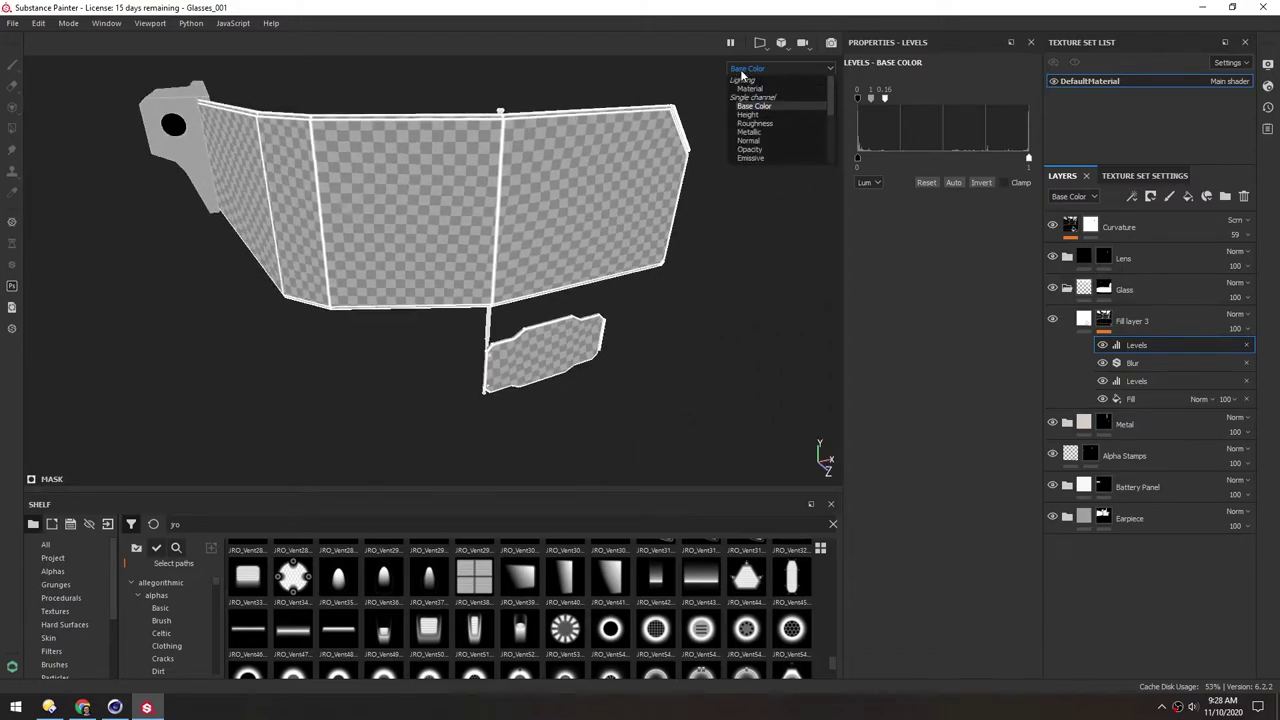
{"action": "left_click", "coordinate": [752, 147]}
{"action": "left_click_drag", "start_coordinate": [404, 173], "coordinate": [353, 179], "text": "alt"}
{"action": "left_click_drag", "start_coordinate": [236, 135], "coordinate": [196, 114], "text": "alt"}
{"action": "mouse_move", "coordinate": [510, 315]}
{"action": "left_mouse_down", "text": "alt"}
{"action": "mouse_move", "coordinate": [443, 263]}
{"action": "mouse_move", "coordinate": [520, 255]}
{"action": "mouse_move", "coordinate": [411, 231]}
{"action": "left_mouse_up", "text": "alt"}
{"action": "left_click", "coordinate": [1103, 516]}
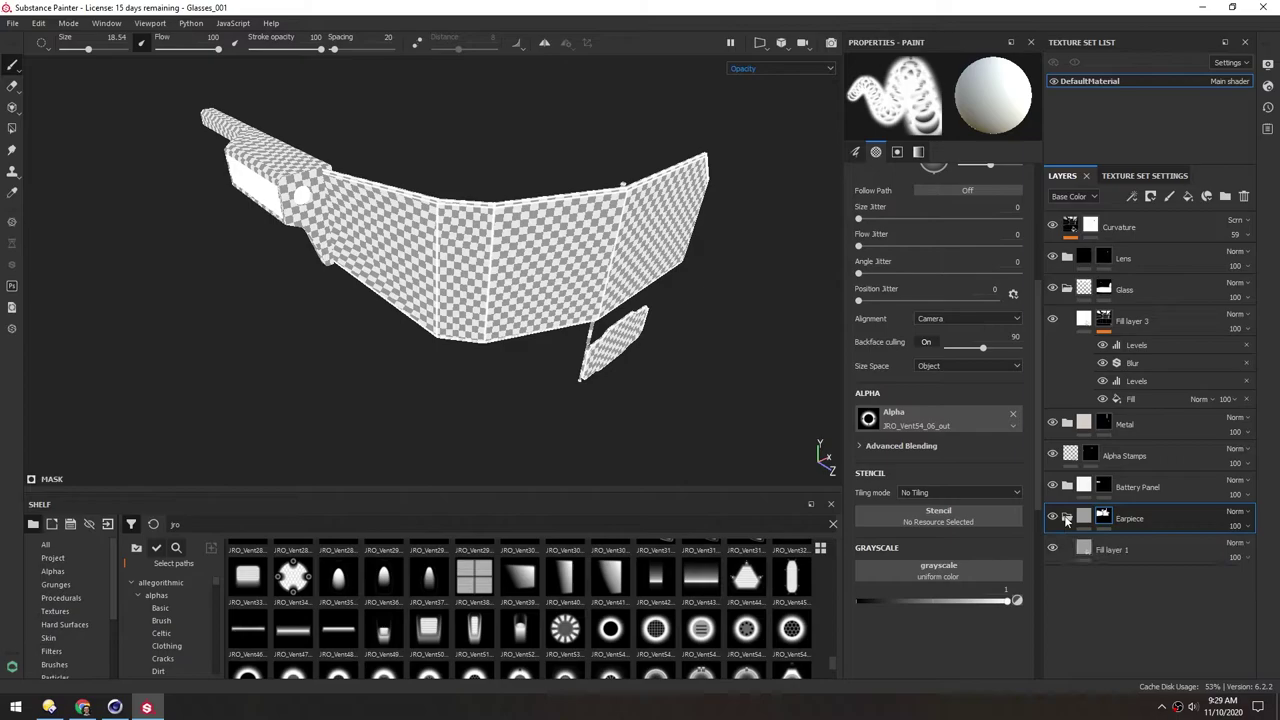
{"action": "left_click", "coordinate": [1100, 549]}
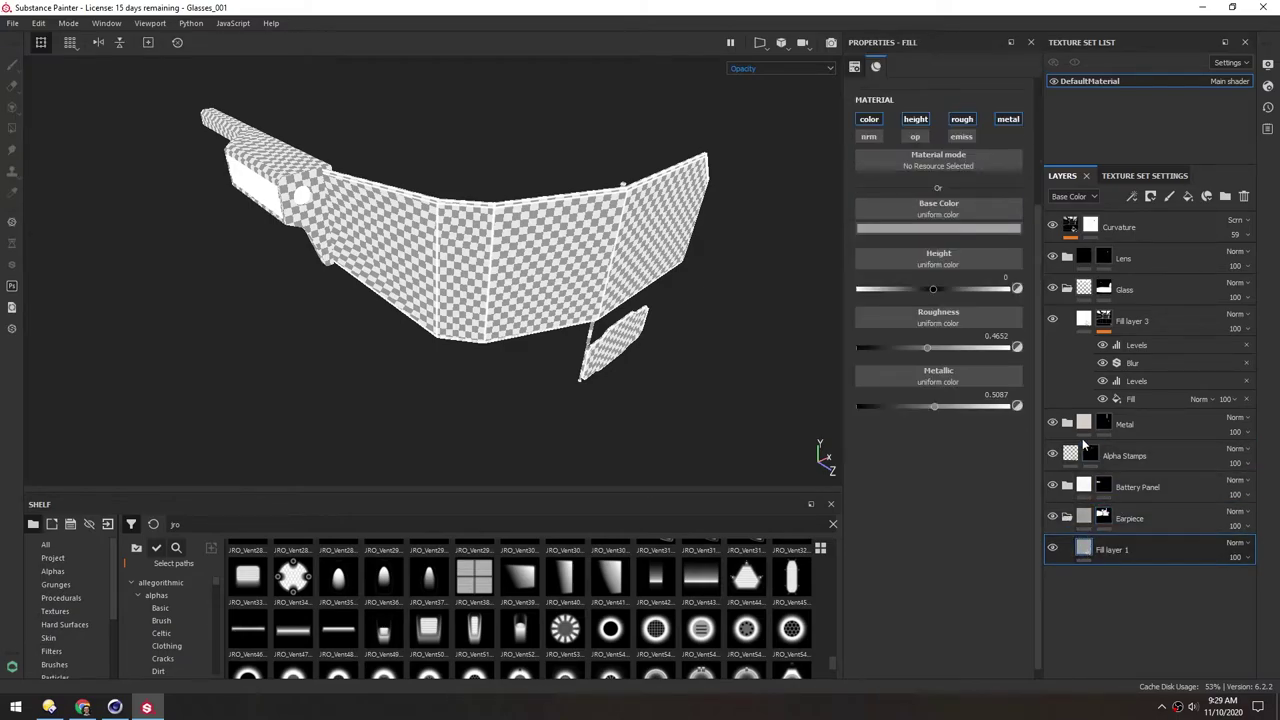
{"action": "left_click", "coordinate": [914, 137]}
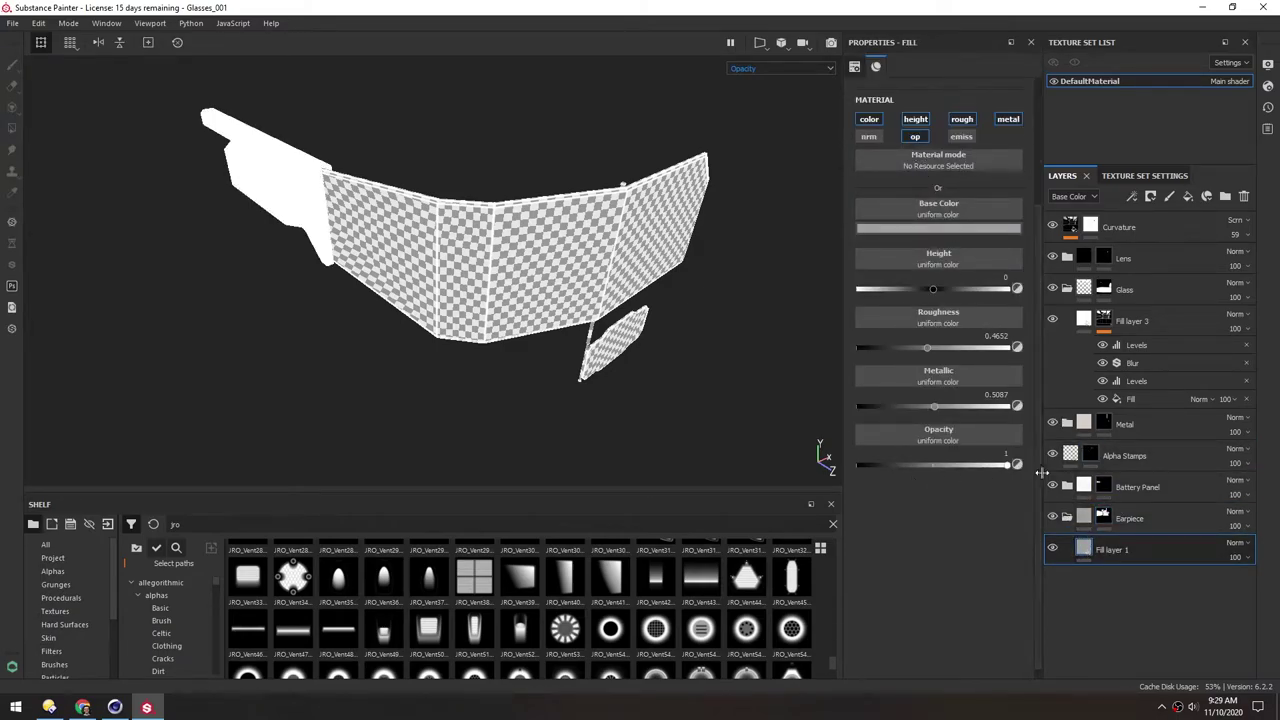
Enable the opacity channel at 1 on the Platinum Pure layer in the Metal folder and collapse the Earpiece and Metal folders
{"action": "left_click", "coordinate": [1069, 518]}
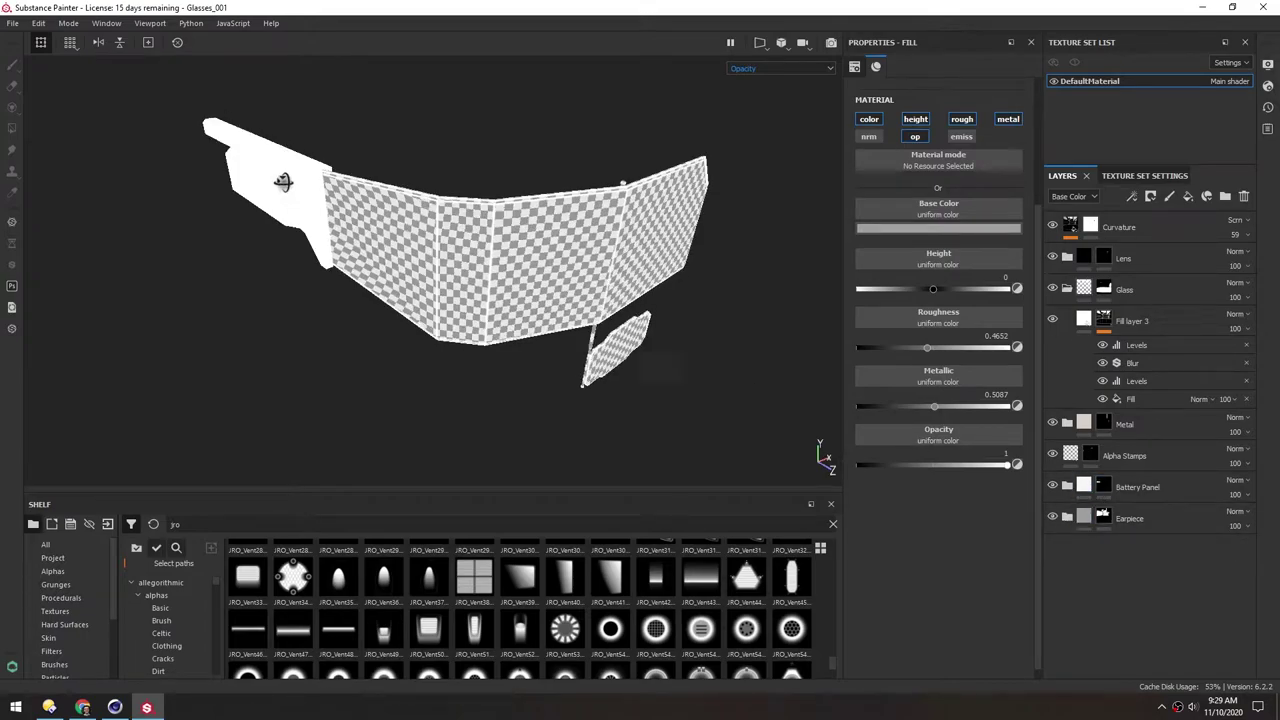
{"action": "mouse_move", "coordinate": [297, 189]}
{"action": "left_mouse_down", "text": "alt"}
{"action": "mouse_move", "coordinate": [401, 190]}
{"action": "mouse_move", "coordinate": [285, 194]}
{"action": "left_mouse_up", "text": "alt"}
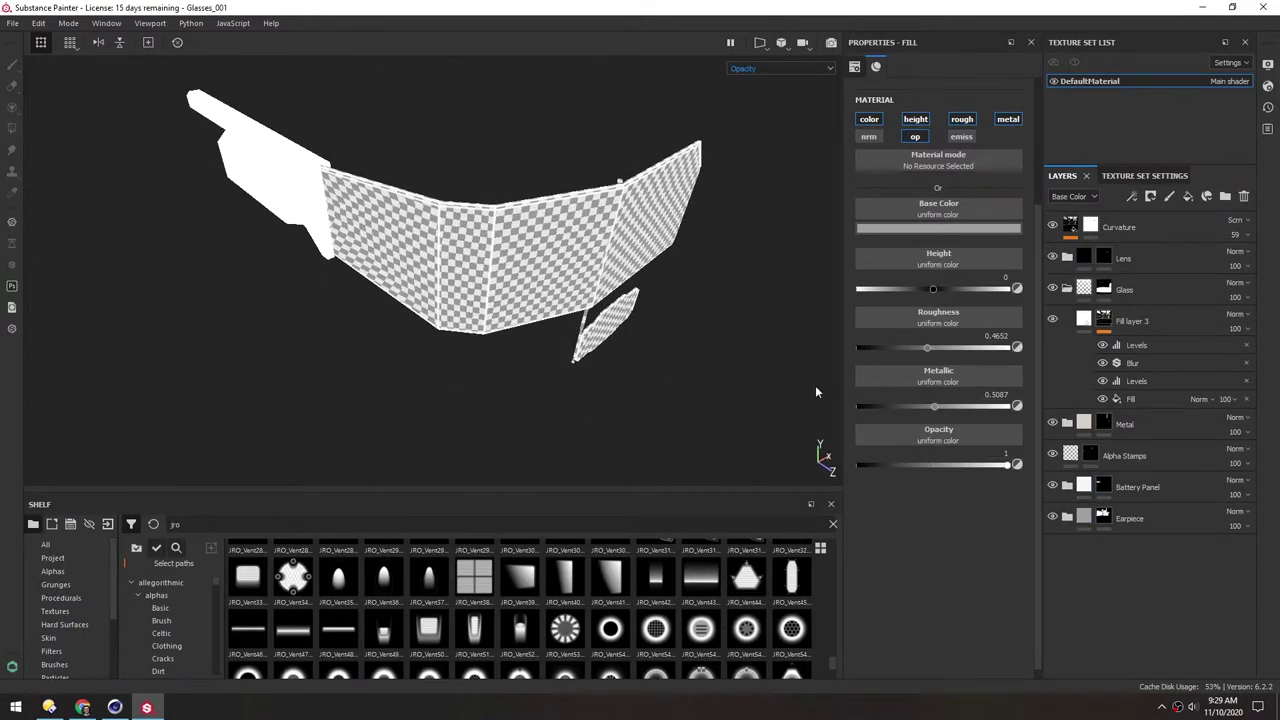
{"action": "left_click", "coordinate": [1068, 424]}
{"action": "left_click", "coordinate": [1086, 455]}
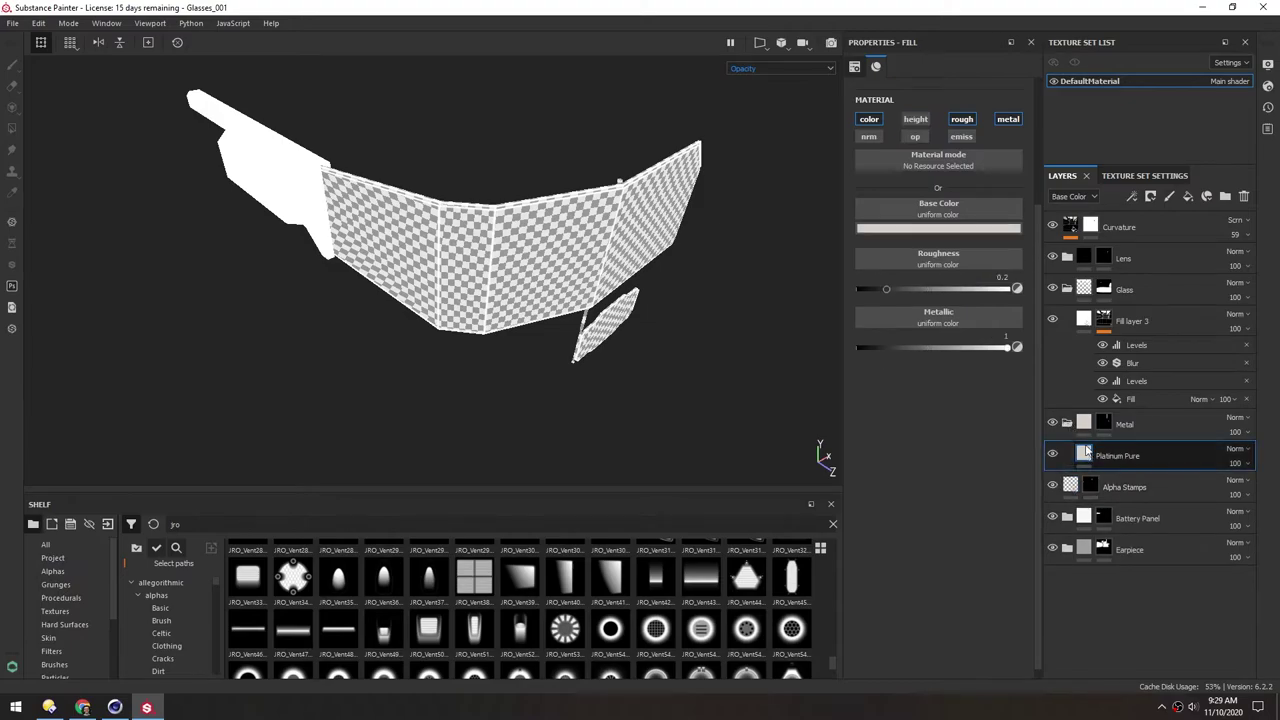
{"action": "scroll", "coordinate": [488, 254], "scroll_direction": "up", "scroll_amount": 10}
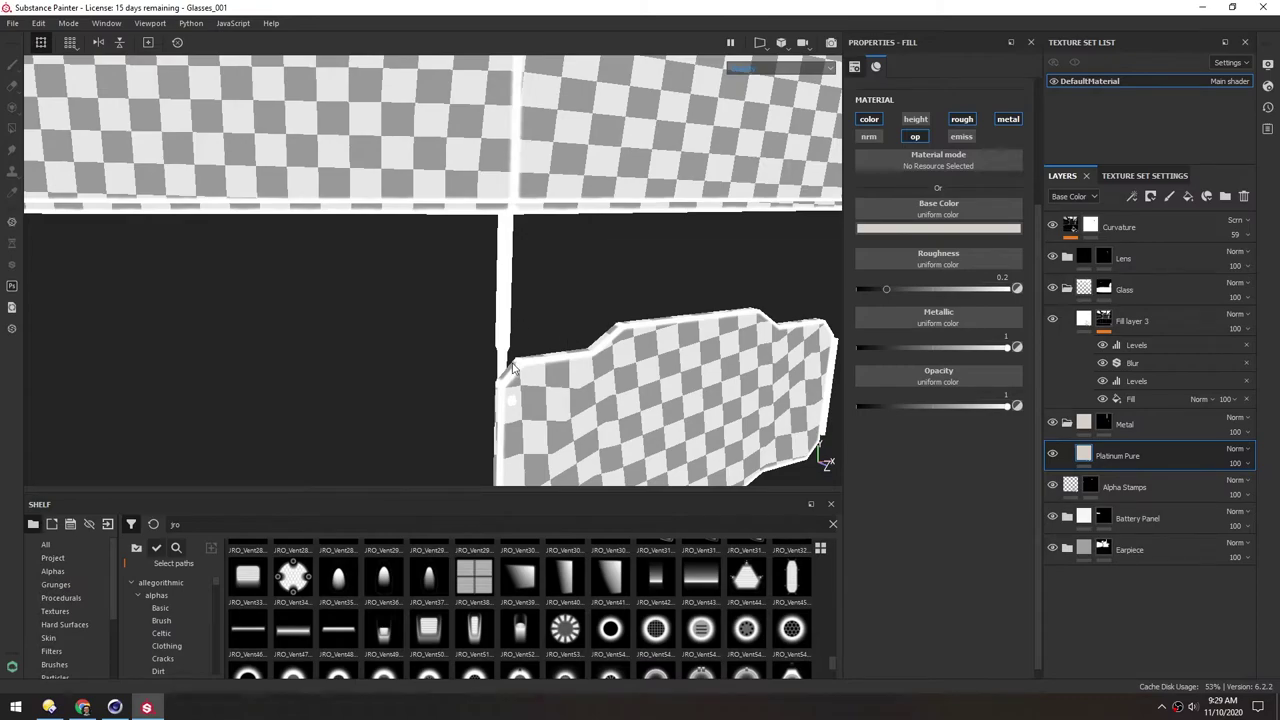
{"action": "scroll", "coordinate": [510, 375], "scroll_direction": "down", "scroll_amount": 4}
{"action": "scroll", "coordinate": [331, 175], "scroll_direction": "down", "scroll_amount": 2}
{"action": "middle_click_drag", "start_coordinate": [331, 175], "coordinate": [440, 253], "text": "alt"}
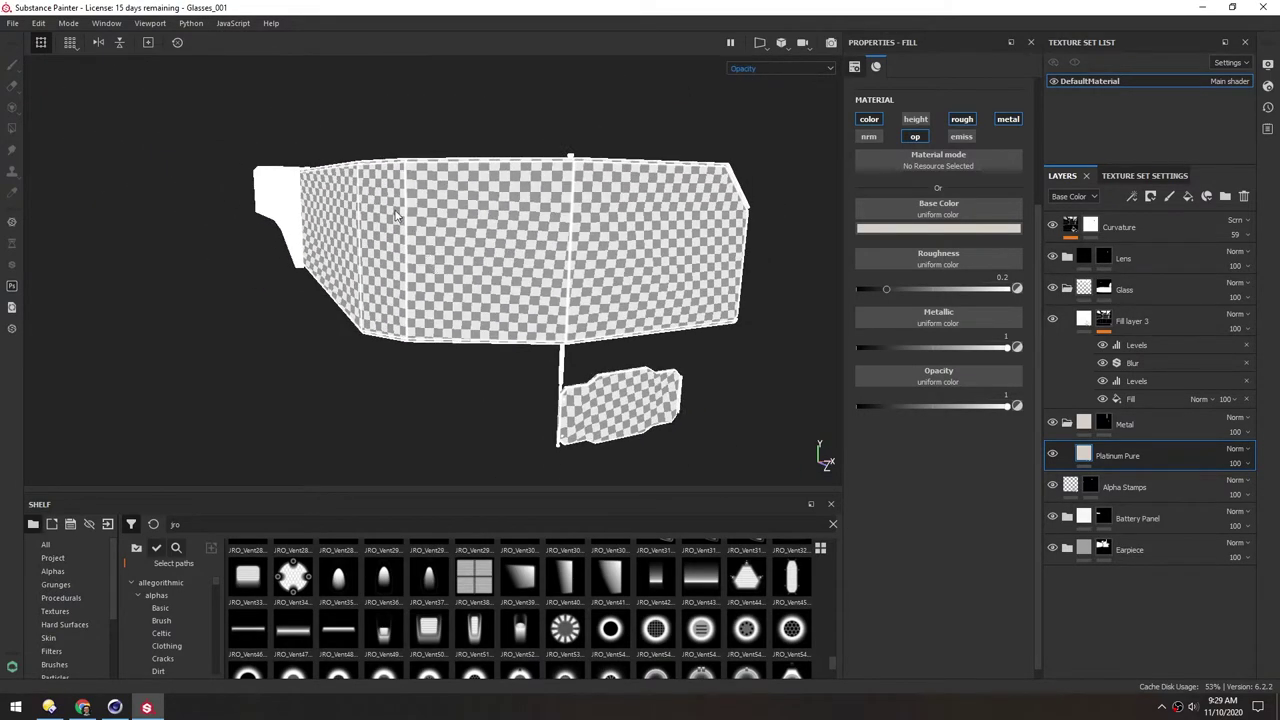
{"action": "left_click_drag", "start_coordinate": [335, 195], "coordinate": [423, 253], "text": "alt"}
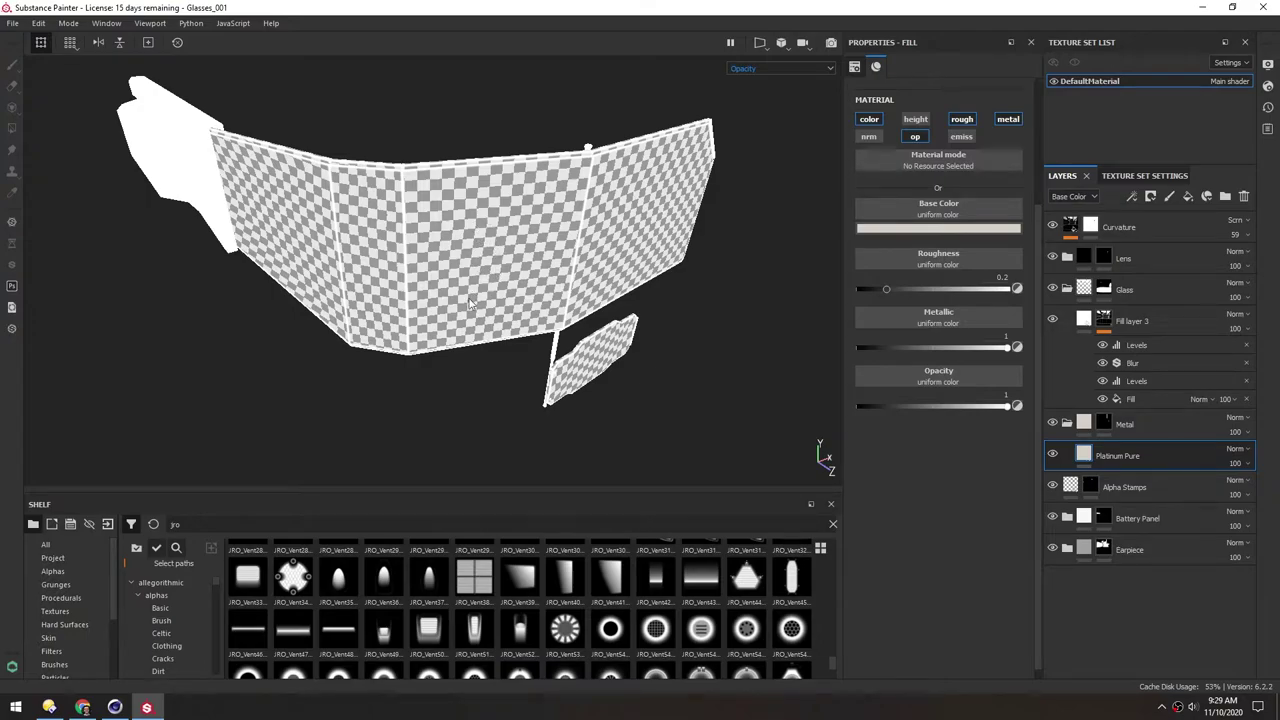
{"action": "left_click", "coordinate": [1068, 424]}
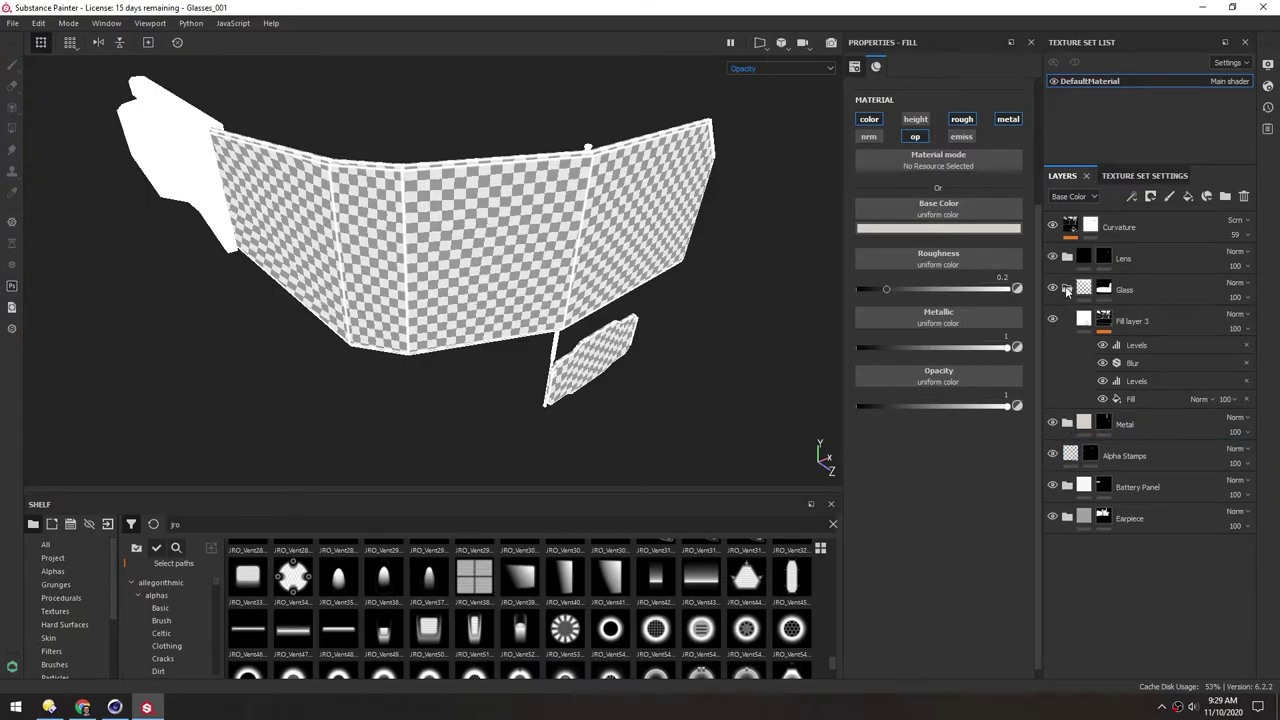
Add a new fill layer and place it in the Glass folder directly below Fill layer 3
{"action": "left_click", "coordinate": [1067, 289]}
{"action": "left_click", "coordinate": [1067, 289]}
{"action": "left_click", "coordinate": [1188, 198]}
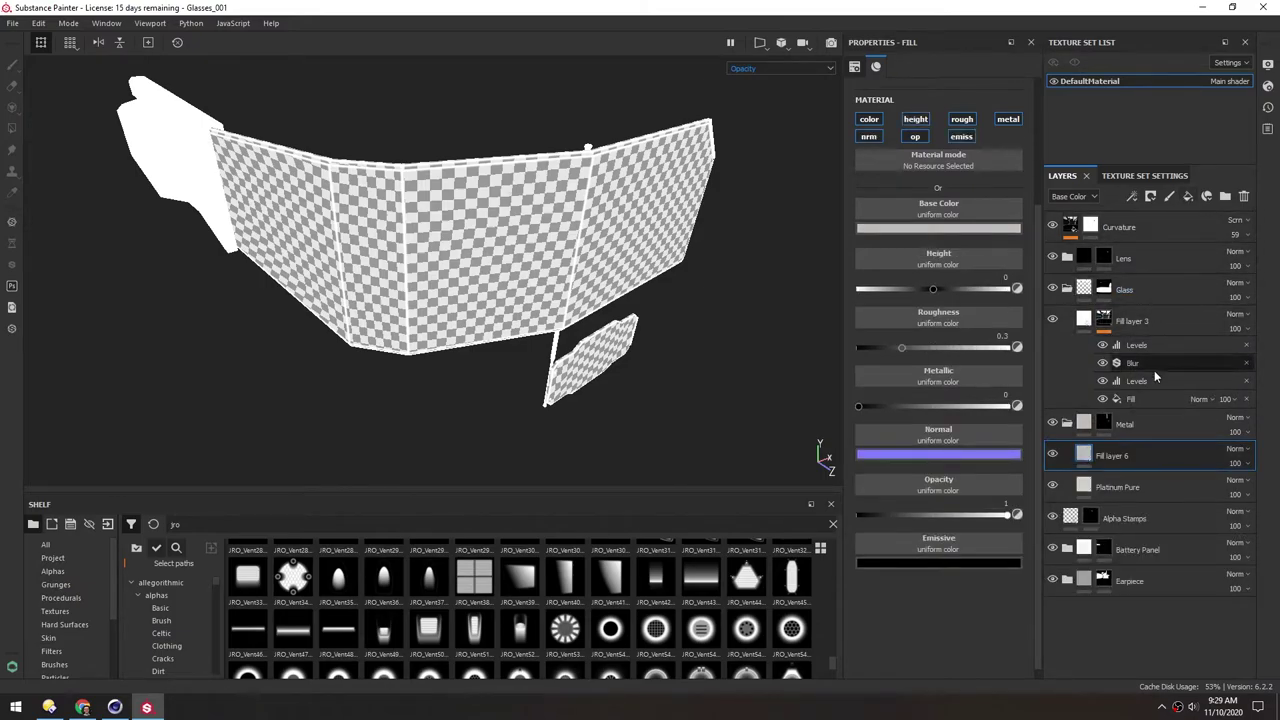
{"action": "left_click_drag", "start_coordinate": [1088, 456], "coordinate": [1087, 356]}
{"action": "left_click", "coordinate": [1083, 349]}
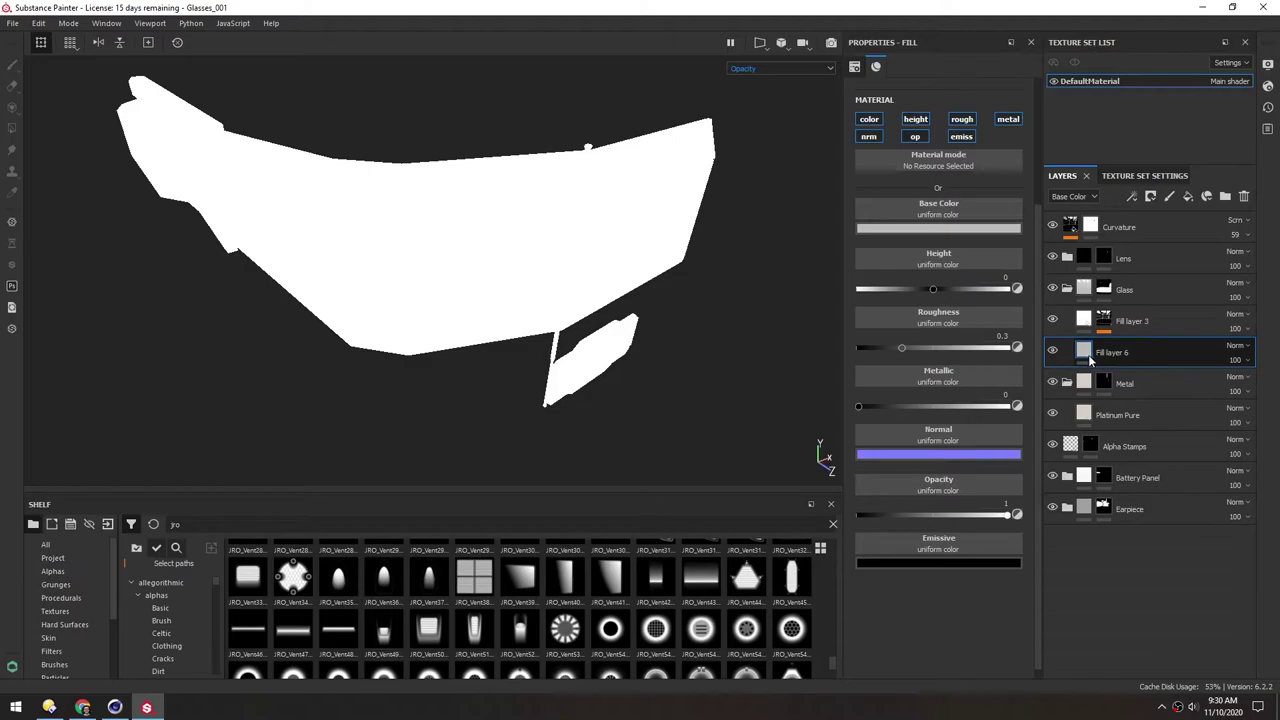
Restrict the new fill layer in the Glass folder to the opacity channel only and set its opacity to 0
{"action": "left_click", "coordinate": [869, 137]}
{"action": "left_click", "coordinate": [869, 119]}
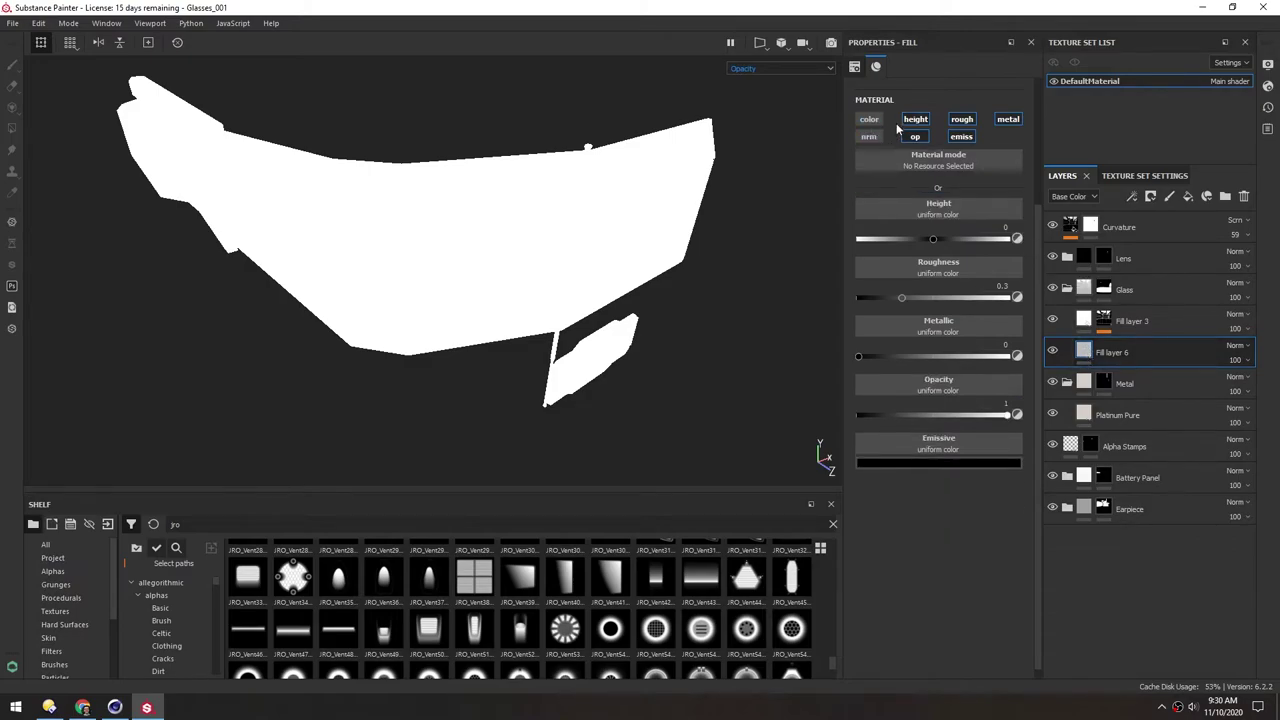
{"action": "left_click", "coordinate": [915, 119]}
{"action": "left_click", "coordinate": [961, 119]}
{"action": "left_click", "coordinate": [1007, 119]}
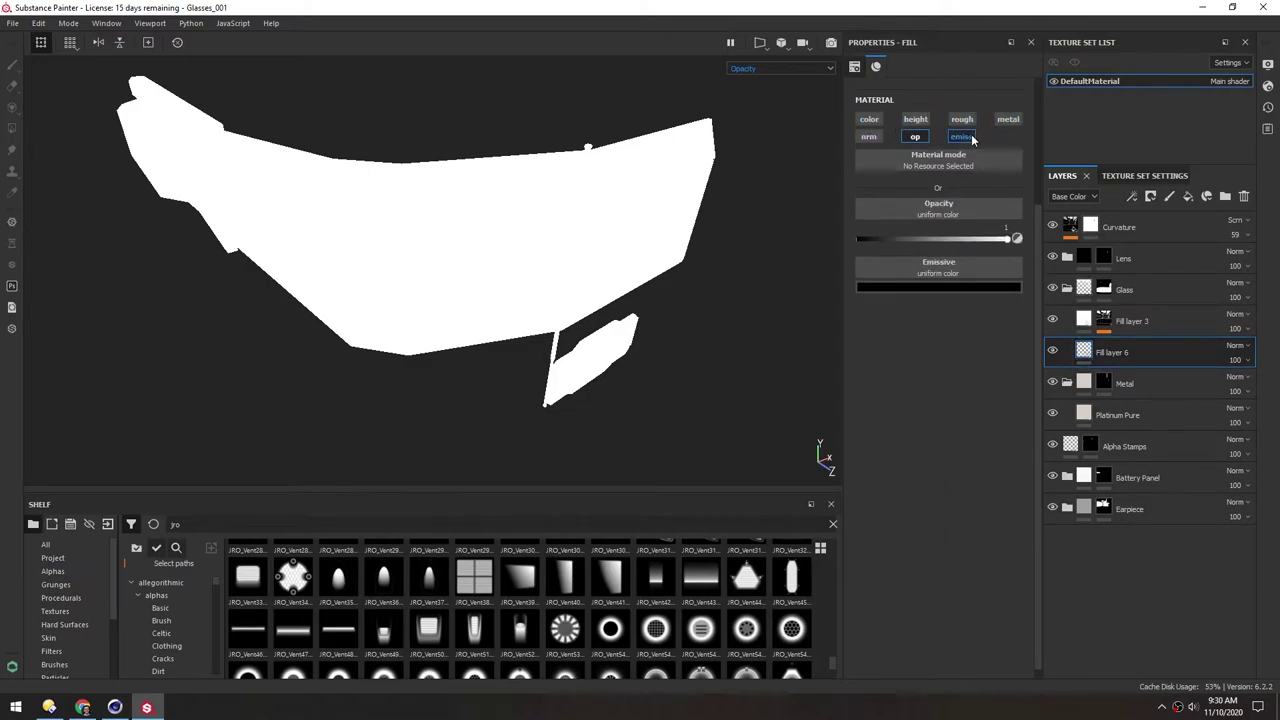
{"action": "left_click", "coordinate": [962, 137]}
{"action": "left_click_drag", "start_coordinate": [1008, 243], "coordinate": [805, 247]}
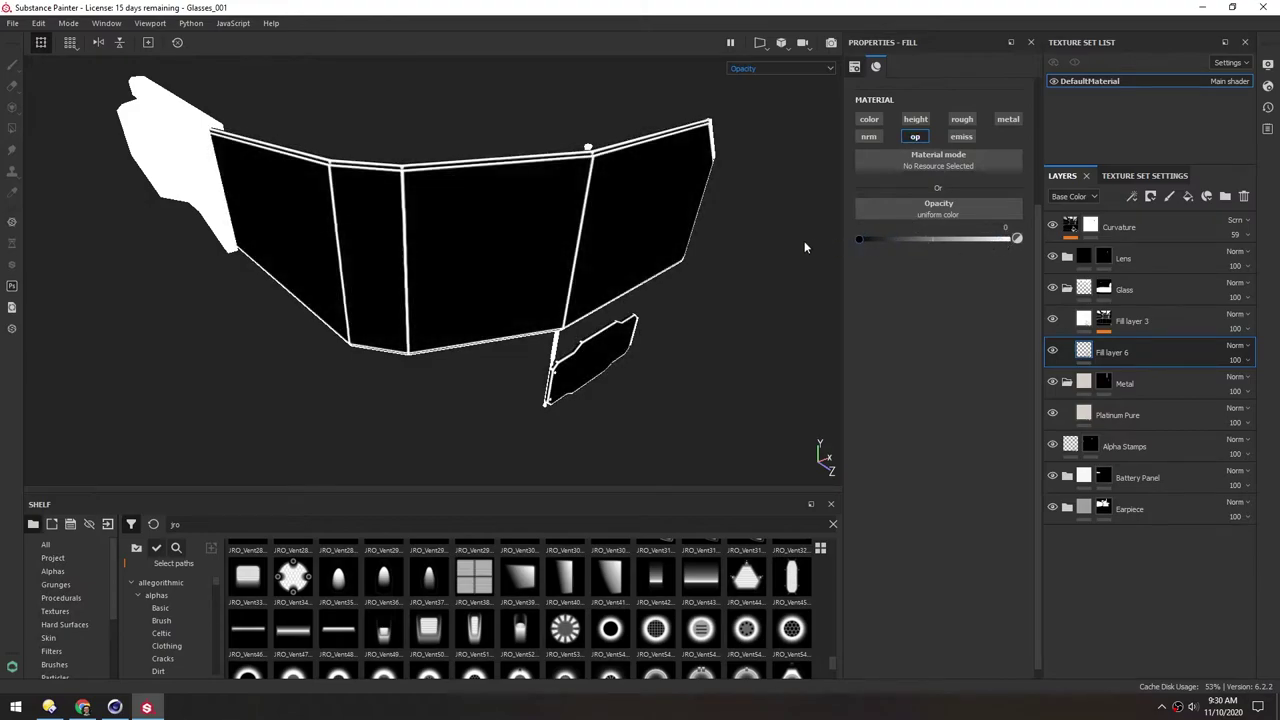
{"action": "left_click_drag", "start_coordinate": [384, 249], "coordinate": [493, 262], "text": "alt"}
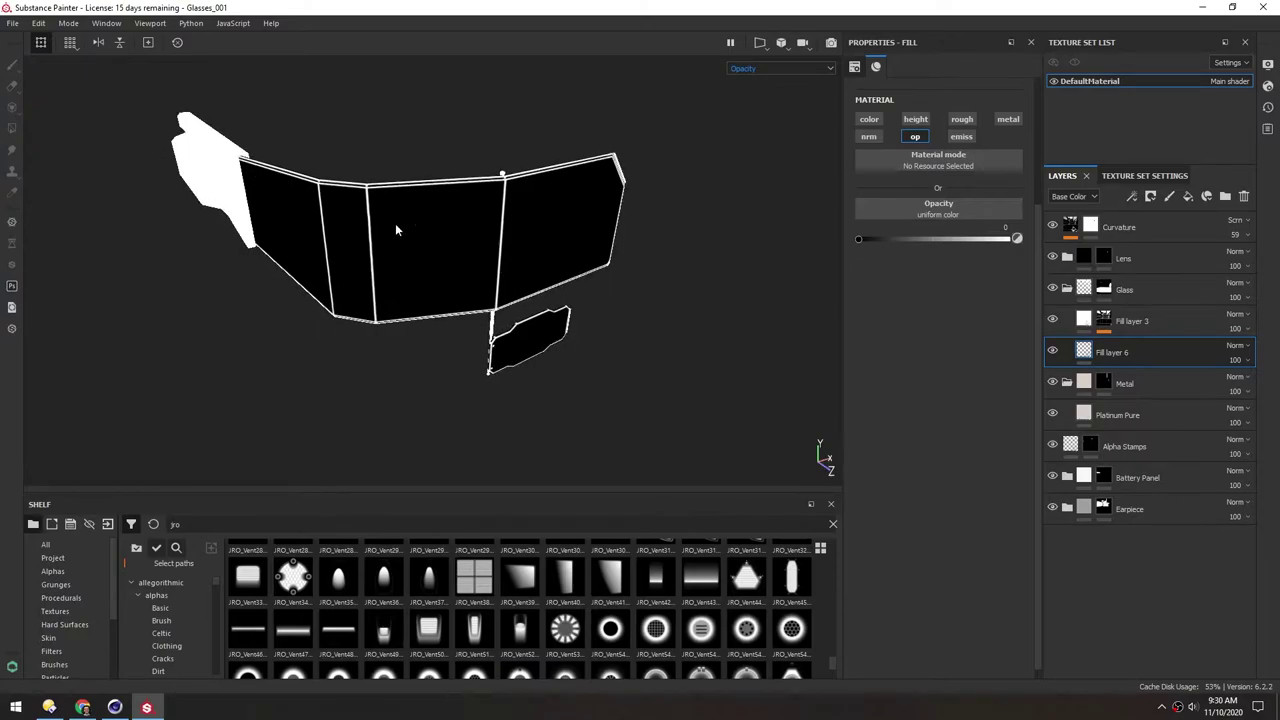
{"action": "middle_click_drag", "start_coordinate": [396, 241], "coordinate": [411, 254], "text": "alt"}
{"action": "right_click_drag", "start_coordinate": [411, 254], "coordinate": [480, 250], "text": "alt"}
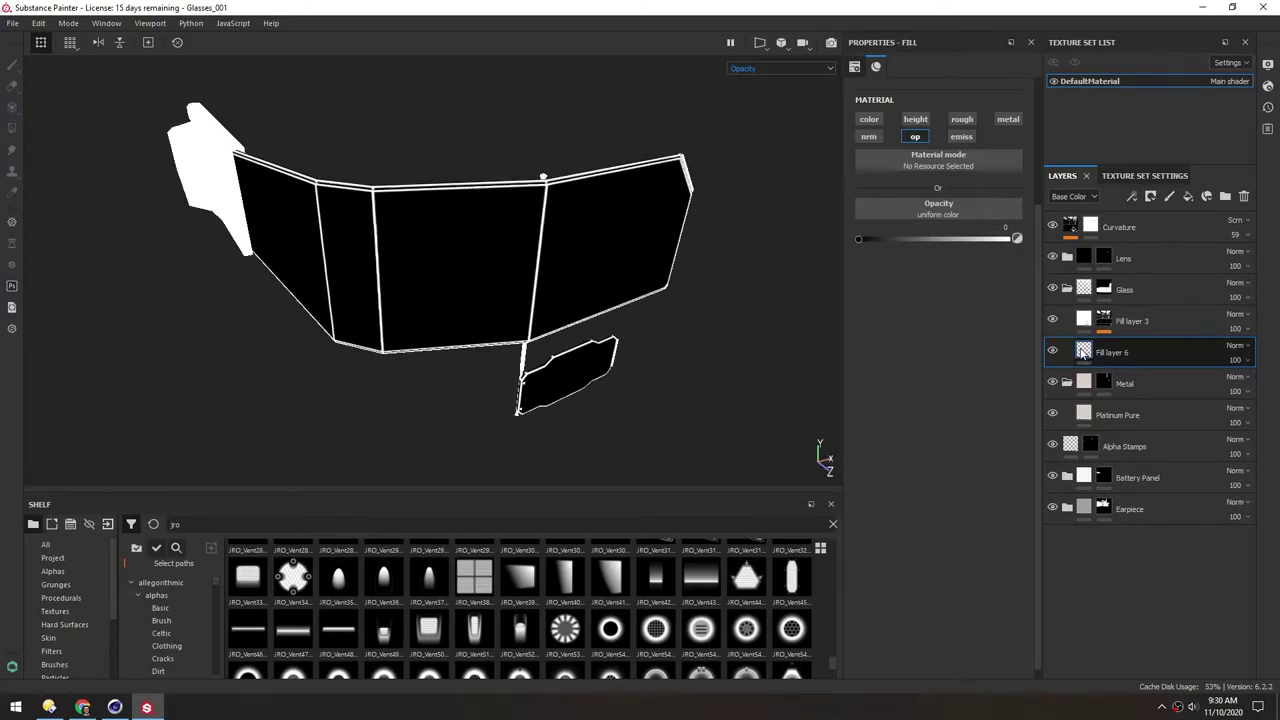
Add another fill layer at the top of the Glass folder and give it a black mask
{"action": "left_click", "coordinate": [1188, 197]}
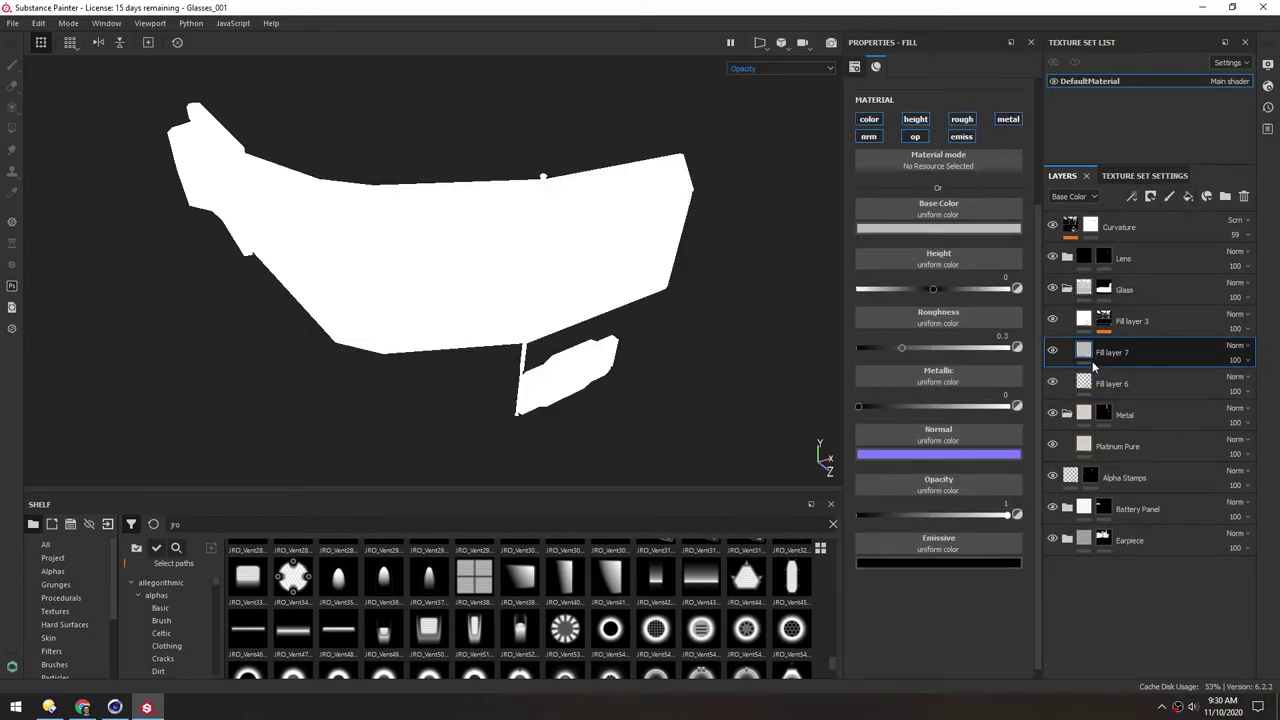
{"action": "left_click_drag", "start_coordinate": [1085, 357], "coordinate": [1085, 318]}
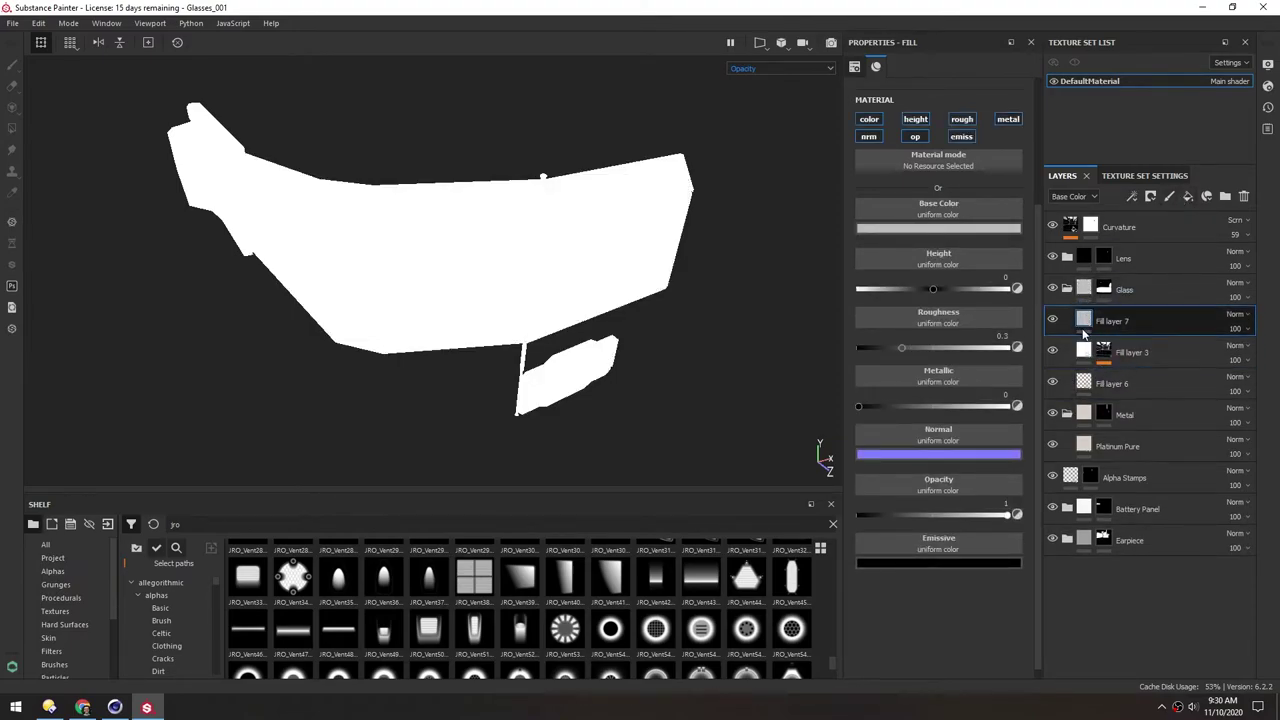
{"action": "right_click", "coordinate": [1085, 322]}
{"action": "left_click", "coordinate": [1100, 327]}
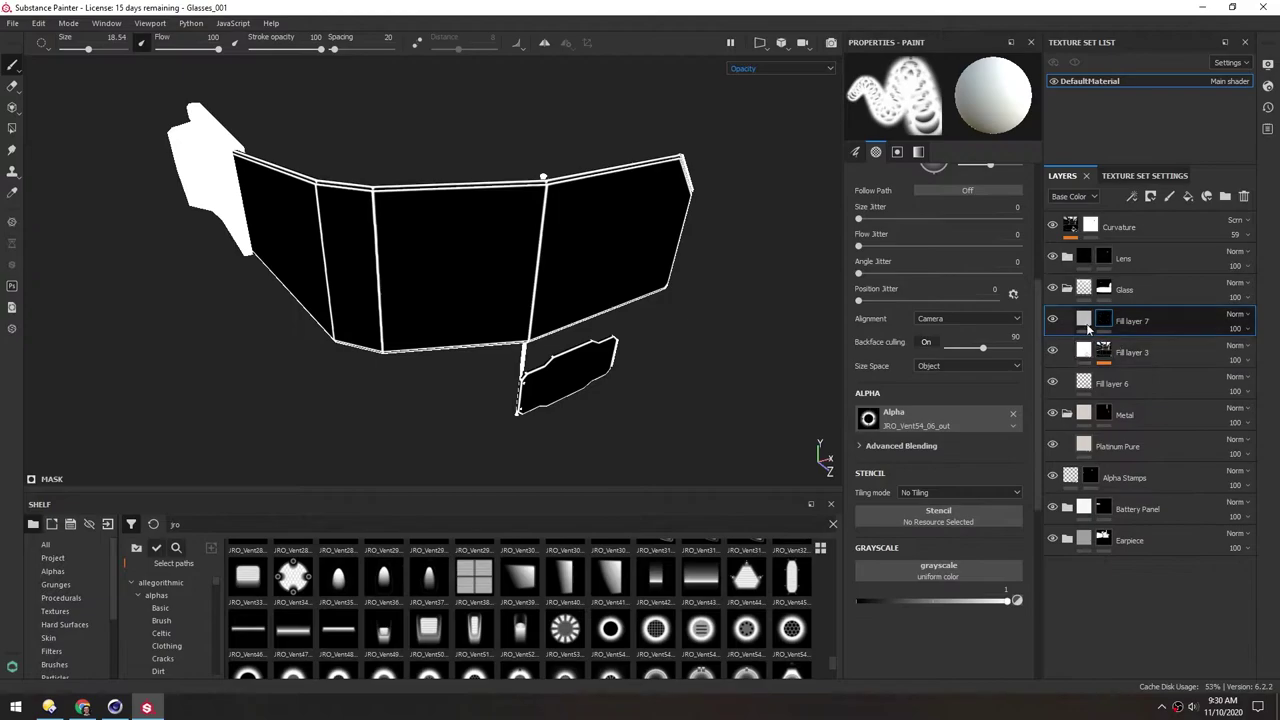
Activate the Paint tool and choose the Basic Soft brush preset for painting the new layer's mask
{"action": "key", "text": "1"}
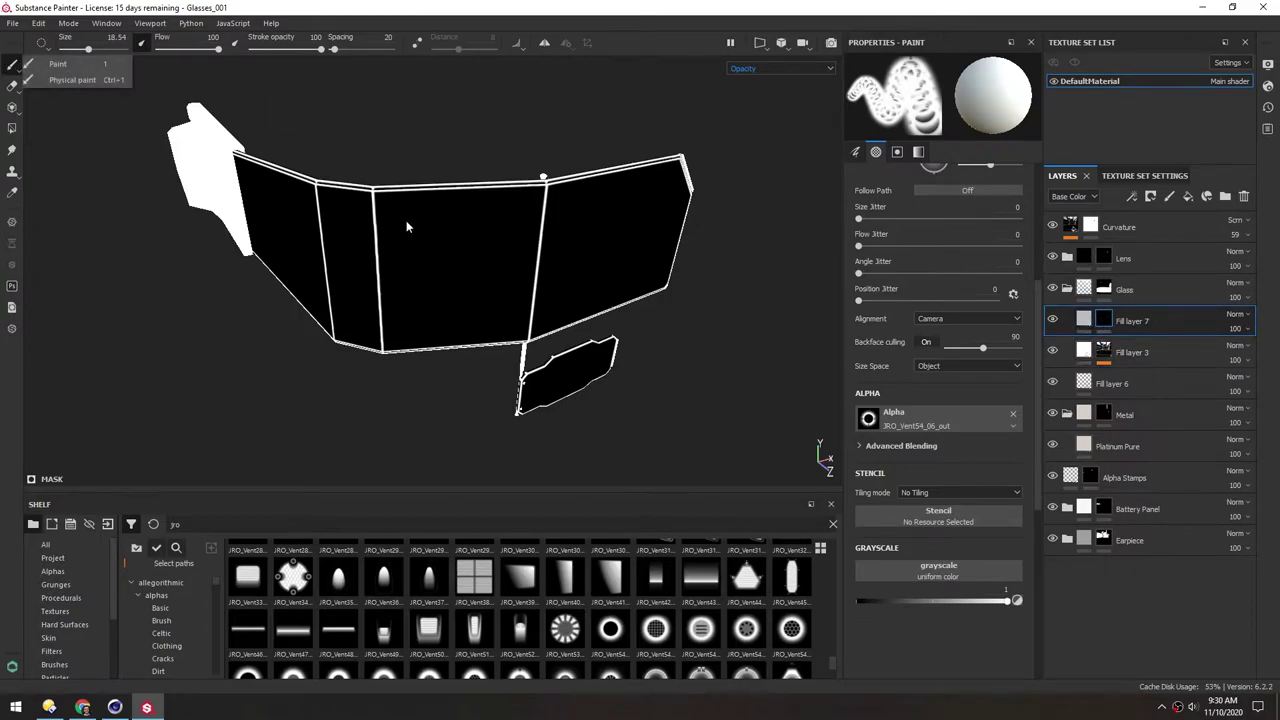
{"action": "left_click", "coordinate": [40, 64]}
{"action": "mouse_move", "coordinate": [472, 290]}
{"action": "left_mouse_down", "text": "alt"}
{"action": "mouse_move", "coordinate": [486, 285]}
{"action": "mouse_move", "coordinate": [440, 346]}
{"action": "left_mouse_up", "text": "alt"}
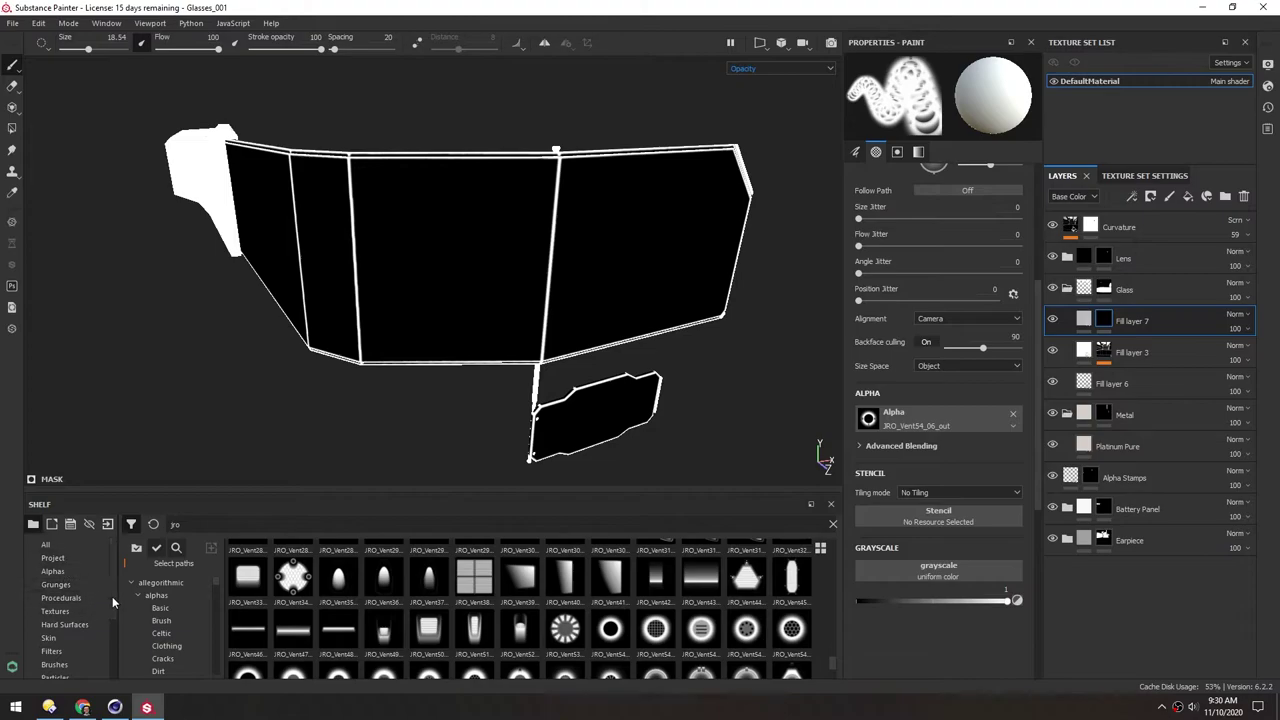
{"action": "scroll", "coordinate": [112, 608], "scroll_direction": "down", "scroll_amount": 1}
{"action": "left_click", "coordinate": [54, 651]}
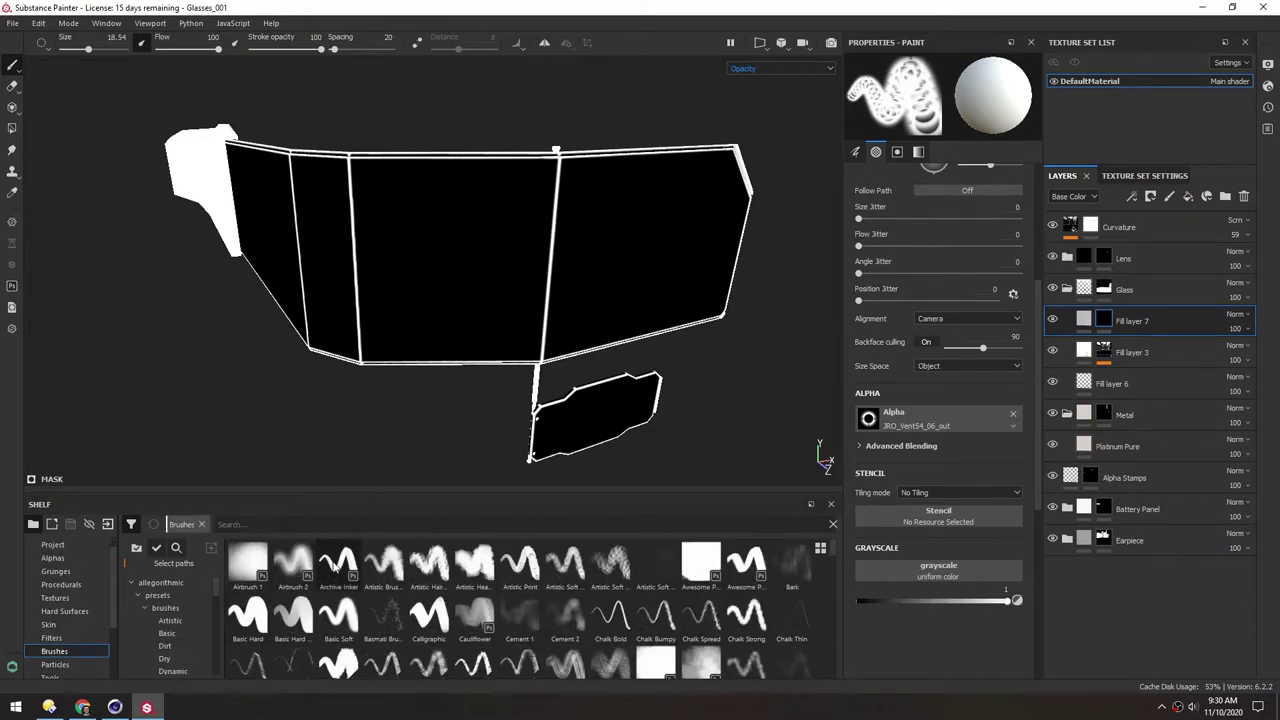
{"action": "left_click", "coordinate": [337, 566]}
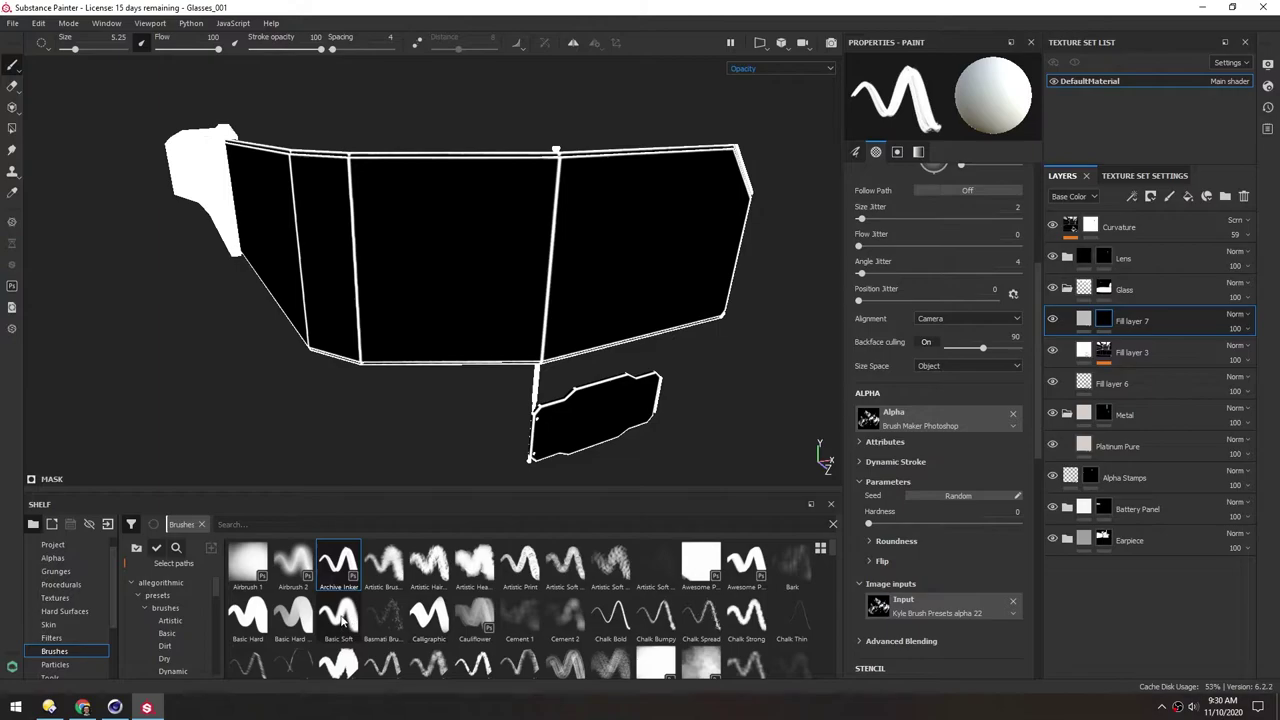
{"action": "left_click", "coordinate": [338, 615]}
Paint a trial stroke on the mask across the middle of the visor glass, and undo it
{"action": "mouse_move", "coordinate": [466, 291]}
{"action": "left_mouse_down"}
{"action": "mouse_move", "coordinate": [480, 245]}
{"action": "mouse_move", "coordinate": [580, 206]}
{"action": "mouse_move", "coordinate": [547, 253]}
{"action": "left_mouse_up"}
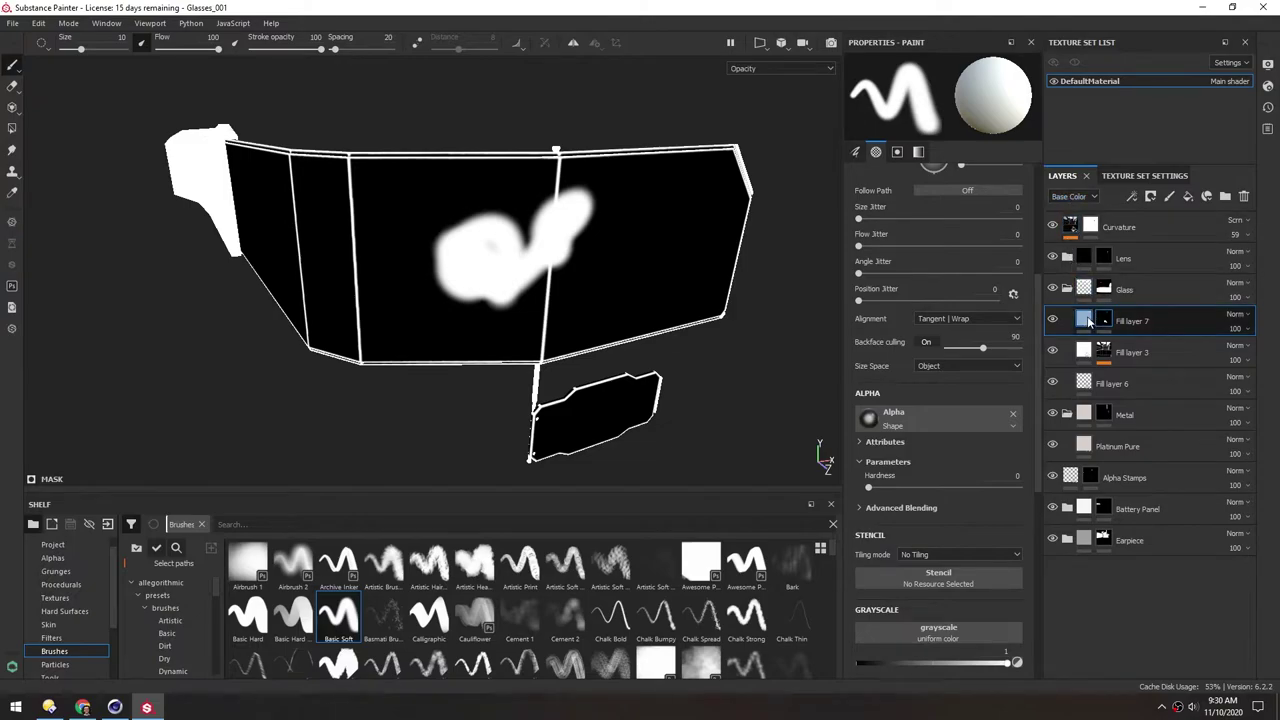
{"action": "left_click", "coordinate": [1086, 320]}
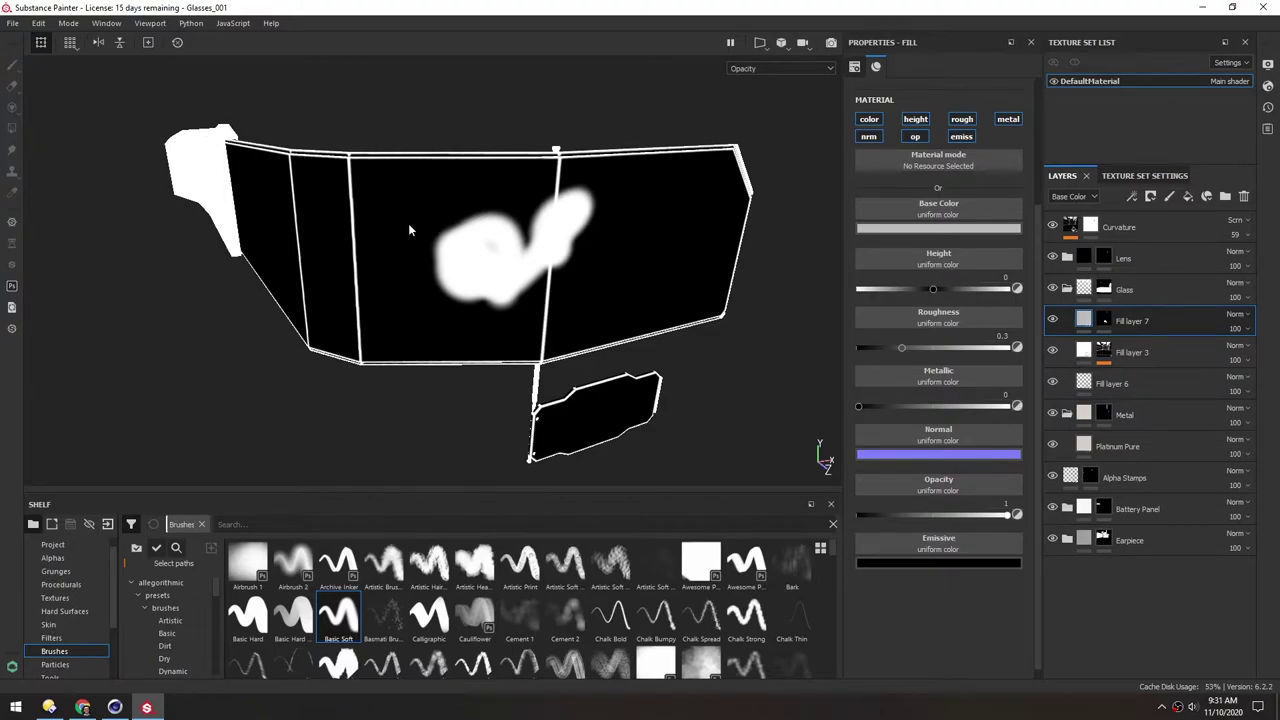
{"action": "key", "text": "ctrl+z"}
{"action": "left_click_drag", "start_coordinate": [408, 225], "coordinate": [405, 225], "text": "alt"}
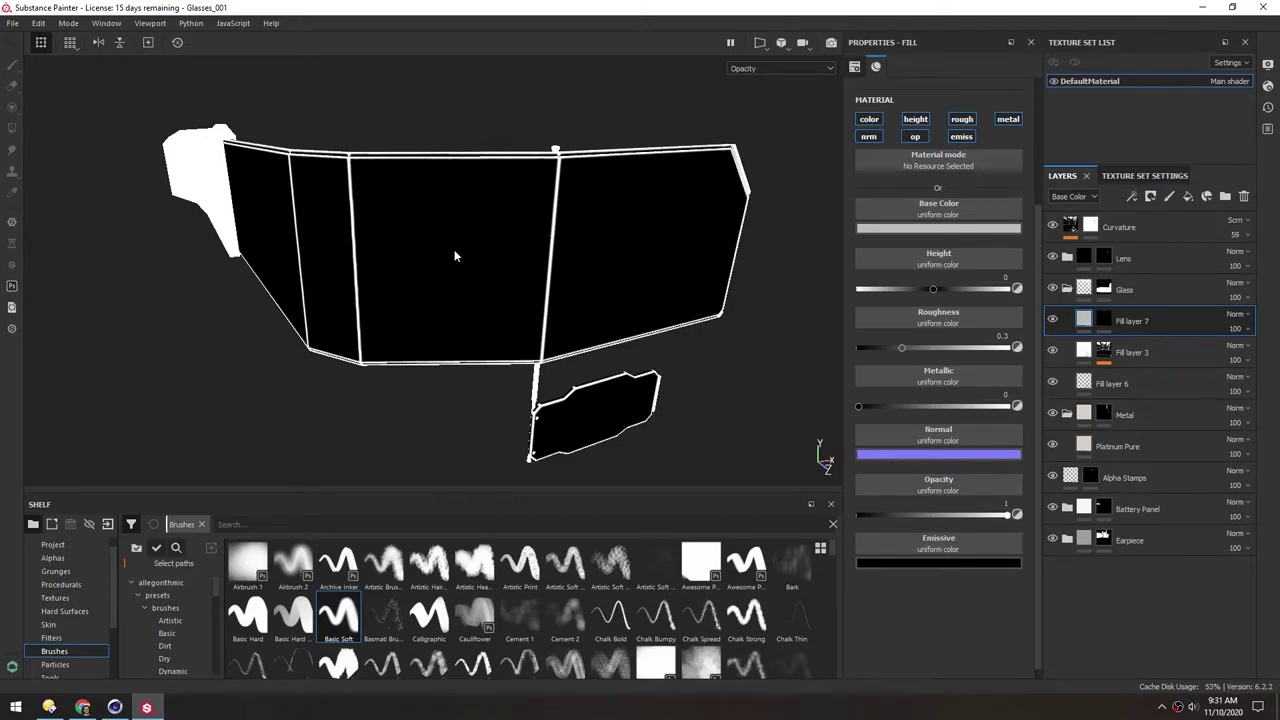
Switch the viewport to the Material display and inspect the glasses from the front
{"action": "left_click", "coordinate": [740, 70]}
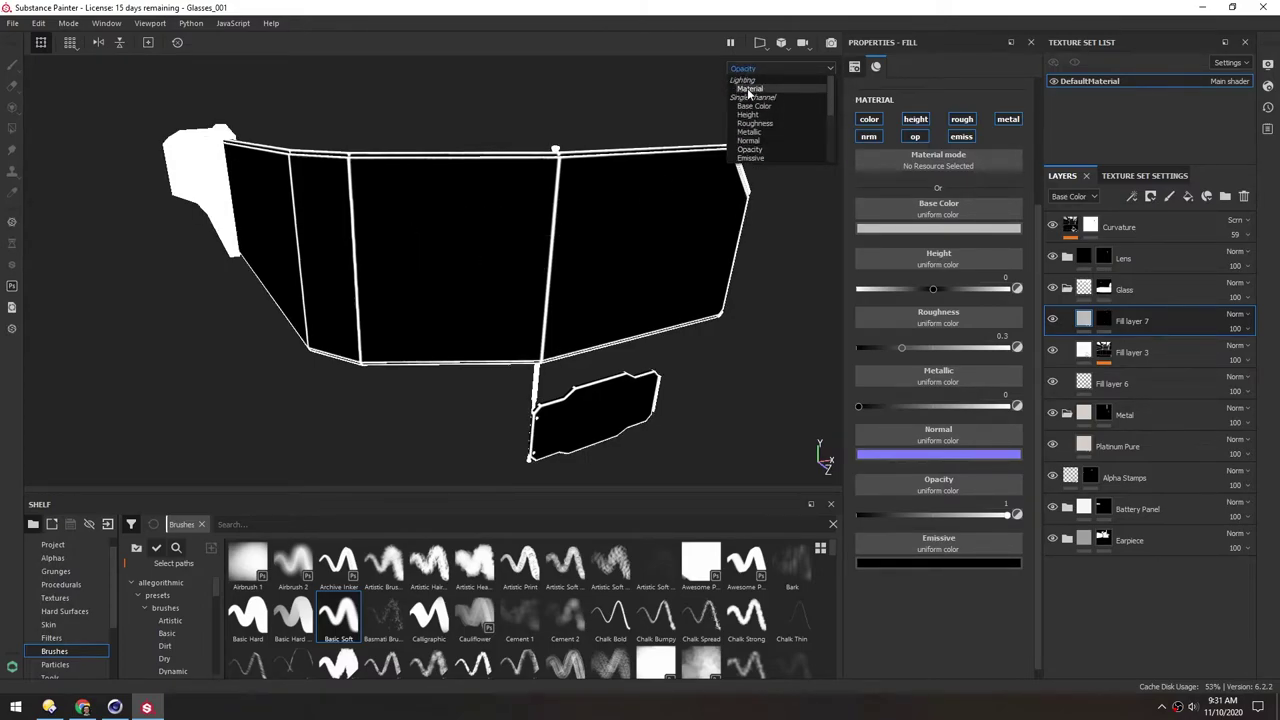
{"action": "left_click", "coordinate": [748, 90]}
{"action": "mouse_move", "coordinate": [208, 178]}
{"action": "left_mouse_down", "text": "alt"}
{"action": "mouse_move", "coordinate": [228, 170]}
{"action": "mouse_move", "coordinate": [422, 231]}
{"action": "mouse_move", "coordinate": [305, 197]}
{"action": "mouse_move", "coordinate": [457, 258]}
{"action": "left_mouse_up", "text": "alt"}
{"action": "mouse_move", "coordinate": [342, 236]}
{"action": "left_mouse_down", "text": "alt"}
{"action": "mouse_move", "coordinate": [357, 251]}
{"action": "mouse_move", "coordinate": [348, 223]}
{"action": "left_mouse_up", "text": "alt"}
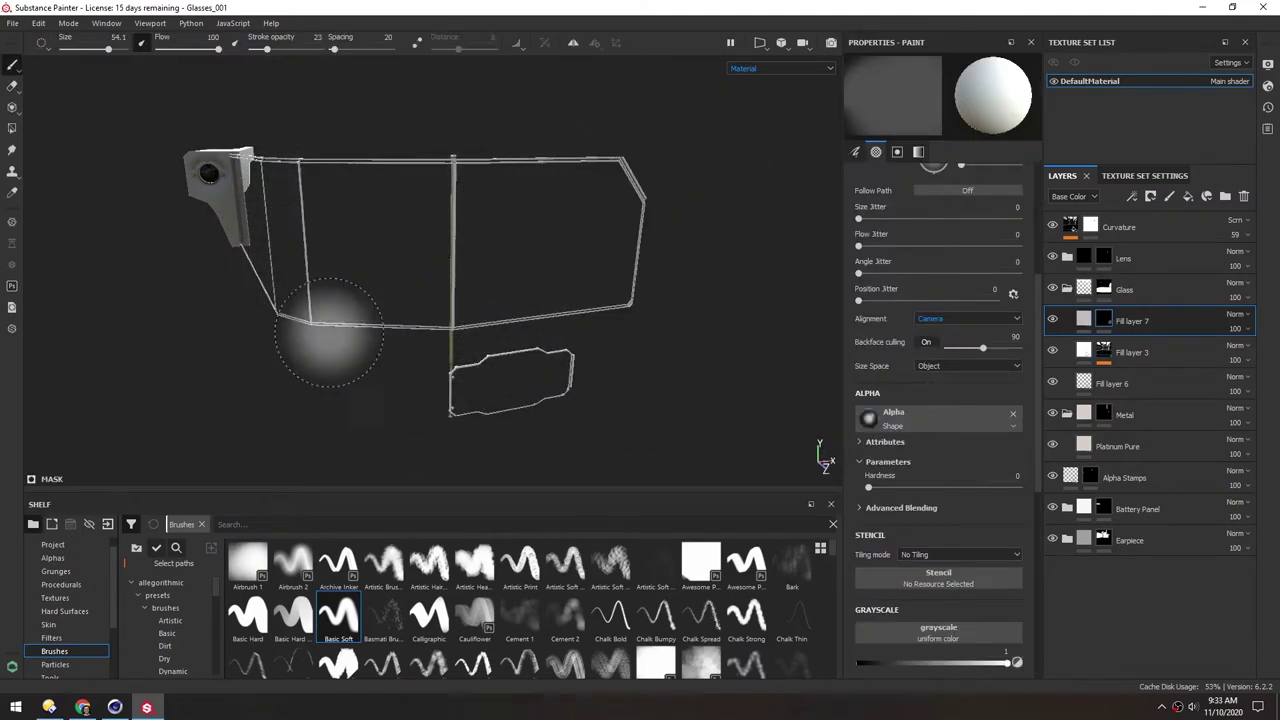
Display the Opacity channel, set the base color of the masked fill layer in the Glass folder to white, and reselect its mask
{"action": "left_click", "coordinate": [740, 72]}
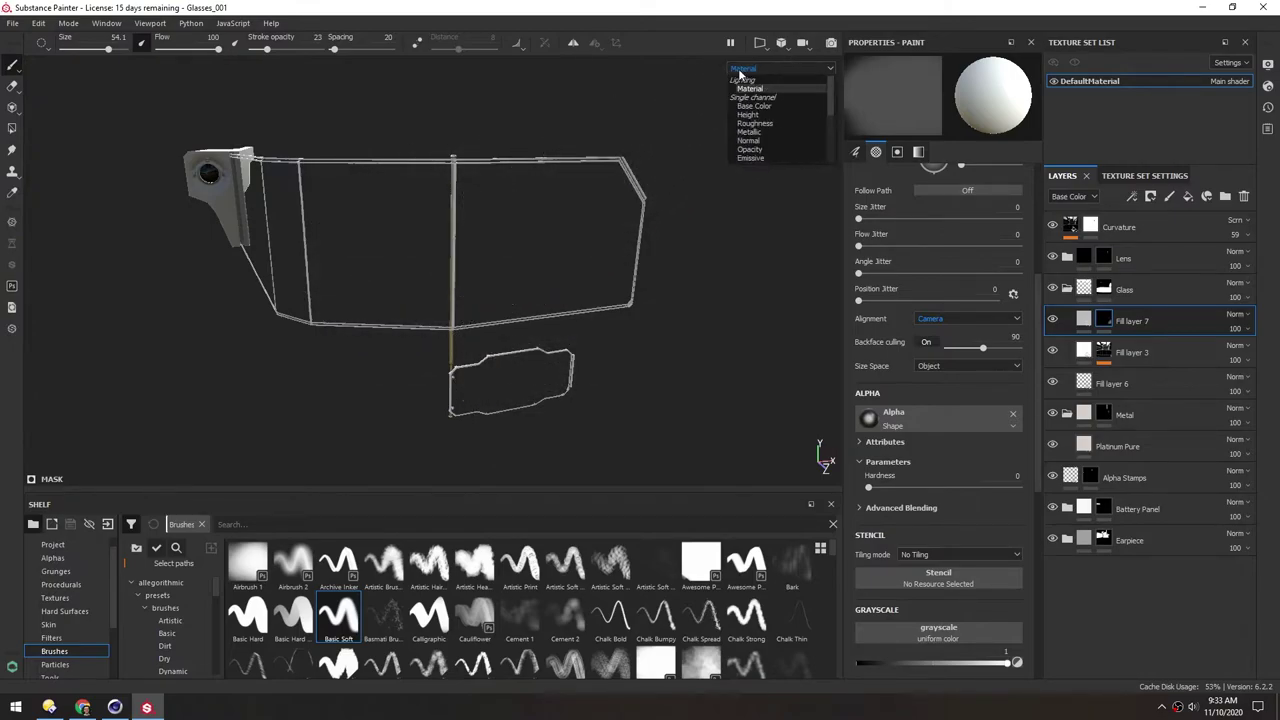
{"action": "left_click", "coordinate": [749, 149]}
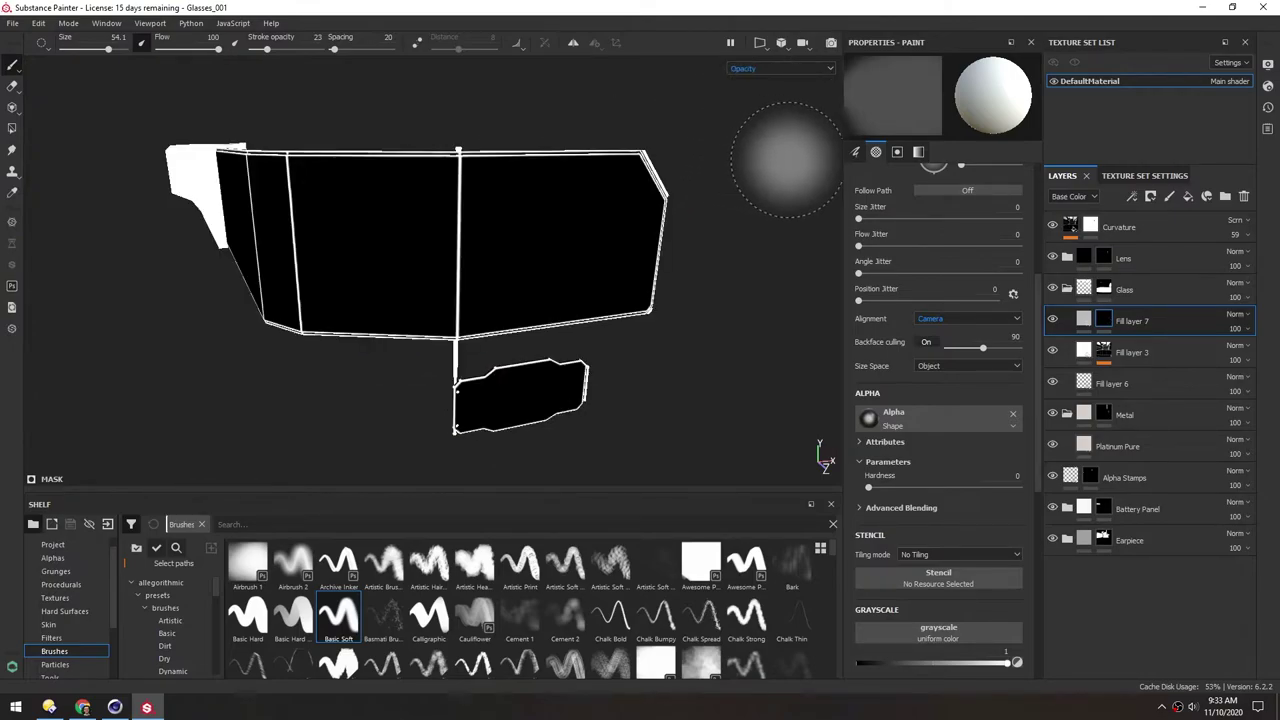
{"action": "left_click", "coordinate": [1092, 324]}
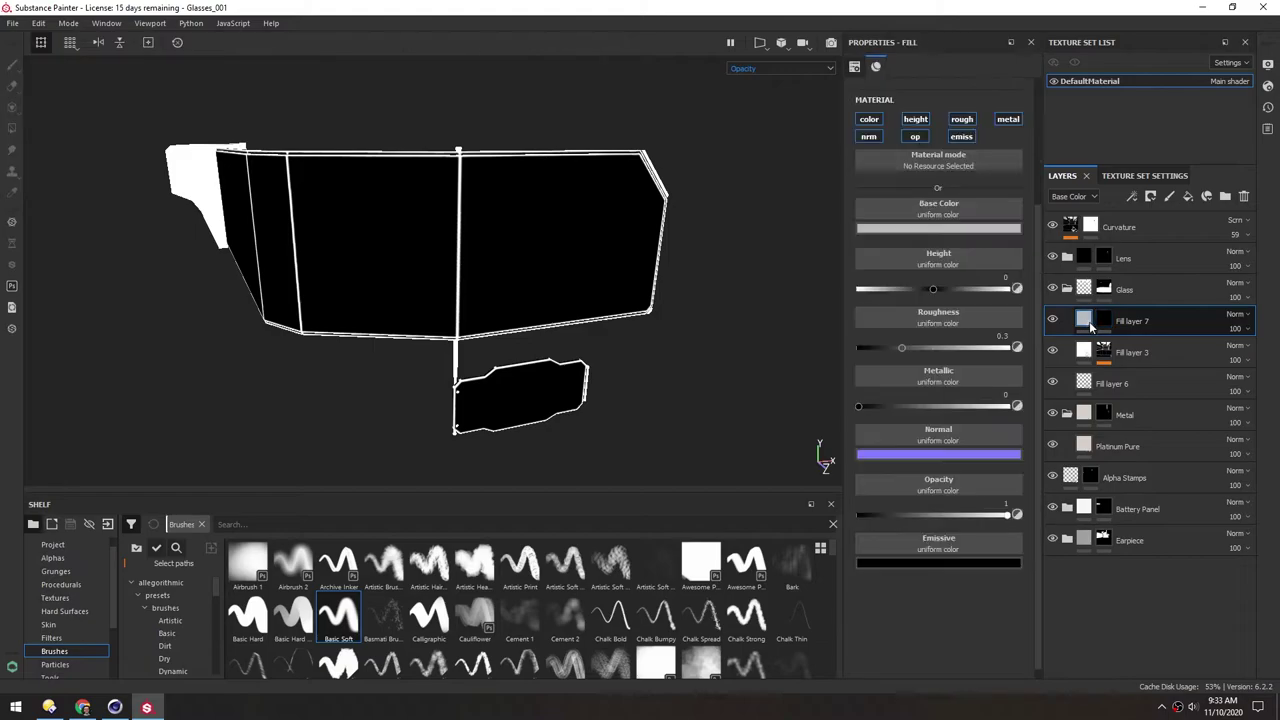
{"action": "left_click", "coordinate": [938, 228]}
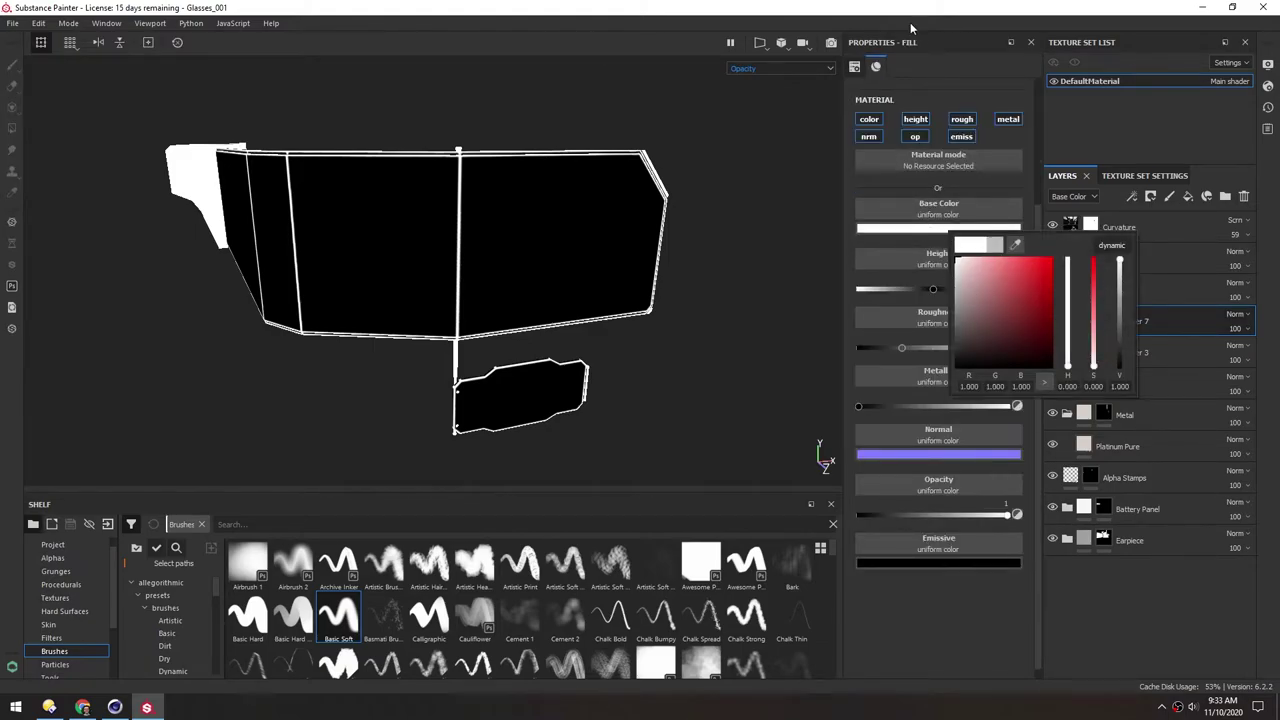
{"action": "left_click", "coordinate": [1103, 321]}
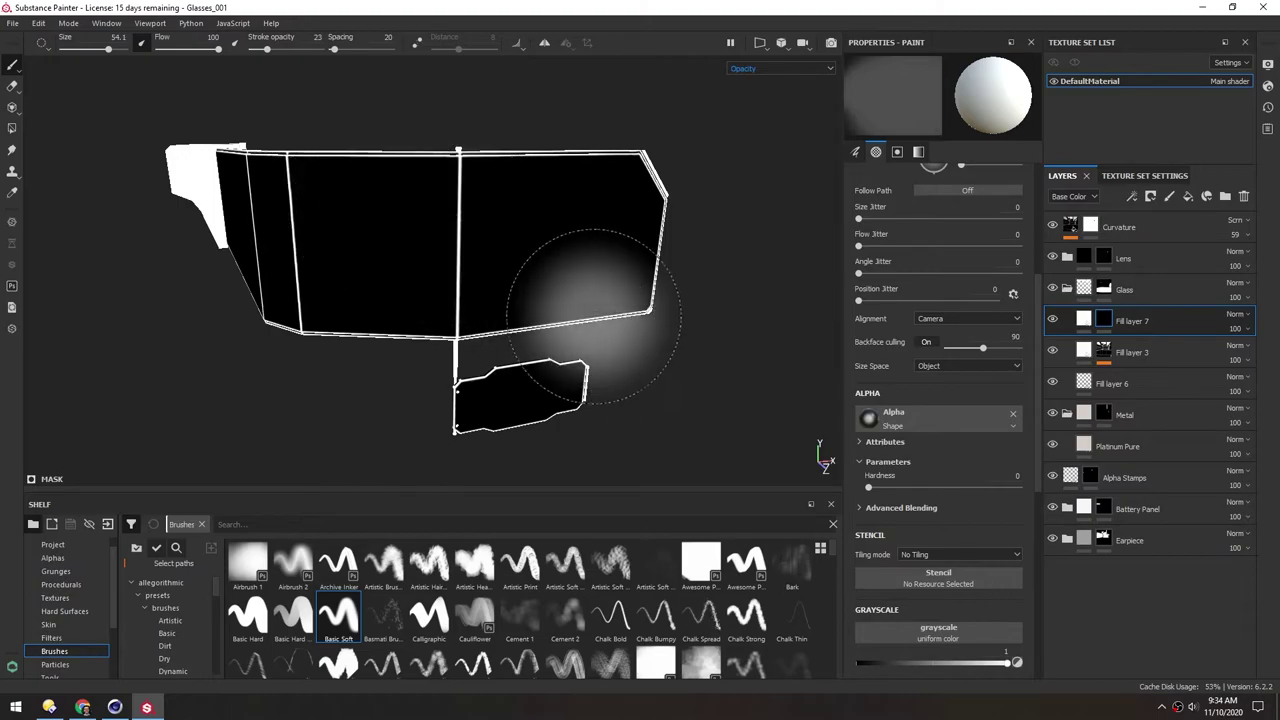
Show only the 2D view of the UV layout and set the Basic Soft brush size to 73.18
{"action": "left_click", "coordinate": [758, 46]}
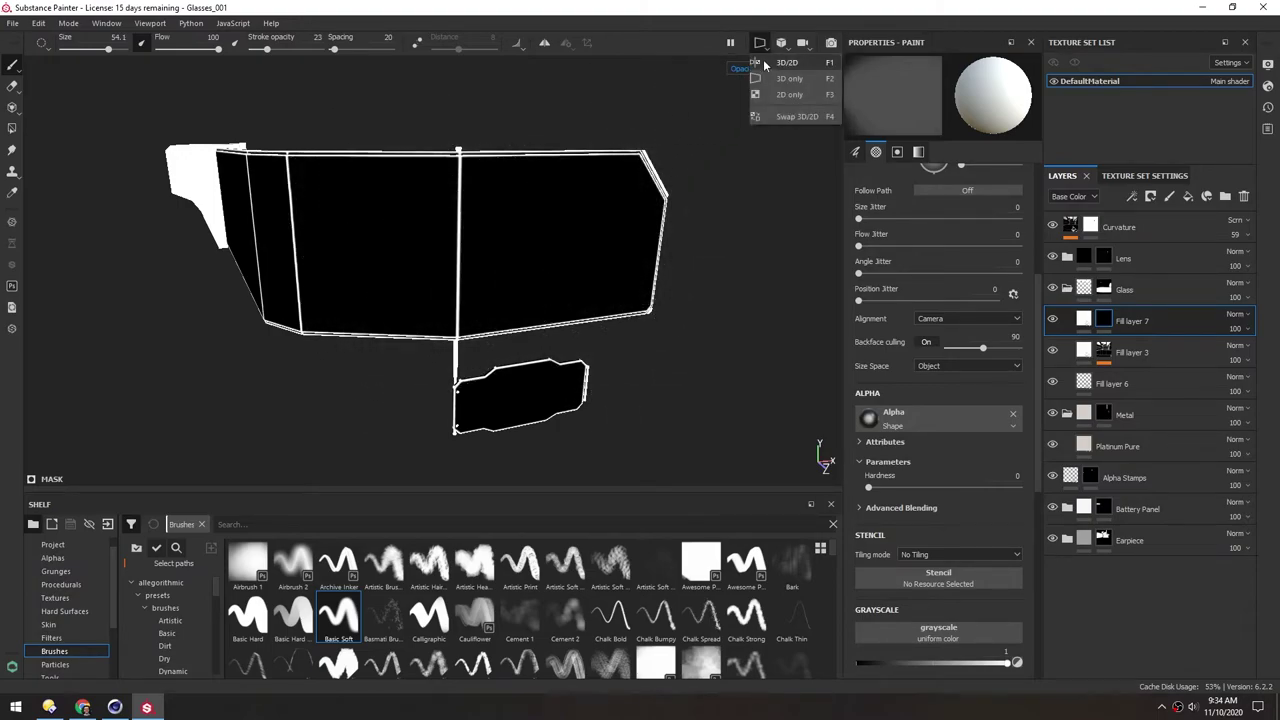
{"action": "left_click", "coordinate": [781, 95]}
{"action": "scroll", "coordinate": [571, 329], "scroll_direction": "down", "scroll_amount": 5}
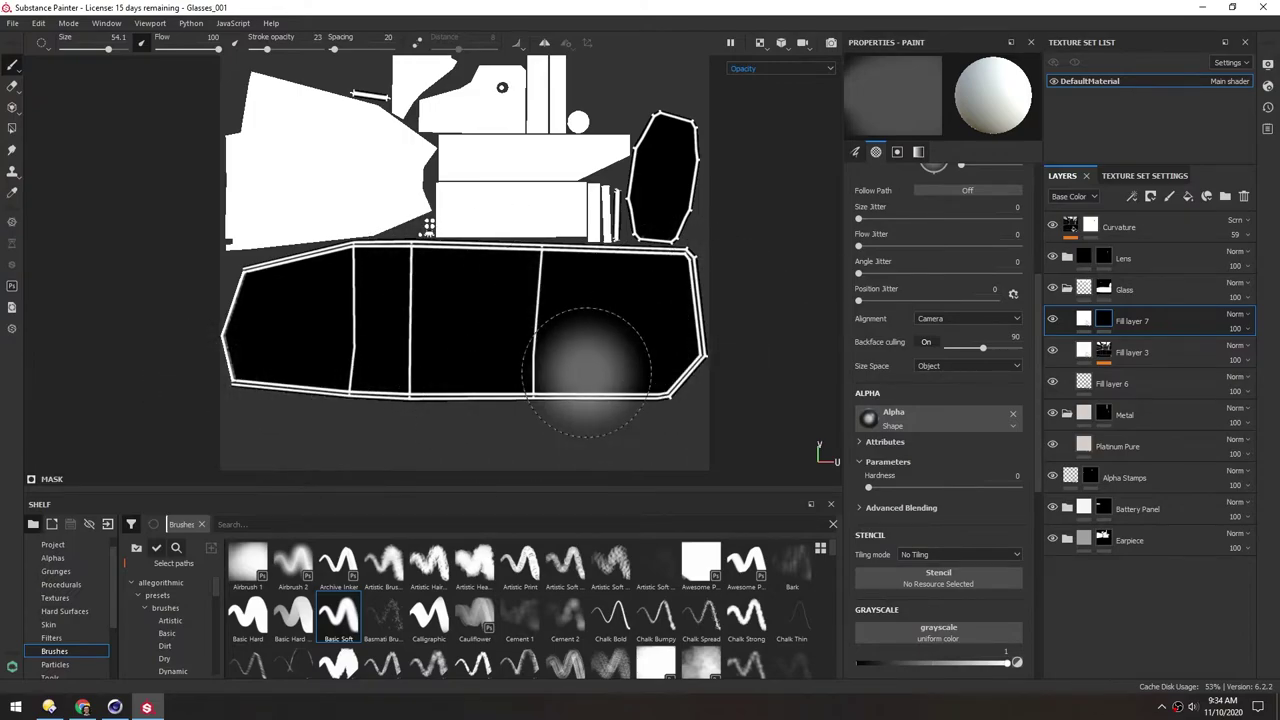
{"action": "middle_click_drag", "start_coordinate": [277, 282], "coordinate": [303, 300]}
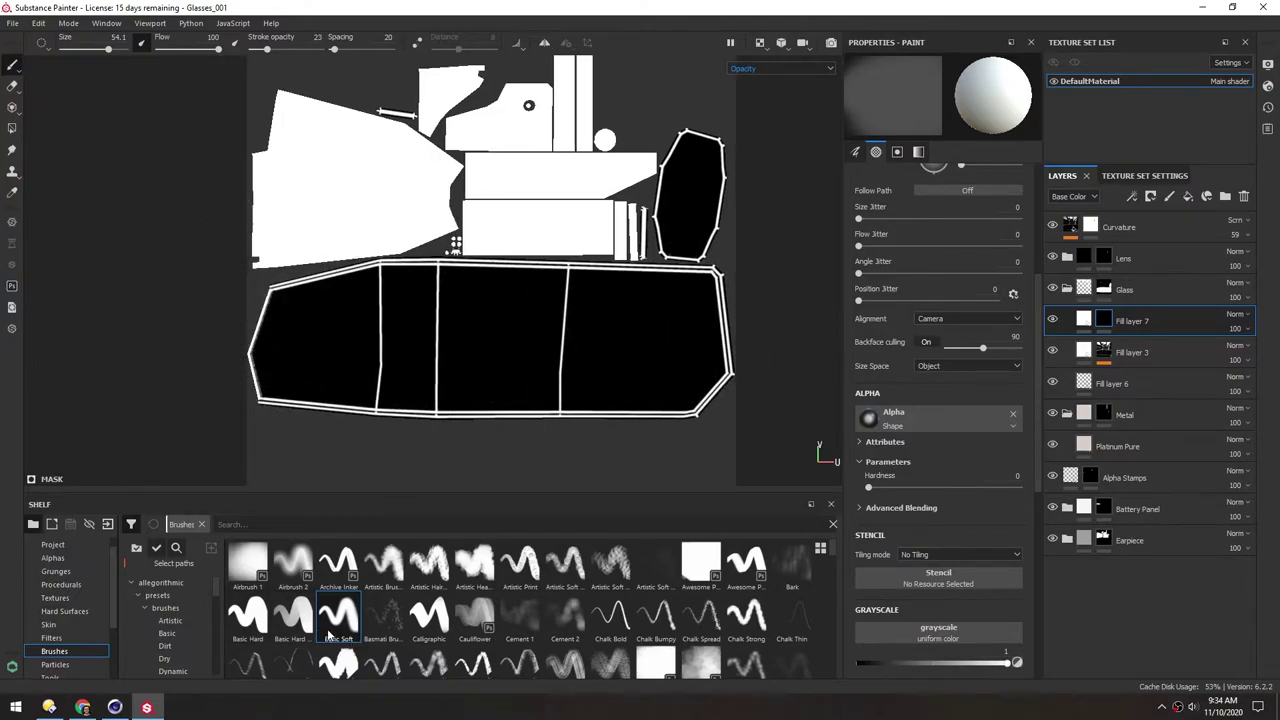
{"action": "left_click", "coordinate": [327, 626]}
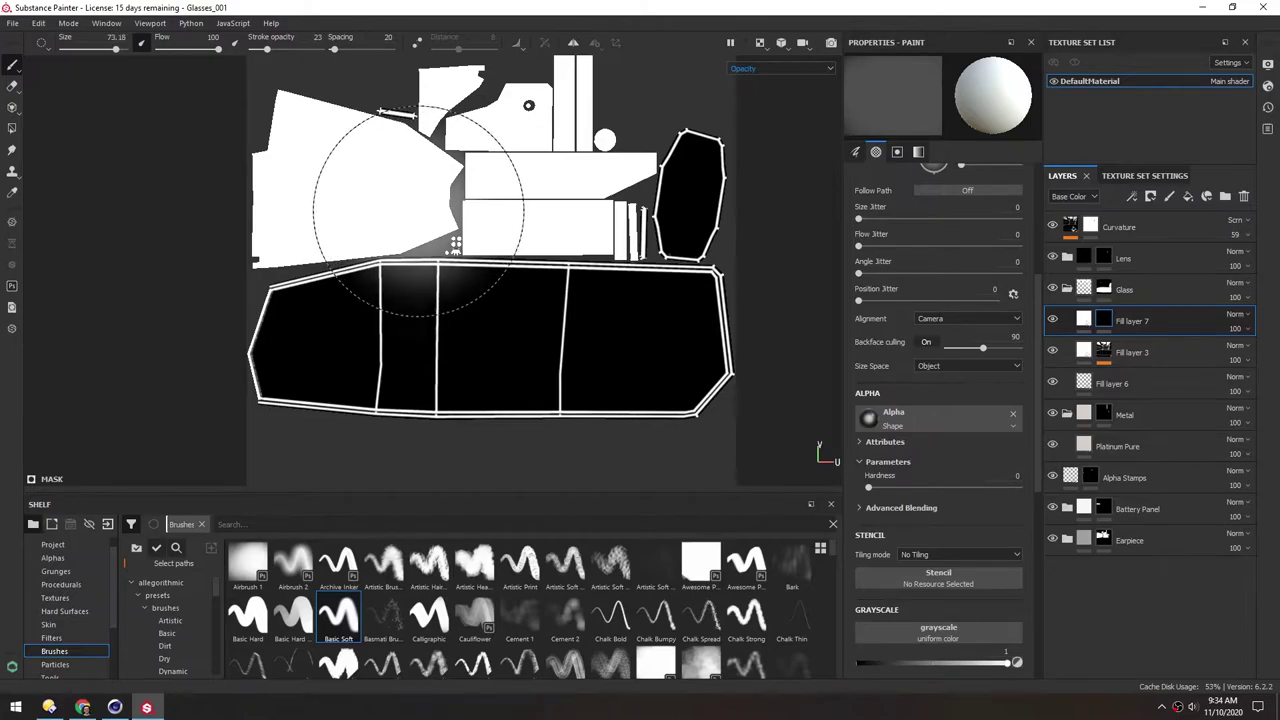
Set the brush size to 80.18 with UV alignment, and paint a soft stroke along the upper part of the visor glass
{"action": "key", "text": "]"}
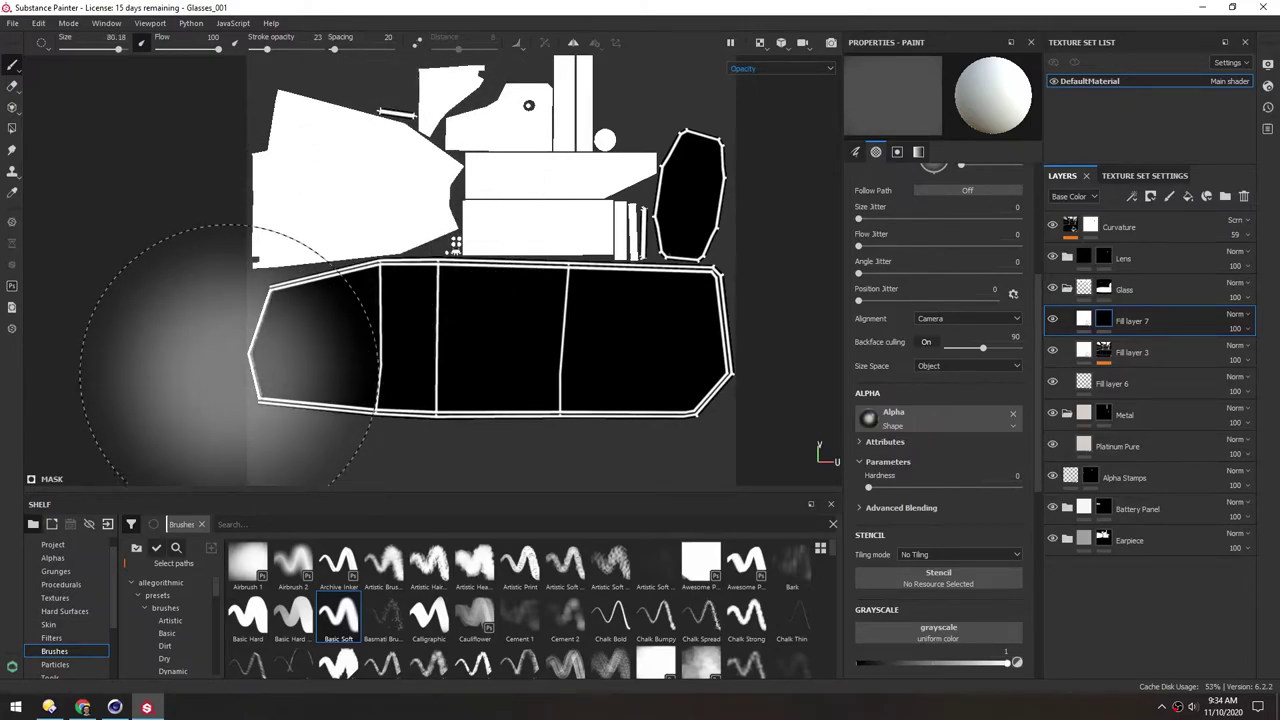
{"action": "middle_click_drag", "start_coordinate": [335, 190], "coordinate": [281, 220]}
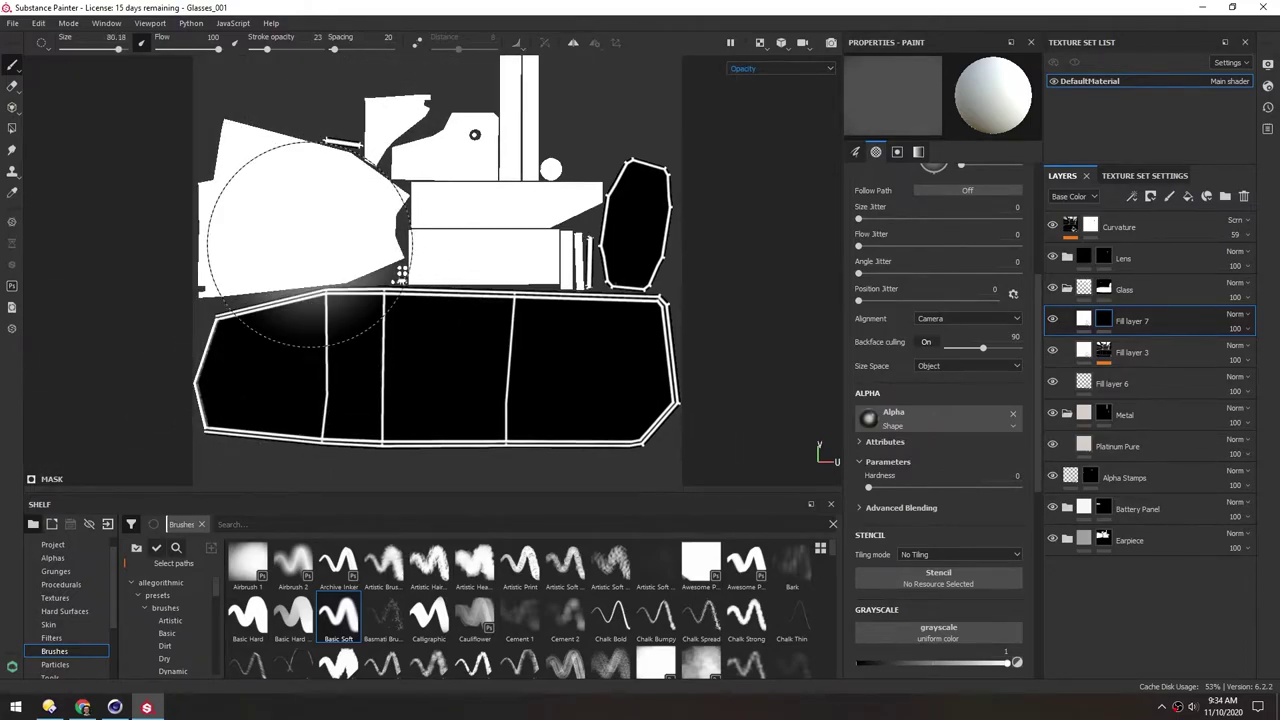
{"action": "left_click", "coordinate": [938, 319]}
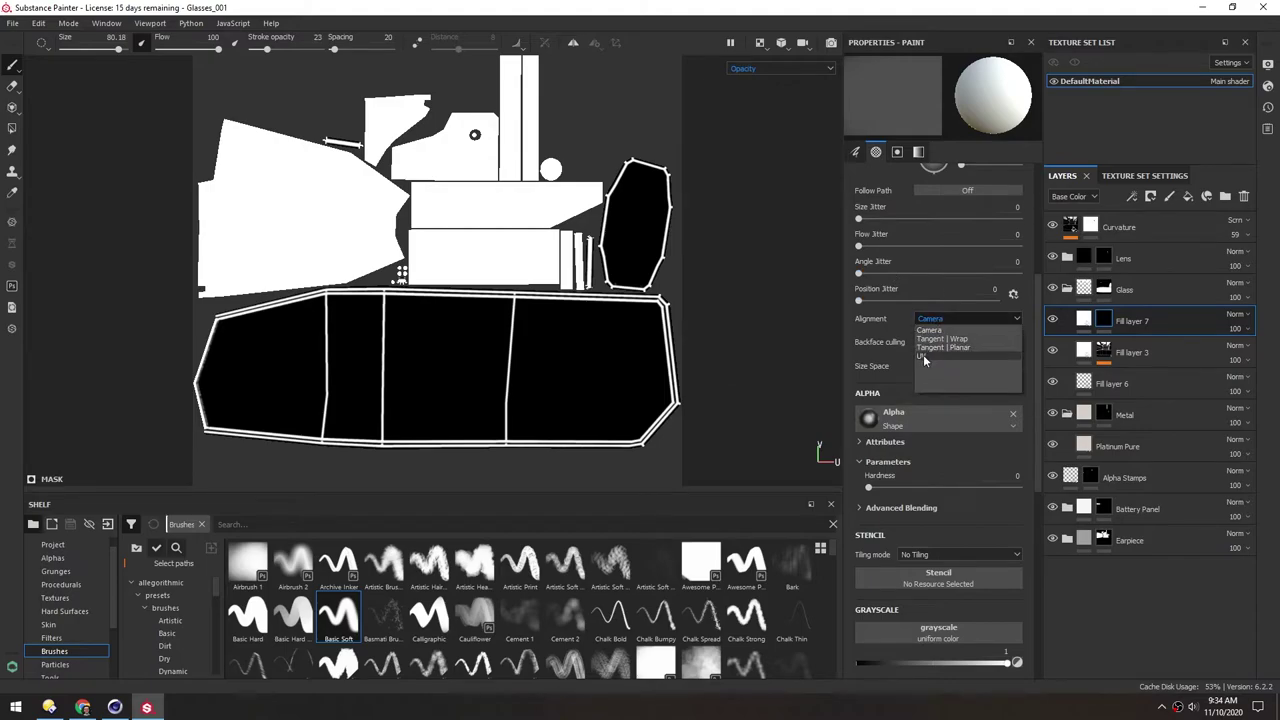
{"action": "left_click", "coordinate": [924, 358]}
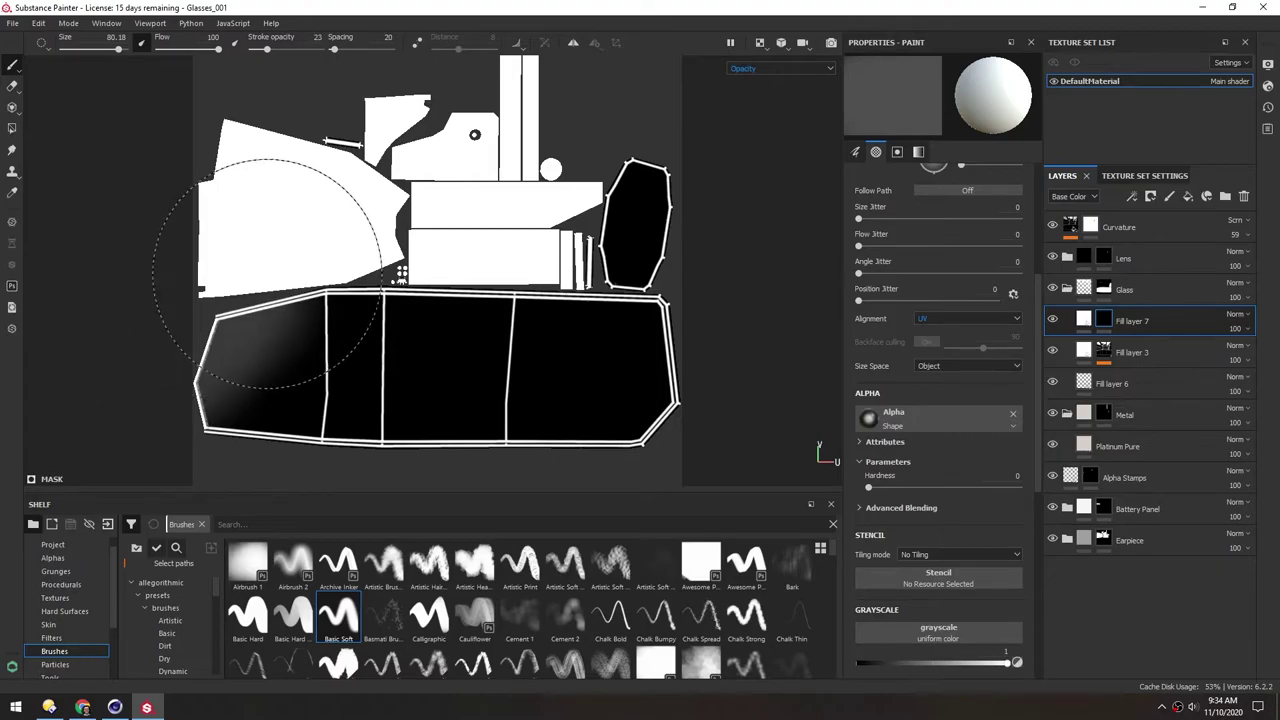
{"action": "left_click_drag", "start_coordinate": [266, 273], "coordinate": [738, 282]}
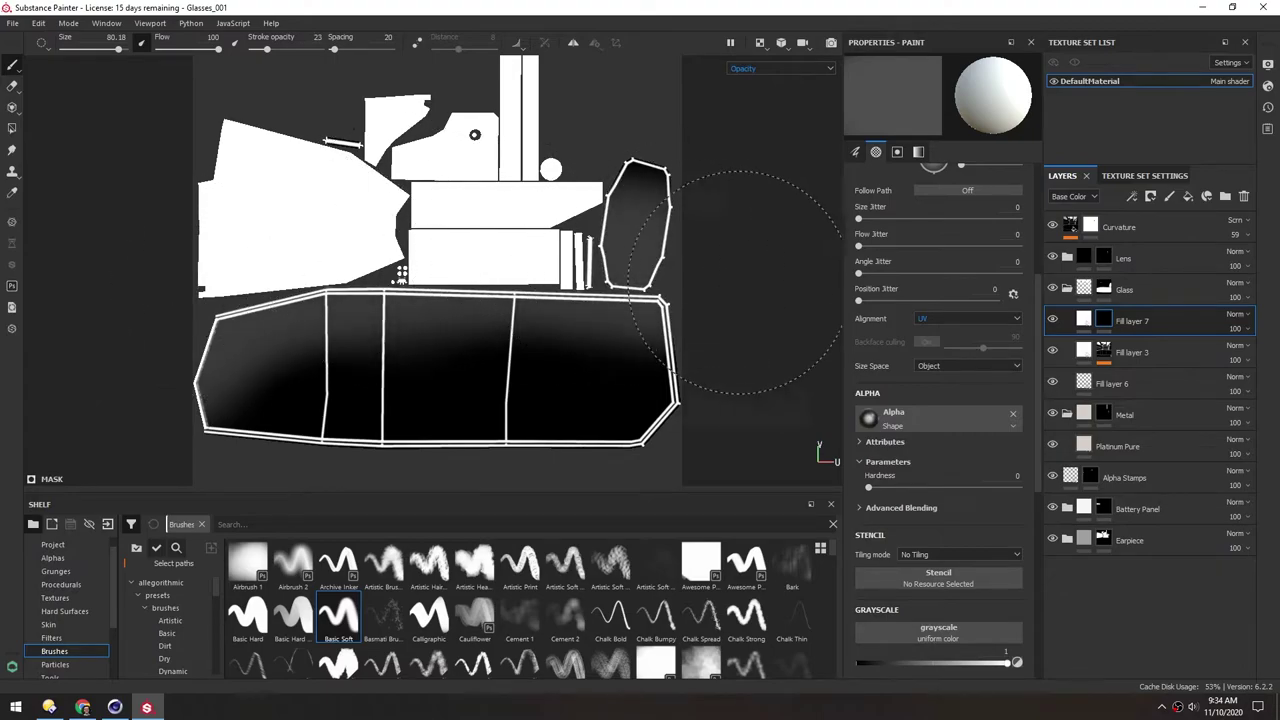
Show the 3D and 2D views side by side, inspect the glass in 3D, and undo the stroke along its upper part
{"action": "left_click", "coordinate": [760, 43]}
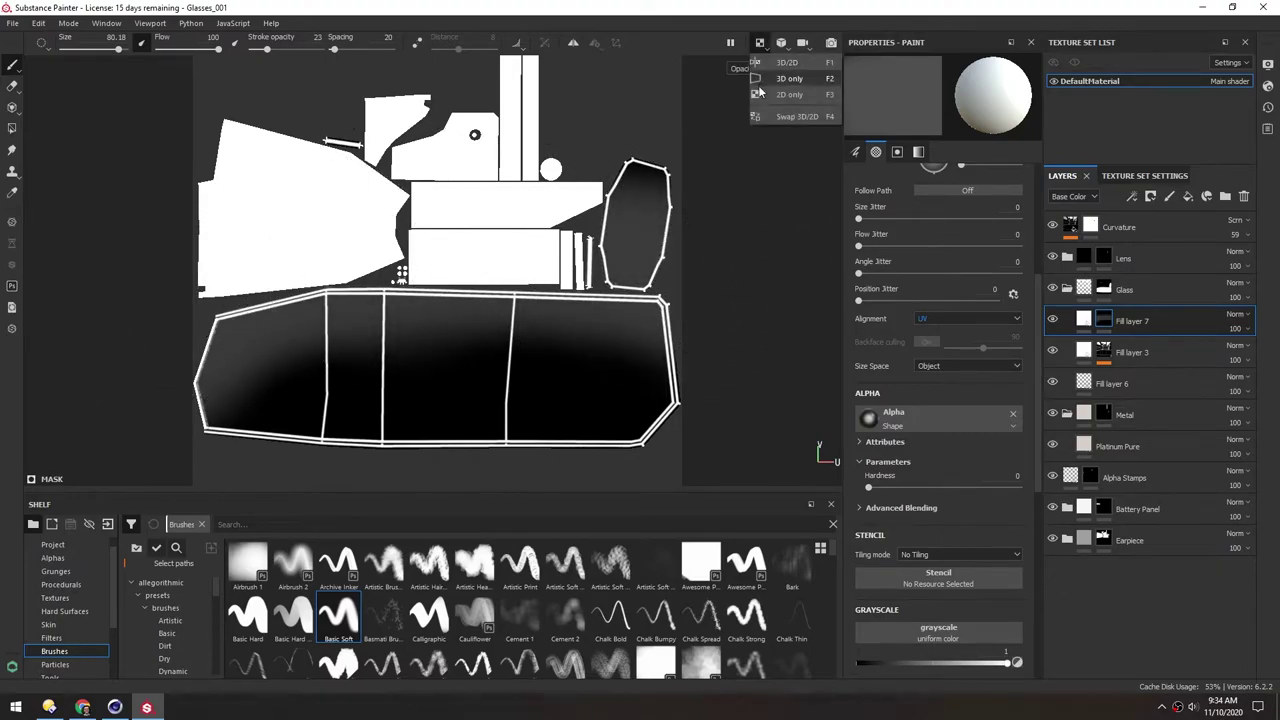
{"action": "left_click", "coordinate": [780, 63]}
{"action": "scroll", "coordinate": [258, 242], "scroll_direction": "down", "scroll_amount": 2}
{"action": "mouse_move", "coordinate": [258, 242]}
{"action": "left_mouse_down", "text": "alt"}
{"action": "mouse_move", "coordinate": [186, 251]}
{"action": "mouse_move", "coordinate": [200, 250]}
{"action": "left_mouse_up", "text": "alt"}
{"action": "key", "text": "f"}
{"action": "key", "text": "f"}
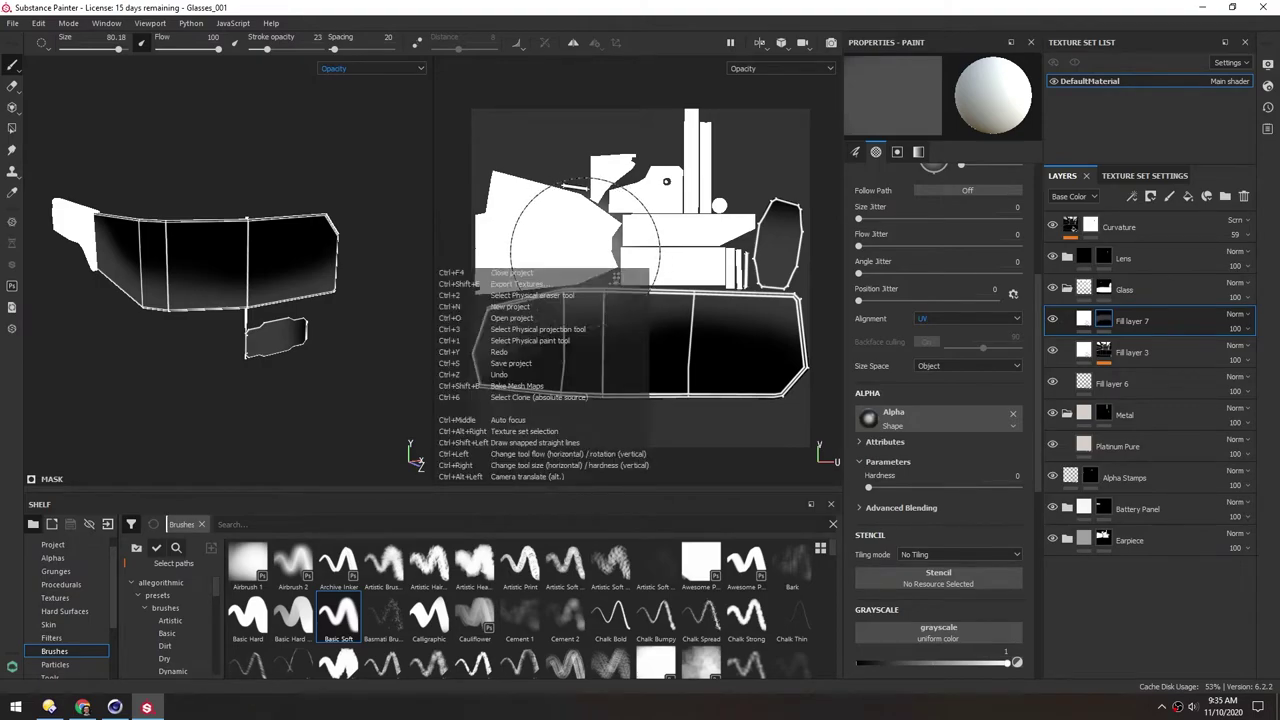
{"action": "key", "text": "ctrl+z"}
Paint soft semi-visible patches around the edges of the visor and lens glass in the UV layout, and inspect them on the 3D model
{"action": "middle_click_drag", "start_coordinate": [548, 249], "coordinate": [568, 223], "text": "alt"}
{"action": "left_click_drag", "start_coordinate": [534, 409], "coordinate": [668, 430]}
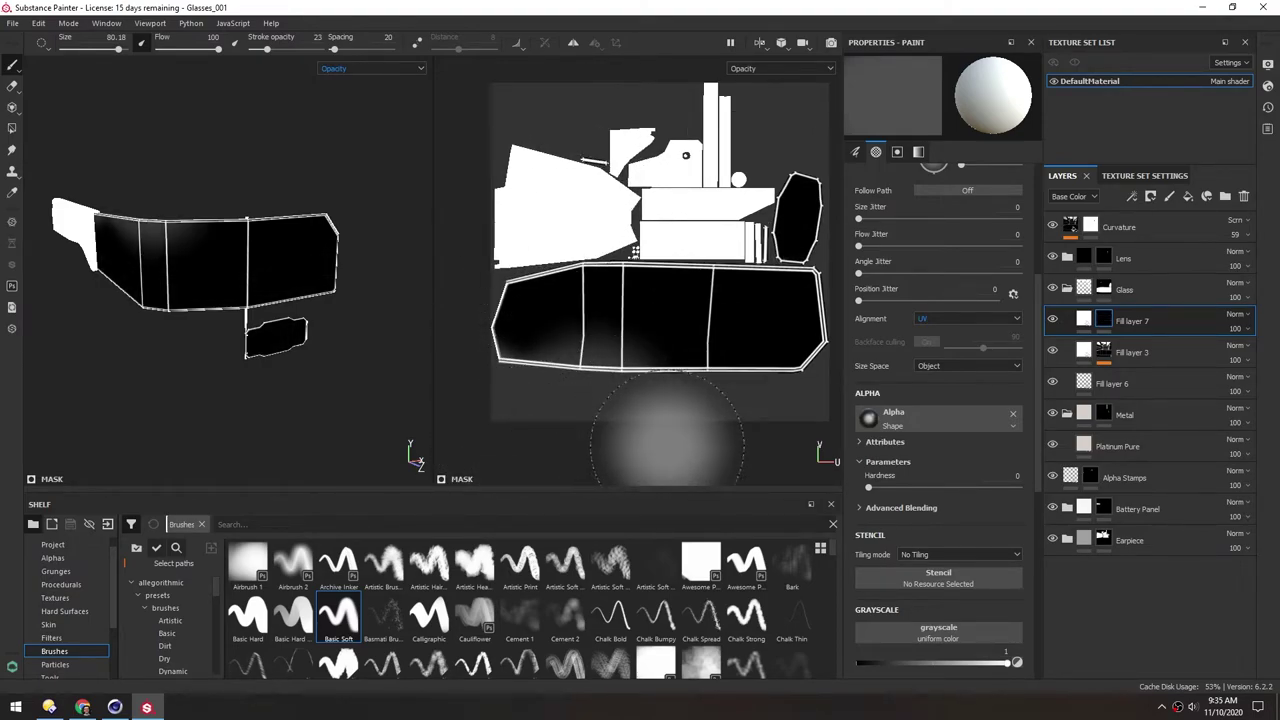
{"action": "left_click", "coordinate": [560, 245]}
{"action": "middle_click_drag", "start_coordinate": [654, 177], "coordinate": [552, 162], "text": "alt"}
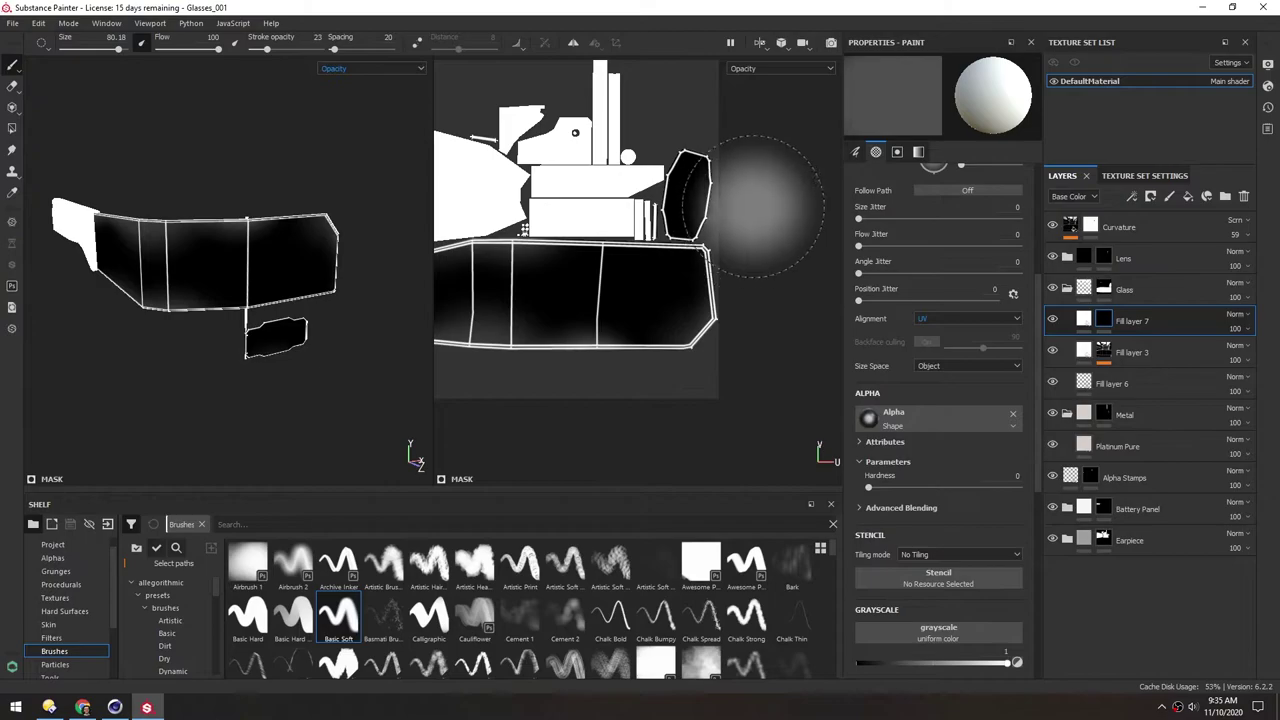
{"action": "middle_click_drag", "start_coordinate": [569, 213], "coordinate": [543, 286]}
{"action": "mouse_move", "coordinate": [557, 214]}
{"action": "middle_mouse_down", "text": "alt"}
{"action": "mouse_move", "coordinate": [643, 140]}
{"action": "mouse_move", "coordinate": [518, 140]}
{"action": "middle_mouse_up", "text": "alt"}
{"action": "left_click_drag", "start_coordinate": [714, 290], "coordinate": [743, 383]}
{"action": "middle_click_drag", "start_coordinate": [578, 344], "coordinate": [642, 403], "text": "alt"}
{"action": "middle_click_drag", "start_coordinate": [591, 183], "coordinate": [757, 176]}
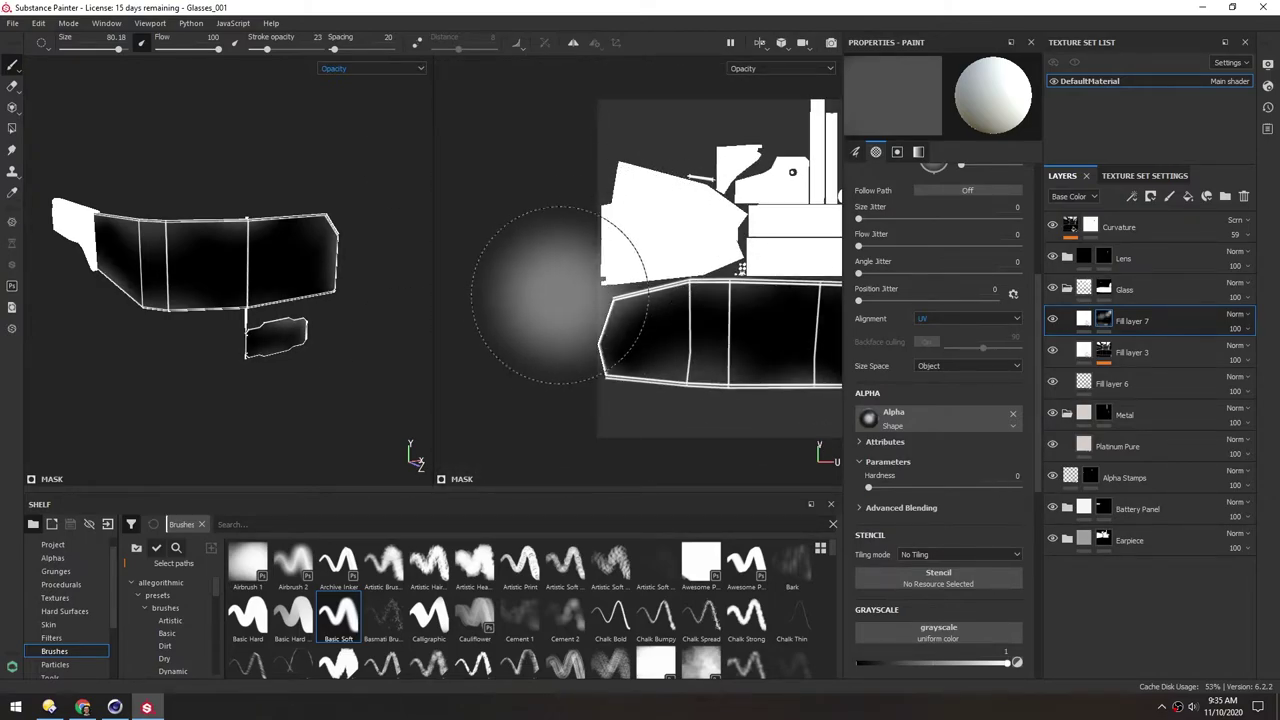
{"action": "left_click_drag", "start_coordinate": [228, 290], "coordinate": [270, 198], "text": "alt"}
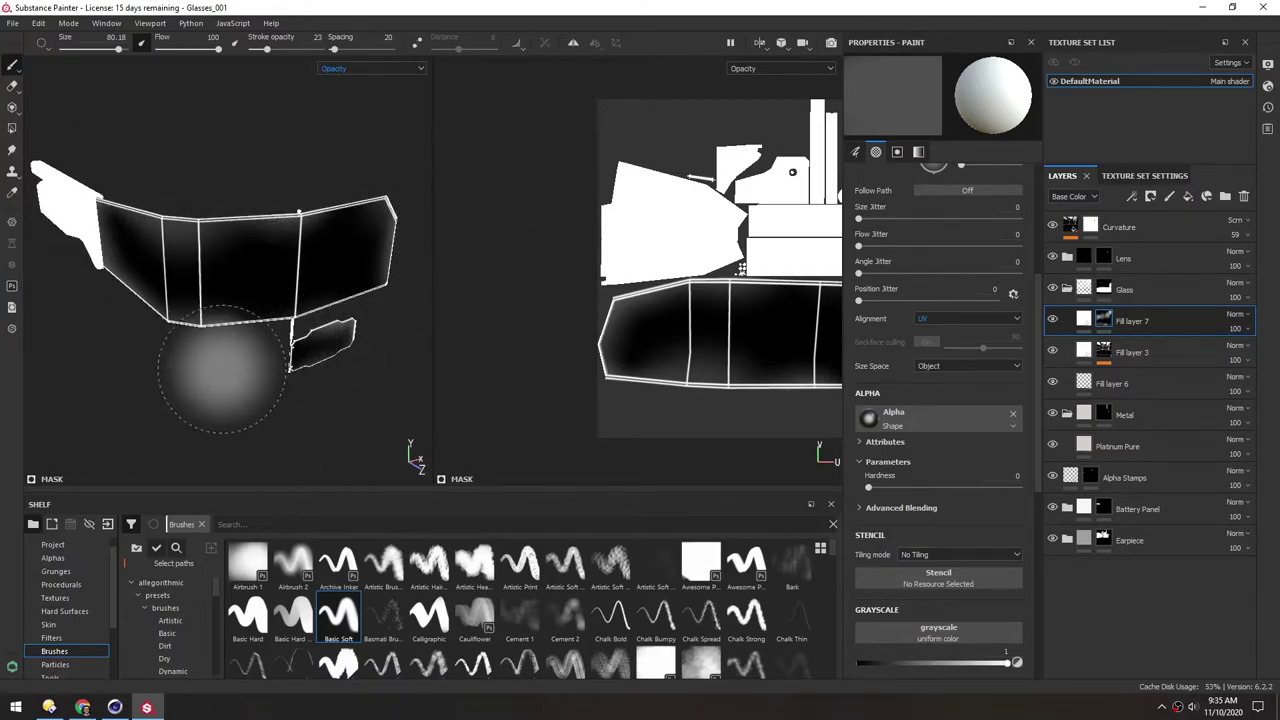
{"action": "left_click_drag", "start_coordinate": [327, 440], "coordinate": [240, 300], "text": "alt"}
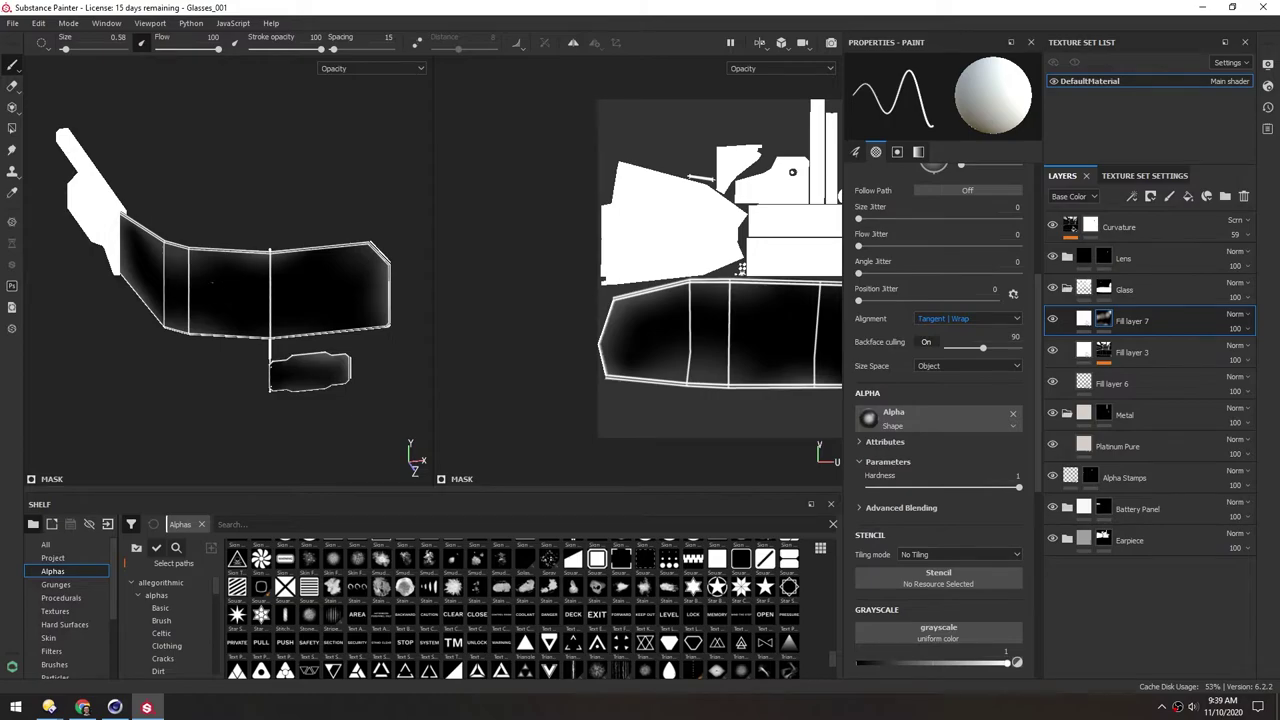
Add a fill layer at the top of the Glass folder and set its base color to white
{"action": "left_click", "coordinate": [1189, 198]}
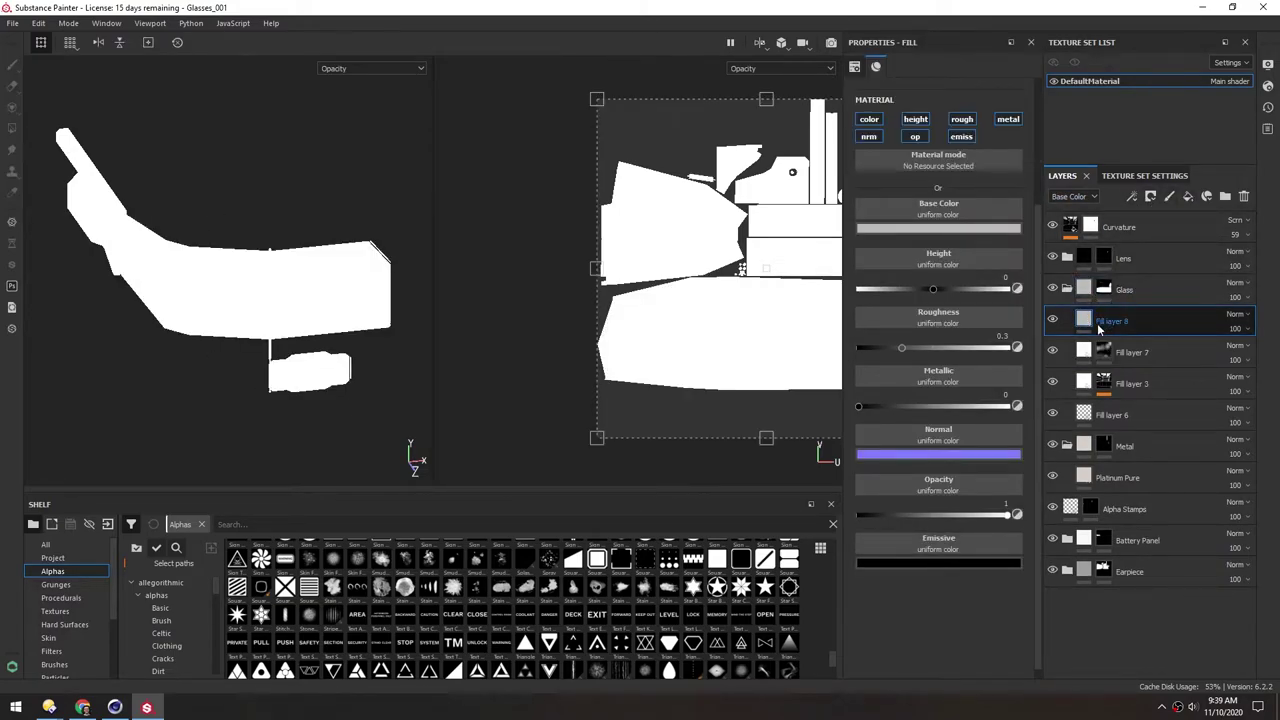
{"action": "left_click", "coordinate": [958, 228]}
{"action": "left_click", "coordinate": [960, 266]}
{"action": "left_click_drag", "start_coordinate": [960, 266], "coordinate": [938, 246]}
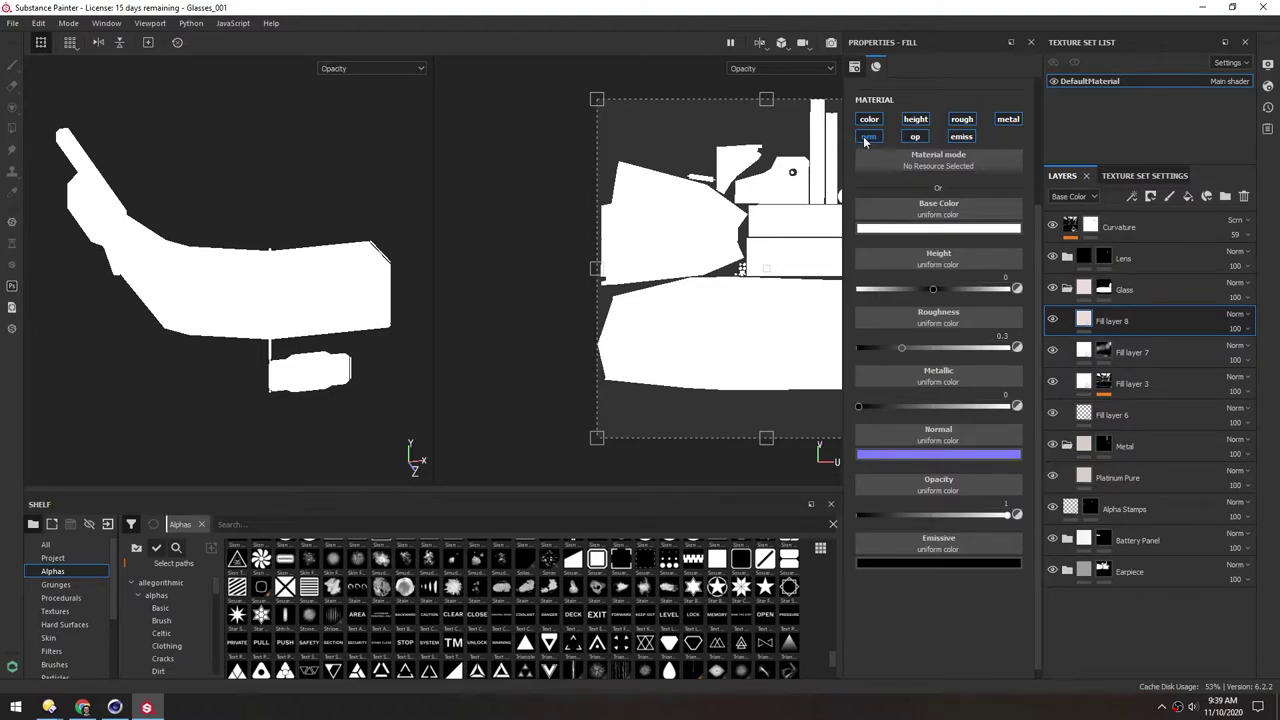
Turn off the fill layer's normal, height, roughness, emissive and metallic channels, keeping only color and opacity
{"action": "left_click", "coordinate": [868, 137]}
{"action": "left_click", "coordinate": [915, 119]}
{"action": "left_click", "coordinate": [962, 119]}
{"action": "left_click", "coordinate": [961, 136]}
{"action": "left_click", "coordinate": [1008, 119]}
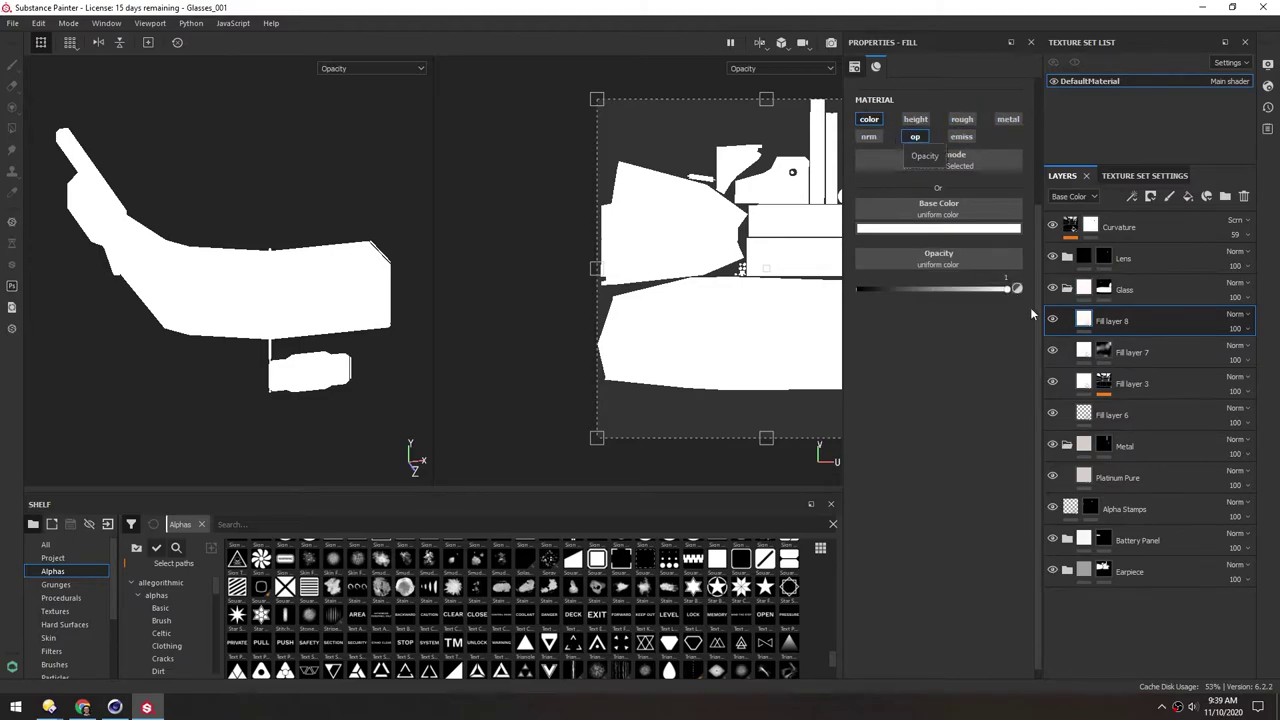
Add a black mask to the new fill layer and a paint effect on that mask
{"action": "right_click", "coordinate": [1088, 320]}
{"action": "left_click", "coordinate": [1120, 343]}
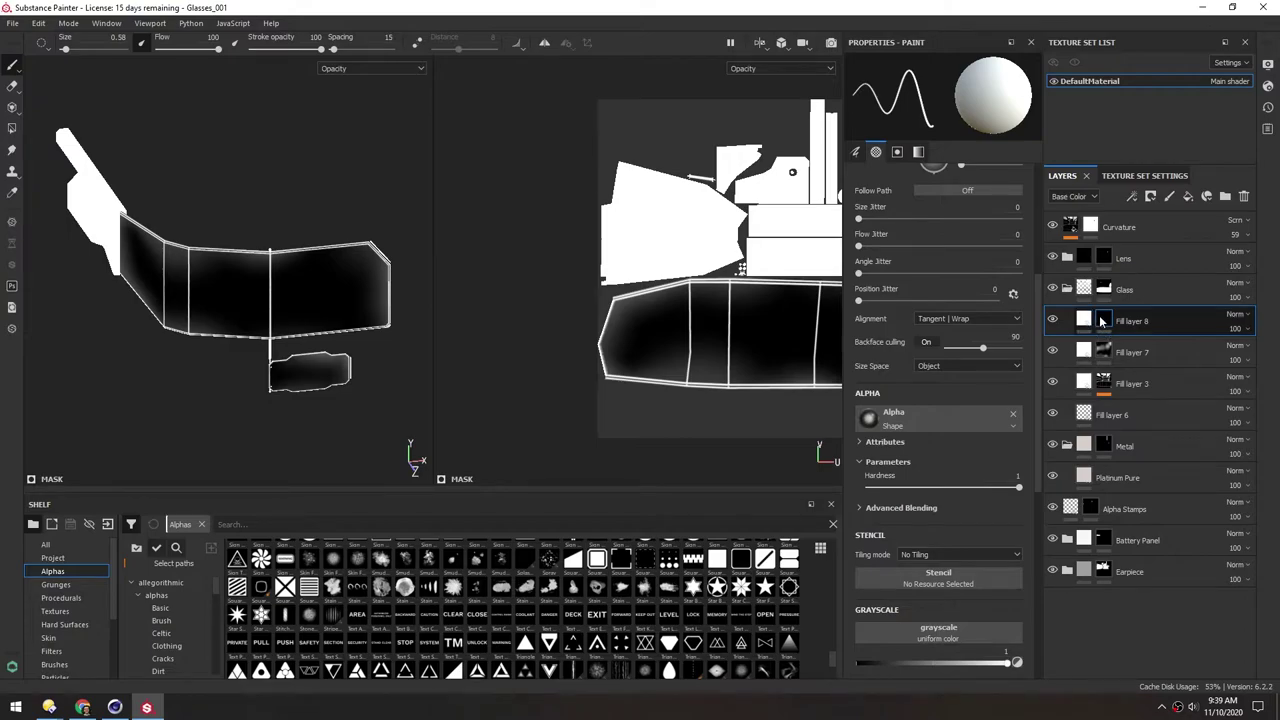
{"action": "right_click", "coordinate": [1101, 320]}
{"action": "left_click", "coordinate": [1147, 595]}
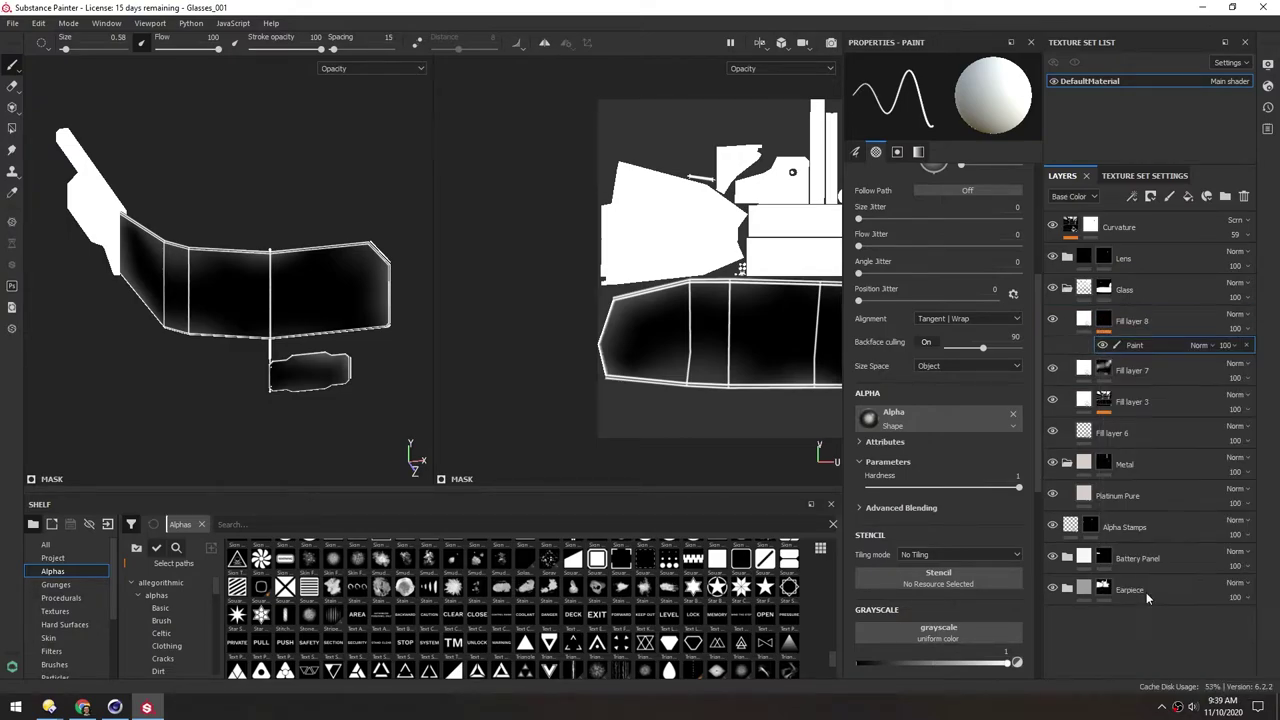
Paint a trial scribble at brush size 3.08 on the visor glass beside the center line, and hide the paint effect
{"action": "scroll", "coordinate": [418, 298], "scroll_direction": "up", "scroll_amount": 8}
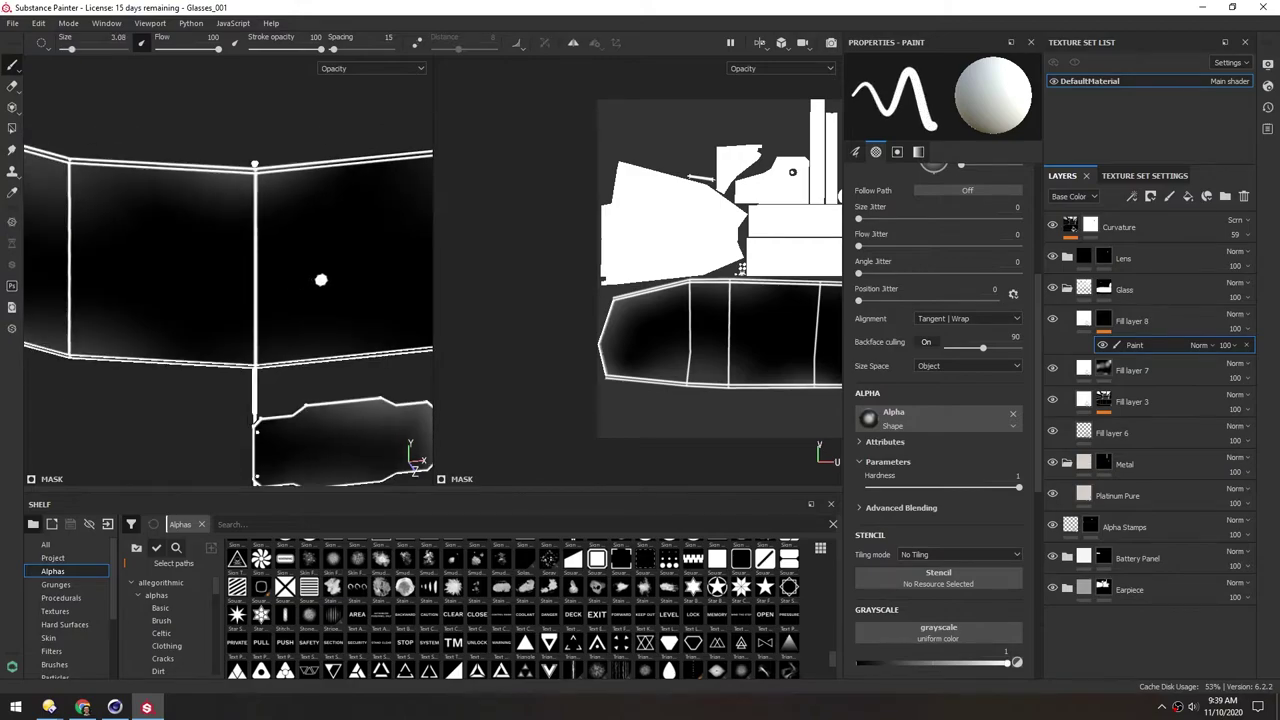
{"action": "mouse_move", "coordinate": [320, 280]}
{"action": "left_mouse_down"}
{"action": "mouse_move", "coordinate": [330, 292]}
{"action": "mouse_move", "coordinate": [318, 292]}
{"action": "left_mouse_up"}
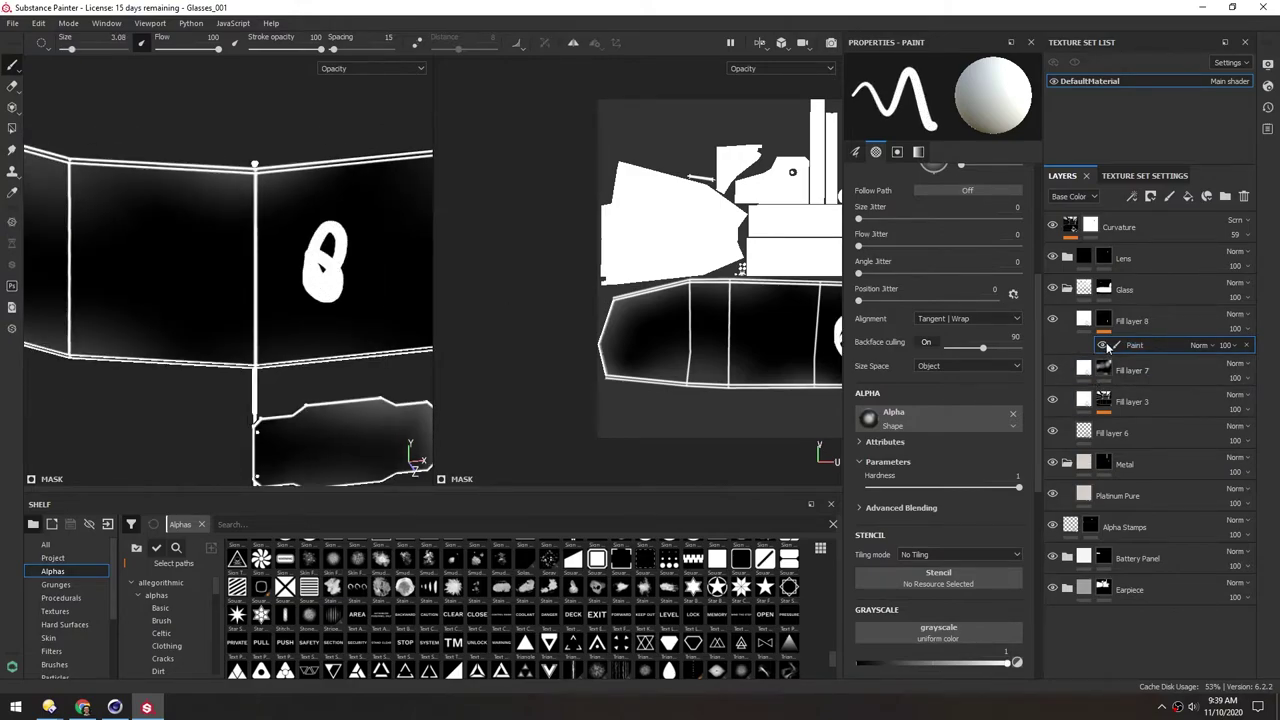
{"action": "left_click", "coordinate": [1102, 345]}
{"action": "left_click", "coordinate": [1102, 345]}
{"action": "left_click", "coordinate": [1104, 321]}
{"action": "left_click", "coordinate": [1102, 345]}
Show only the 3D view with the visor facing front, and undo the scribble on the re-enabled paint effect
{"action": "left_click_drag", "start_coordinate": [187, 219], "coordinate": [205, 239], "text": "alt"}
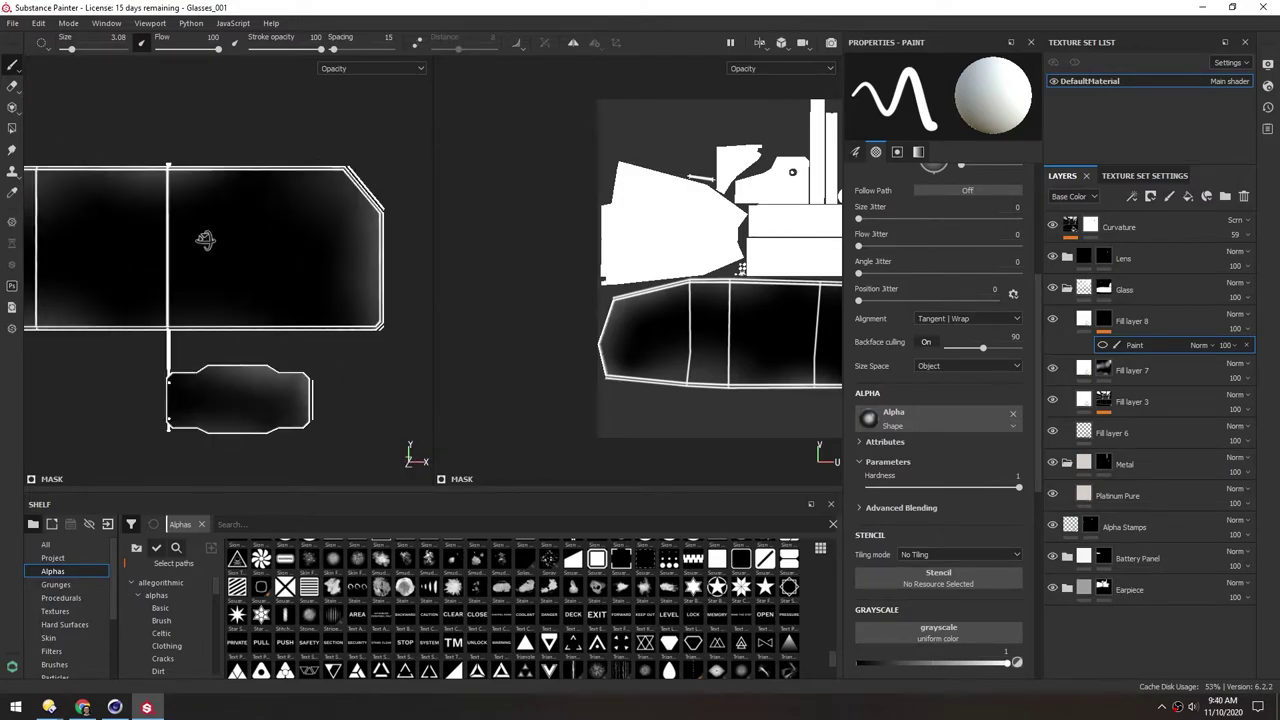
{"action": "scroll", "coordinate": [206, 233], "scroll_direction": "up", "scroll_amount": 4}
{"action": "middle_click_drag", "start_coordinate": [202, 230], "coordinate": [170, 220], "text": "alt"}
{"action": "scroll", "coordinate": [152, 203], "scroll_direction": "down", "scroll_amount": 1}
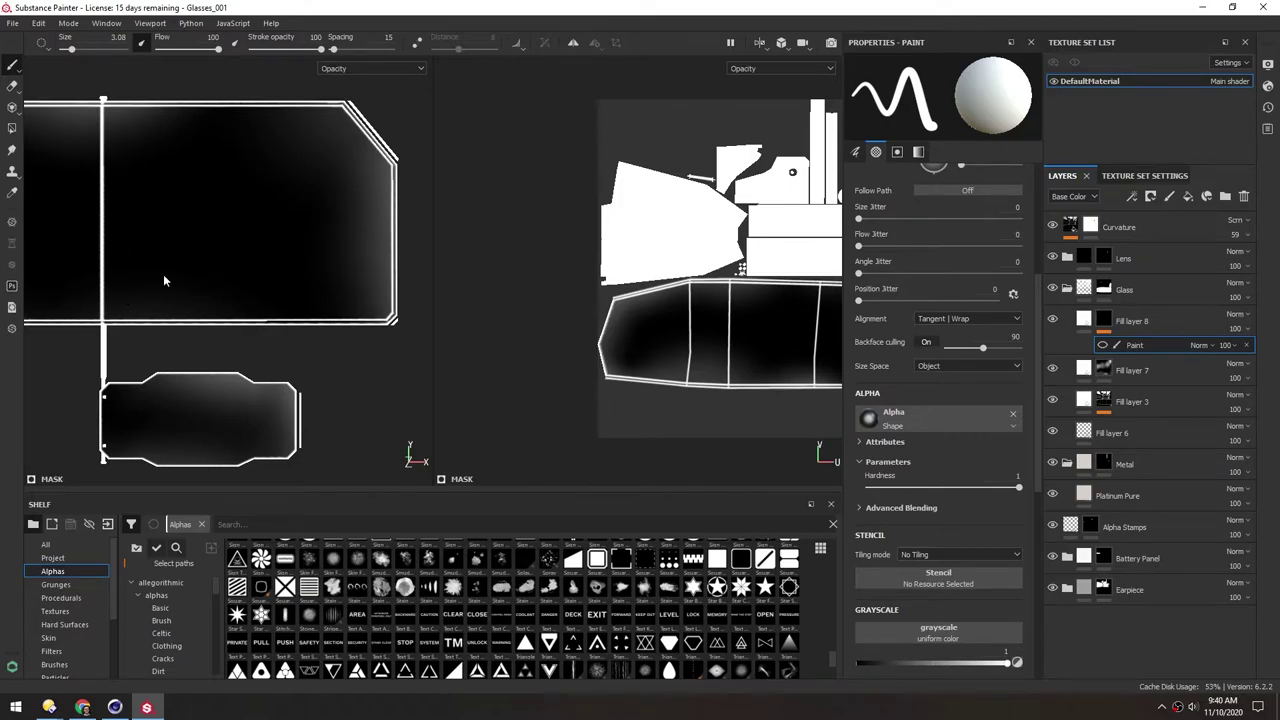
{"action": "middle_click_drag", "start_coordinate": [190, 228], "coordinate": [202, 224]}
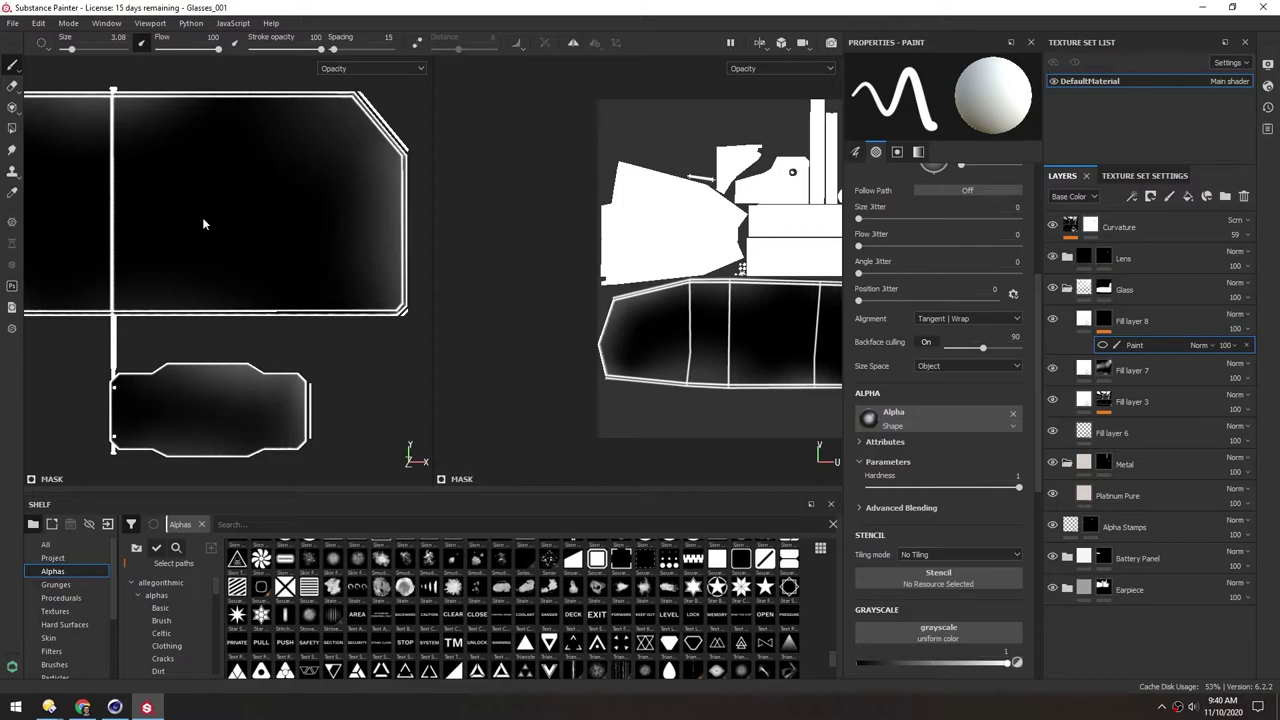
{"action": "left_click", "coordinate": [757, 46]}
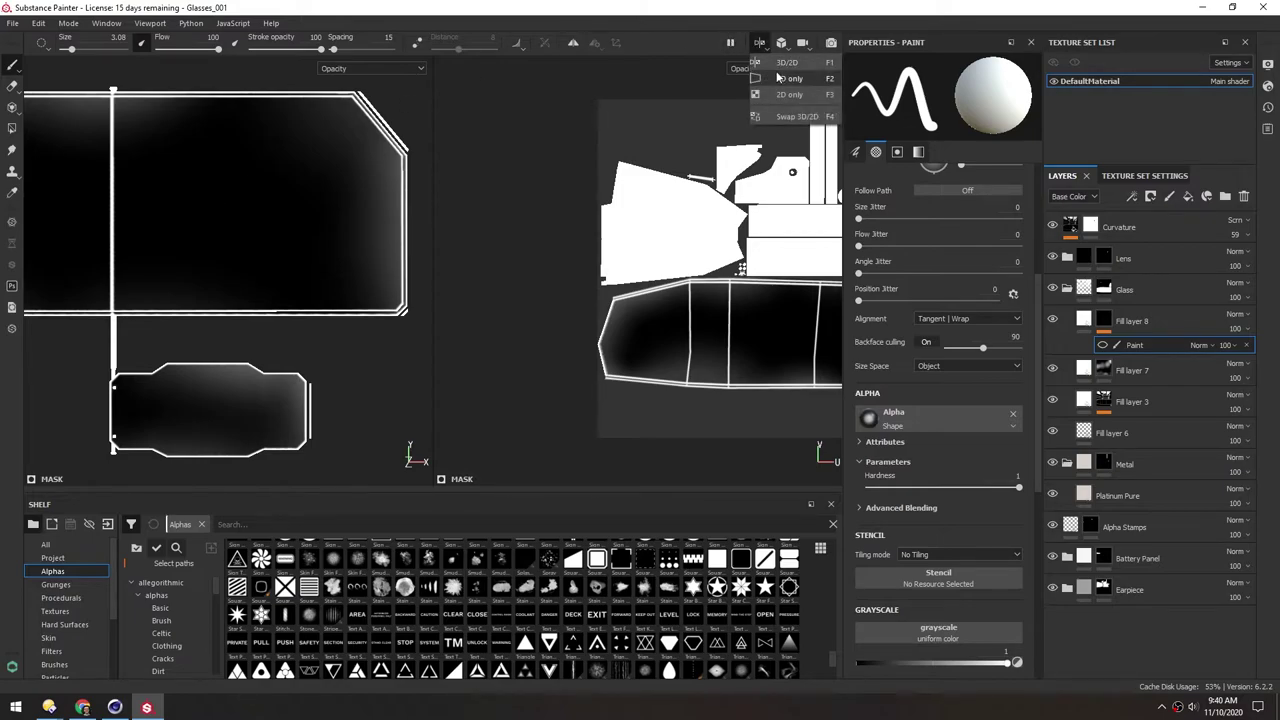
{"action": "left_click", "coordinate": [785, 82]}
{"action": "middle_click_drag", "start_coordinate": [302, 228], "coordinate": [362, 212]}
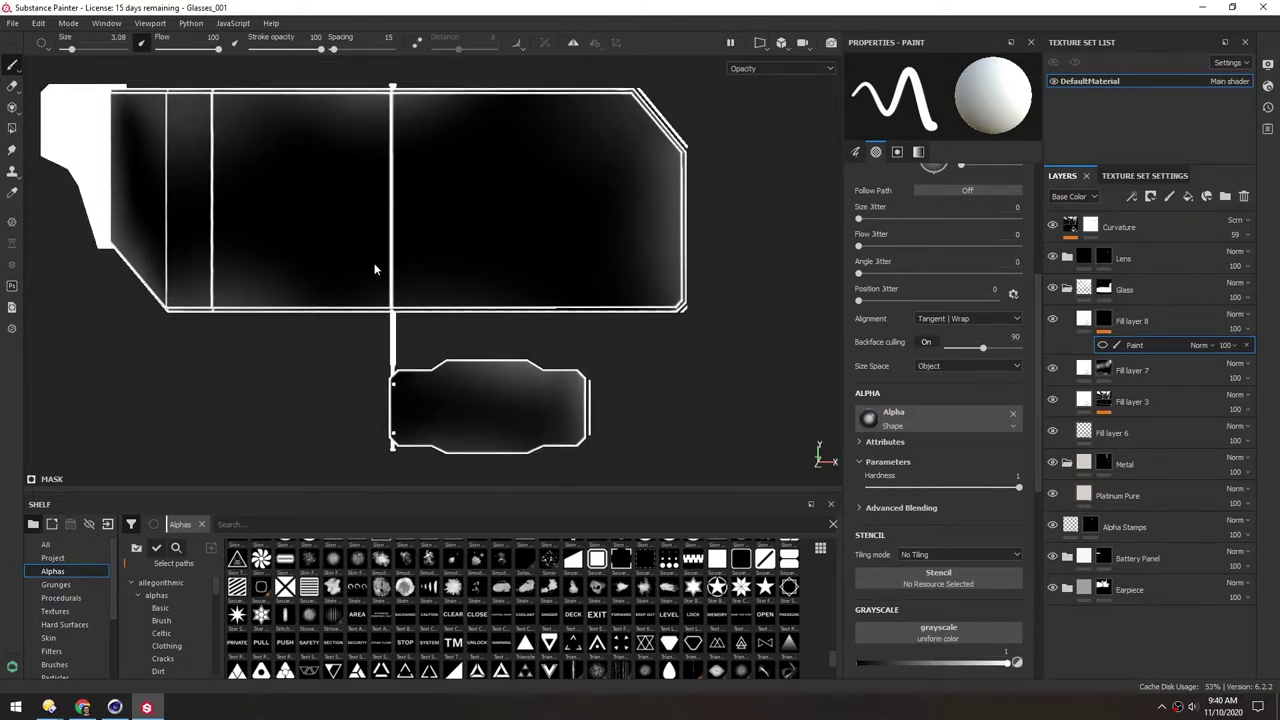
{"action": "left_click", "coordinate": [1102, 345]}
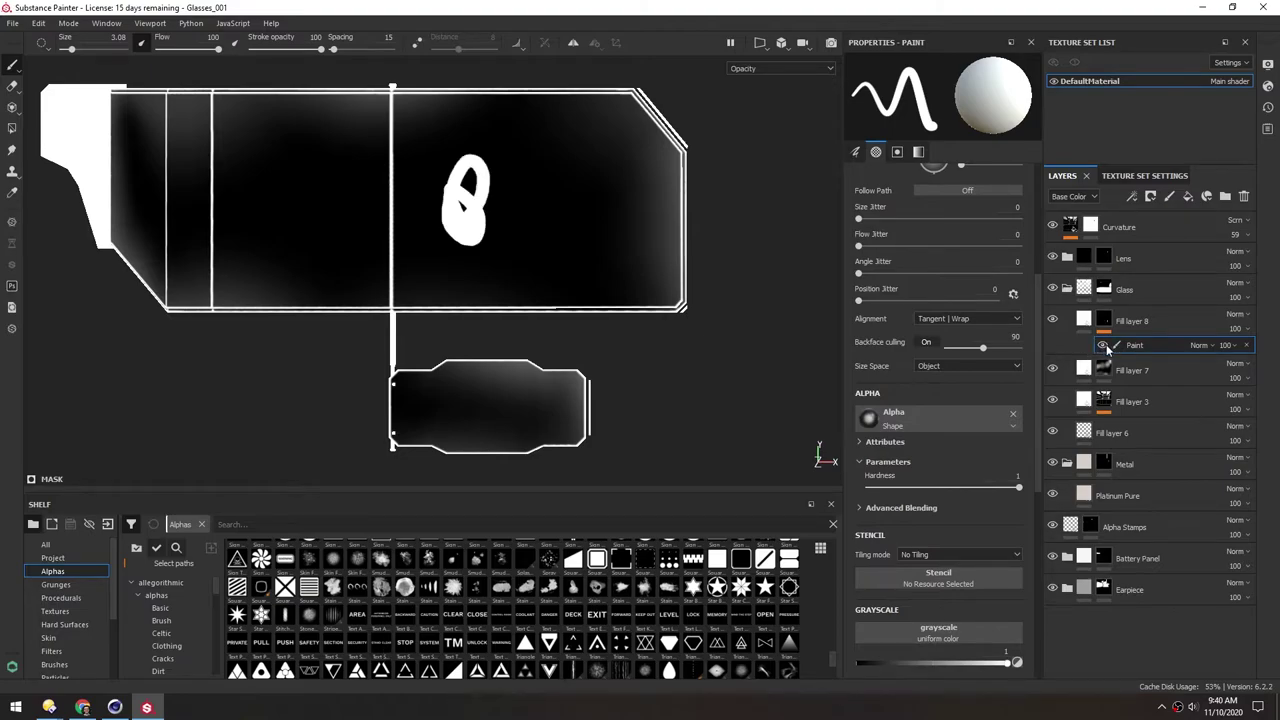
{"action": "key", "text": "ctrl+z"}
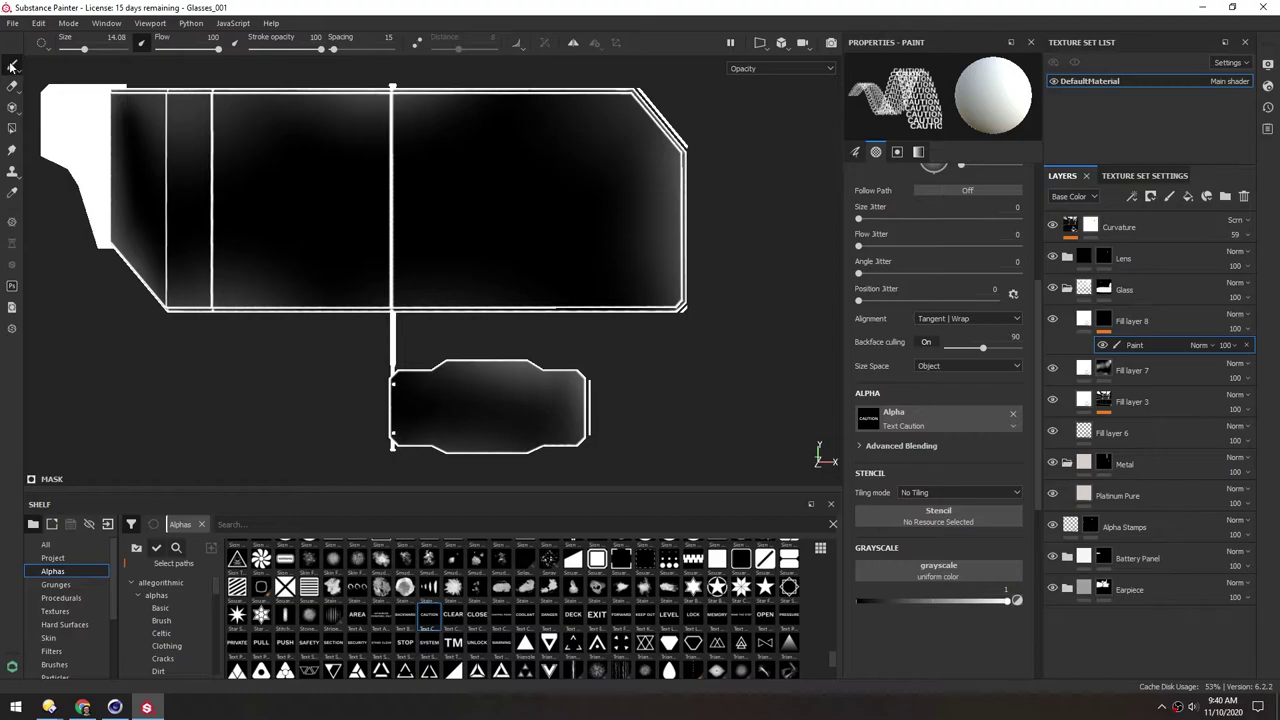
Browse the alphas with enlarged thumbnails, and stamp the Text Caution alpha at size 14.08 on the lower visor glass beside the center line
{"action": "left_click", "coordinate": [54, 574]}
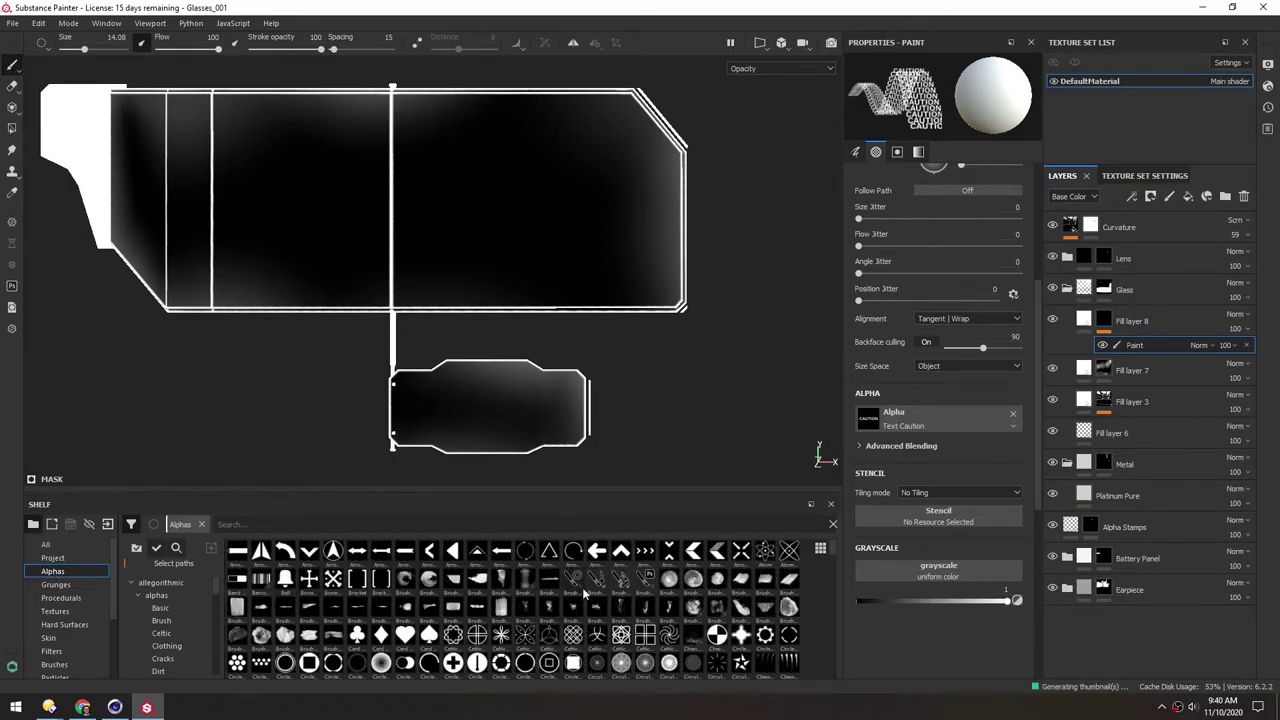
{"action": "scroll", "coordinate": [807, 556], "scroll_direction": "down", "scroll_amount": 2}
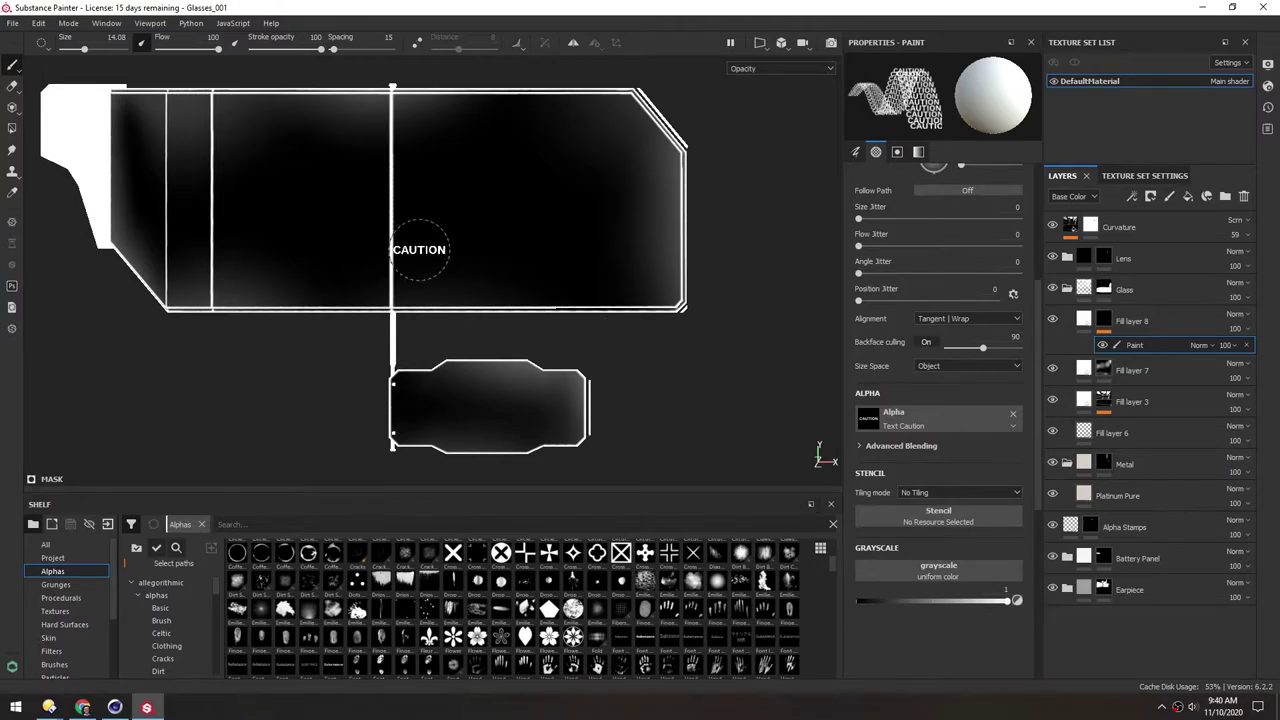
{"action": "left_click_drag", "start_coordinate": [831, 561], "coordinate": [833, 604]}
{"action": "left_click", "coordinate": [820, 549]}
{"action": "scroll", "coordinate": [481, 580], "scroll_direction": "down", "scroll_amount": 10}
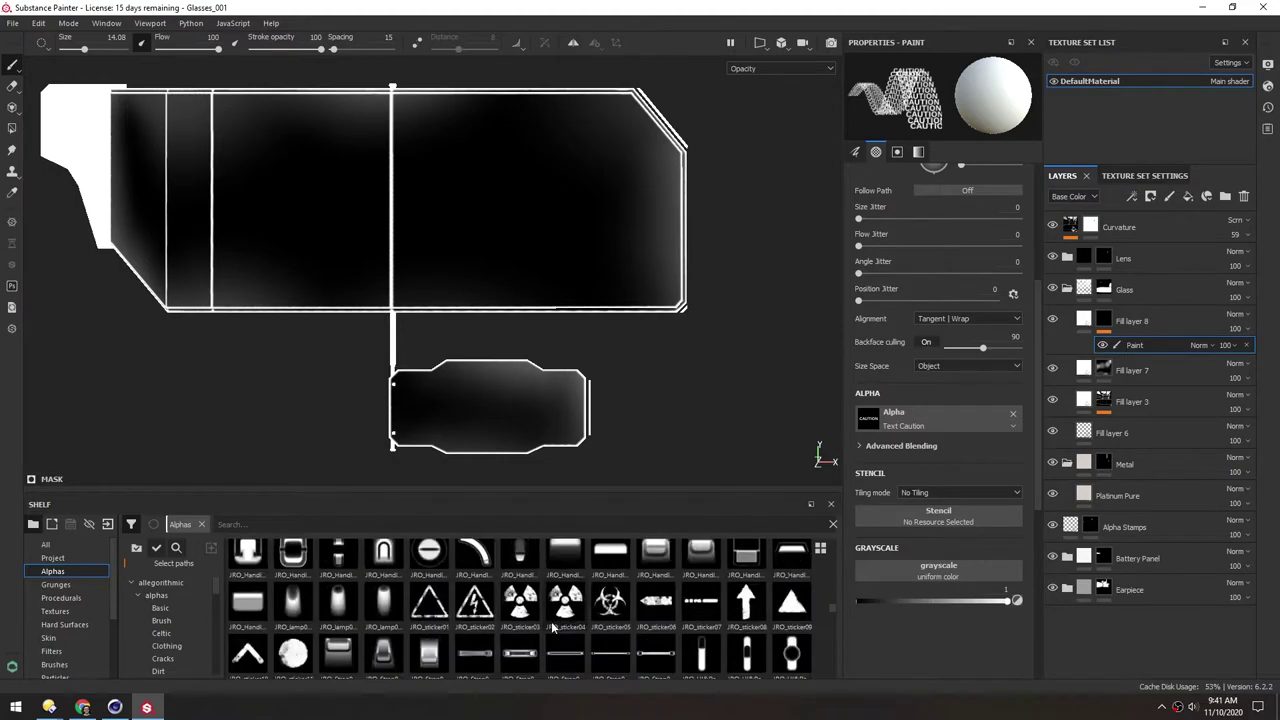
{"action": "scroll", "coordinate": [553, 627], "scroll_direction": "down", "scroll_amount": 5}
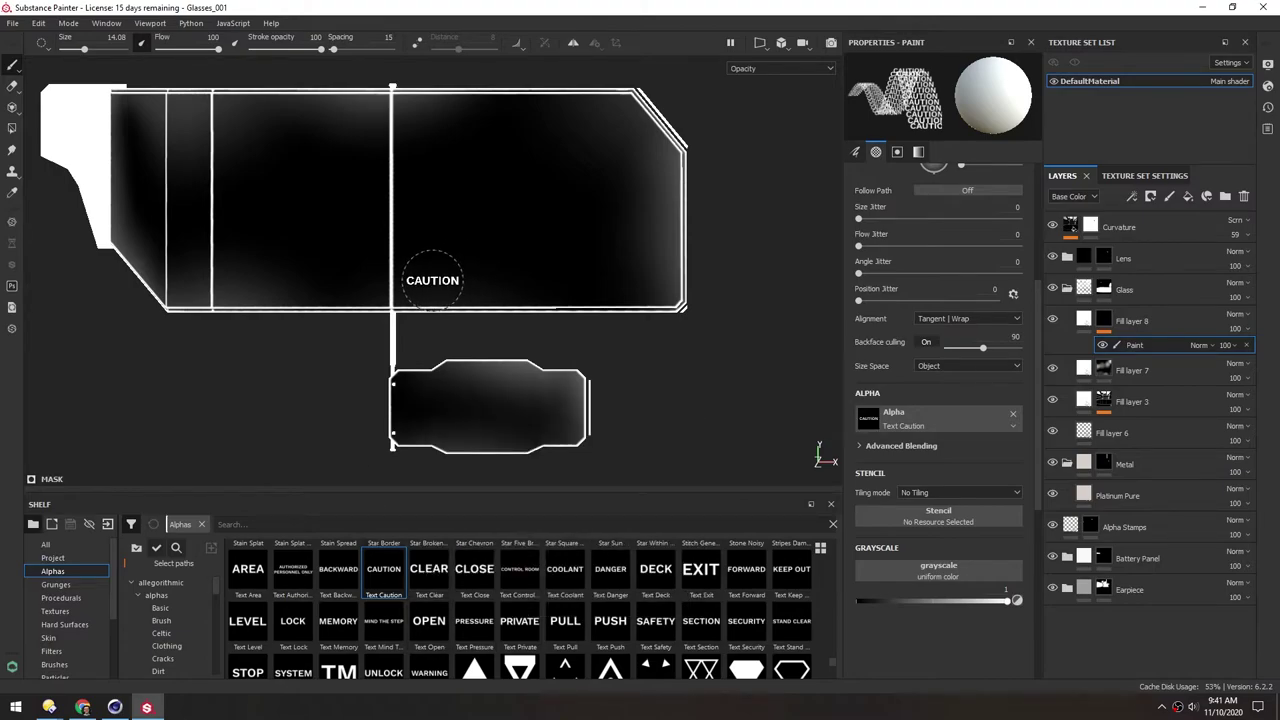
Stamp the Text Authorized Personnel Only alpha at brush size 8.83 just above the CAUTION text
{"action": "left_click", "coordinate": [292, 570]}
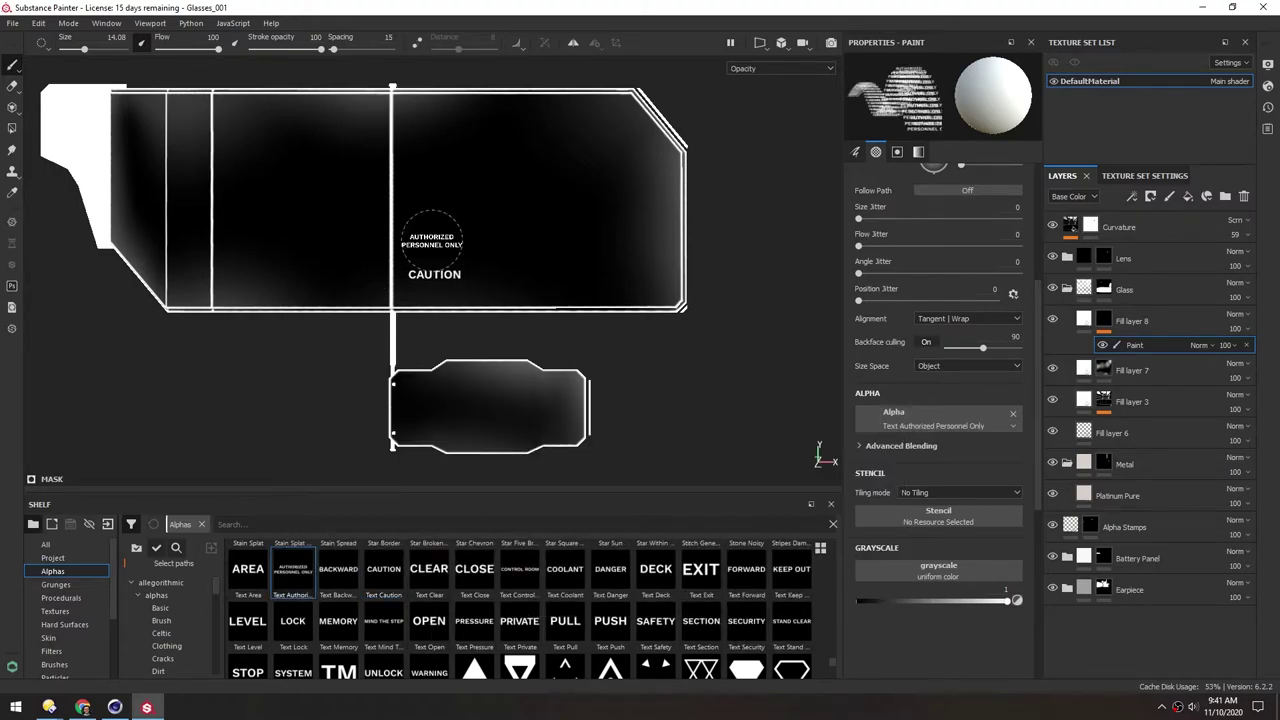
{"action": "scroll", "coordinate": [961, 365], "scroll_direction": "up", "scroll_amount": 2}
{"action": "left_click_drag", "start_coordinate": [960, 364], "coordinate": [950, 364]}
{"action": "key", "text": "bracketleft"}
{"action": "key", "text": "bracketleft"}
{"action": "key", "text": "bracketleft"}
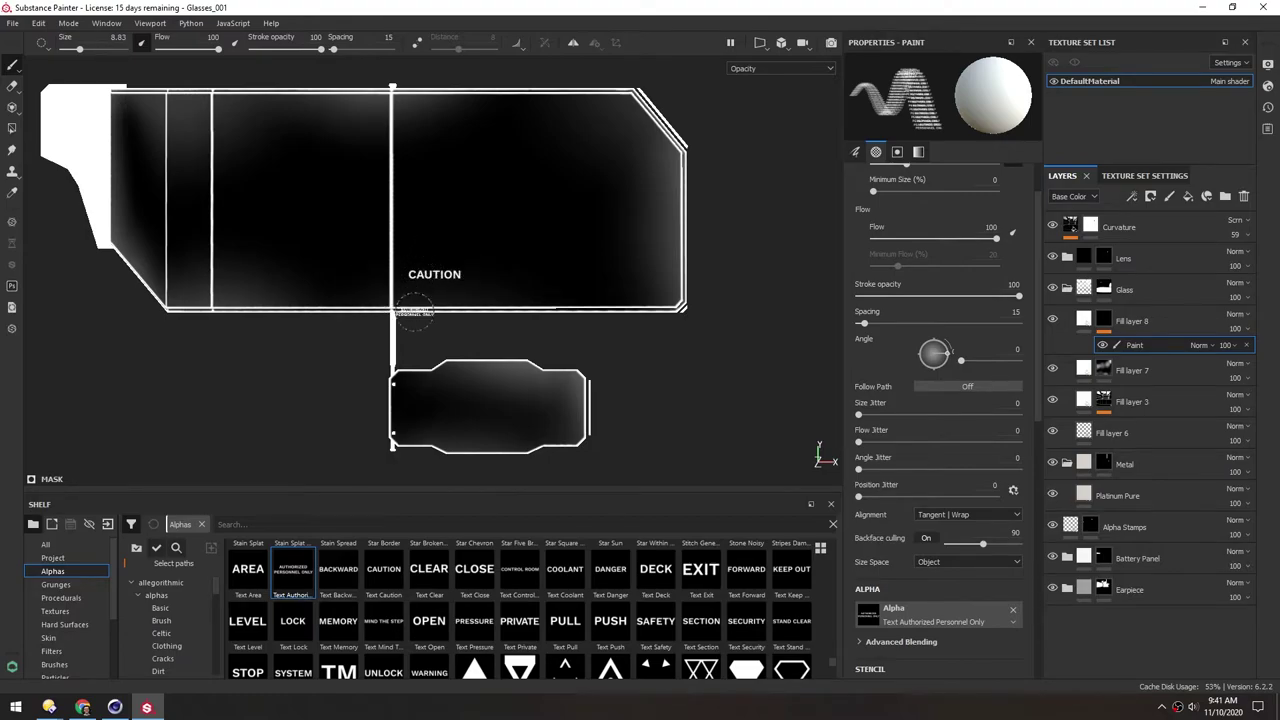
{"action": "scroll", "coordinate": [438, 228], "scroll_direction": "up", "scroll_amount": 4}
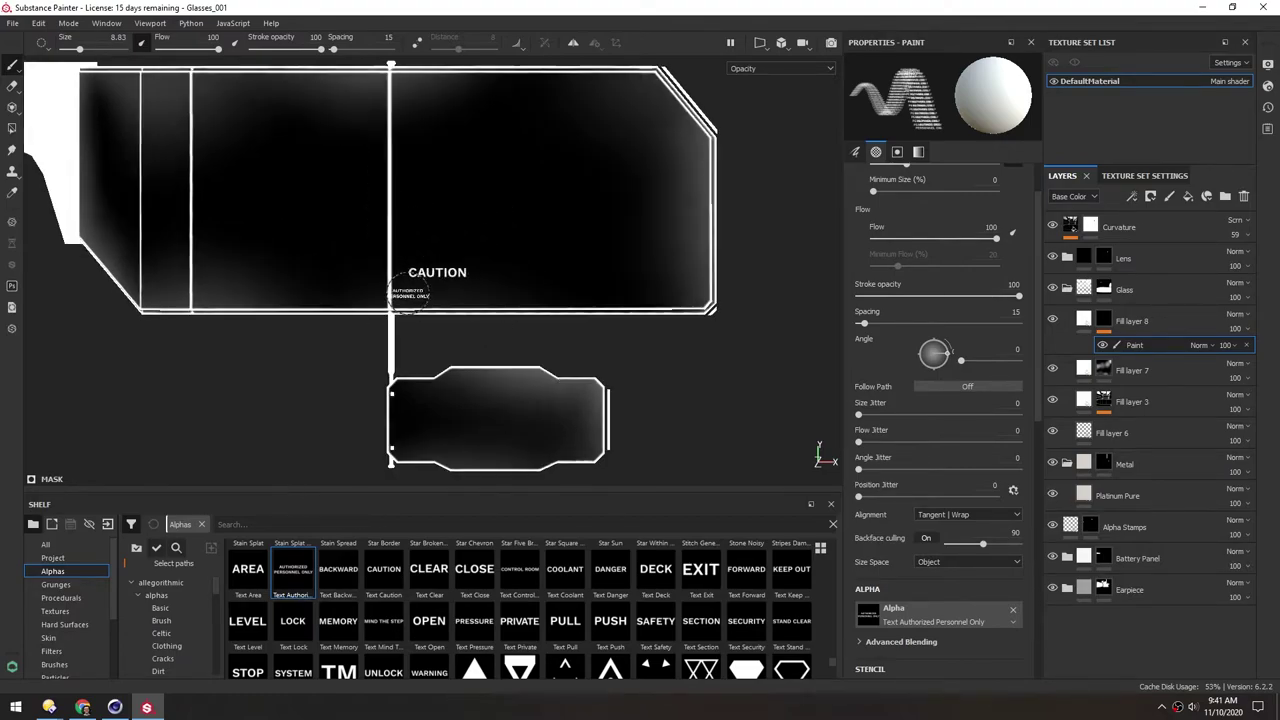
{"action": "scroll", "coordinate": [468, 330], "scroll_direction": "down", "scroll_amount": 5}
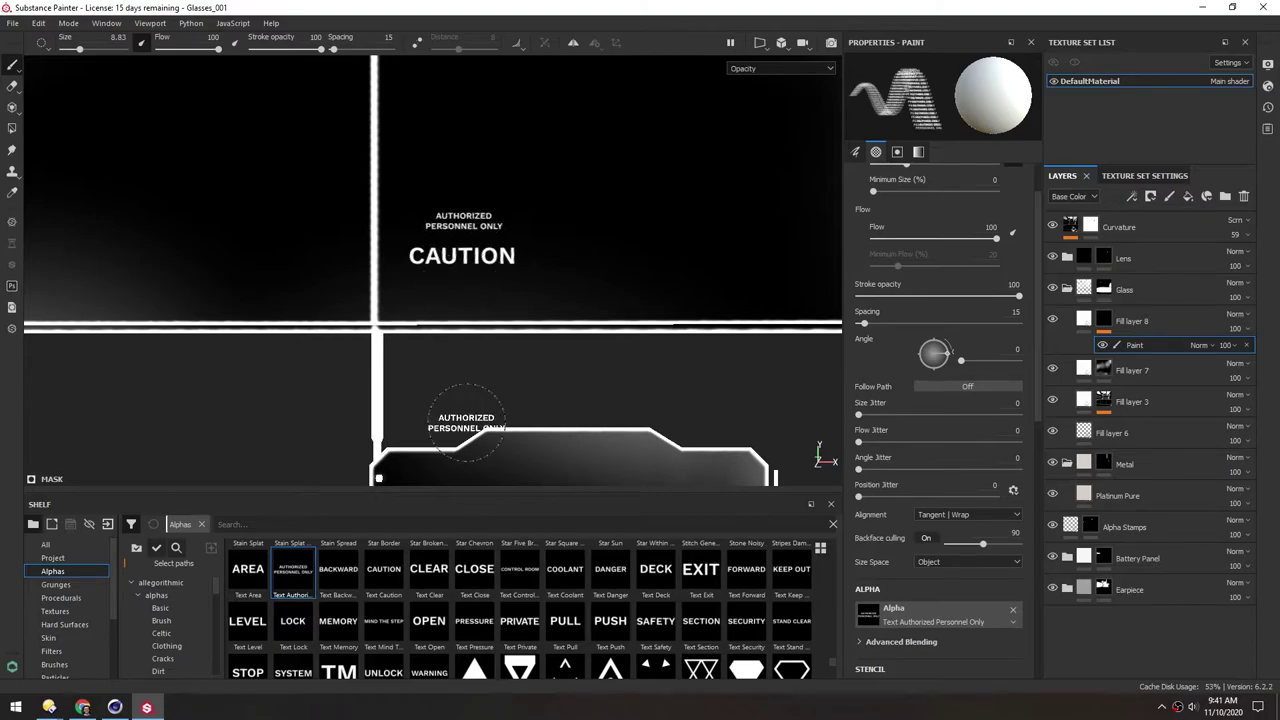
Paint a Barcode alpha strip at brush size 14.82 along the visor's lower edge beneath the CAUTION text
{"action": "scroll", "coordinate": [700, 620], "scroll_direction": "up", "scroll_amount": 10}
{"action": "scroll", "coordinate": [710, 652], "scroll_direction": "down", "scroll_amount": 6}
{"action": "scroll", "coordinate": [713, 630], "scroll_direction": "up", "scroll_amount": 5}
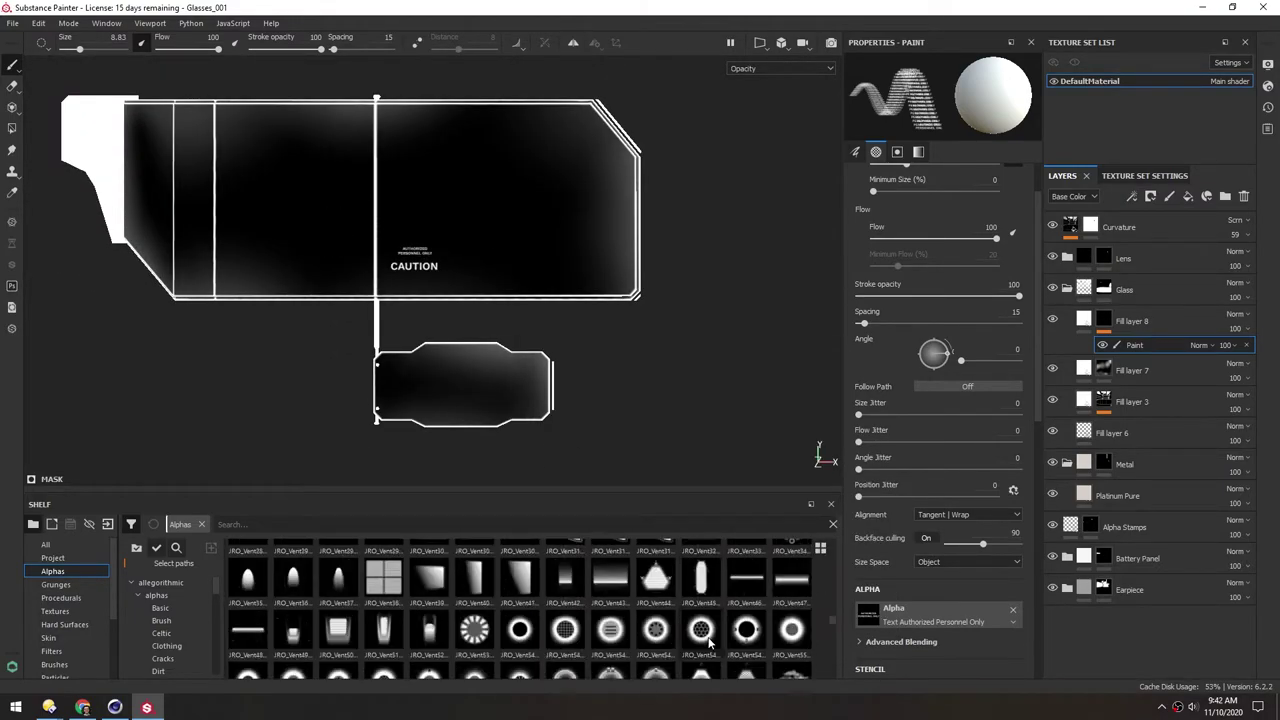
{"action": "scroll", "coordinate": [815, 600], "scroll_direction": "up", "scroll_amount": 8}
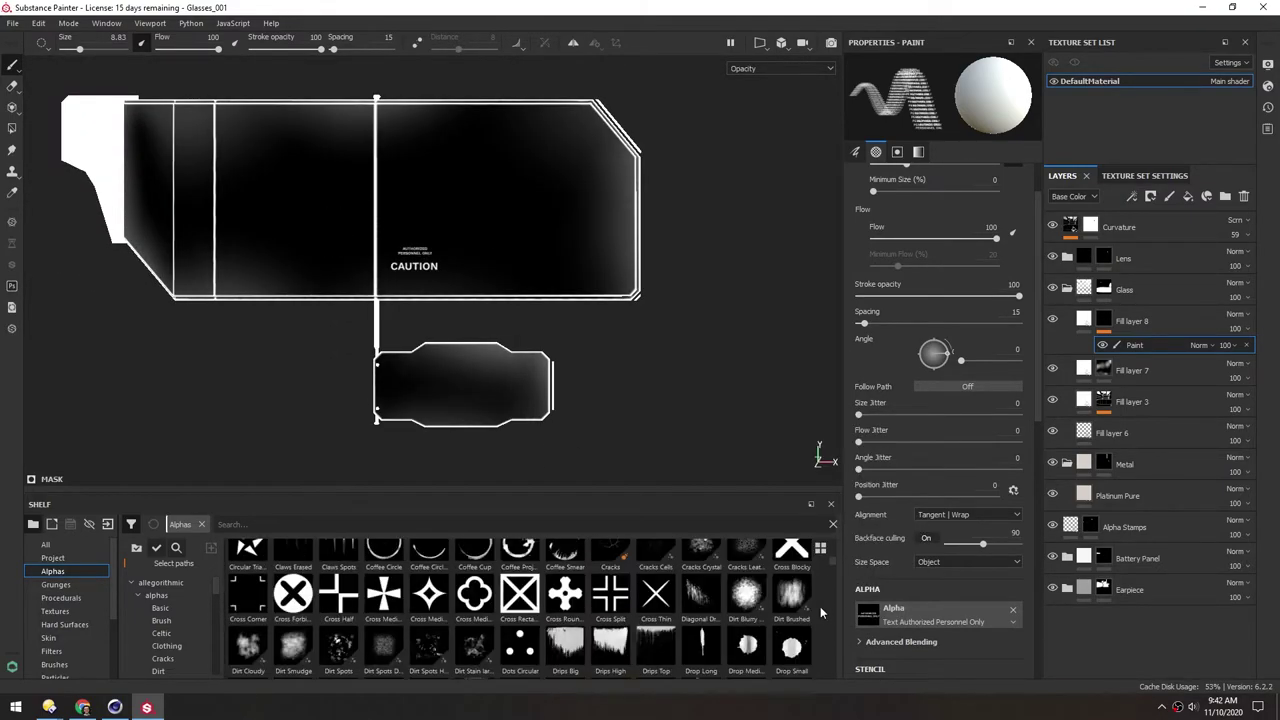
{"action": "left_click", "coordinate": [791, 612]}
{"action": "scroll", "coordinate": [1036, 373], "scroll_direction": "down", "scroll_amount": 2}
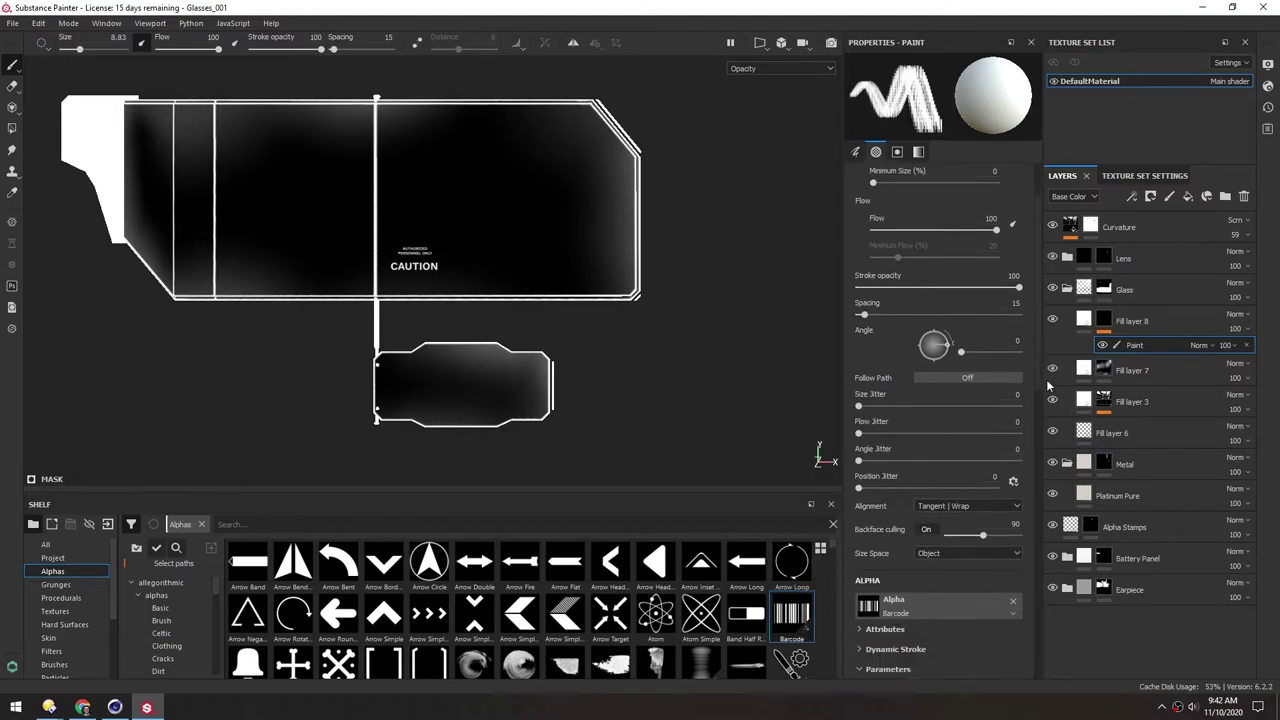
{"action": "scroll", "coordinate": [1036, 420], "scroll_direction": "down", "scroll_amount": 2}
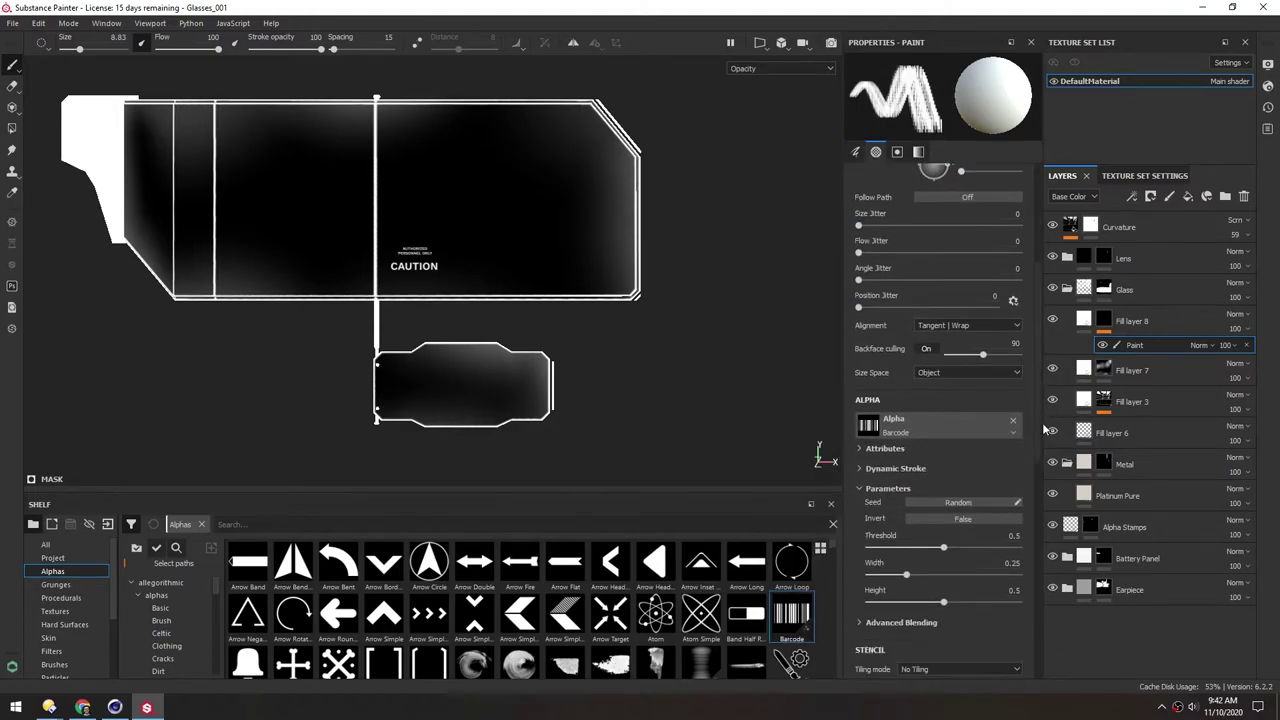
{"action": "scroll", "coordinate": [1036, 380], "scroll_direction": "up", "scroll_amount": 4}
{"action": "right_click_drag", "start_coordinate": [423, 300], "coordinate": [450, 300], "text": "ctrl"}
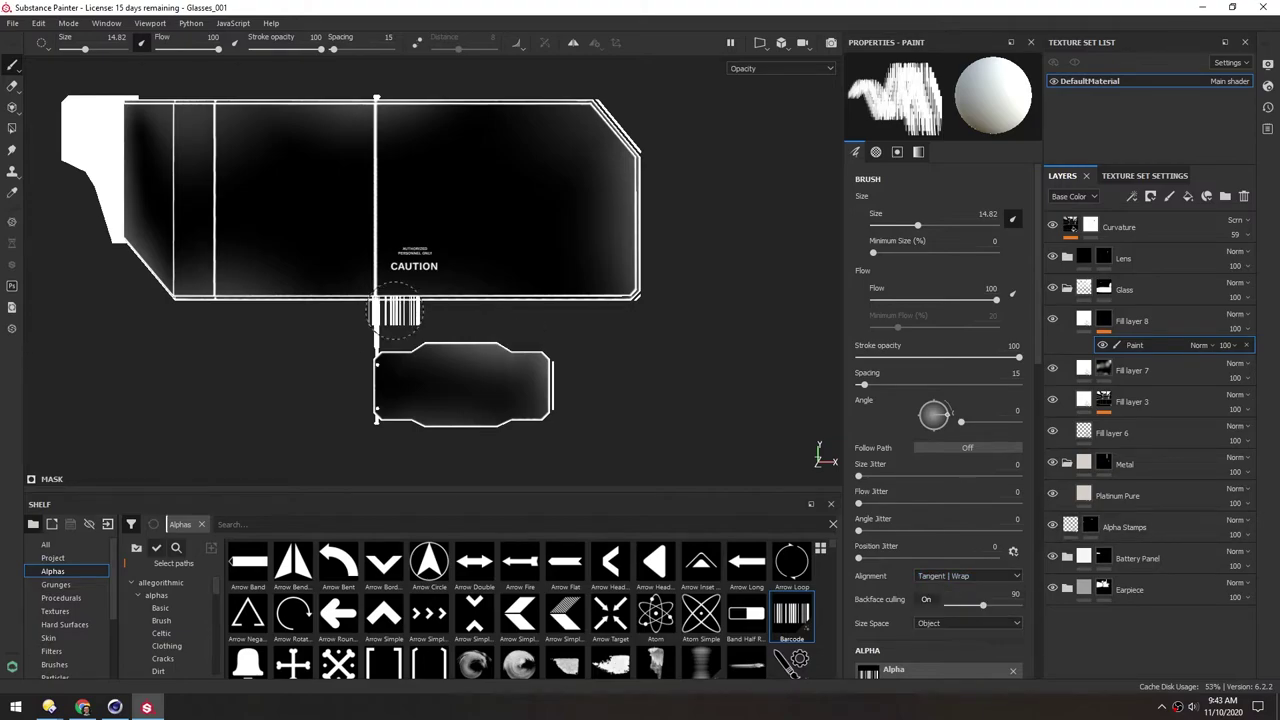
{"action": "scroll", "coordinate": [395, 300], "scroll_direction": "up", "scroll_amount": 1}
{"action": "left_click_drag", "start_coordinate": [400, 300], "coordinate": [478, 300]}
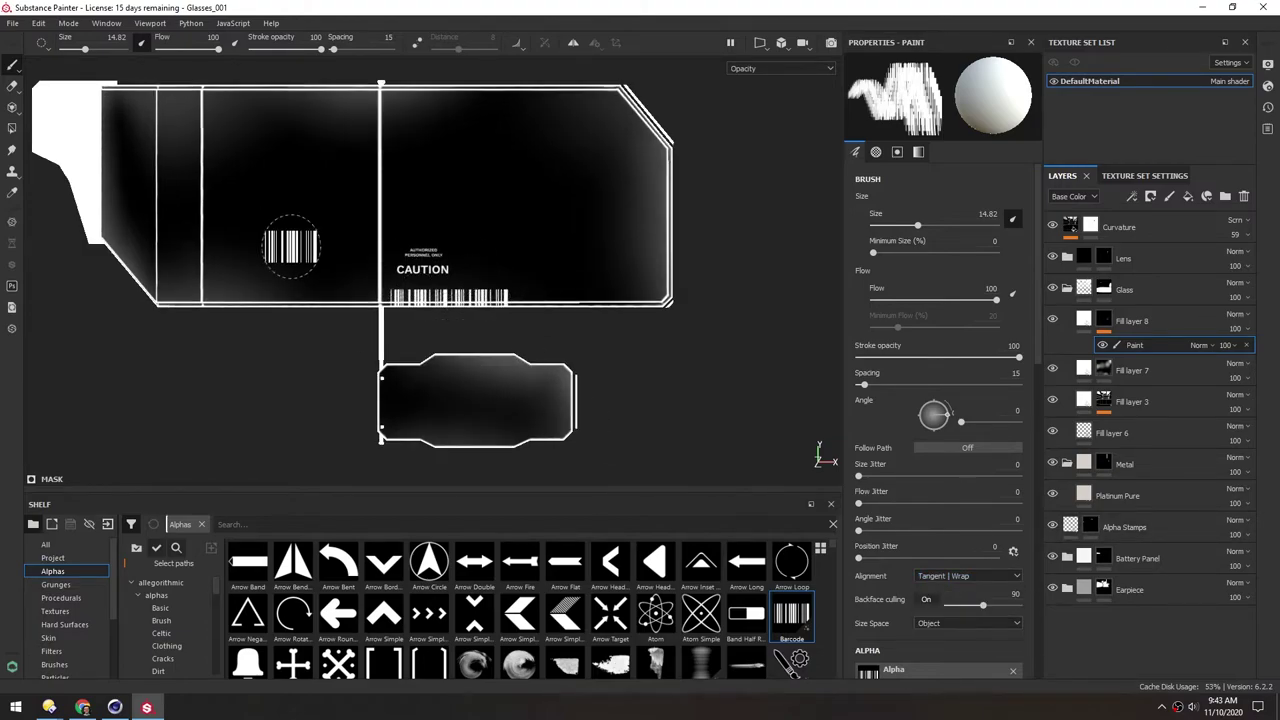
Stamp the four-triangle circle alpha at size 14.82 and angle 45 in the middle of the visor half containing the CAUTION text
{"action": "left_click_drag", "start_coordinate": [835, 556], "coordinate": [842, 668]}
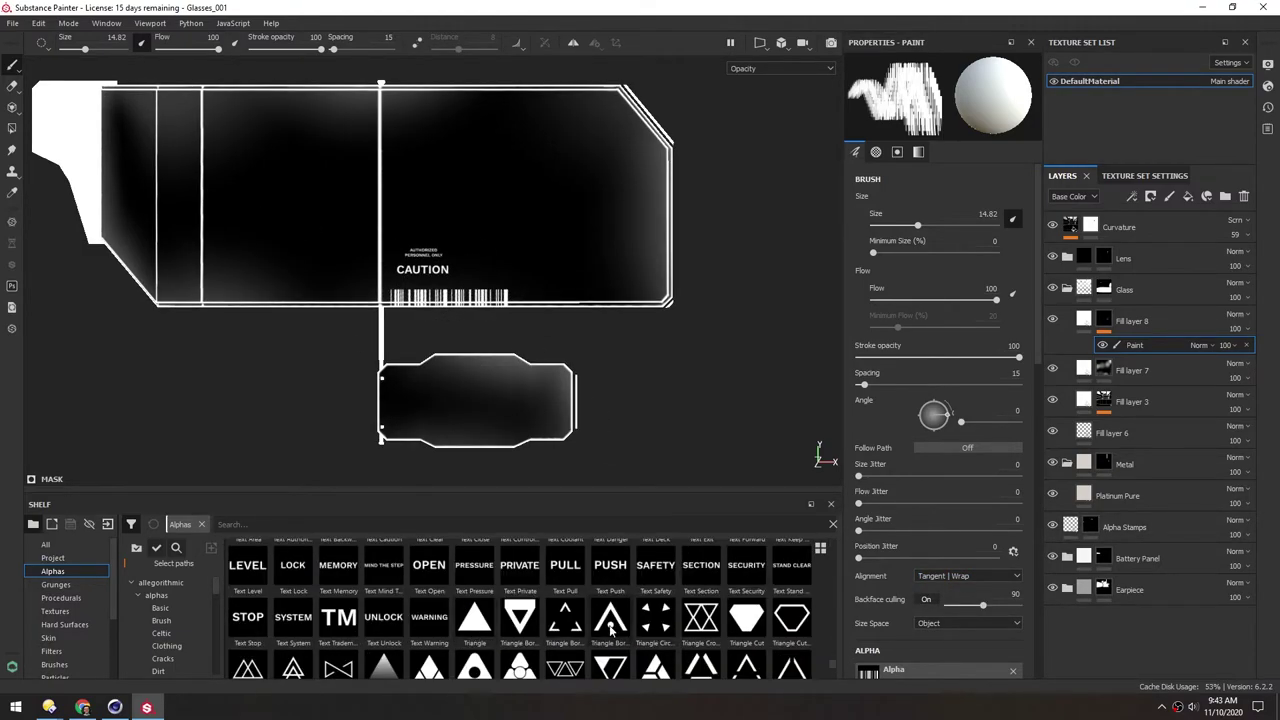
{"action": "left_click", "coordinate": [655, 617]}
{"action": "left_click_drag", "start_coordinate": [961, 421], "coordinate": [969, 421]}
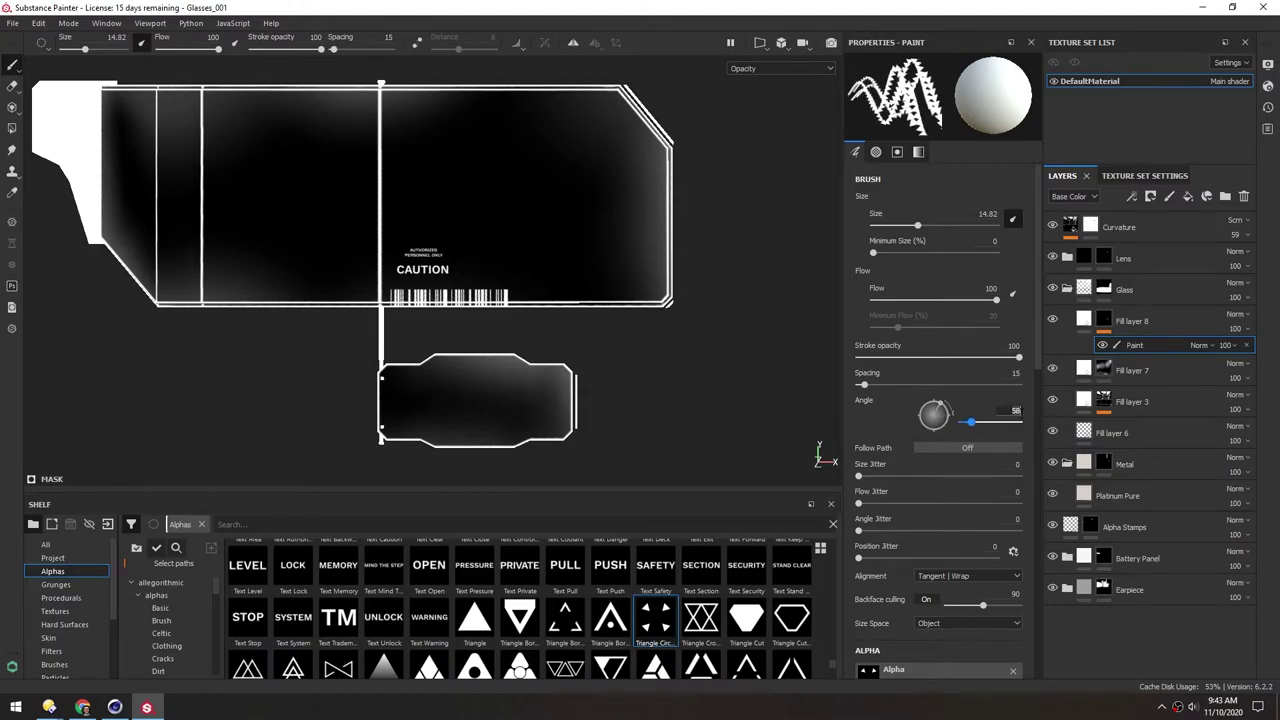
{"action": "scroll", "coordinate": [800, 621], "scroll_direction": "down", "scroll_amount": 3}
Shrink the alpha thumbnails and stamp the simple arrow alpha at size 7.28 near the outer end of the small lower glass panel
{"action": "left_click", "coordinate": [820, 549]}
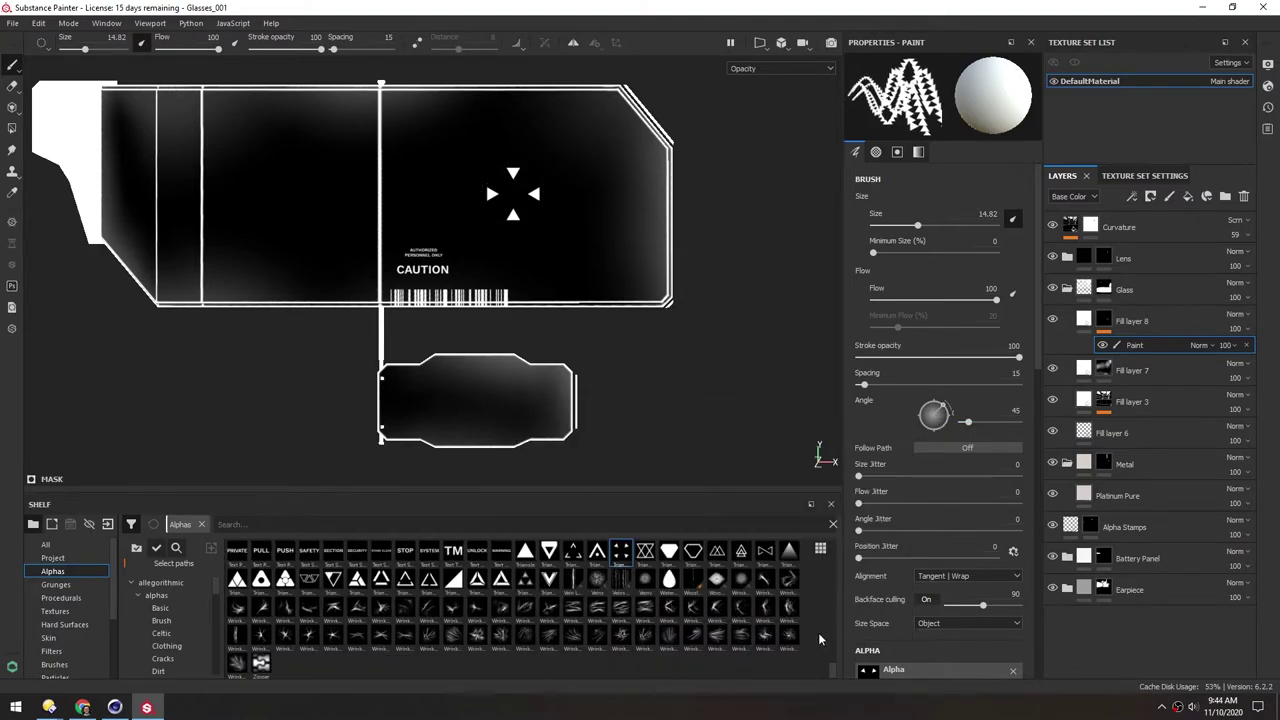
{"action": "scroll", "coordinate": [812, 629], "scroll_direction": "up", "scroll_amount": 5}
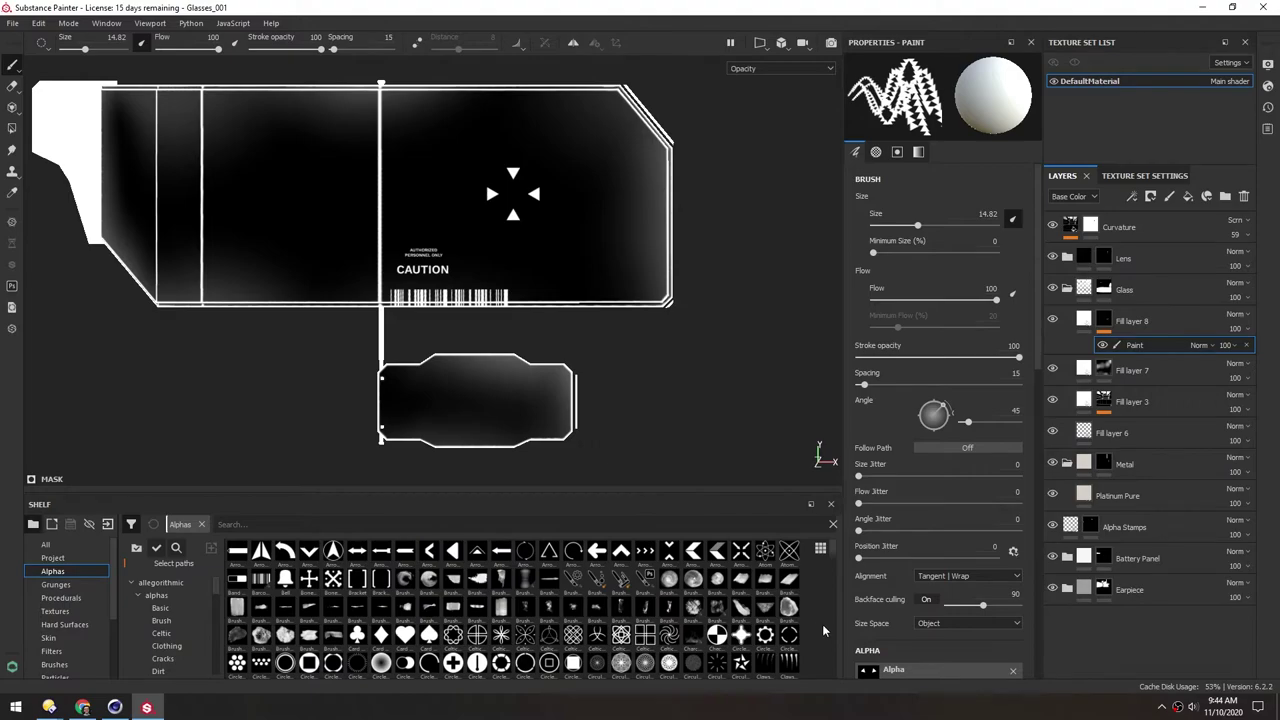
{"action": "left_click", "coordinate": [621, 551]}
{"action": "left_click_drag", "start_coordinate": [533, 400], "coordinate": [533, 365], "text": "ctrl"}
{"action": "left_click_drag", "start_coordinate": [918, 225], "coordinate": [904, 225]}
{"action": "left_click", "coordinate": [553, 403]}
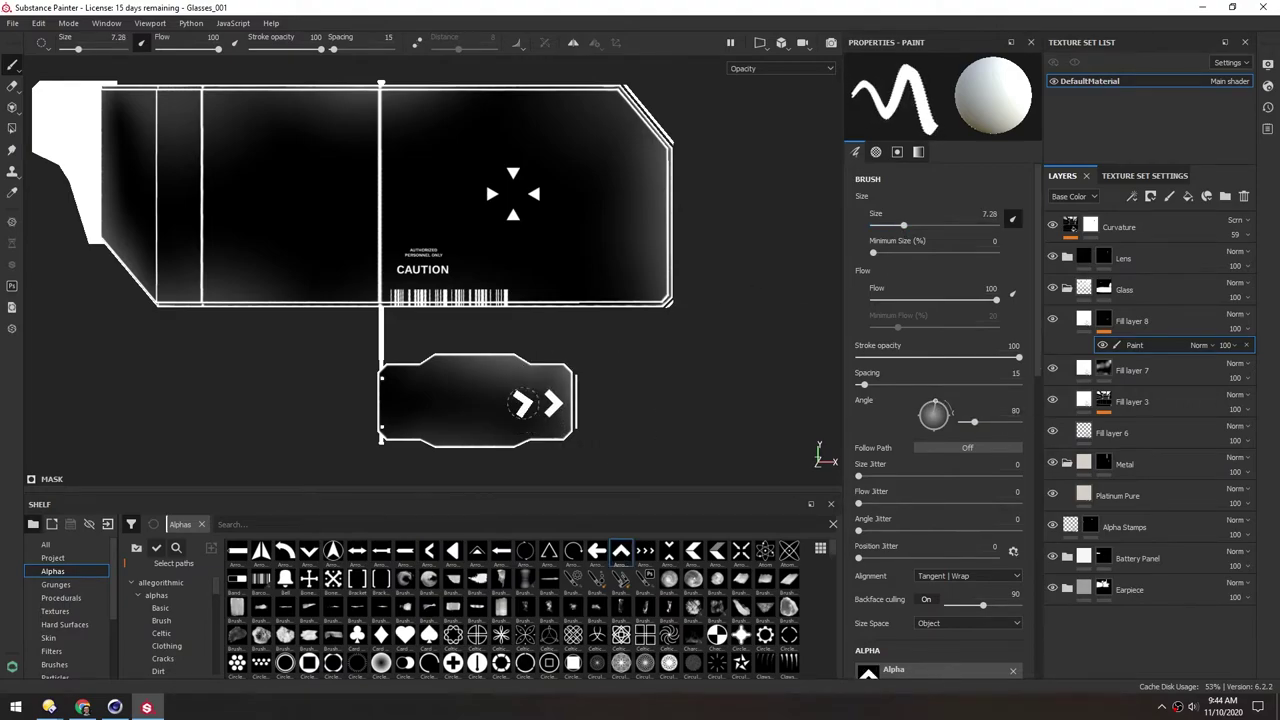
Set the brush angle to 90 and stamp smaller arrows at size 2.86 beside the large arrow and at the small panel's opposite end
{"action": "left_click_drag", "start_coordinate": [994, 420], "coordinate": [975, 421]}
{"action": "right_click_drag", "start_coordinate": [541, 403], "coordinate": [500, 403], "text": "ctrl"}
{"action": "scroll", "coordinate": [520, 410], "scroll_direction": "up", "scroll_amount": 5}
{"action": "left_click", "coordinate": [599, 369]}
{"action": "middle_click_drag", "start_coordinate": [599, 369], "coordinate": [533, 330], "text": "alt"}
{"action": "scroll", "coordinate": [312, 368], "scroll_direction": "down", "scroll_amount": 2}
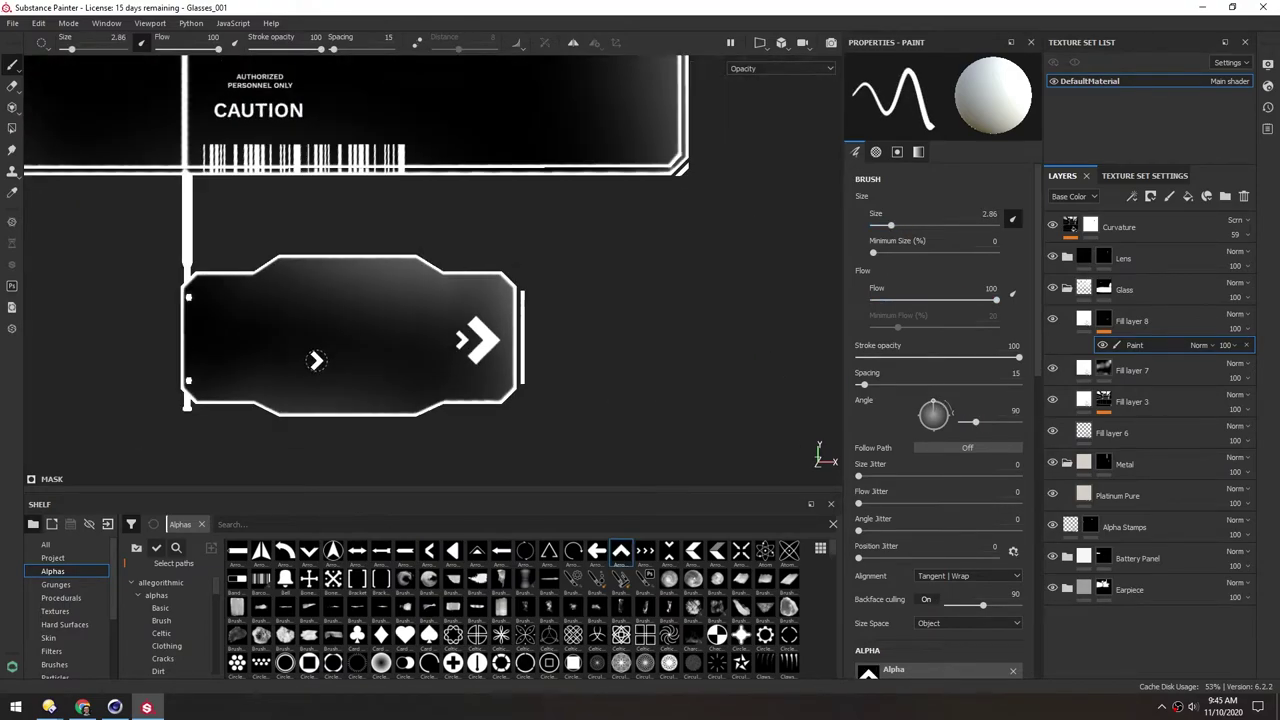
{"action": "middle_click_drag", "start_coordinate": [439, 340], "coordinate": [511, 322], "text": "alt"}
{"action": "left_click", "coordinate": [280, 322]}
Enlarge the shelf and stamp the Cross Corner alpha at size 37.18 and angle 90 around the four triangles
{"action": "left_click_drag", "start_coordinate": [414, 492], "coordinate": [414, 378]}
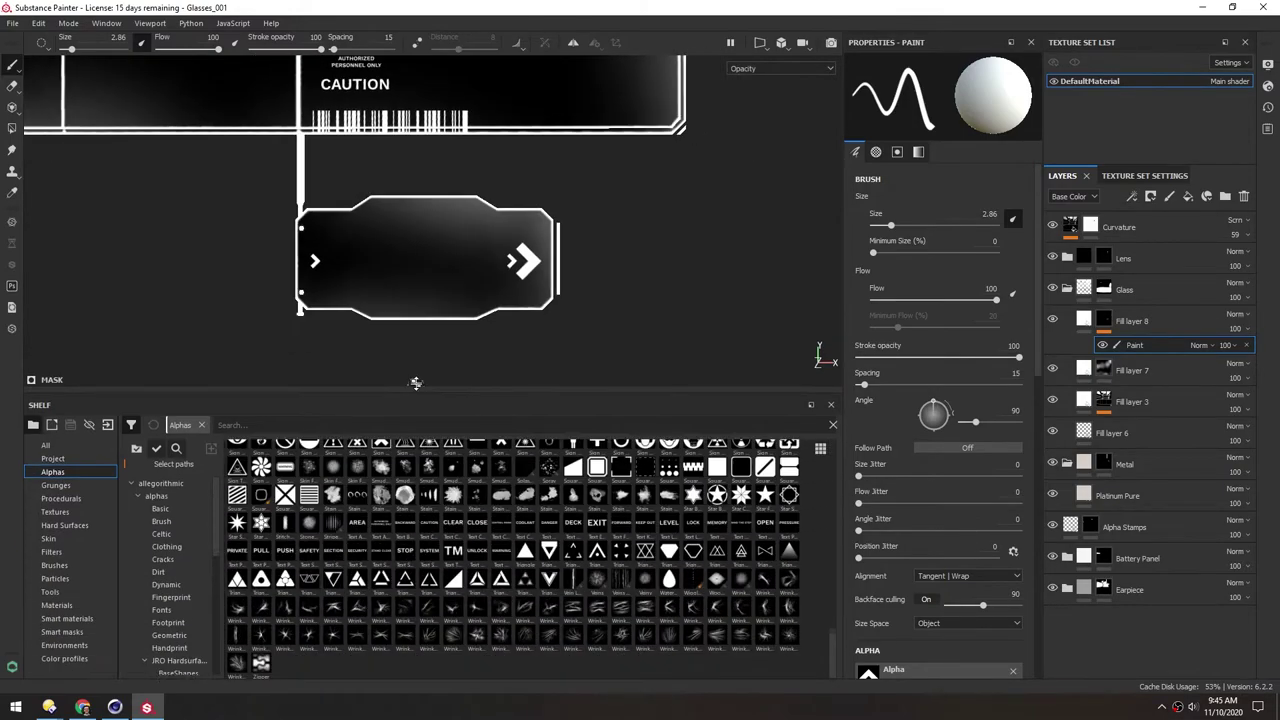
{"action": "left_click_drag", "start_coordinate": [834, 642], "coordinate": [845, 450]}
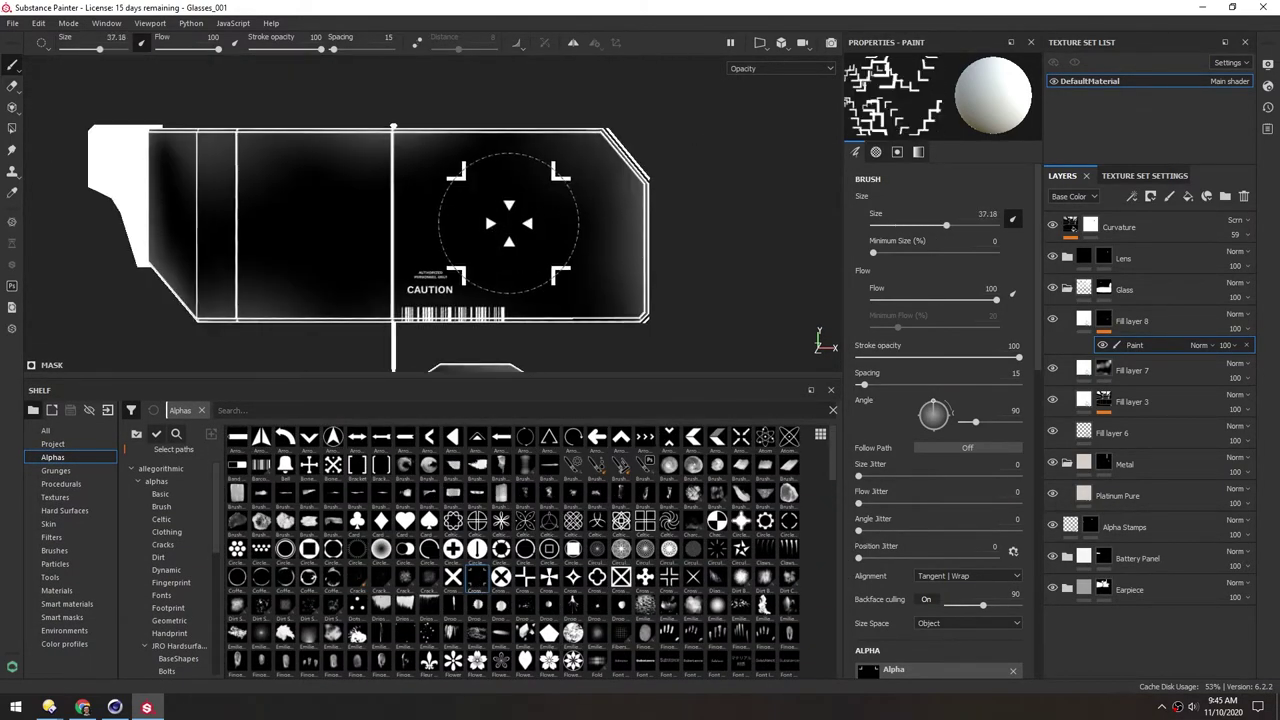
{"action": "left_click", "coordinate": [508, 221]}
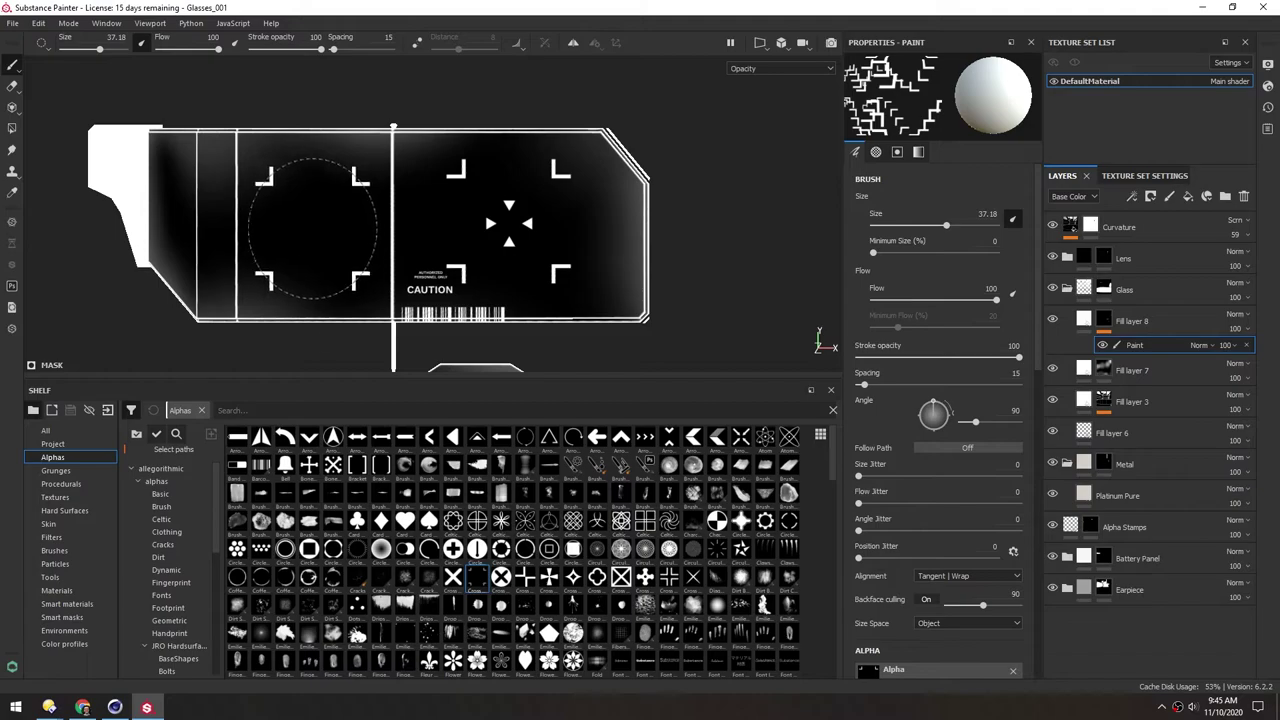
Stamp a smaller Cross Corner alpha at angle 90 in the middle of the other front half of the visor
{"action": "left_click_drag", "start_coordinate": [308, 227], "coordinate": [308, 206], "text": "ctrl"}
{"action": "type", "text": "90"}
{"action": "right_click_drag", "start_coordinate": [340, 228], "coordinate": [316, 228], "text": "ctrl"}
{"action": "left_click_drag", "start_coordinate": [316, 228], "coordinate": [309, 270], "text": "ctrl"}
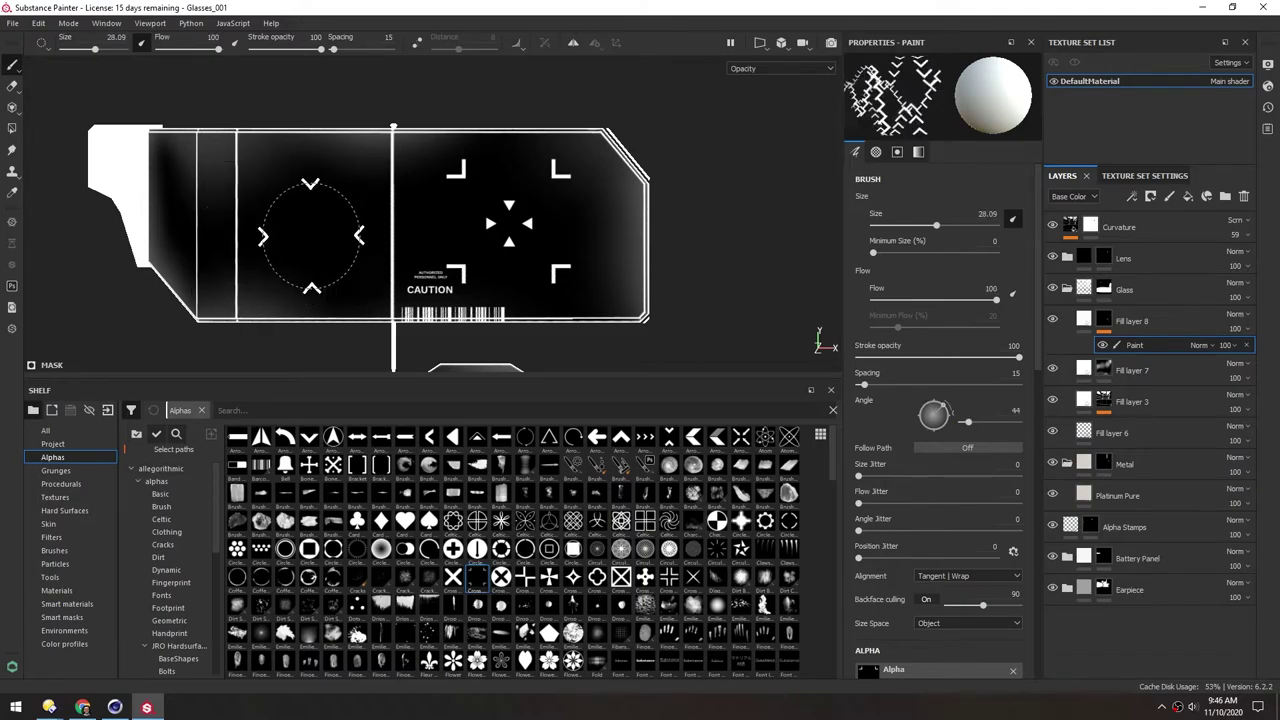
{"action": "left_click", "coordinate": [1008, 410]}
{"action": "type", "text": "90"}
{"action": "left_click", "coordinate": [310, 228]}
{"action": "mouse_move", "coordinate": [330, 228]}
{"action": "right_mouse_down", "text": "ctrl"}
{"action": "mouse_move", "coordinate": [310, 228]}
{"action": "mouse_move", "coordinate": [342, 228]}
{"action": "mouse_move", "coordinate": [311, 227]}
{"action": "right_mouse_up", "text": "ctrl"}
Stamp the Arrow Loop alpha at size 42.73 around the smaller corner brackets
{"action": "left_click", "coordinate": [381, 464]}
{"action": "left_click", "coordinate": [525, 437]}
{"action": "left_click", "coordinate": [310, 227]}
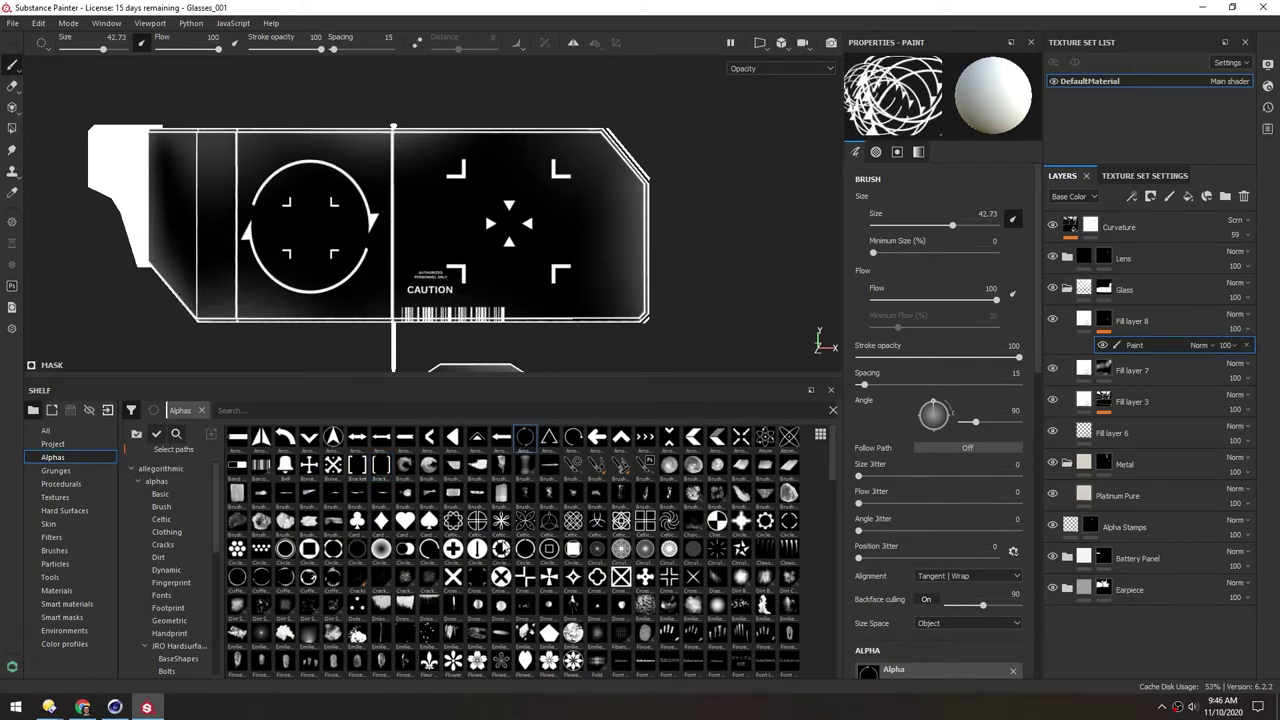
Stamp a thin ring alpha at size 3.16 in the center of the four triangles
{"action": "left_click", "coordinate": [525, 548]}
{"action": "right_click_drag", "start_coordinate": [525, 231], "coordinate": [470, 231], "text": "ctrl"}
{"action": "left_click", "coordinate": [509, 223]}
{"action": "left_click", "coordinate": [310, 228]}
Enlarge the alpha thumbnails and stamp the Text System alpha beside the barcode along the visor's lower edge
{"action": "scroll", "coordinate": [505, 535], "scroll_direction": "down", "scroll_amount": 10}
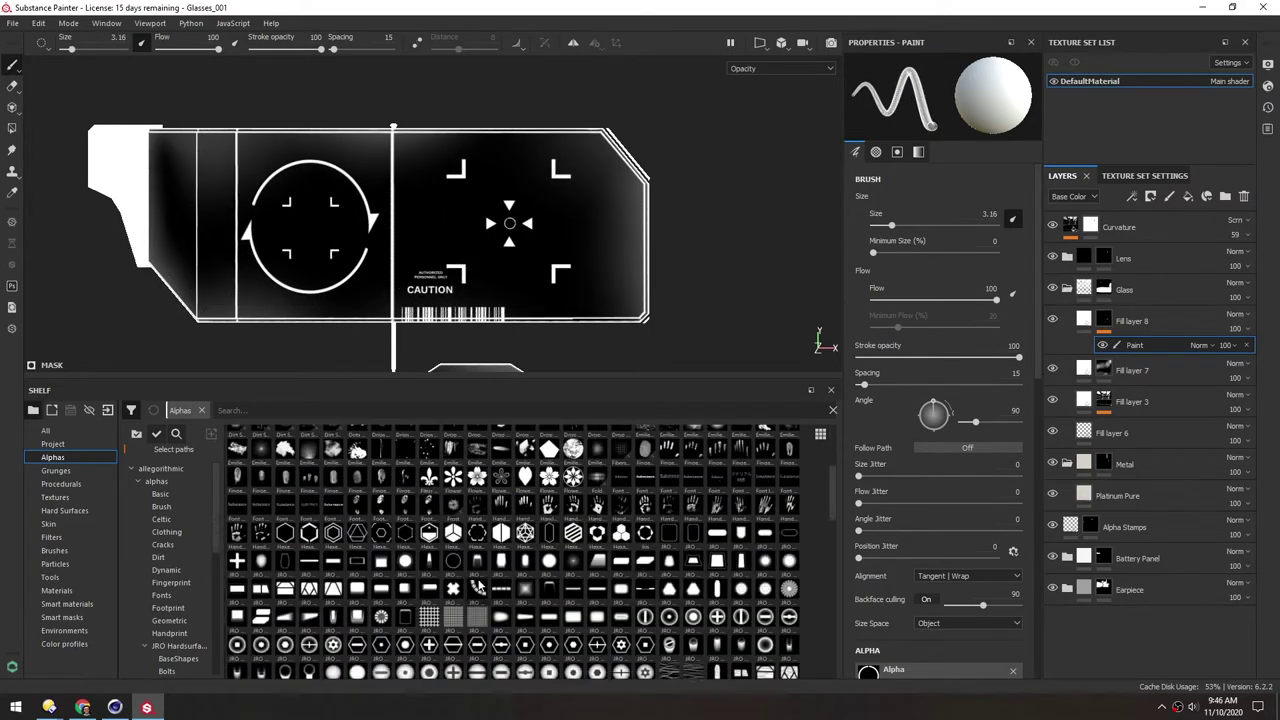
{"action": "scroll", "coordinate": [505, 535], "scroll_direction": "up", "scroll_amount": 2, "text": "ctrl"}
{"action": "scroll", "coordinate": [505, 535], "scroll_direction": "up", "scroll_amount": 3}
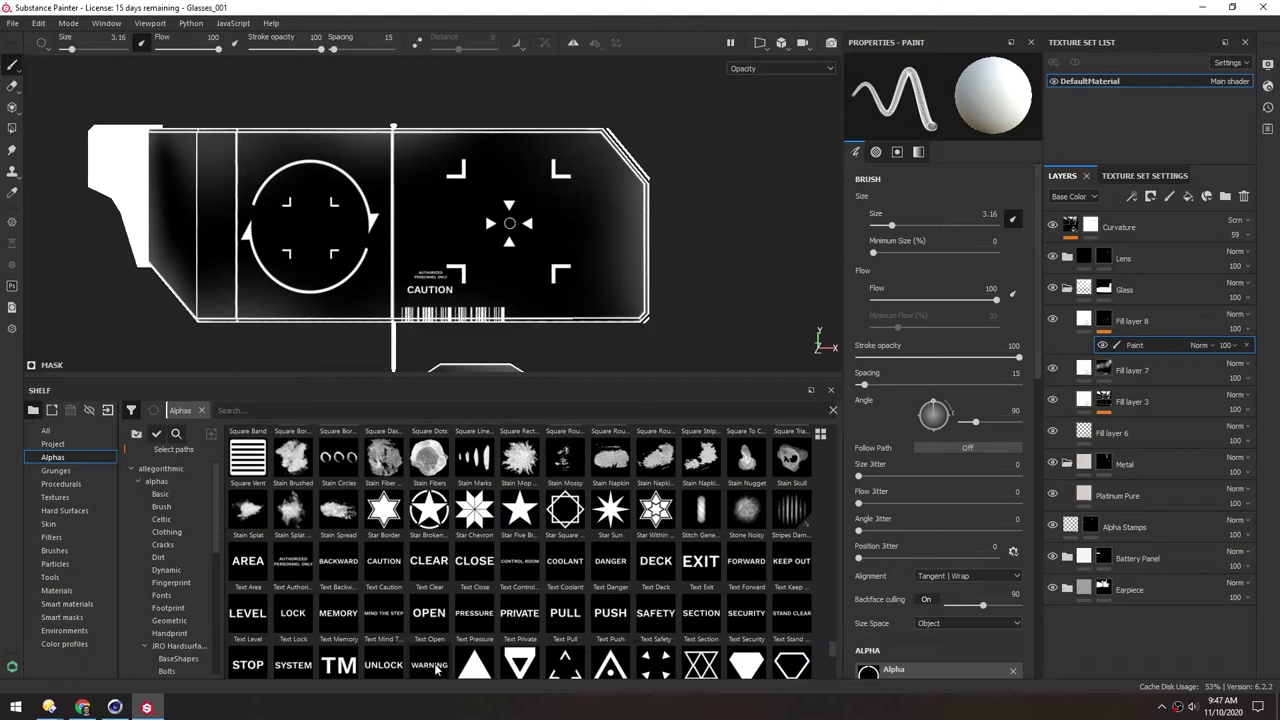
{"action": "left_click", "coordinate": [293, 646]}
{"action": "scroll", "coordinate": [464, 326], "scroll_direction": "up", "scroll_amount": 2}
{"action": "left_click", "coordinate": [464, 326]}
Stamp the Text Private alpha beside SYSTEM, and the Control Room text alpha at size 10.86 near the visor's lower outer corner
{"action": "left_click", "coordinate": [519, 598]}
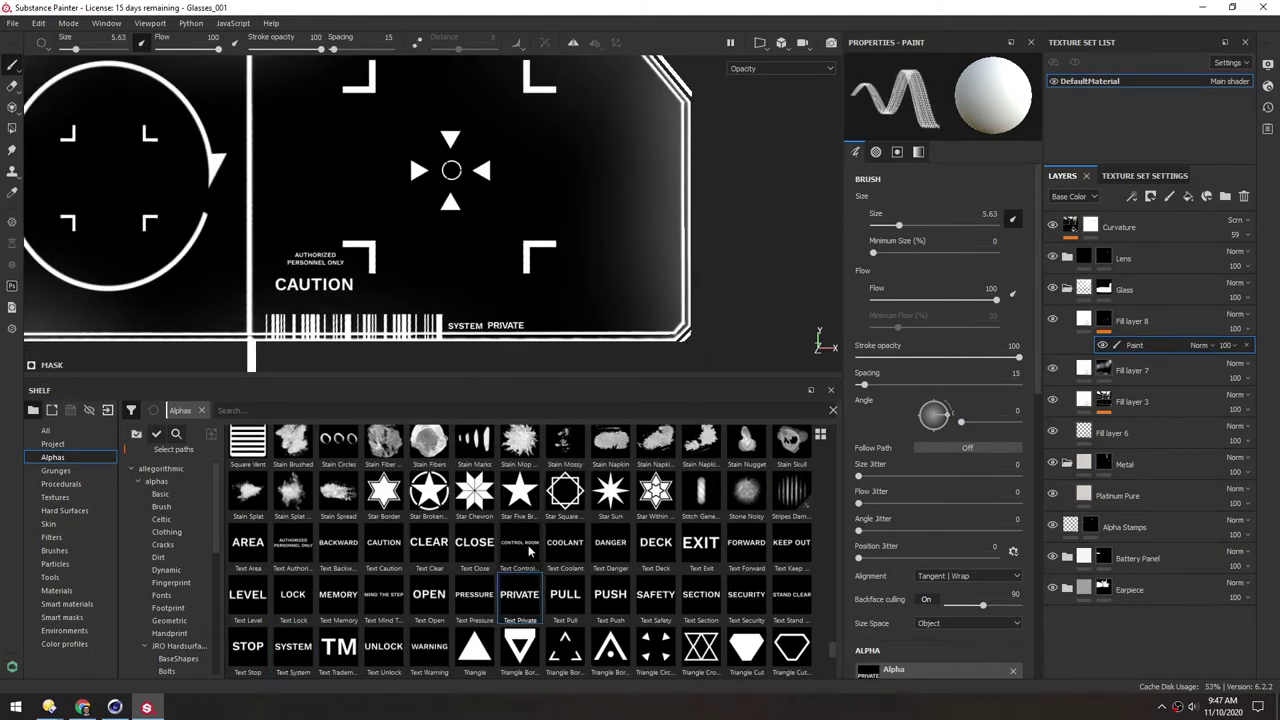
{"action": "right_click_drag", "start_coordinate": [506, 326], "coordinate": [616, 312], "text": "ctrl"}
{"action": "left_click", "coordinate": [500, 326]}
{"action": "left_click", "coordinate": [519, 550]}
{"action": "left_click", "coordinate": [635, 324]}
Stamp the Arrow Loop alpha in the center of the small lower glass panel
{"action": "scroll", "coordinate": [423, 580], "scroll_direction": "up", "scroll_amount": 4}
{"action": "scroll", "coordinate": [425, 580], "scroll_direction": "up", "scroll_amount": 5}
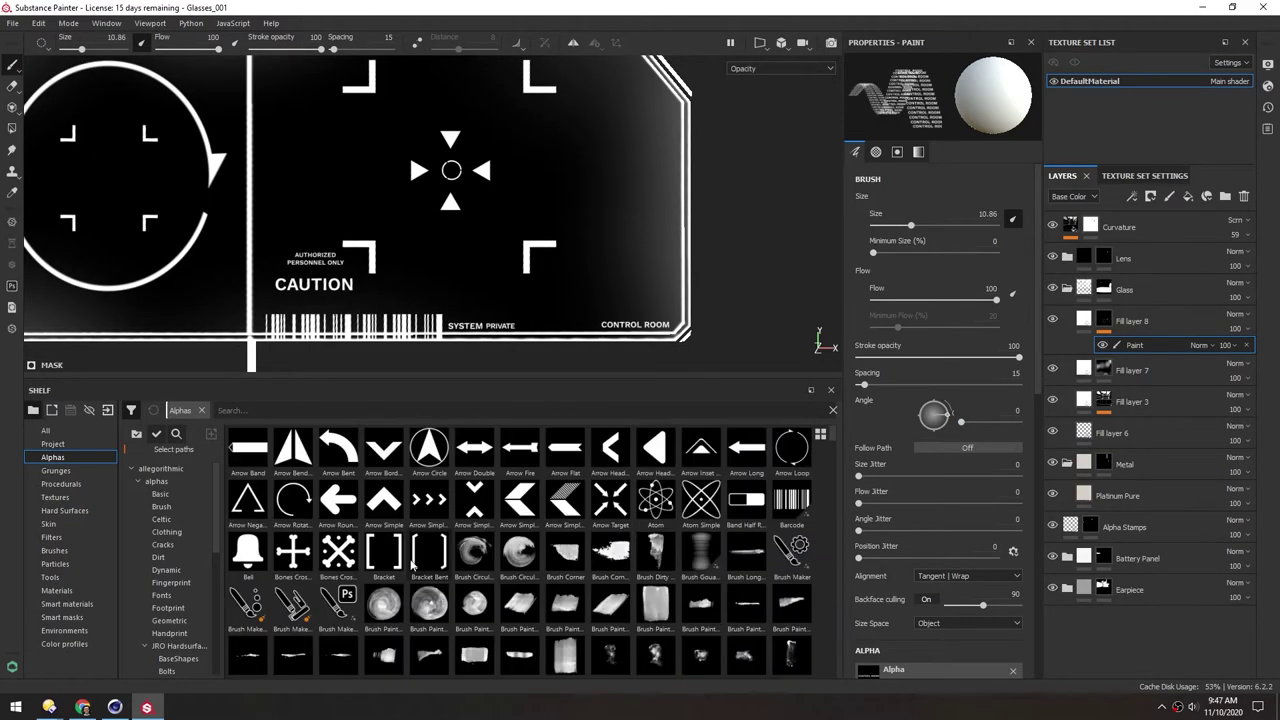
{"action": "mouse_move", "coordinate": [743, 507]}
{"action": "scroll", "coordinate": [640, 180], "scroll_direction": "down", "scroll_amount": 3}
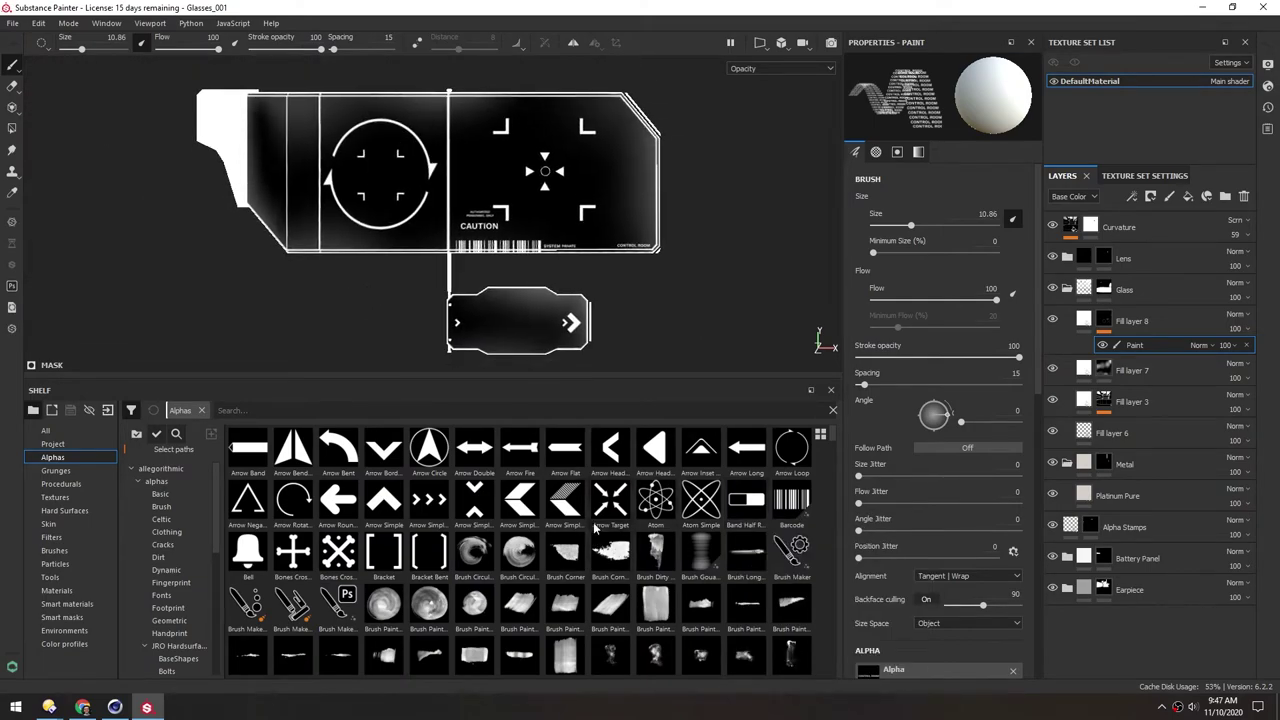
{"action": "left_click", "coordinate": [791, 450]}
{"action": "scroll", "coordinate": [516, 340], "scroll_direction": "up", "scroll_amount": 3}
{"action": "right_click_drag", "start_coordinate": [508, 278], "coordinate": [564, 278], "text": "ctrl"}
{"action": "left_click", "coordinate": [510, 278]}
Stamp two JRO container outline alphas on the visor's narrow side panel, the lower at size 20.03 and the taller upper at 24.32
{"action": "scroll", "coordinate": [455, 280], "scroll_direction": "down", "scroll_amount": 5}
{"action": "mouse_move", "coordinate": [316, 226]}
{"action": "left_mouse_down", "text": "alt"}
{"action": "mouse_move", "coordinate": [345, 228]}
{"action": "mouse_move", "coordinate": [310, 222]}
{"action": "left_mouse_up", "text": "alt"}
{"action": "scroll", "coordinate": [440, 208], "scroll_direction": "up", "scroll_amount": 4}
{"action": "left_click_drag", "start_coordinate": [832, 435], "coordinate": [832, 539]}
{"action": "left_click", "coordinate": [791, 510]}
{"action": "left_click_drag", "start_coordinate": [505, 185], "coordinate": [440, 265], "text": "alt"}
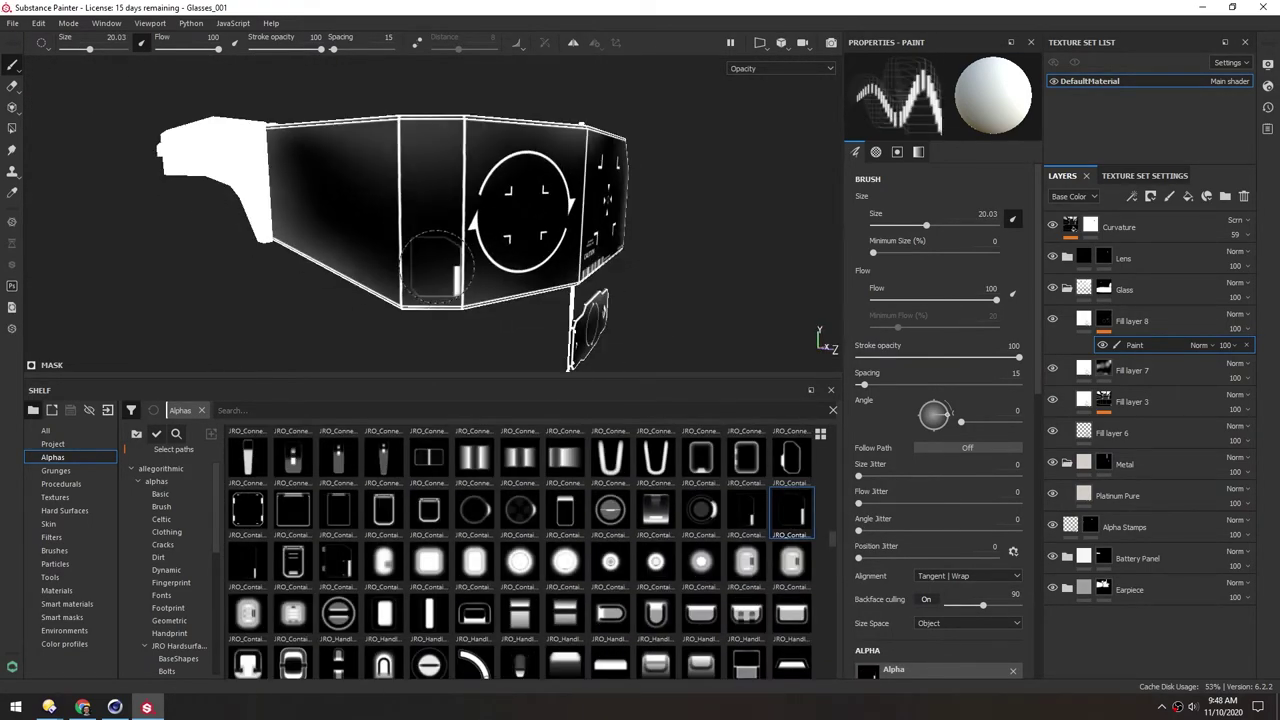
{"action": "left_click", "coordinate": [248, 563]}
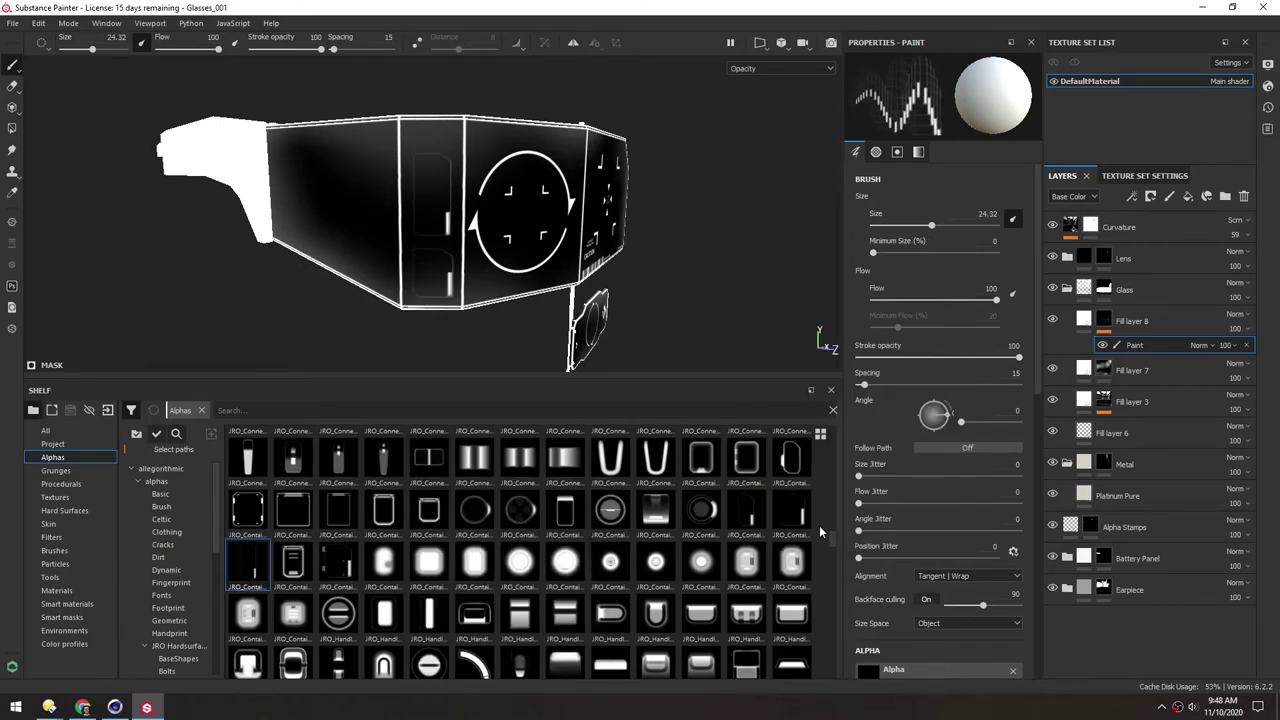
Stamp the horizontal-slat JRO vent alpha at size 20.52 on the visor's side glass next to the earpiece
{"action": "left_click_drag", "start_coordinate": [831, 537], "coordinate": [830, 561]}
{"action": "left_click", "coordinate": [474, 580]}
{"action": "left_click_drag", "start_coordinate": [205, 226], "coordinate": [287, 222], "text": "alt"}
{"action": "right_click_drag", "start_coordinate": [287, 236], "coordinate": [276, 236], "text": "ctrl"}
{"action": "left_click", "coordinate": [282, 214]}
Open the display settings and switch the viewport to the Material view of the glasses
{"action": "mouse_move", "coordinate": [282, 214]}
{"action": "left_mouse_down", "text": "alt"}
{"action": "mouse_move", "coordinate": [331, 262]}
{"action": "mouse_move", "coordinate": [385, 232]}
{"action": "mouse_move", "coordinate": [400, 245]}
{"action": "mouse_move", "coordinate": [440, 188]}
{"action": "left_mouse_up", "text": "alt"}
{"action": "left_click", "coordinate": [1267, 64]}
{"action": "scroll", "coordinate": [414, 240], "scroll_direction": "up", "scroll_amount": 2}
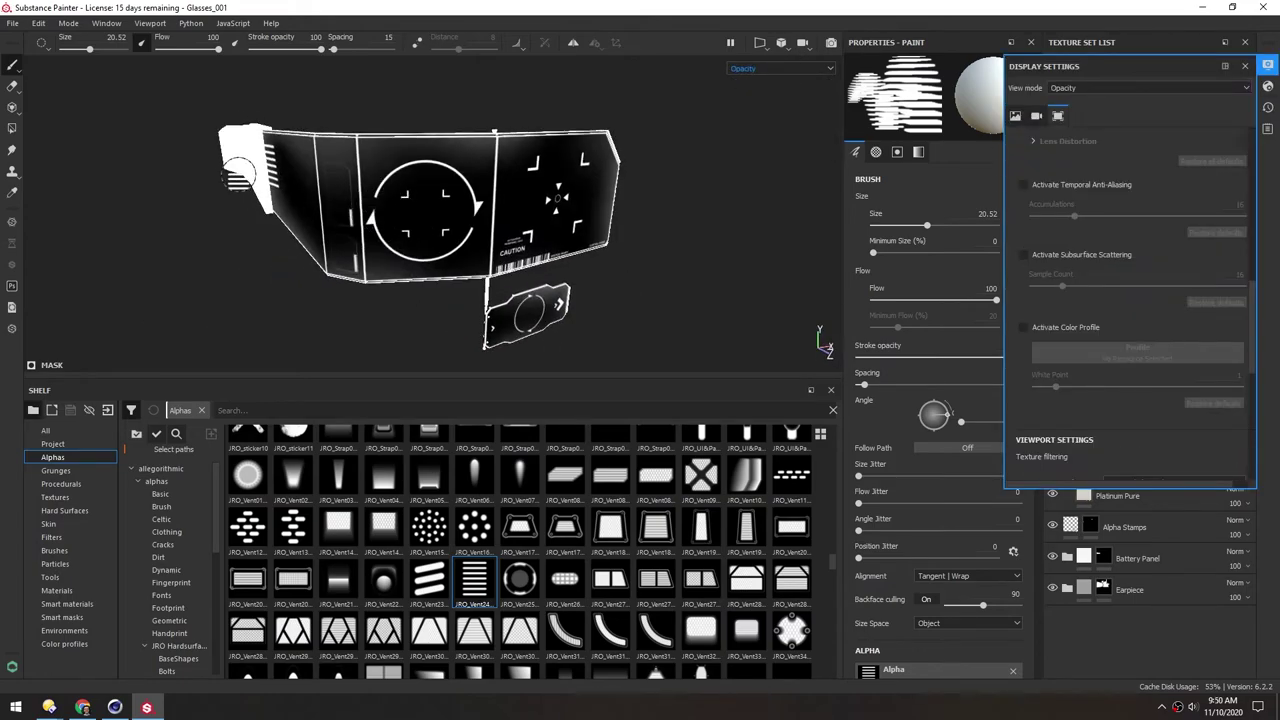
{"action": "left_click", "coordinate": [746, 72]}
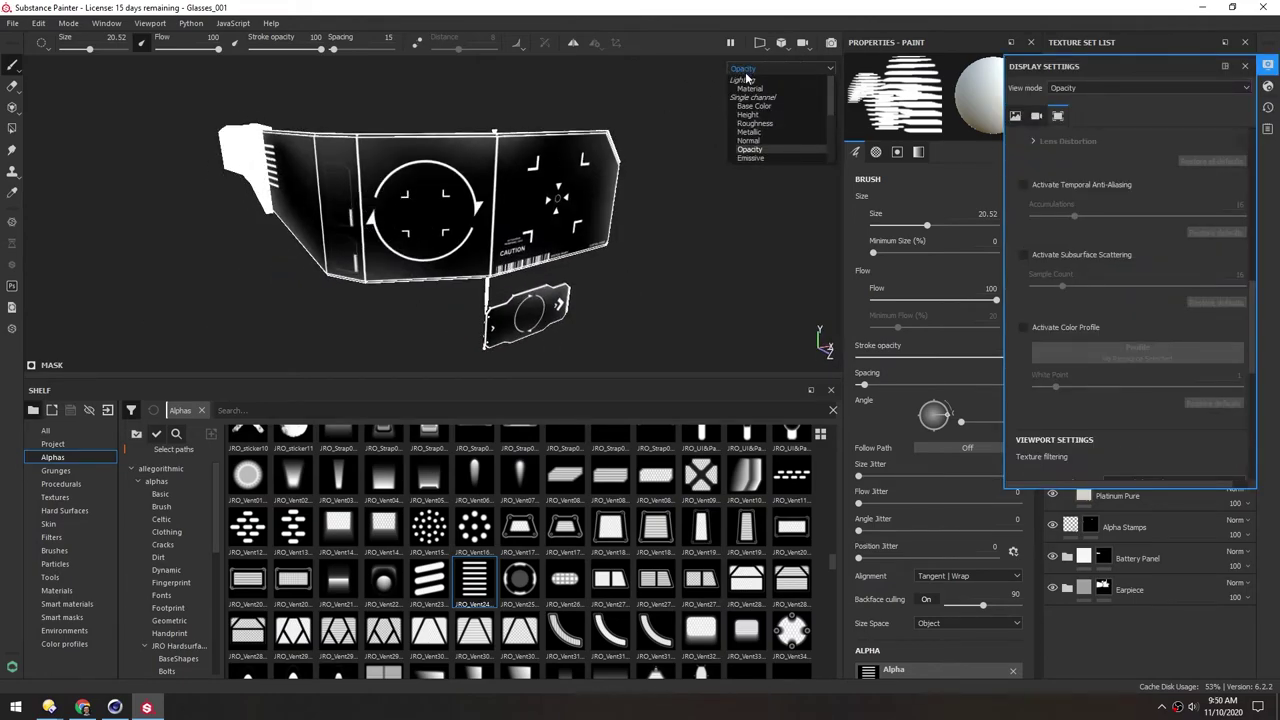
{"action": "left_click", "coordinate": [760, 85]}
{"action": "mouse_move", "coordinate": [370, 225]}
{"action": "left_mouse_down", "text": "alt"}
{"action": "mouse_move", "coordinate": [335, 195]}
{"action": "mouse_move", "coordinate": [385, 205]}
{"action": "left_mouse_up", "text": "alt"}
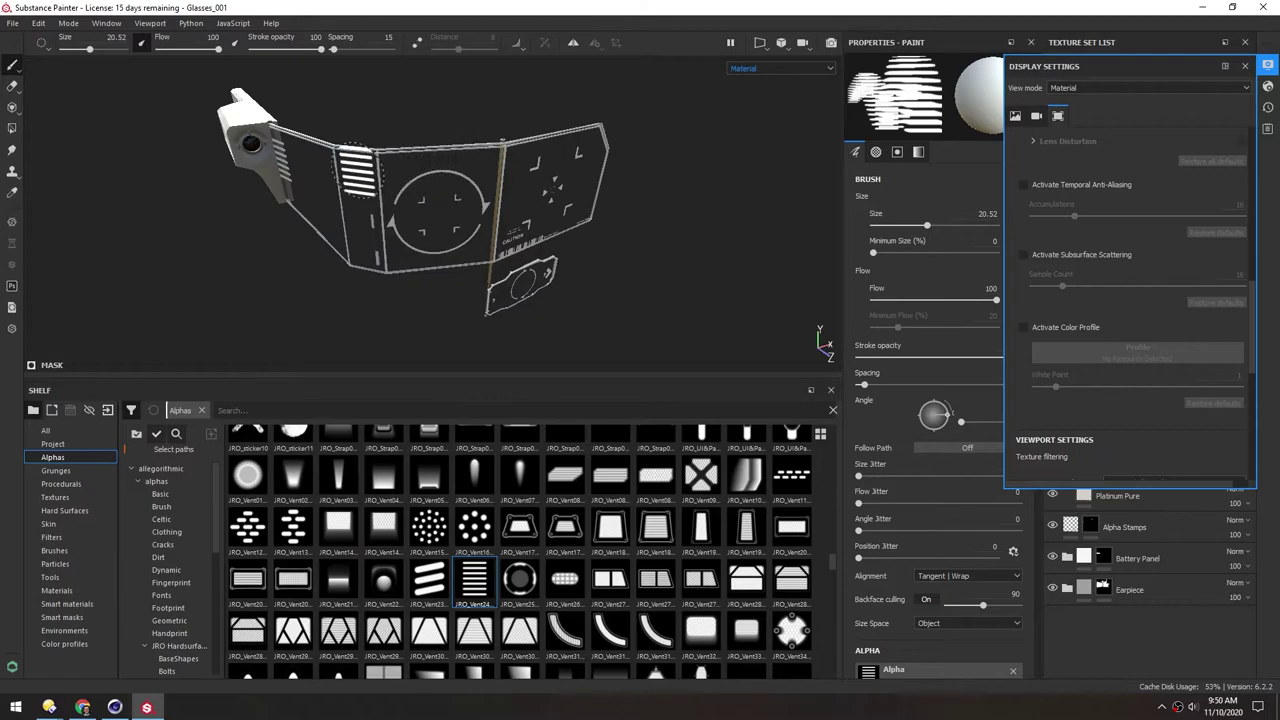
Activate temporal anti-aliasing in the display settings
{"action": "left_click", "coordinate": [1263, 66]}
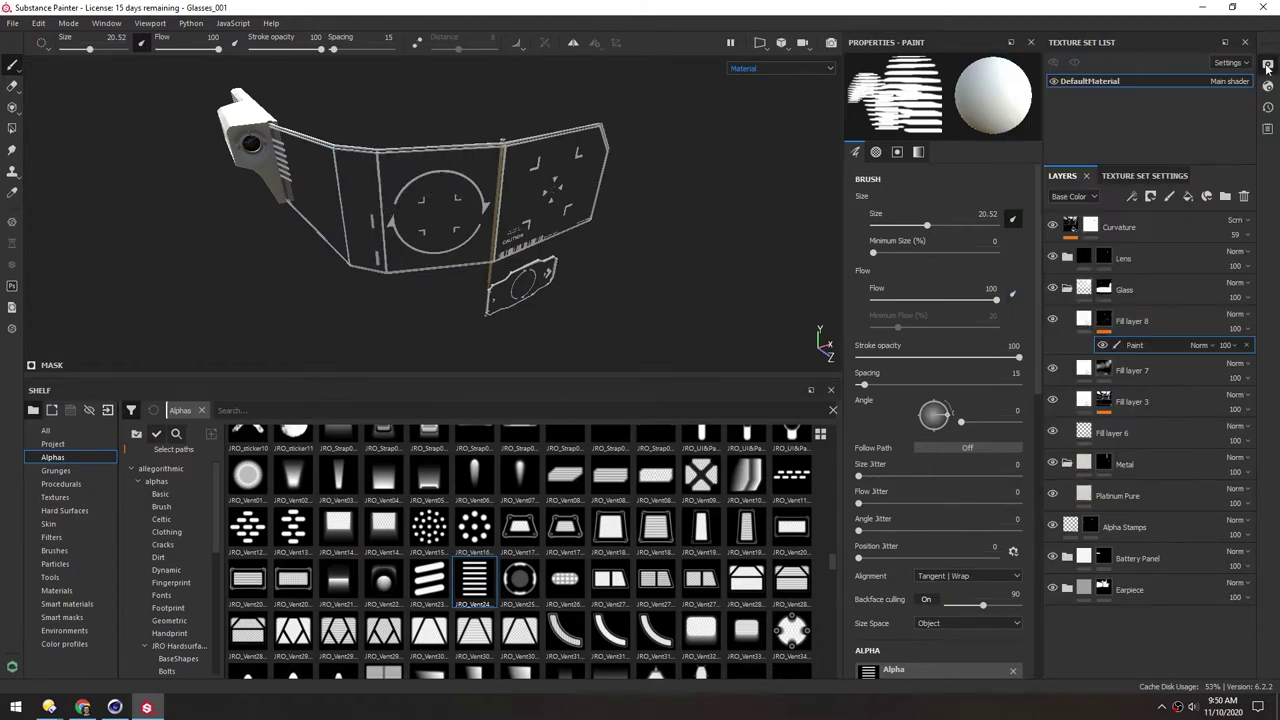
{"action": "left_click", "coordinate": [1263, 66]}
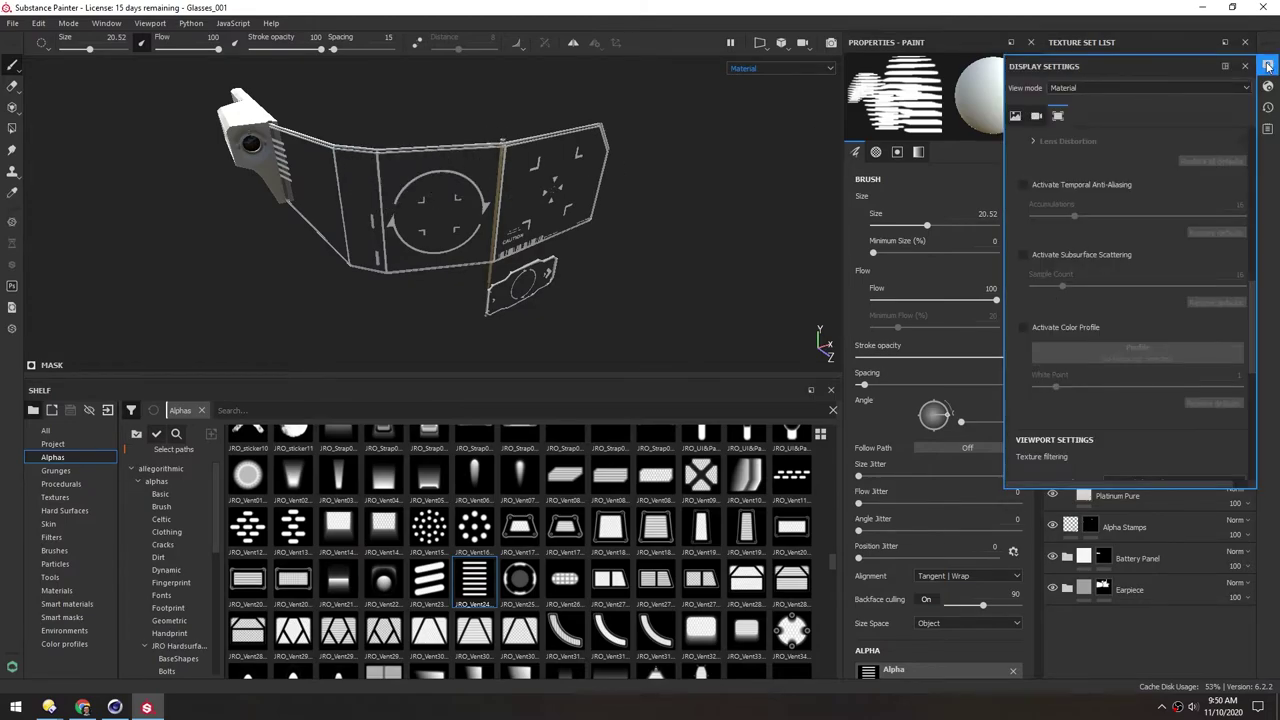
{"action": "left_click", "coordinate": [1023, 185]}
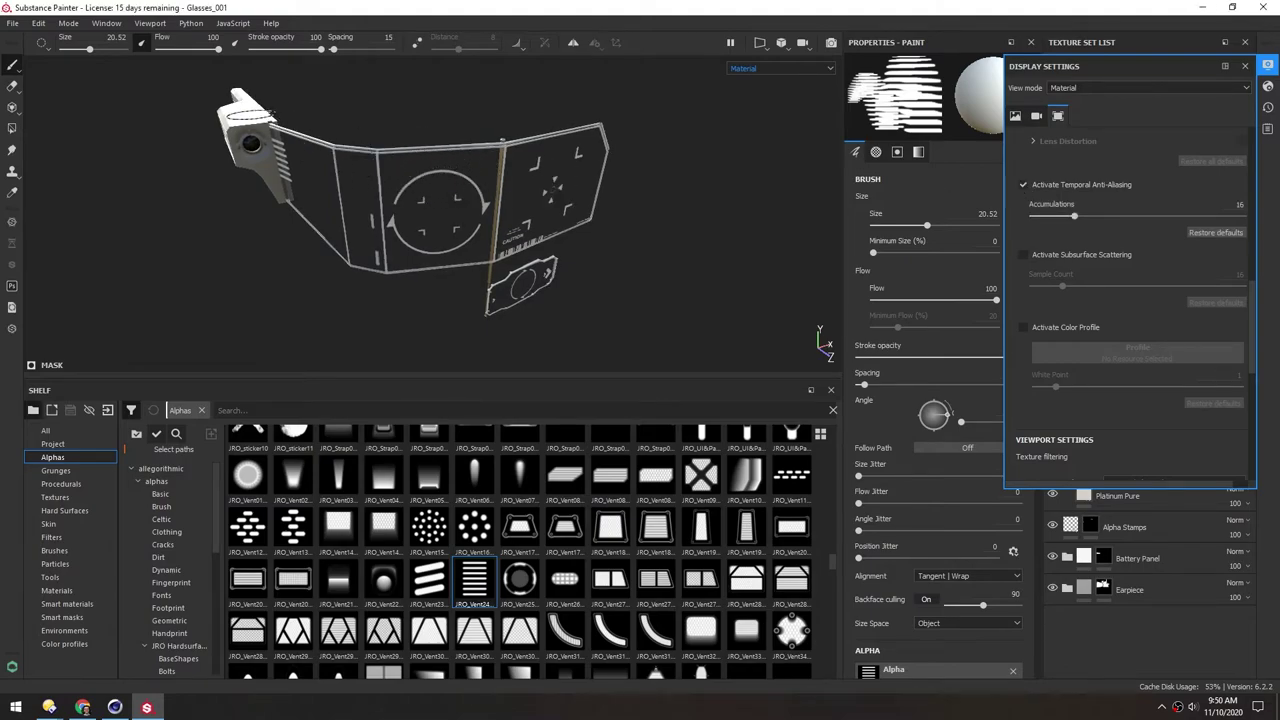
Examine the stamped visor graphics from several angles and up close, in the Material view and in the Opacity channel view
{"action": "left_click_drag", "start_coordinate": [547, 261], "coordinate": [452, 202], "text": "alt"}
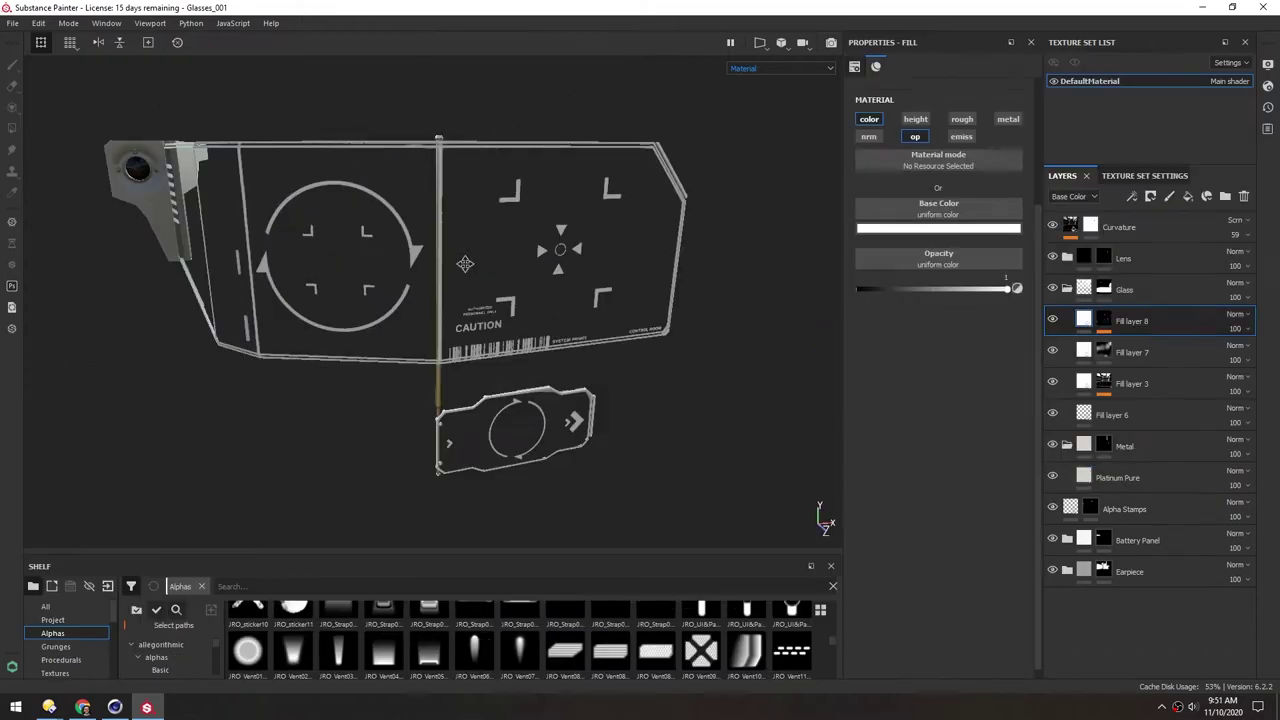
{"action": "left_click_drag", "start_coordinate": [500, 250], "coordinate": [600, 198], "text": "alt"}
{"action": "scroll", "coordinate": [600, 198], "scroll_direction": "up", "scroll_amount": 3}
{"action": "middle_click_drag", "start_coordinate": [600, 198], "coordinate": [552, 197], "text": "alt"}
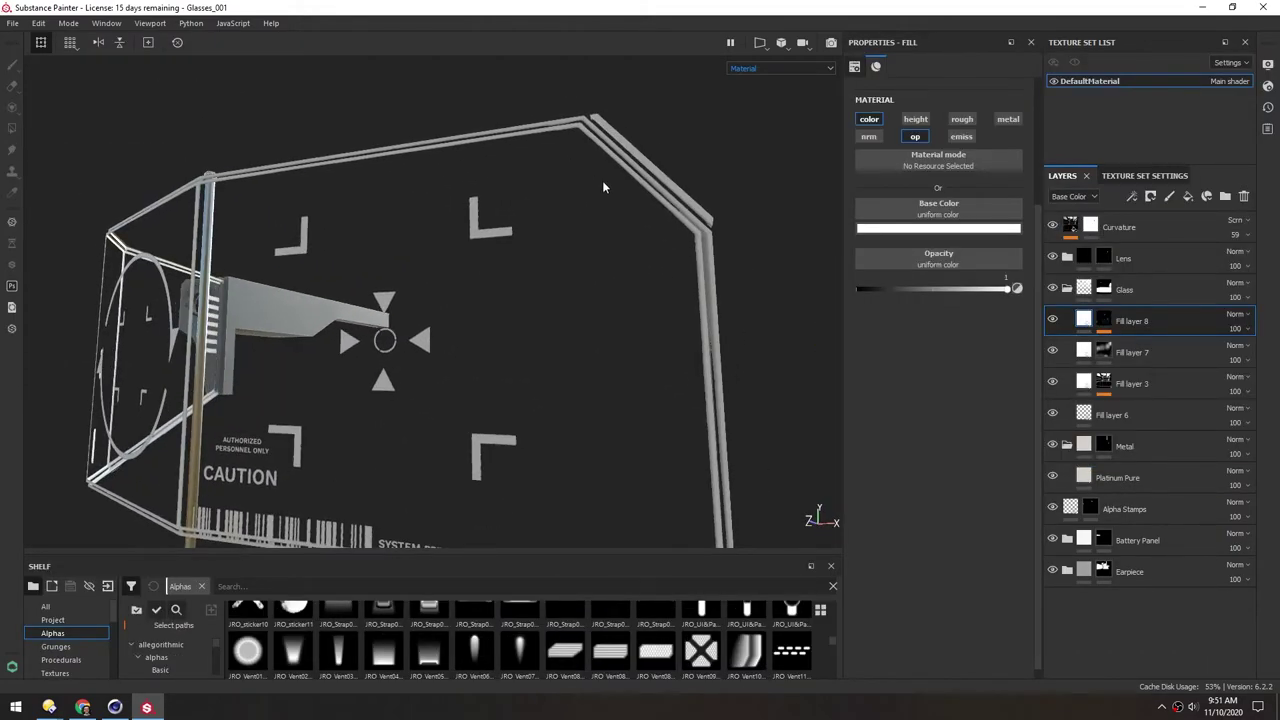
{"action": "middle_click_drag", "start_coordinate": [640, 300], "coordinate": [589, 228], "text": "alt"}
{"action": "scroll", "coordinate": [589, 228], "scroll_direction": "up", "scroll_amount": 1}
{"action": "left_click", "coordinate": [746, 69]}
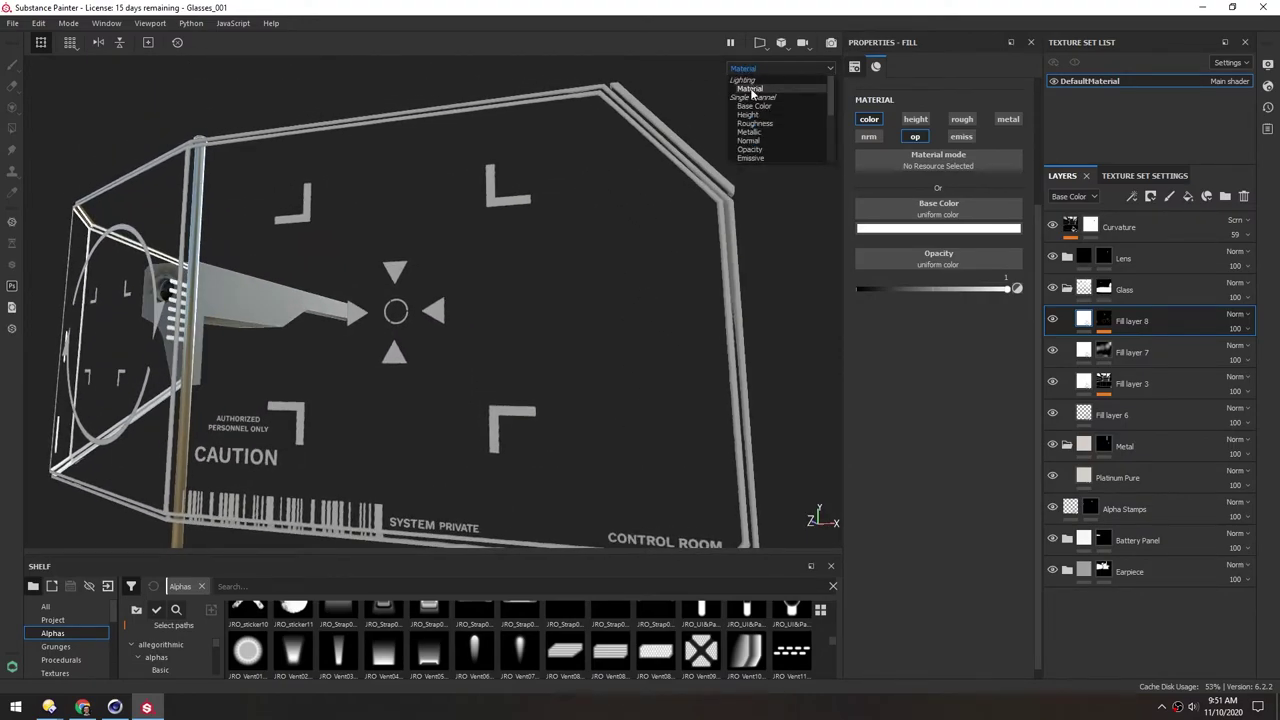
{"action": "left_click", "coordinate": [750, 150]}
{"action": "left_click_drag", "start_coordinate": [600, 157], "coordinate": [505, 276], "text": "alt"}
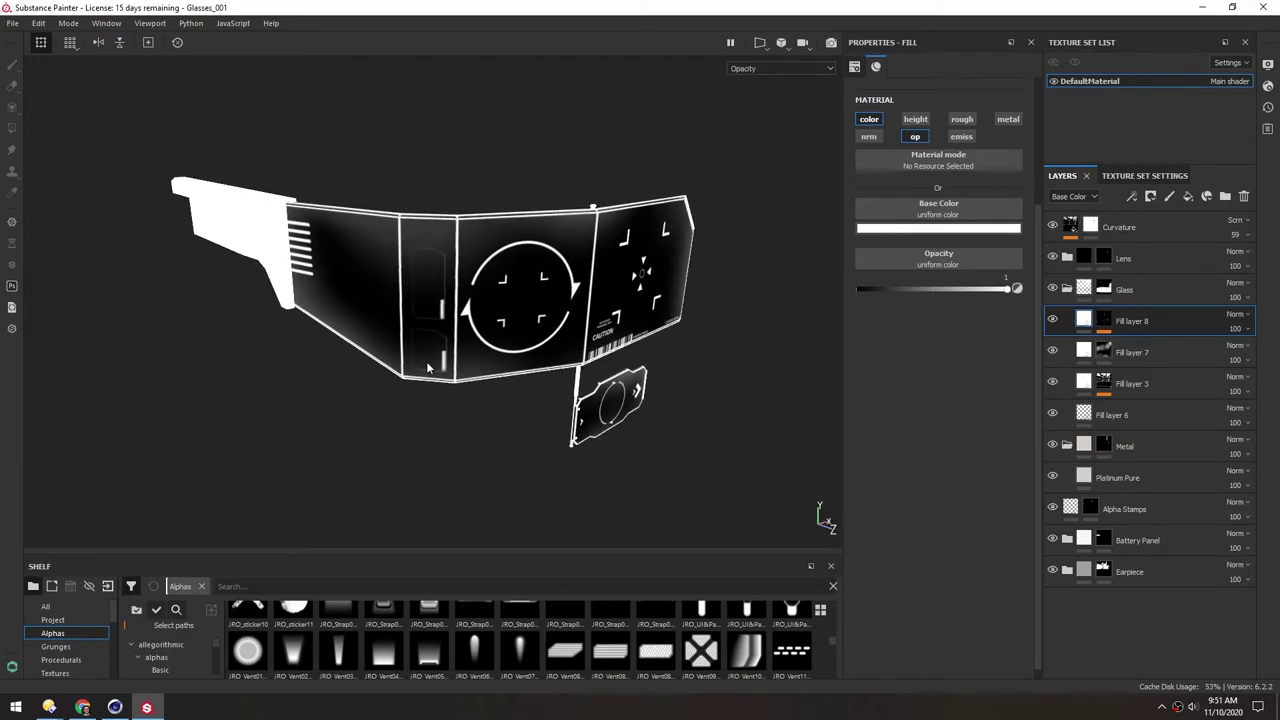
{"action": "right_click_drag", "start_coordinate": [450, 320], "coordinate": [550, 240], "text": "alt"}
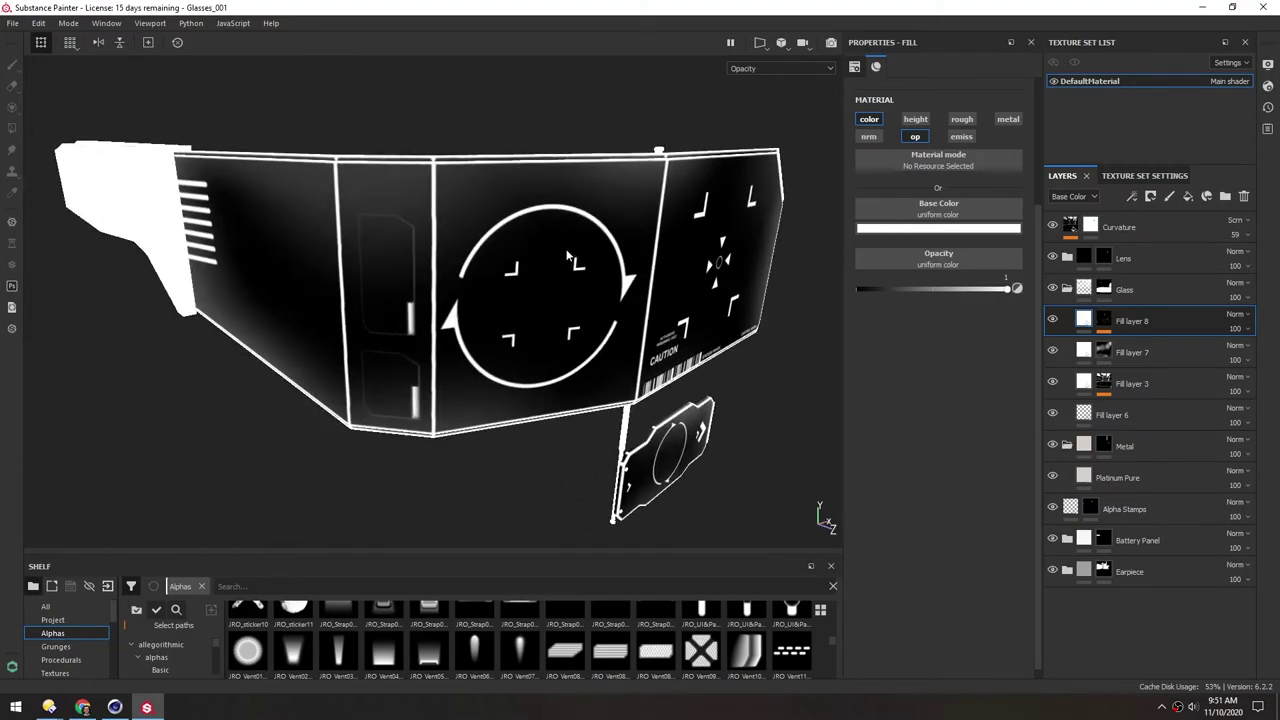
Examine the visor's stamped graphics and painted opacity areas in the Opacity channel view from several angles and distances
{"action": "left_click_drag", "start_coordinate": [550, 240], "coordinate": [573, 220], "text": "alt"}
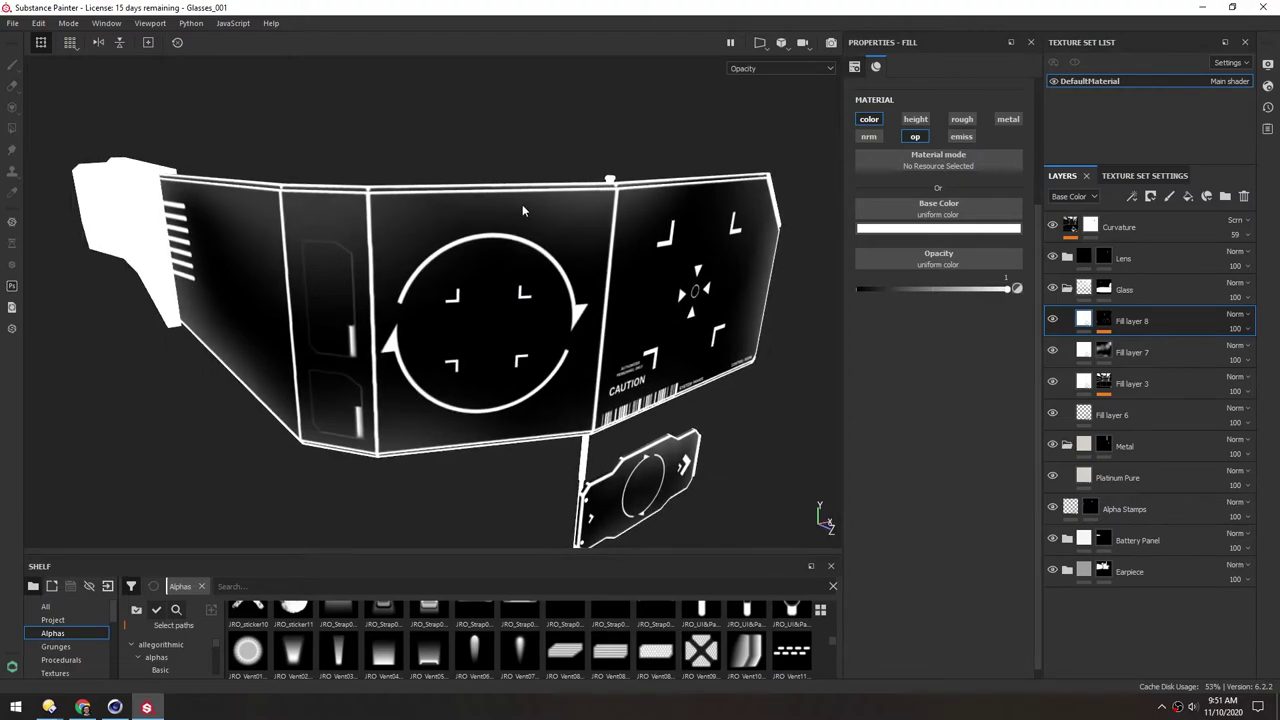
{"action": "middle_click_drag", "start_coordinate": [556, 254], "coordinate": [508, 240], "text": "alt"}
{"action": "right_click_drag", "start_coordinate": [508, 240], "coordinate": [462, 260], "text": "alt"}
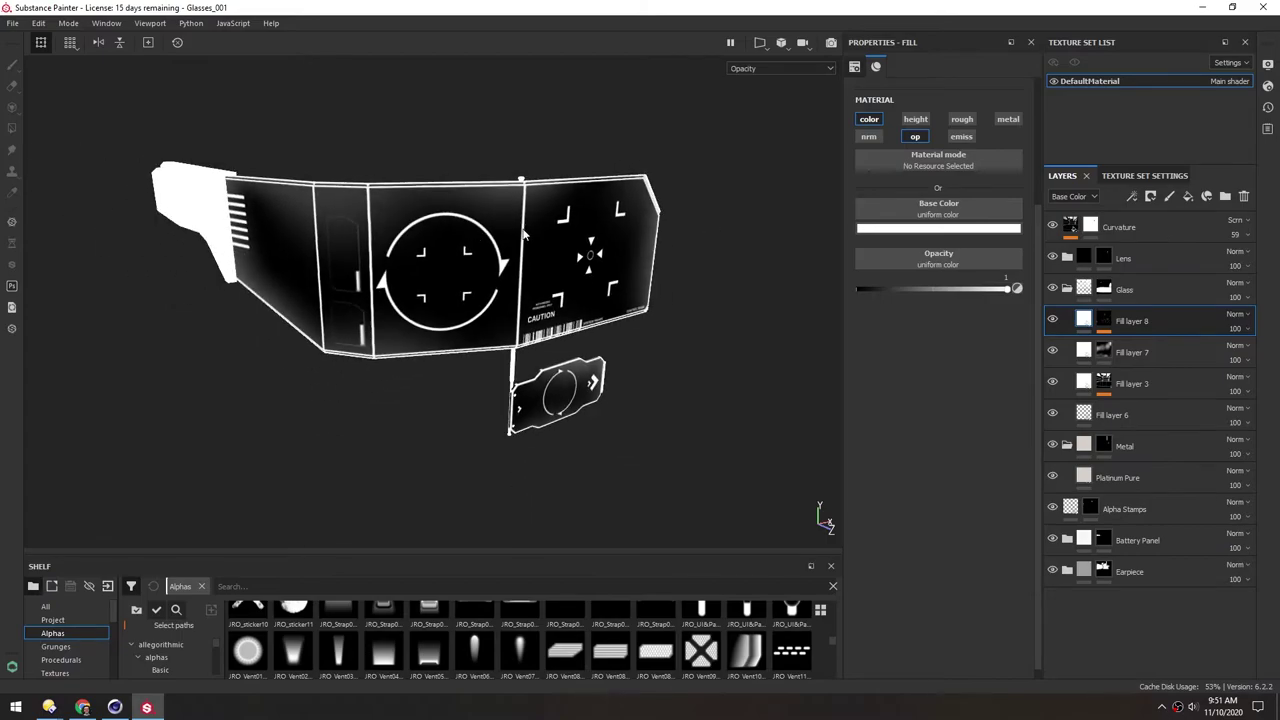
{"action": "left_click_drag", "start_coordinate": [462, 260], "coordinate": [506, 226], "text": "alt"}
{"action": "right_click_drag", "start_coordinate": [480, 242], "coordinate": [493, 229], "text": "alt"}
{"action": "middle_click_drag", "start_coordinate": [493, 229], "coordinate": [481, 237], "text": "alt"}
{"action": "left_click_drag", "start_coordinate": [481, 237], "coordinate": [472, 227], "text": "alt"}
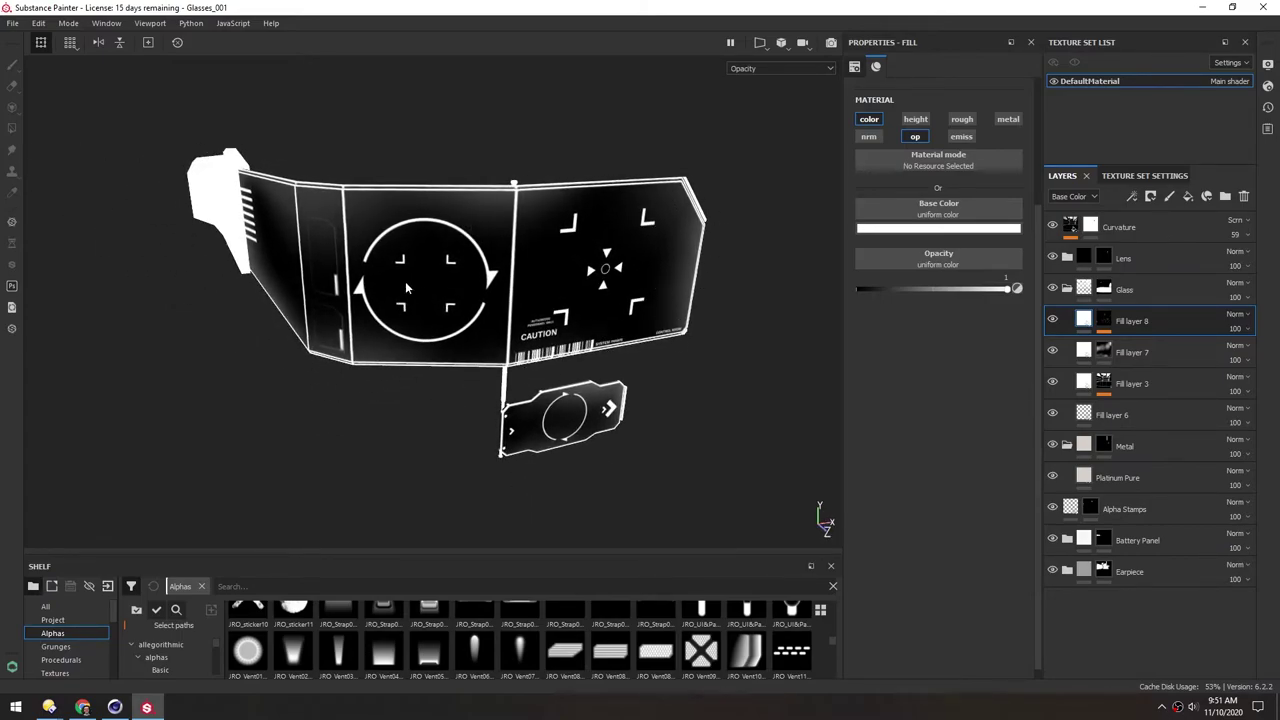
{"action": "left_click_drag", "start_coordinate": [406, 288], "coordinate": [424, 236], "text": "alt"}
Switch the viewport to the Material view and check the contents of the Battery Panel layer group
{"action": "left_click", "coordinate": [742, 68]}
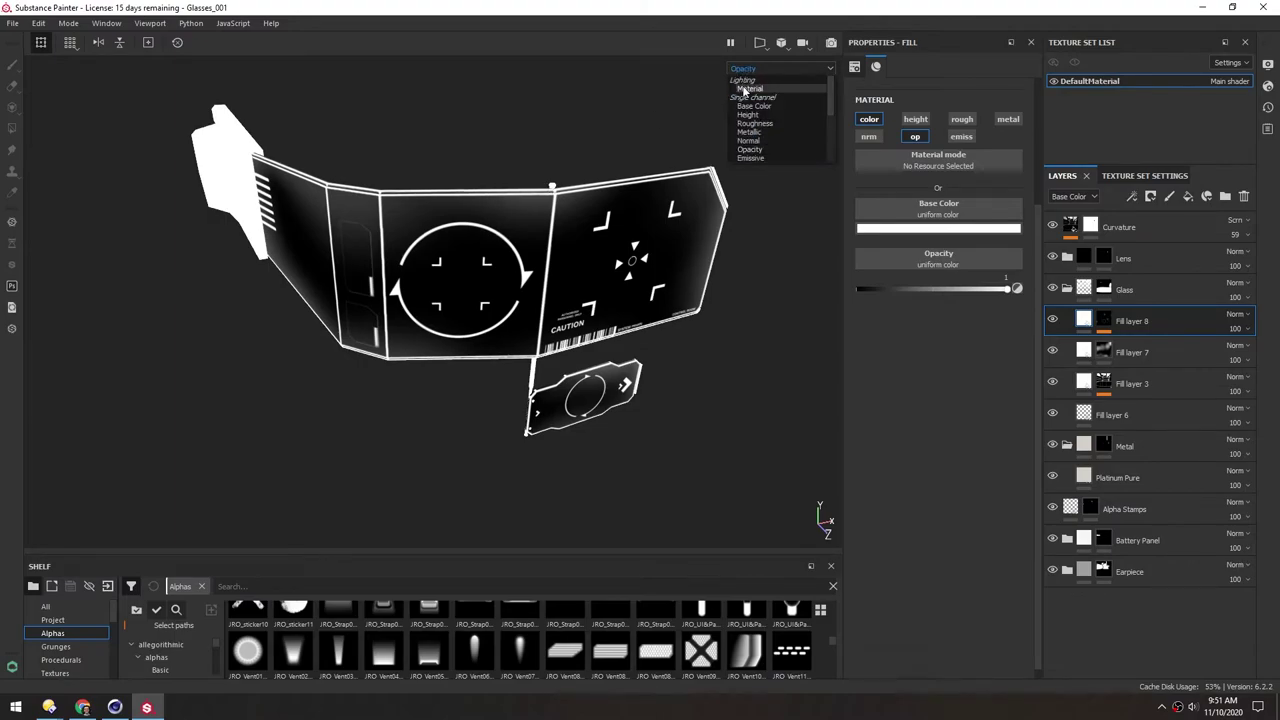
{"action": "left_click", "coordinate": [744, 89]}
{"action": "scroll", "coordinate": [400, 262], "scroll_direction": "down", "scroll_amount": 2}
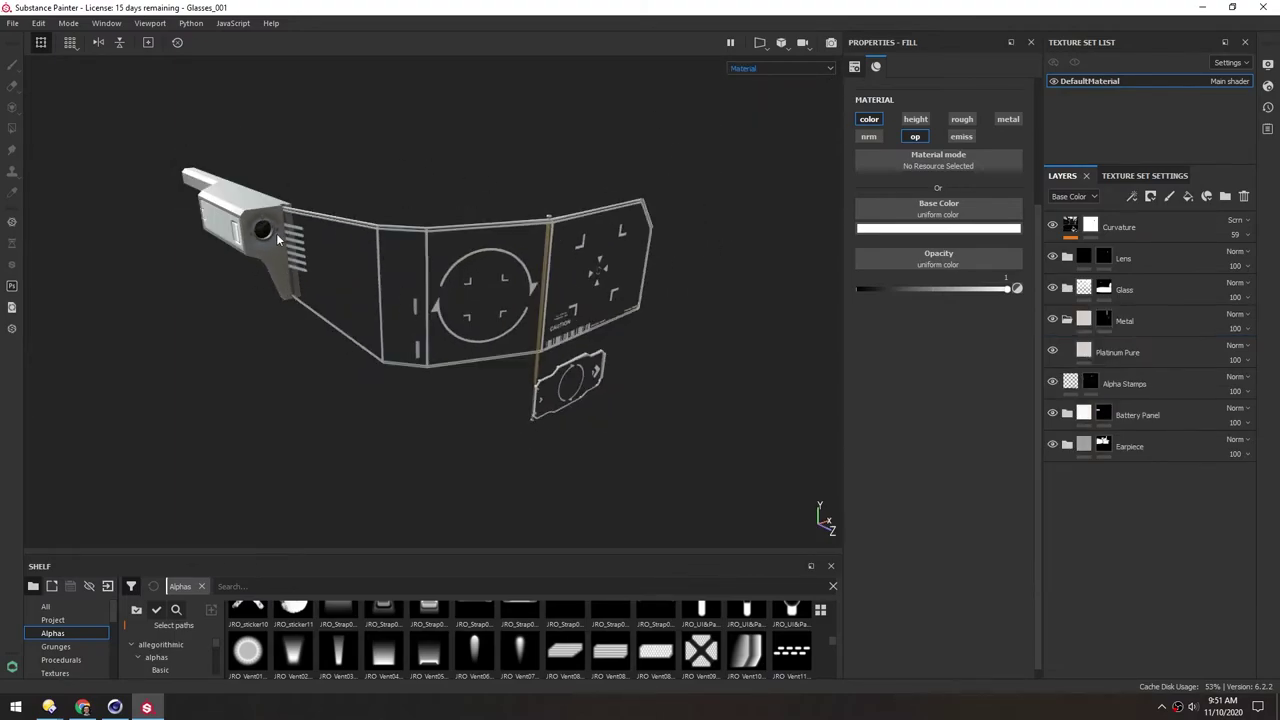
{"action": "left_click_drag", "start_coordinate": [277, 234], "coordinate": [300, 241], "text": "alt"}
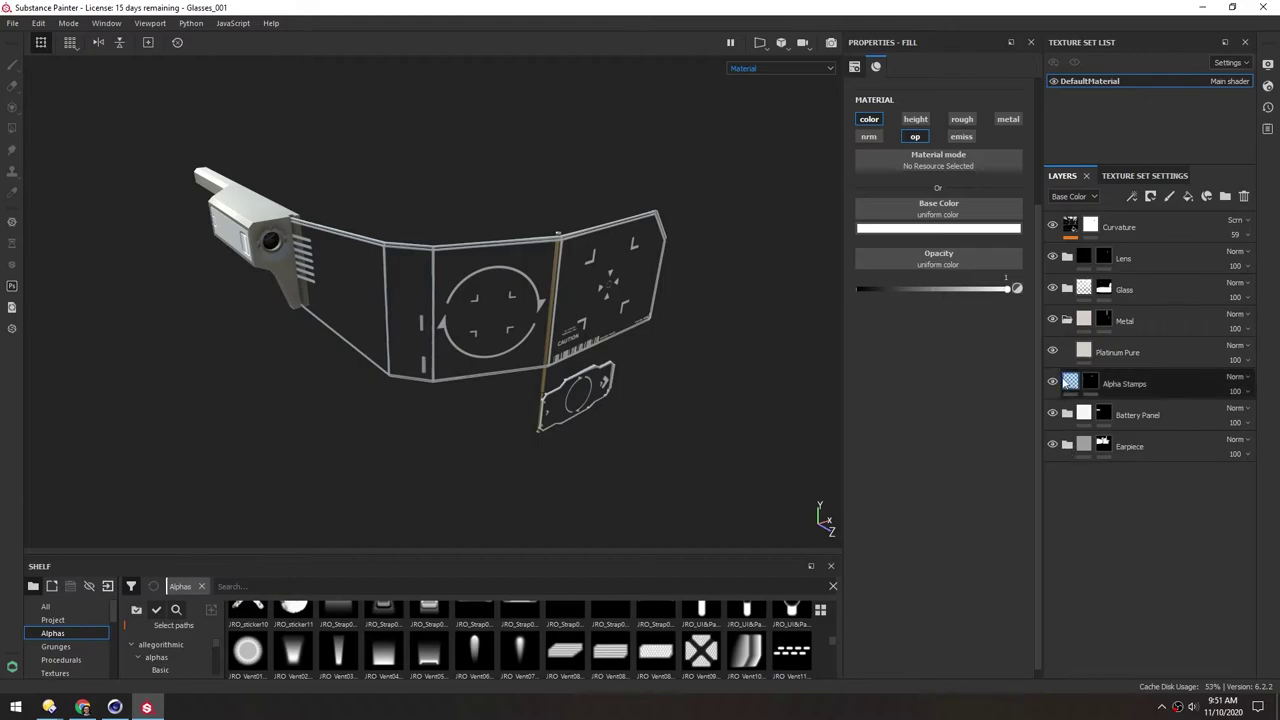
{"action": "mouse_move", "coordinate": [1102, 446]}
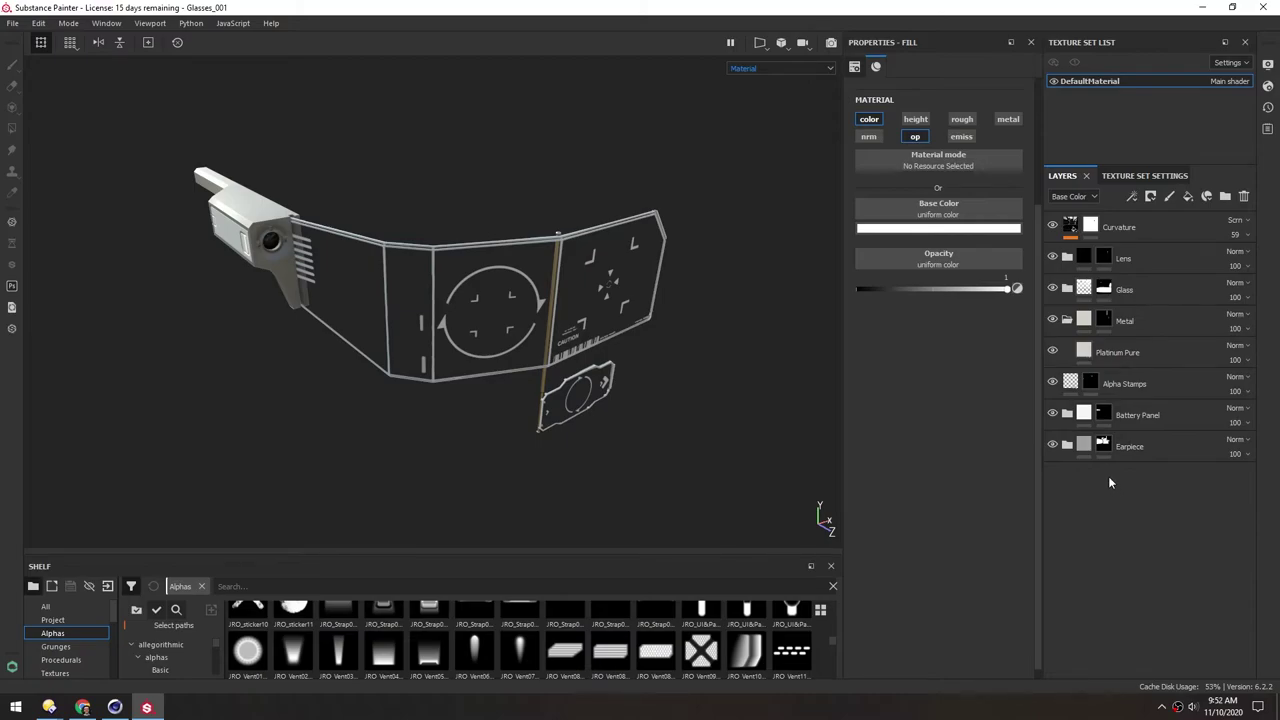
{"action": "left_click", "coordinate": [1065, 415]}
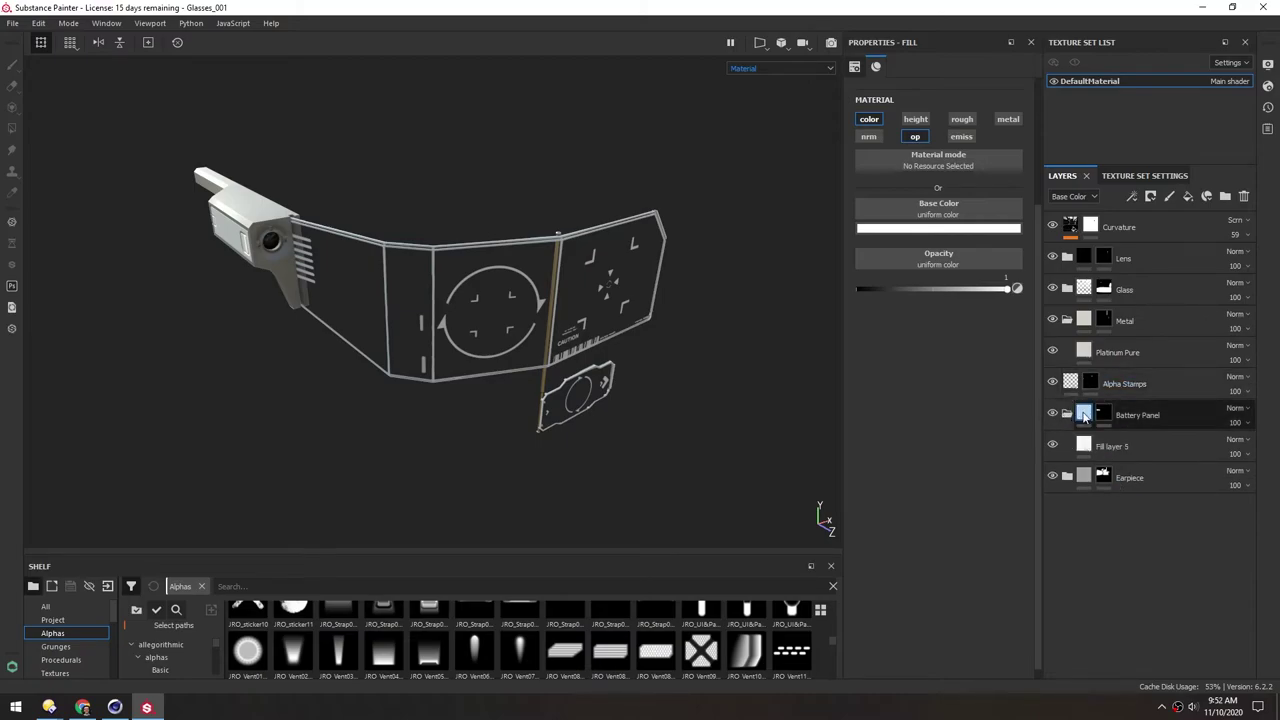
{"action": "left_click", "coordinate": [1068, 416]}
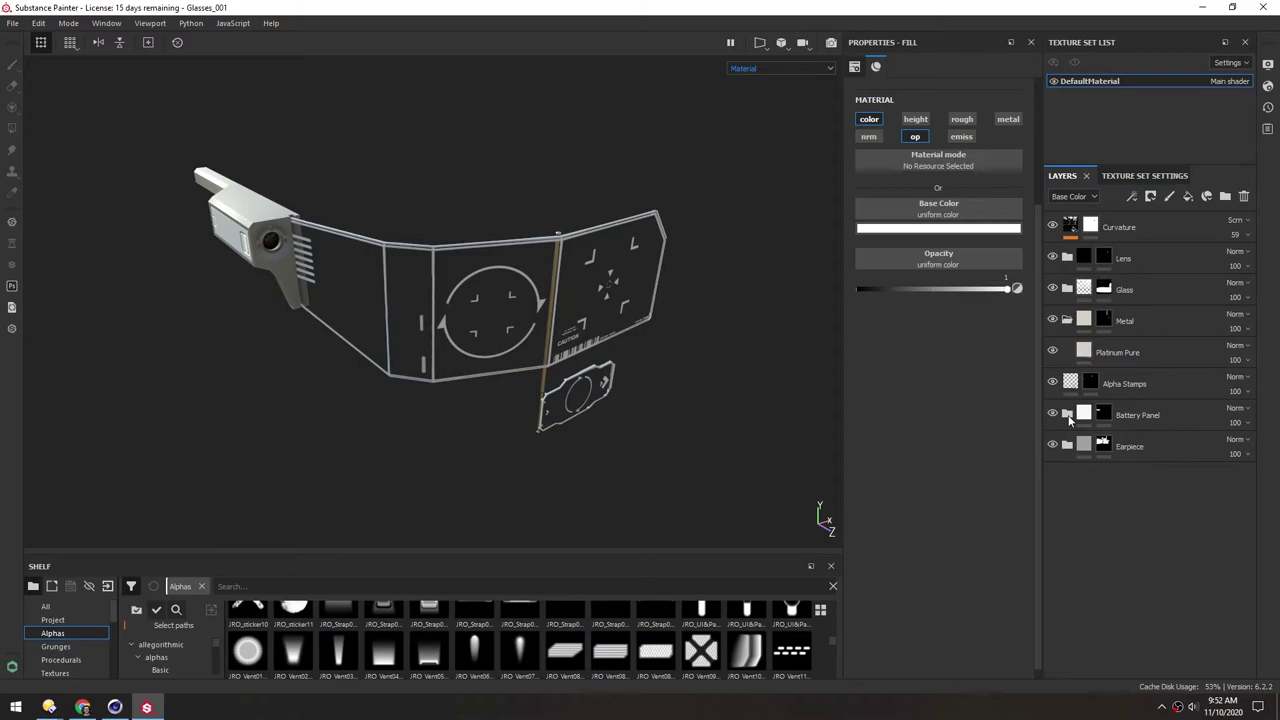
Examine the glasses in the Material view, from the visor front to a close-up of the earpiece and its battery panel
{"action": "right_click_drag", "start_coordinate": [456, 257], "coordinate": [509, 311], "text": "alt"}
{"action": "left_click_drag", "start_coordinate": [509, 311], "coordinate": [480, 258], "text": "alt"}
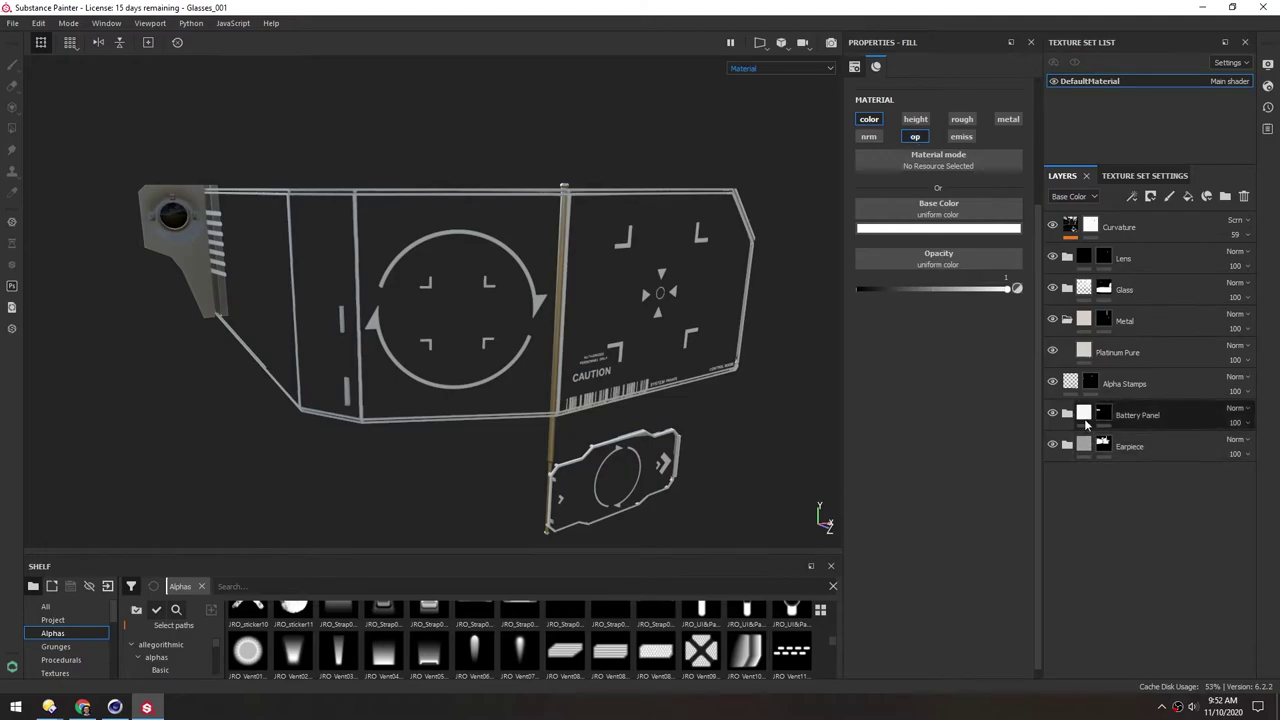
{"action": "left_click_drag", "start_coordinate": [369, 249], "coordinate": [525, 230], "text": "alt"}
{"action": "right_click_drag", "start_coordinate": [425, 205], "coordinate": [459, 232], "text": "alt"}
{"action": "left_click_drag", "start_coordinate": [459, 232], "coordinate": [412, 244], "text": "alt"}
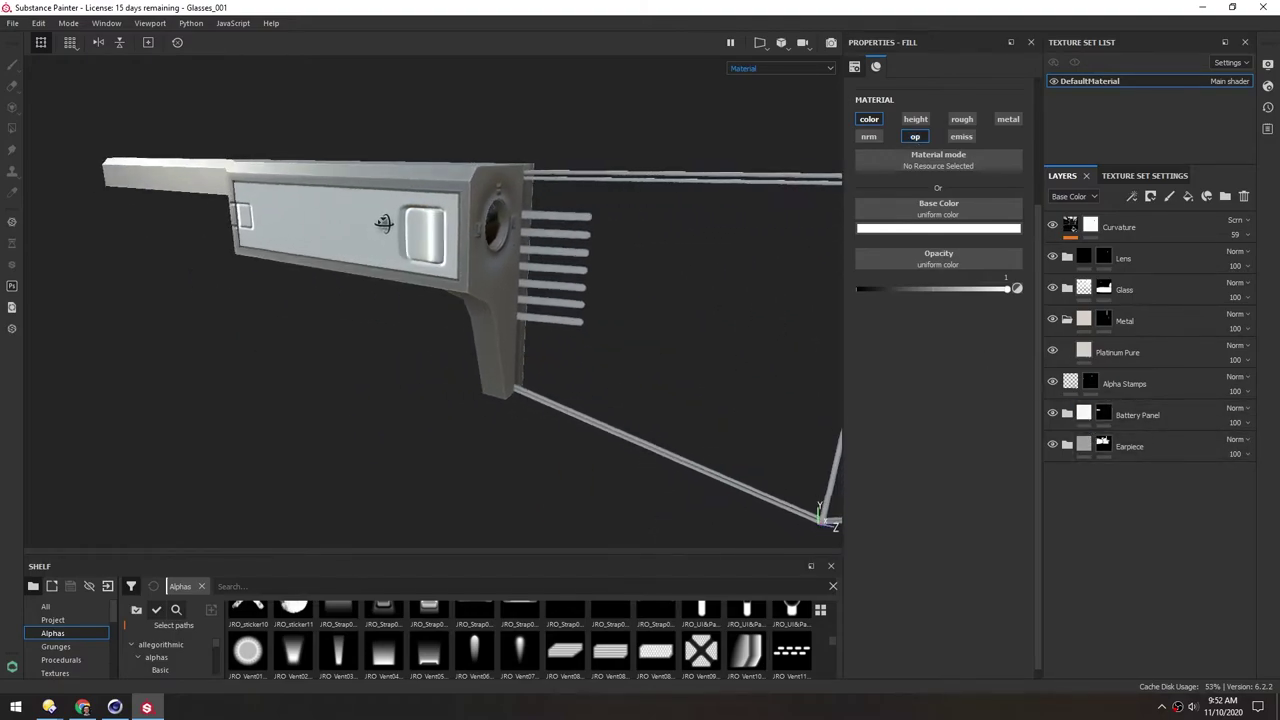
{"action": "scroll", "coordinate": [408, 242], "scroll_direction": "up", "scroll_amount": 2}
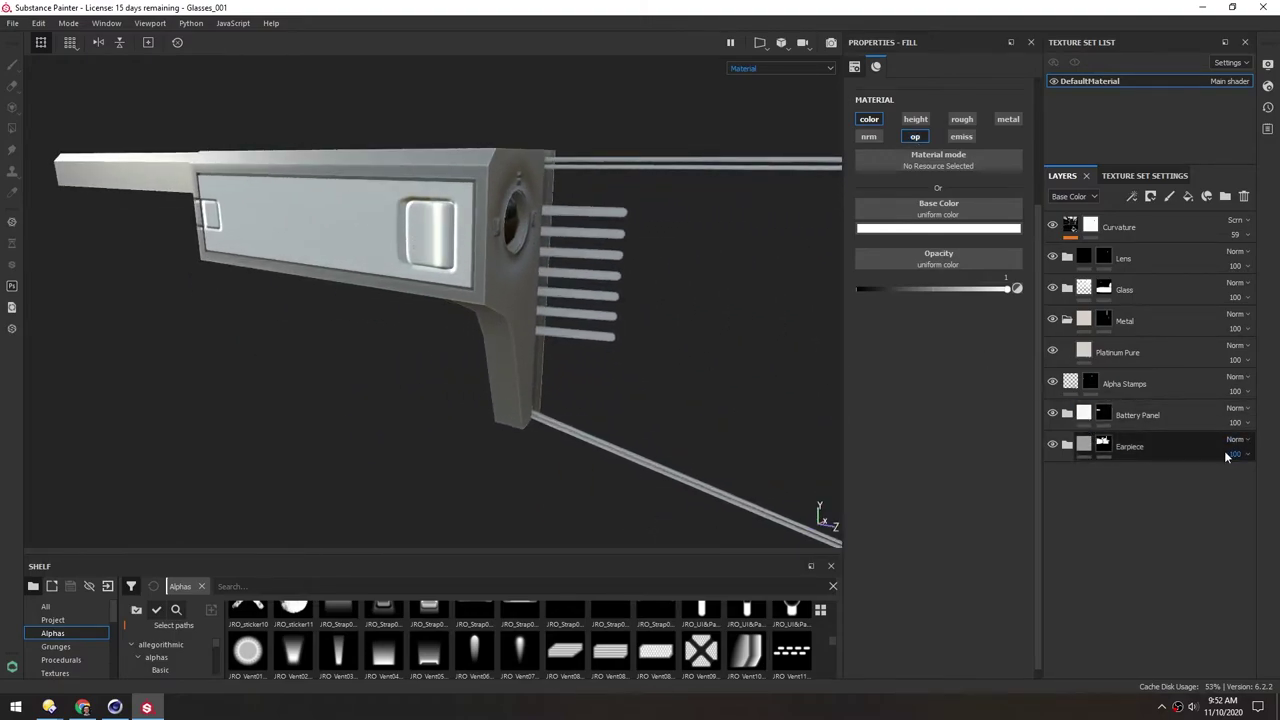
{"action": "scroll", "coordinate": [418, 229], "scroll_direction": "up", "scroll_amount": 2}
{"action": "left_click_drag", "start_coordinate": [456, 186], "coordinate": [399, 197], "text": "alt"}
{"action": "scroll", "coordinate": [446, 262], "scroll_direction": "down", "scroll_amount": 3}
{"action": "left_click_drag", "start_coordinate": [446, 260], "coordinate": [477, 265], "text": "alt"}
{"action": "scroll", "coordinate": [503, 256], "scroll_direction": "down", "scroll_amount": 3}
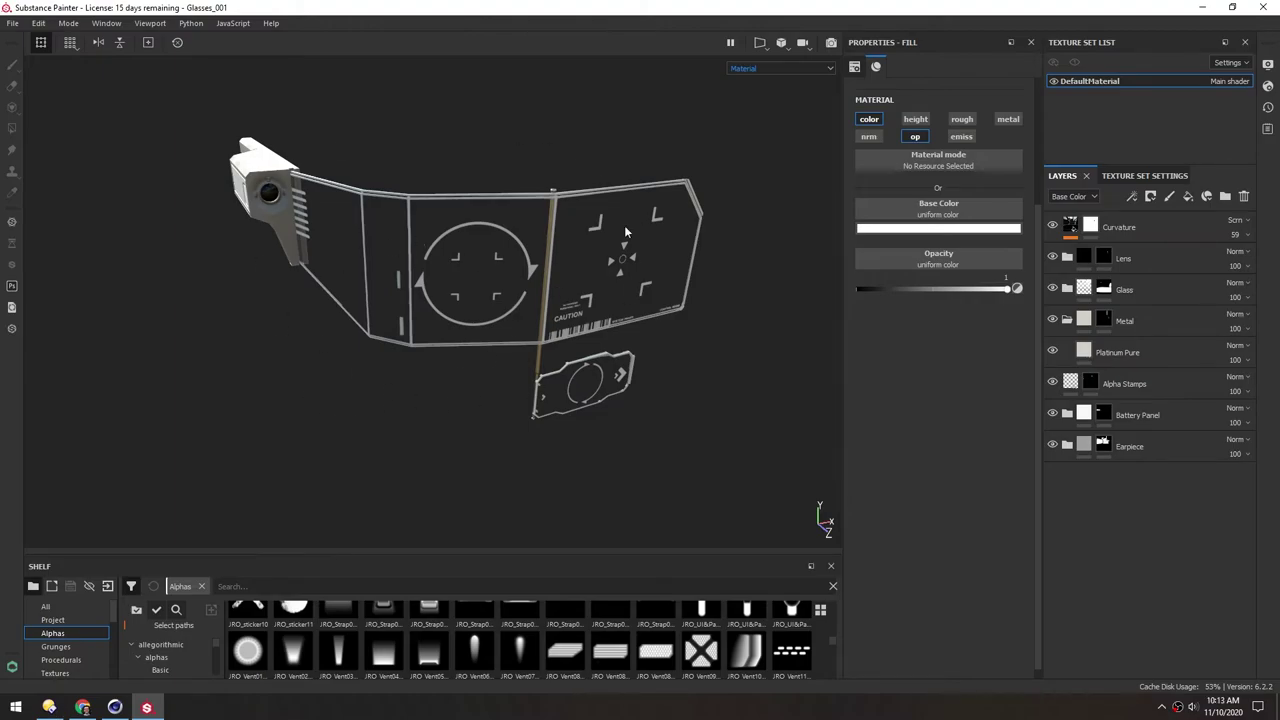
Open the texture export settings and set the export size to 1024 with the Spark AR Studio template
{"action": "left_click", "coordinate": [13, 23]}
{"action": "left_click", "coordinate": [44, 258]}
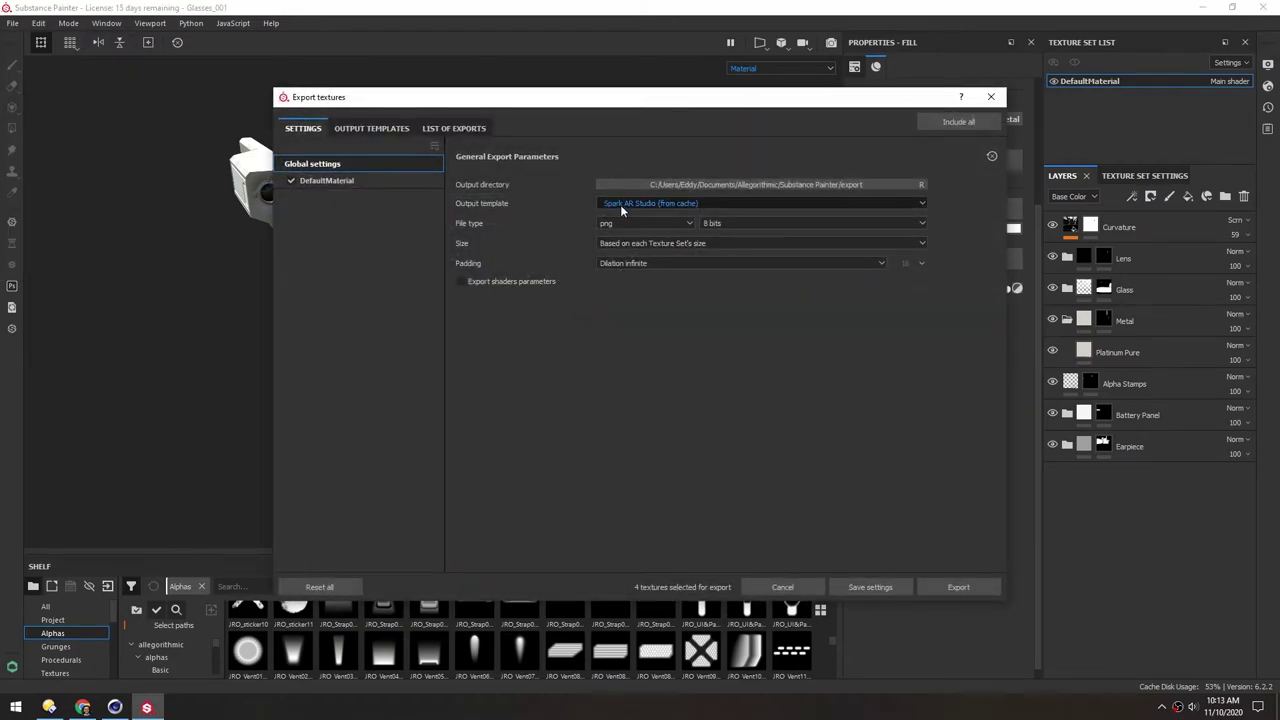
{"action": "left_click", "coordinate": [636, 243]}
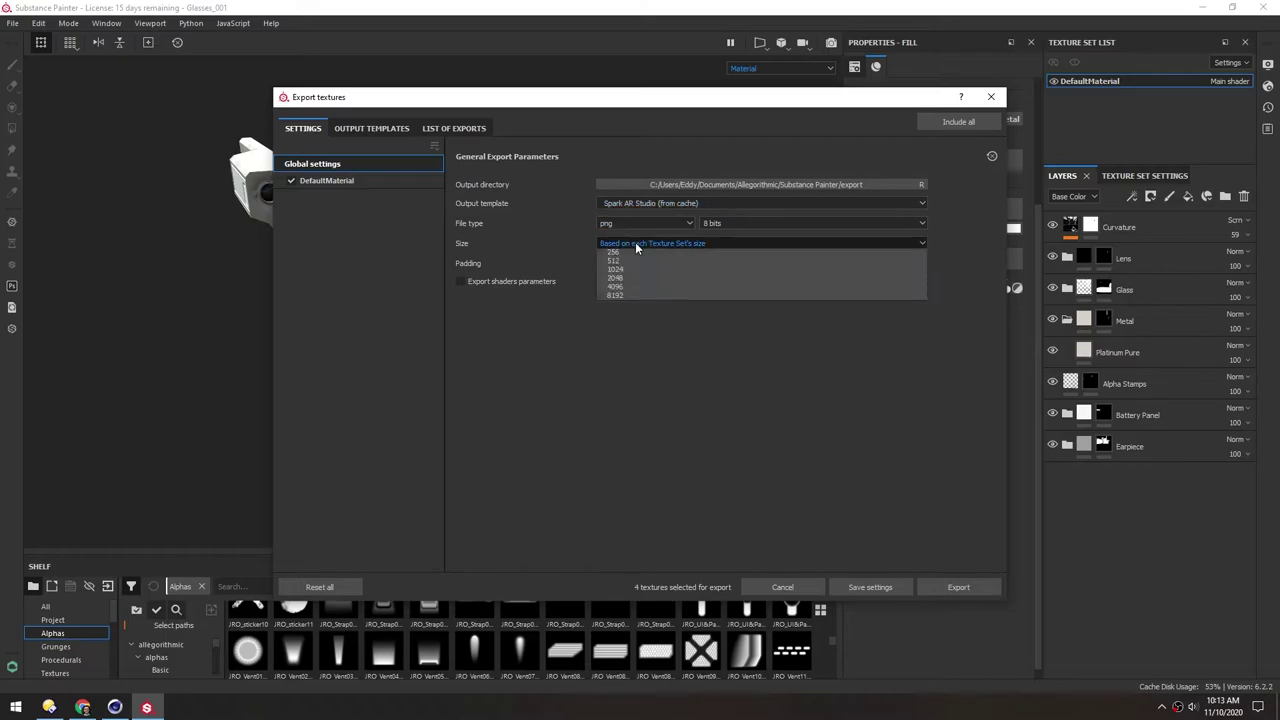
{"action": "left_click", "coordinate": [617, 305]}
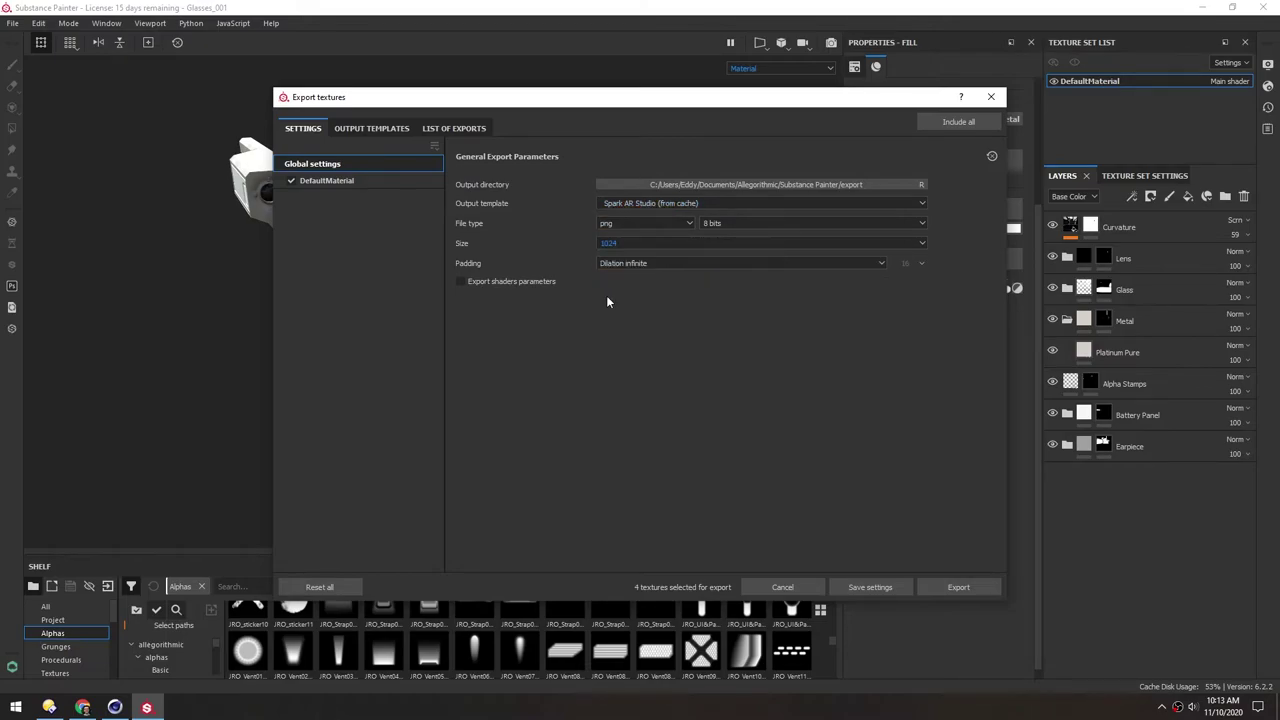
Set the output directory to the Textures/Glasses/Export_001 project folder and export the textures
{"action": "left_click", "coordinate": [797, 187]}
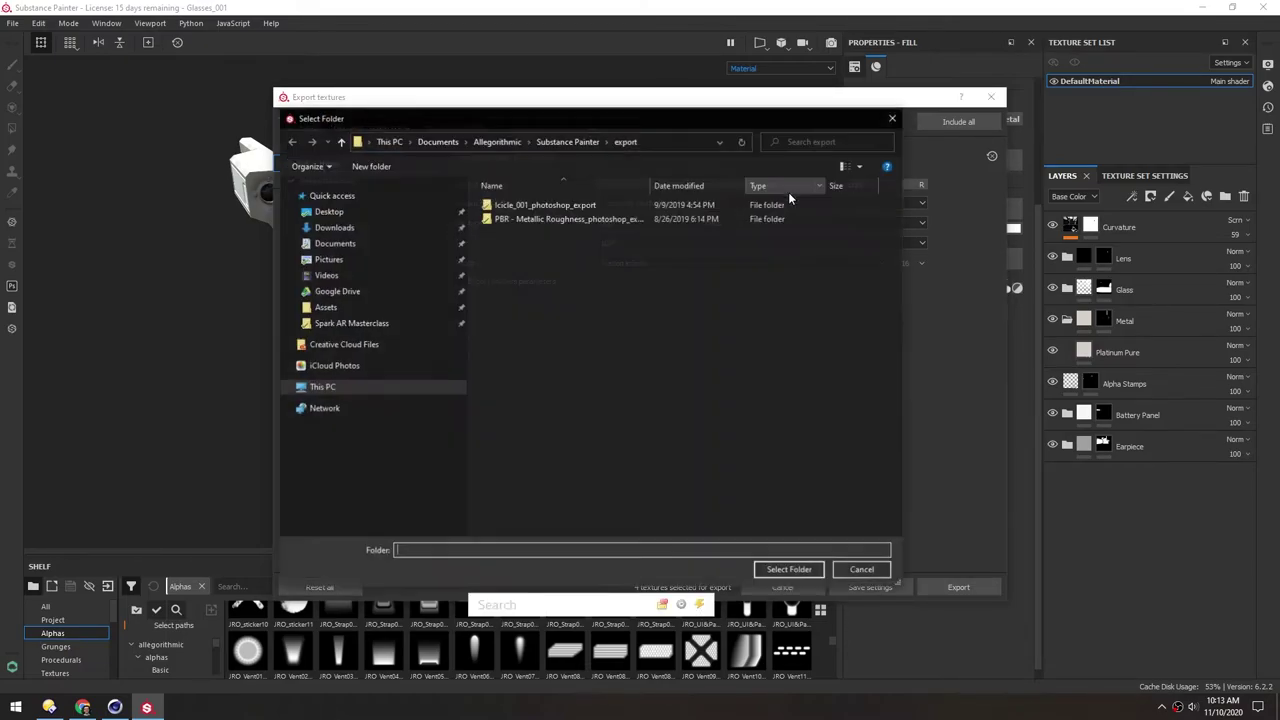
{"action": "left_click", "coordinate": [48, 707]}
{"action": "key", "text": "alt+Tab"}
{"action": "left_click", "coordinate": [769, 566]}
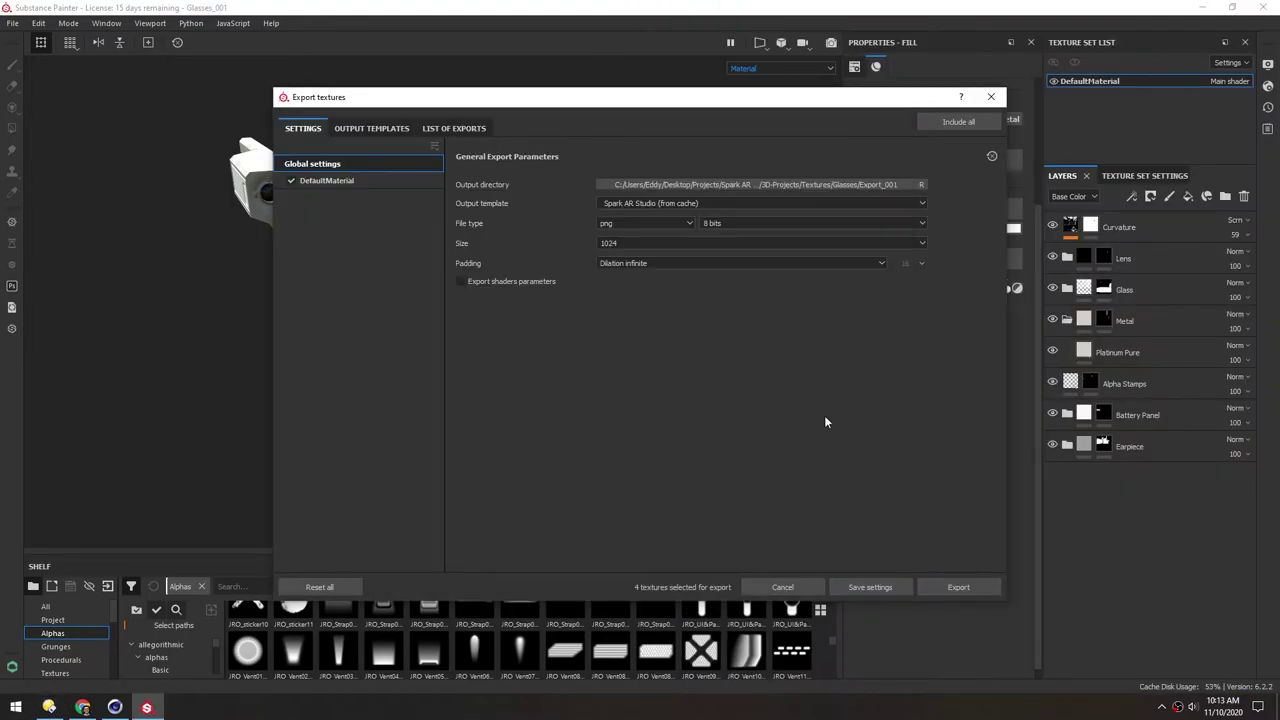
{"action": "left_click", "coordinate": [958, 588]}
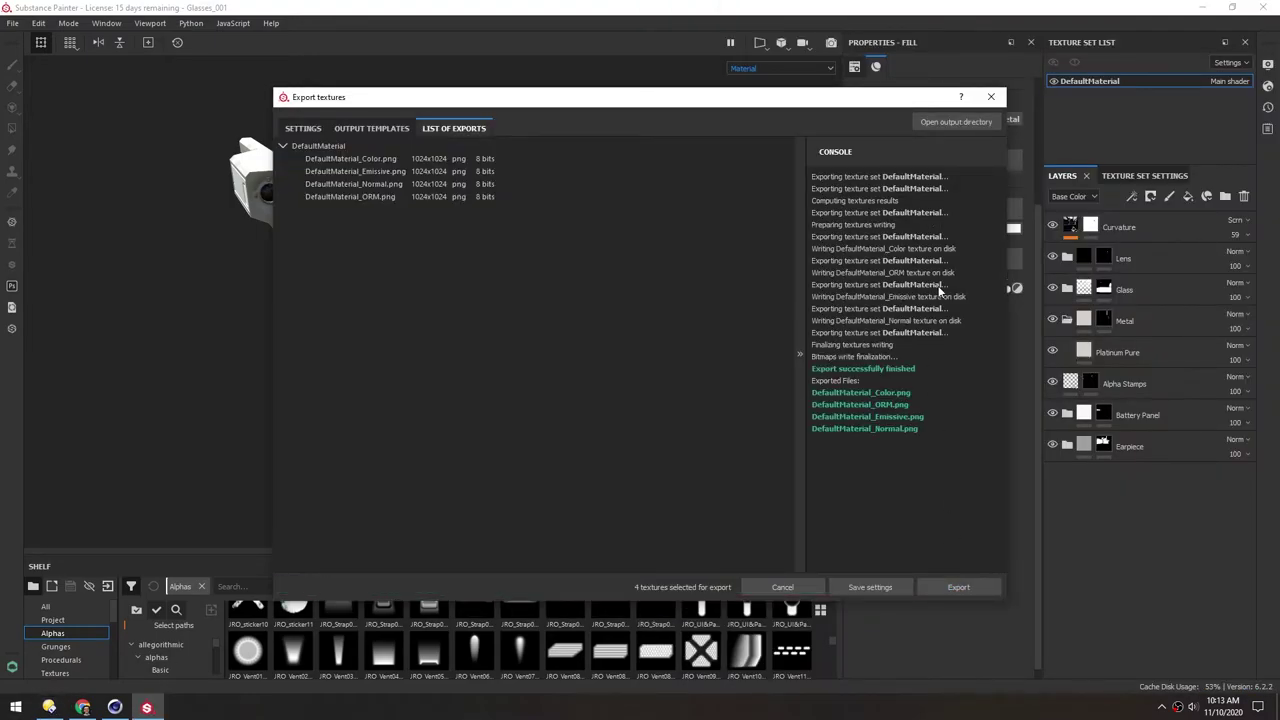
Open the output folder with larger thumbnails and examine the exported Color, Emissive, Normal and ORM maps one by one
{"action": "left_click", "coordinate": [936, 123]}
{"action": "scroll", "coordinate": [949, 300], "scroll_direction": "up", "scroll_amount": 5, "text": "ctrl"}
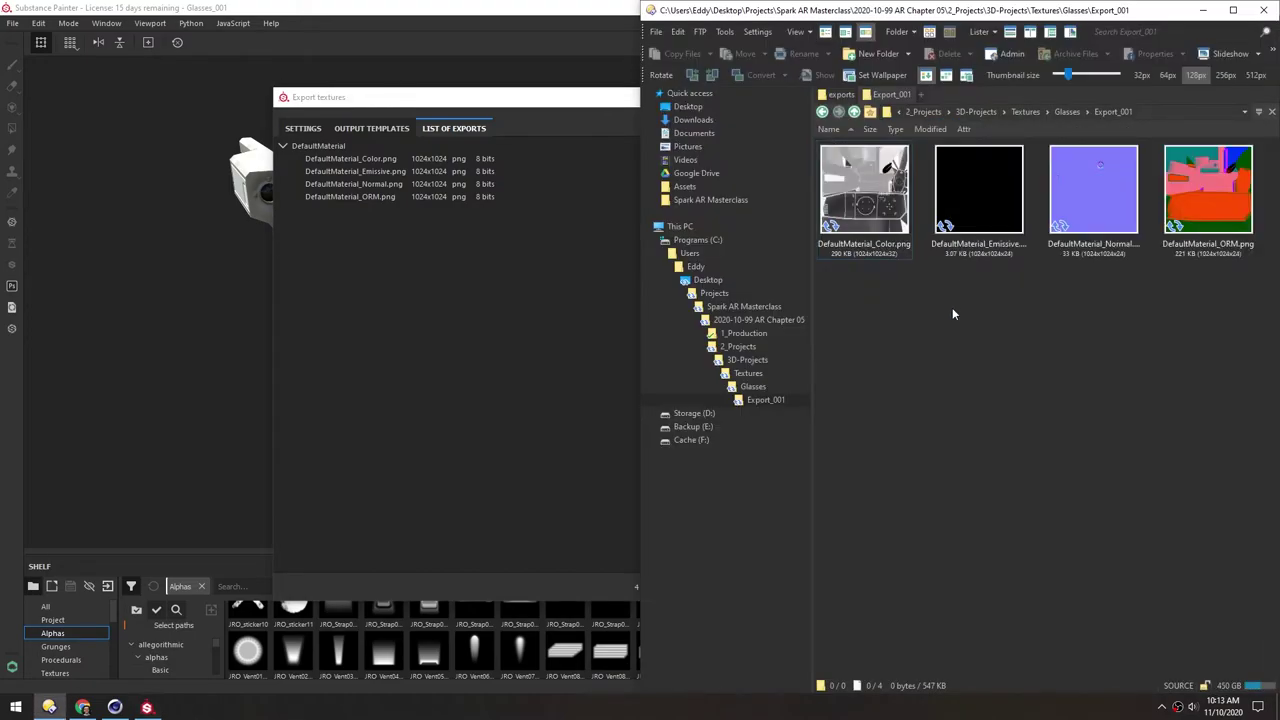
{"action": "left_click", "coordinate": [882, 200]}
{"action": "double_click", "coordinate": [882, 200]}
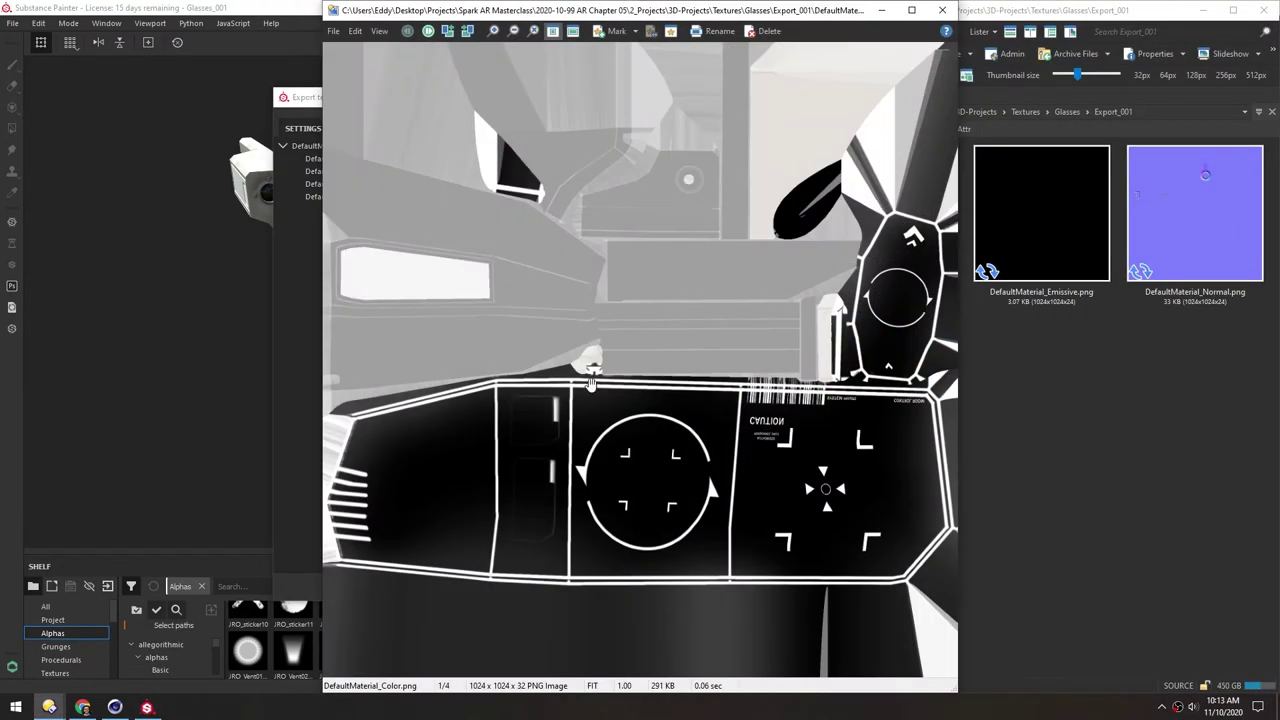
{"action": "left_click_drag", "start_coordinate": [651, 14], "coordinate": [0, 193]}
{"action": "scroll", "coordinate": [308, 288], "scroll_direction": "down", "scroll_amount": 1}
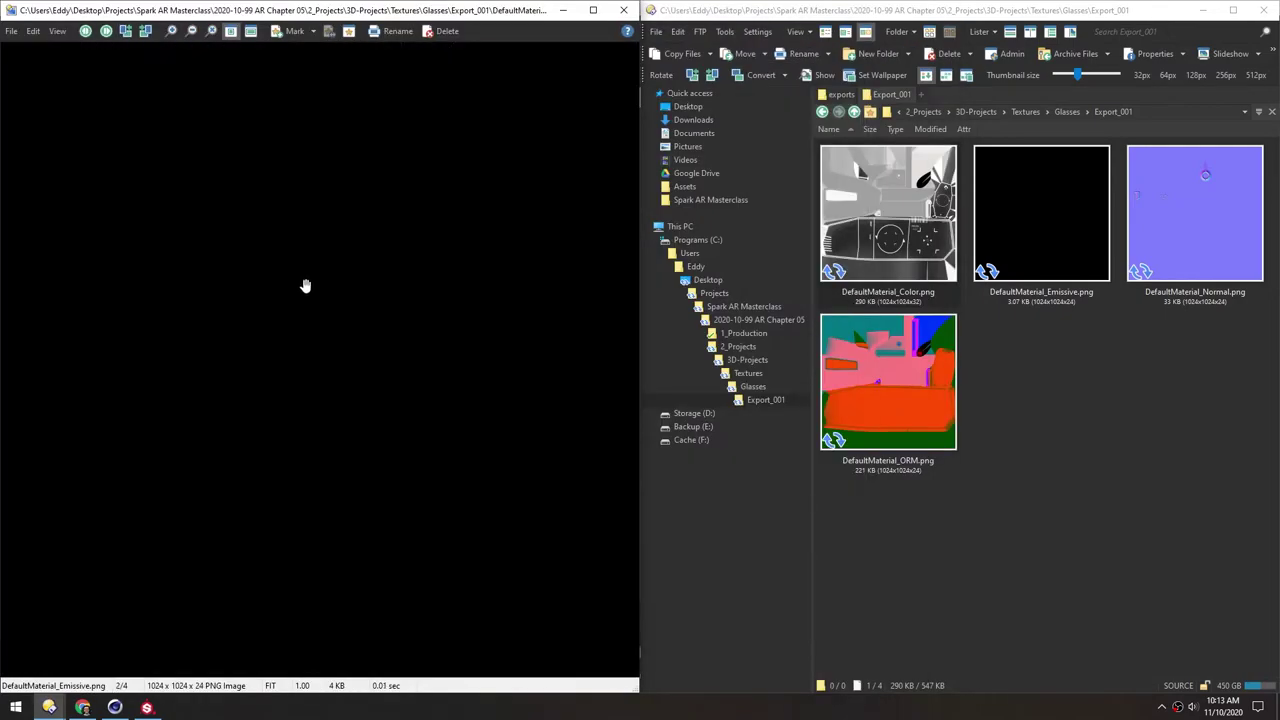
{"action": "scroll", "coordinate": [306, 287], "scroll_direction": "down", "scroll_amount": 1}
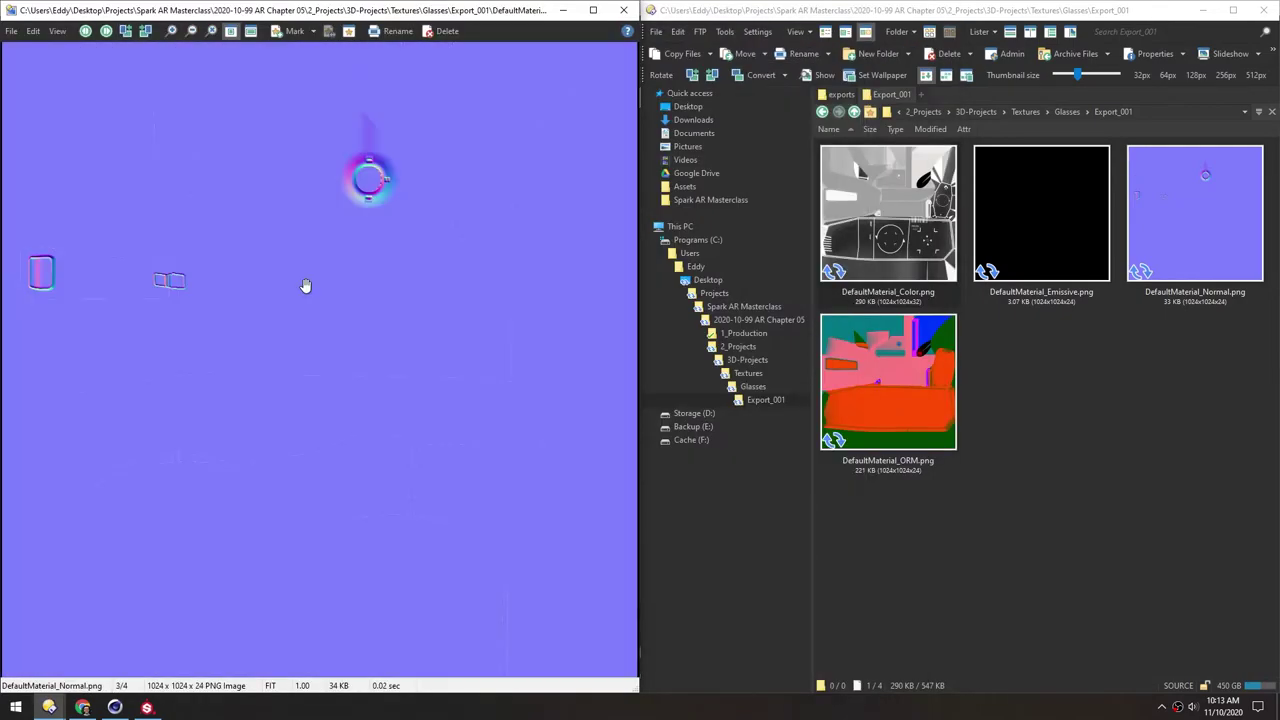
{"action": "scroll", "coordinate": [306, 287], "scroll_direction": "down", "scroll_amount": 1}
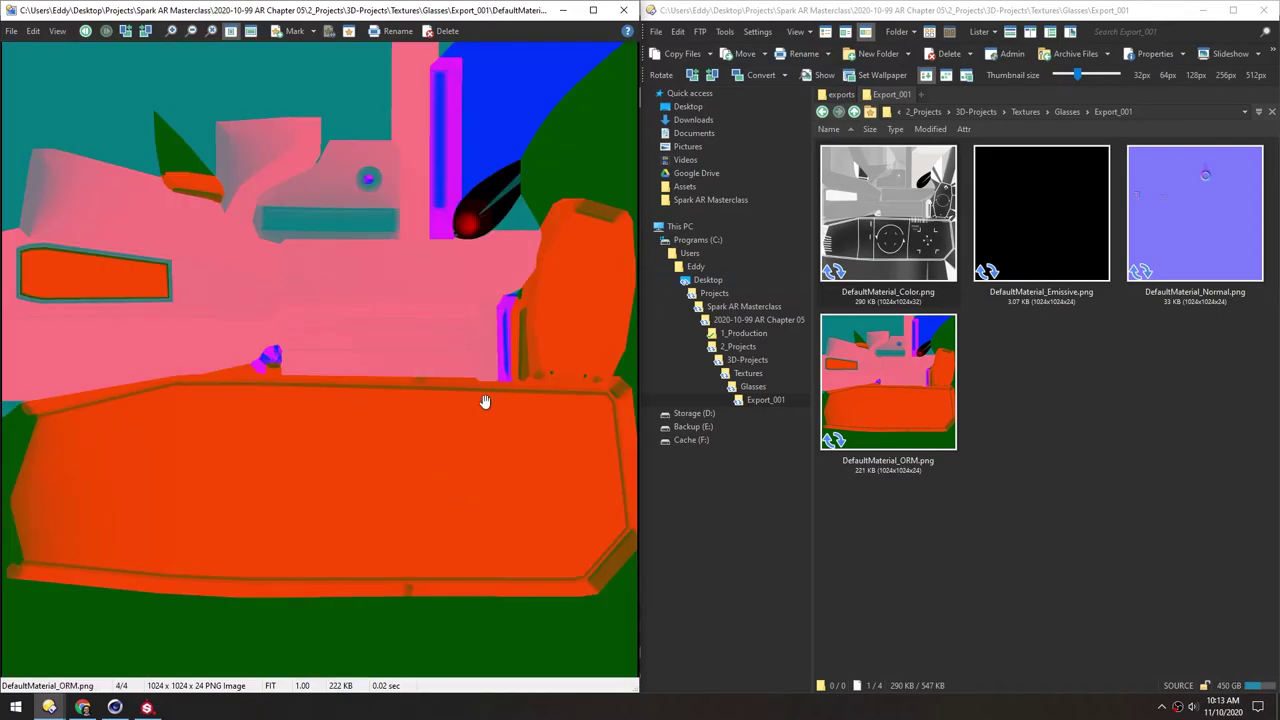
{"action": "key", "text": "Escape"}
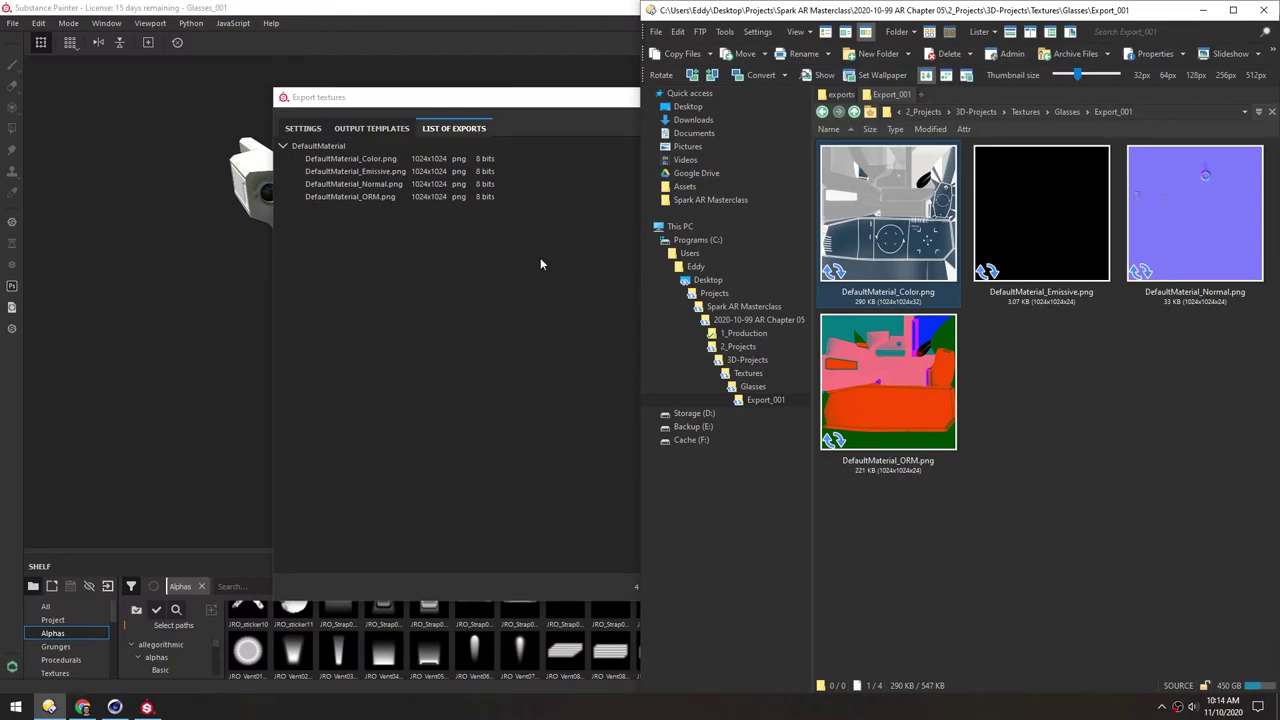
Launch Spark AR Studio, create a project from the face tracker preset and save it as Glasses_001
{"action": "key", "text": "super"}
{"action": "left_click", "coordinate": [382, 398]}
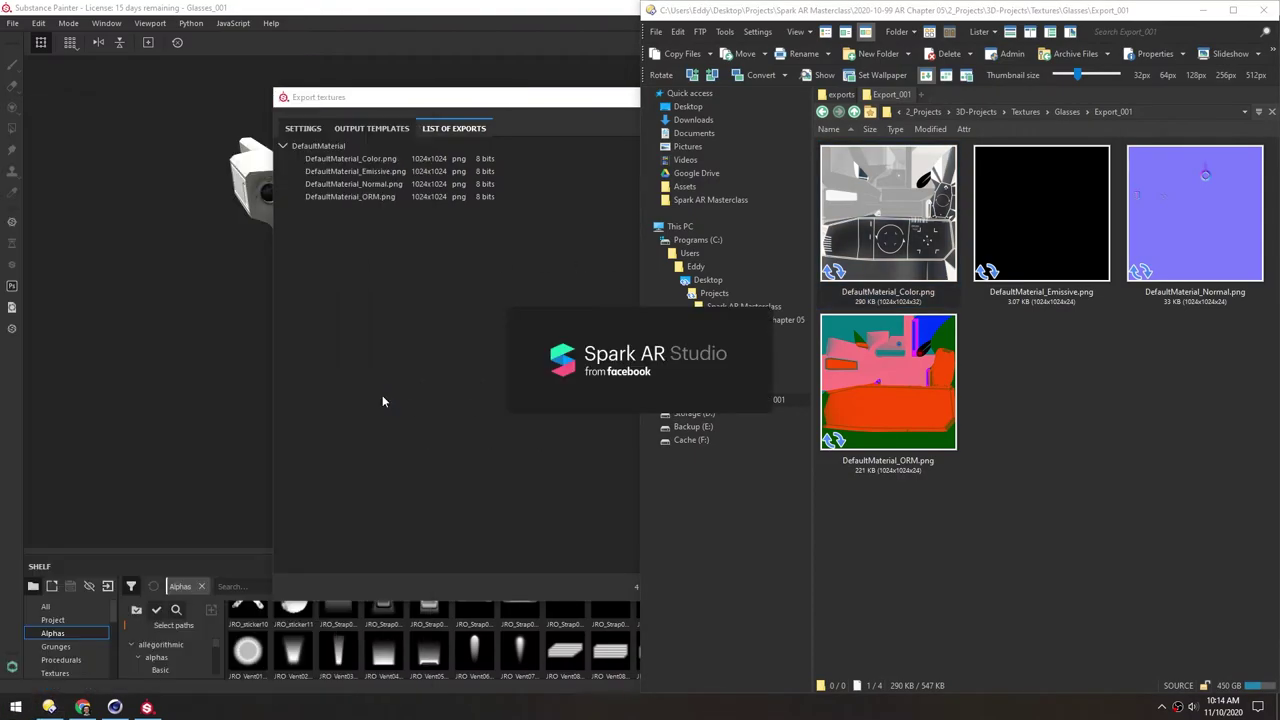
{"action": "left_click", "coordinate": [543, 455]}
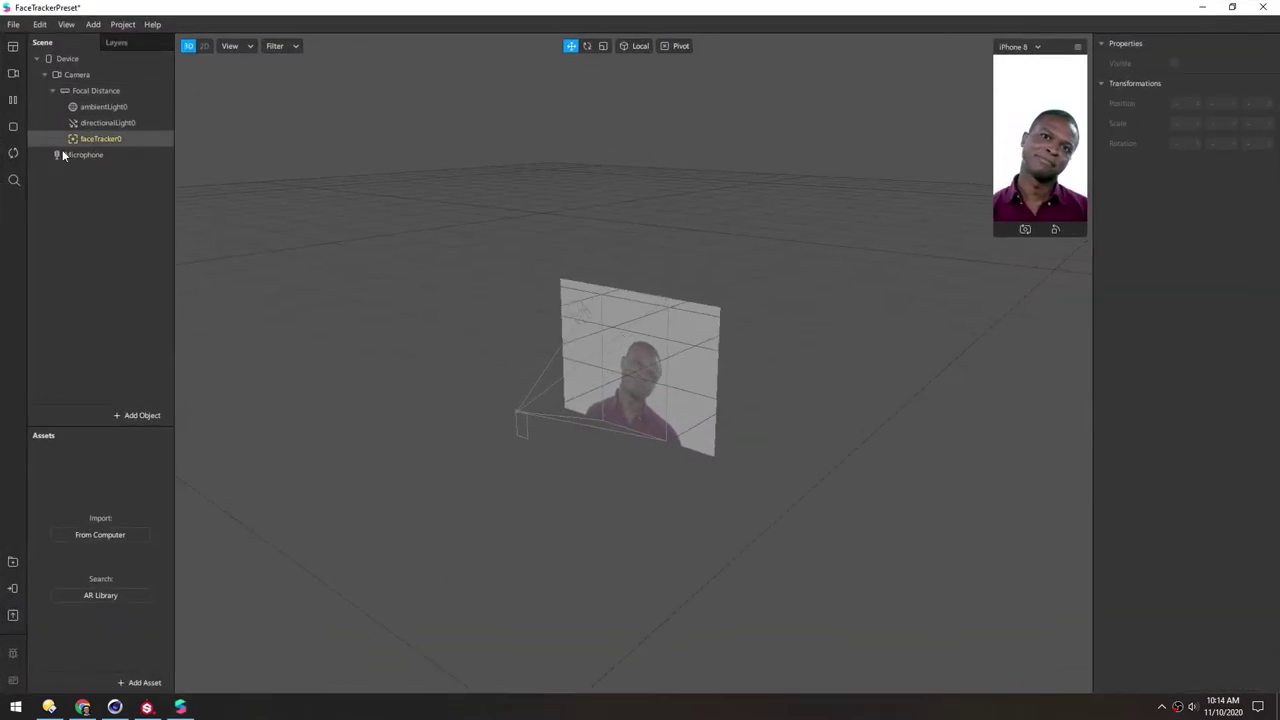
{"action": "left_click", "coordinate": [88, 140]}
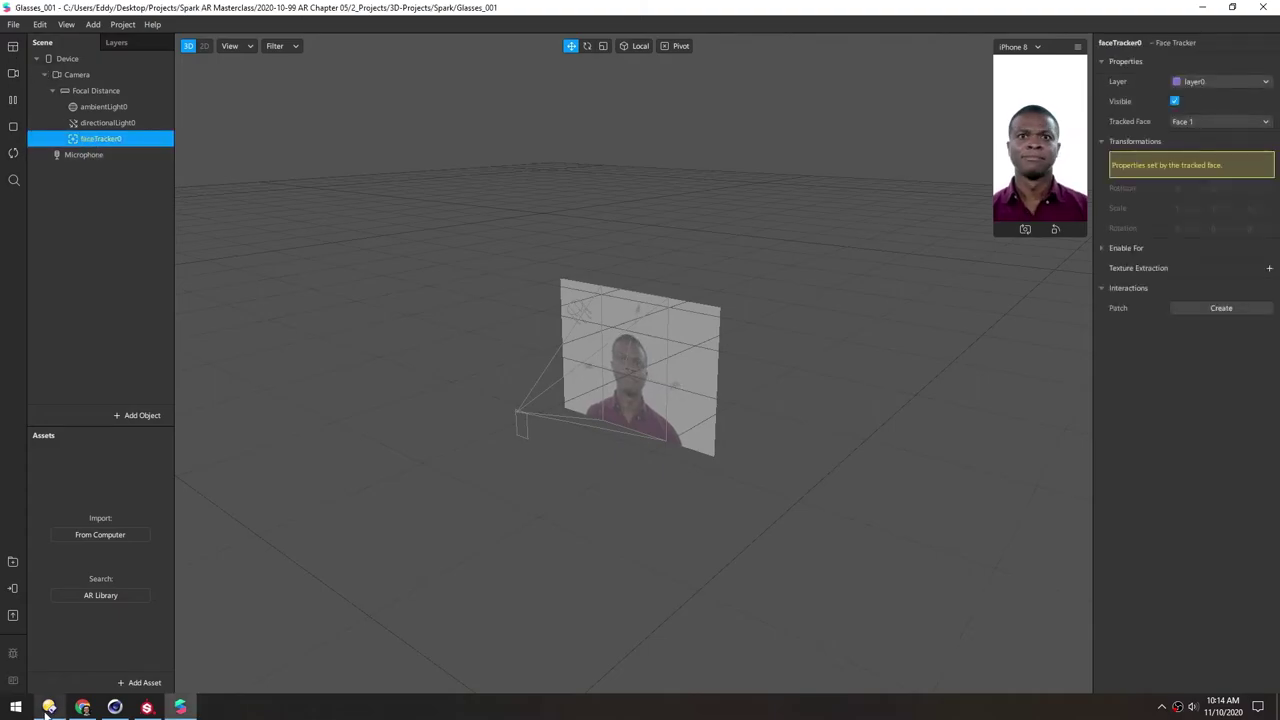
Import the exported DefaultMaterial_Color, DefaultMaterial_ORM and DefaultMaterial_Normal textures from the Export_001 folder into the Spark AR project's assets
{"action": "left_click", "coordinate": [47, 708]}
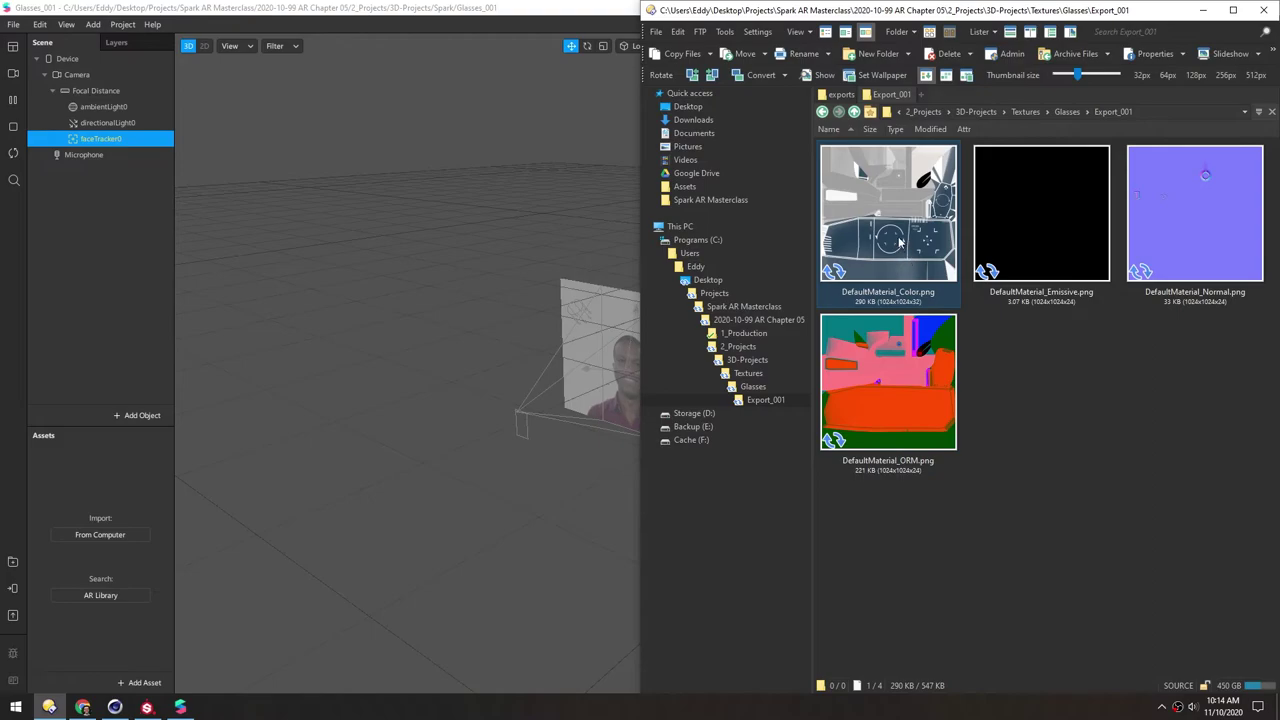
{"action": "left_click", "coordinate": [910, 350], "text": "ctrl"}
{"action": "left_click", "coordinate": [1167, 237], "text": "ctrl"}
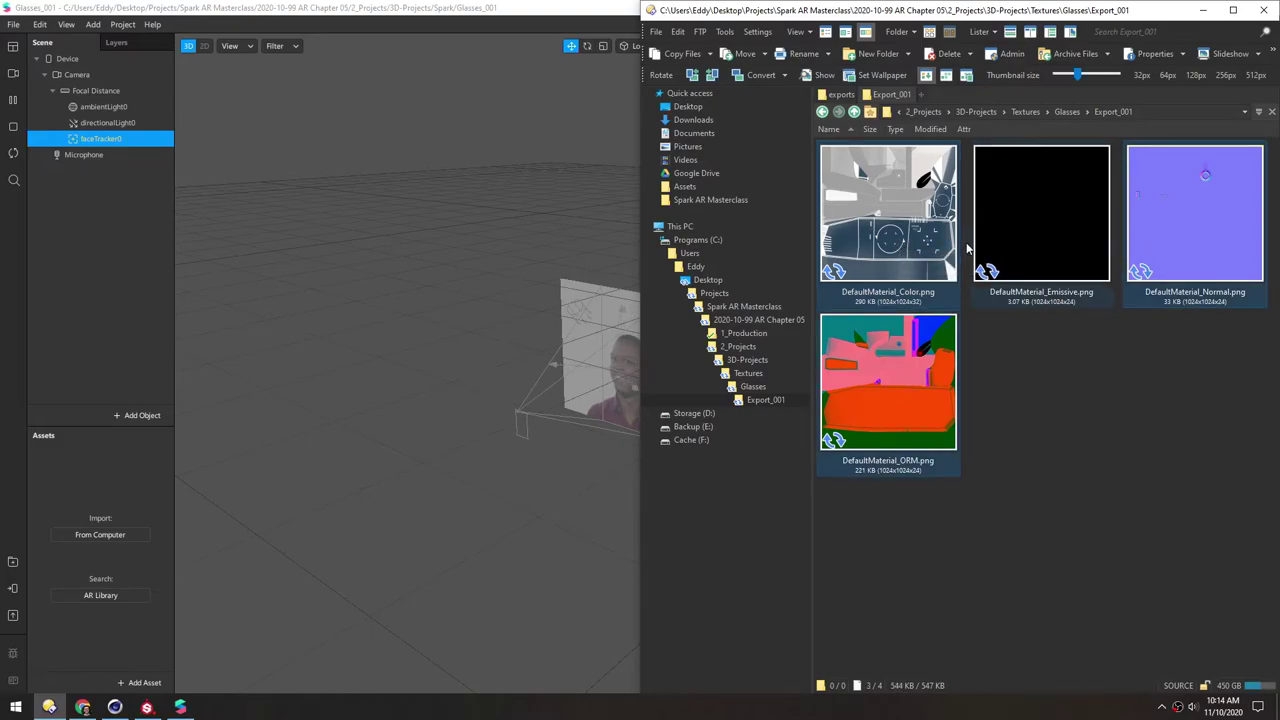
{"action": "left_click_drag", "start_coordinate": [896, 228], "coordinate": [77, 498]}
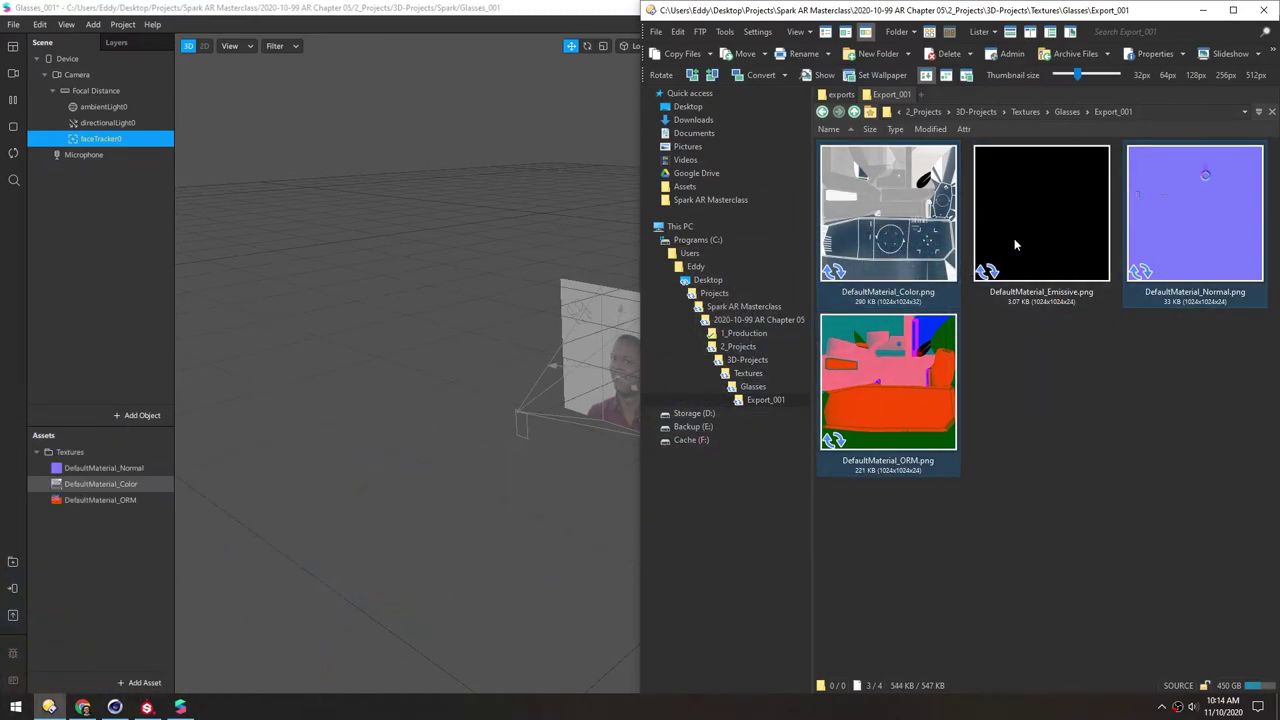
Import the Glasses_005 model from the Models/Glasses/exports folder into the Spark AR project's assets
{"action": "left_click", "coordinate": [986, 117]}
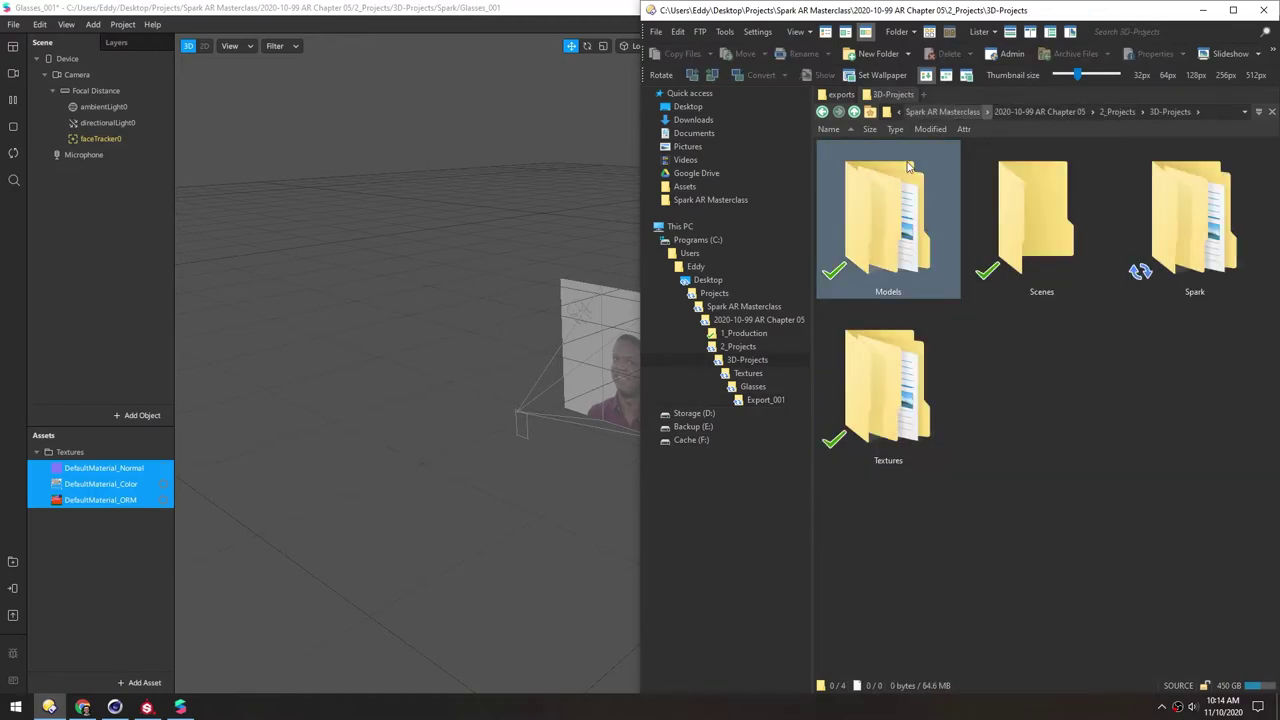
{"action": "double_click", "coordinate": [896, 240]}
{"action": "double_click", "coordinate": [896, 240]}
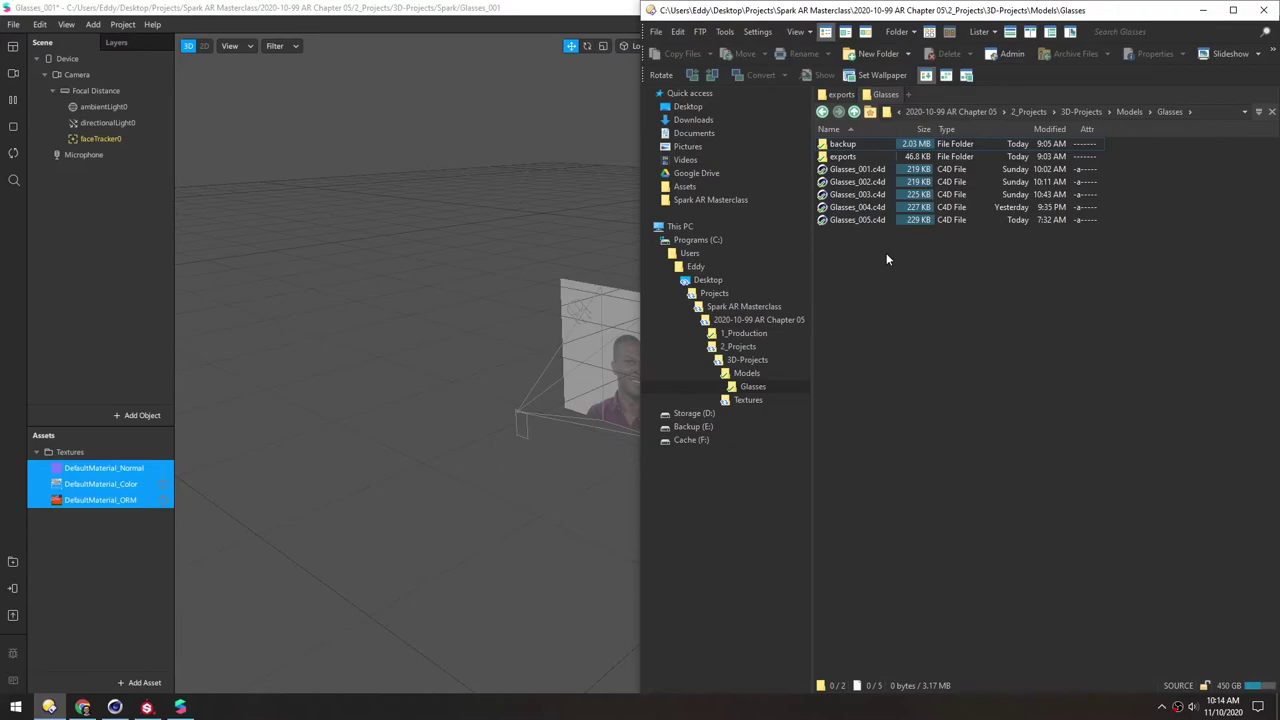
{"action": "double_click", "coordinate": [822, 156]}
{"action": "left_click_drag", "start_coordinate": [821, 147], "coordinate": [78, 555]}
{"action": "left_click", "coordinate": [77, 555]}
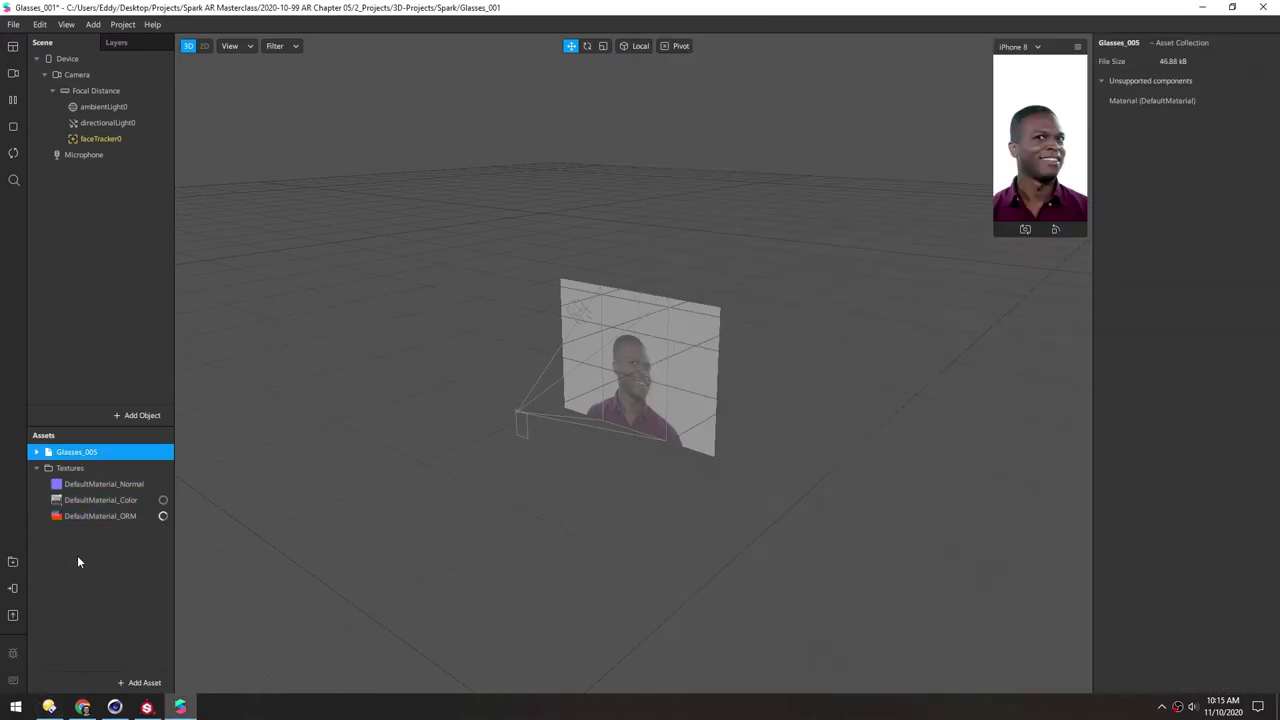
Place the Glasses_005 model from the assets into the scene as a child of faceTracker0
{"action": "left_click", "coordinate": [37, 452]}
{"action": "left_click", "coordinate": [55, 468]}
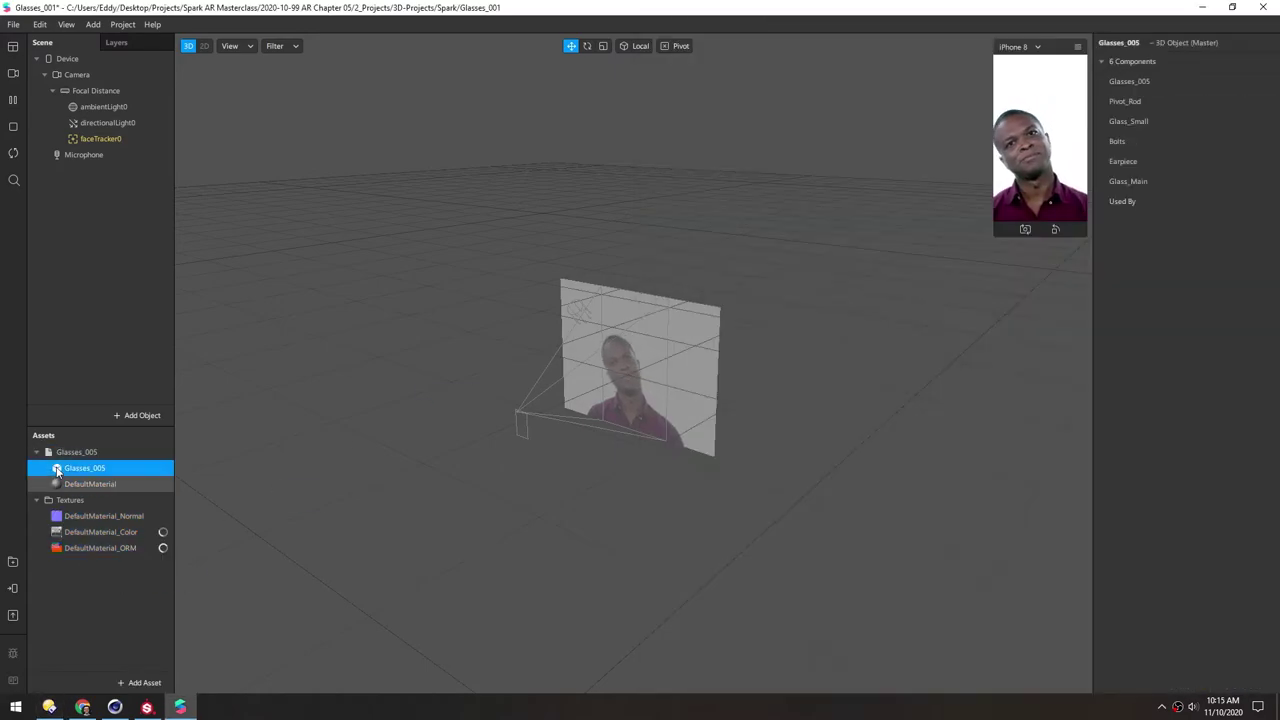
{"action": "left_click_drag", "start_coordinate": [57, 470], "coordinate": [100, 140]}
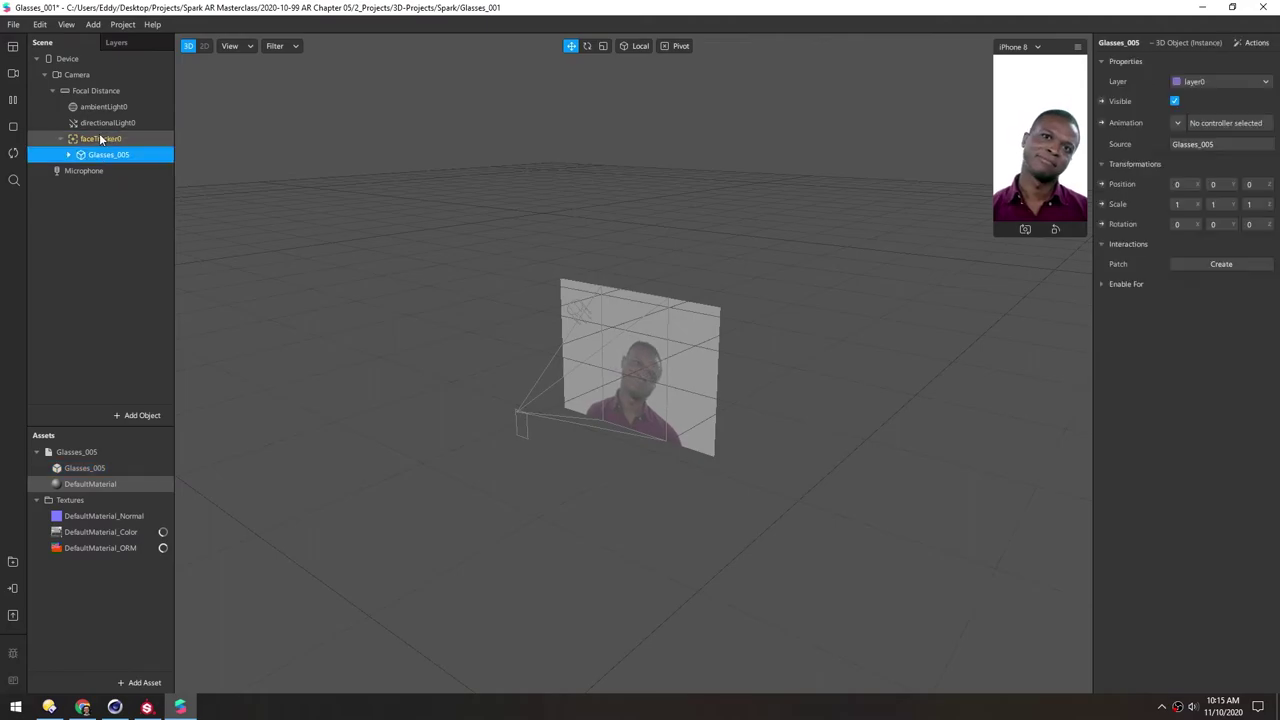
{"action": "scroll", "coordinate": [588, 395], "scroll_direction": "up", "scroll_amount": 5}
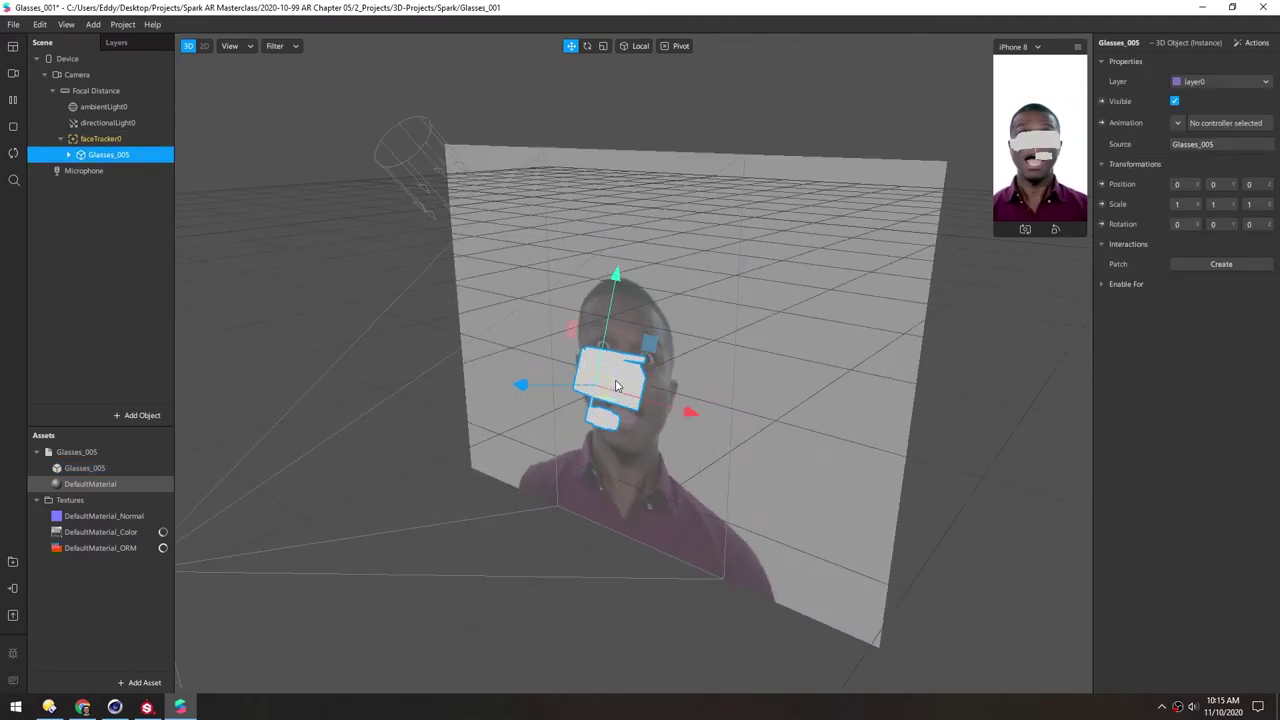
{"action": "left_click_drag", "start_coordinate": [674, 395], "coordinate": [670, 399], "text": "alt"}
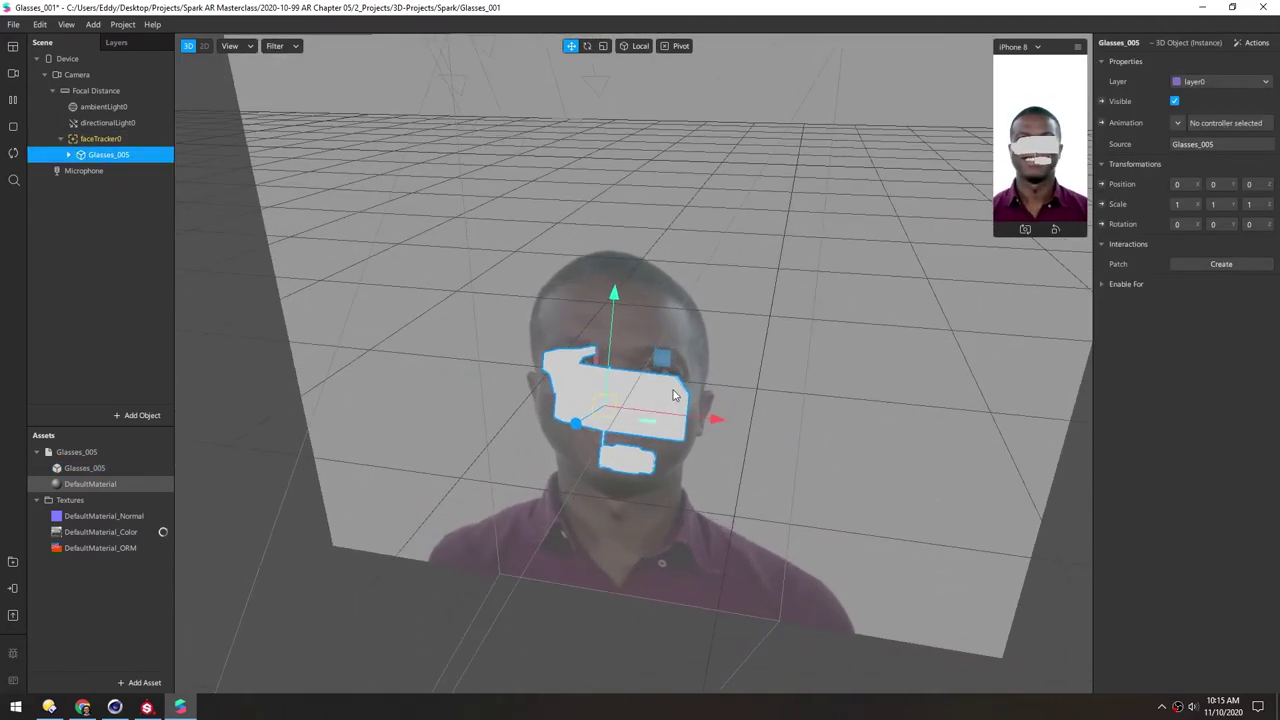
Add a face mesh under faceTracker0 and pause the preview video
{"action": "right_click", "coordinate": [94, 141]}
{"action": "mouse_move", "coordinate": [161, 154]}
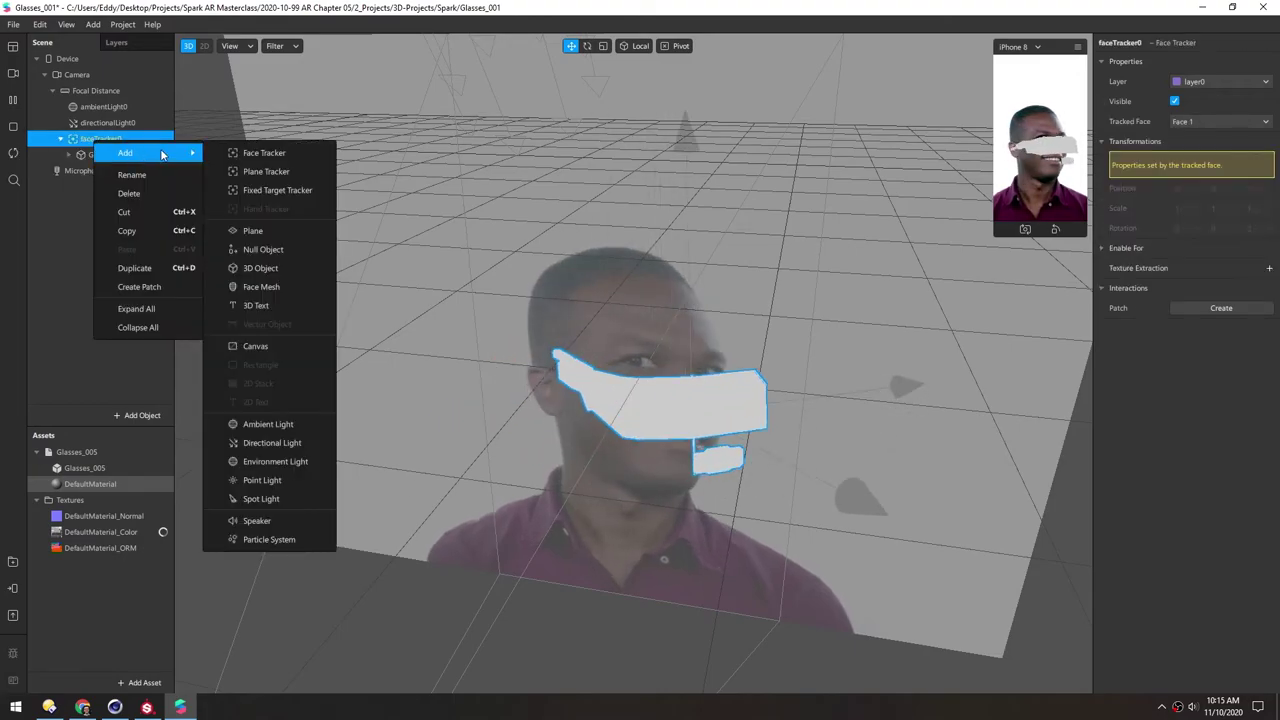
{"action": "left_click", "coordinate": [270, 286]}
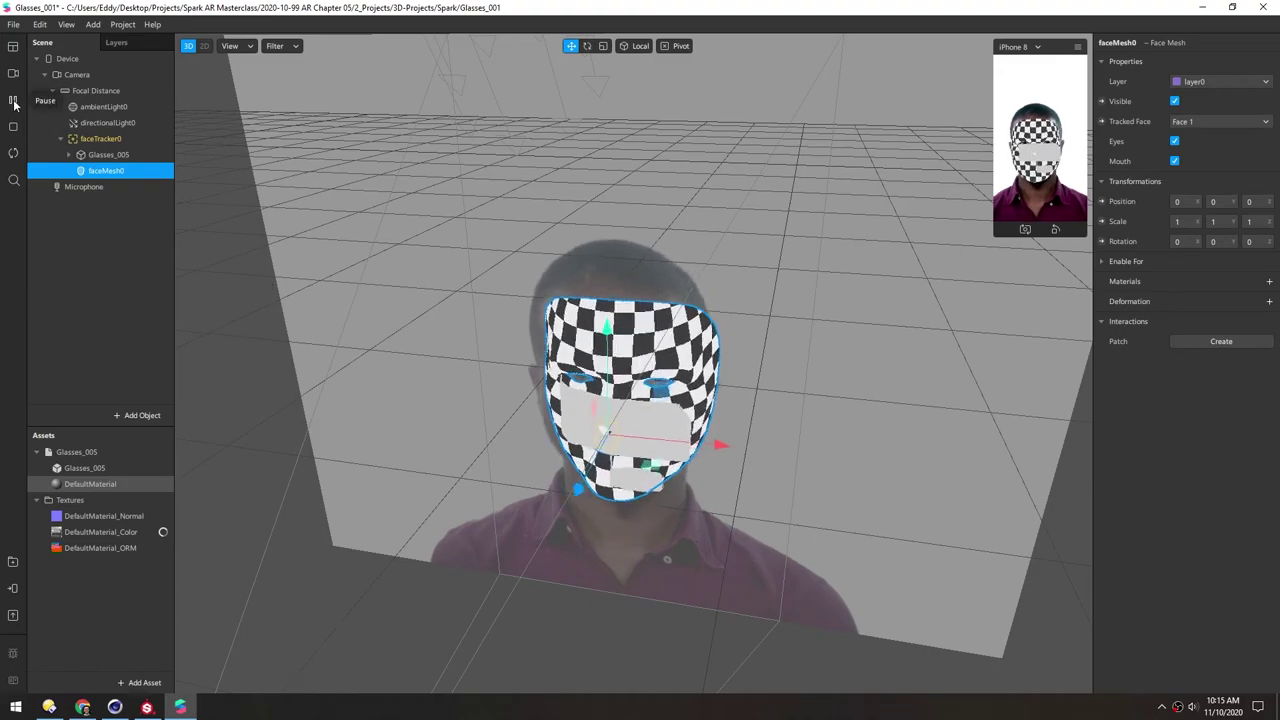
{"action": "left_click", "coordinate": [13, 100]}
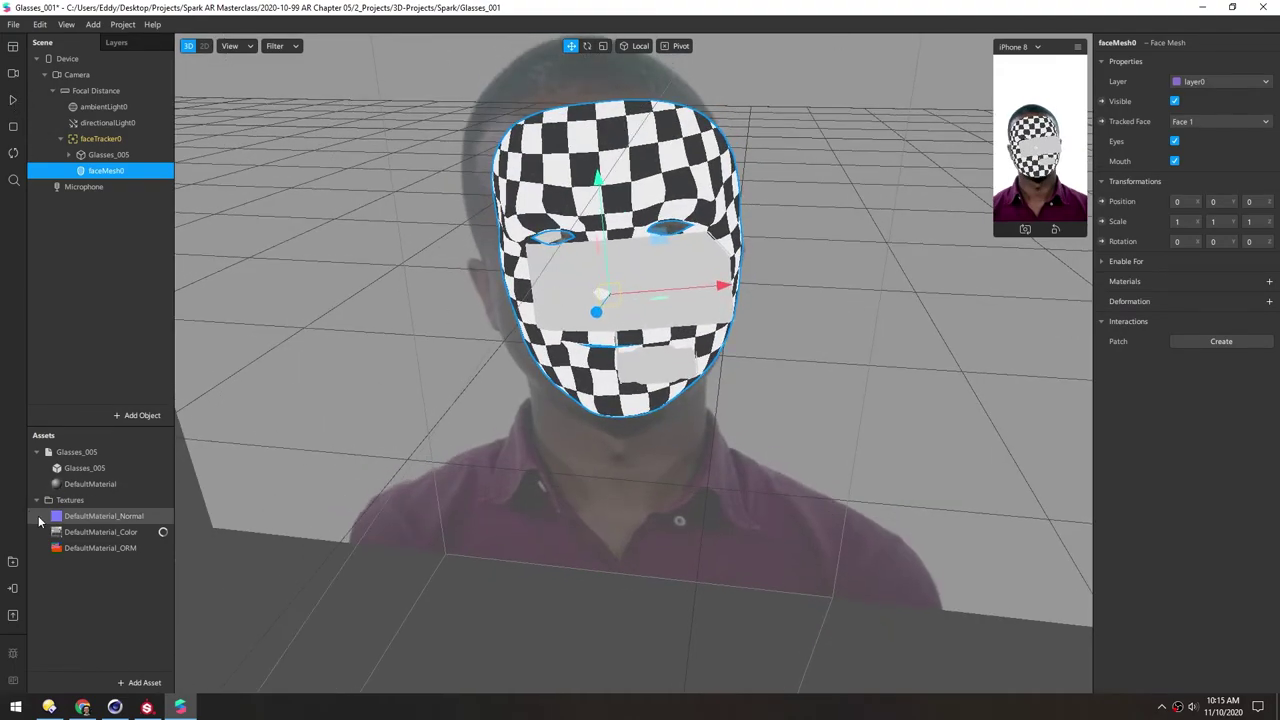
Set DefaultMaterial's shader type to Physically-Based and assign DefaultMaterial_Color as its albedo texture
{"action": "left_click", "coordinate": [55, 485]}
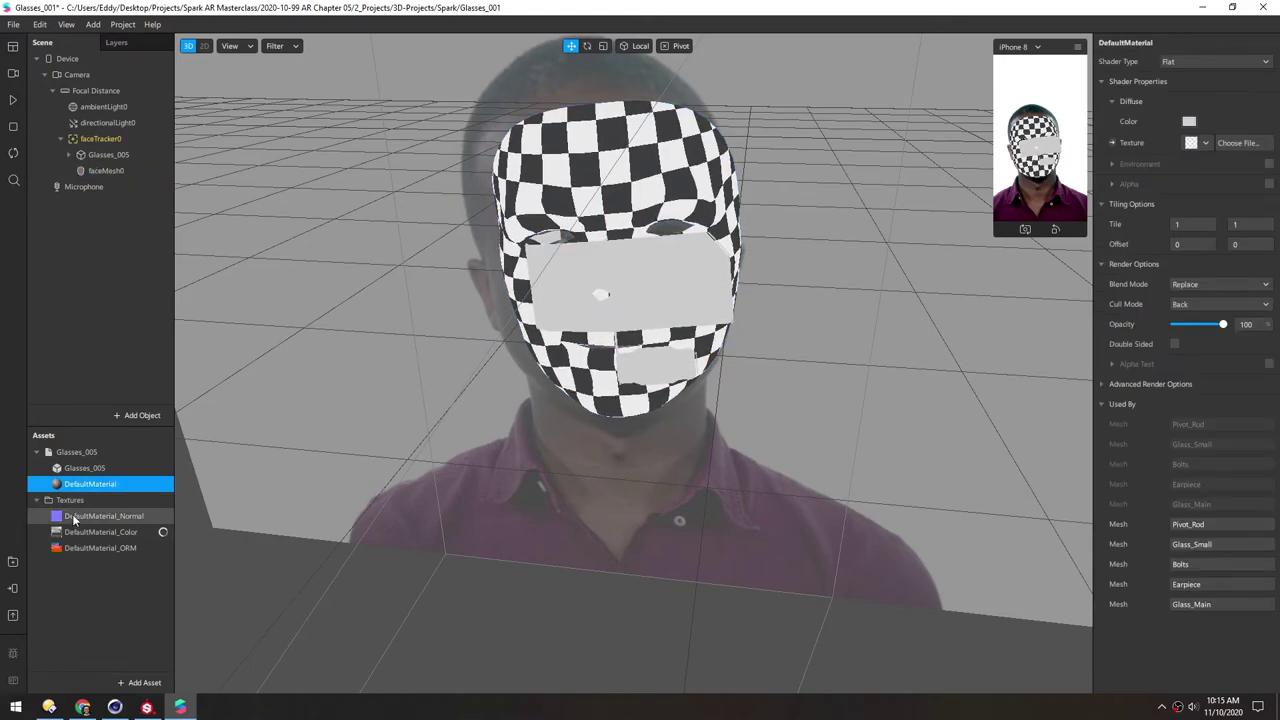
{"action": "left_click", "coordinate": [1203, 63]}
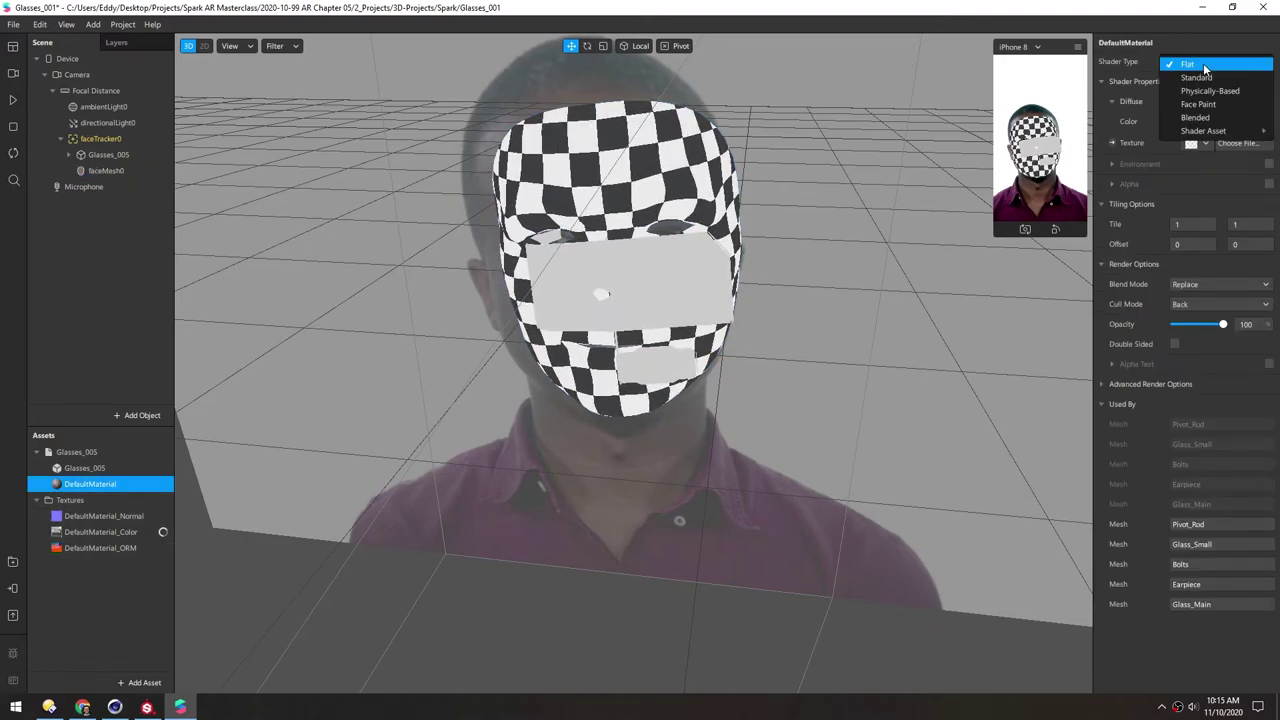
{"action": "left_click", "coordinate": [1200, 92]}
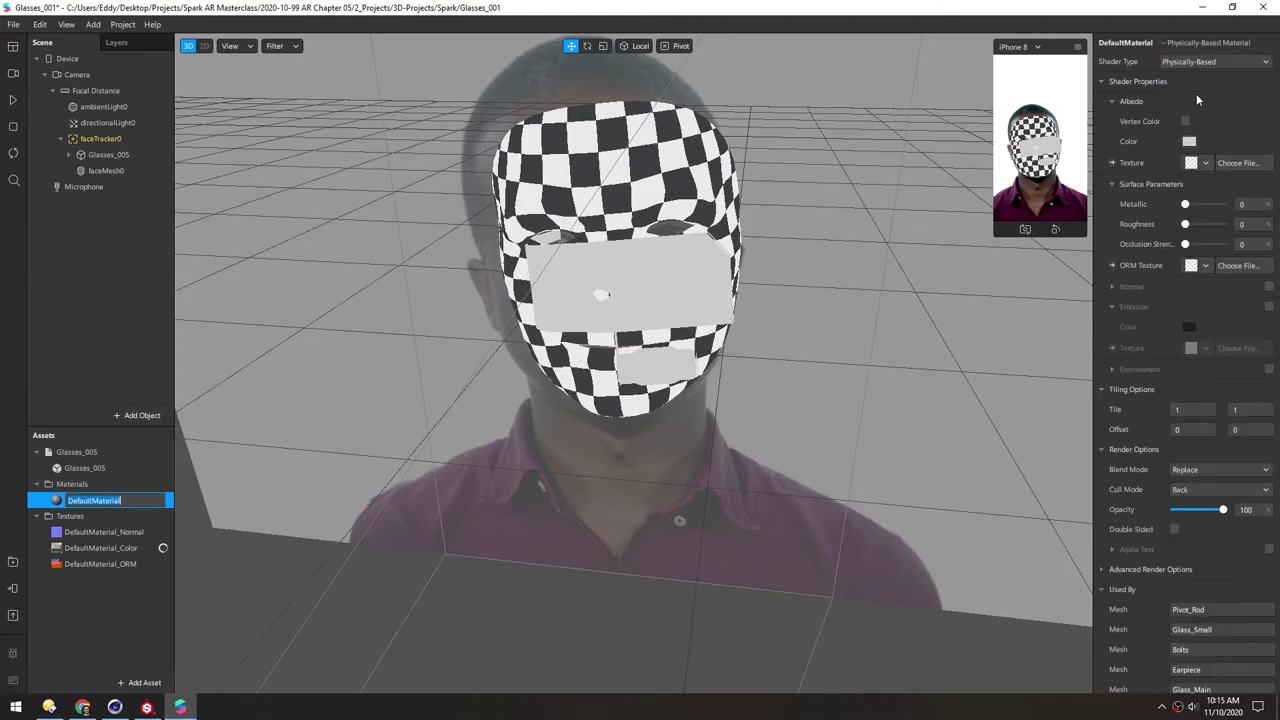
{"action": "left_click", "coordinate": [1206, 164]}
{"action": "left_click", "coordinate": [1203, 185]}
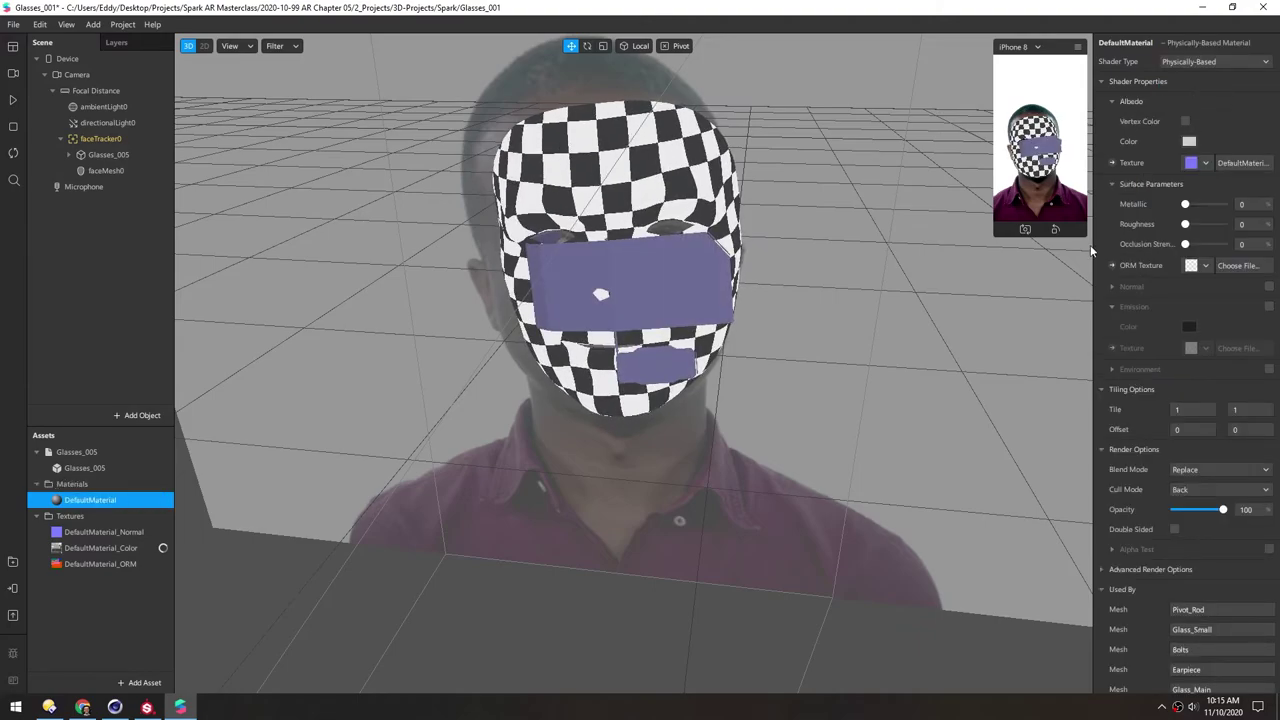
{"action": "left_click_drag", "start_coordinate": [1092, 250], "coordinate": [999, 248]}
{"action": "left_click", "coordinate": [1146, 163]}
{"action": "left_click", "coordinate": [1194, 204]}
Assign DefaultMaterial_ORM as DefaultMaterial's ORM texture, enable its normal map and assign DefaultMaterial_Normal to it
{"action": "left_click", "coordinate": [1146, 265]}
{"action": "left_click", "coordinate": [1178, 324]}
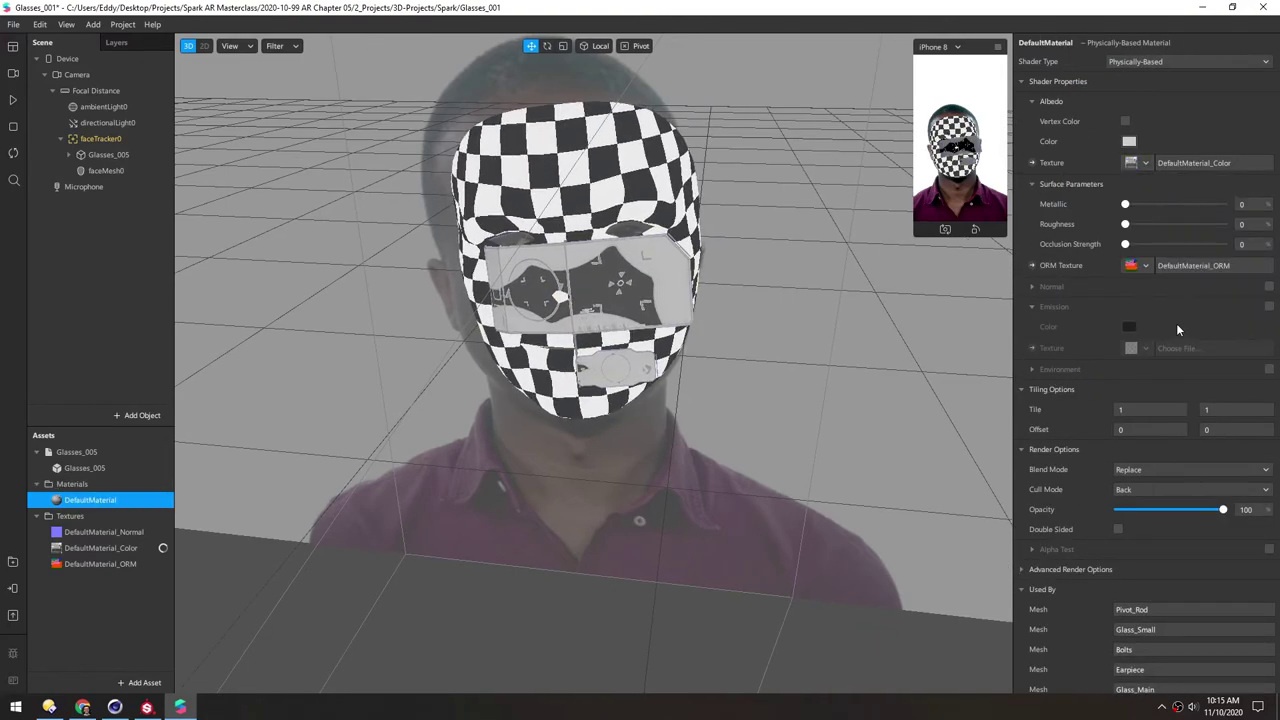
{"action": "left_click", "coordinate": [1268, 286]}
{"action": "left_click", "coordinate": [1171, 308]}
{"action": "left_click", "coordinate": [1181, 340]}
Shift the Glasses_005 object sideways on the face mesh to an X position of about -0.027
{"action": "left_click_drag", "start_coordinate": [600, 330], "coordinate": [747, 212]}
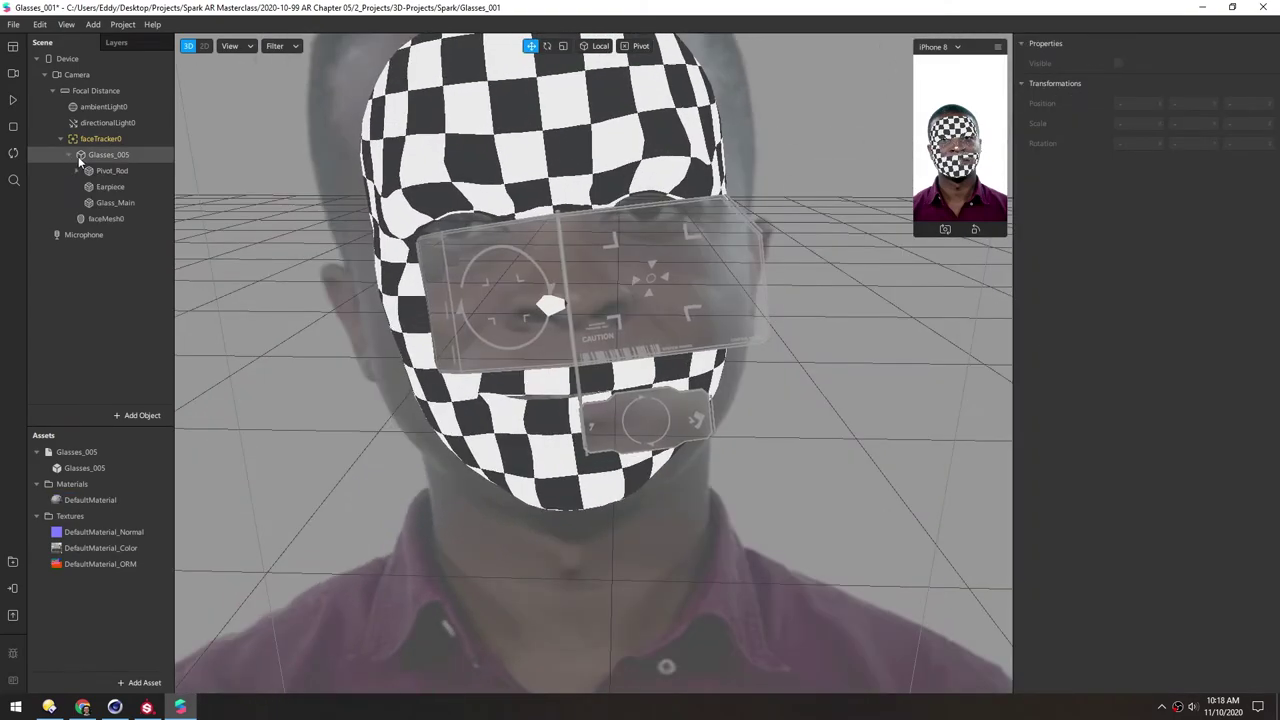
{"action": "left_click", "coordinate": [98, 155]}
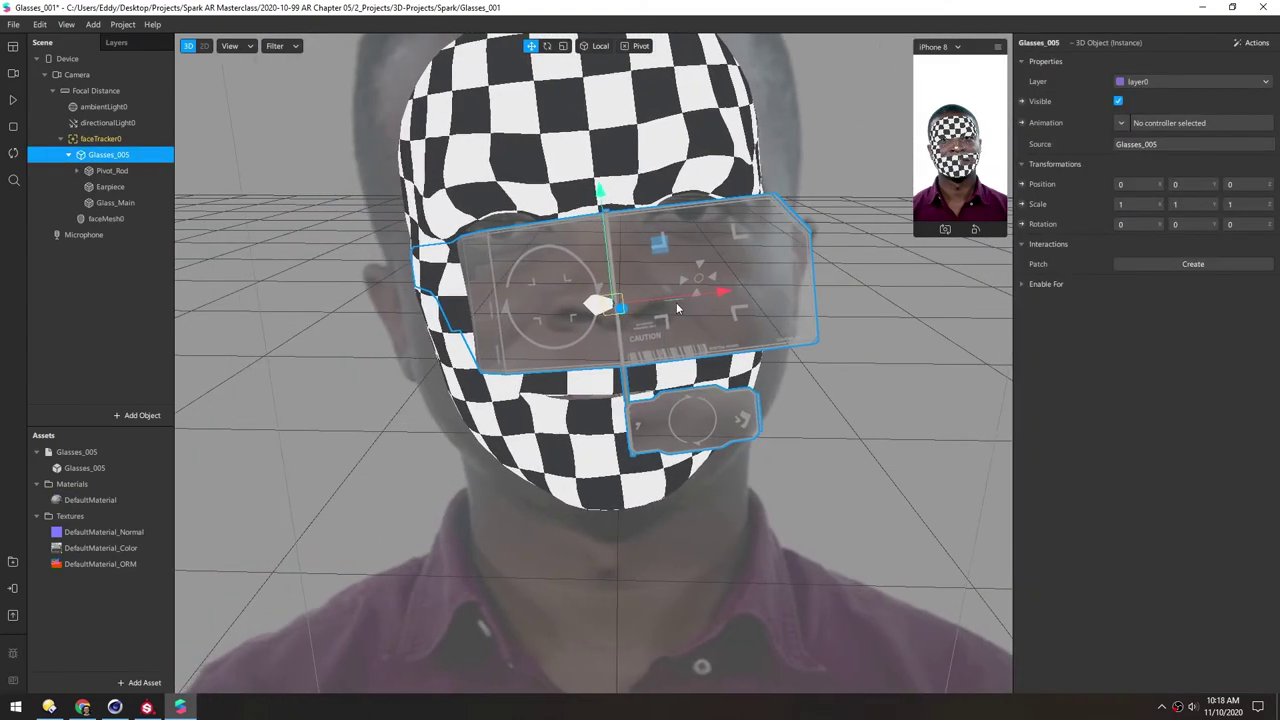
{"action": "left_click_drag", "start_coordinate": [651, 292], "coordinate": [630, 298]}
{"action": "left_click_drag", "start_coordinate": [514, 280], "coordinate": [552, 255], "text": "alt"}
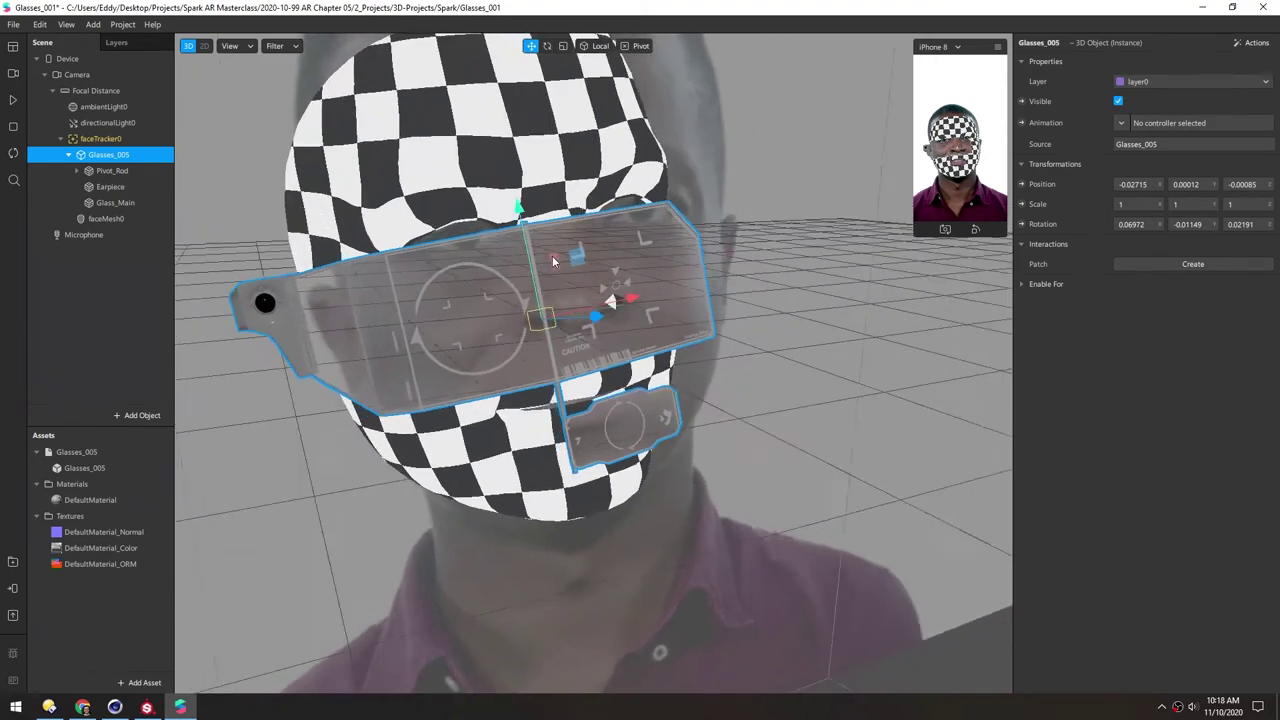
Scale Glasses_005 uniformly to 0.49 and move it over the eye, to about X -0.057, Y 0.021
{"action": "scroll", "coordinate": [600, 318], "scroll_direction": "down", "scroll_amount": 3}
{"action": "left_click_drag", "start_coordinate": [604, 320], "coordinate": [400, 280], "text": "alt"}
{"action": "key", "text": "r"}
{"action": "left_click_drag", "start_coordinate": [652, 355], "coordinate": [572, 355]}
{"action": "key", "text": "w"}
{"action": "left_click_drag", "start_coordinate": [693, 297], "coordinate": [630, 254]}
{"action": "left_click_drag", "start_coordinate": [572, 328], "coordinate": [592, 318], "text": "alt"}
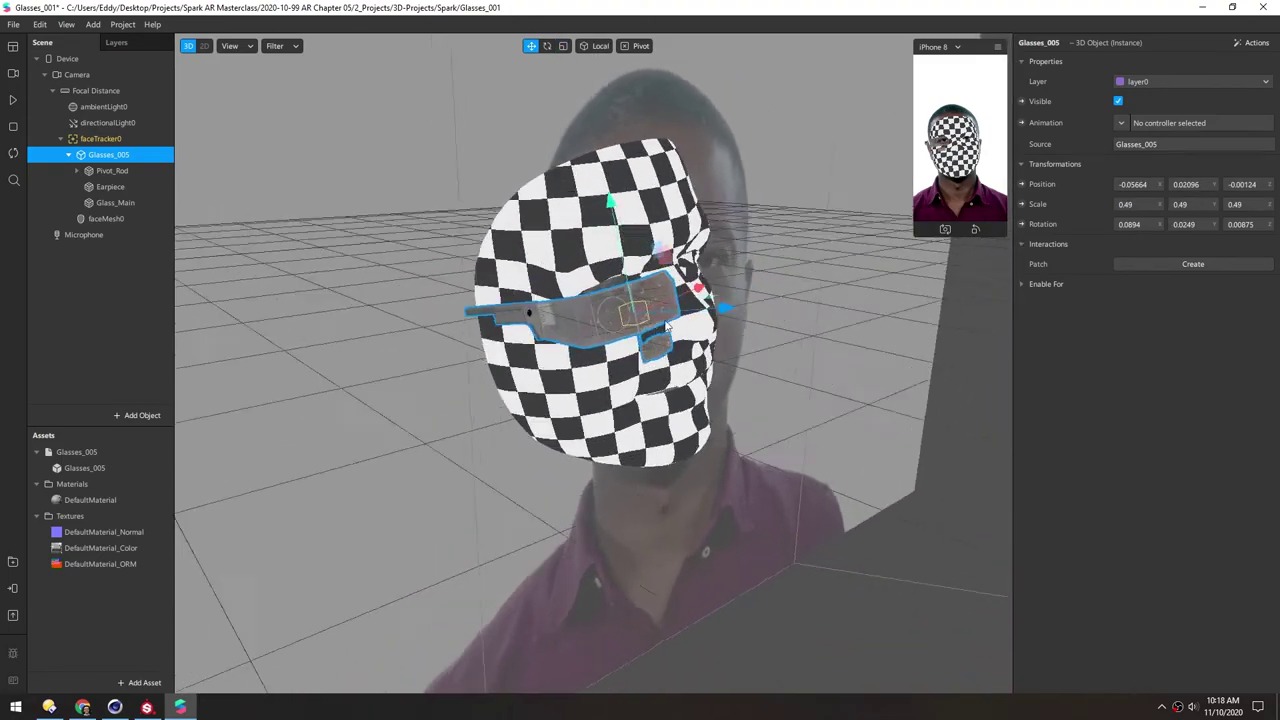
{"action": "scroll", "coordinate": [590, 316], "scroll_direction": "up", "scroll_amount": 3}
{"action": "scroll", "coordinate": [560, 312], "scroll_direction": "up", "scroll_amount": 5}
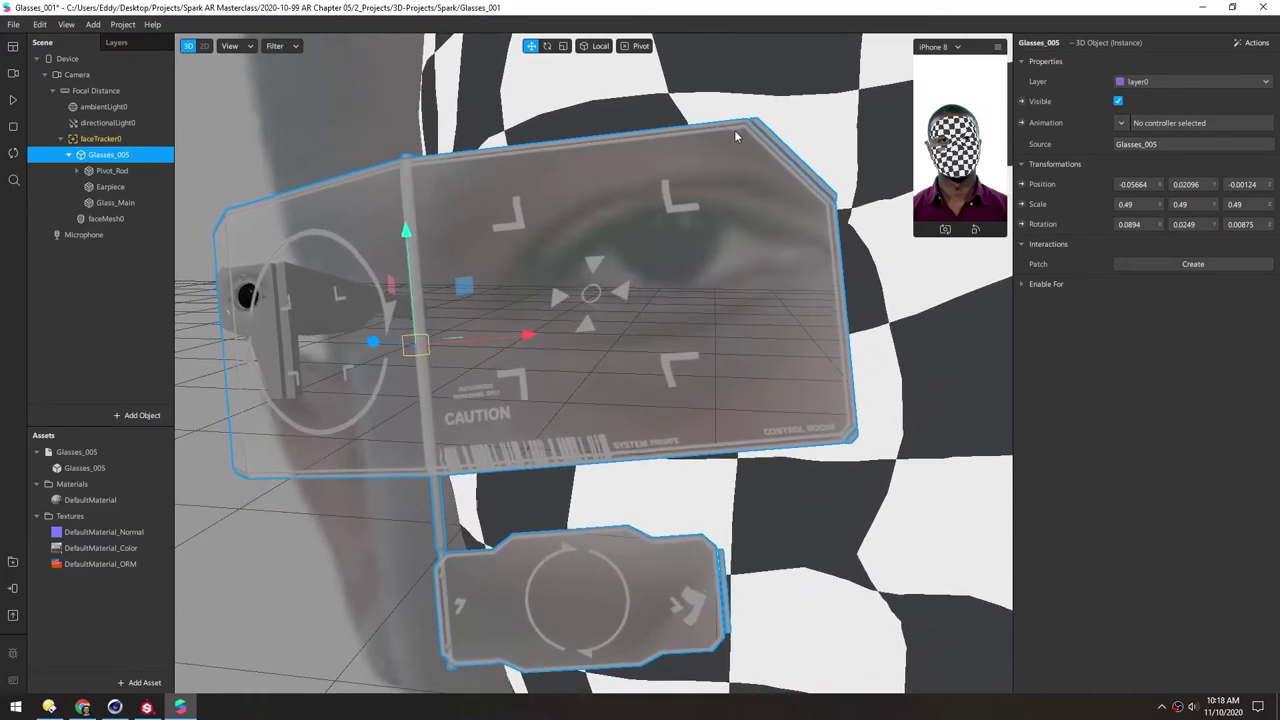
{"action": "scroll", "coordinate": [746, 264], "scroll_direction": "down", "scroll_amount": 3}
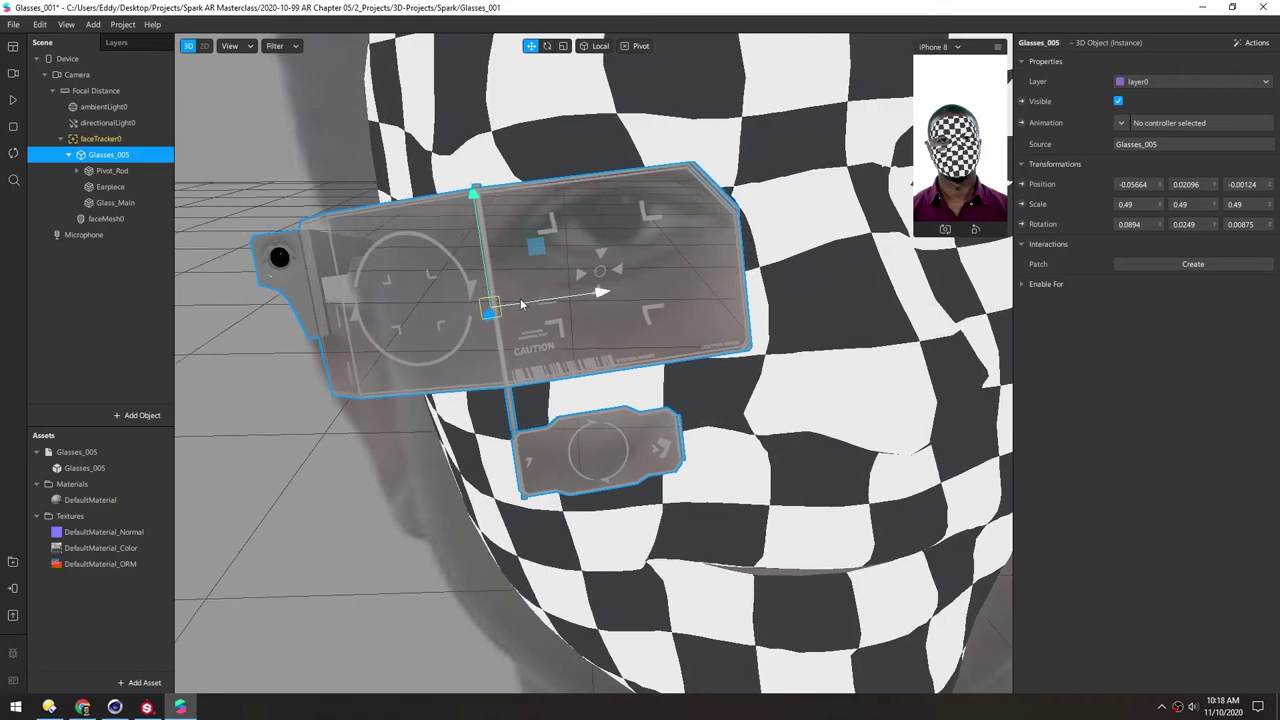
Switch to Substance Painter and export the triangulated mesh without displacement as Glasses_002_Substance.obj in the Glasses exports folder
{"action": "left_click", "coordinate": [146, 708]}
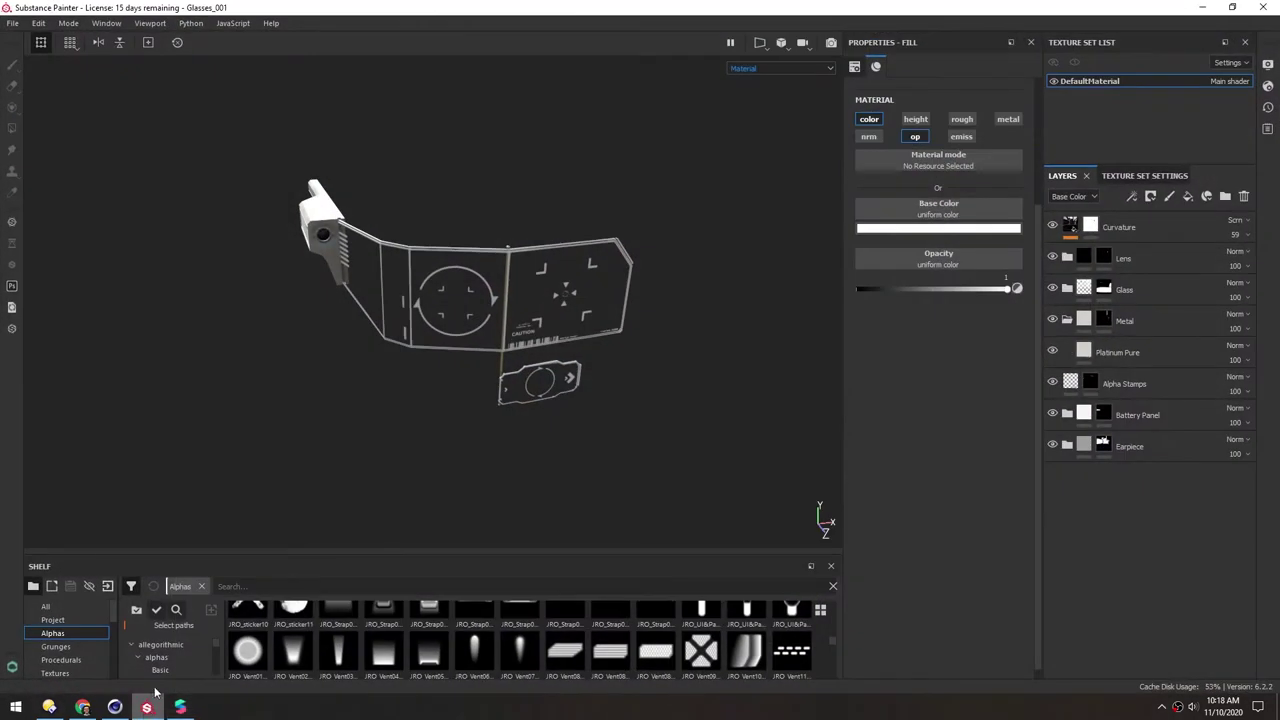
{"action": "left_click", "coordinate": [12, 24]}
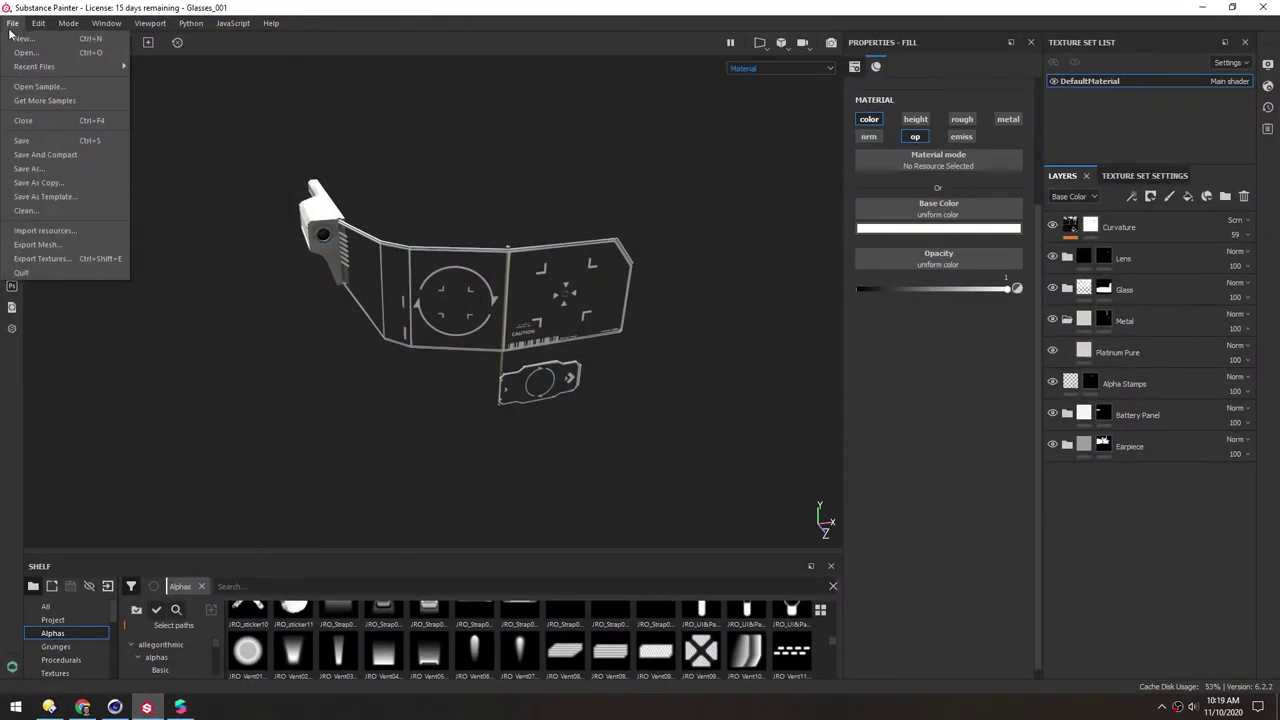
{"action": "left_click", "coordinate": [37, 245]}
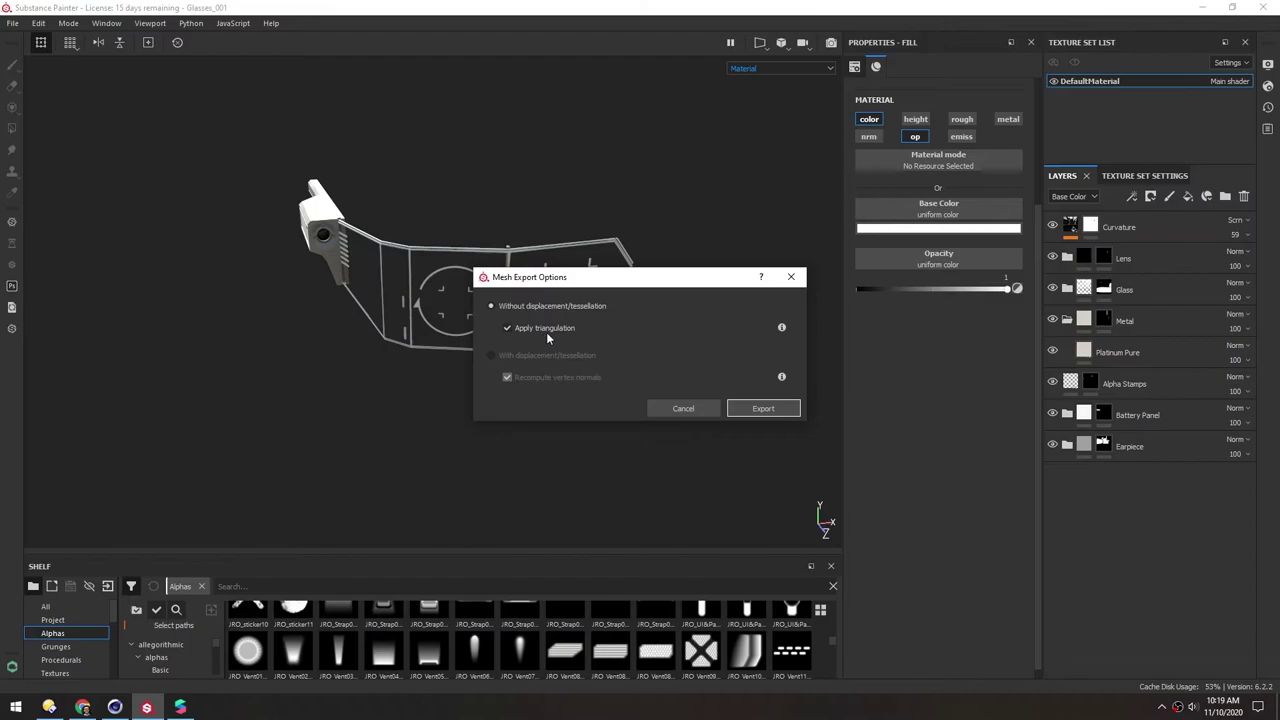
{"action": "left_click", "coordinate": [762, 408]}
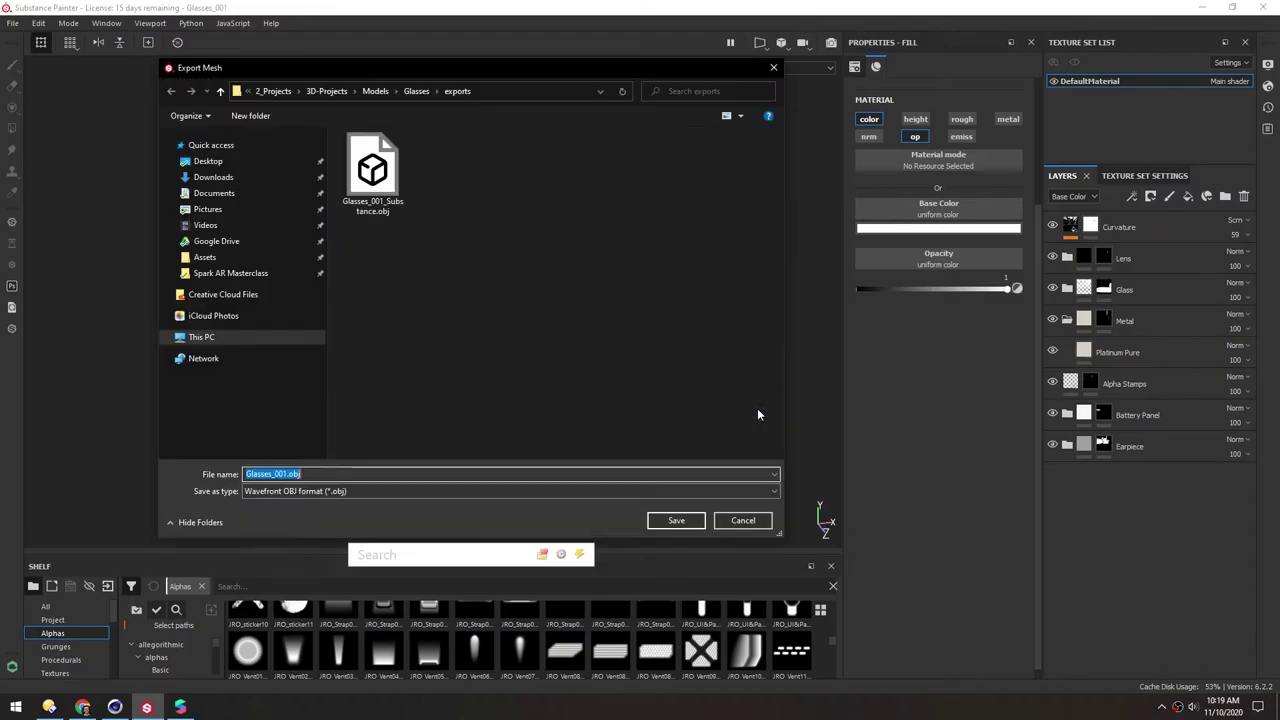
{"action": "double_click", "coordinate": [380, 185]}
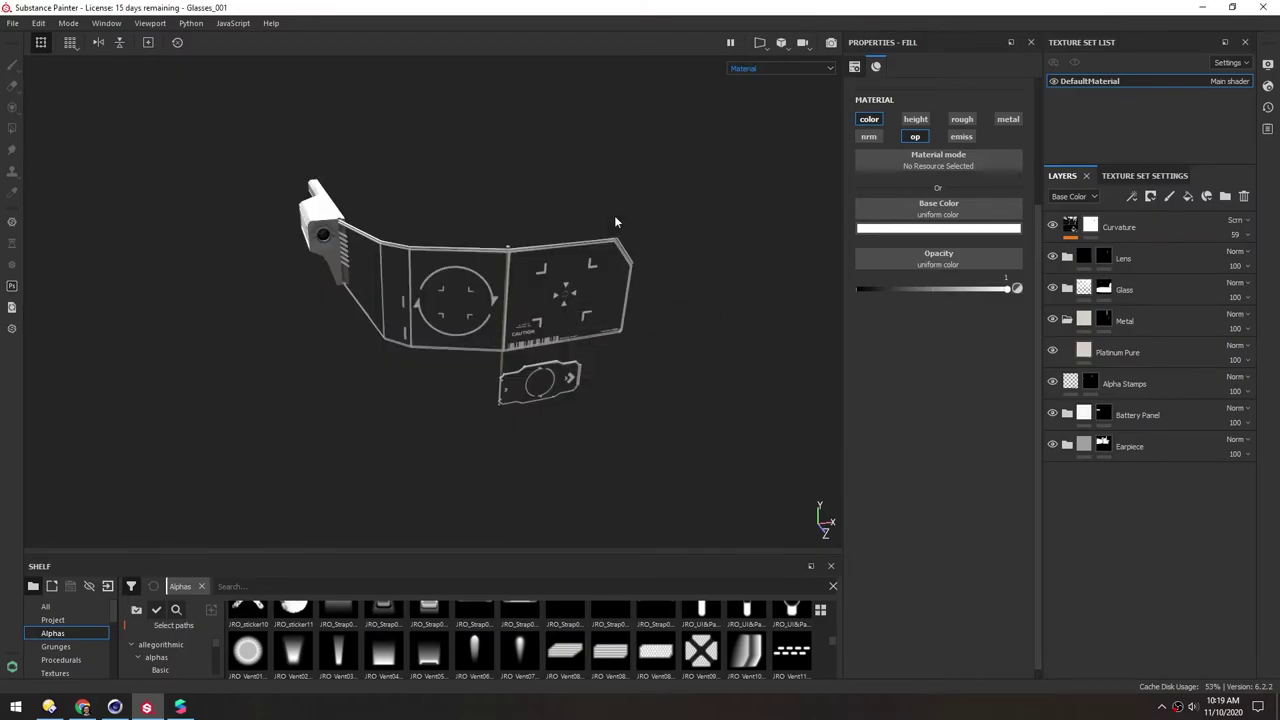
Switch back to Spark AR Studio, import Glasses_002_Substance.obj from the exports folder and place the model under faceTracker0
{"action": "left_click", "coordinate": [180, 707]}
{"action": "left_click", "coordinate": [49, 707]}
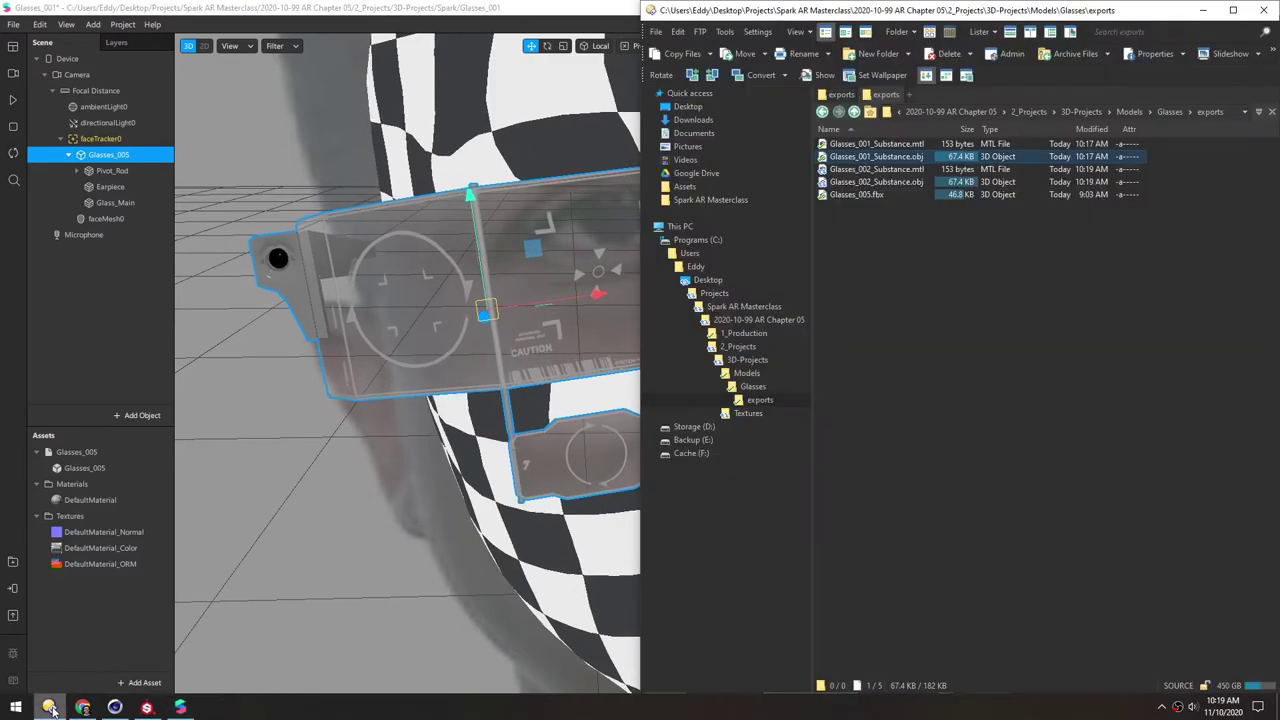
{"action": "left_click_drag", "start_coordinate": [876, 181], "coordinate": [126, 590]}
{"action": "left_click", "coordinate": [64, 502]}
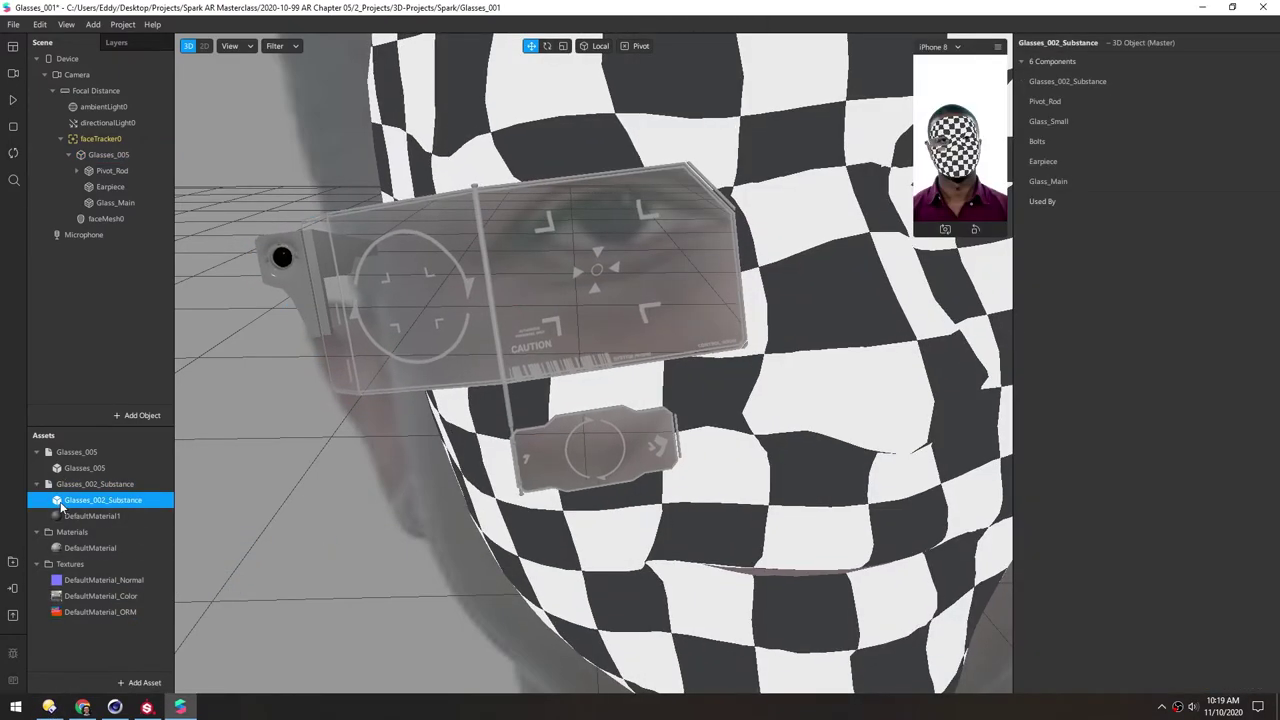
{"action": "left_click_drag", "start_coordinate": [59, 505], "coordinate": [96, 138]}
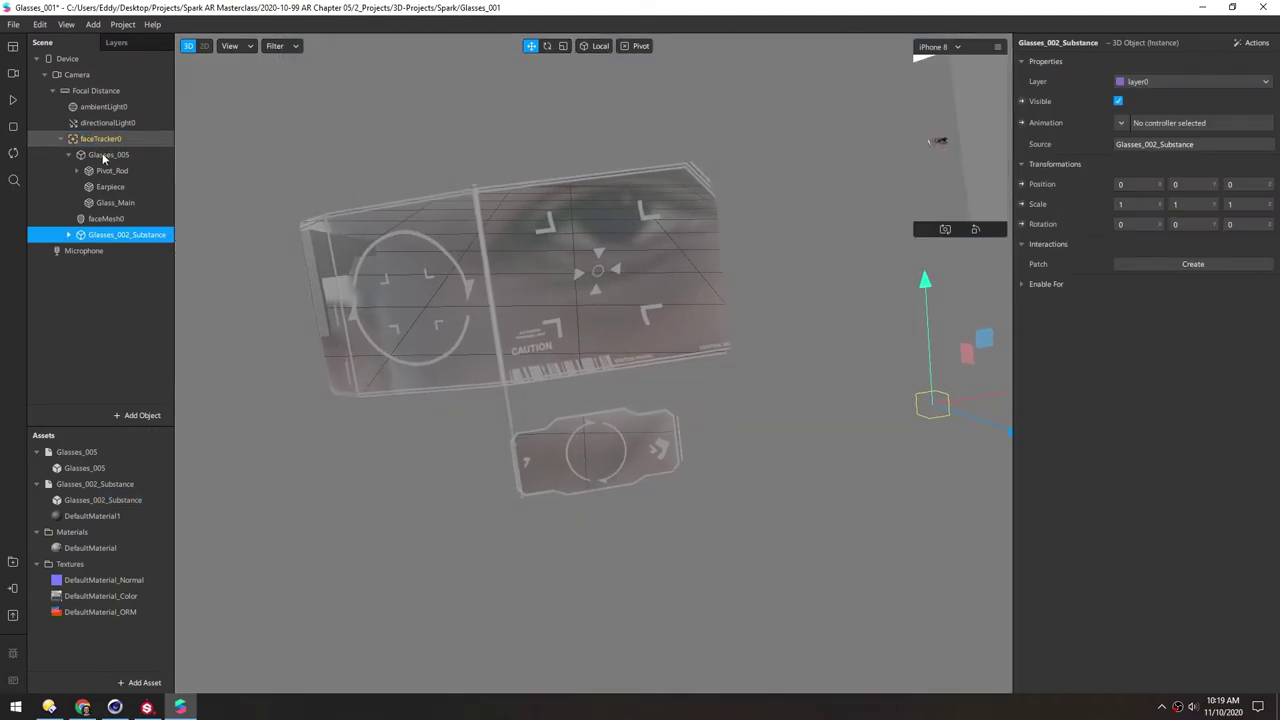
Delete Glasses_005 from the scene and from the assets, including its file in the project folder
{"action": "left_click", "coordinate": [103, 157]}
{"action": "key", "text": "Delete"}
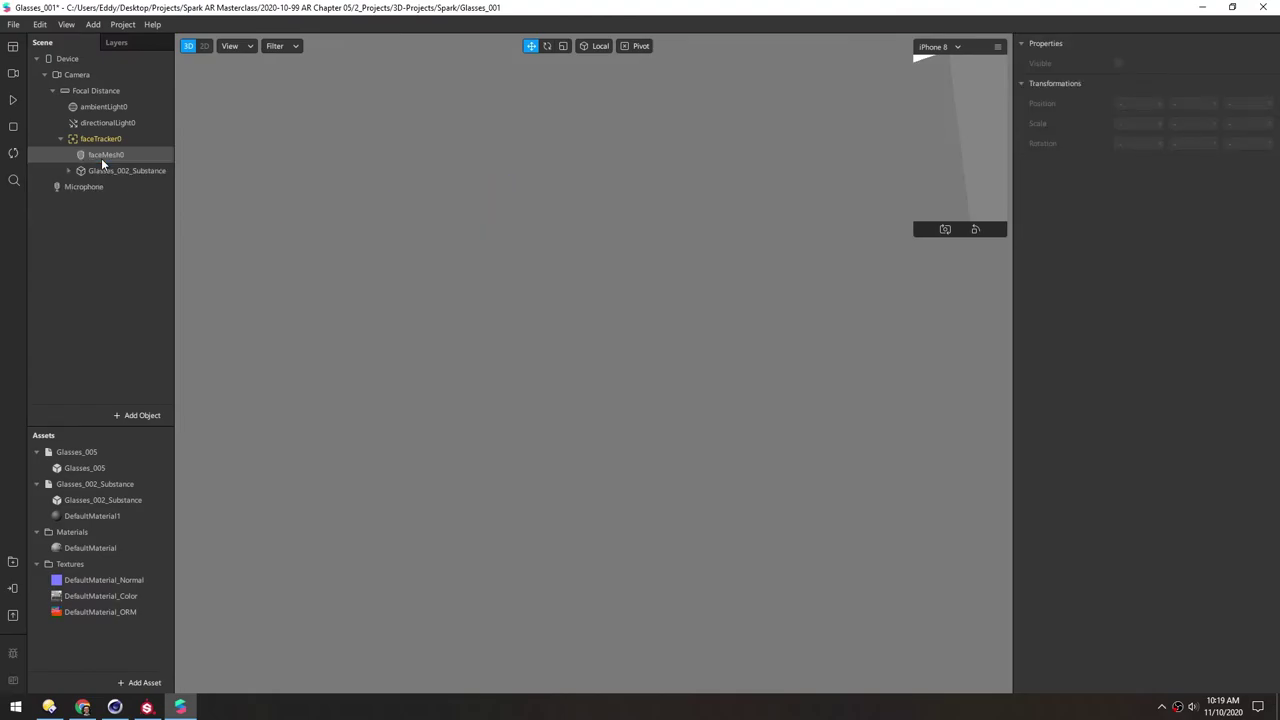
{"action": "left_click", "coordinate": [69, 171]}
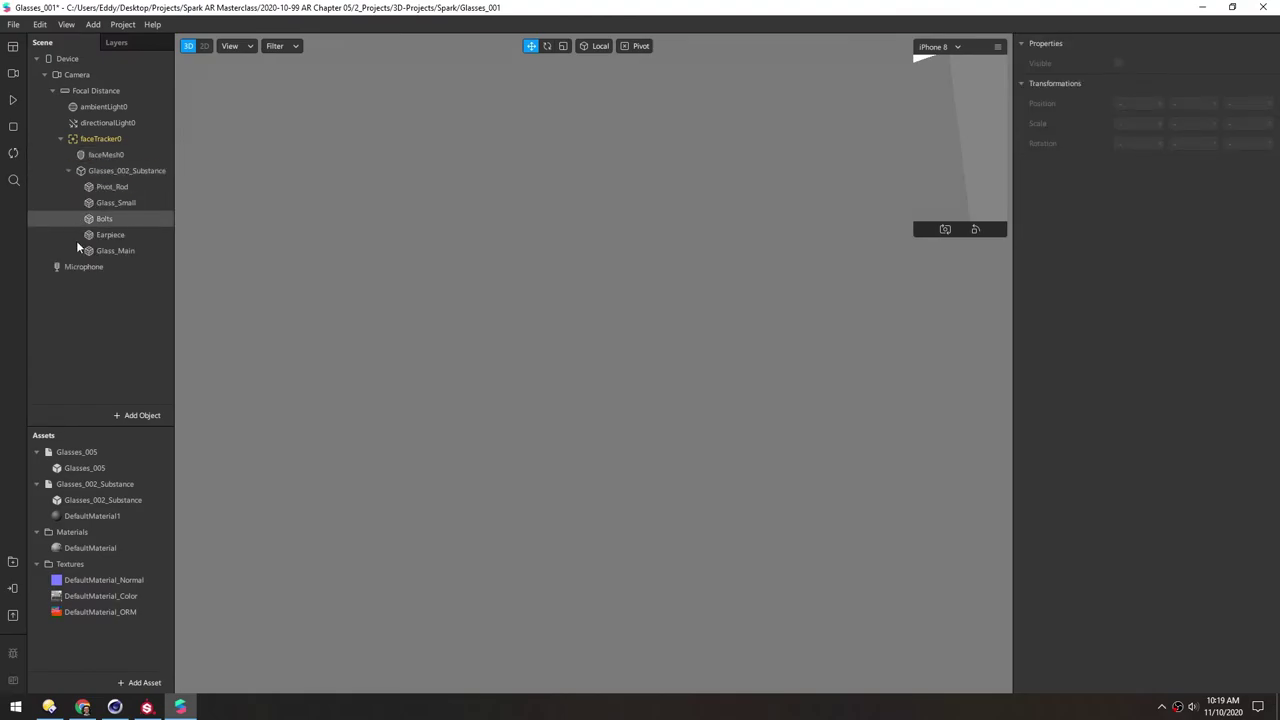
{"action": "left_click", "coordinate": [80, 452]}
{"action": "key", "text": "Delete"}
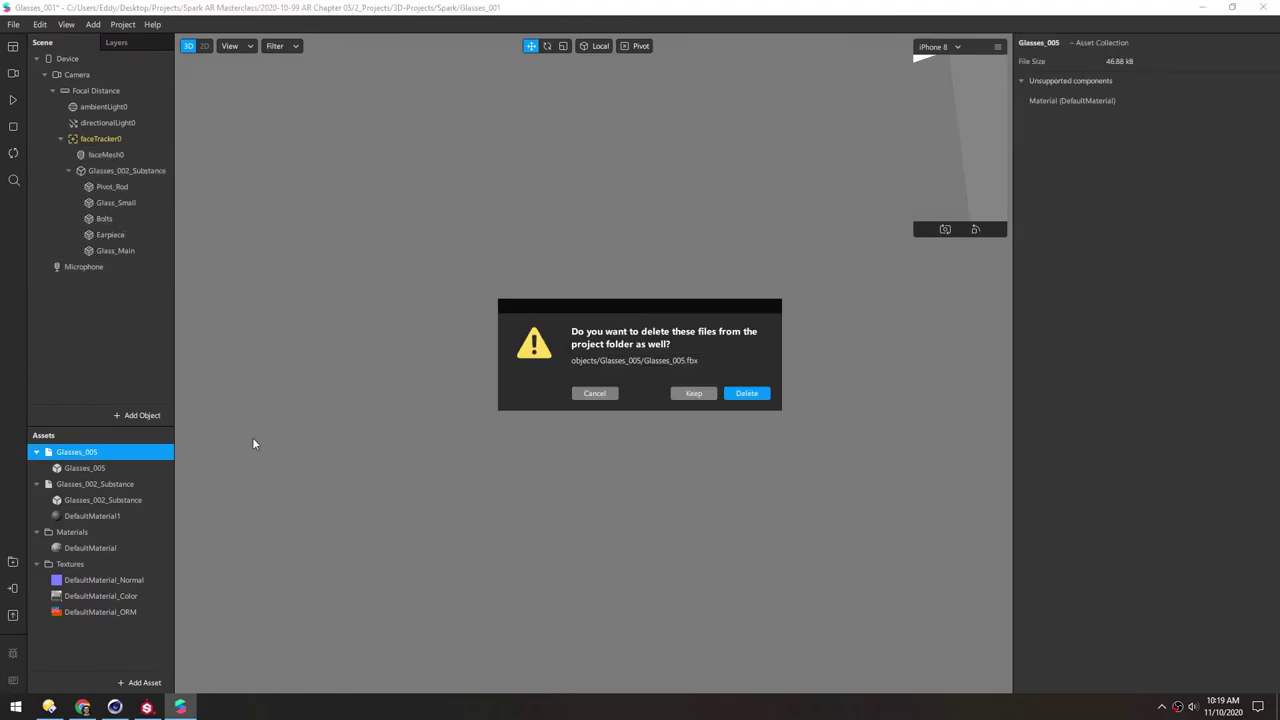
{"action": "left_click", "coordinate": [748, 393]}
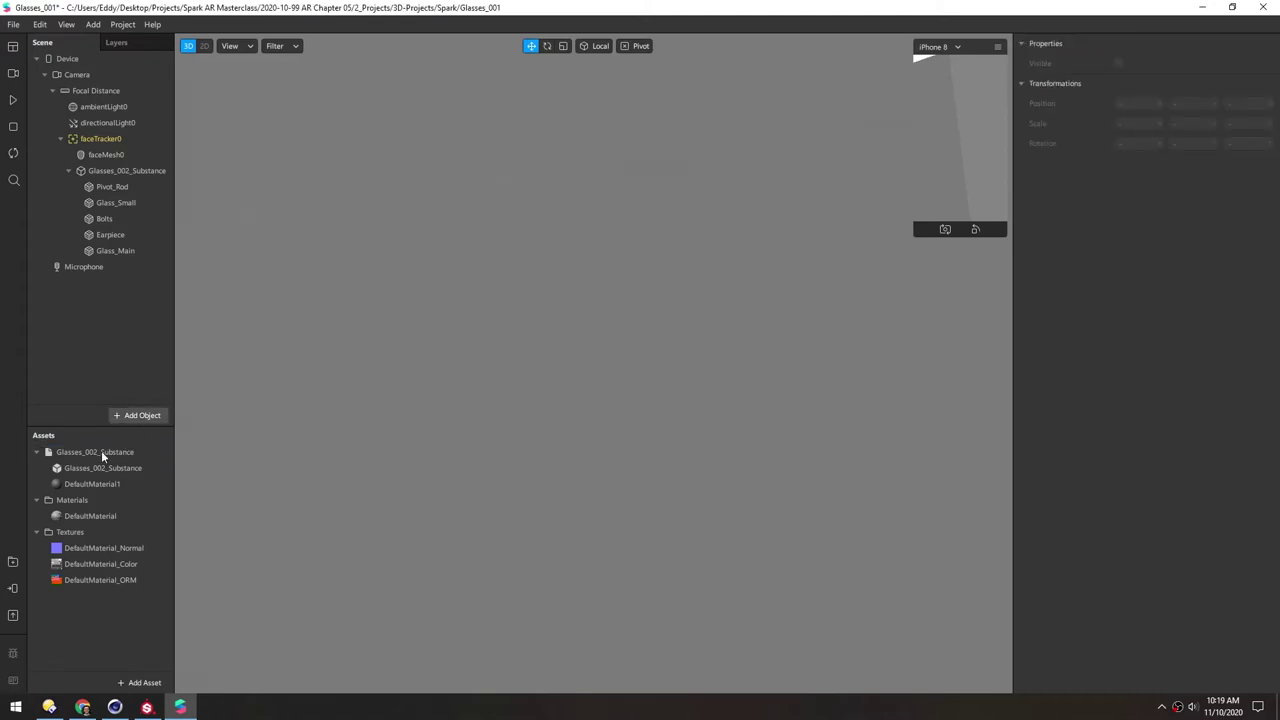
Switch DefaultMaterial1 to the Physically-Based shader and use DefaultMaterial_Color as its albedo texture
{"action": "left_click", "coordinate": [59, 487]}
{"action": "left_click", "coordinate": [1140, 62]}
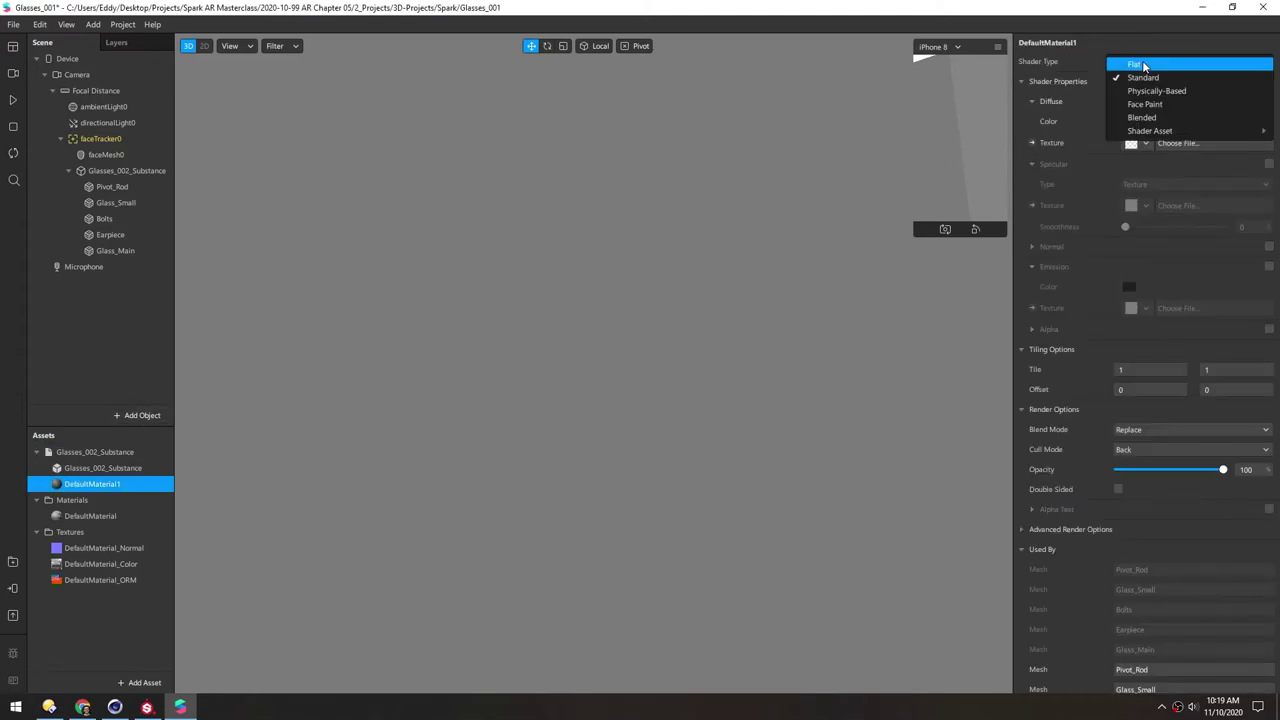
{"action": "left_click", "coordinate": [1139, 91]}
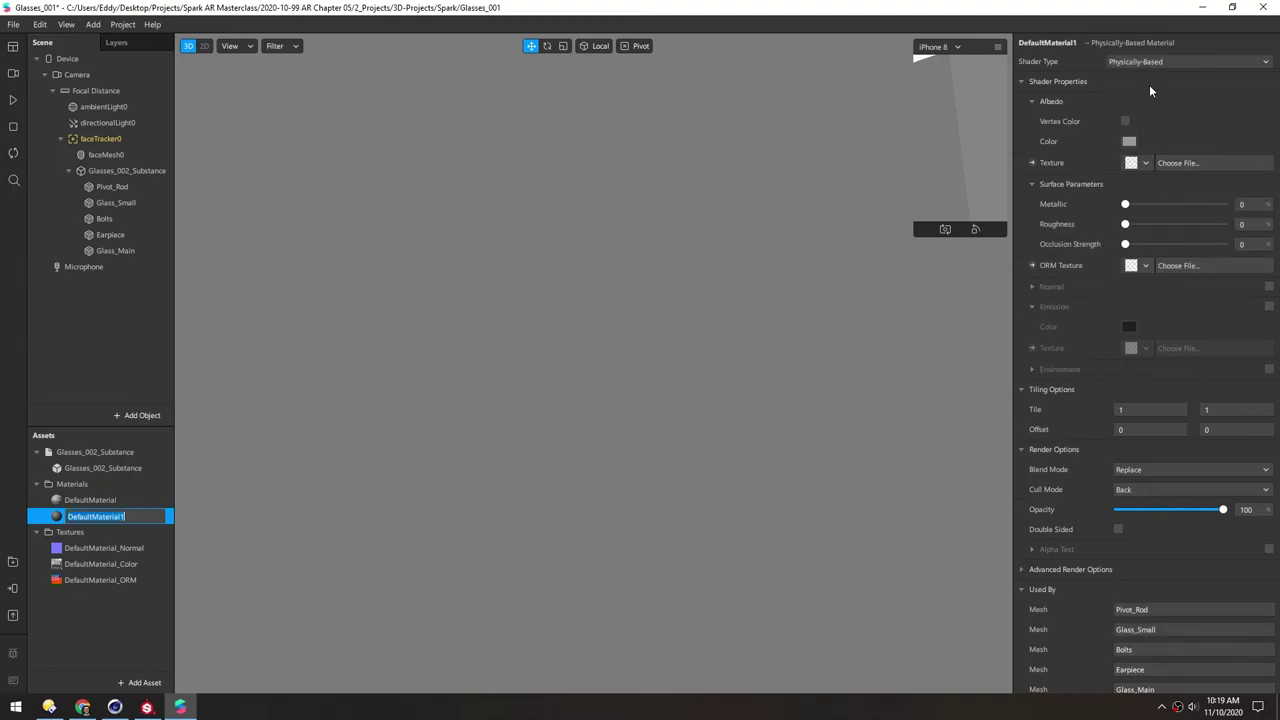
{"action": "left_click", "coordinate": [1146, 163]}
{"action": "left_click", "coordinate": [1199, 204]}
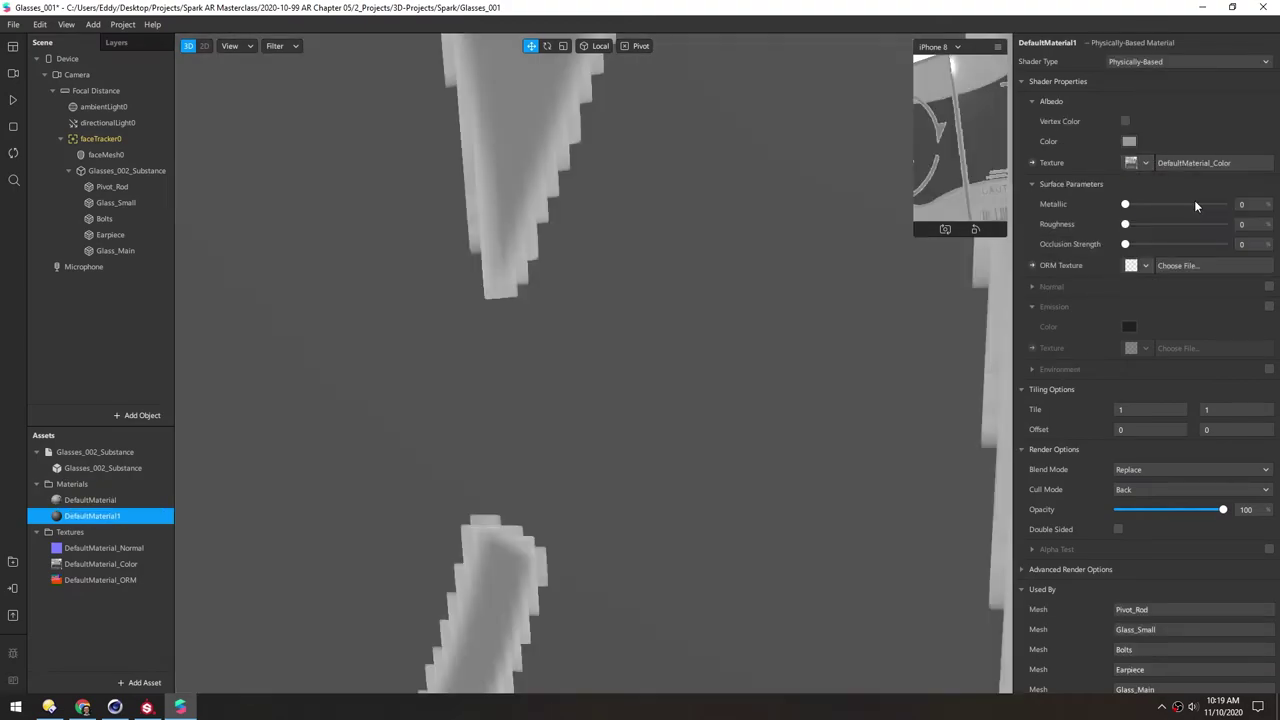
Give DefaultMaterial1 the DefaultMaterial_ORM texture and enable its normal map with DefaultMaterial_Normal
{"action": "left_click", "coordinate": [1146, 266]}
{"action": "left_click", "coordinate": [1199, 325]}
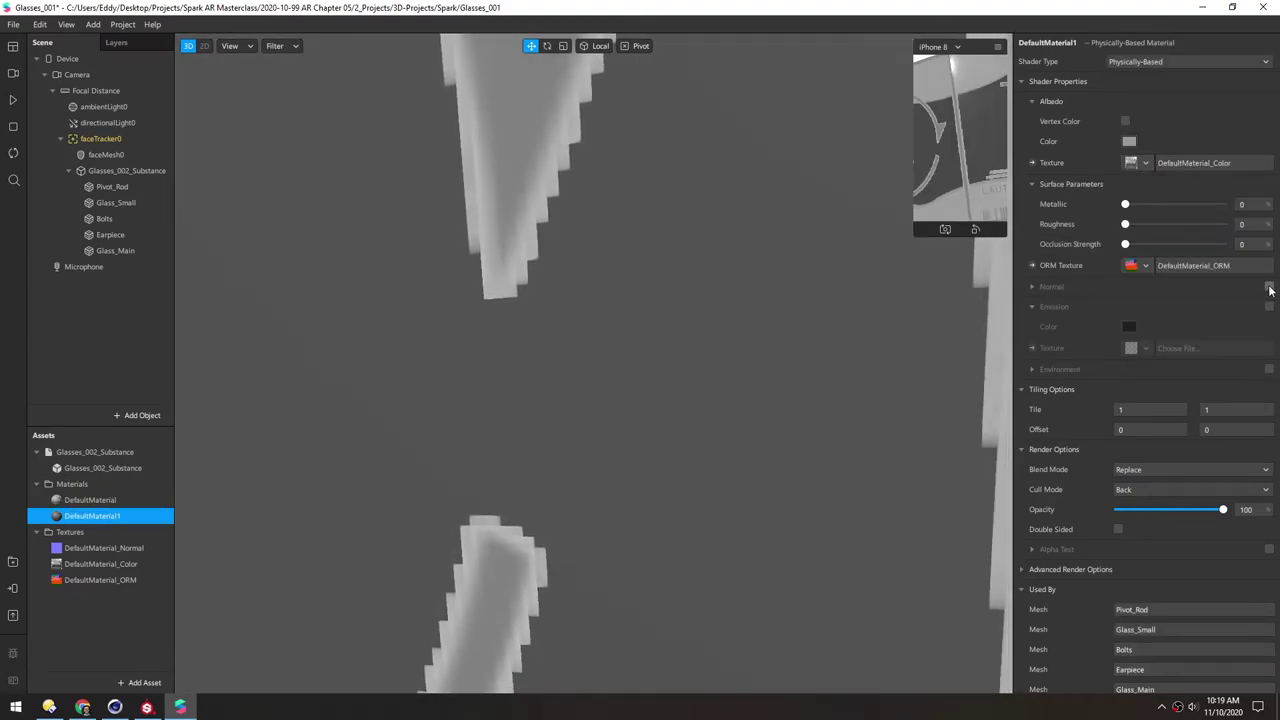
{"action": "left_click", "coordinate": [1268, 287]}
{"action": "left_click", "coordinate": [1146, 308]}
{"action": "left_click", "coordinate": [1183, 331]}
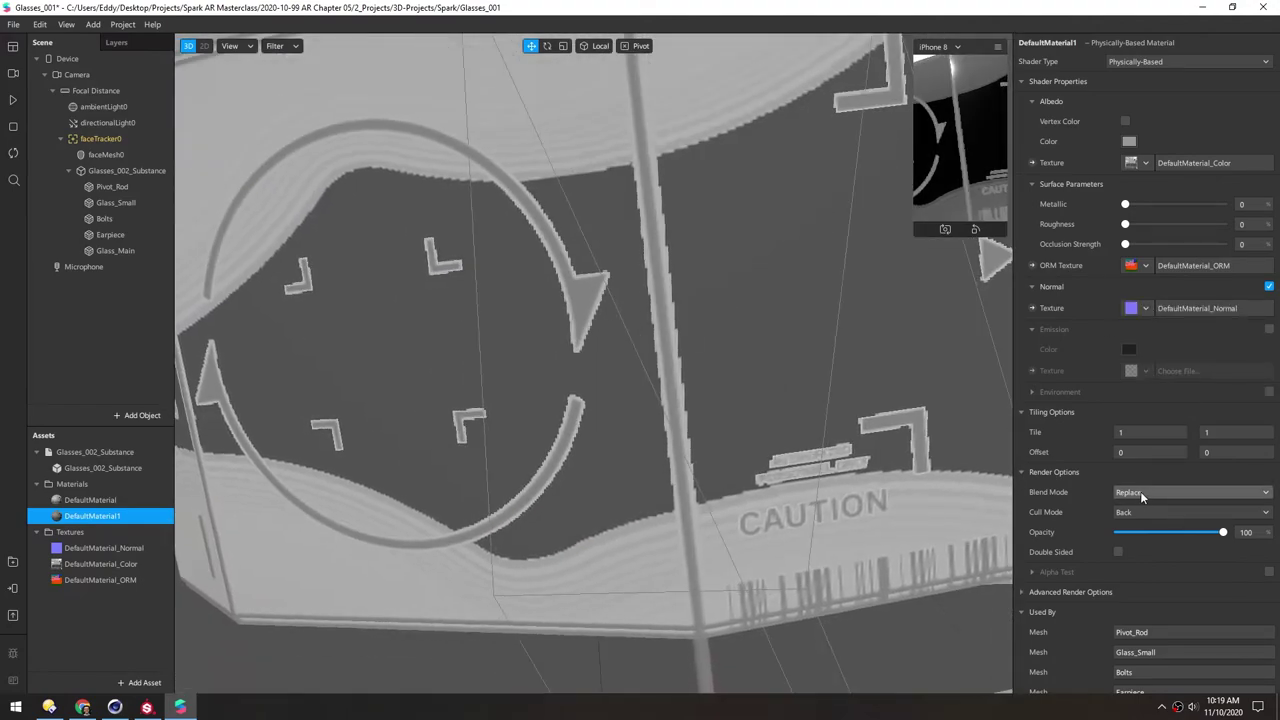
Set DefaultMaterial1's blend mode to Alpha
{"action": "left_click", "coordinate": [1160, 492]}
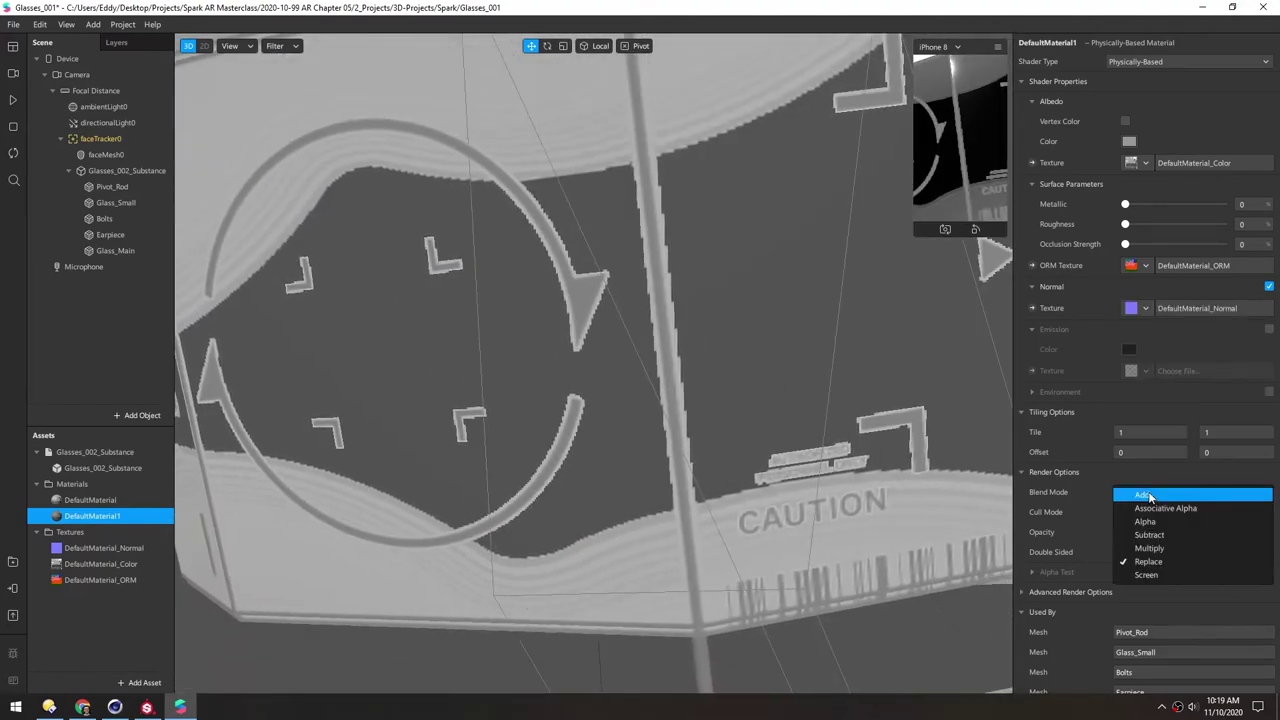
{"action": "left_click", "coordinate": [1147, 521]}
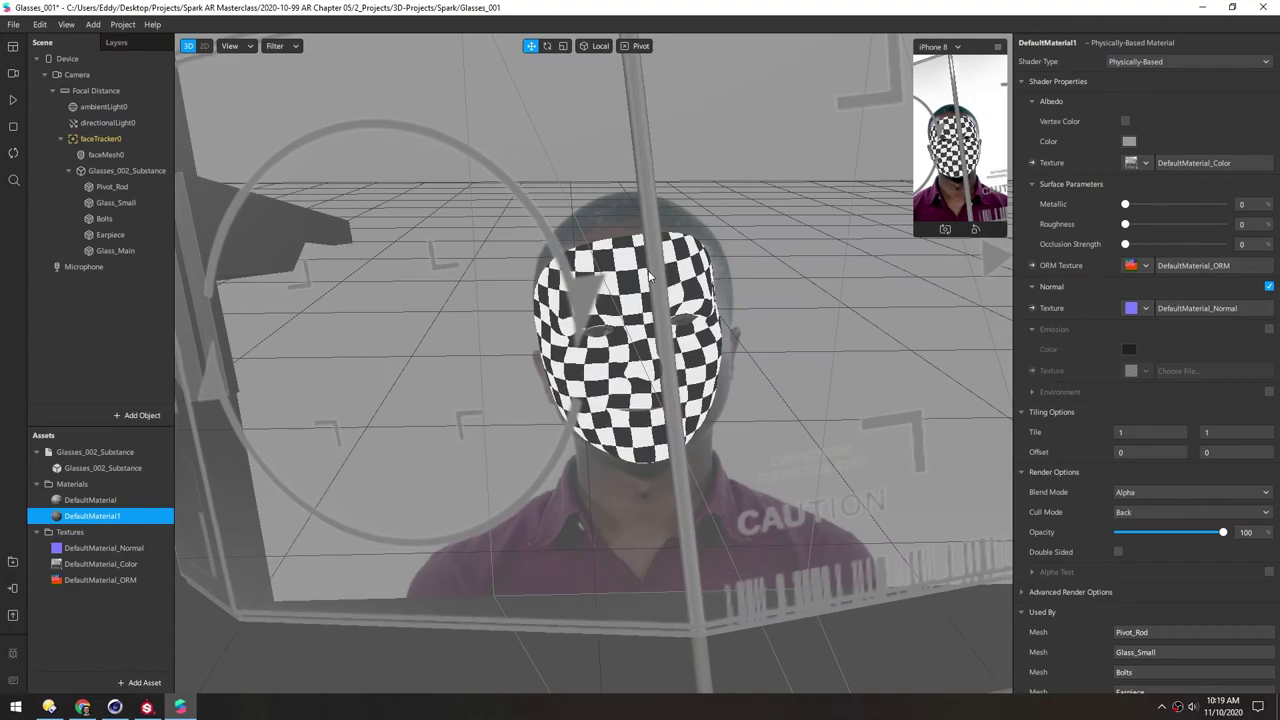
Examine the glasses model's transparency and its visor graphics against the face from several angles and distances
{"action": "scroll", "coordinate": [607, 275], "scroll_direction": "down", "scroll_amount": 5}
{"action": "left_click_drag", "start_coordinate": [586, 309], "coordinate": [546, 322], "text": "alt"}
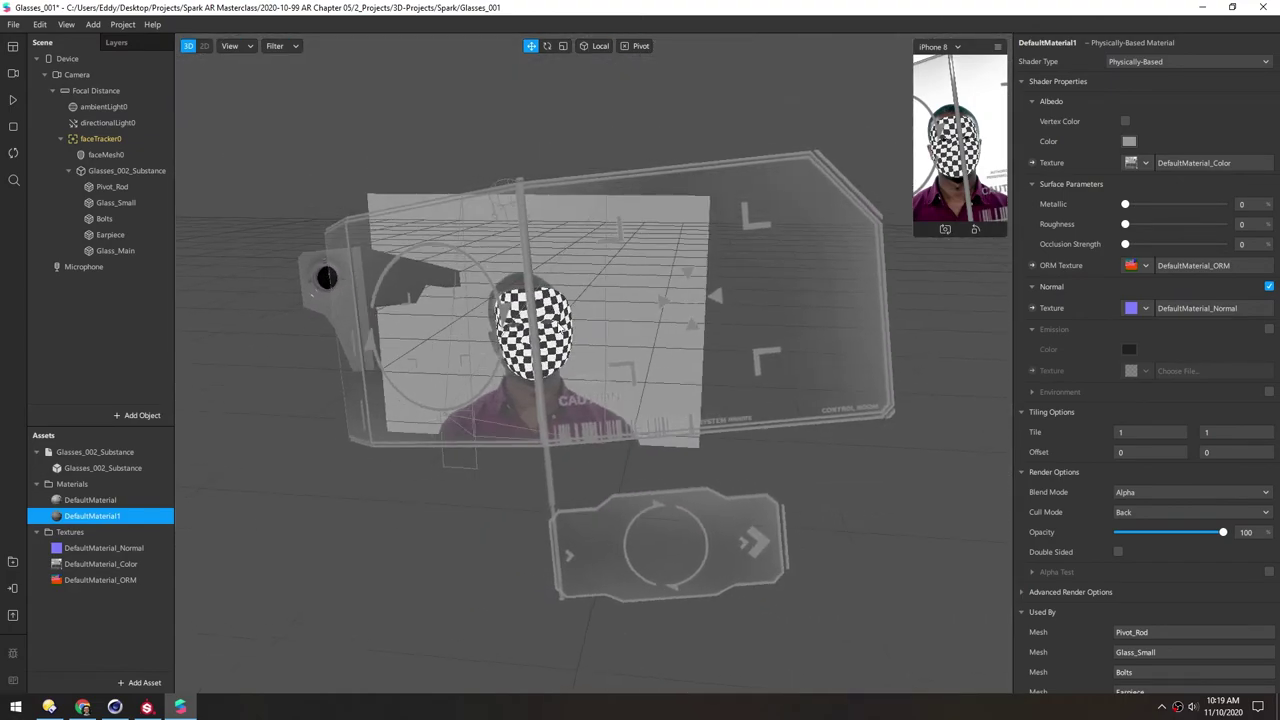
{"action": "scroll", "coordinate": [548, 326], "scroll_direction": "down", "scroll_amount": 3}
{"action": "scroll", "coordinate": [556, 360], "scroll_direction": "up", "scroll_amount": 5}
{"action": "middle_click_drag", "start_coordinate": [650, 540], "coordinate": [639, 420]}
{"action": "scroll", "coordinate": [573, 360], "scroll_direction": "up", "scroll_amount": 3}
{"action": "scroll", "coordinate": [552, 364], "scroll_direction": "down", "scroll_amount": 5}
{"action": "left_click_drag", "start_coordinate": [552, 364], "coordinate": [655, 343]}
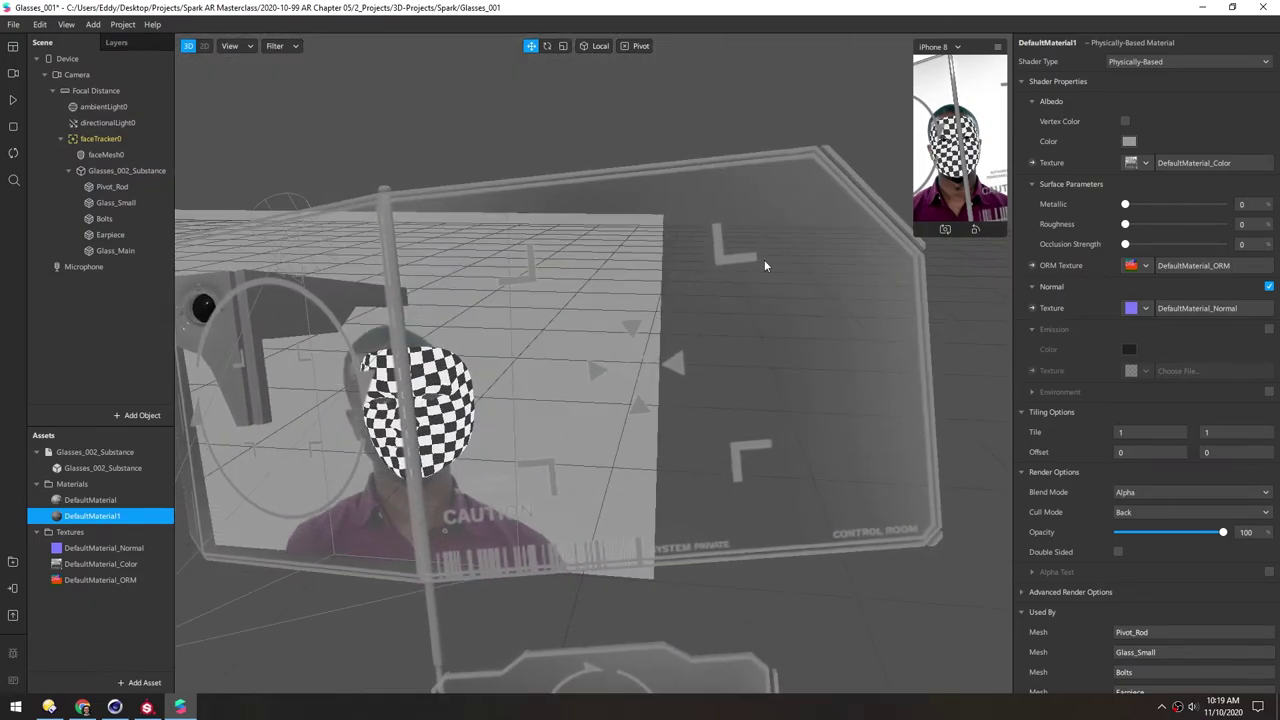
{"action": "middle_click_drag", "start_coordinate": [312, 387], "coordinate": [435, 314]}
{"action": "scroll", "coordinate": [435, 314], "scroll_direction": "down", "scroll_amount": 4}
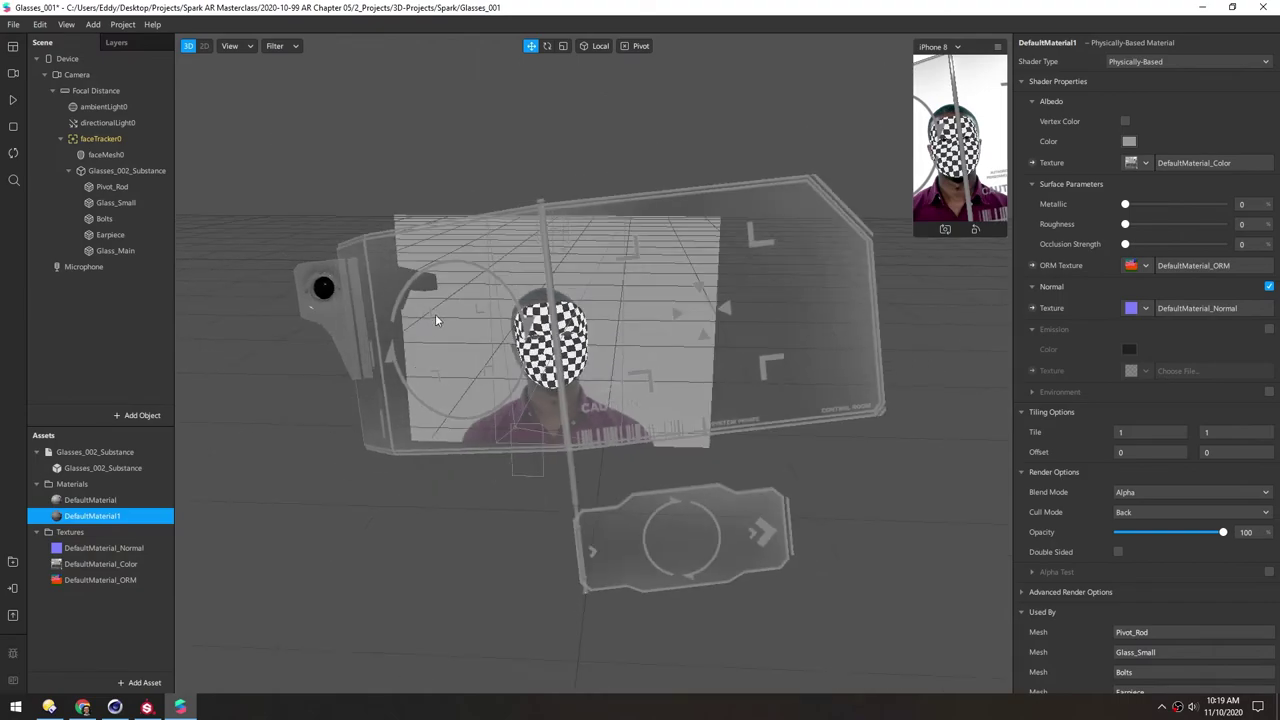
{"action": "left_click_drag", "start_coordinate": [435, 314], "coordinate": [543, 328]}
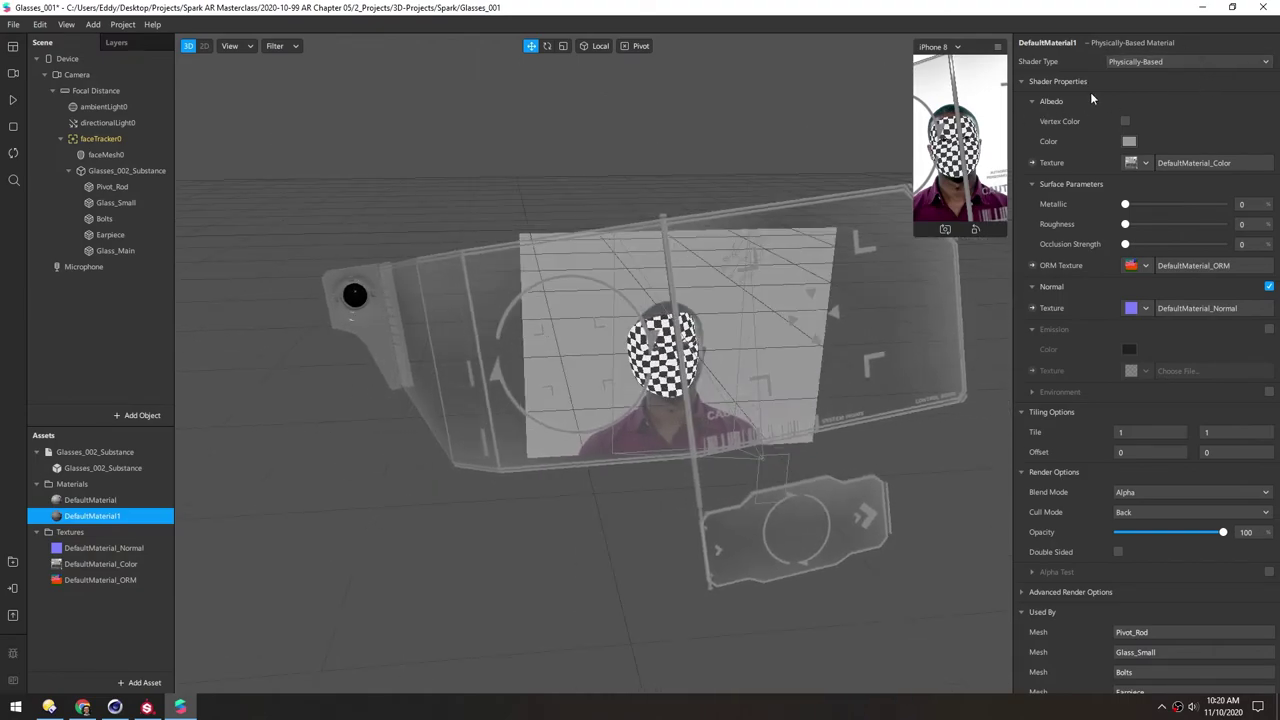
Enable the environment map on DefaultMaterial1 and import the free Sunset texture from the AR Library for it
{"action": "left_click", "coordinate": [1269, 393]}
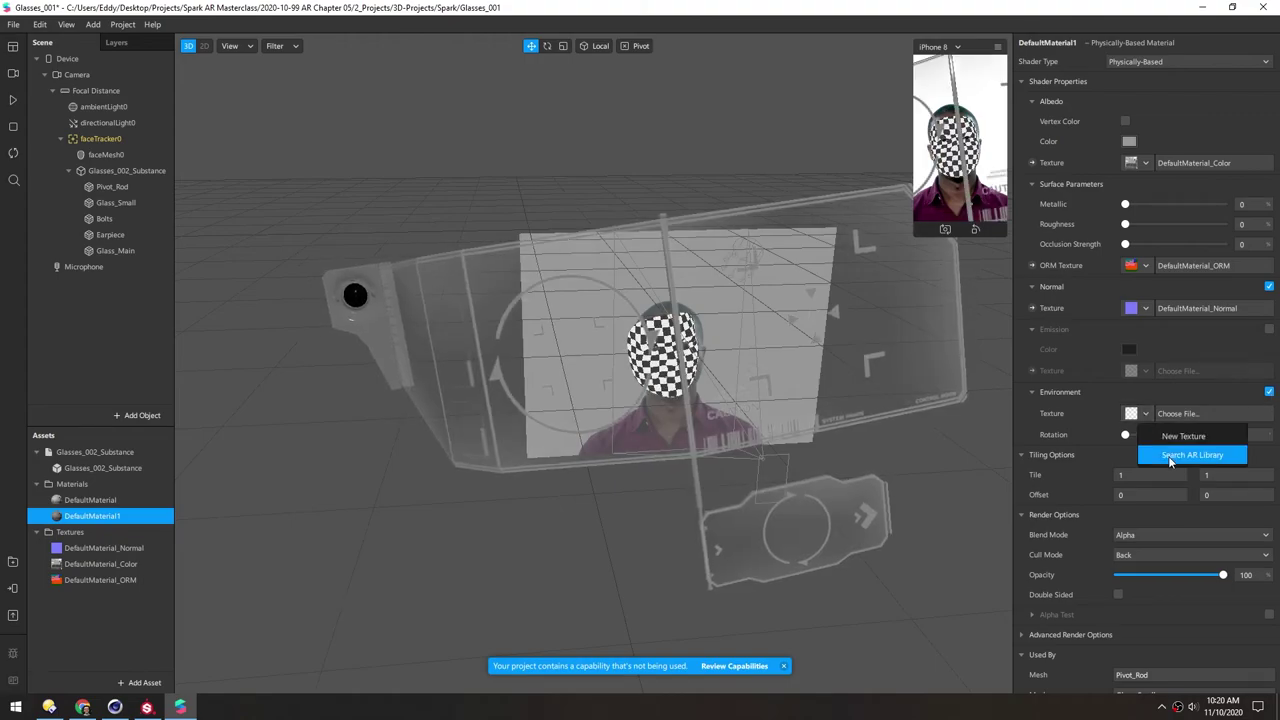
{"action": "left_click", "coordinate": [1172, 456]}
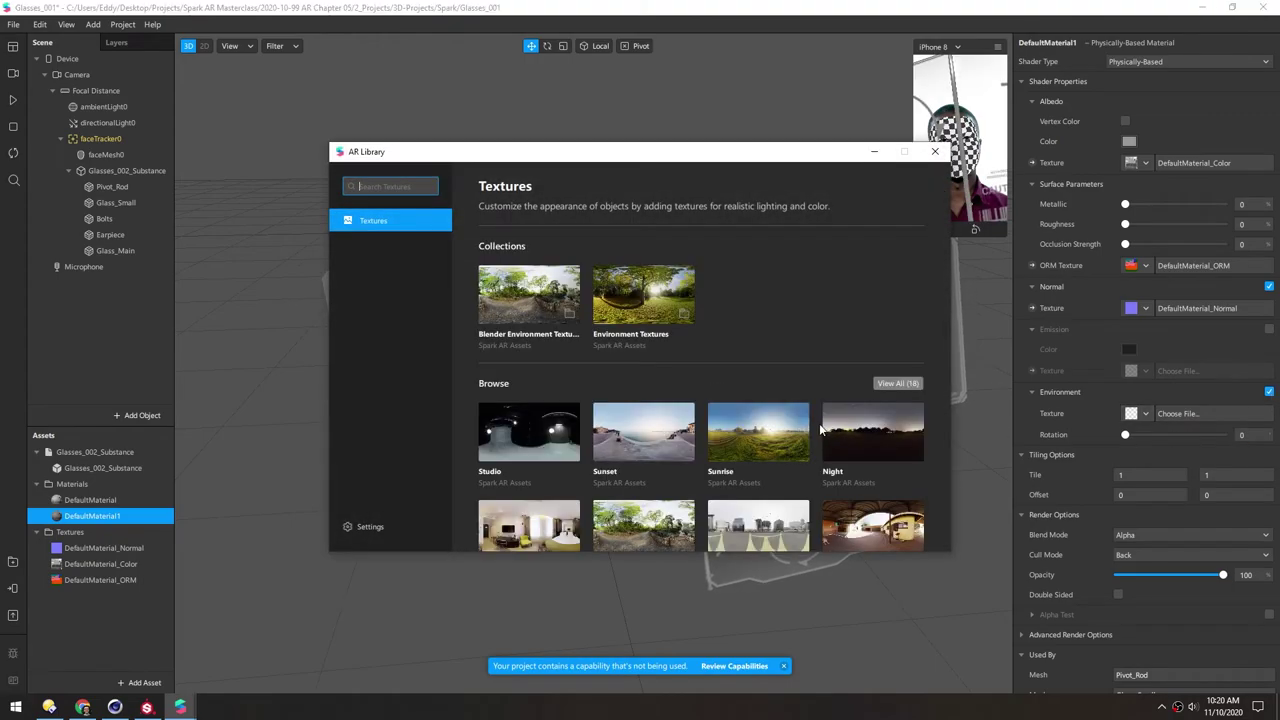
{"action": "left_click", "coordinate": [647, 432]}
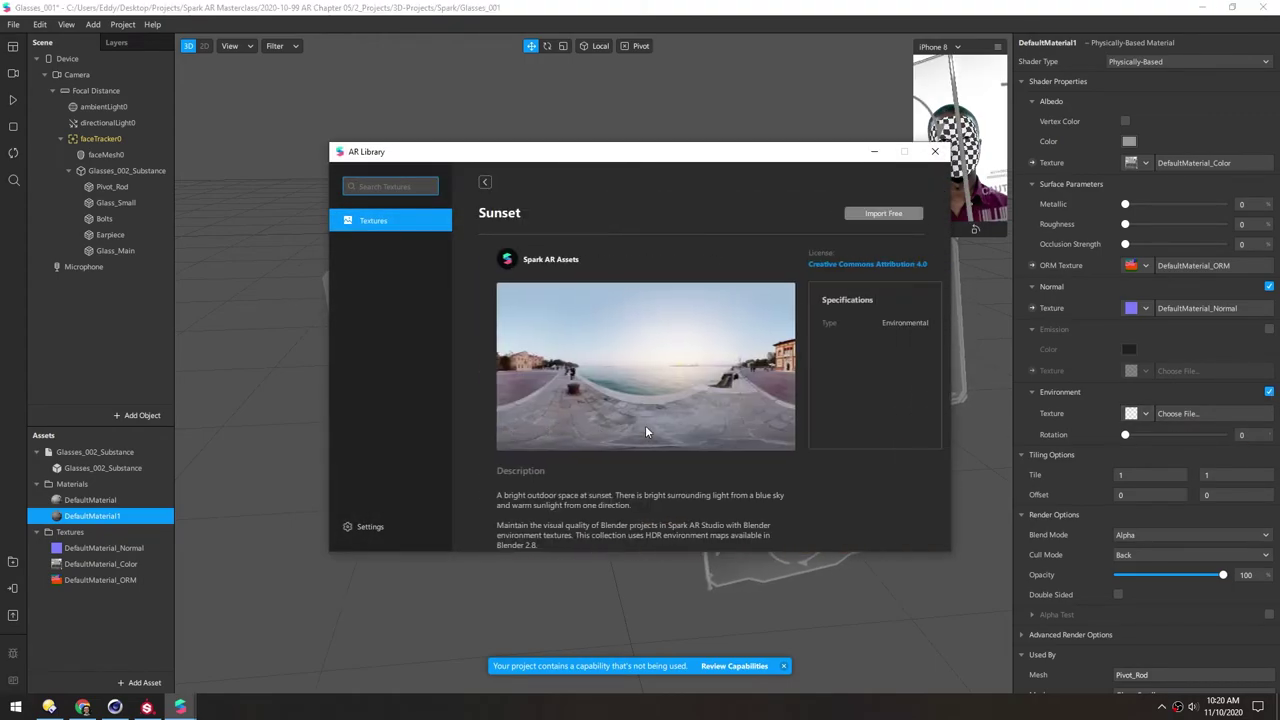
{"action": "left_click", "coordinate": [884, 217]}
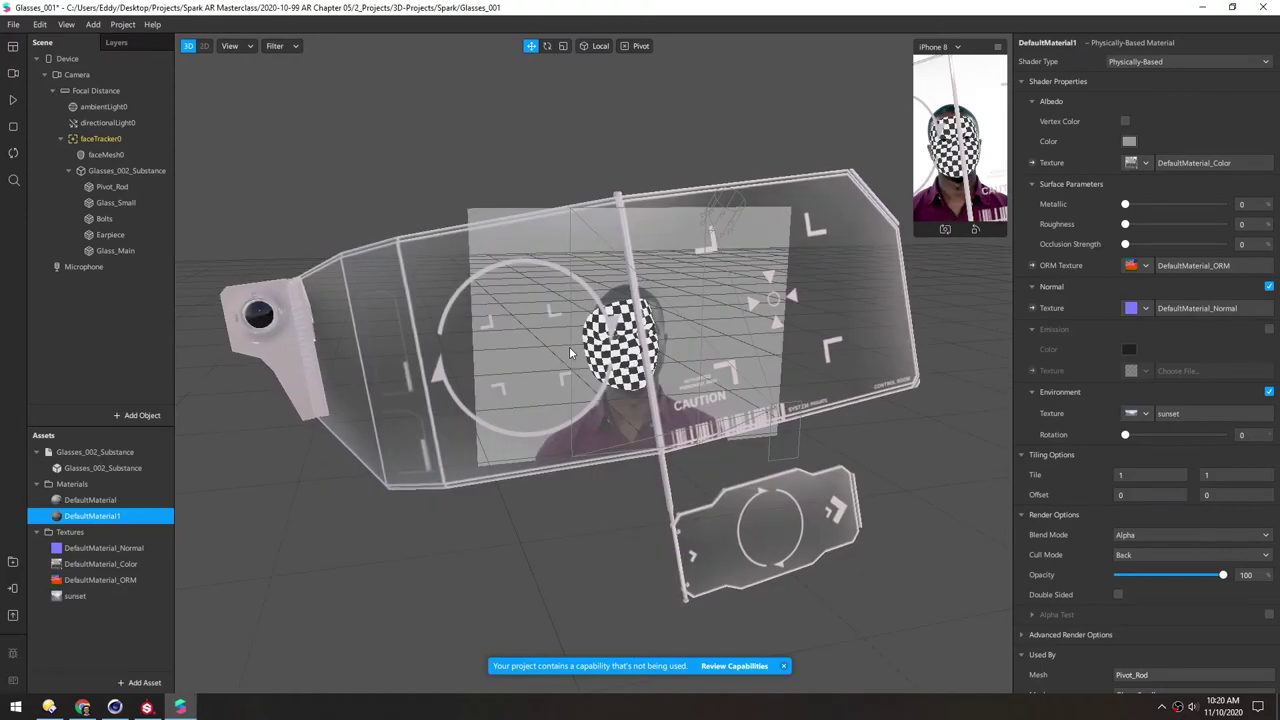
Raise DefaultMaterial1's metallic, roughness and occlusion strength to 100% each
{"action": "left_click_drag", "start_coordinate": [1125, 204], "coordinate": [1222, 204]}
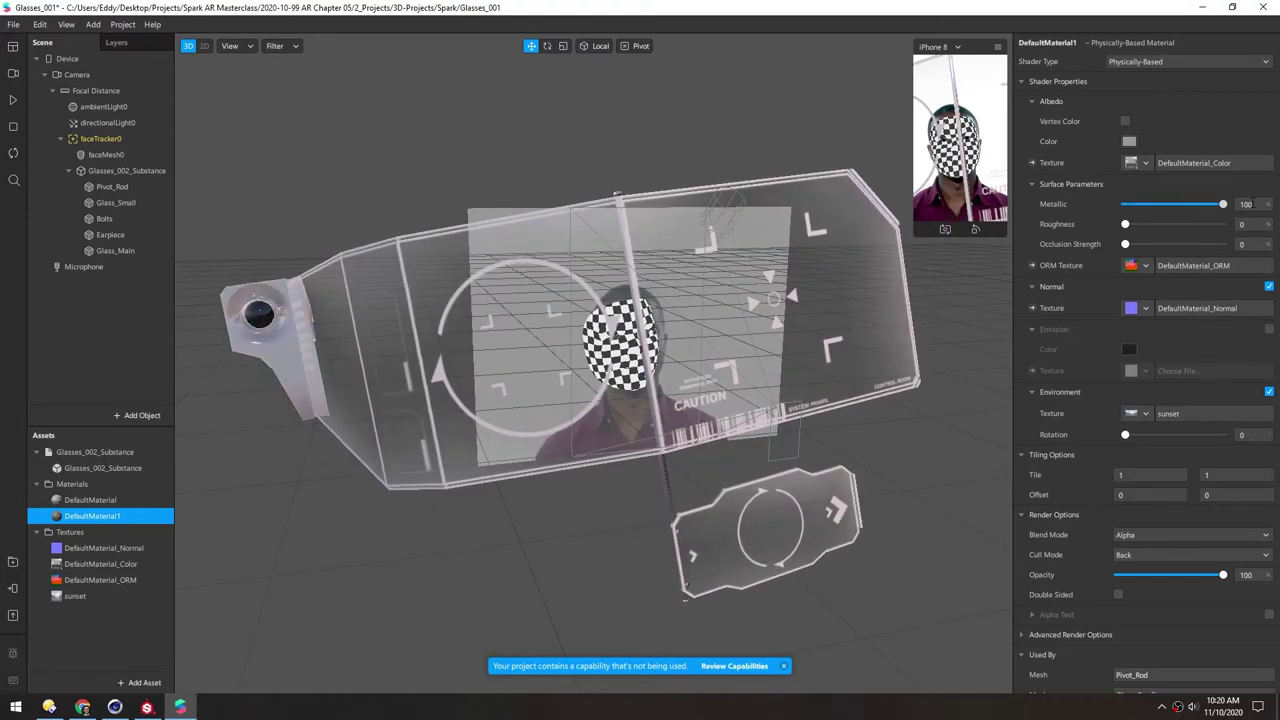
{"action": "left_click_drag", "start_coordinate": [1127, 225], "coordinate": [1224, 224]}
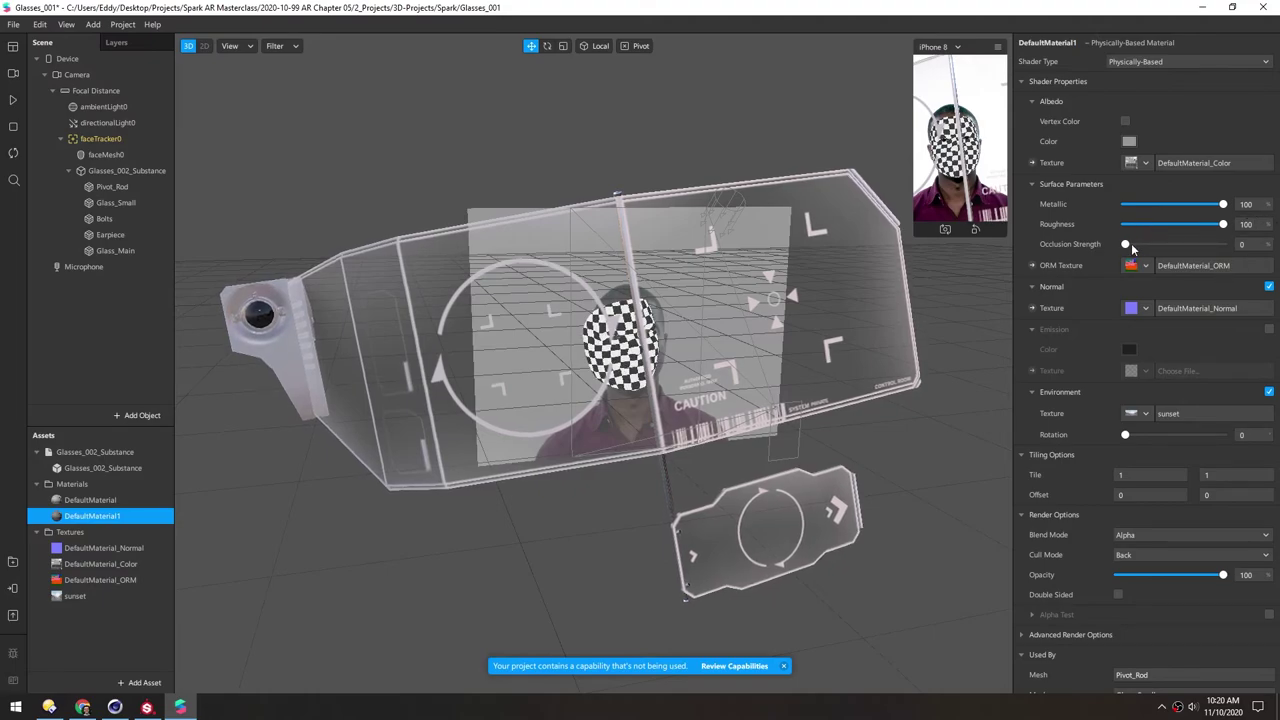
{"action": "left_click_drag", "start_coordinate": [1125, 244], "coordinate": [1275, 254]}
{"action": "left_click_drag", "start_coordinate": [277, 326], "coordinate": [549, 272]}
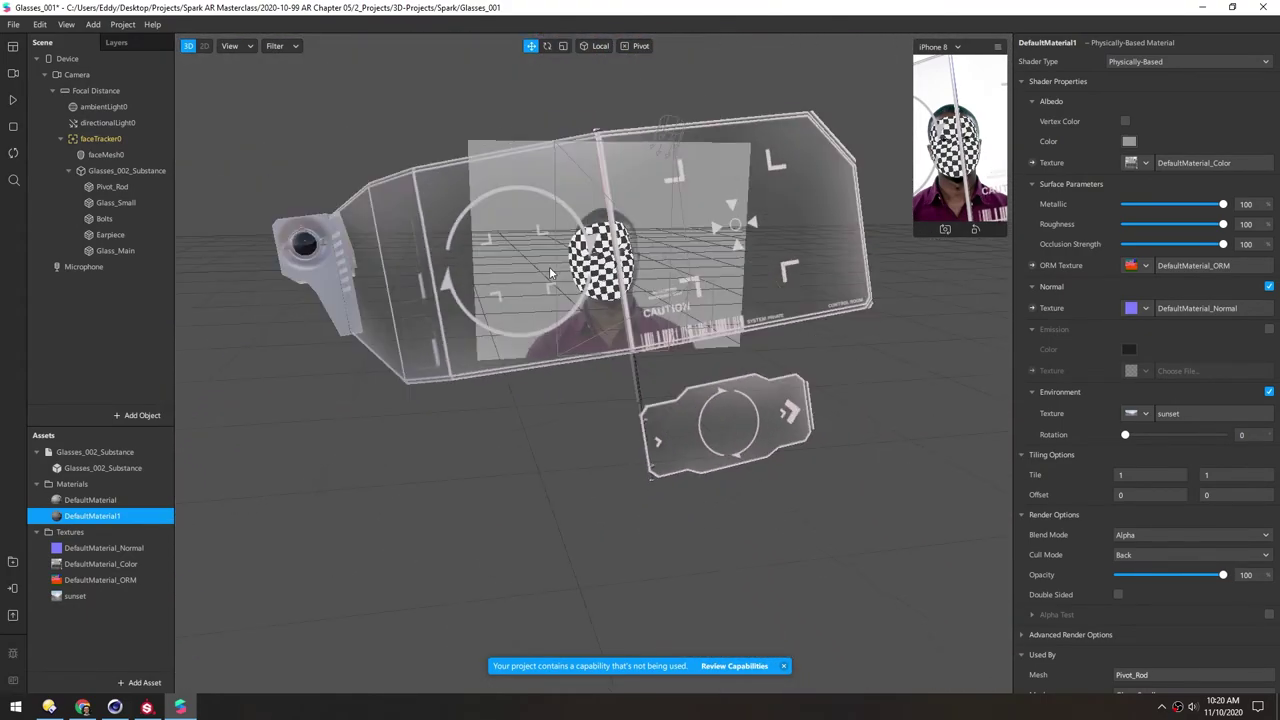
Change DefaultMaterial1's albedo color to pure white, #ffffff
{"action": "left_click", "coordinate": [1129, 142]}
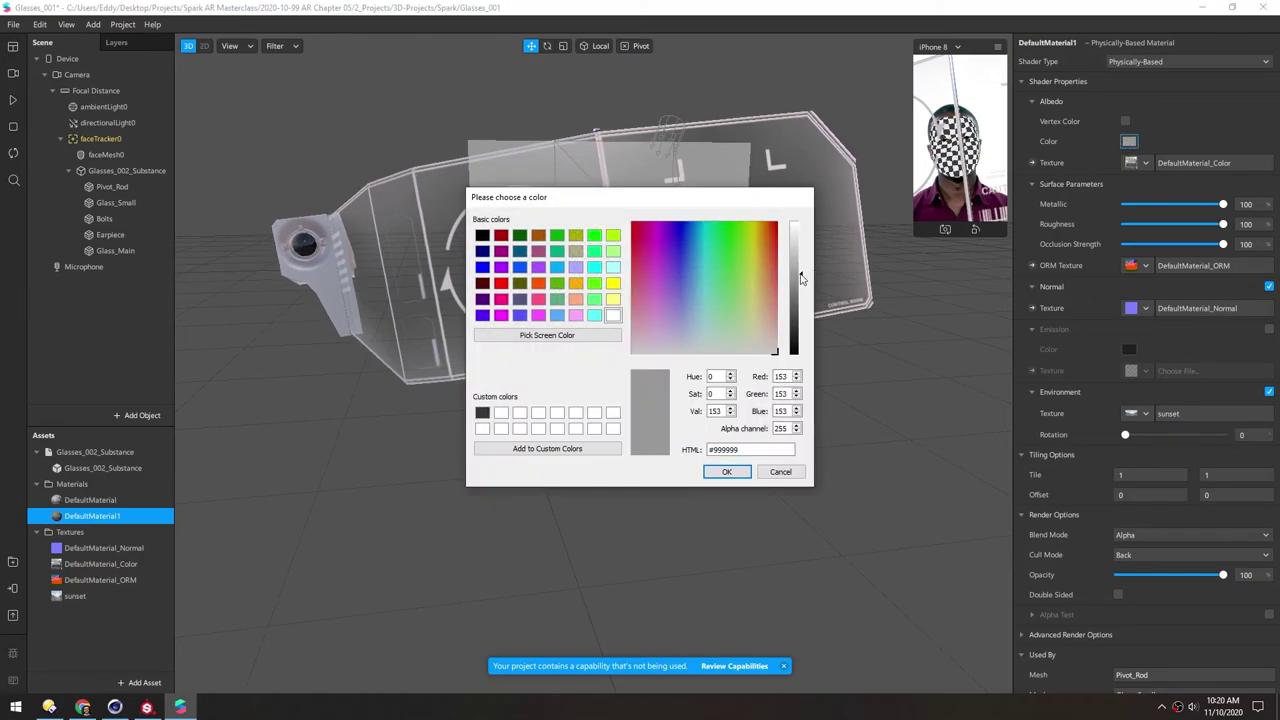
{"action": "left_click_drag", "start_coordinate": [797, 256], "coordinate": [906, 243]}
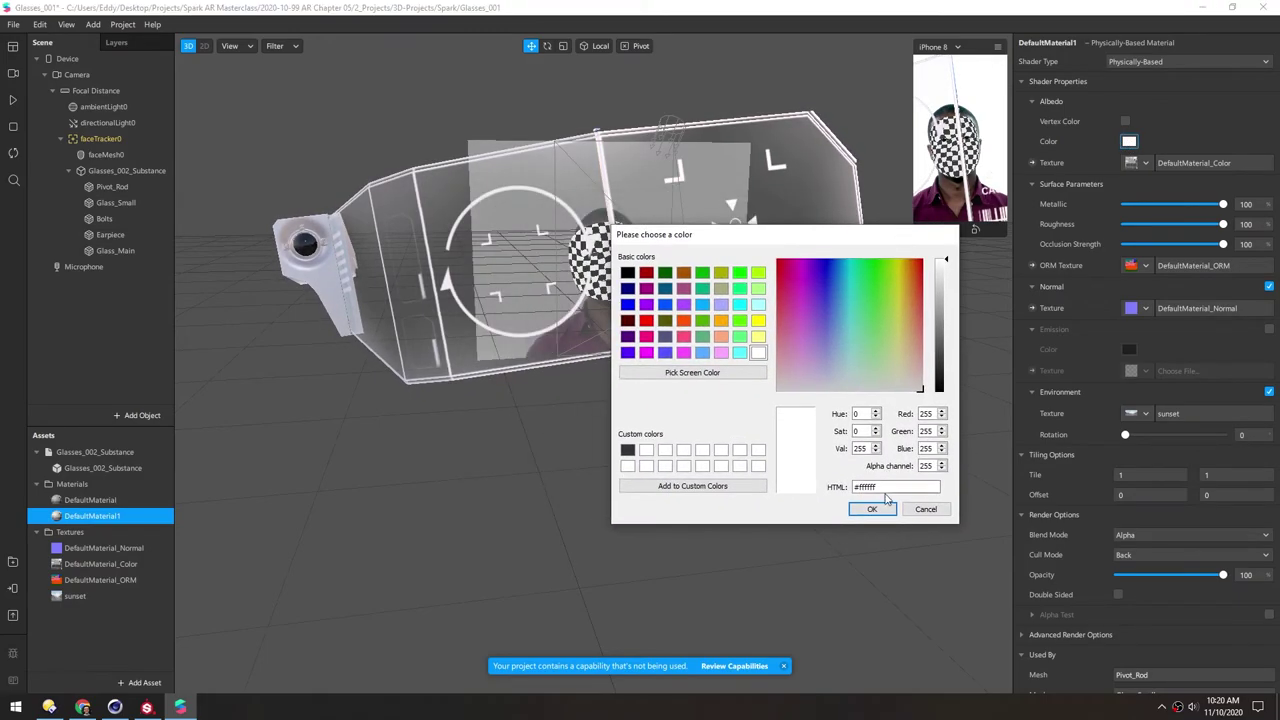
{"action": "left_click", "coordinate": [872, 510]}
{"action": "left_click_drag", "start_coordinate": [587, 362], "coordinate": [596, 302]}
{"action": "middle_click_drag", "start_coordinate": [596, 302], "coordinate": [615, 320]}
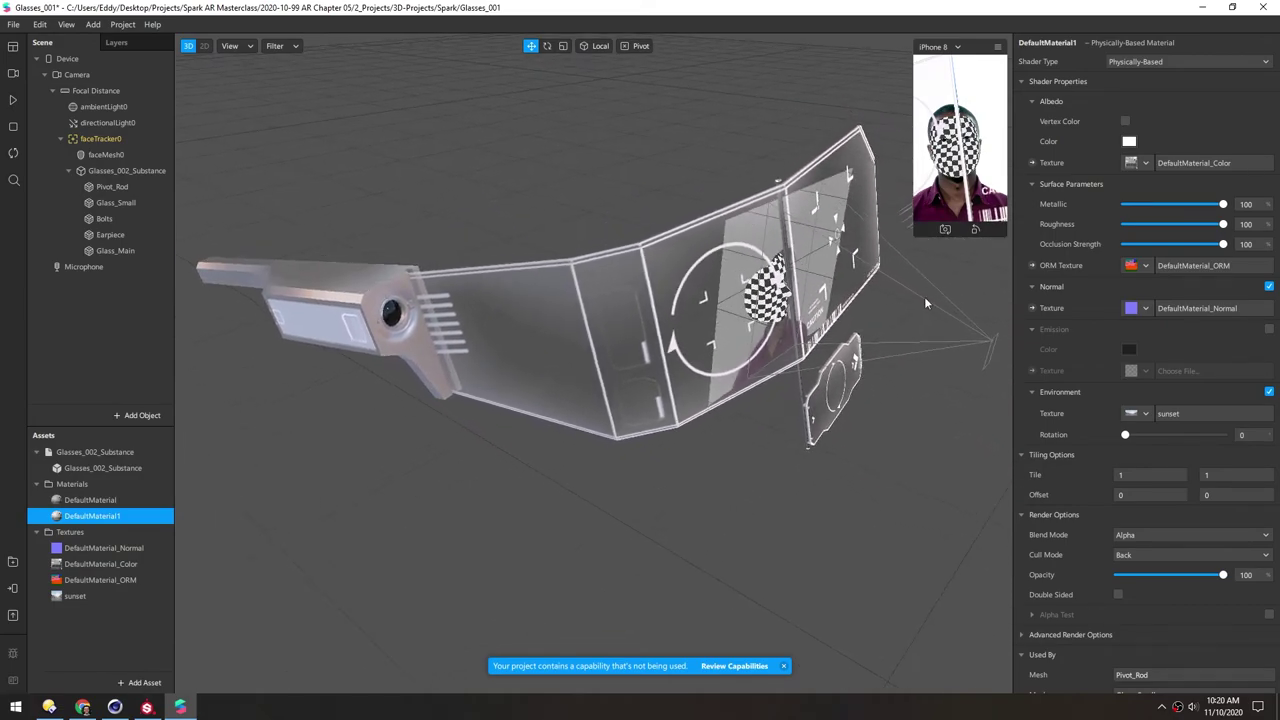
Set the color encoding of the DefaultMaterial_Color texture to sRGB
{"action": "left_click", "coordinate": [1222, 164]}
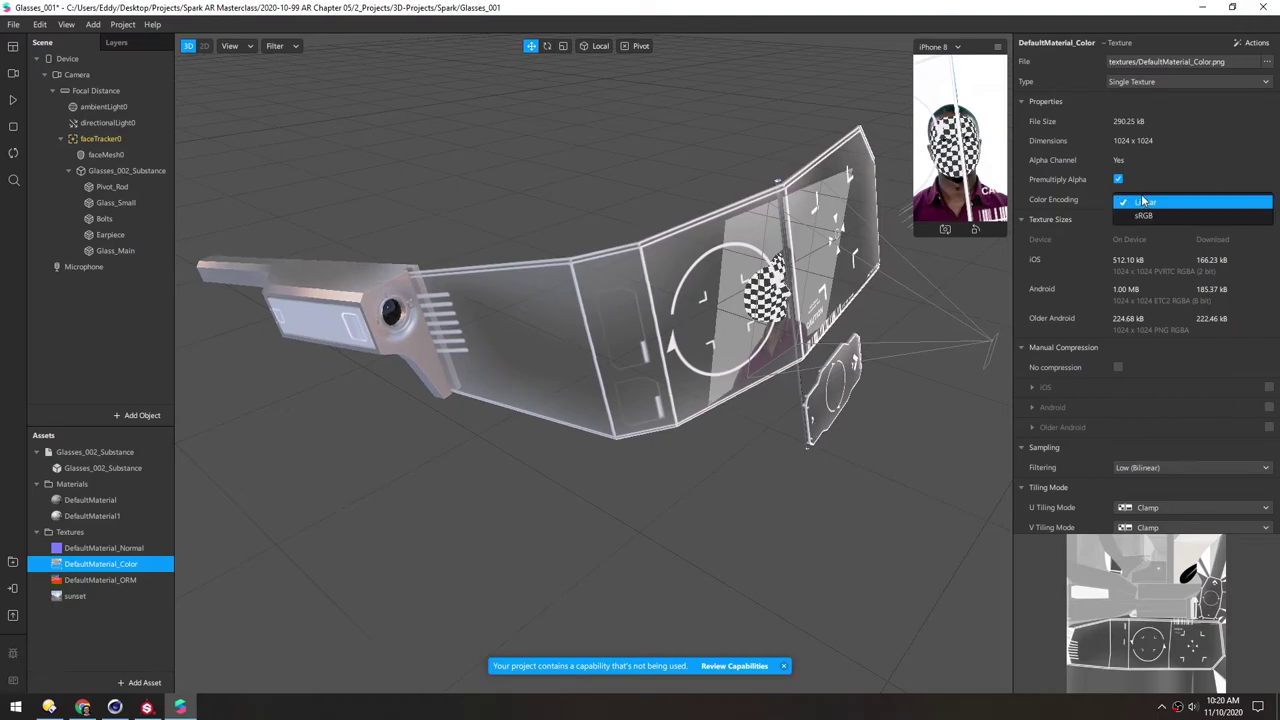
{"action": "left_click", "coordinate": [1142, 215]}
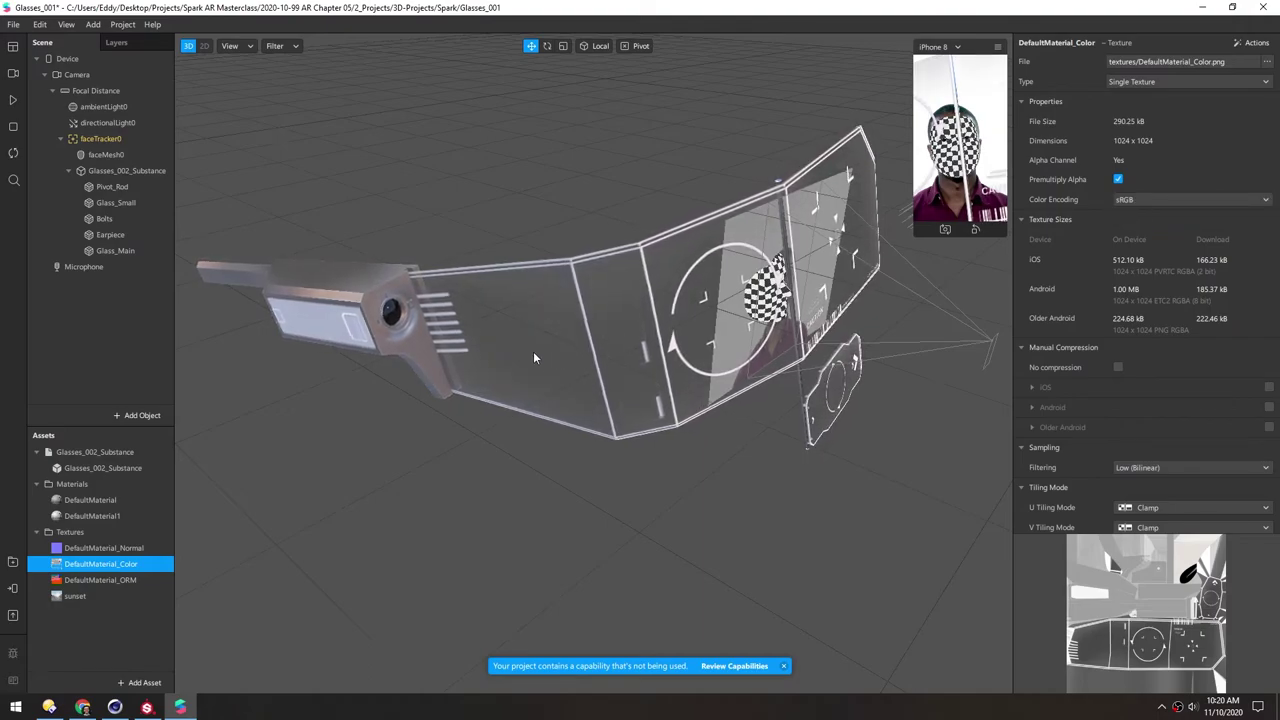
Inspect the shading of the earpiece, lens and visor on the glasses model, close up and from the front
{"action": "left_click_drag", "start_coordinate": [534, 356], "coordinate": [499, 335]}
{"action": "middle_click_drag", "start_coordinate": [374, 320], "coordinate": [546, 338]}
{"action": "scroll", "coordinate": [548, 340], "scroll_direction": "up", "scroll_amount": 3}
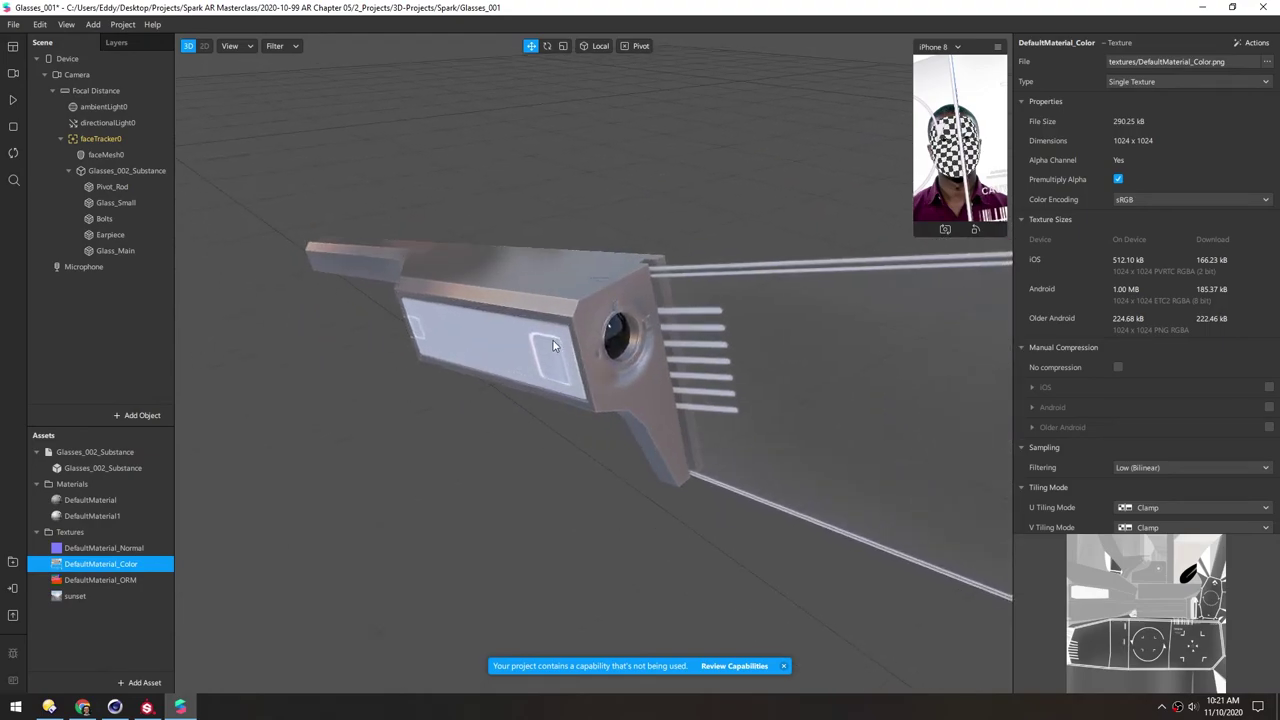
{"action": "left_click_drag", "start_coordinate": [553, 345], "coordinate": [631, 334]}
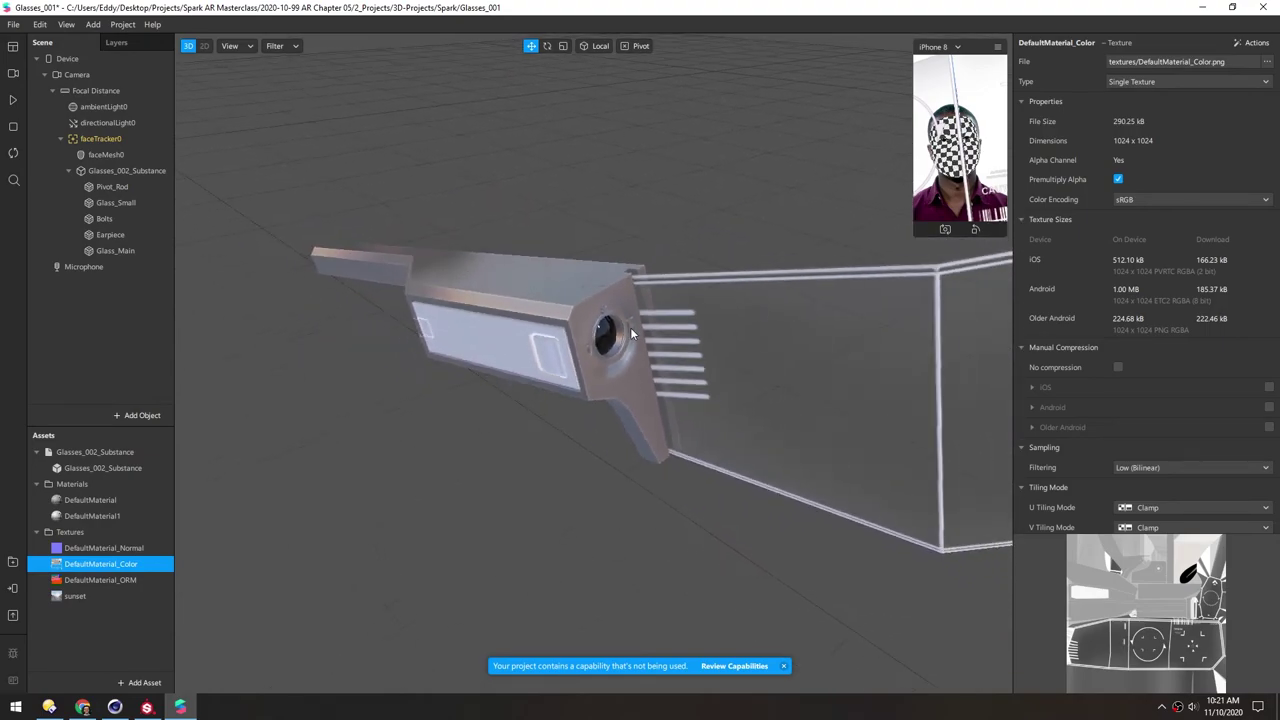
{"action": "scroll", "coordinate": [631, 334], "scroll_direction": "down", "scroll_amount": 3}
{"action": "middle_click_drag", "start_coordinate": [631, 334], "coordinate": [425, 330]}
{"action": "left_click_drag", "start_coordinate": [540, 350], "coordinate": [720, 367]}
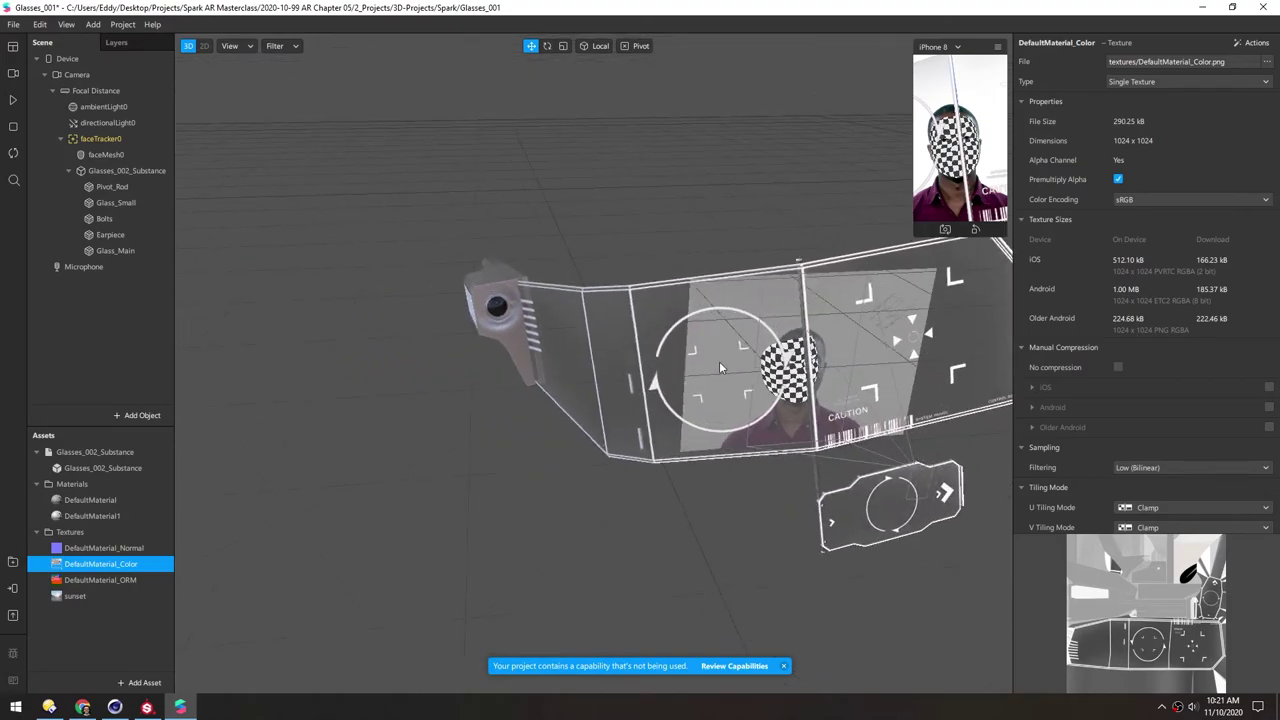
{"action": "middle_click_drag", "start_coordinate": [720, 367], "coordinate": [532, 306]}
{"action": "scroll", "coordinate": [532, 306], "scroll_direction": "up", "scroll_amount": 3}
{"action": "left_click_drag", "start_coordinate": [532, 306], "coordinate": [568, 321]}
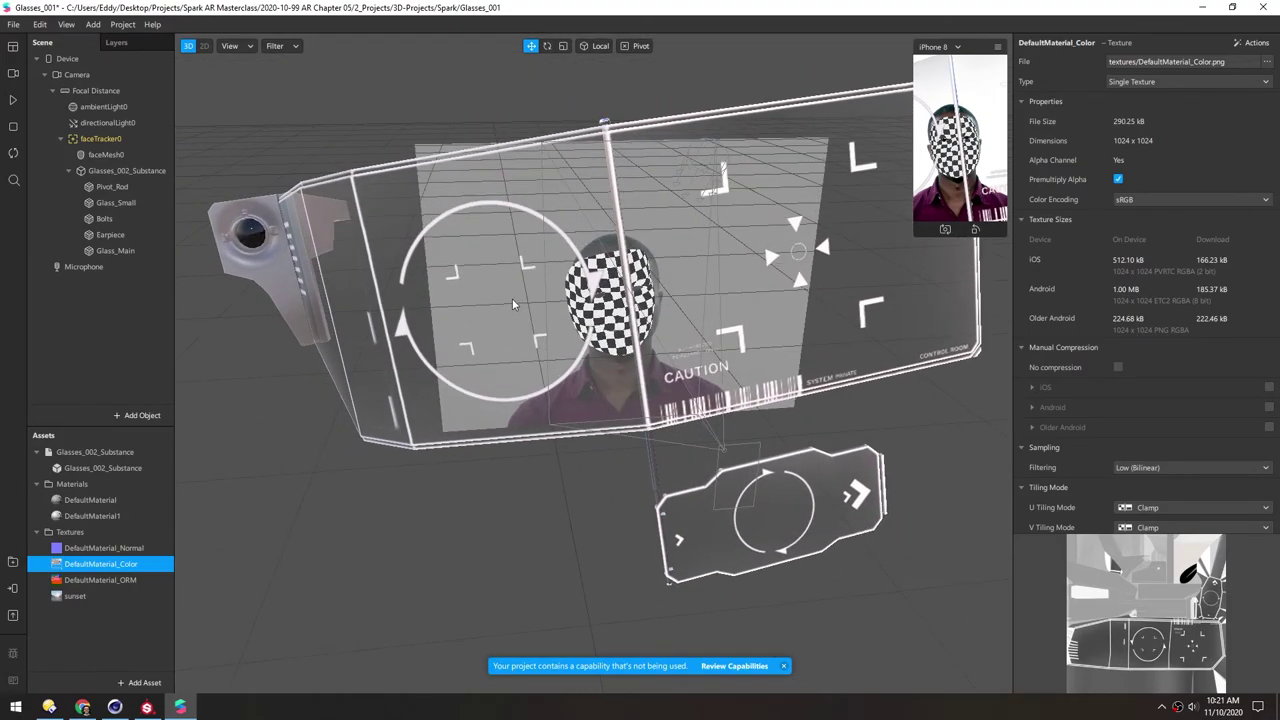
{"action": "scroll", "coordinate": [549, 310], "scroll_direction": "up", "scroll_amount": 2}
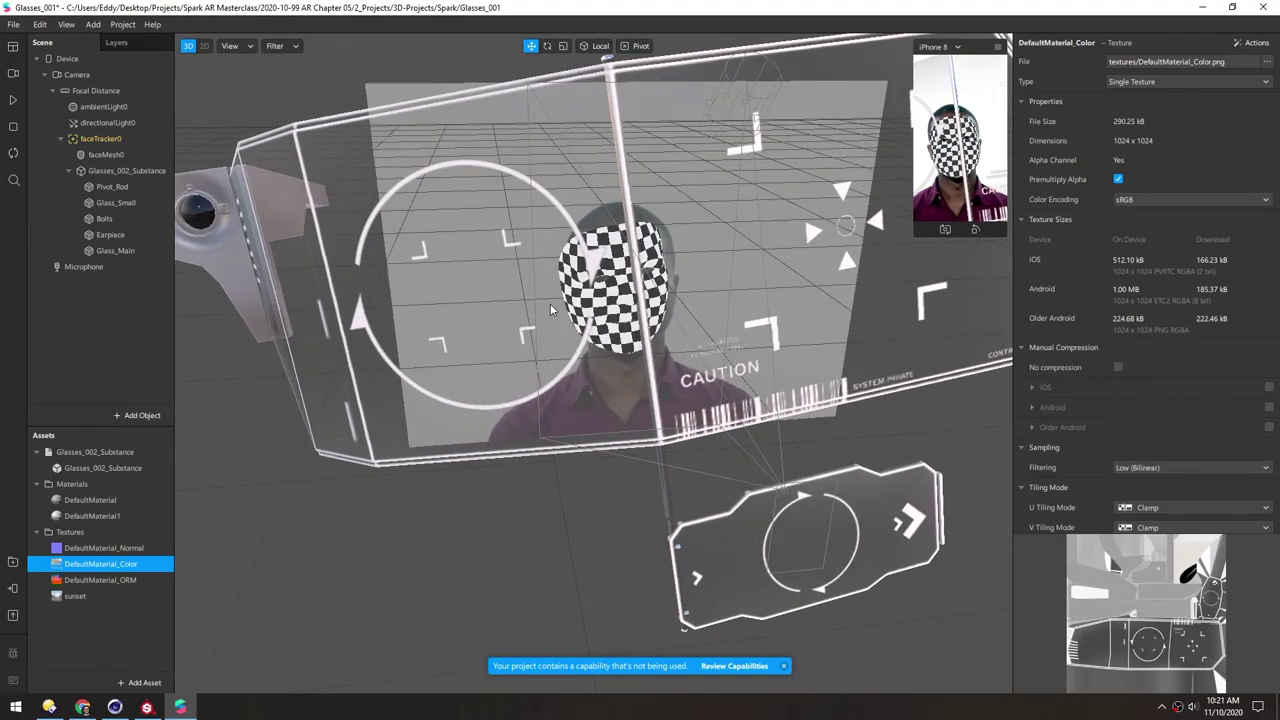
Scale Glasses_002_Substance down to about 0.053 and position it over the eye and temple of the tracked face
{"action": "left_click", "coordinate": [78, 174]}
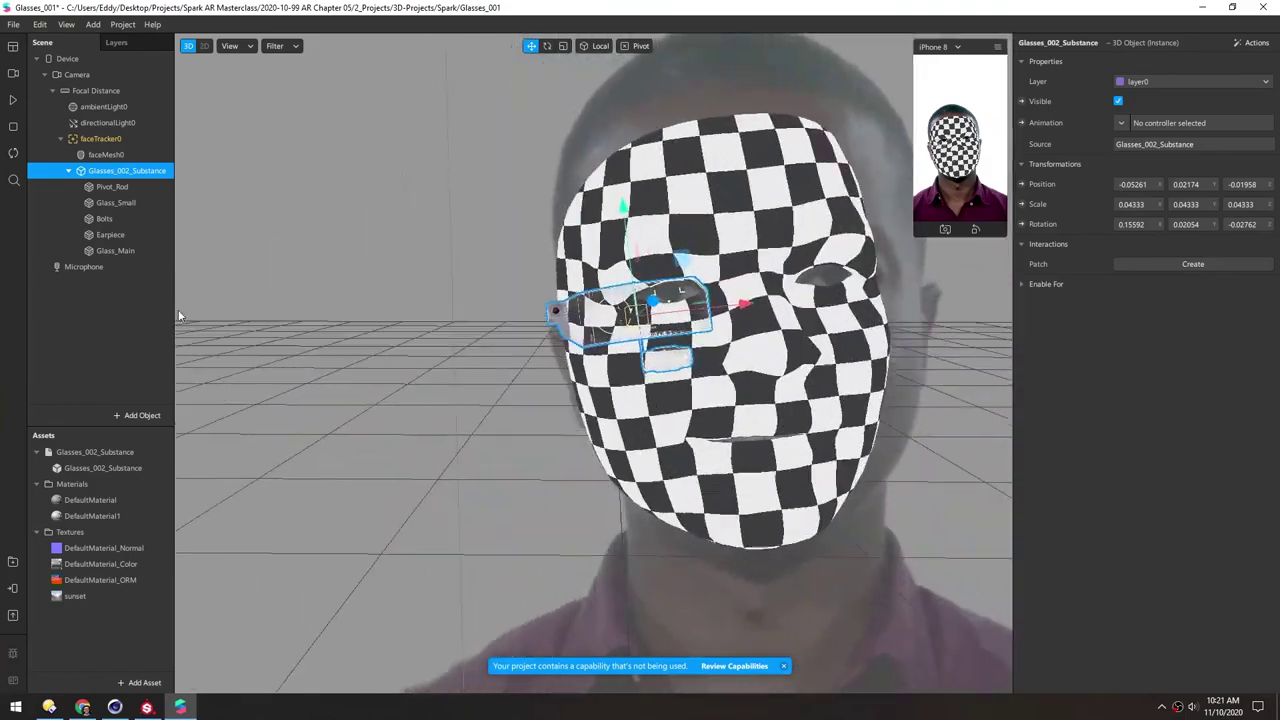
{"action": "left_click_drag", "start_coordinate": [179, 315], "coordinate": [200, 340], "text": "alt"}
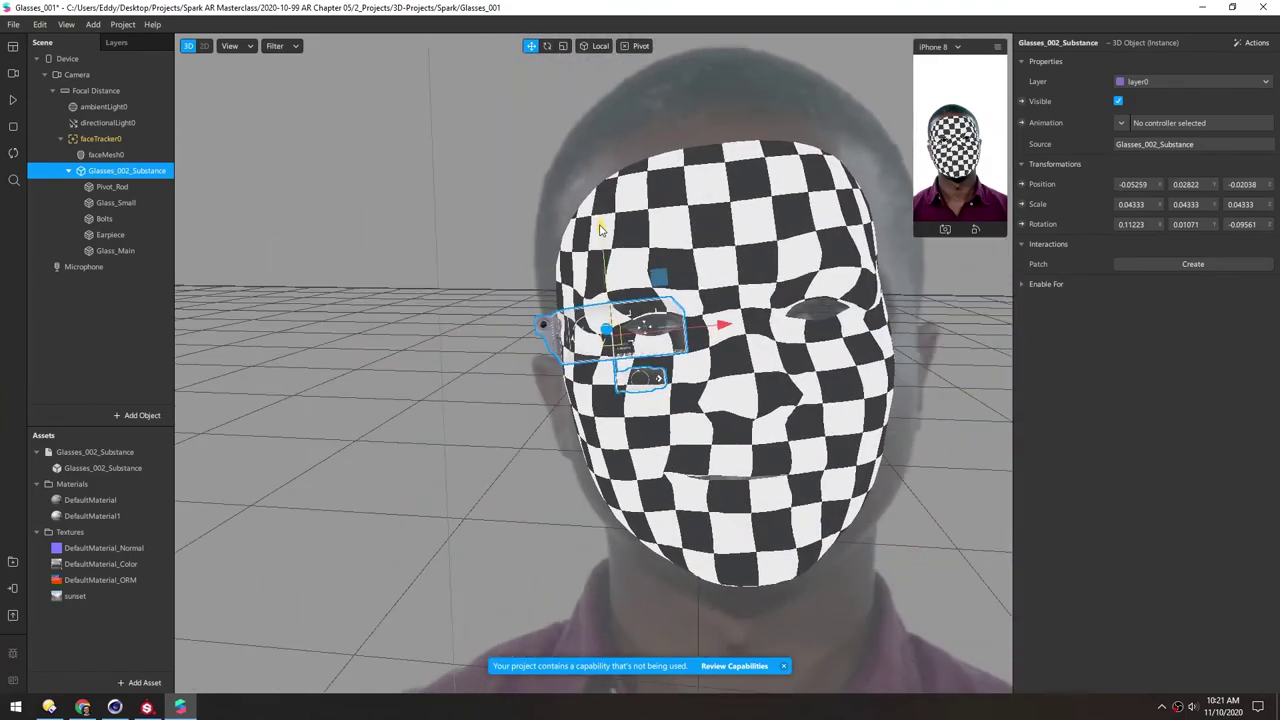
{"action": "mouse_move", "coordinate": [600, 371]}
{"action": "left_mouse_down", "text": "alt"}
{"action": "mouse_move", "coordinate": [706, 371]}
{"action": "mouse_move", "coordinate": [600, 350]}
{"action": "left_mouse_up", "text": "alt"}
{"action": "scroll", "coordinate": [677, 322], "scroll_direction": "up", "scroll_amount": 2}
{"action": "key", "text": "r"}
{"action": "left_click_drag", "start_coordinate": [677, 322], "coordinate": [732, 330]}
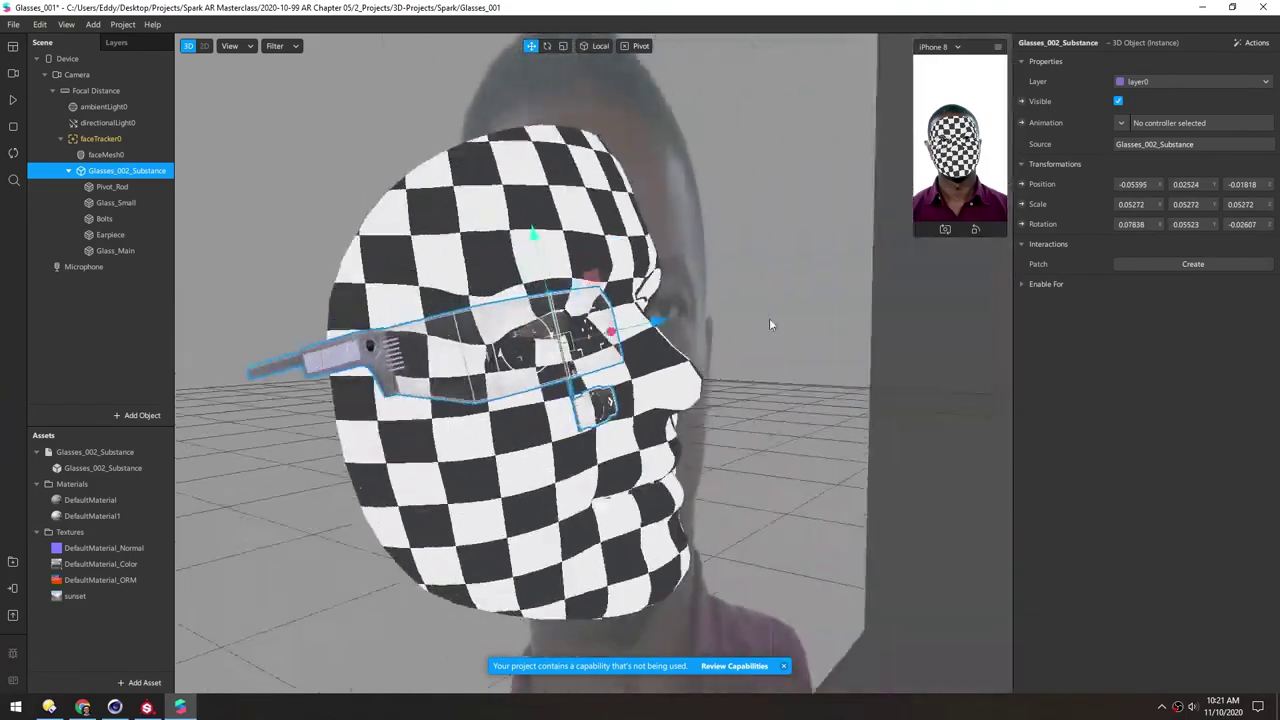
{"action": "key", "text": "w"}
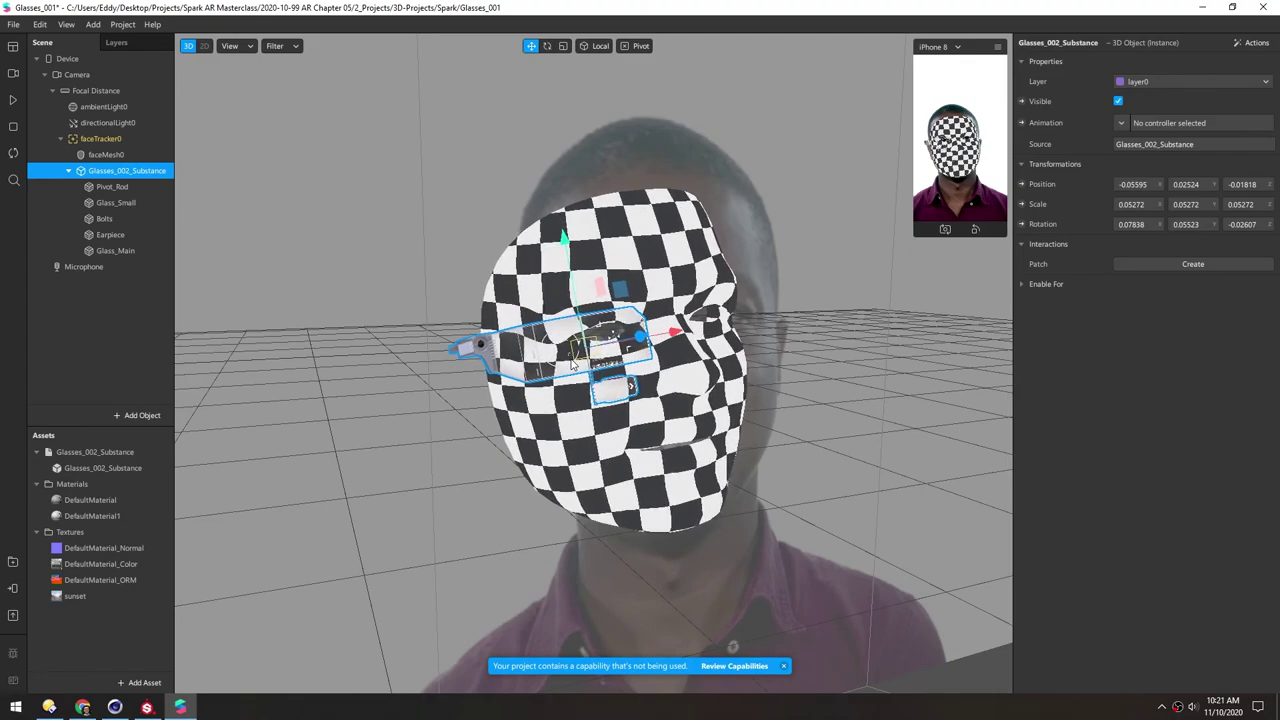
{"action": "left_click_drag", "start_coordinate": [572, 364], "coordinate": [484, 352], "text": "alt"}
{"action": "right_click_drag", "start_coordinate": [485, 353], "coordinate": [510, 358]}
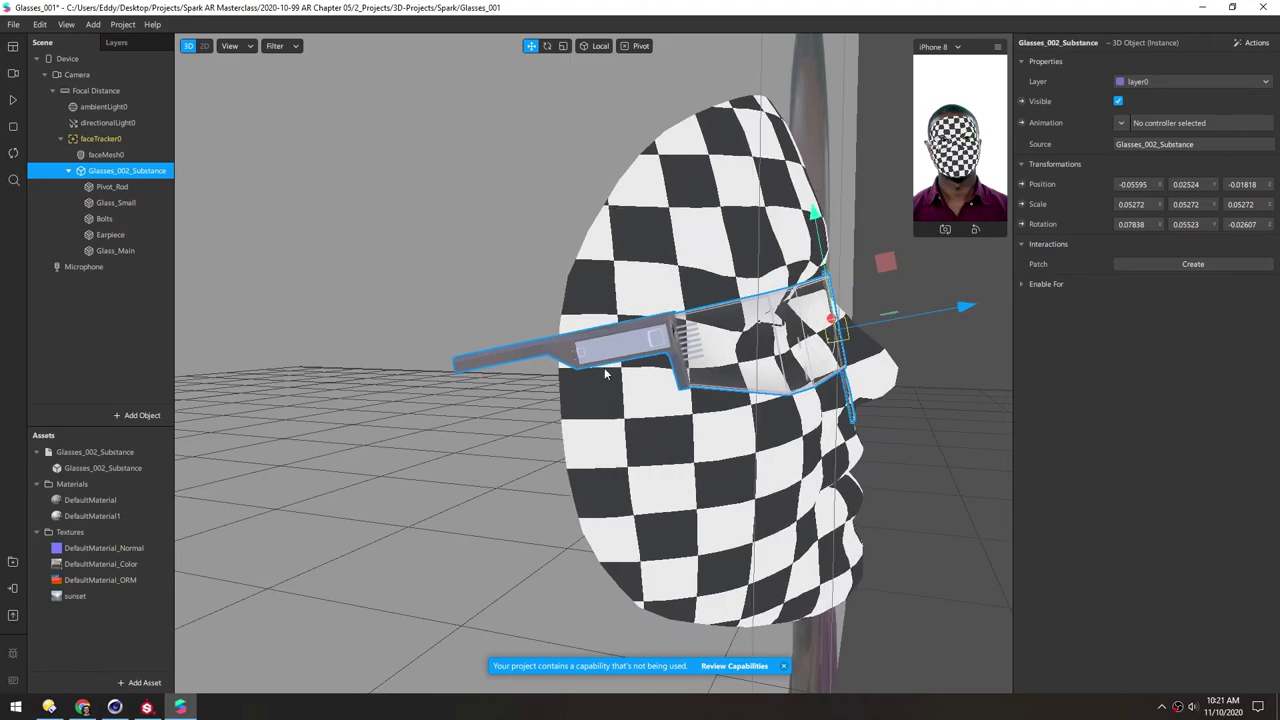
{"action": "right_click_drag", "start_coordinate": [604, 367], "coordinate": [567, 318]}
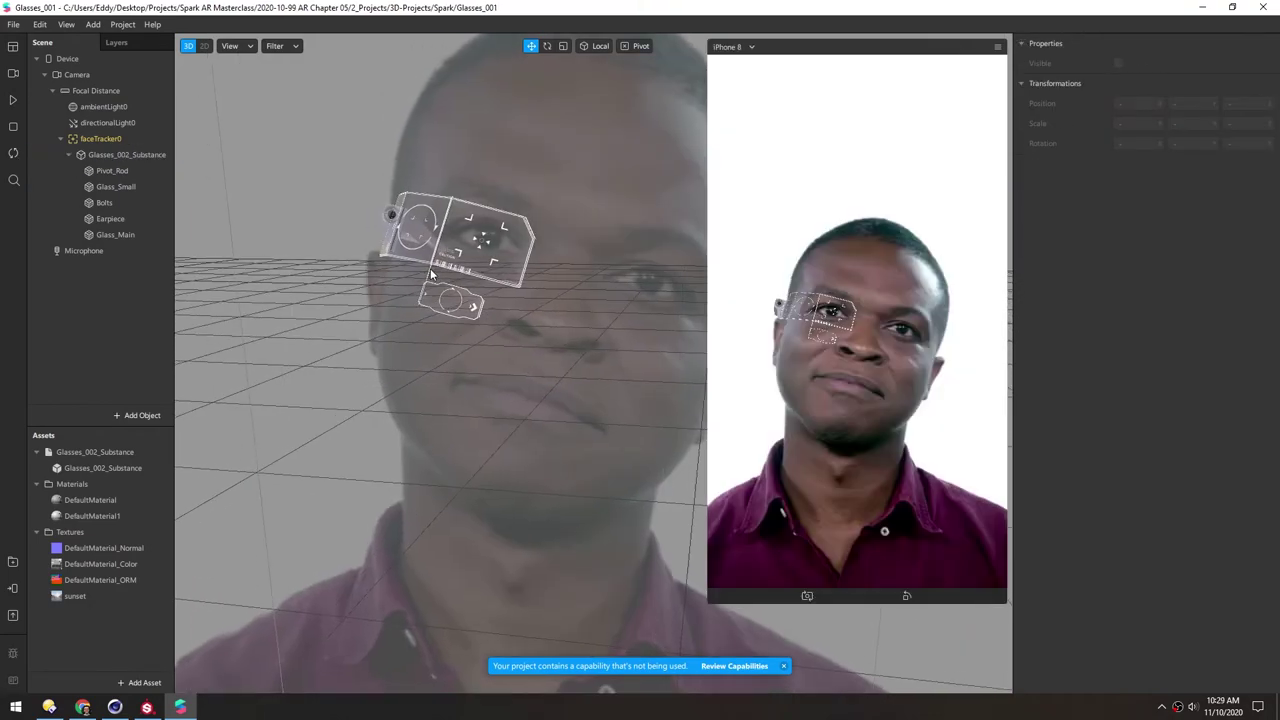
Add a face mesh under faceTracker0
{"action": "mouse_move", "coordinate": [471, 311]}
{"action": "right_mouse_down"}
{"action": "mouse_move", "coordinate": [374, 294]}
{"action": "mouse_move", "coordinate": [455, 320]}
{"action": "right_mouse_up"}
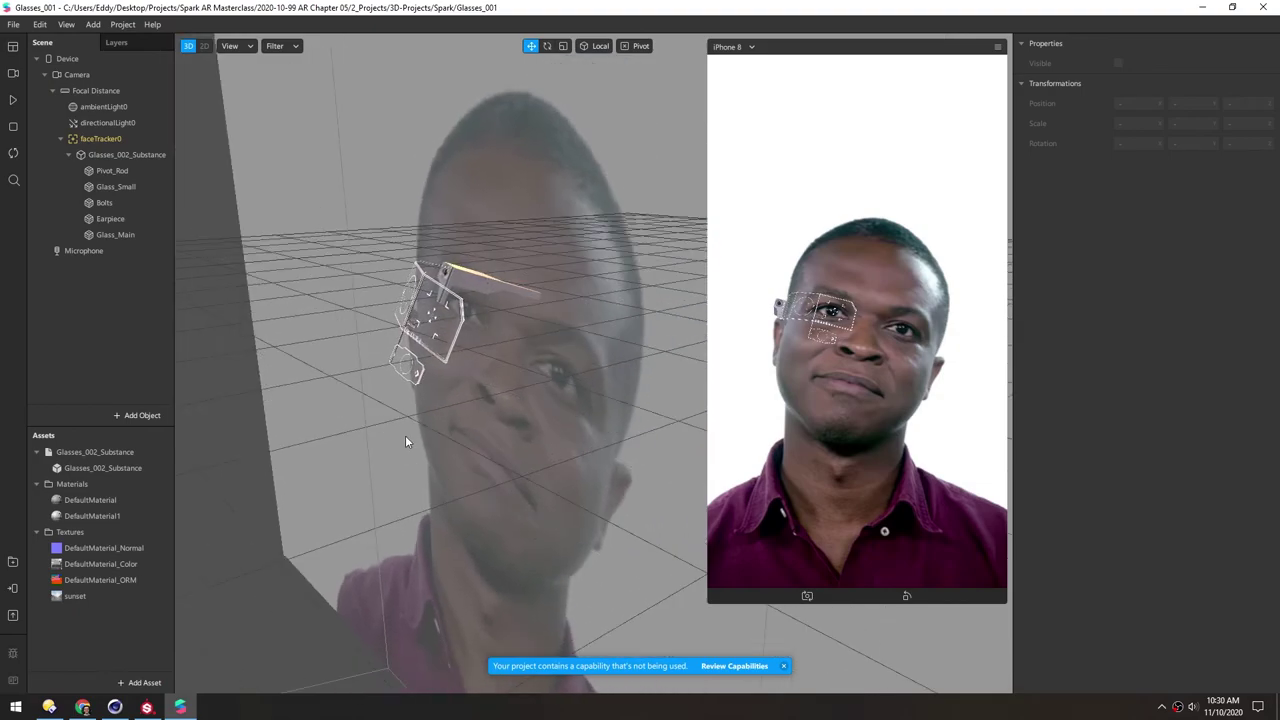
{"action": "right_click", "coordinate": [95, 142]}
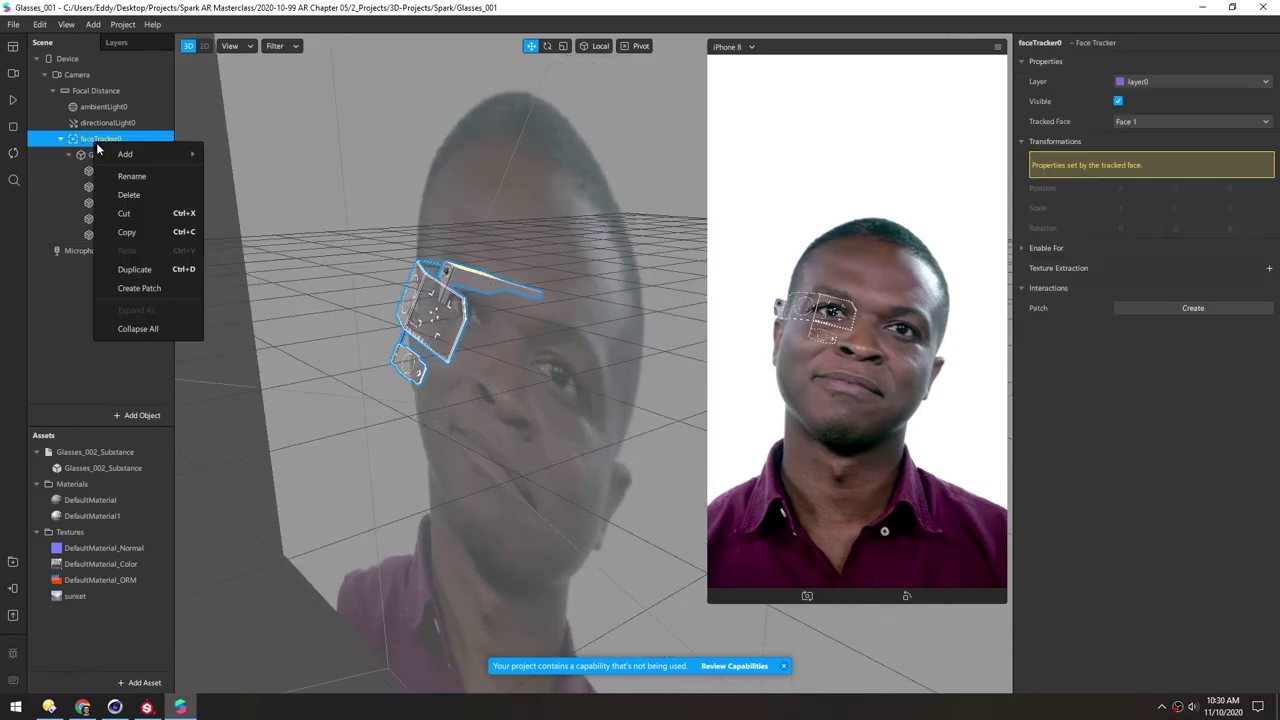
{"action": "mouse_move", "coordinate": [166, 158]}
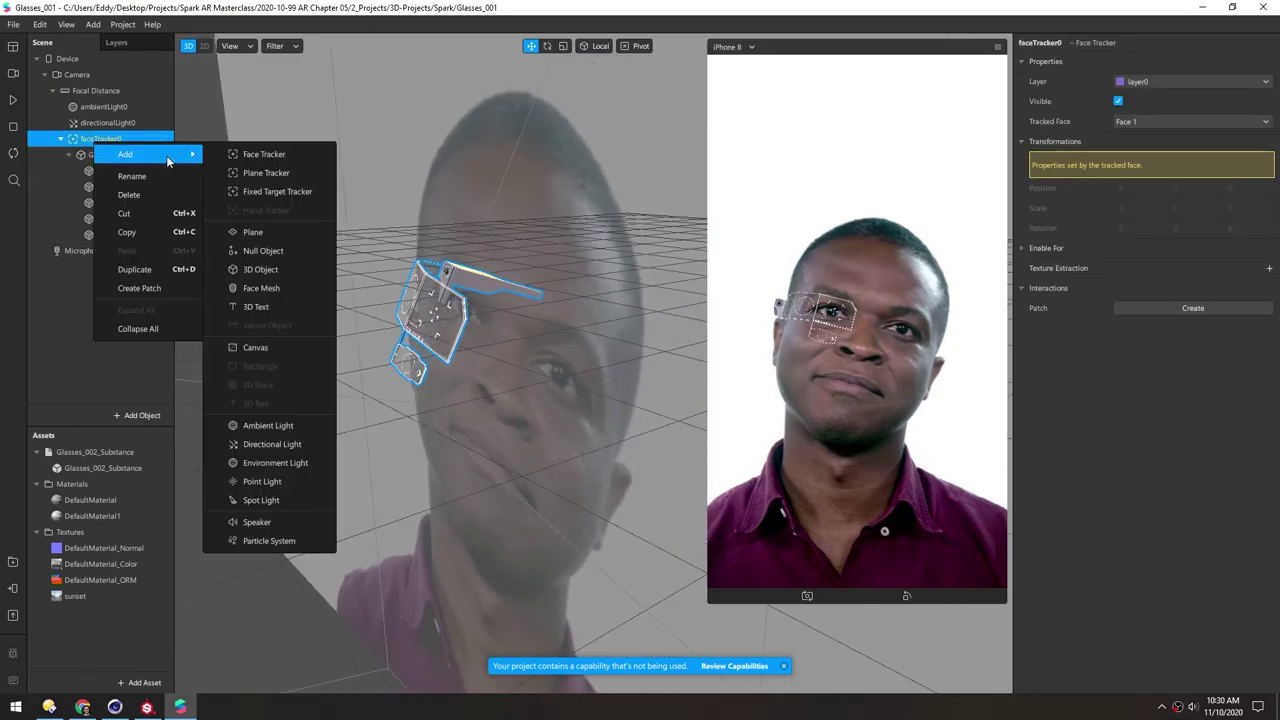
{"action": "left_click", "coordinate": [268, 288]}
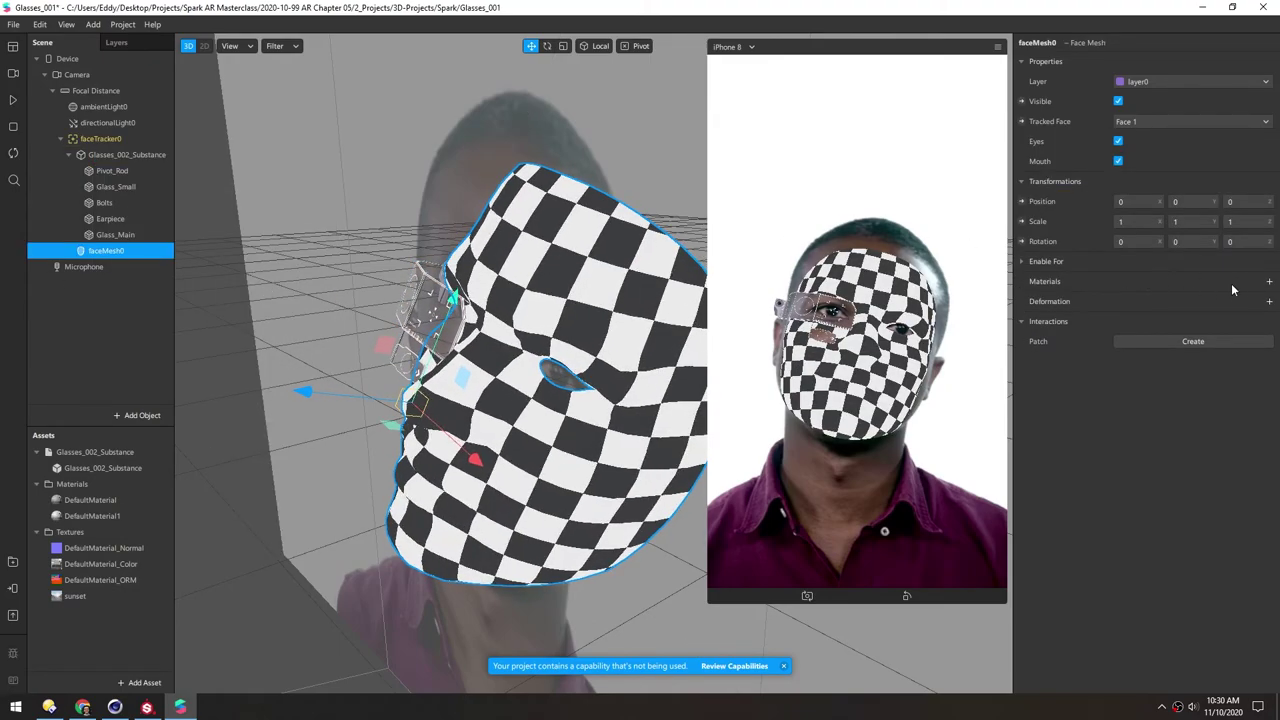
Give faceMesh0 a new material and open that material's properties
{"action": "left_click", "coordinate": [1269, 281]}
{"action": "left_click", "coordinate": [1211, 344]}
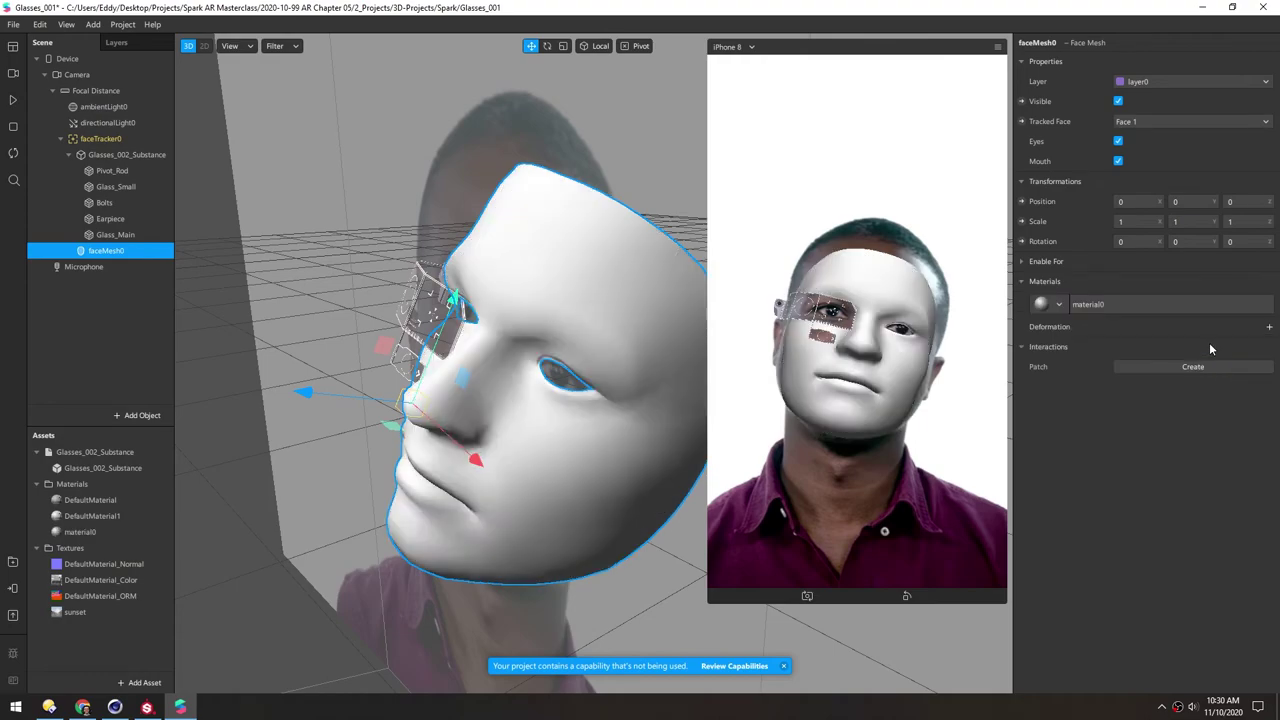
{"action": "left_click", "coordinate": [1095, 304]}
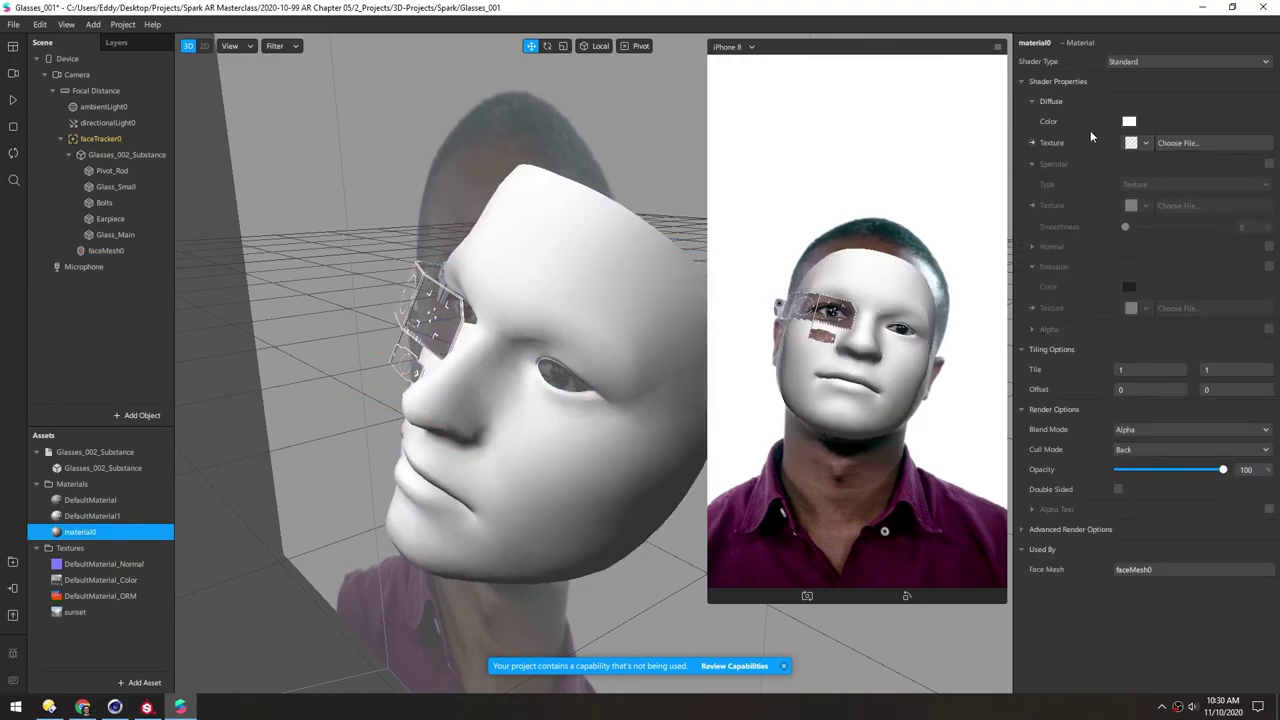
Rename the face mesh's material as mat_occluder and lower its opacity until it is fully transparent
{"action": "double_click", "coordinate": [1037, 43]}
{"action": "type", "text": "mat"}
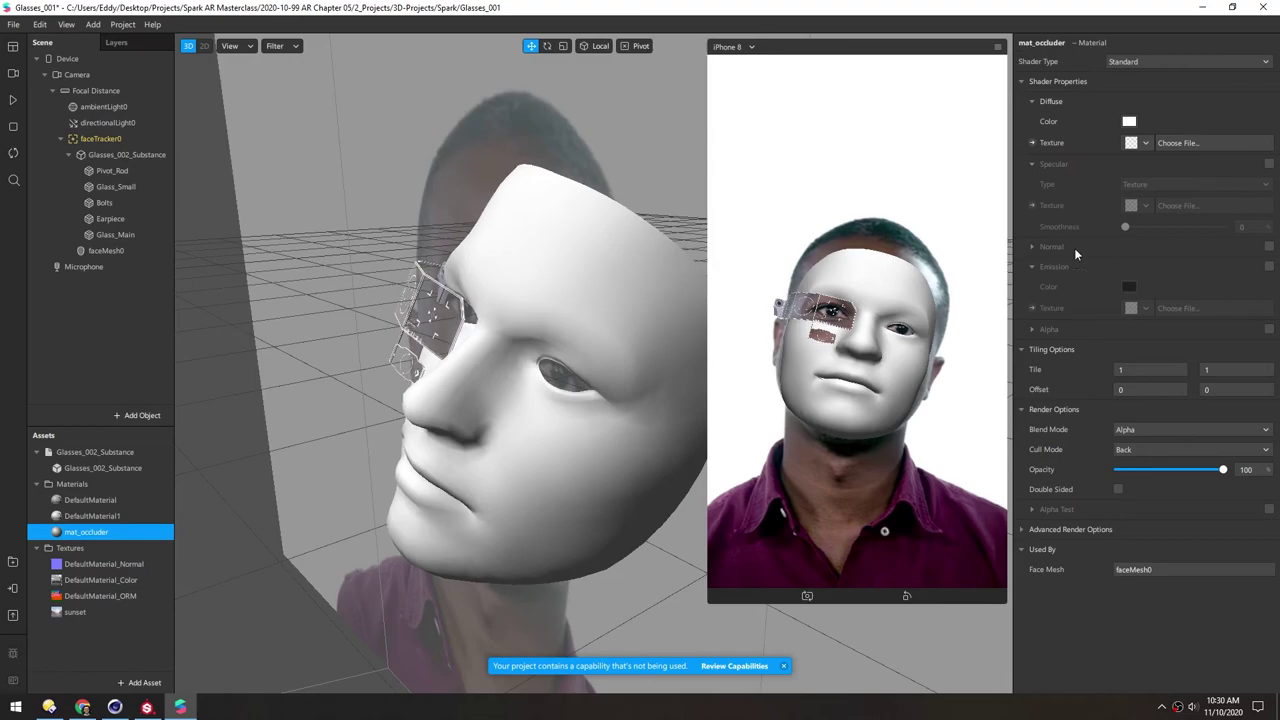
{"action": "left_click_drag", "start_coordinate": [1225, 472], "coordinate": [1087, 470]}
Place faceMesh0 above Glasses_002_Substance under faceTracker0 and check how it occludes the glasses from several angles
{"action": "left_click", "coordinate": [68, 154]}
{"action": "left_click", "coordinate": [68, 172]}
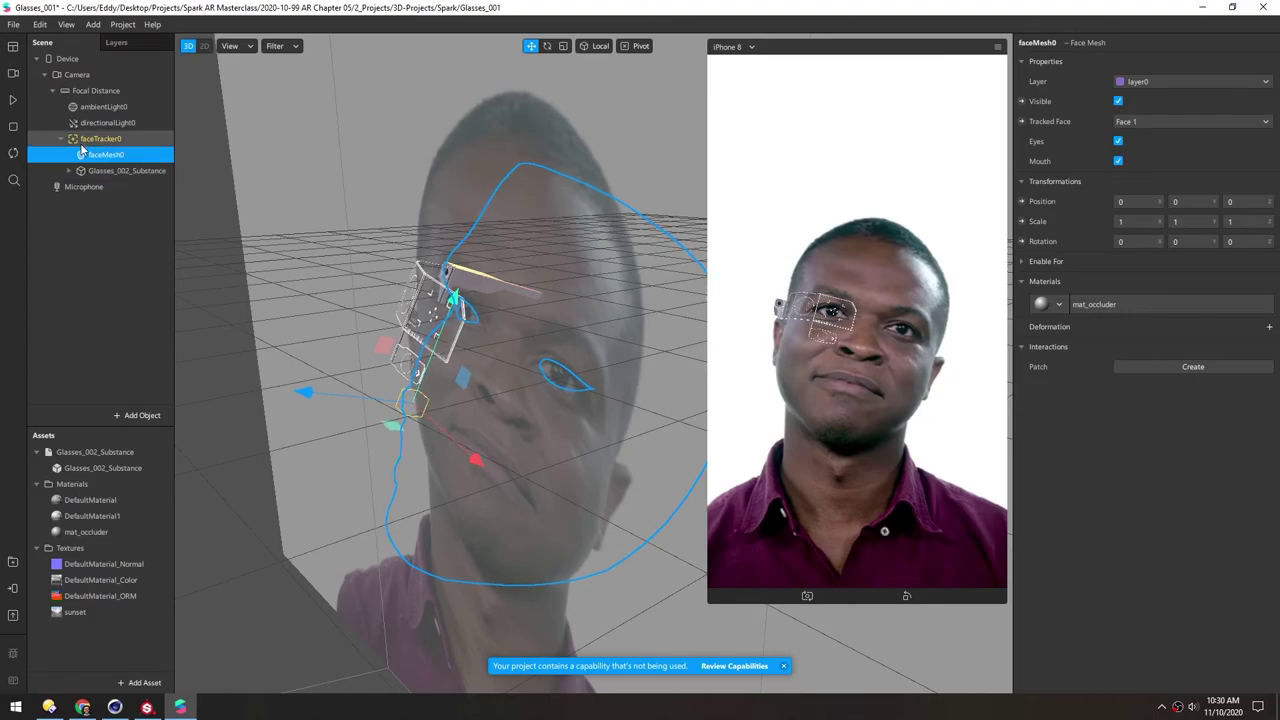
{"action": "right_click_drag", "start_coordinate": [437, 307], "coordinate": [352, 282]}
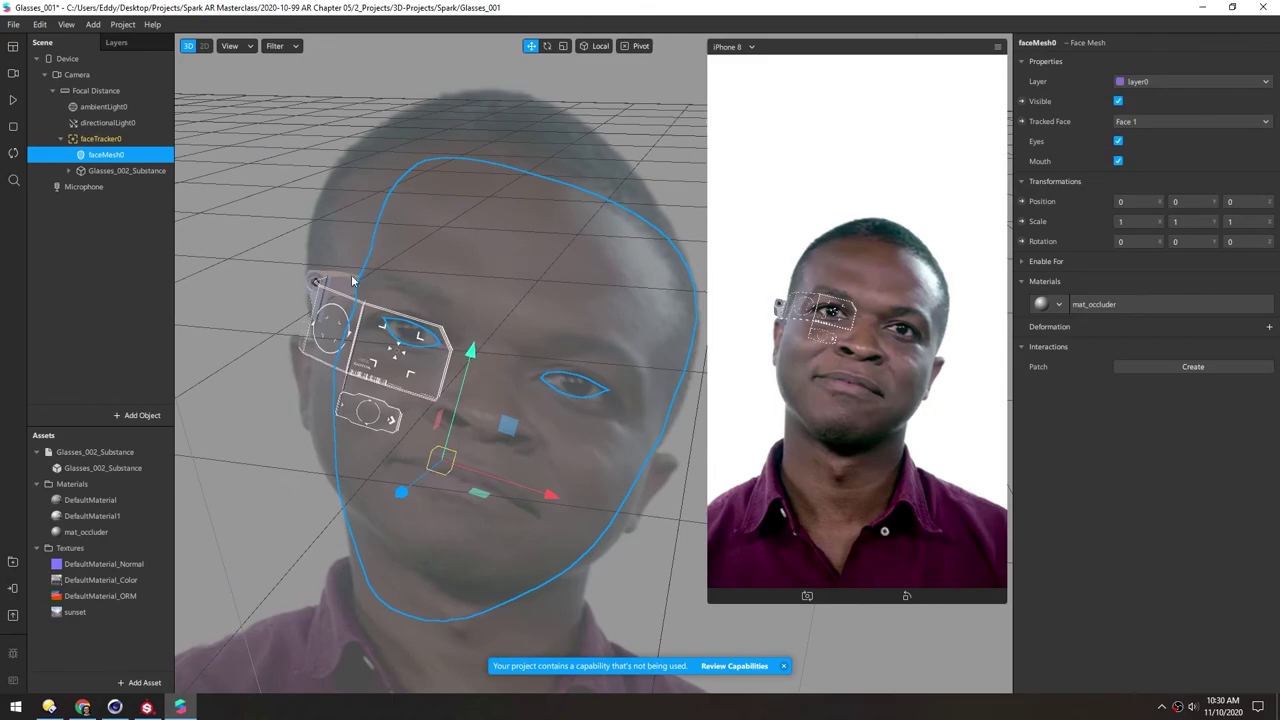
{"action": "right_click_drag", "start_coordinate": [487, 340], "coordinate": [409, 275]}
{"action": "scroll", "coordinate": [442, 335], "scroll_direction": "up", "scroll_amount": 3}
{"action": "middle_click_drag", "start_coordinate": [442, 335], "coordinate": [475, 353]}
{"action": "right_click_drag", "start_coordinate": [475, 352], "coordinate": [466, 358]}
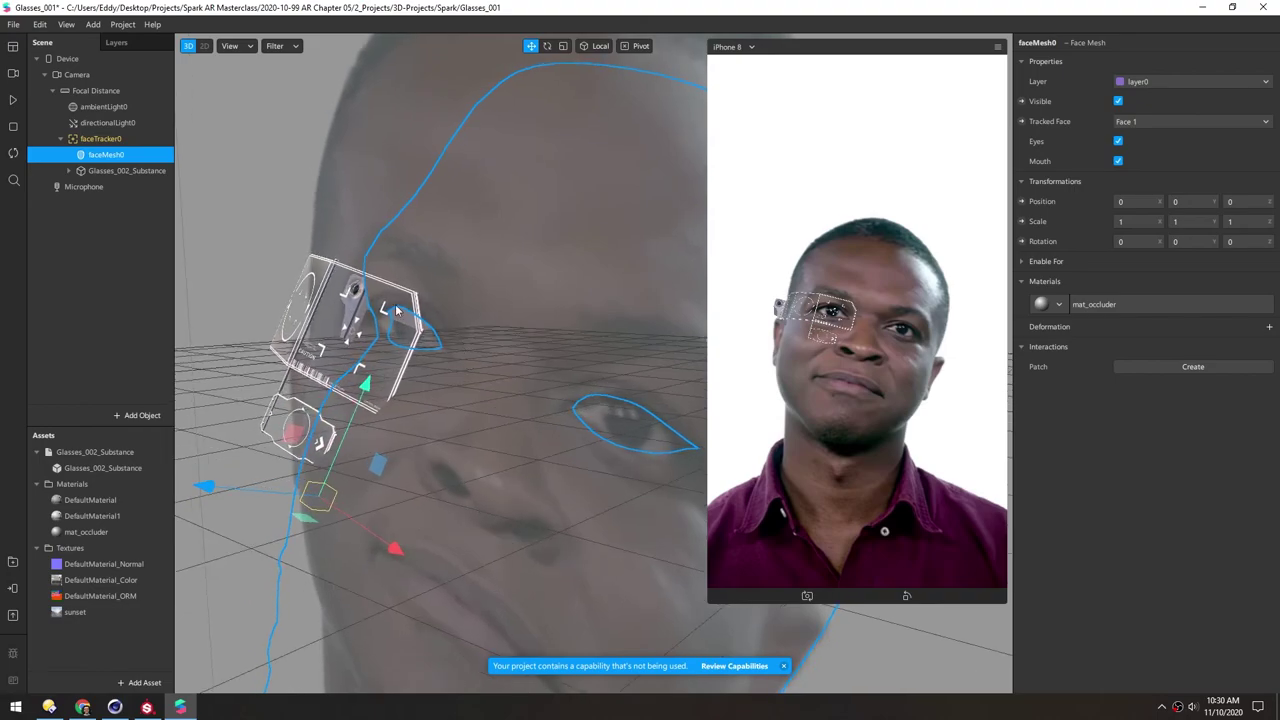
Turn off Eyes and Mouth for faceMesh0 and check the glasses' occlusion from the front and side
{"action": "left_click", "coordinate": [1118, 161]}
{"action": "right_click_drag", "start_coordinate": [480, 362], "coordinate": [556, 308]}
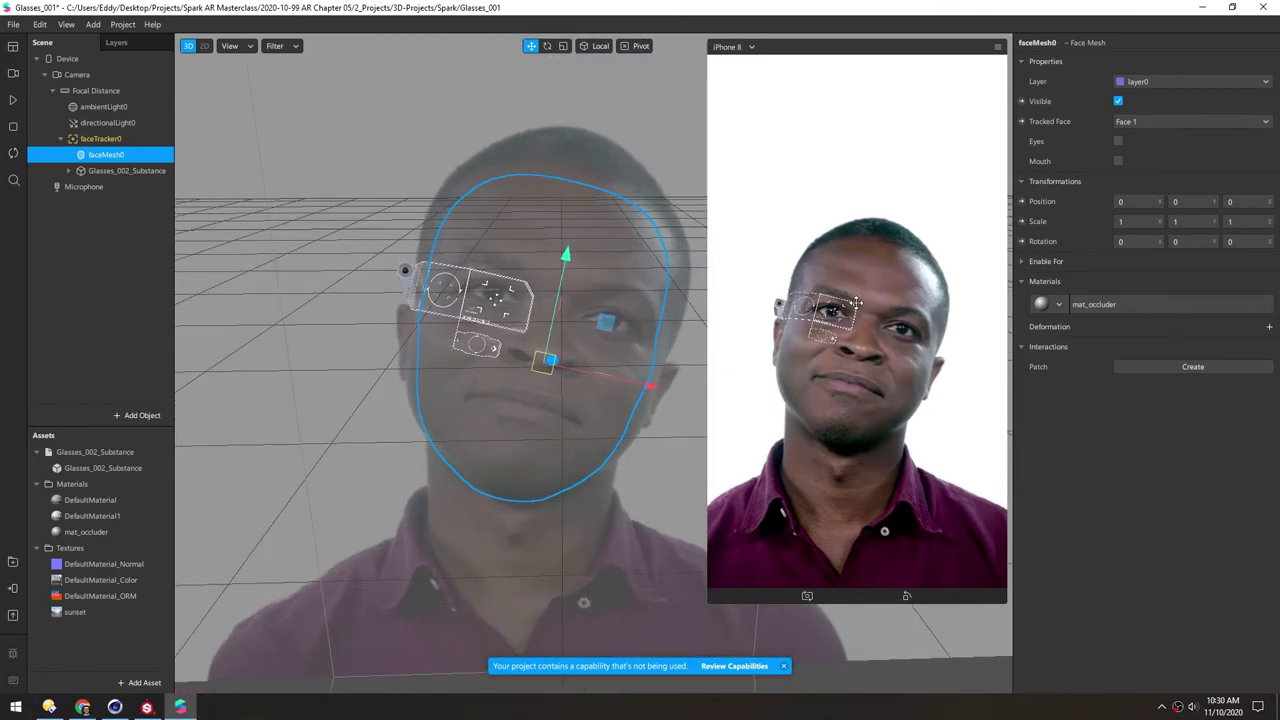
{"action": "scroll", "coordinate": [519, 285], "scroll_direction": "up", "scroll_amount": 5}
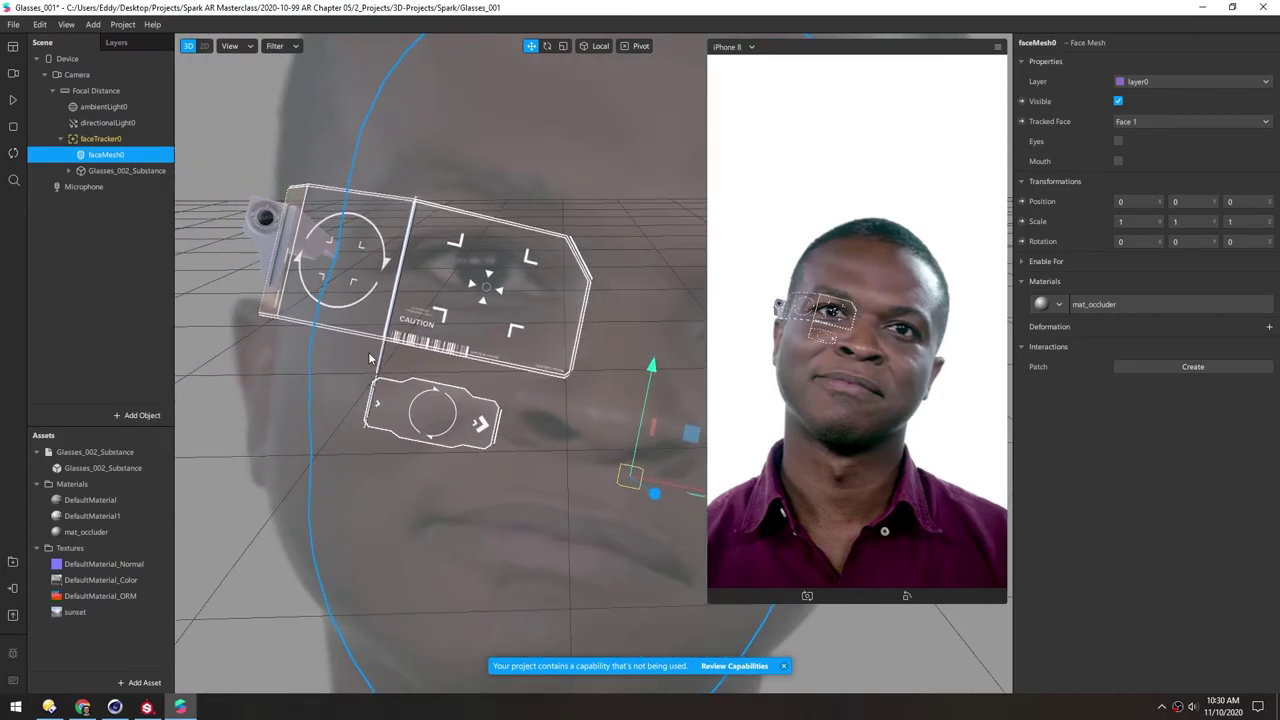
{"action": "right_click_drag", "start_coordinate": [369, 358], "coordinate": [258, 300]}
{"action": "right_click_drag", "start_coordinate": [424, 343], "coordinate": [378, 322]}
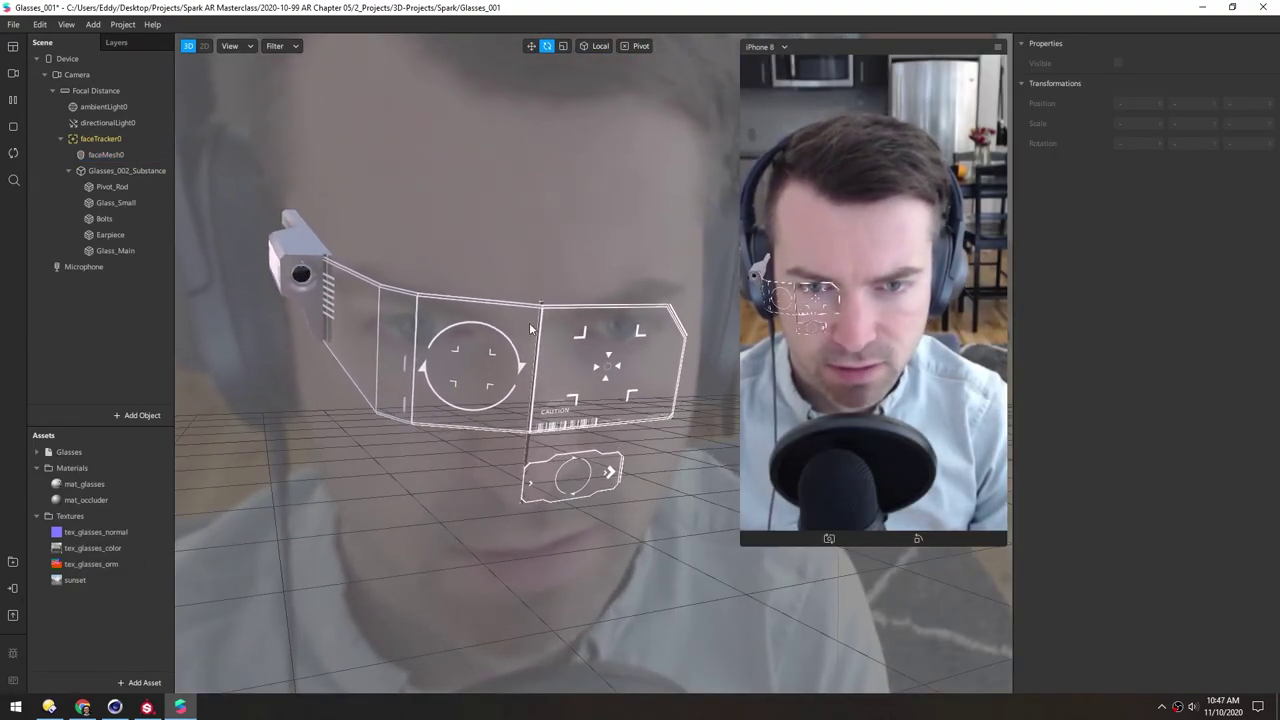
Show the Patch Editor, add the tex_glasses_color texture to it as a patch, and enlarge the editor area
{"action": "scroll", "coordinate": [616, 408], "scroll_direction": "up", "scroll_amount": 3}
{"action": "scroll", "coordinate": [590, 370], "scroll_direction": "down", "scroll_amount": 5}
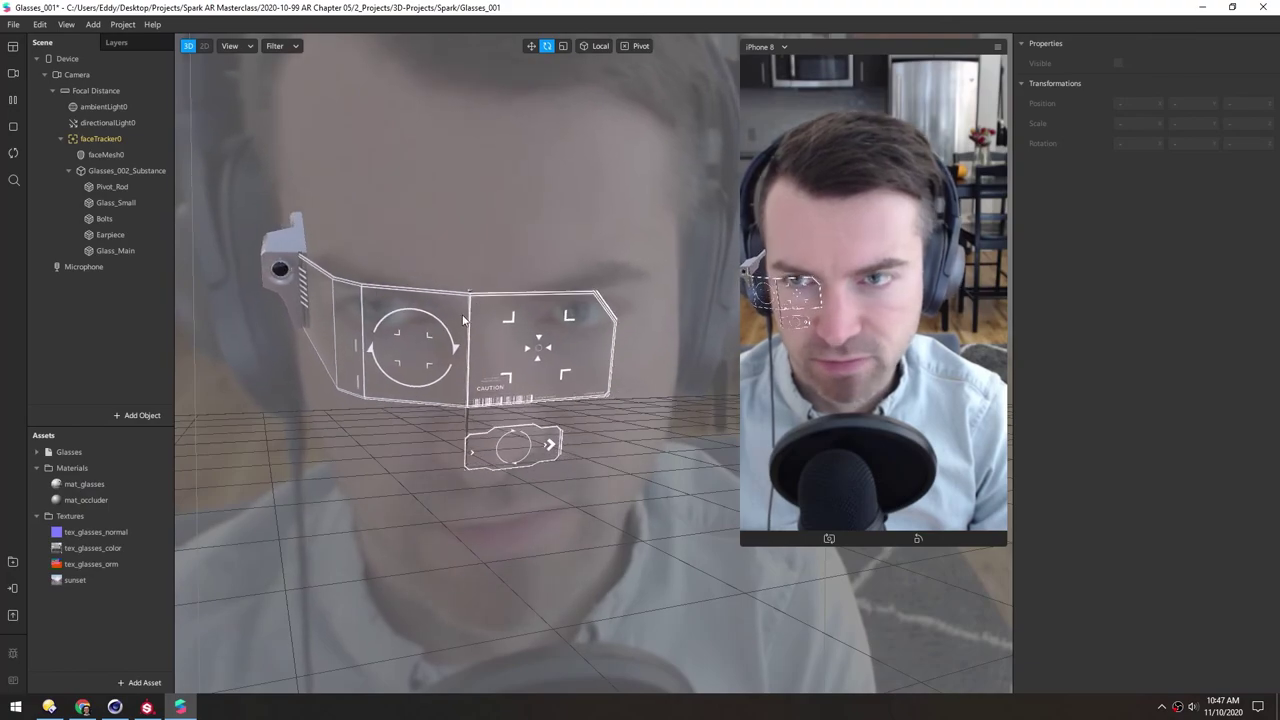
{"action": "left_click", "coordinate": [14, 47]}
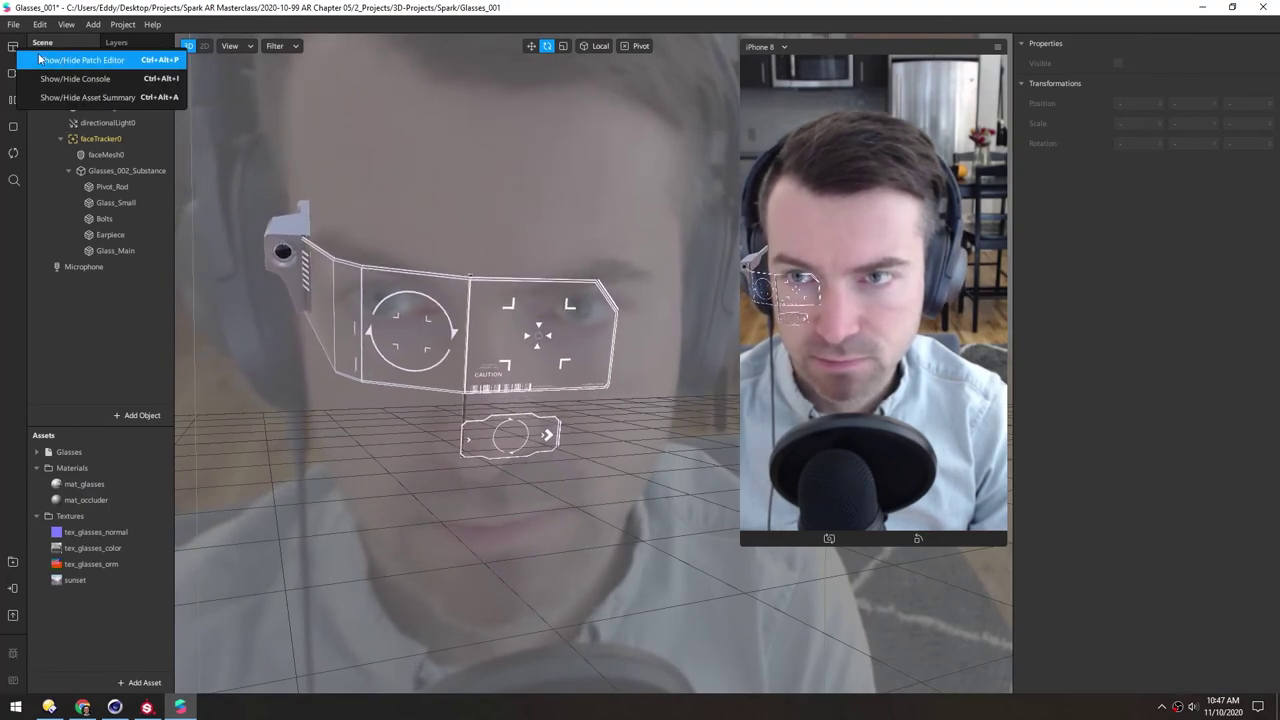
{"action": "left_click", "coordinate": [70, 60]}
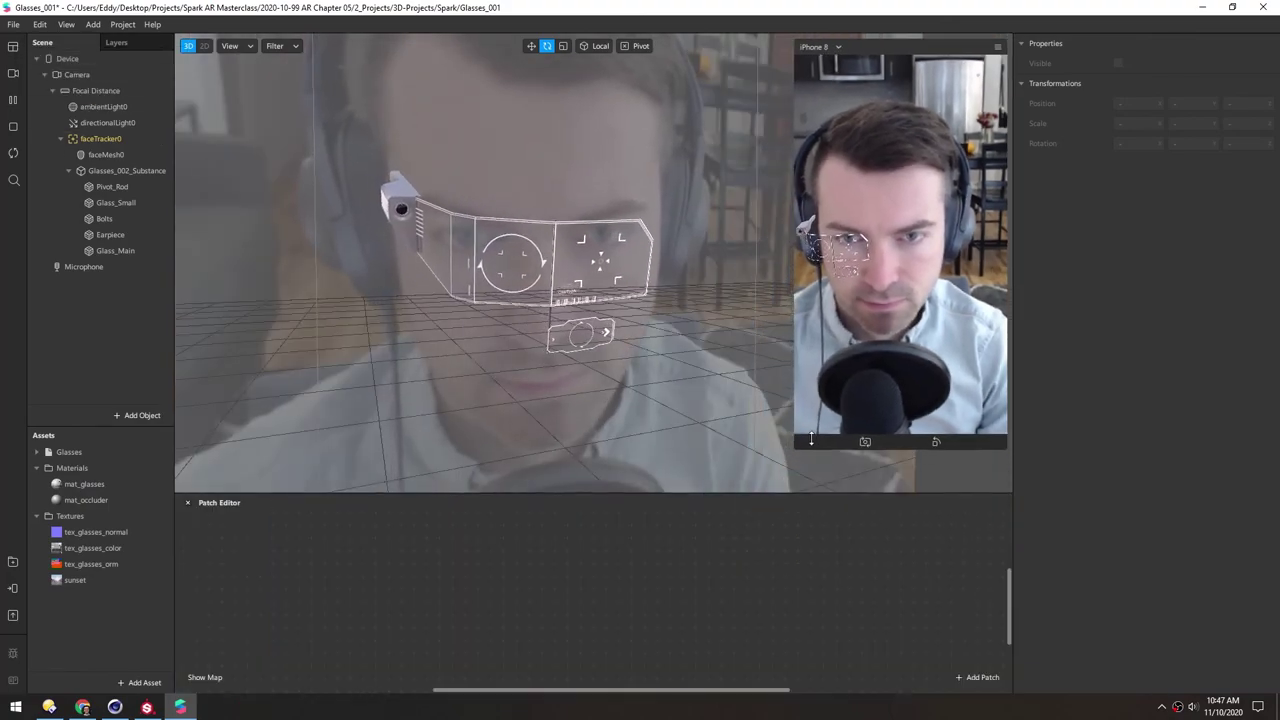
{"action": "left_click", "coordinate": [56, 549]}
{"action": "left_click_drag", "start_coordinate": [56, 551], "coordinate": [362, 577]}
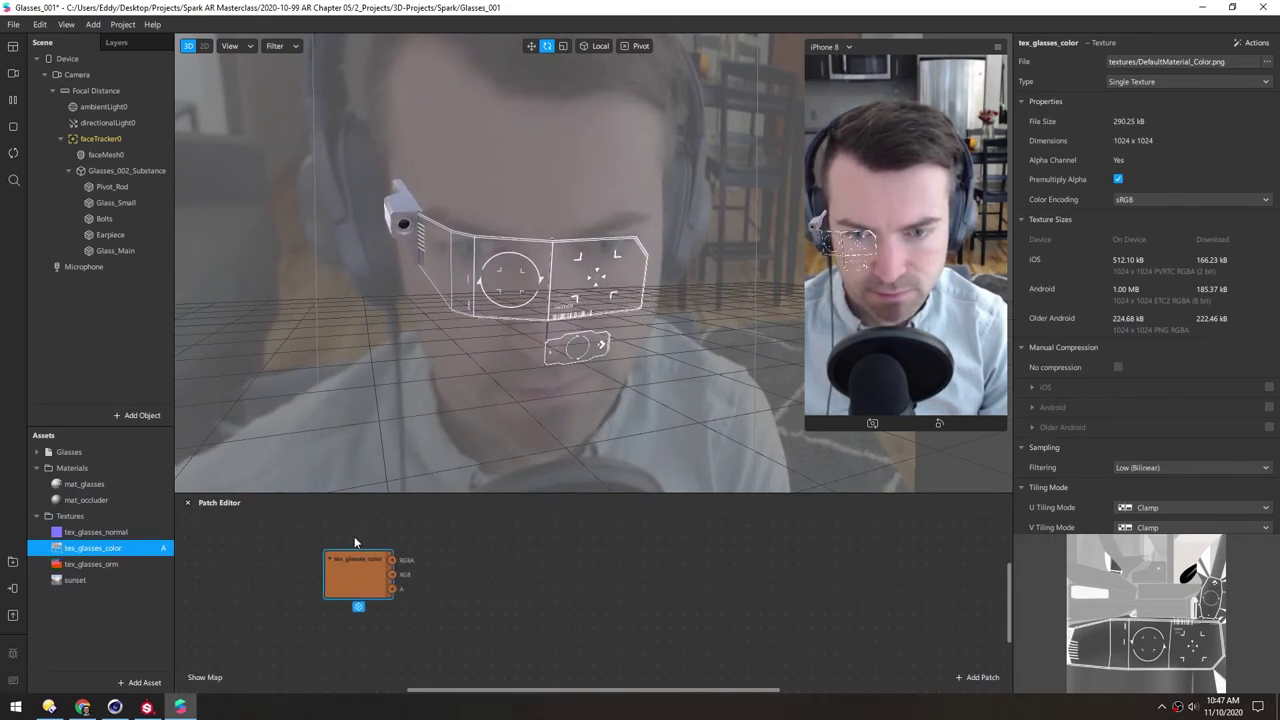
{"action": "left_click_drag", "start_coordinate": [358, 494], "coordinate": [347, 395]}
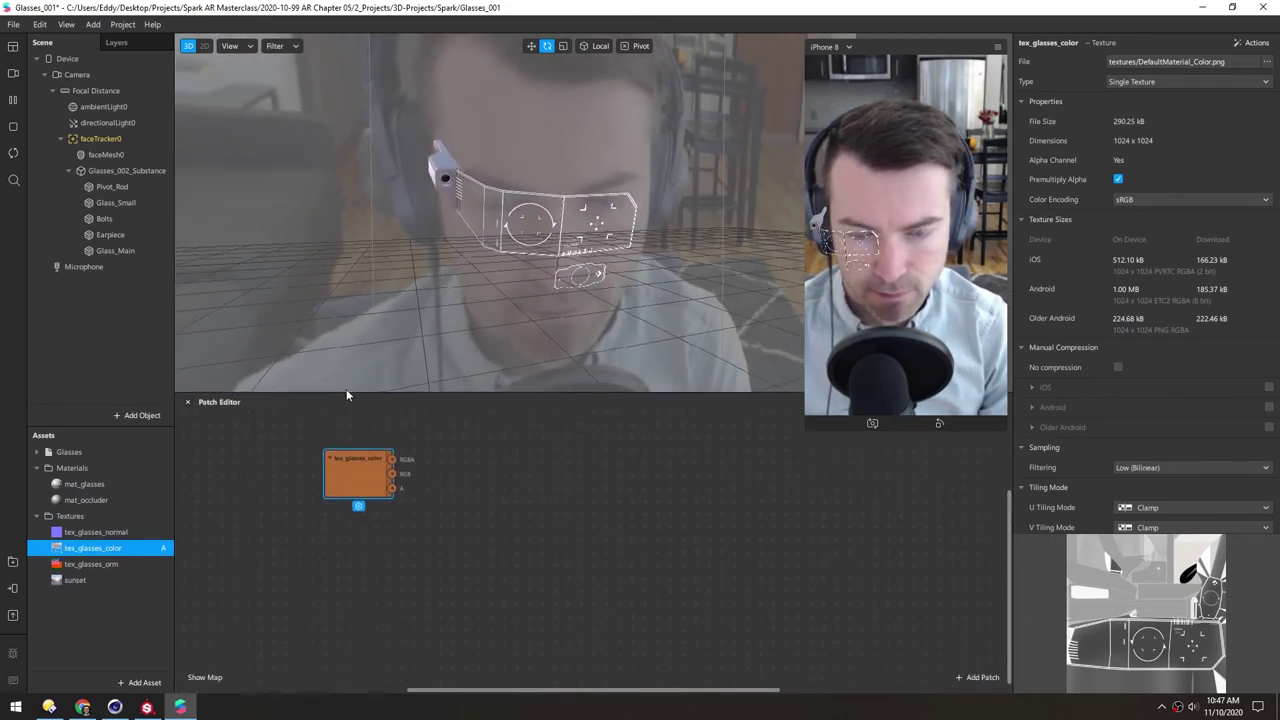
Add a Value patch of color type below the texture patch and set it to black #000000 with alpha 50
{"action": "right_click", "coordinate": [506, 550]}
{"action": "type", "text": "value"}
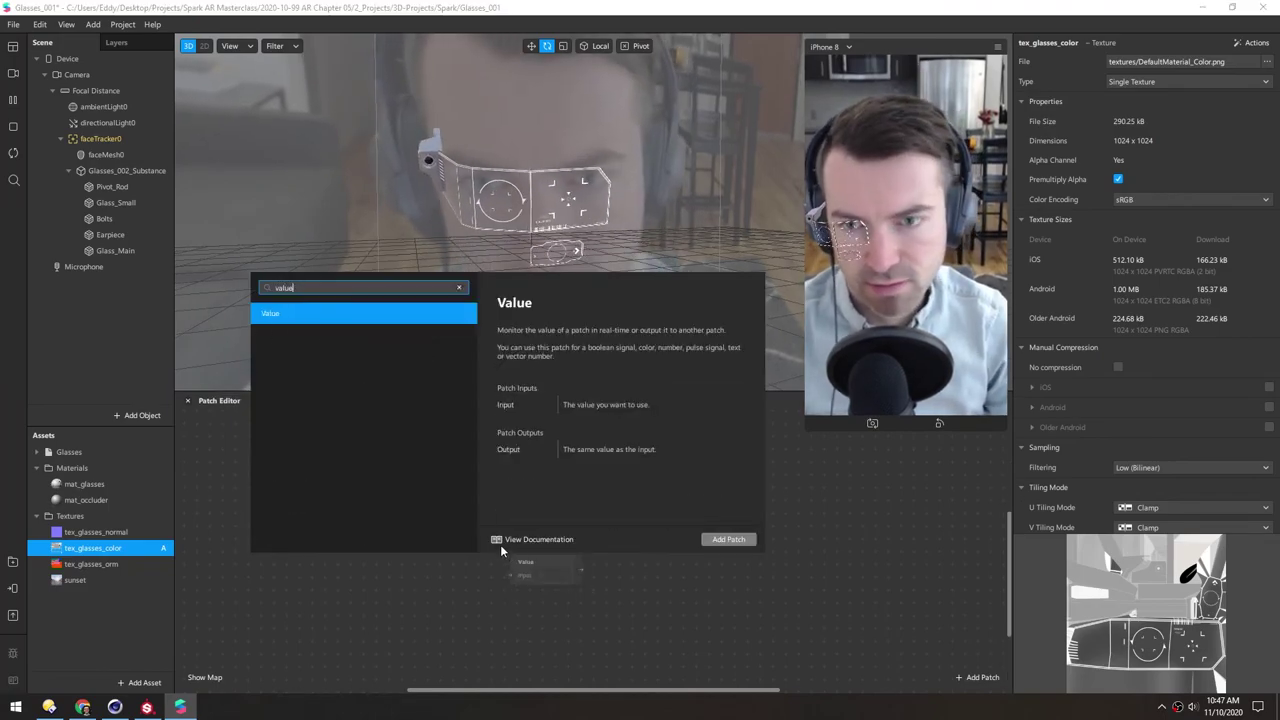
{"action": "key", "text": "Return"}
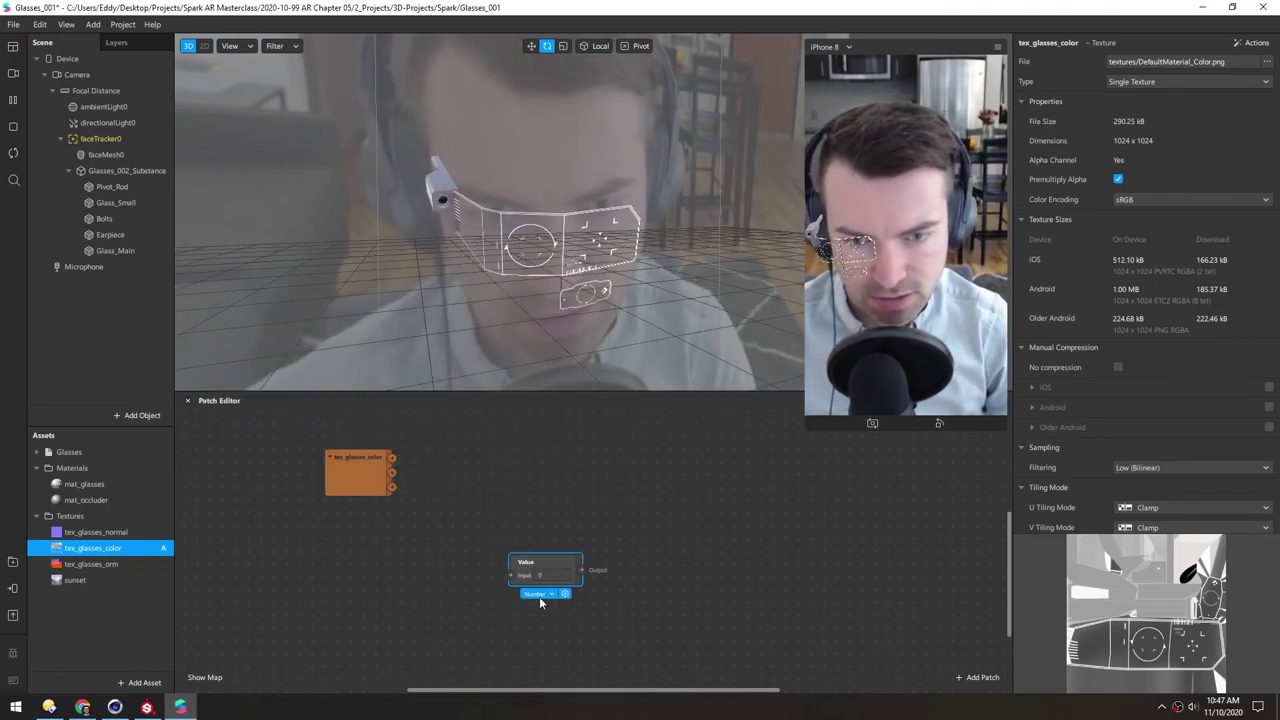
{"action": "left_click", "coordinate": [540, 593]}
{"action": "left_click", "coordinate": [539, 567]}
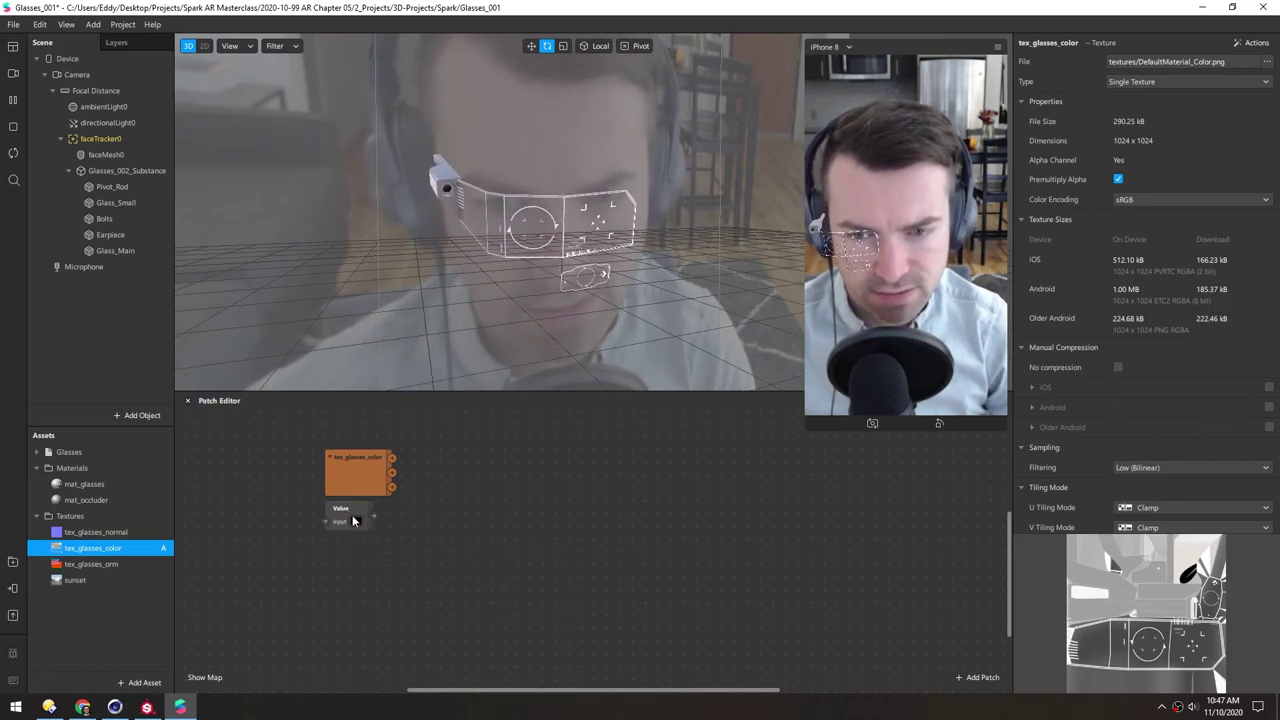
{"action": "left_click", "coordinate": [354, 522]}
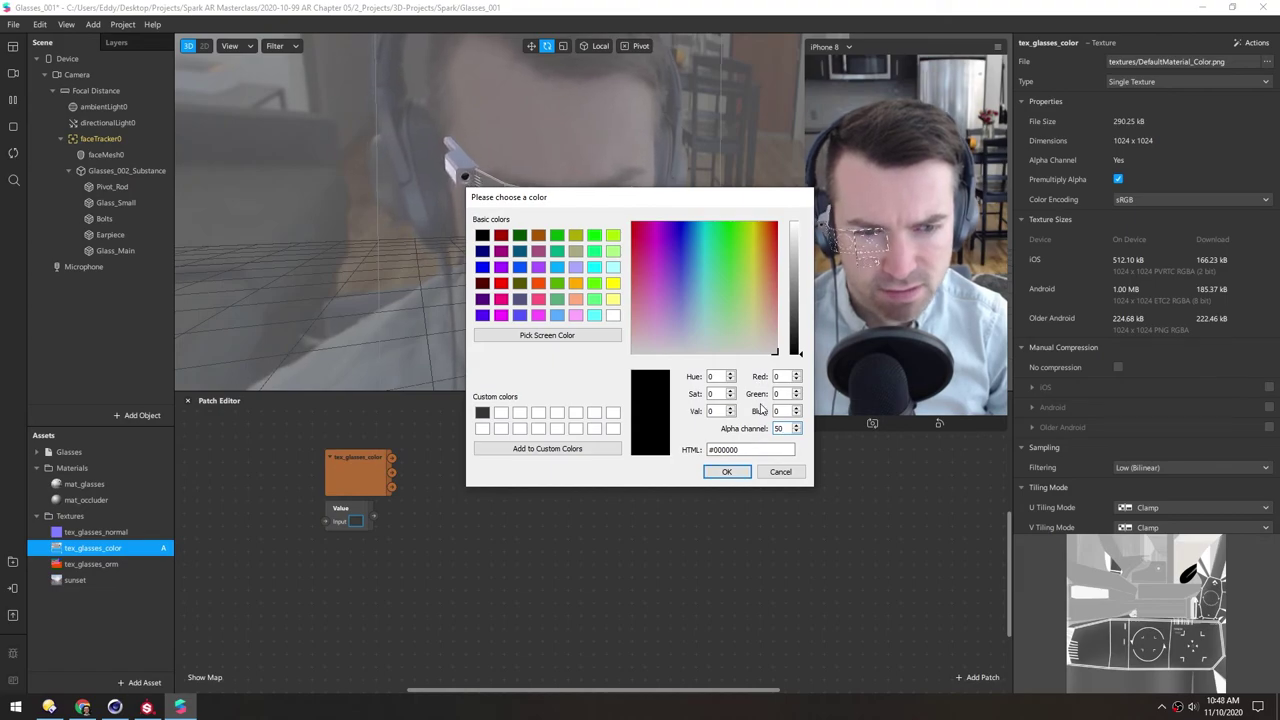
{"action": "left_click", "coordinate": [730, 472]}
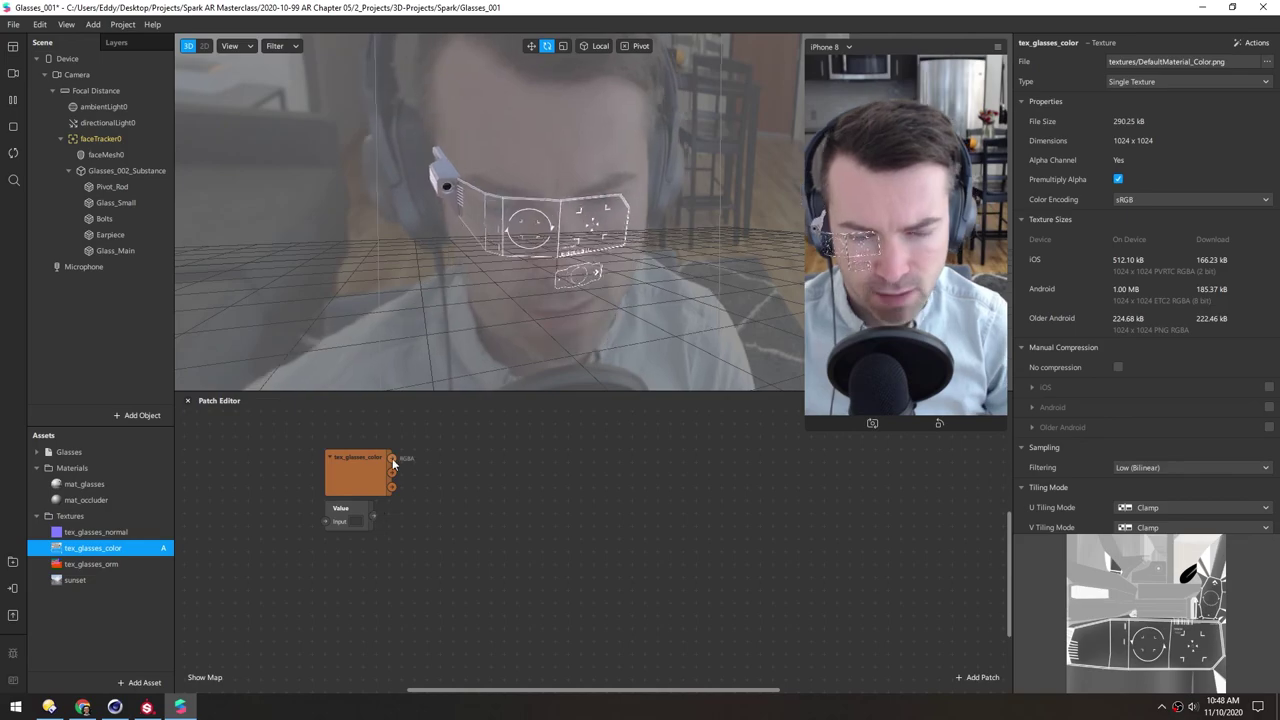
Connect the RGBA output of tex_glasses_color to a new Unpack patch set to a four-component vector
{"action": "left_click_drag", "start_coordinate": [392, 458], "coordinate": [461, 462]}
{"action": "type", "text": "unp"}
{"action": "key", "text": "Return"}
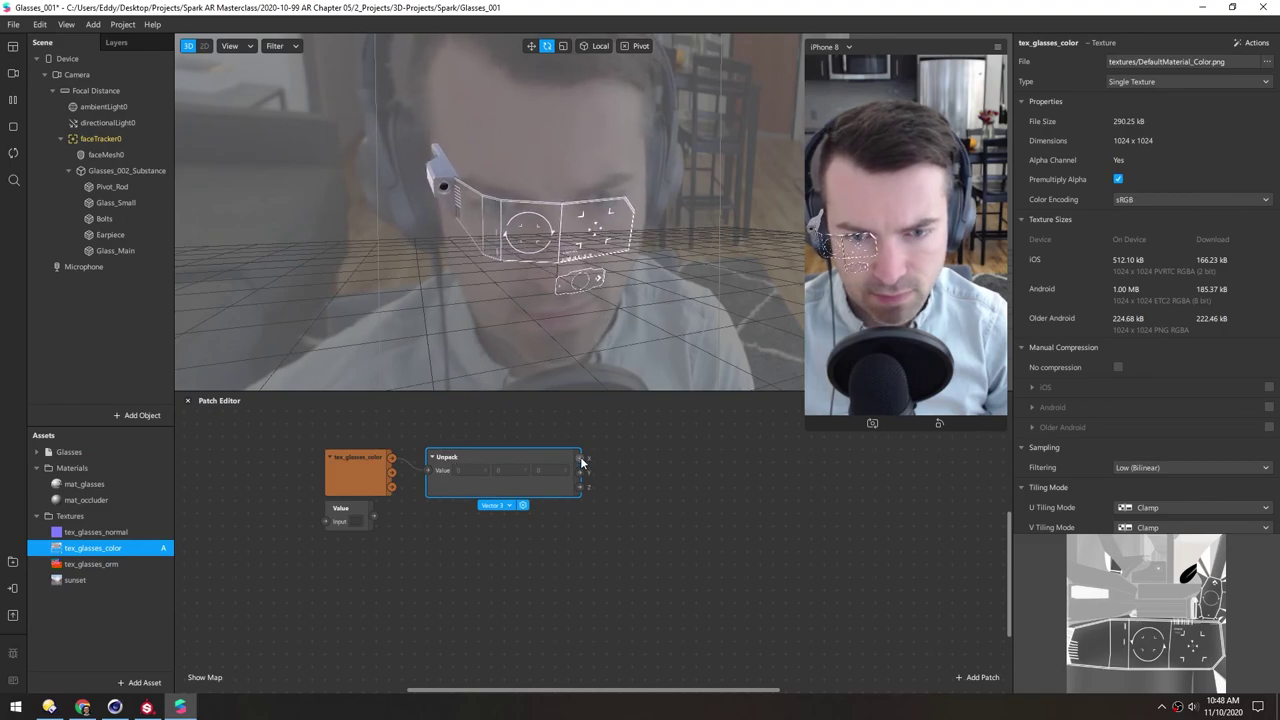
{"action": "left_click", "coordinate": [516, 561]}
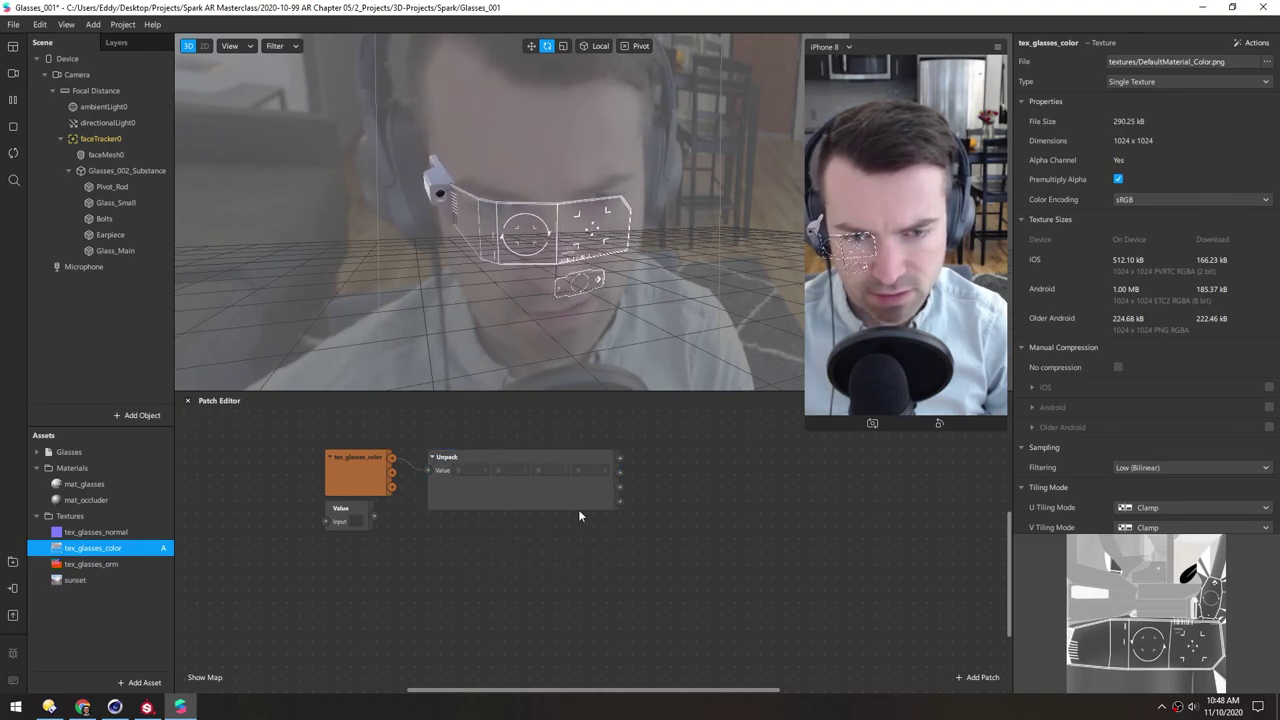
Connect the Unpack patch's first three outputs to a new Pack patch and set it to a four-component vector
{"action": "left_click_drag", "start_coordinate": [620, 458], "coordinate": [747, 487]}
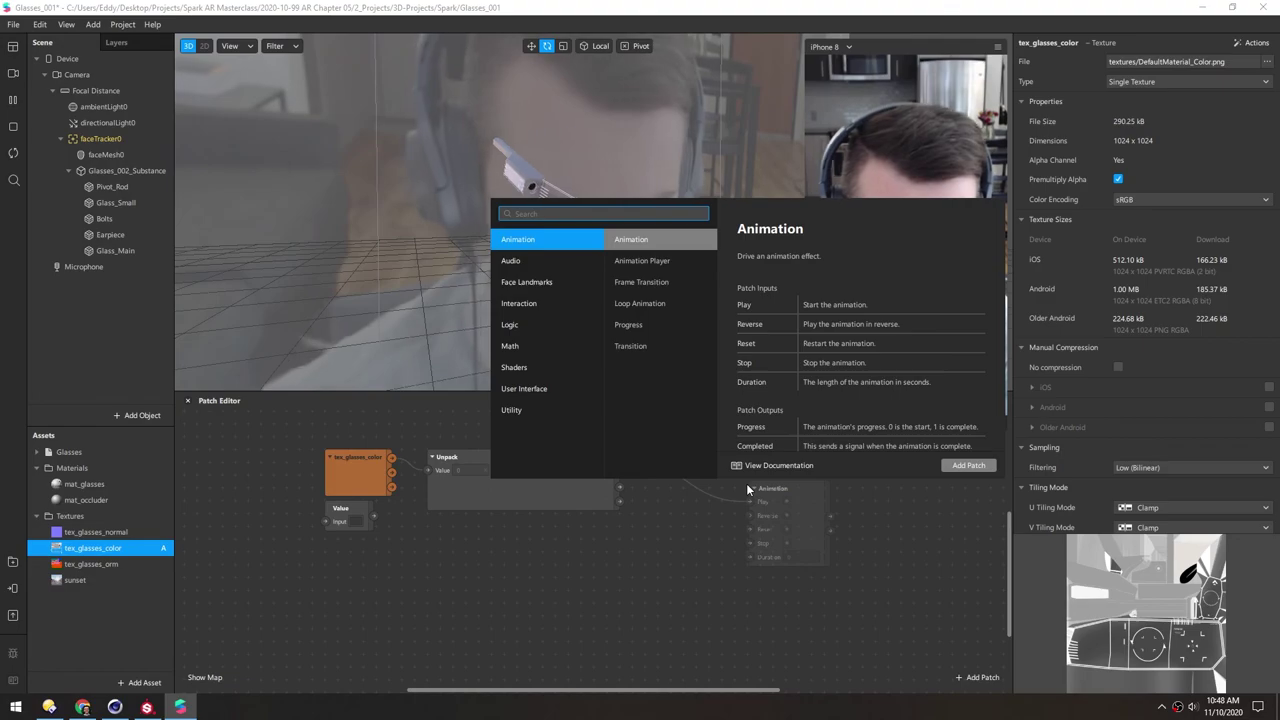
{"action": "type", "text": "pack"}
{"action": "key", "text": "Return"}
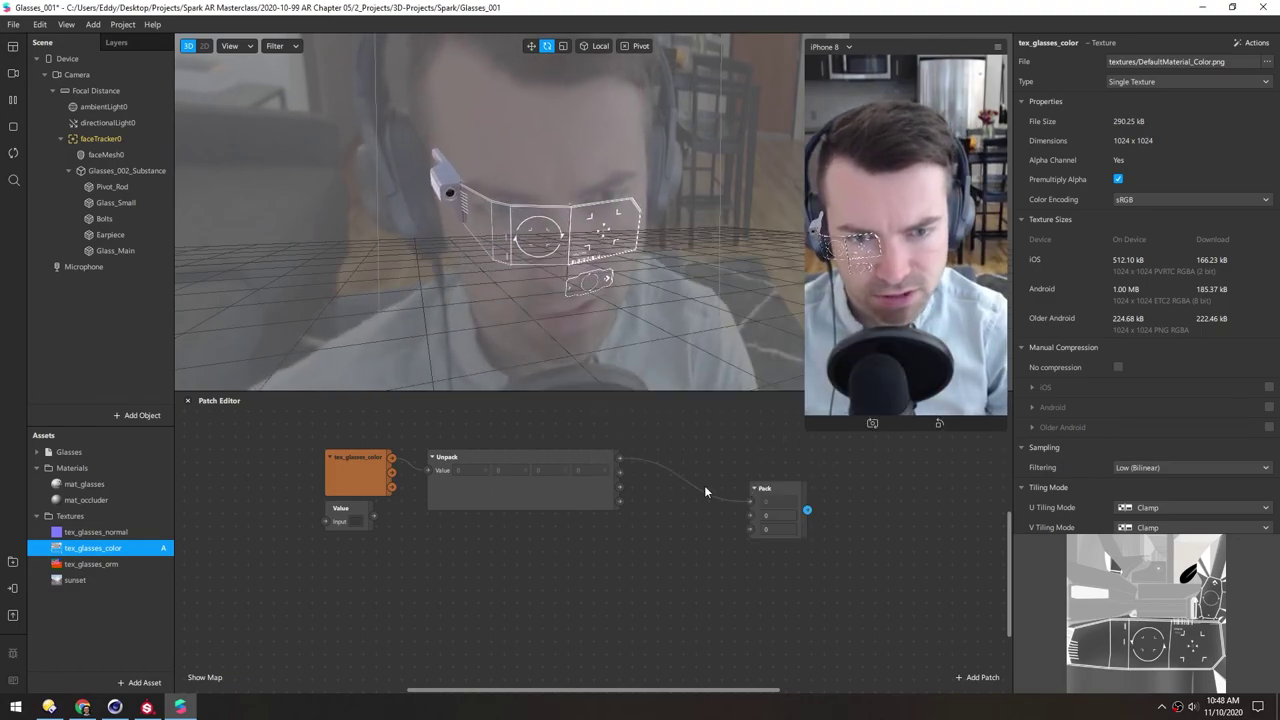
{"action": "left_click_drag", "start_coordinate": [750, 515], "coordinate": [622, 488]}
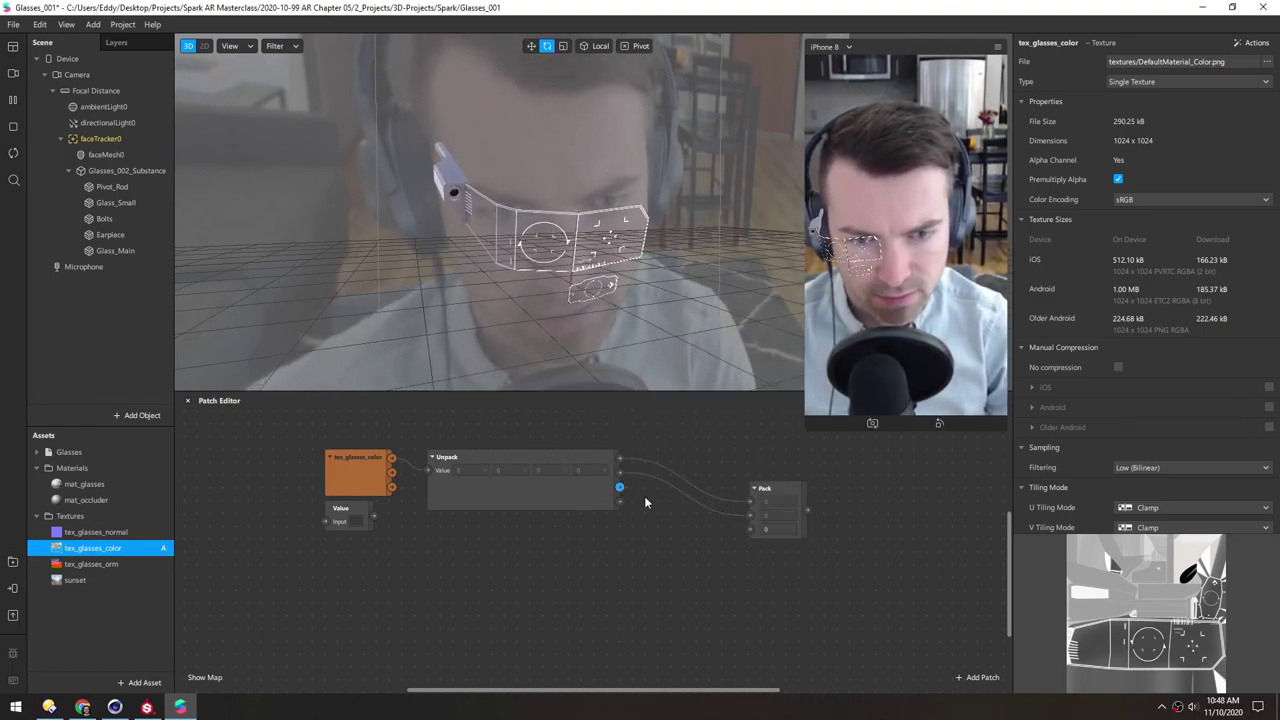
{"action": "left_click", "coordinate": [768, 516]}
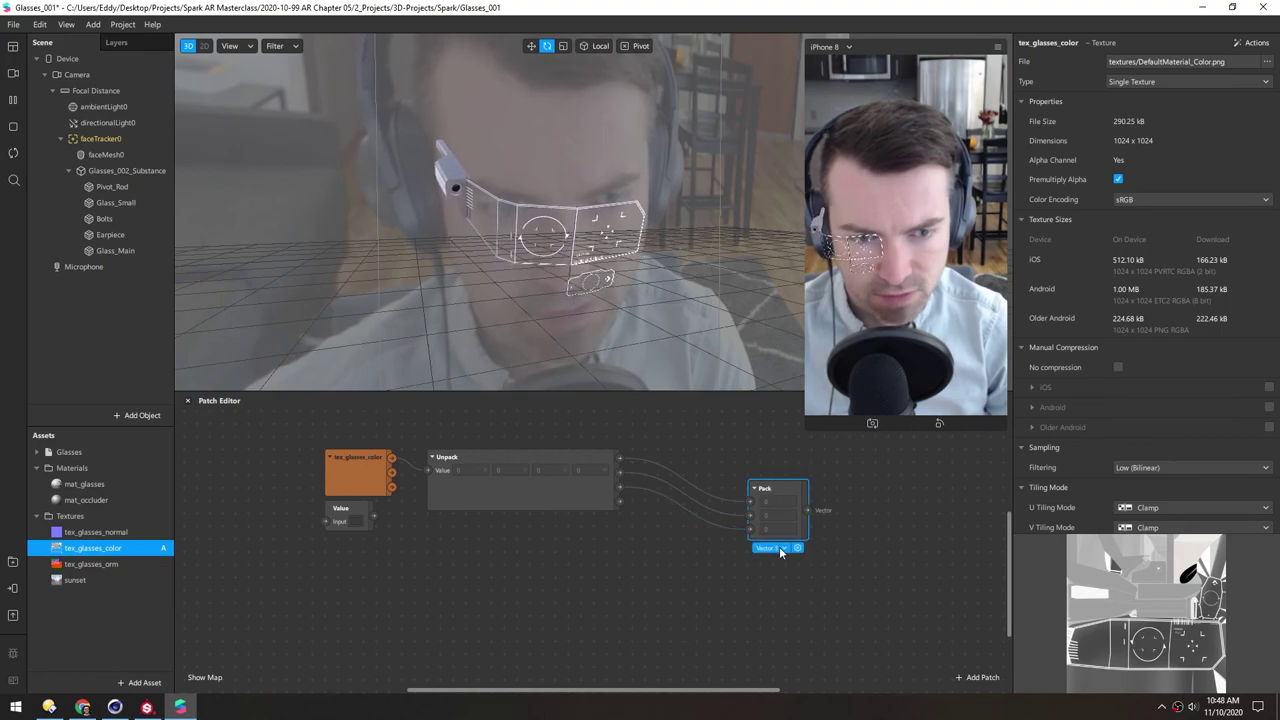
{"action": "left_click", "coordinate": [781, 549]}
{"action": "left_click", "coordinate": [789, 602]}
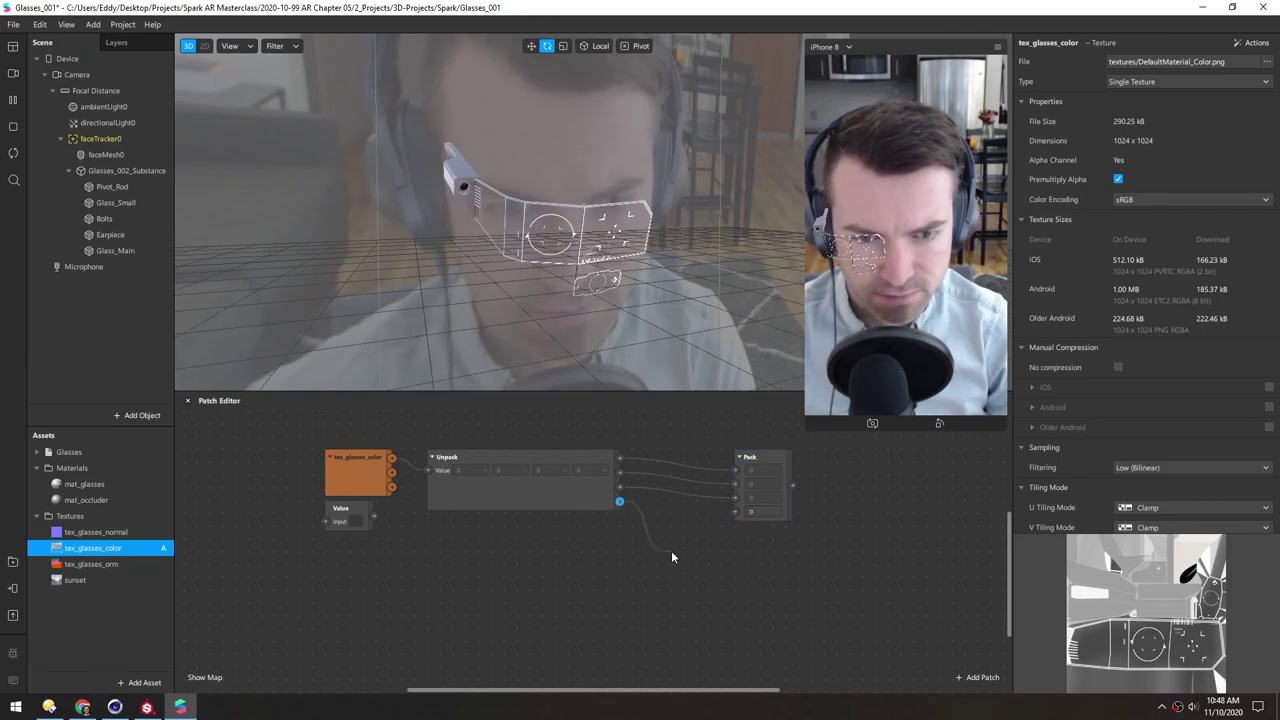
Feed the Unpack patch's fourth output into the first value of a new Add patch
{"action": "left_click_drag", "start_coordinate": [671, 557], "coordinate": [659, 548]}
{"action": "type", "text": "add"}
{"action": "key", "text": "Return"}
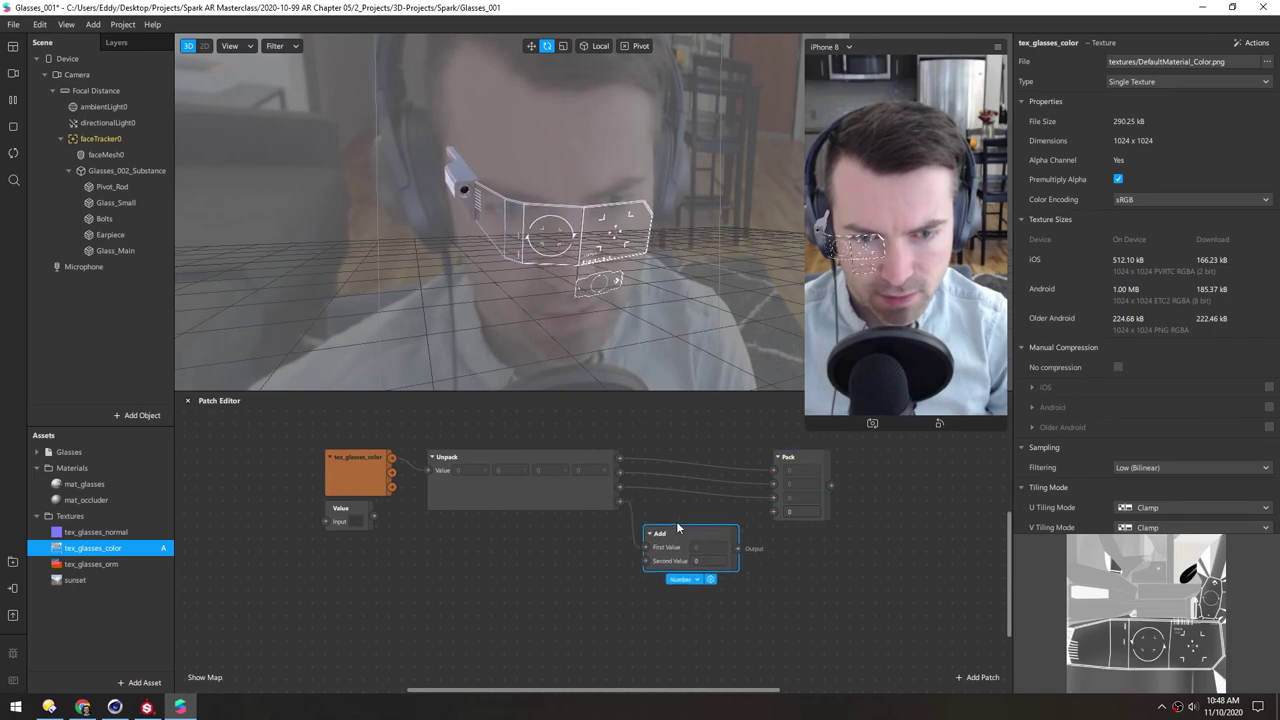
Unpack the Value color into four components and route its alpha through the Add patch's second value into the Pack patch's fourth input
{"action": "left_click_drag", "start_coordinate": [425, 566], "coordinate": [426, 559]}
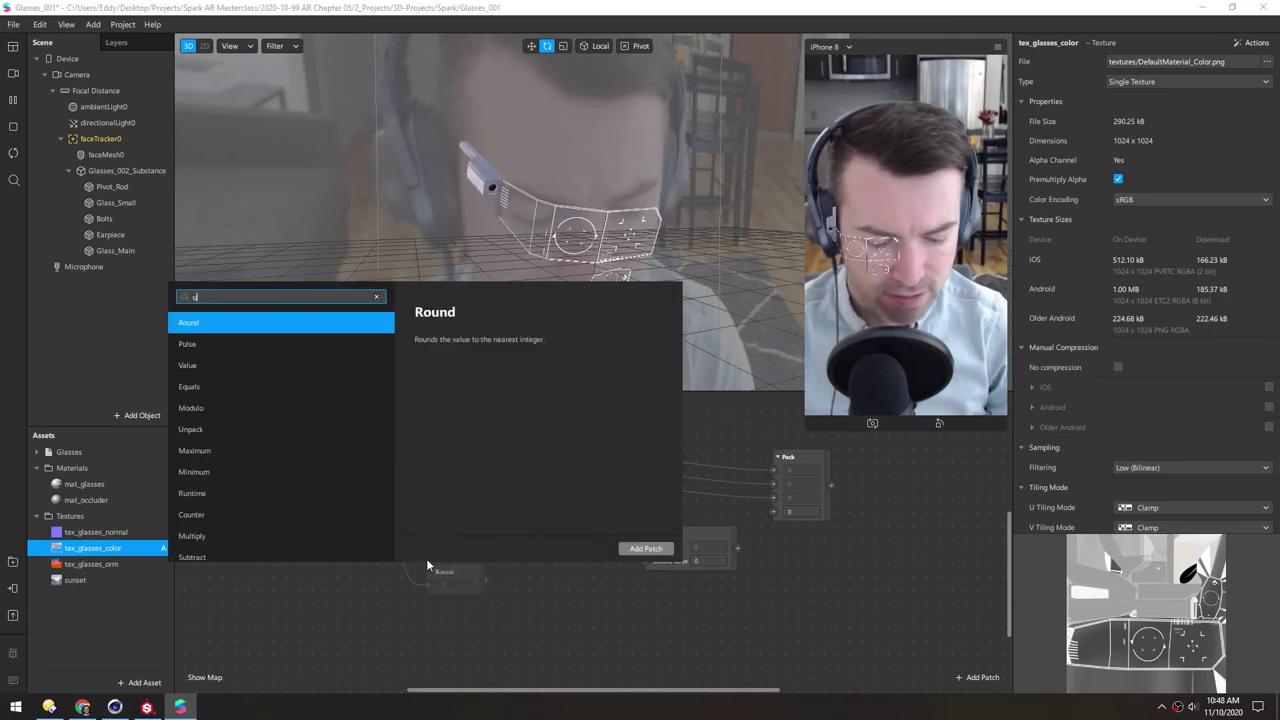
{"action": "type", "text": "unp"}
{"action": "key", "text": "Return"}
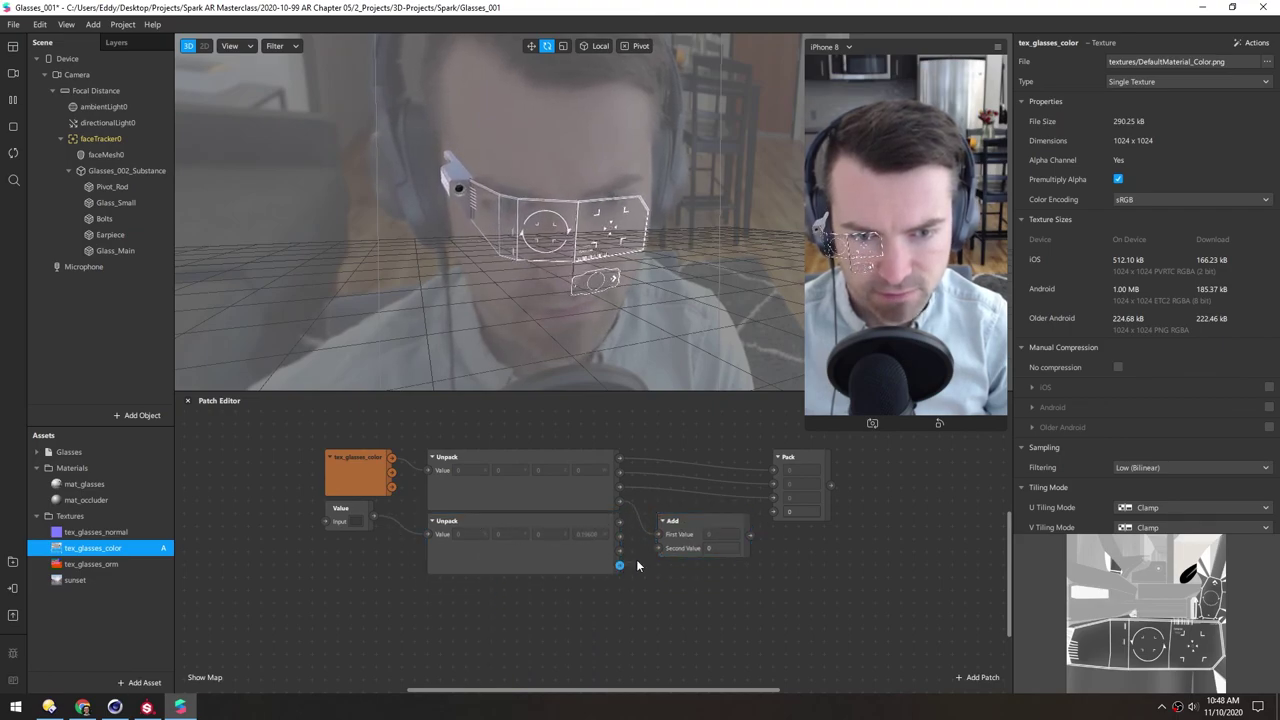
{"action": "left_click_drag", "start_coordinate": [751, 535], "coordinate": [772, 513]}
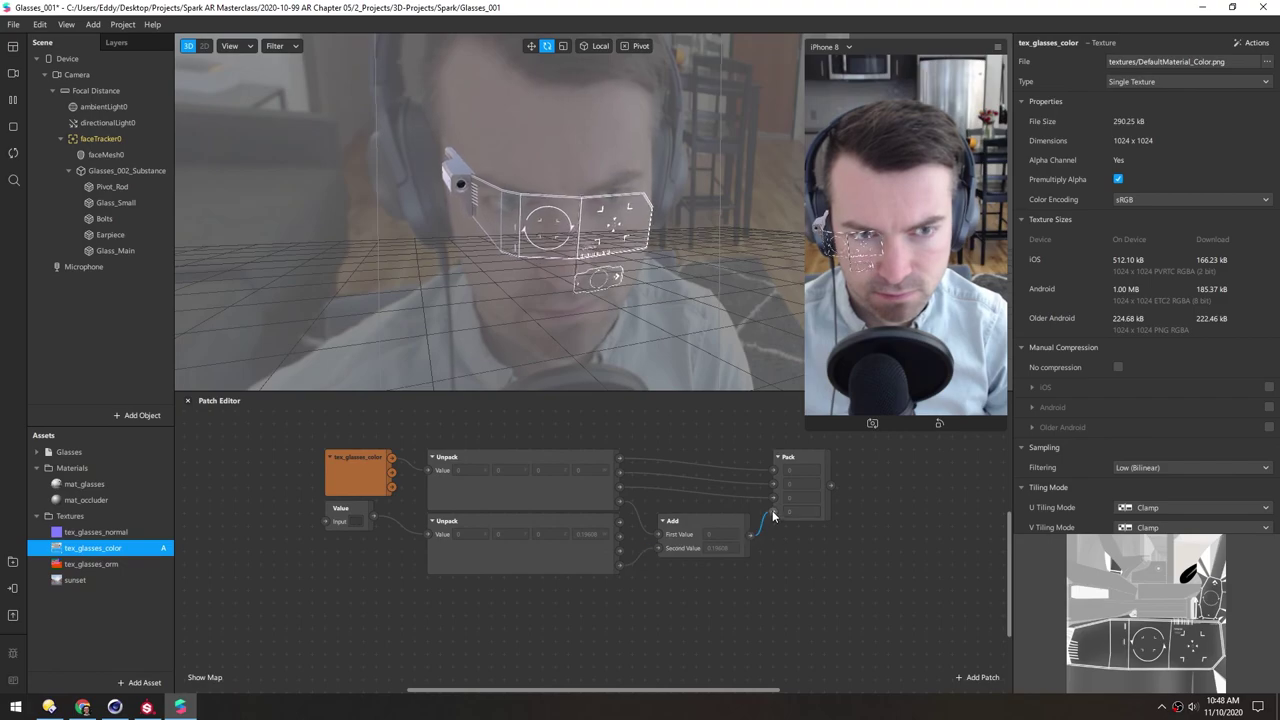
Create a patch for the albedo texture of mat_glasses and connect the Pack output to its Base Color Texture input
{"action": "middle_click_drag", "start_coordinate": [622, 602], "coordinate": [516, 626]}
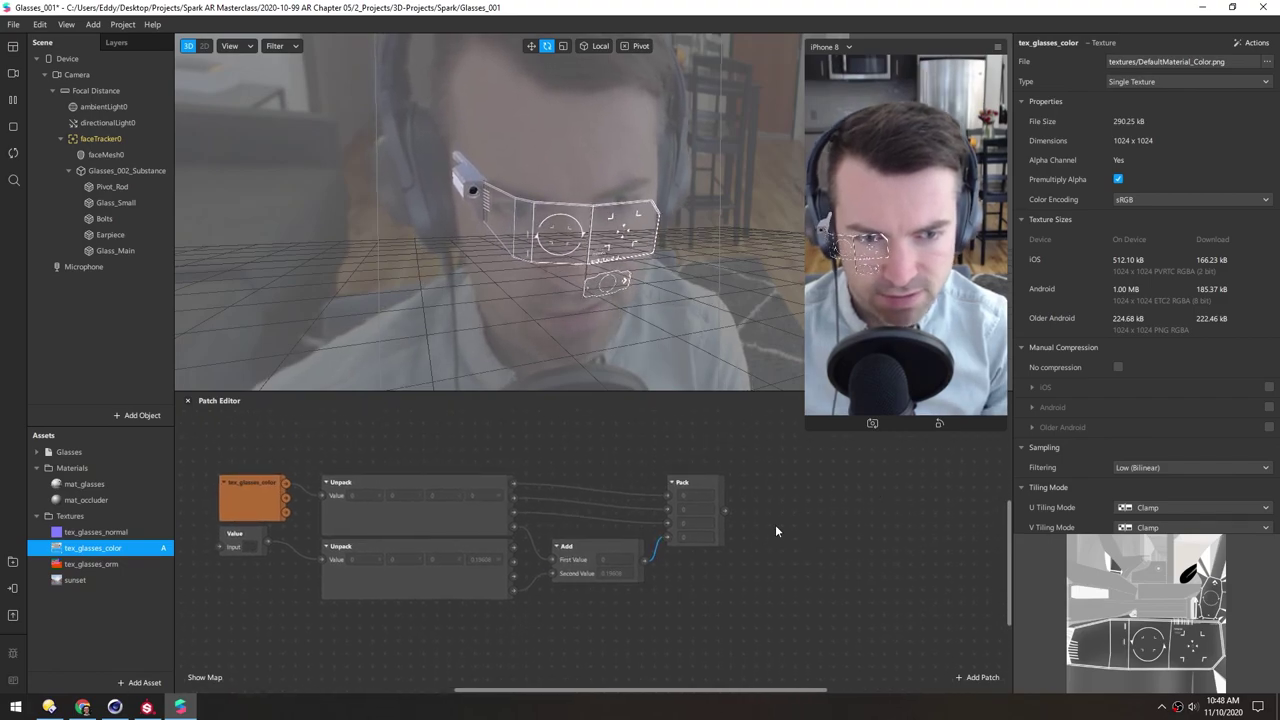
{"action": "left_click", "coordinate": [70, 484]}
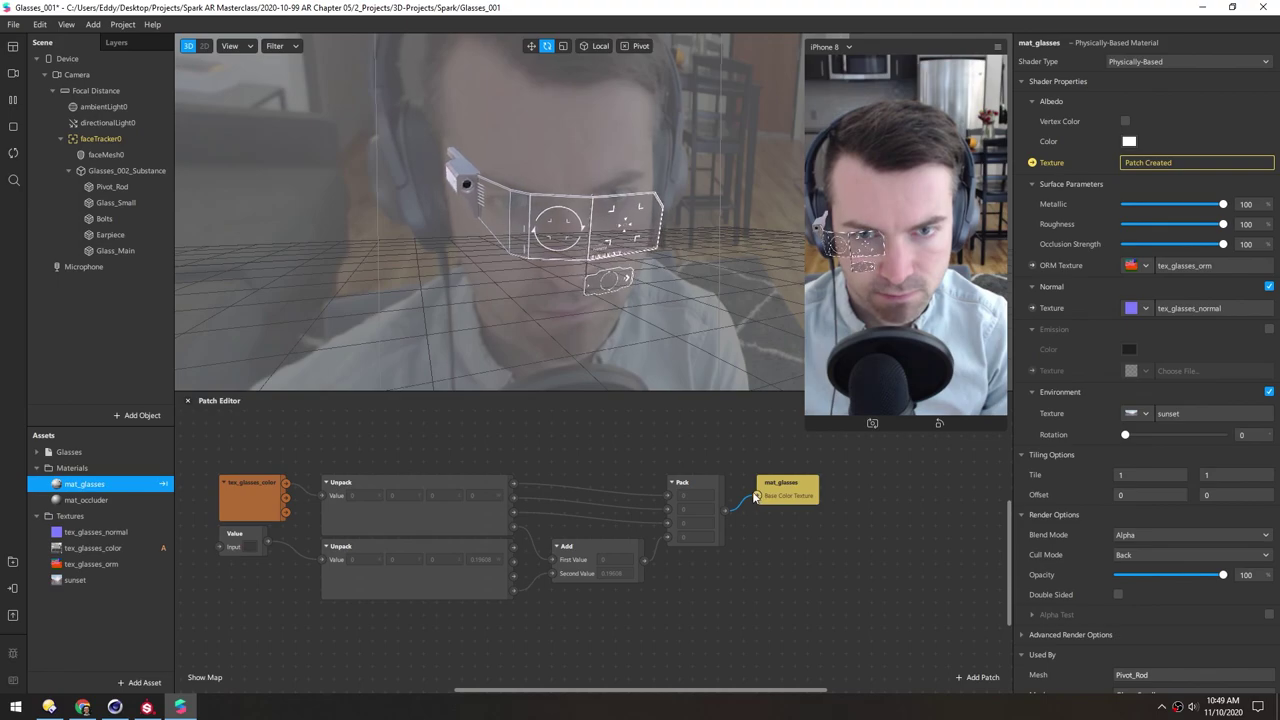
{"action": "scroll", "coordinate": [607, 167], "scroll_direction": "up", "scroll_amount": 6}
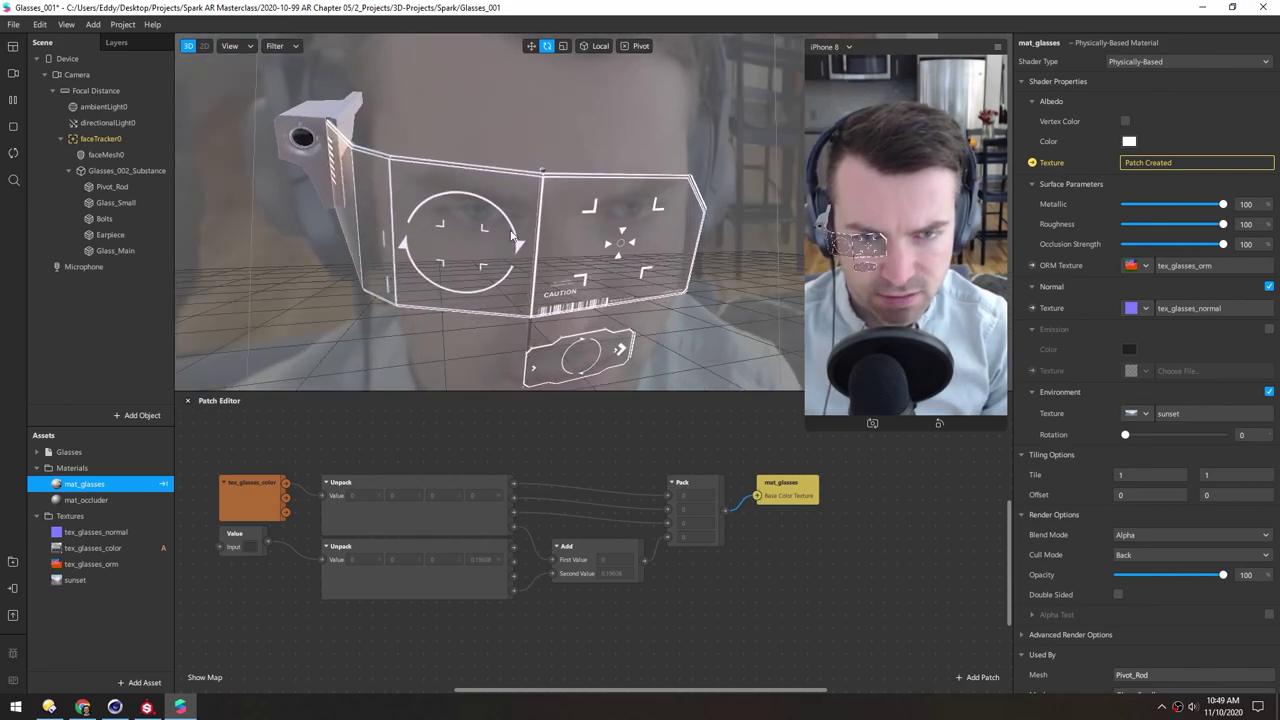
Try an alpha of 255 on the Value patch's black color and set it back to 50
{"action": "left_click", "coordinate": [247, 546]}
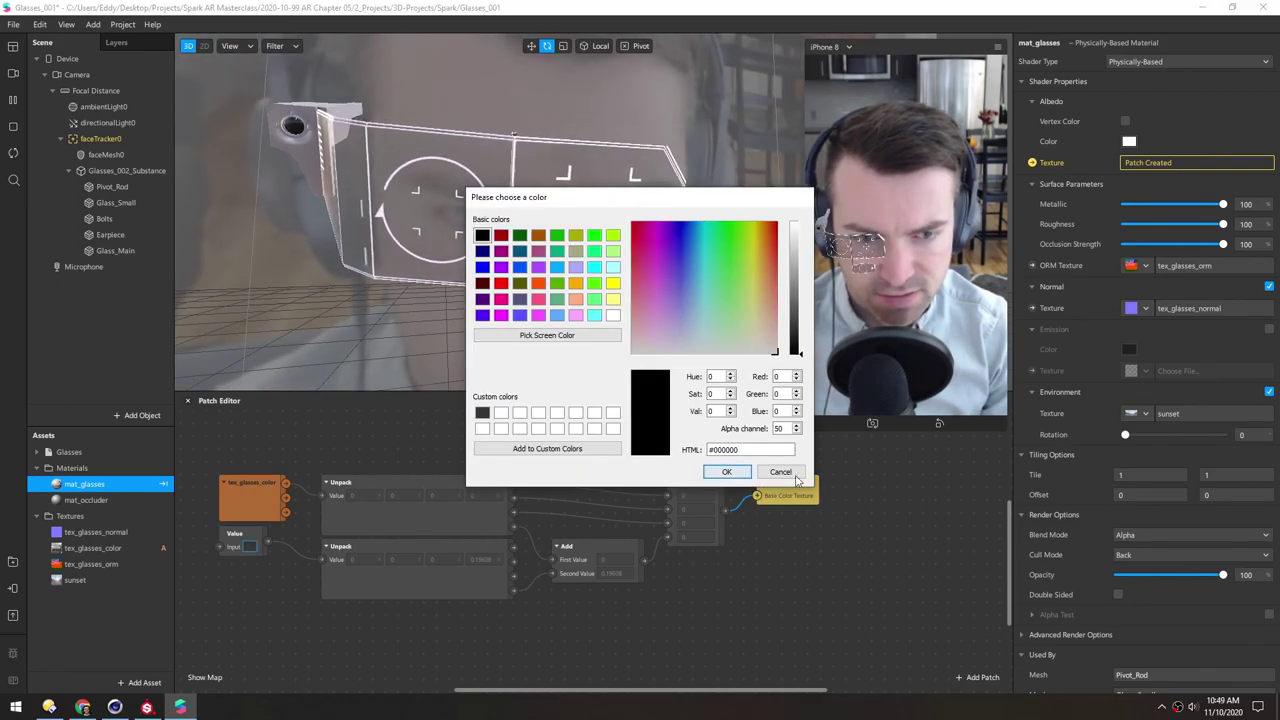
{"action": "type", "text": "255"}
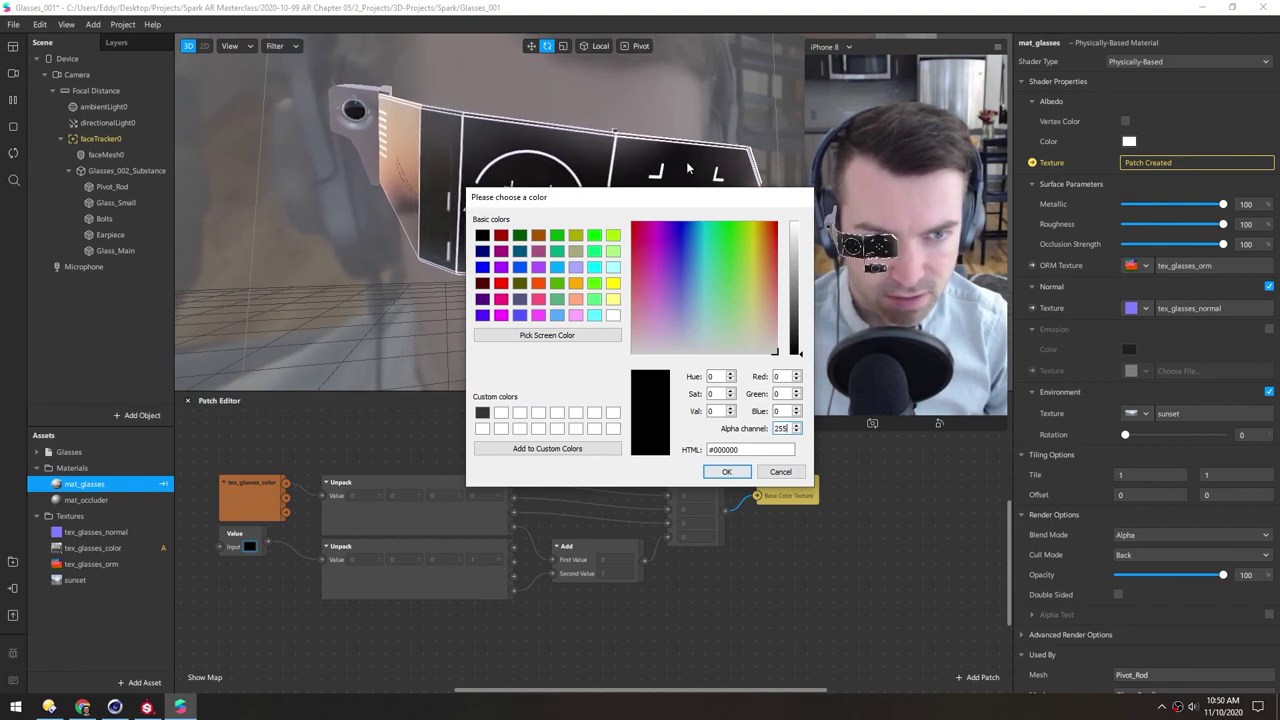
{"action": "double_click", "coordinate": [786, 428]}
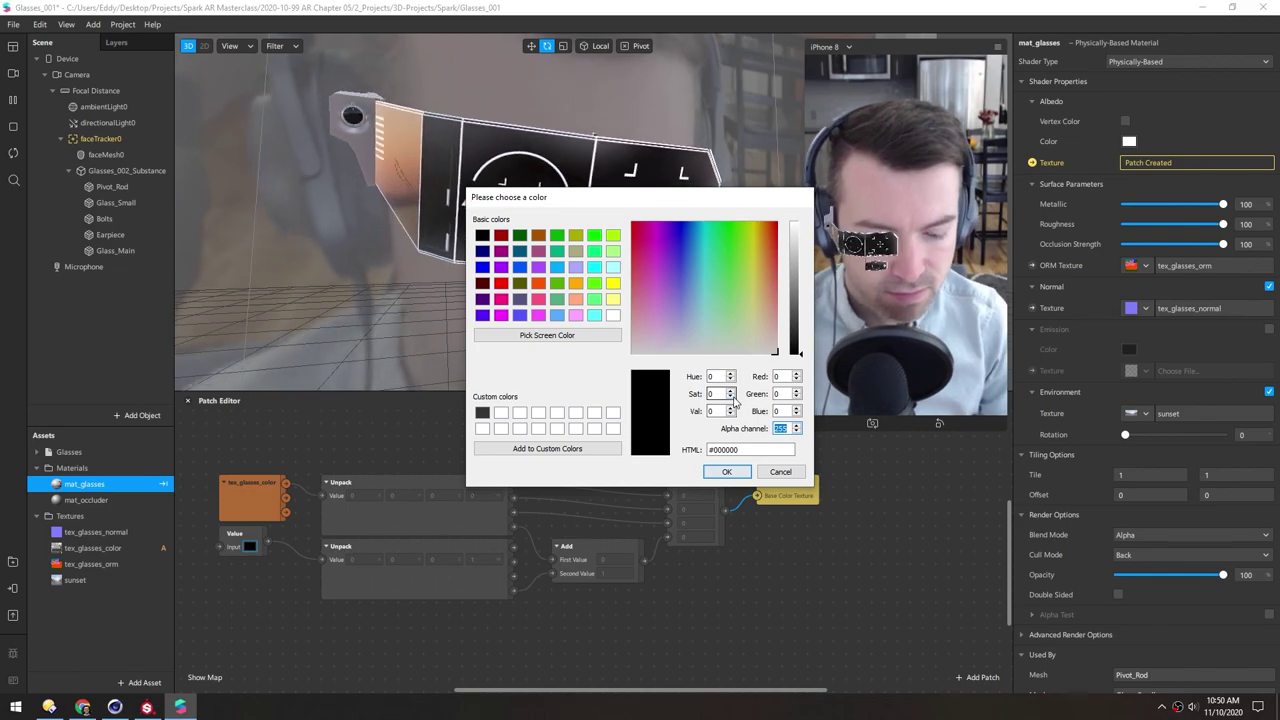
{"action": "type", "text": "50"}
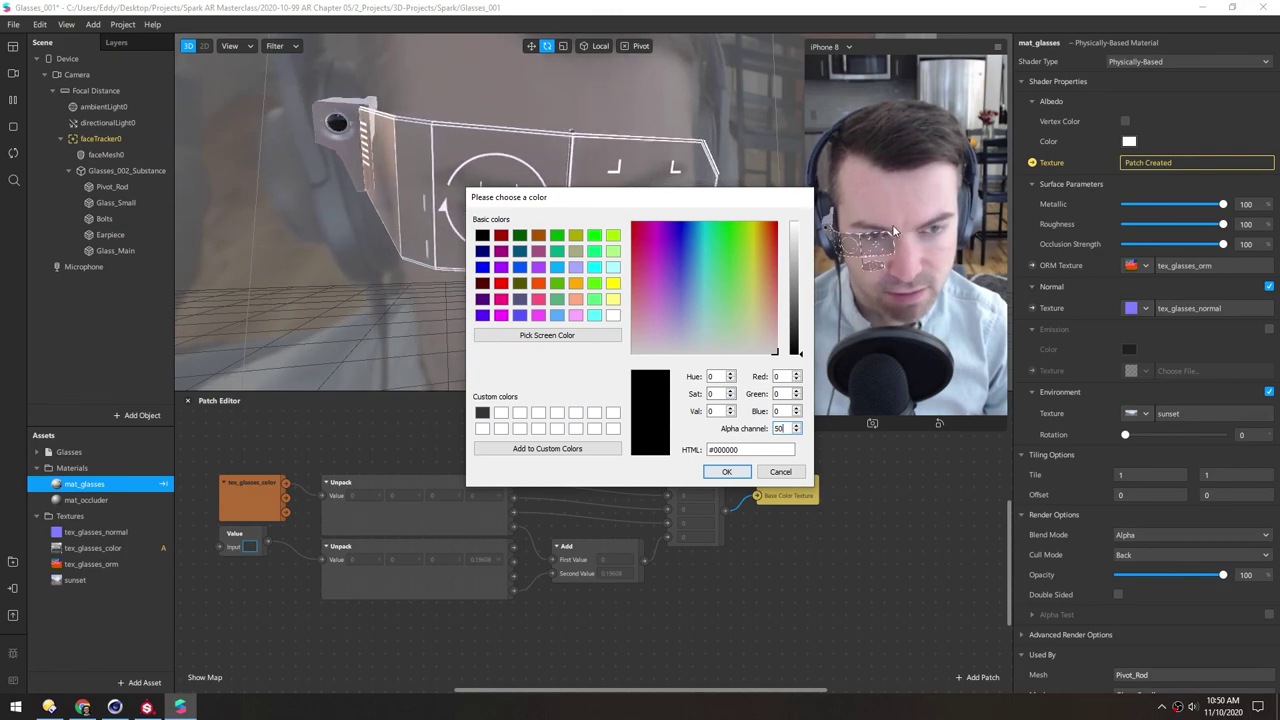
{"action": "left_click", "coordinate": [726, 471]}
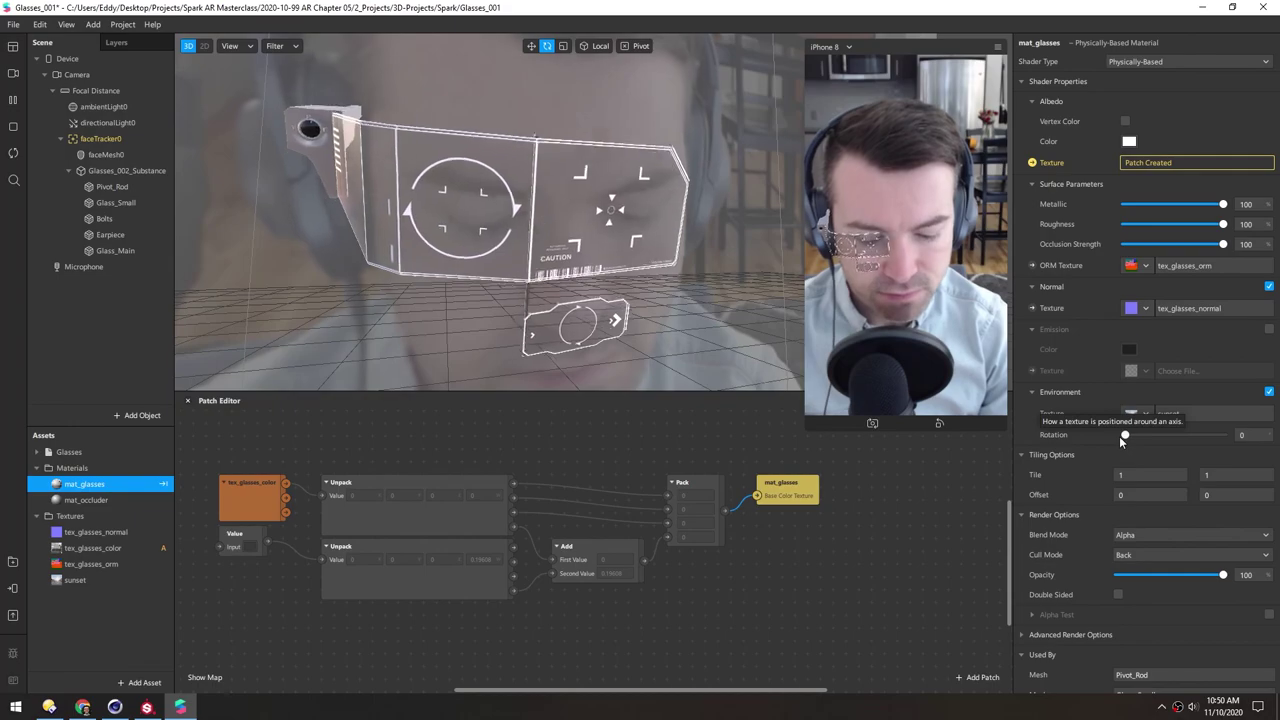
Rotate the sunset environment texture of mat_glasses to about 213
{"action": "left_click_drag", "start_coordinate": [1125, 437], "coordinate": [1198, 433]}
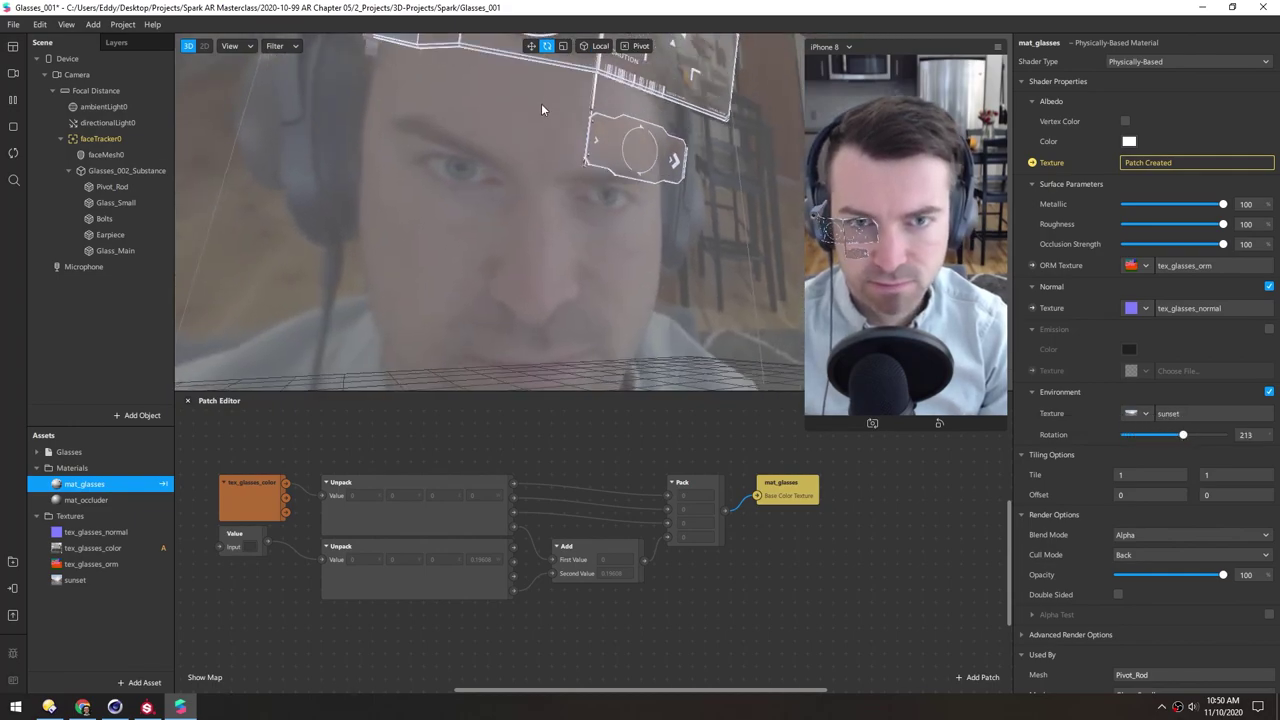